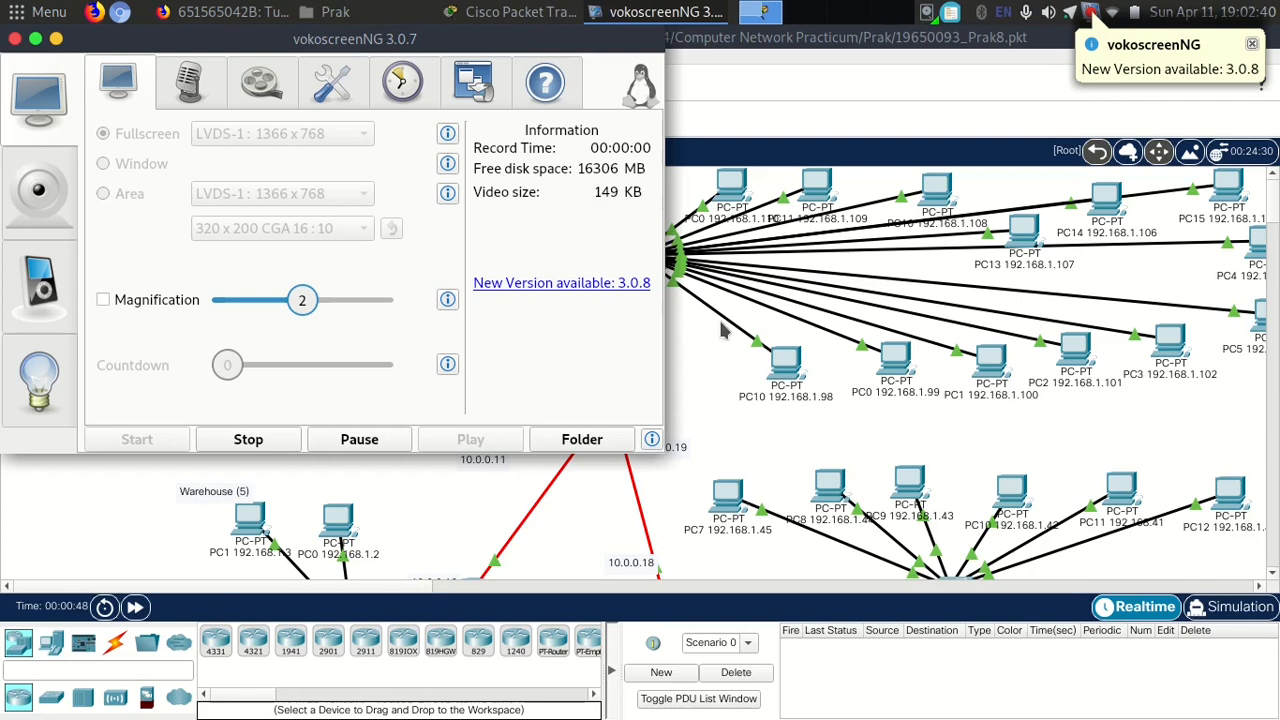
# Put the recorder window away and switch to Firefox with the Tugas Praktikum 8 - UTS assignment page.
pyautogui.click(56, 38)
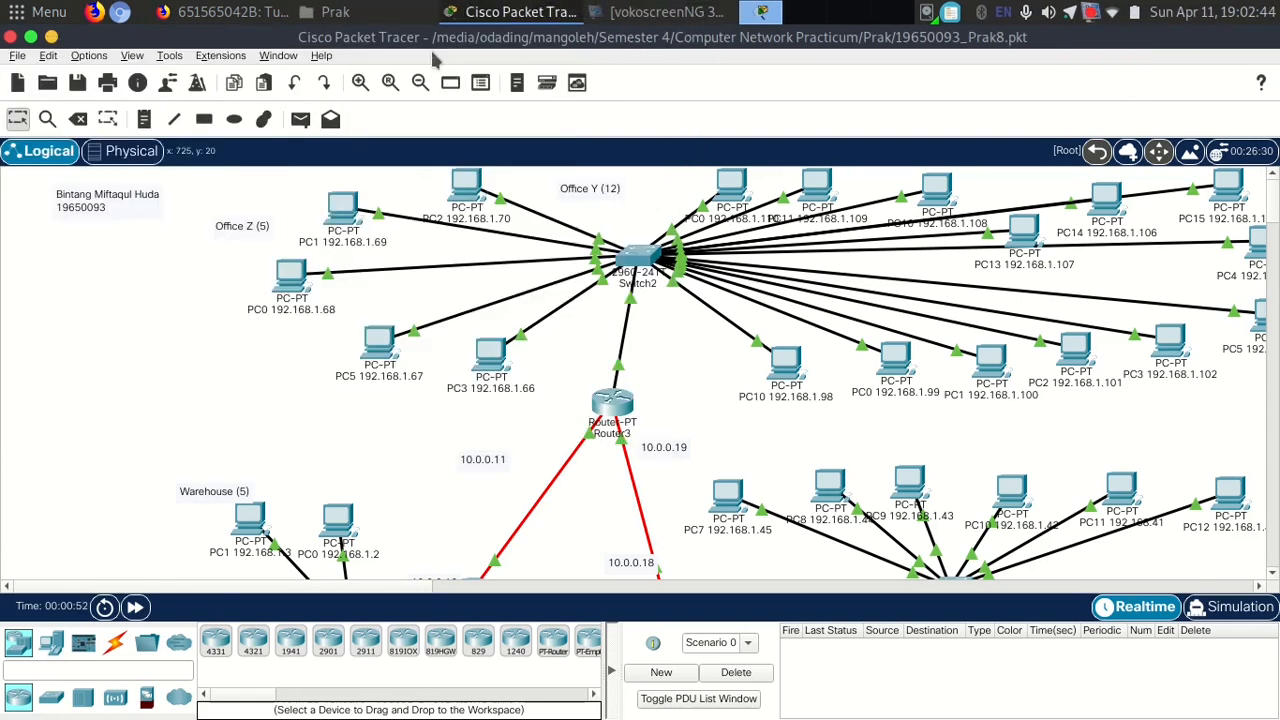
pyautogui.moveTo(243, 10)
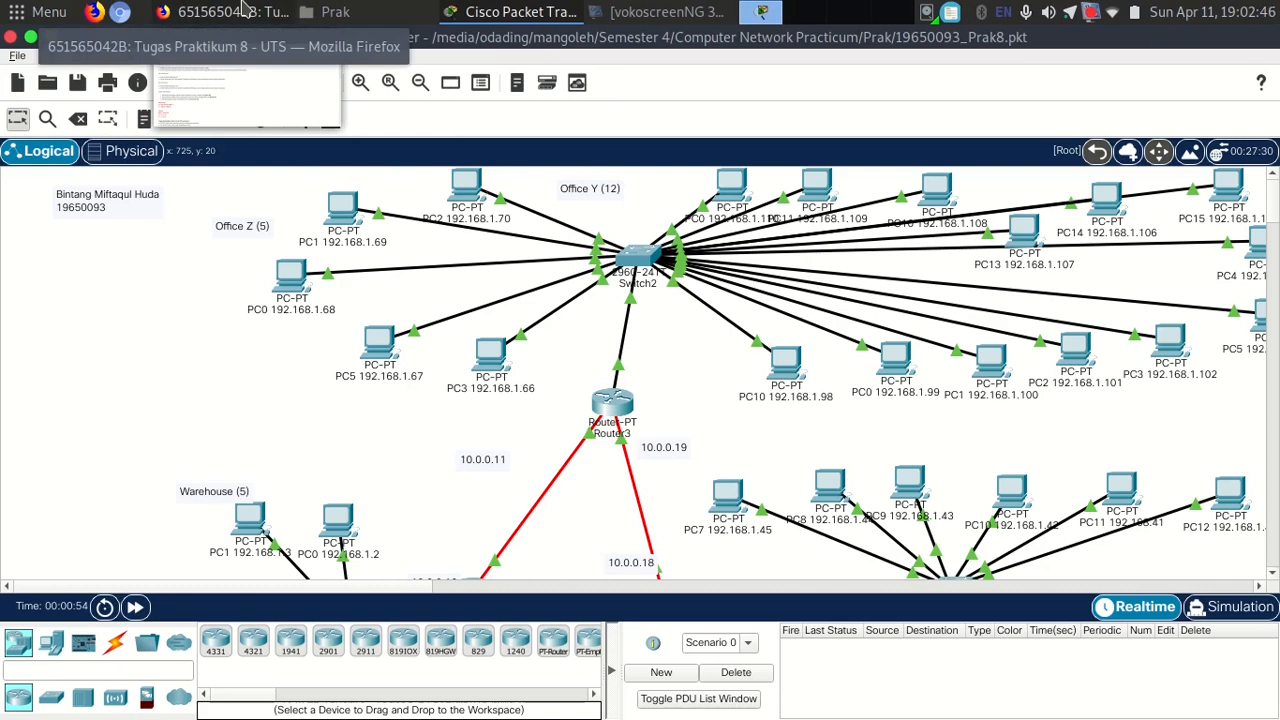
pyautogui.click(243, 10)
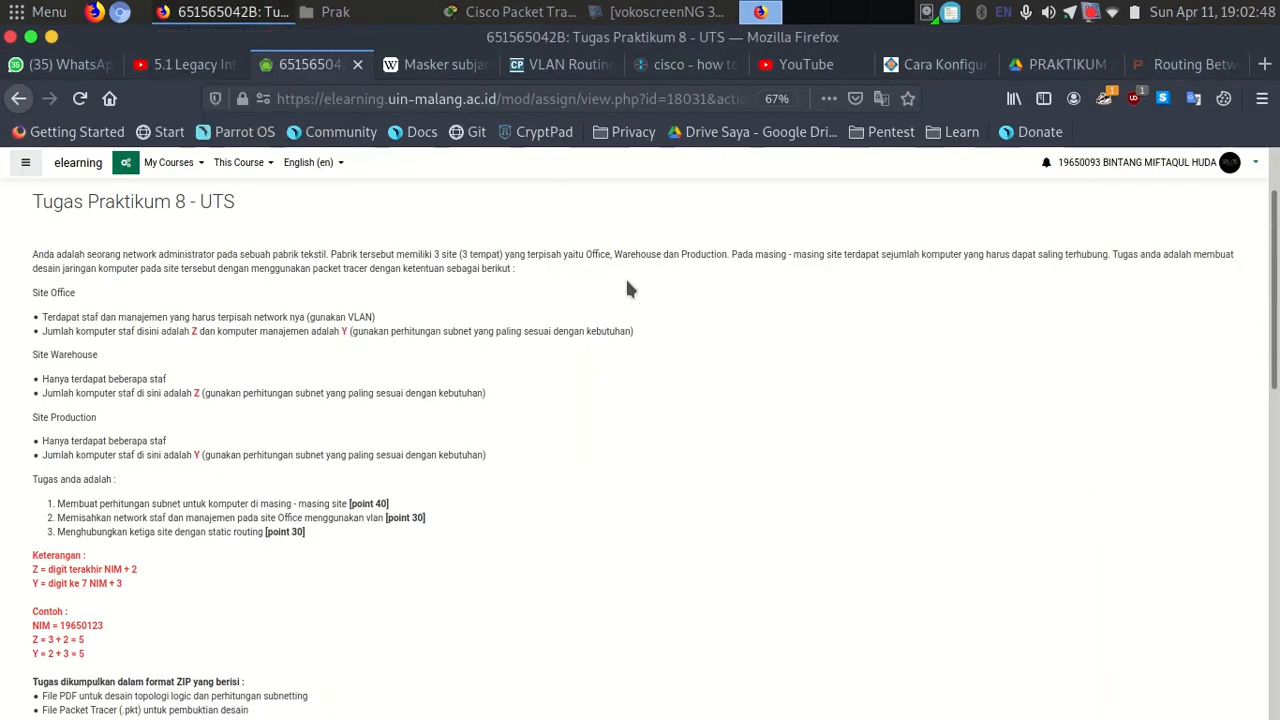
# Skim the assignment's requirements for Site Office and Site Warehouse.
pyautogui.scroll(-1, 910, 317)
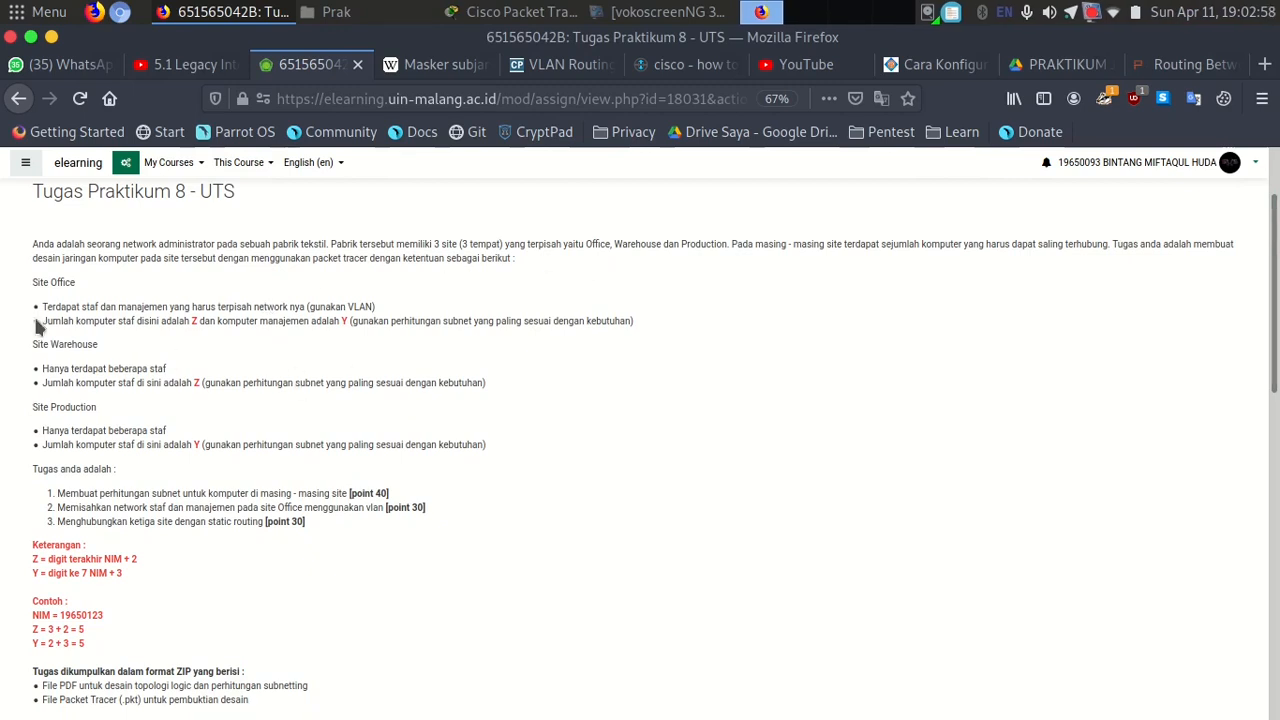
pyautogui.moveTo(36, 308); pyautogui.dragTo(418, 344)
pyautogui.click(418, 351)
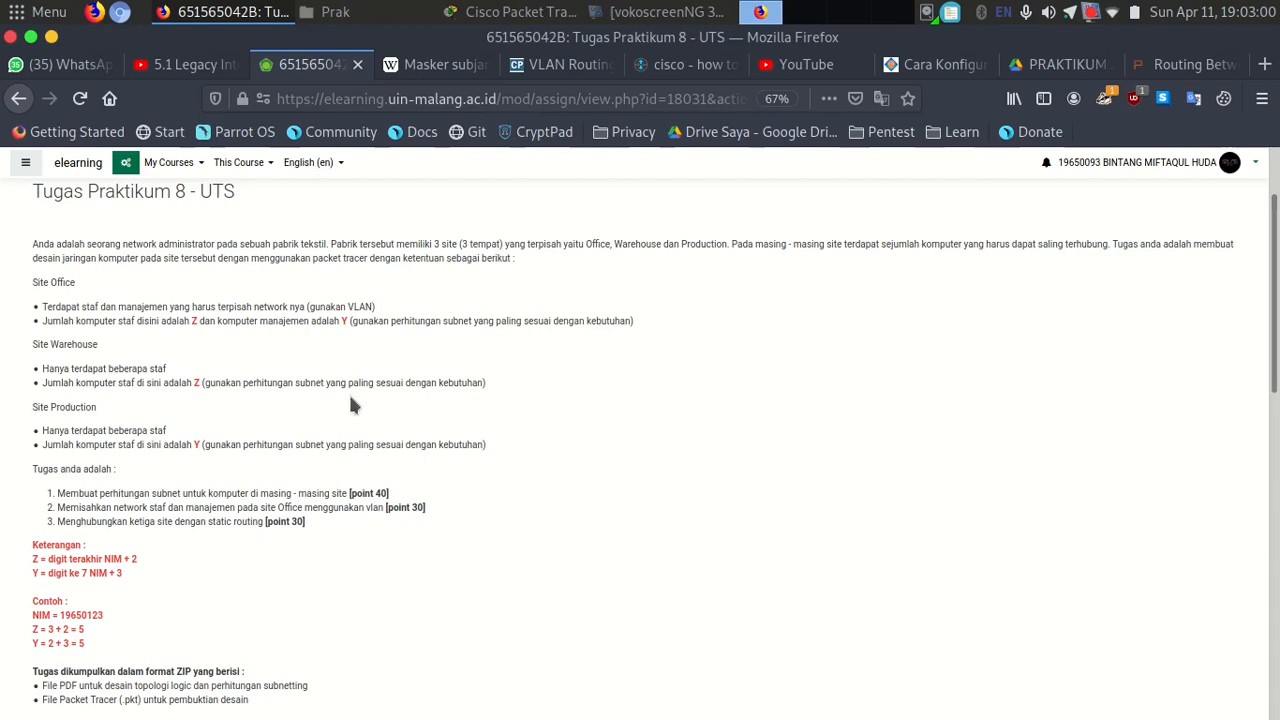
pyautogui.moveTo(487, 384); pyautogui.dragTo(330, 387)
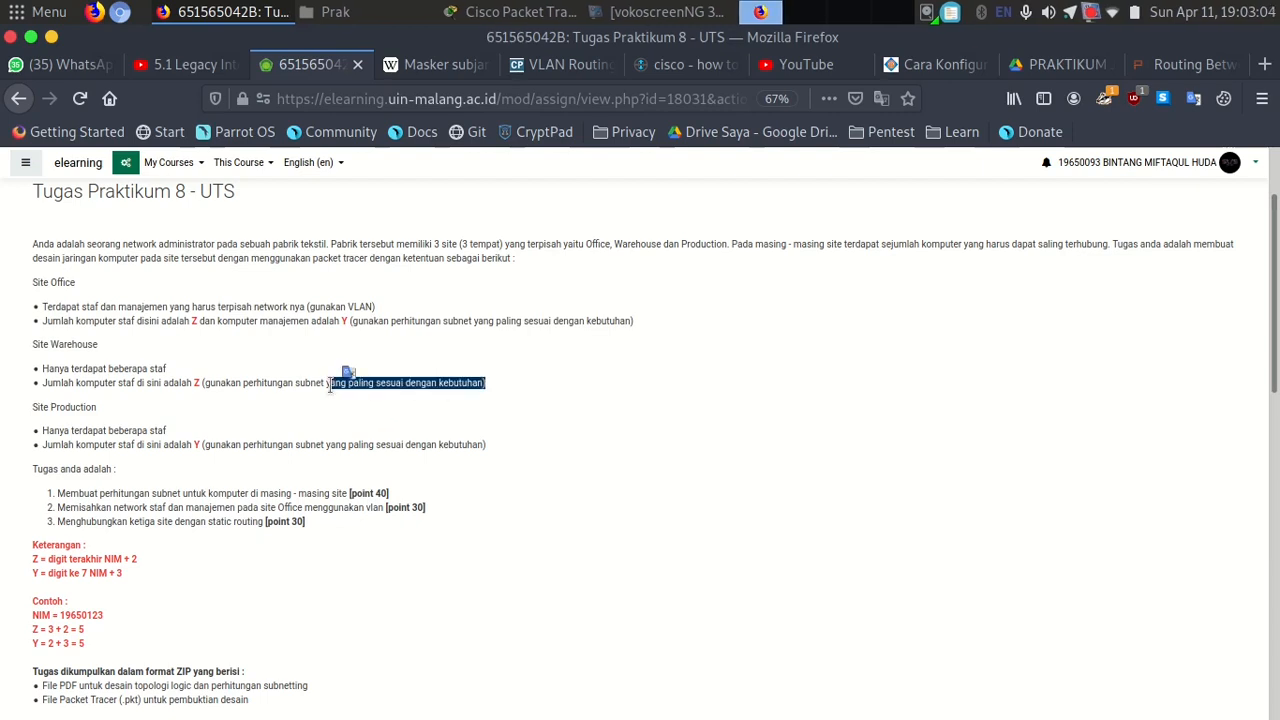
pyautogui.doubleClick(336, 383)
pyautogui.scroll(1, 336, 383)
pyautogui.scroll(-2, 832, 284)
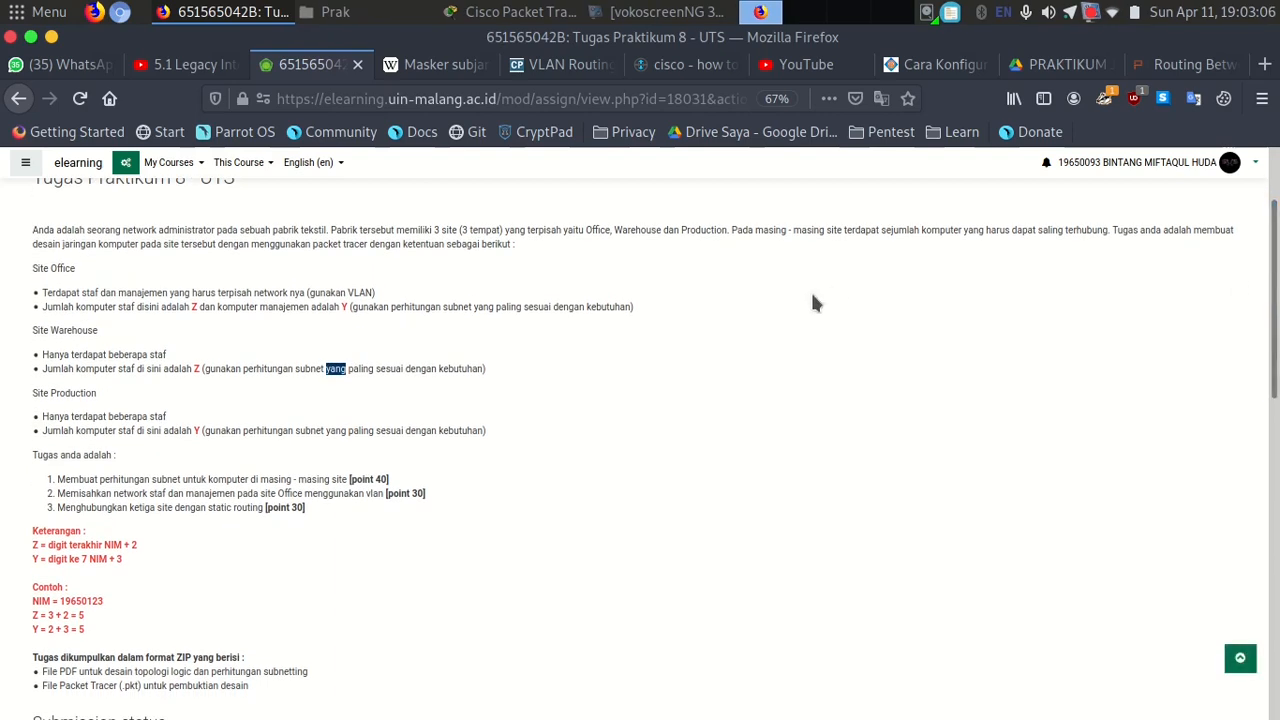
# Read the assignment's introductory paragraph on the textile factory's three sites and the required connectivity between their computers.
pyautogui.moveTo(34, 229); pyautogui.dragTo(118, 232)
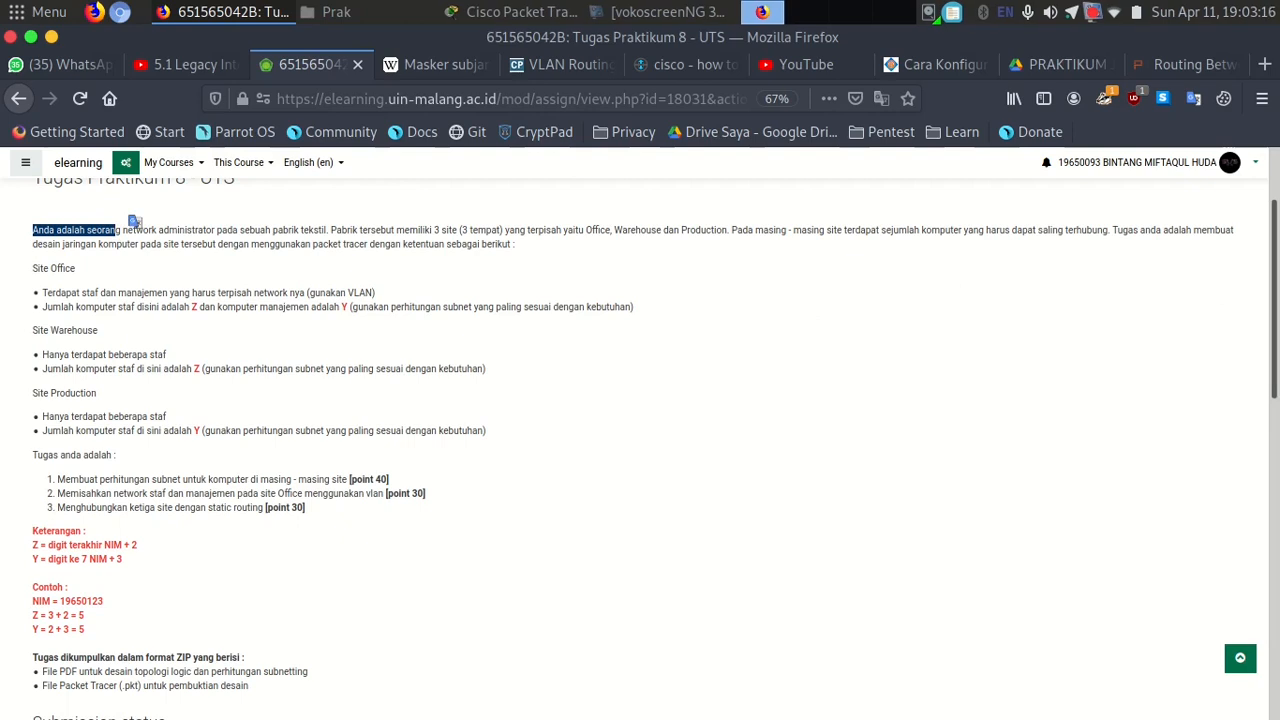
pyautogui.scroll(1, 167, 265)
pyautogui.moveTo(570, 325); pyautogui.dragTo(451, 325)
pyautogui.moveTo(38, 247); pyautogui.dragTo(510, 247)
pyautogui.click(482, 248)
pyautogui.click(597, 250)
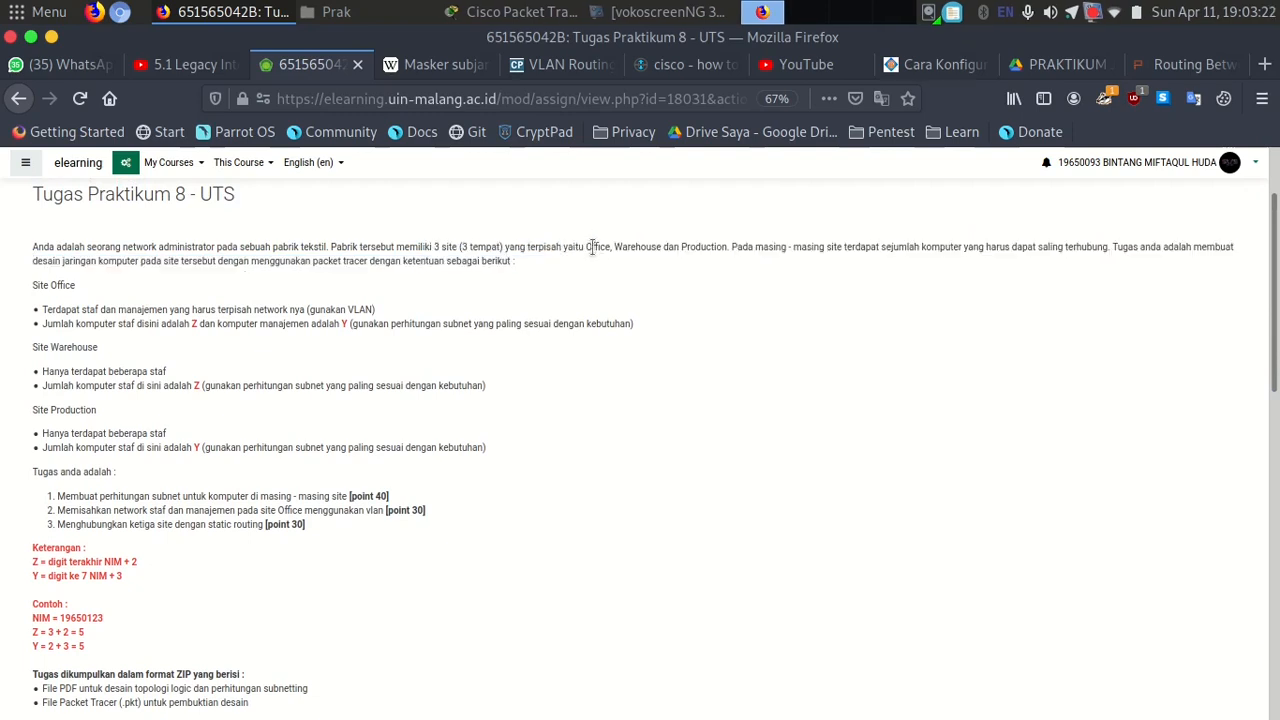
pyautogui.tripleClick(748, 250)
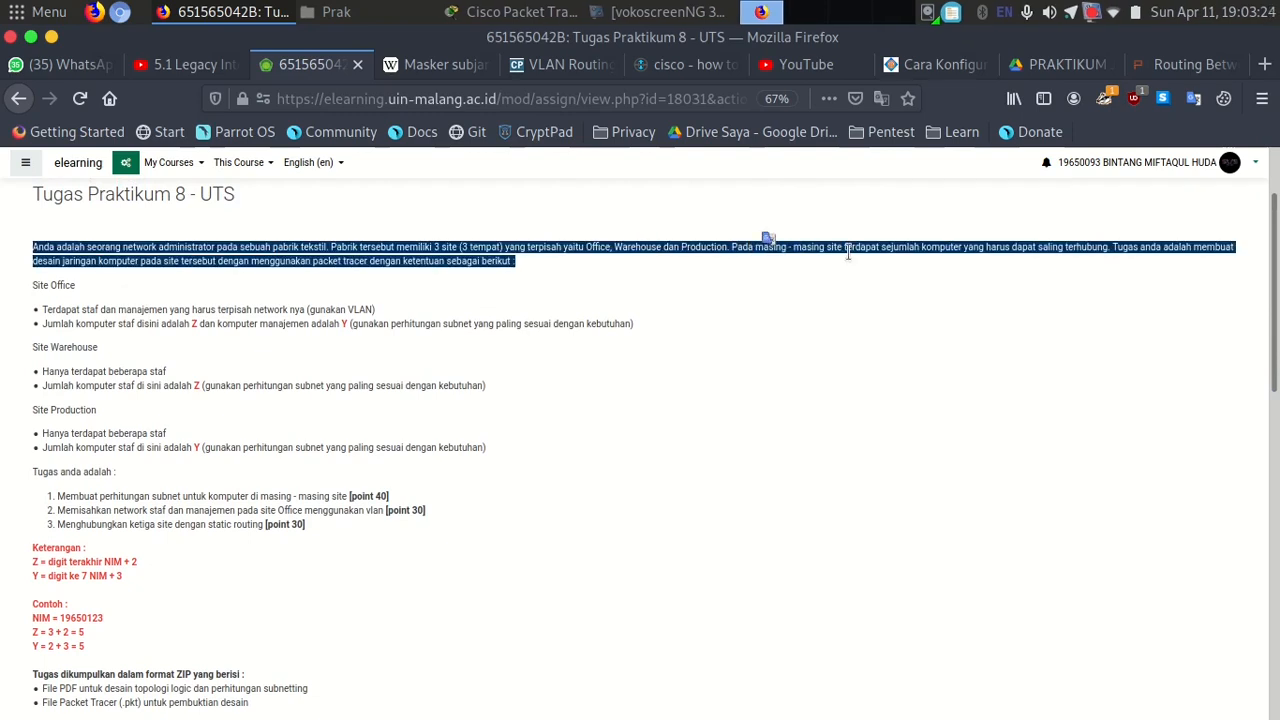
pyautogui.doubleClick(850, 252)
pyautogui.moveTo(782, 250); pyautogui.dragTo(867, 249)
pyautogui.doubleClick(867, 249)
pyautogui.click(906, 247)
pyautogui.doubleClick(905, 247)
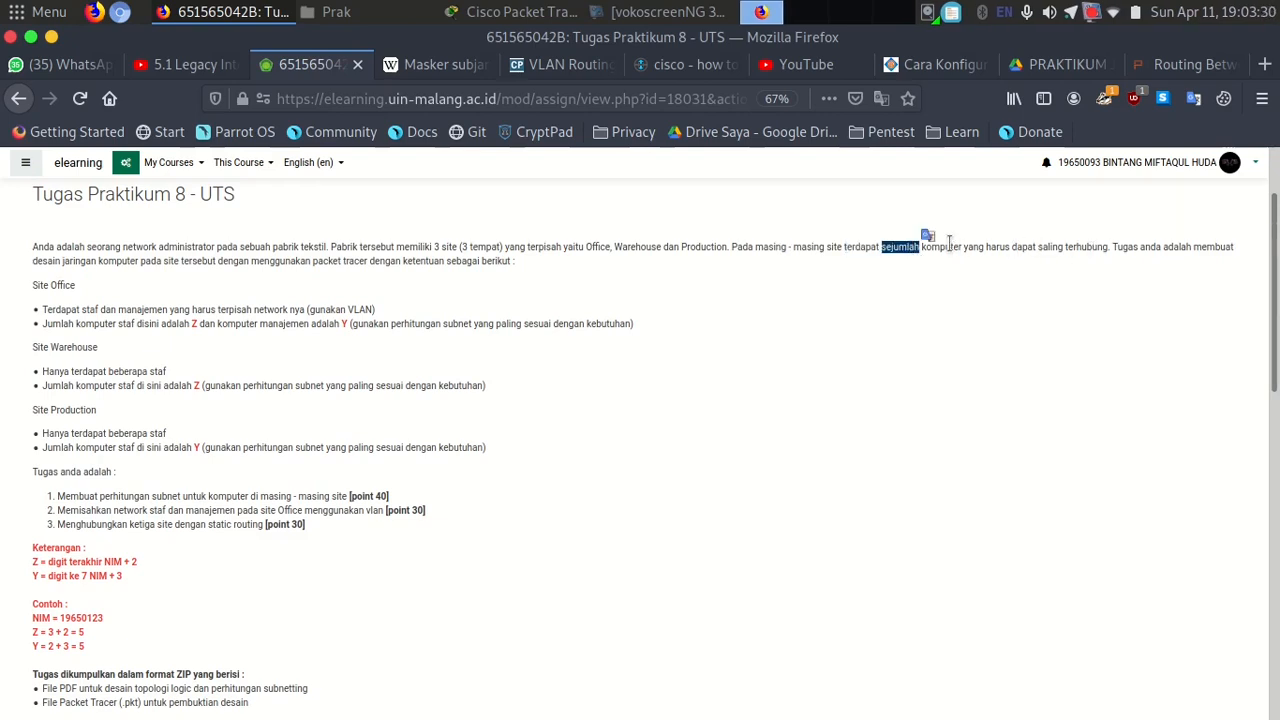
pyautogui.click(878, 250)
pyautogui.moveTo(818, 246); pyautogui.dragTo(858, 246)
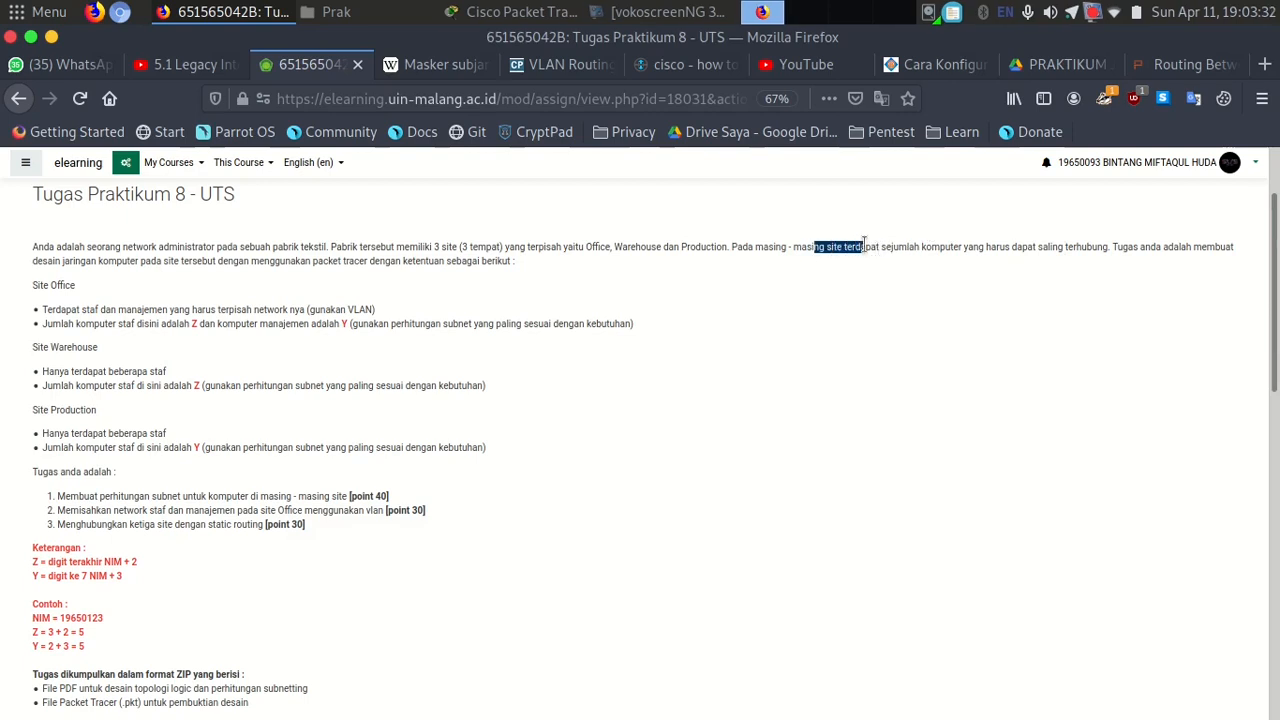
pyautogui.moveTo(958, 247); pyautogui.dragTo(1145, 247)
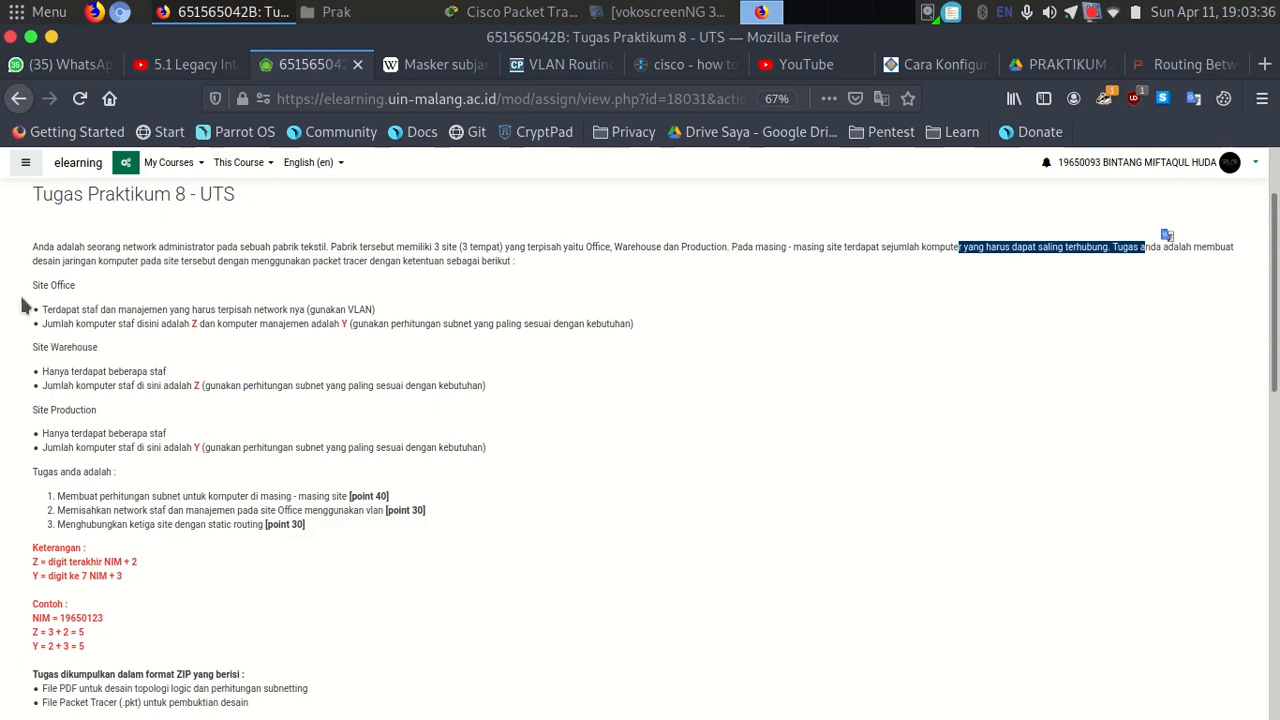
# Examine the Site Office requirements on separating the staff and management networks with VLAN.
pyautogui.moveTo(30, 285); pyautogui.dragTo(91, 280)
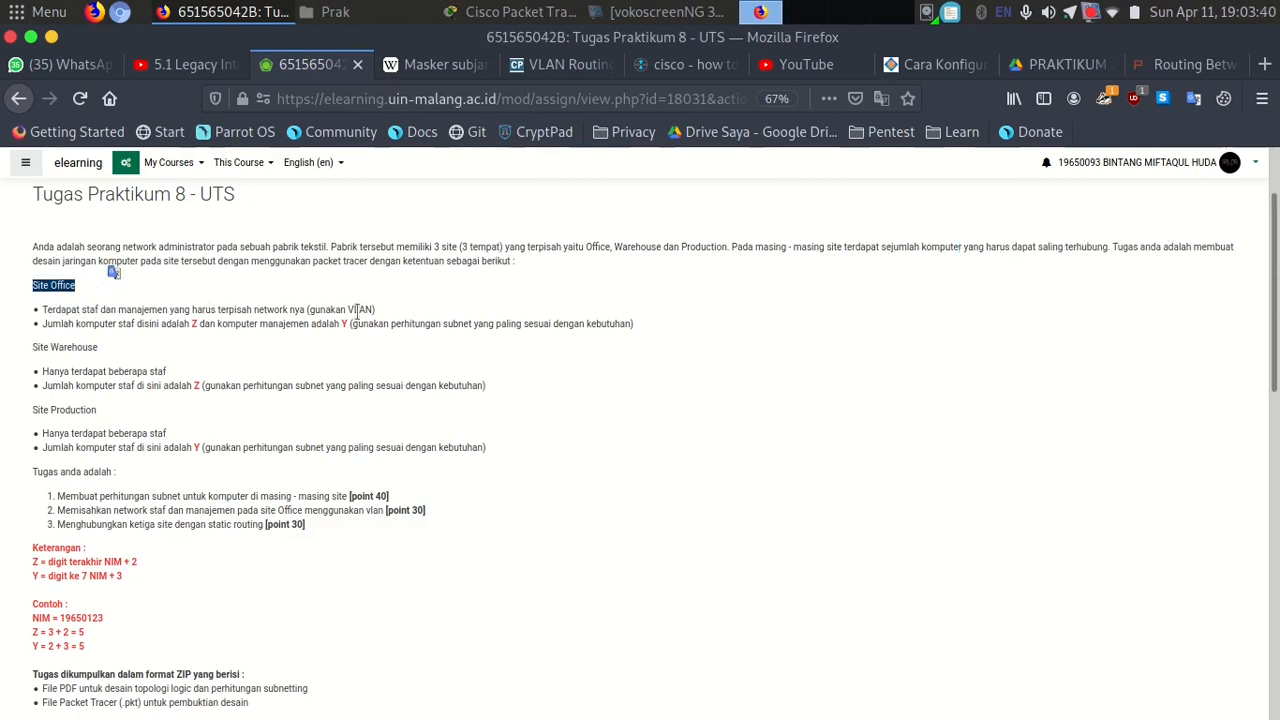
pyautogui.moveTo(221, 309); pyautogui.dragTo(384, 320)
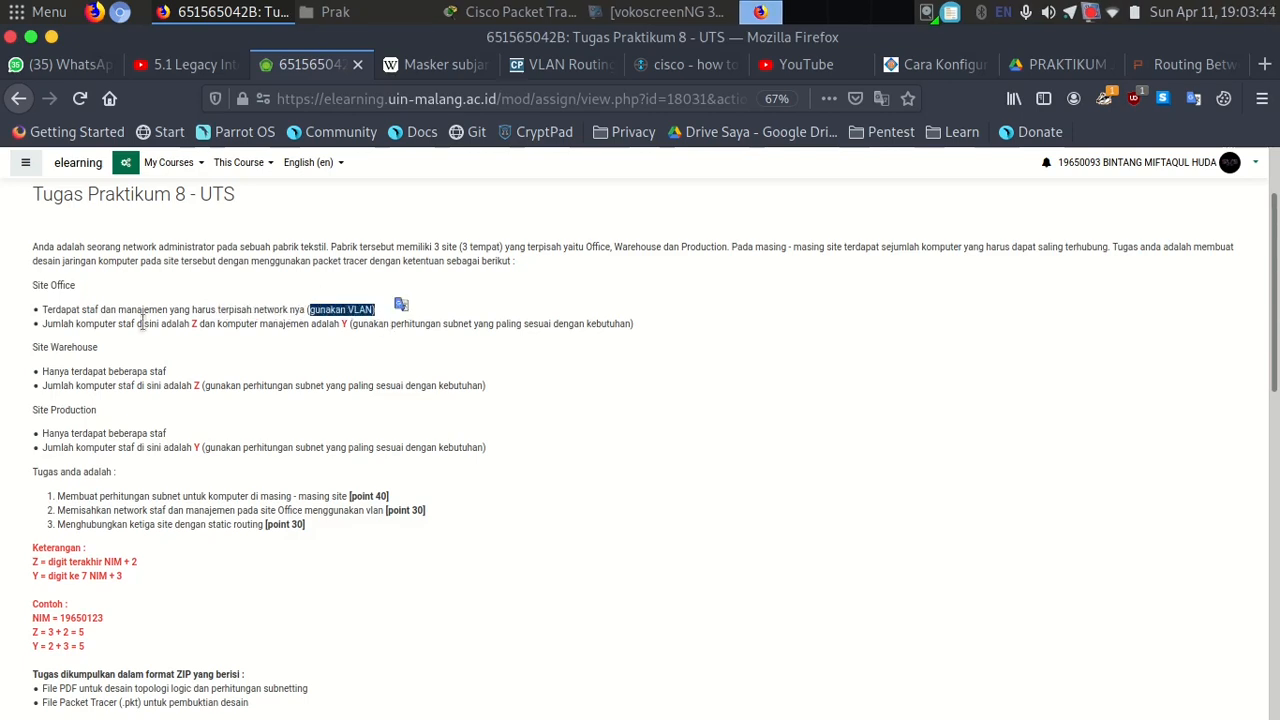
pyautogui.moveTo(43, 323); pyautogui.dragTo(273, 318)
pyautogui.click(273, 318)
pyautogui.moveTo(149, 310); pyautogui.dragTo(392, 316)
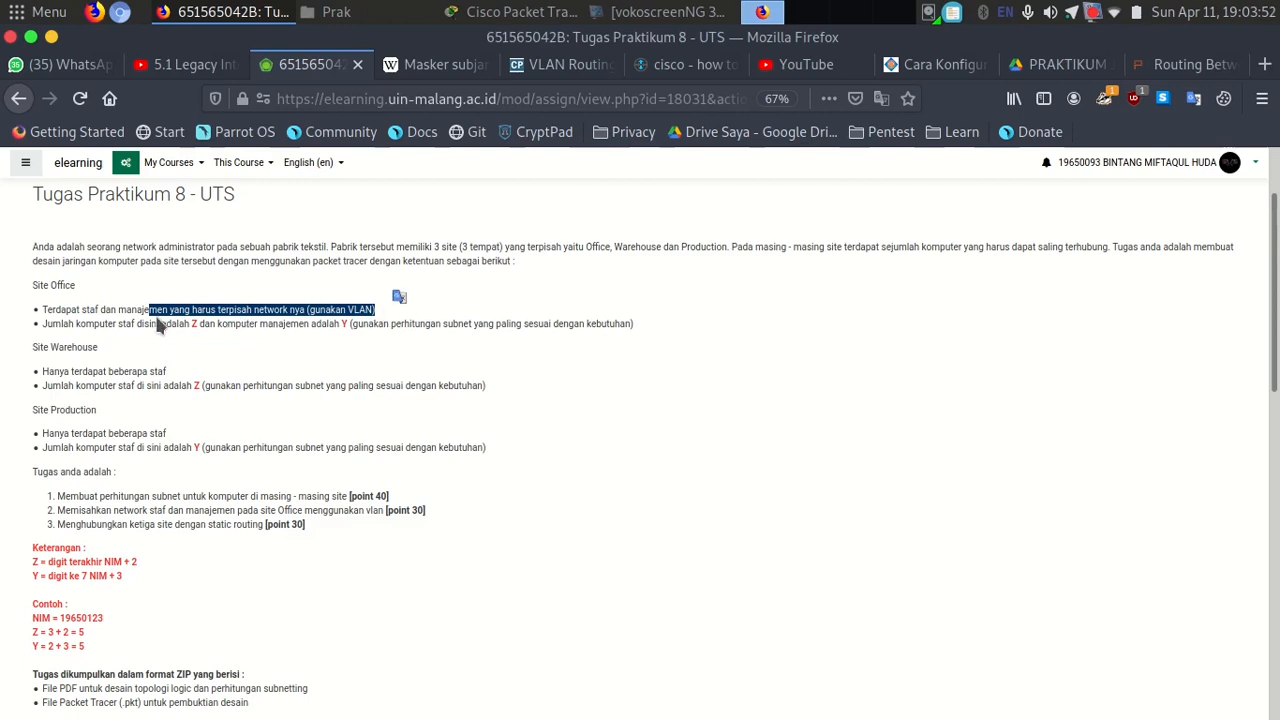
pyautogui.moveTo(47, 313); pyautogui.dragTo(125, 302)
pyautogui.click(252, 303)
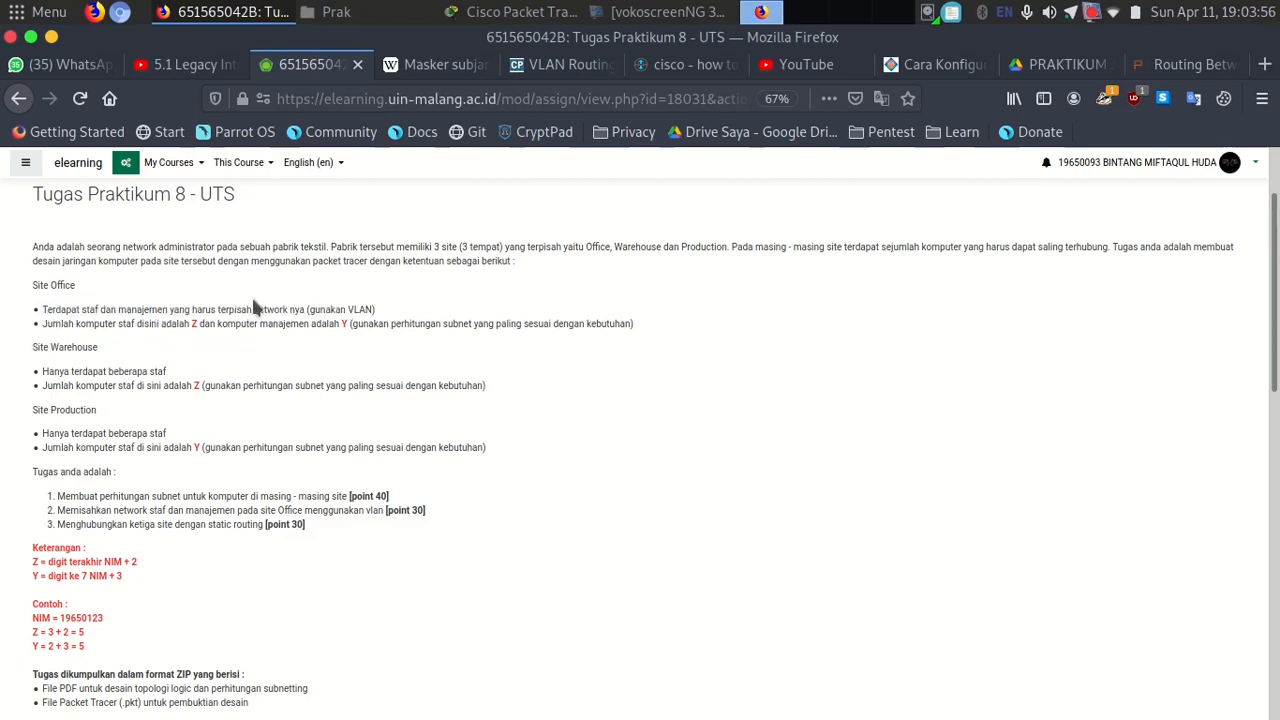
pyautogui.tripleClick(343, 308)
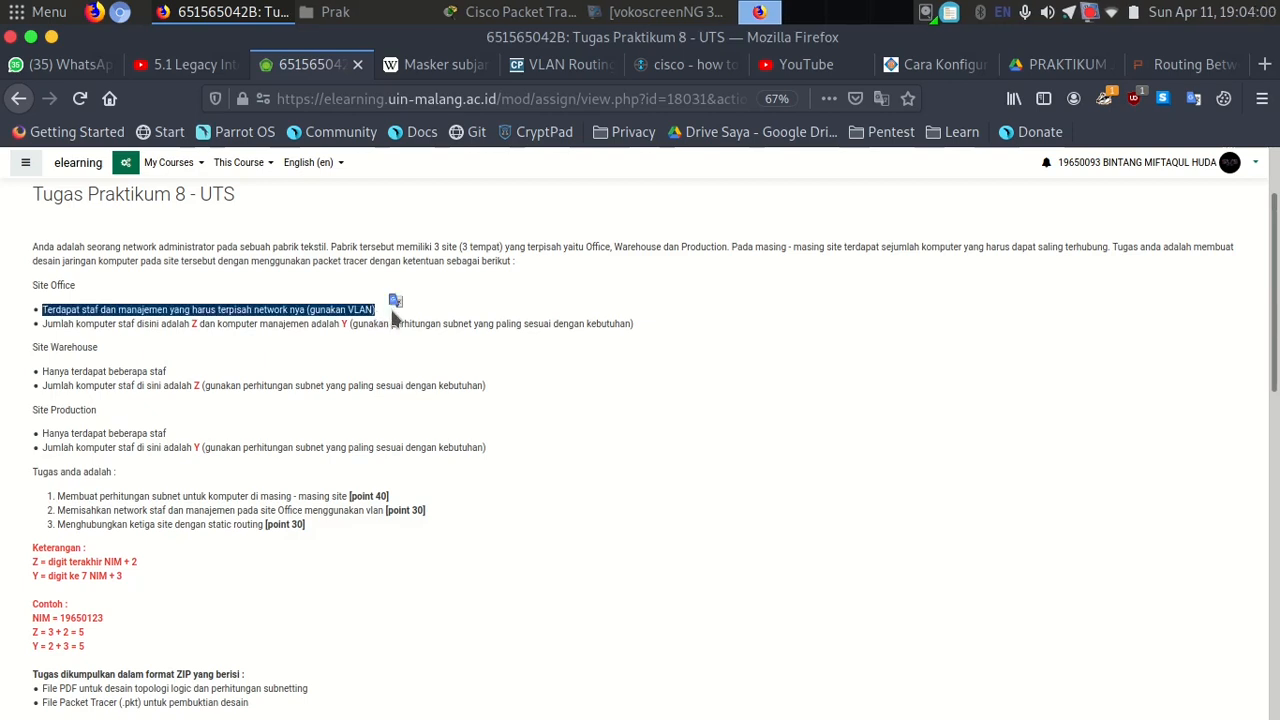
pyautogui.tripleClick(262, 311)
pyautogui.doubleClick(262, 311)
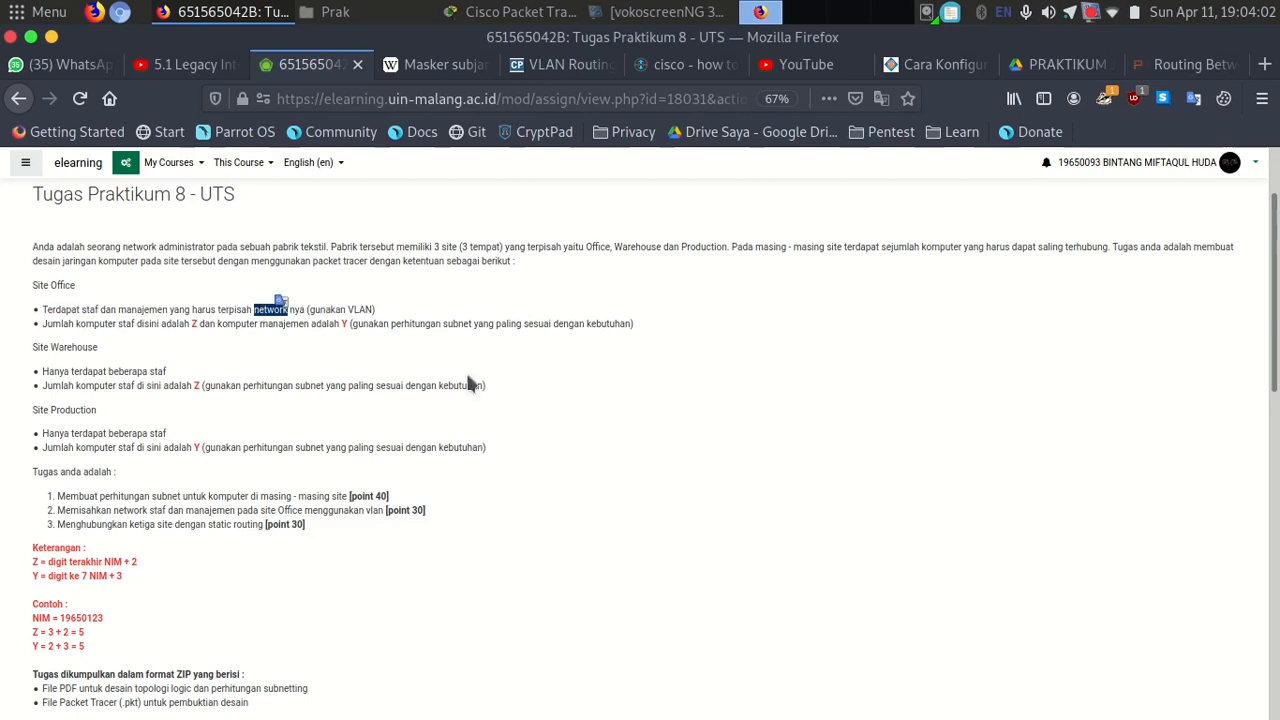
pyautogui.moveTo(308, 310); pyautogui.dragTo(520, 342)
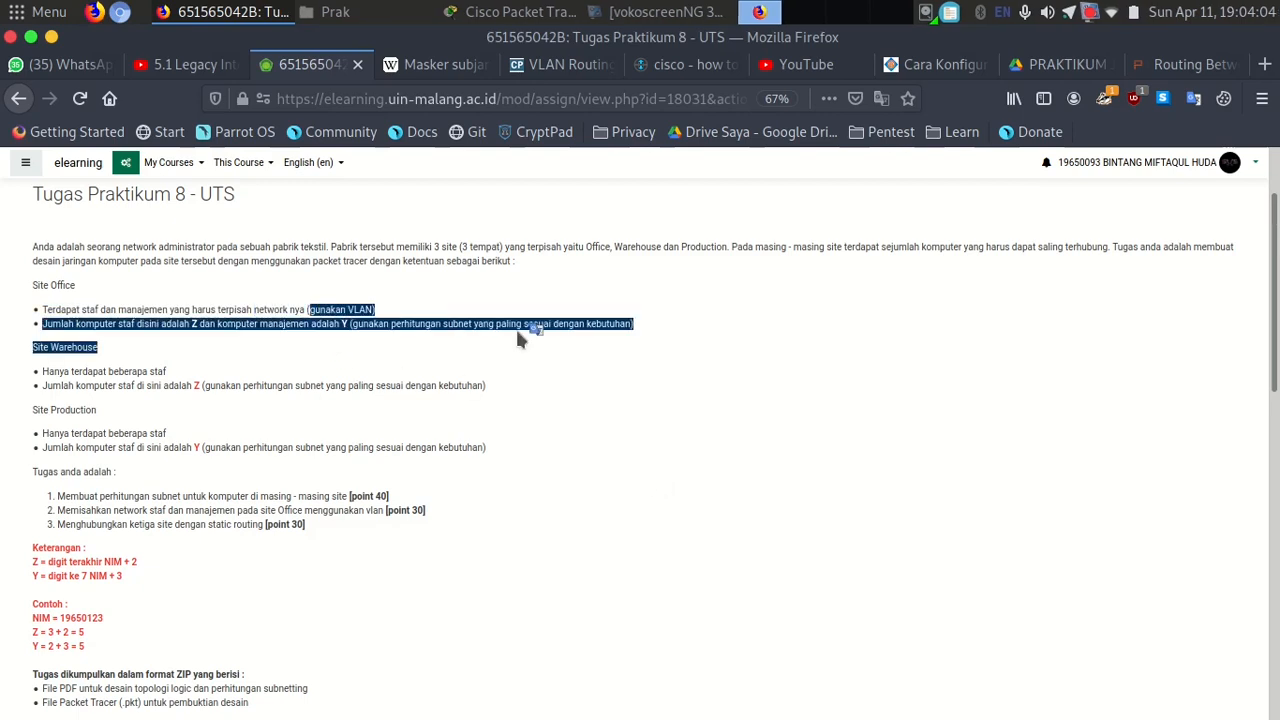
# Read the staff and computer-count requirements for Site Warehouse and Site Production.
pyautogui.scroll(-1, 463, 350)
pyautogui.doubleClick(60, 286)
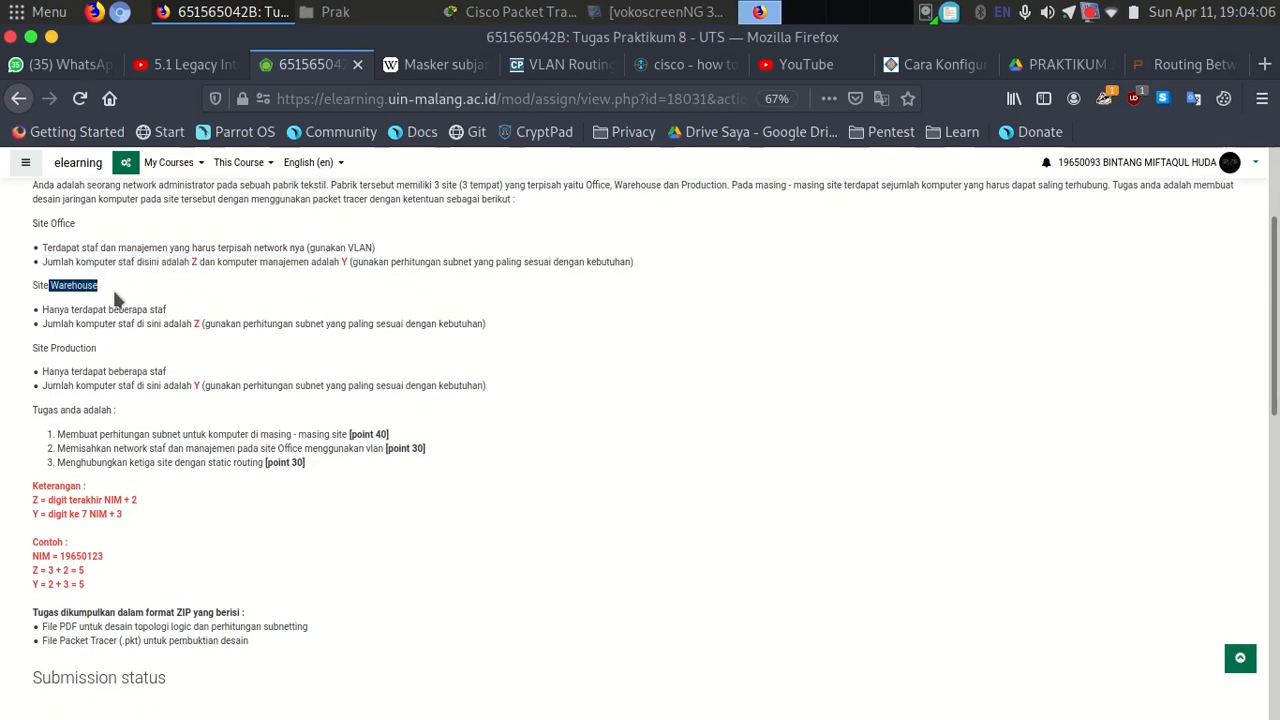
pyautogui.moveTo(150, 310); pyautogui.dragTo(310, 324)
pyautogui.doubleClick(60, 348)
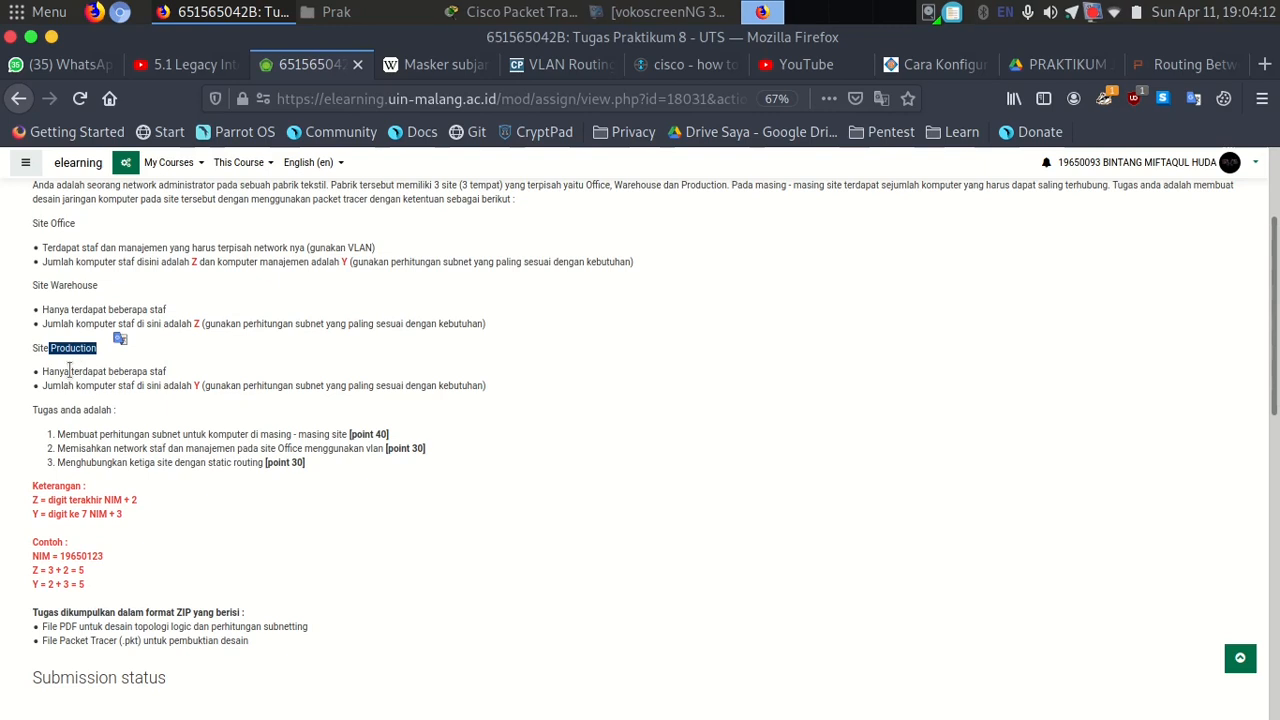
pyautogui.doubleClick(58, 371)
pyautogui.moveTo(115, 371); pyautogui.dragTo(210, 388)
pyautogui.doubleClick(212, 386)
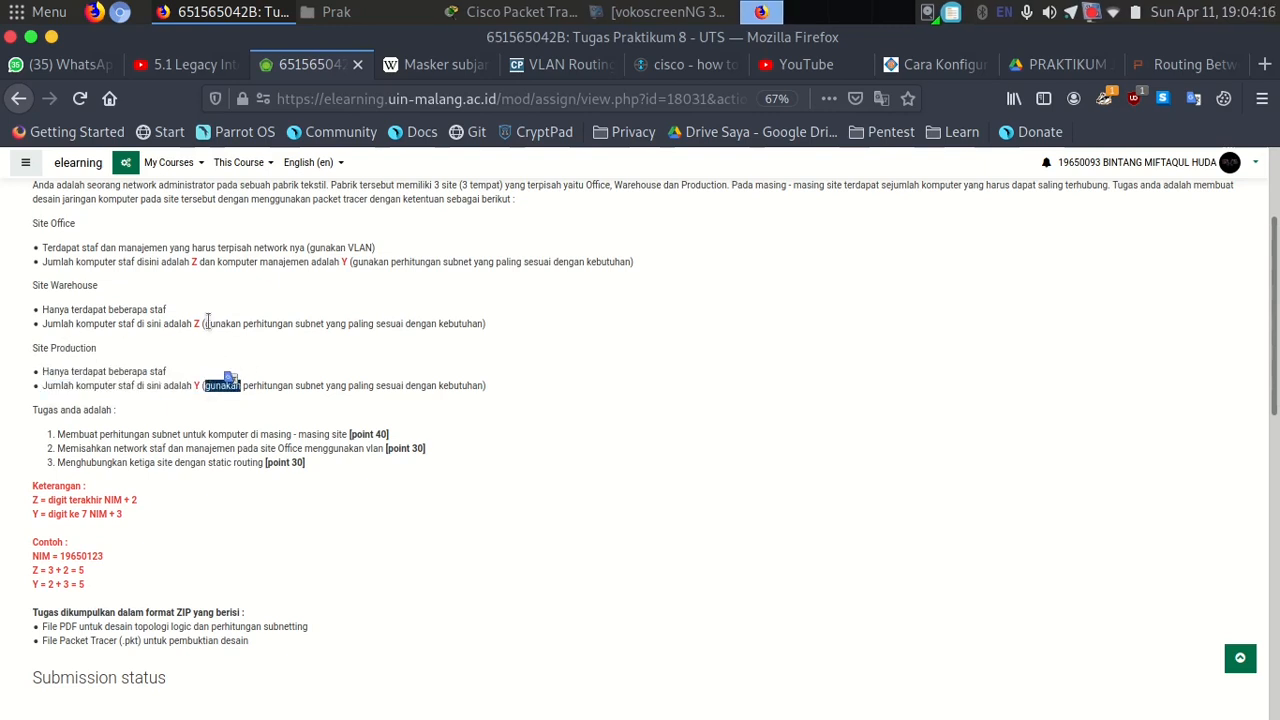
# Examine the Site Warehouse requirement to use the subnet calculation that best fits its needs.
pyautogui.click(205, 323)
pyautogui.moveTo(205, 323); pyautogui.dragTo(483, 323)
pyautogui.click(490, 330)
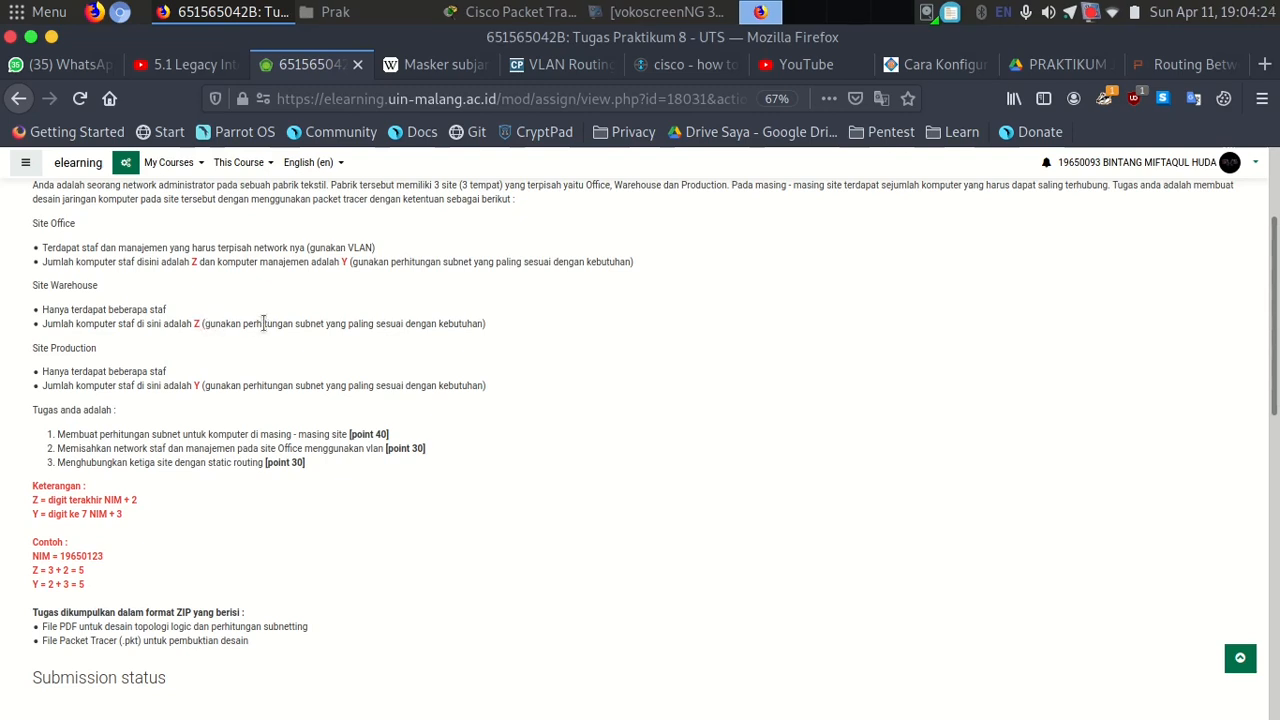
pyautogui.doubleClick(459, 322)
pyautogui.doubleClick(413, 325)
pyautogui.doubleClick(452, 322)
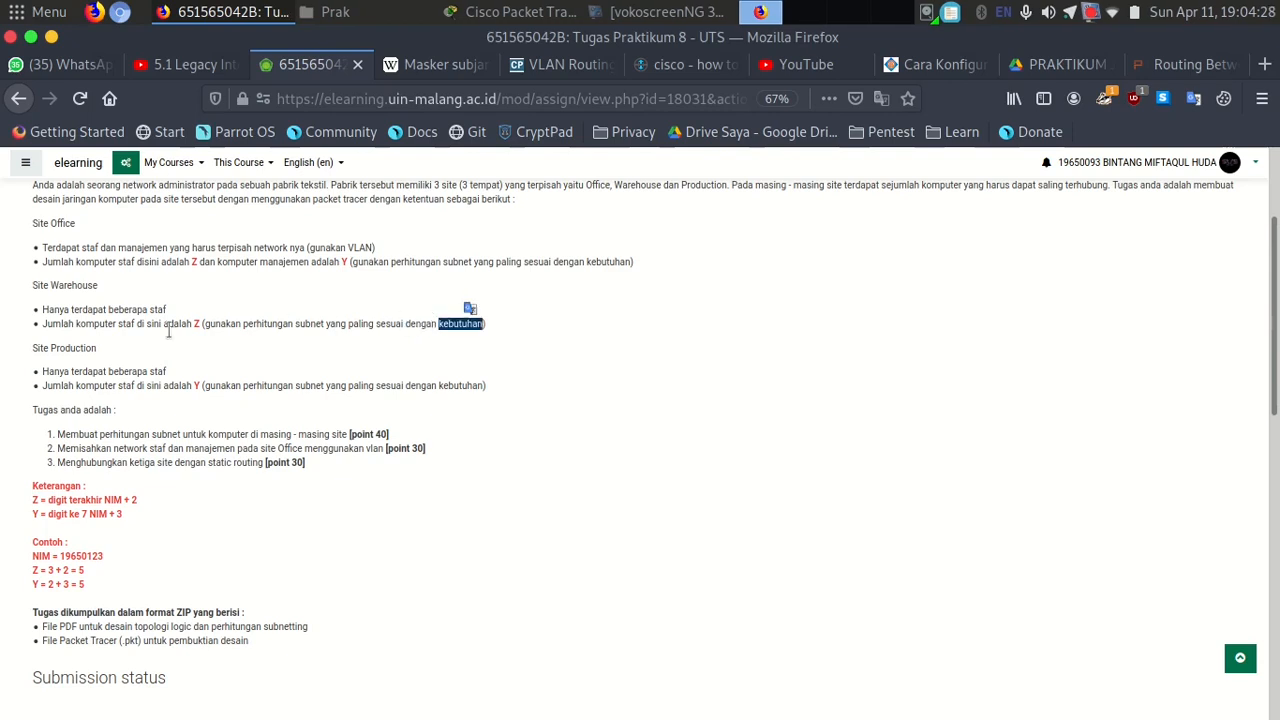
pyautogui.moveTo(123, 310); pyautogui.dragTo(168, 312)
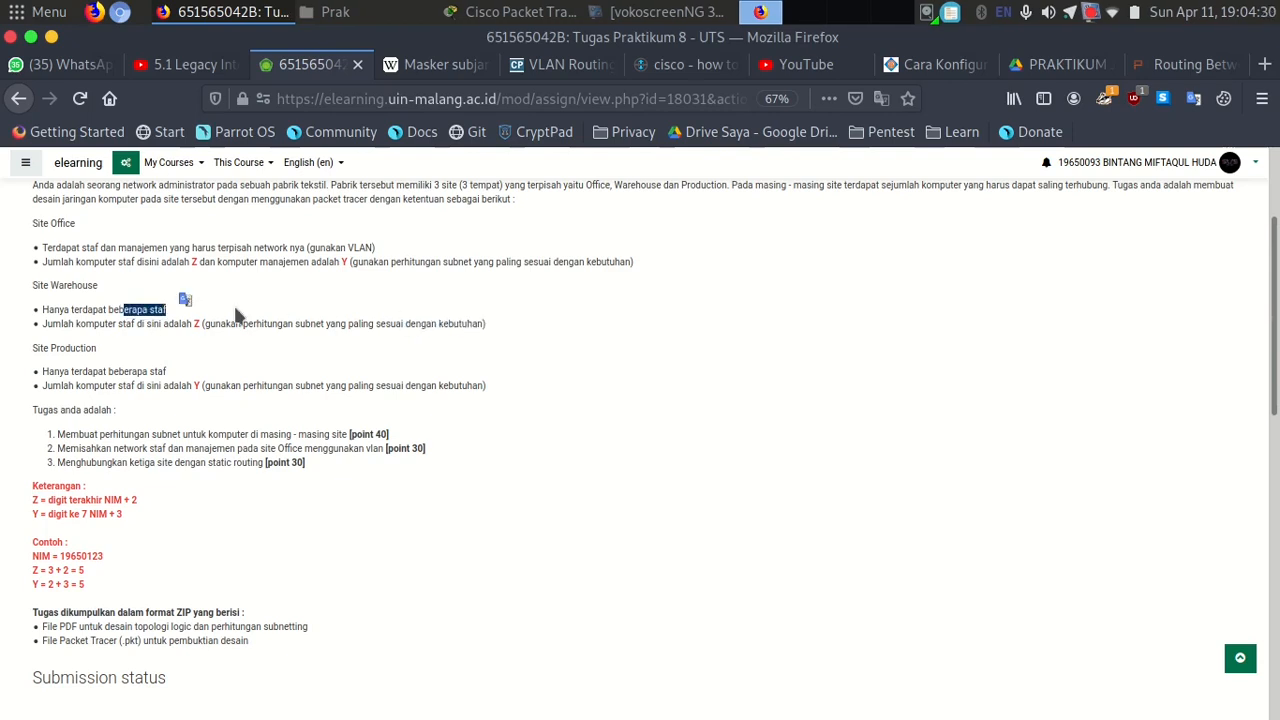
pyautogui.moveTo(205, 325); pyautogui.dragTo(491, 329)
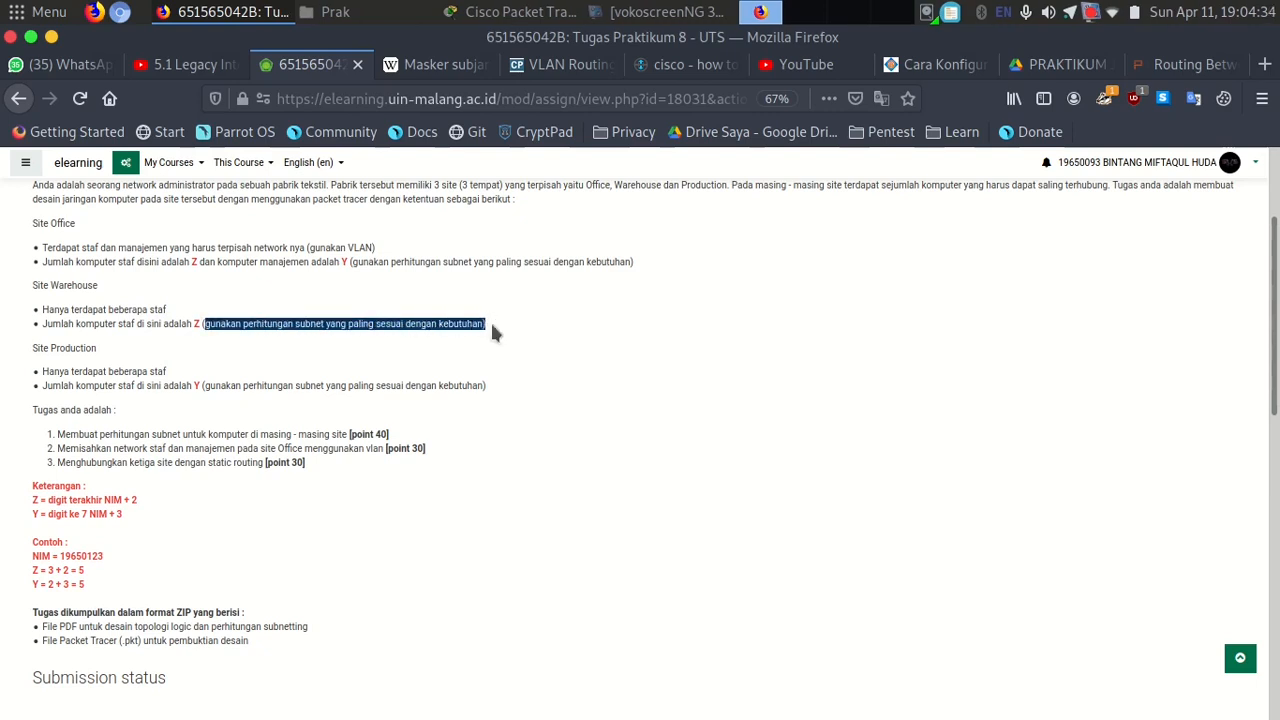
pyautogui.click(428, 323)
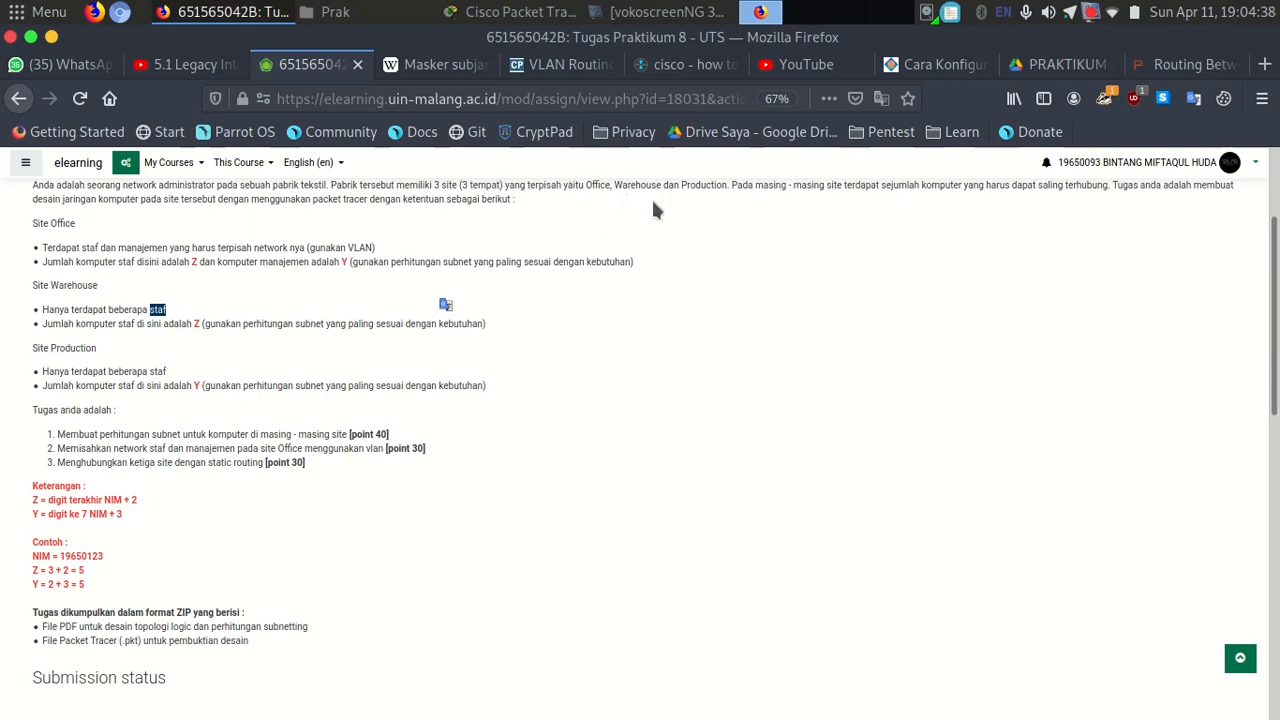
# Review the three-site description against the Site Office, Site Warehouse and Site Production requirements.
pyautogui.moveTo(433, 187); pyautogui.dragTo(522, 188)
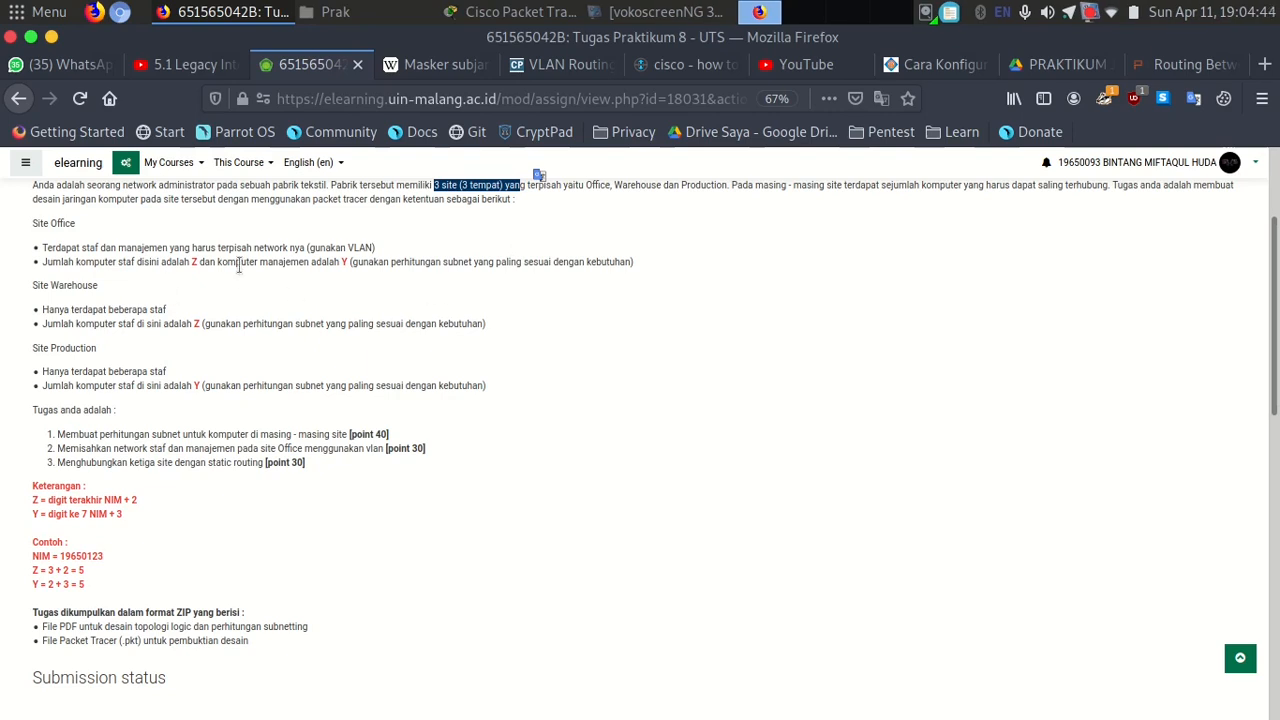
pyautogui.moveTo(32, 223); pyautogui.dragTo(266, 260)
pyautogui.moveTo(93, 310); pyautogui.dragTo(209, 312)
pyautogui.moveTo(73, 371); pyautogui.dragTo(216, 388)
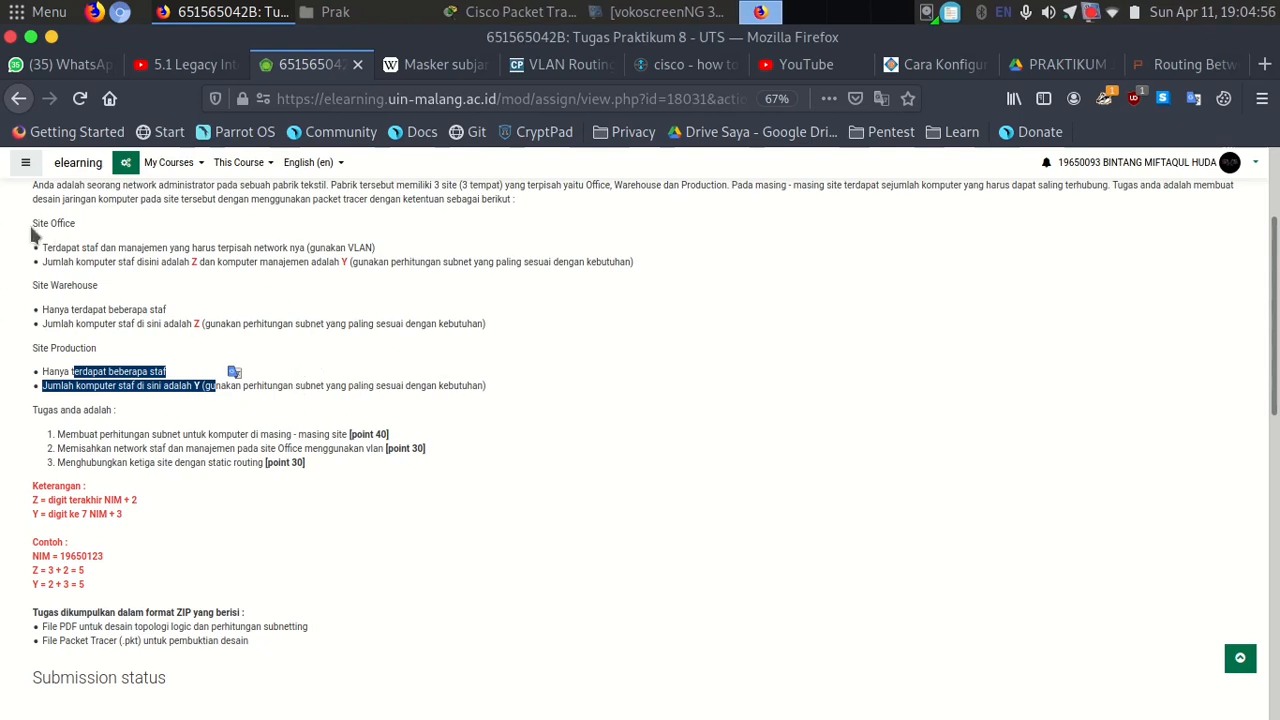
# Examine the Site Office subnet requirement and the Z and Y variables for its staff and management computers.
pyautogui.moveTo(33, 224); pyautogui.dragTo(212, 262)
pyautogui.click(228, 250)
pyautogui.moveTo(291, 261); pyautogui.dragTo(420, 264)
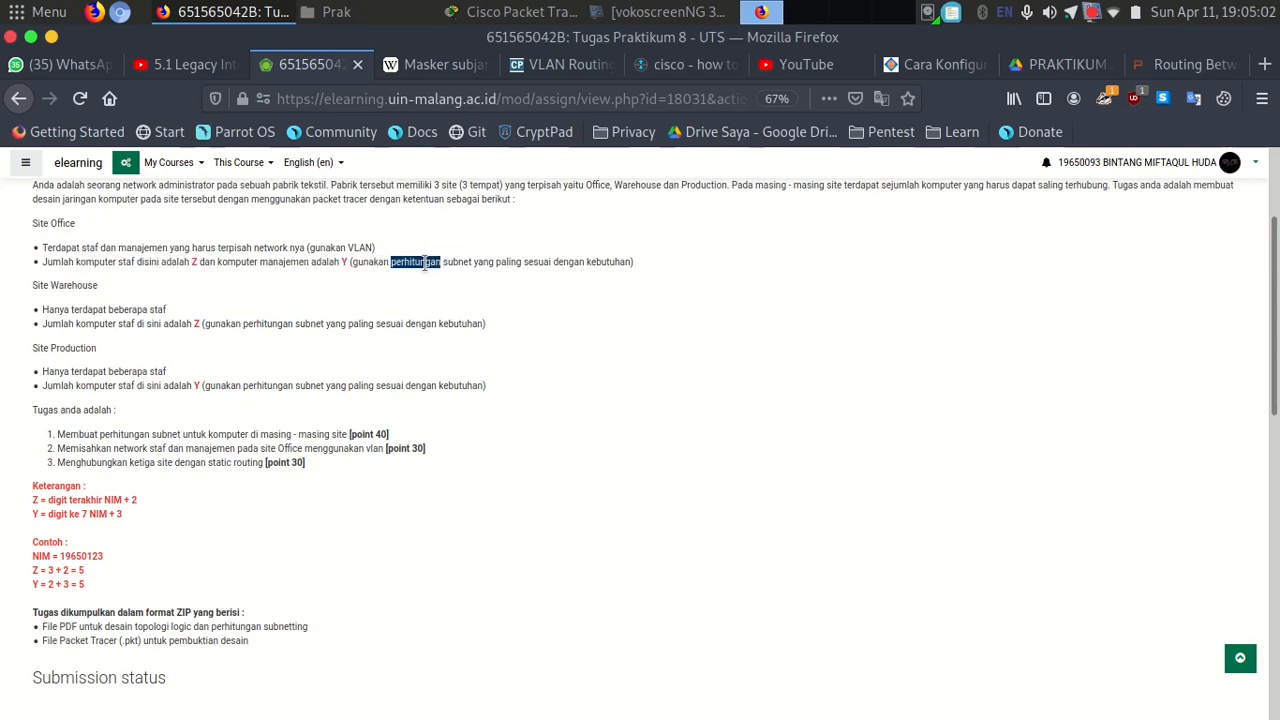
pyautogui.tripleClick(428, 262)
pyautogui.click(195, 261)
pyautogui.doubleClick(195, 261)
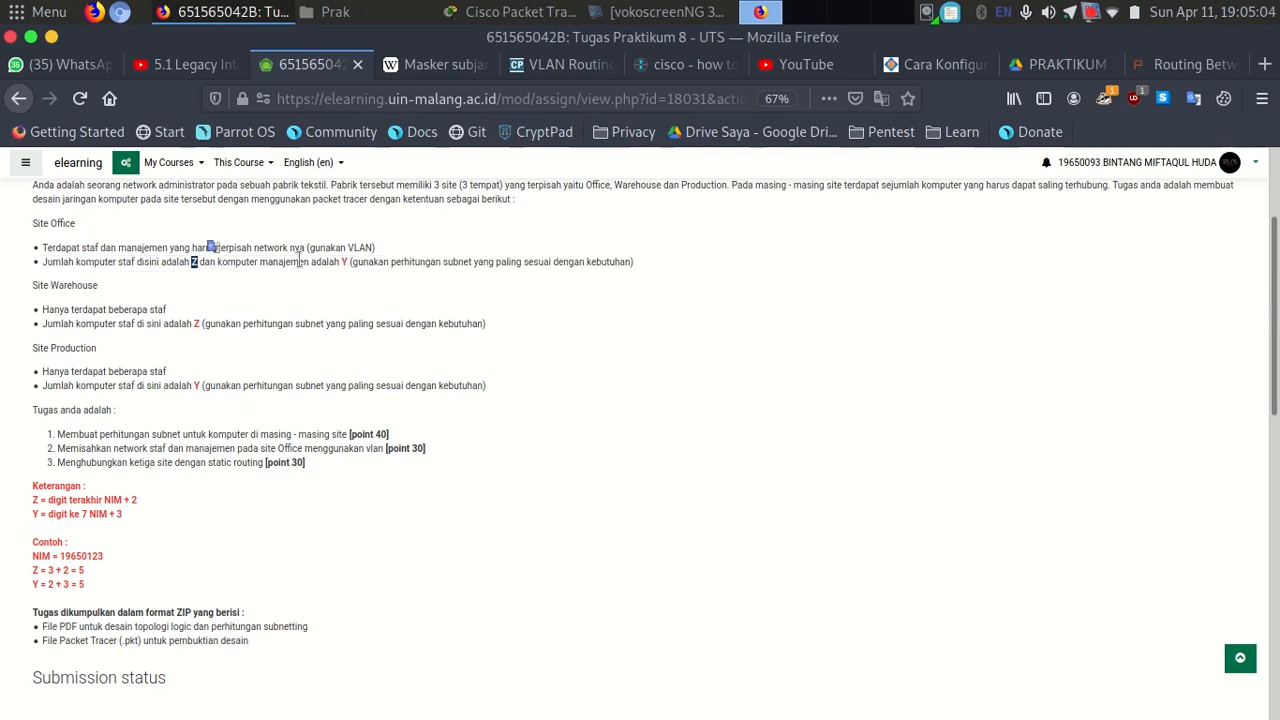
pyautogui.doubleClick(345, 262)
pyautogui.doubleClick(194, 261)
pyautogui.doubleClick(345, 262)
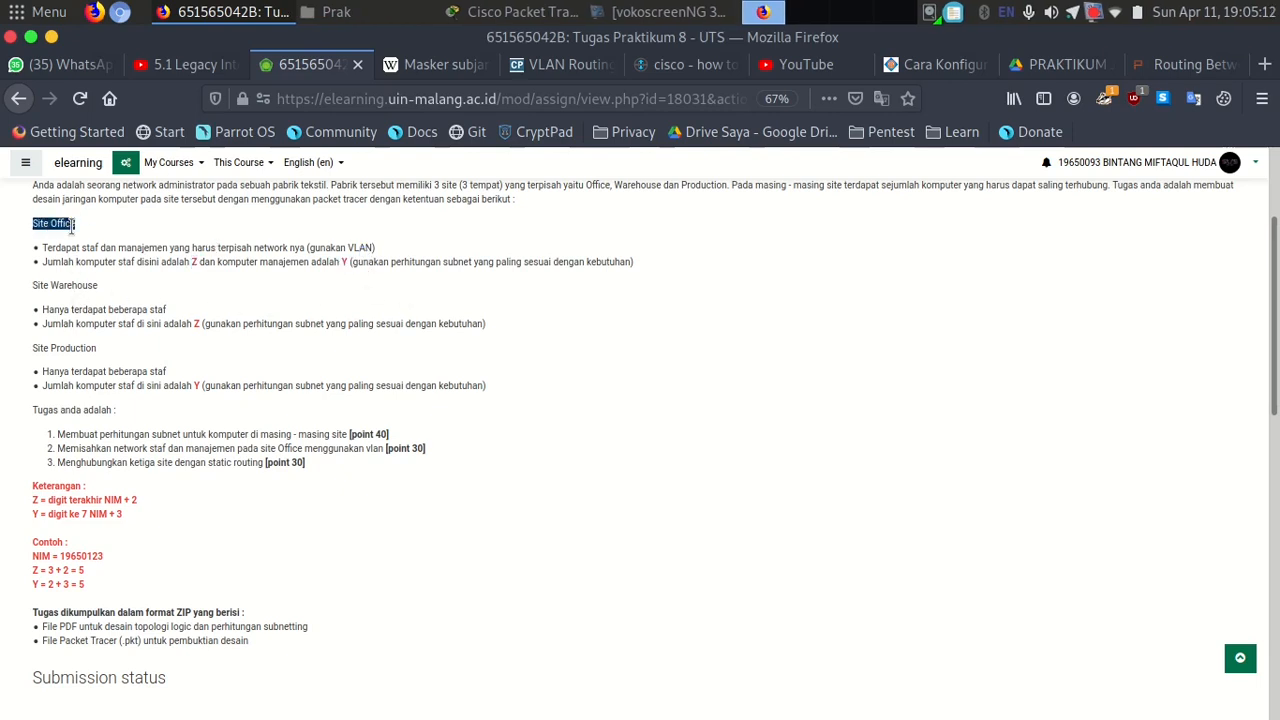
# Review how the Z and Y computer counts apply to Site Office, Site Warehouse and Site Production.
pyautogui.doubleClick(195, 263)
pyautogui.doubleClick(343, 262)
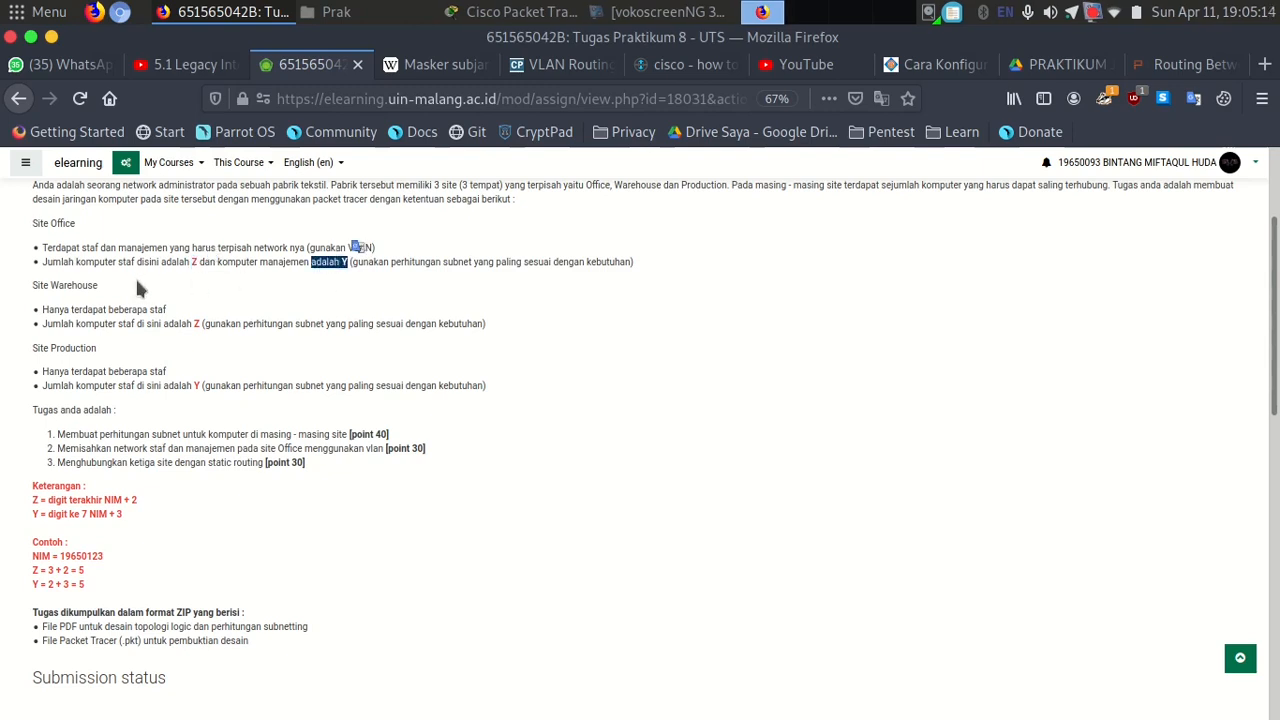
pyautogui.doubleClick(74, 285)
pyautogui.moveTo(195, 317); pyautogui.dragTo(244, 322)
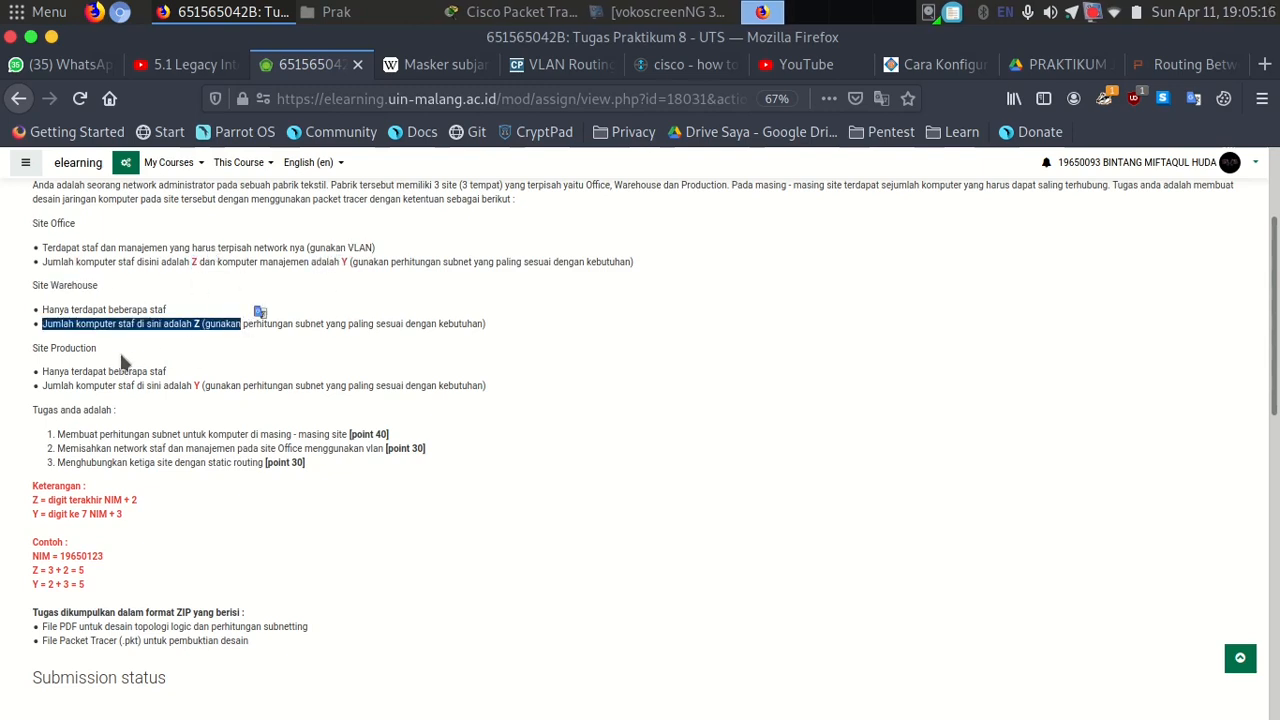
pyautogui.moveTo(58, 351); pyautogui.dragTo(98, 350)
pyautogui.moveTo(173, 376); pyautogui.dragTo(246, 383)
pyautogui.click(248, 381)
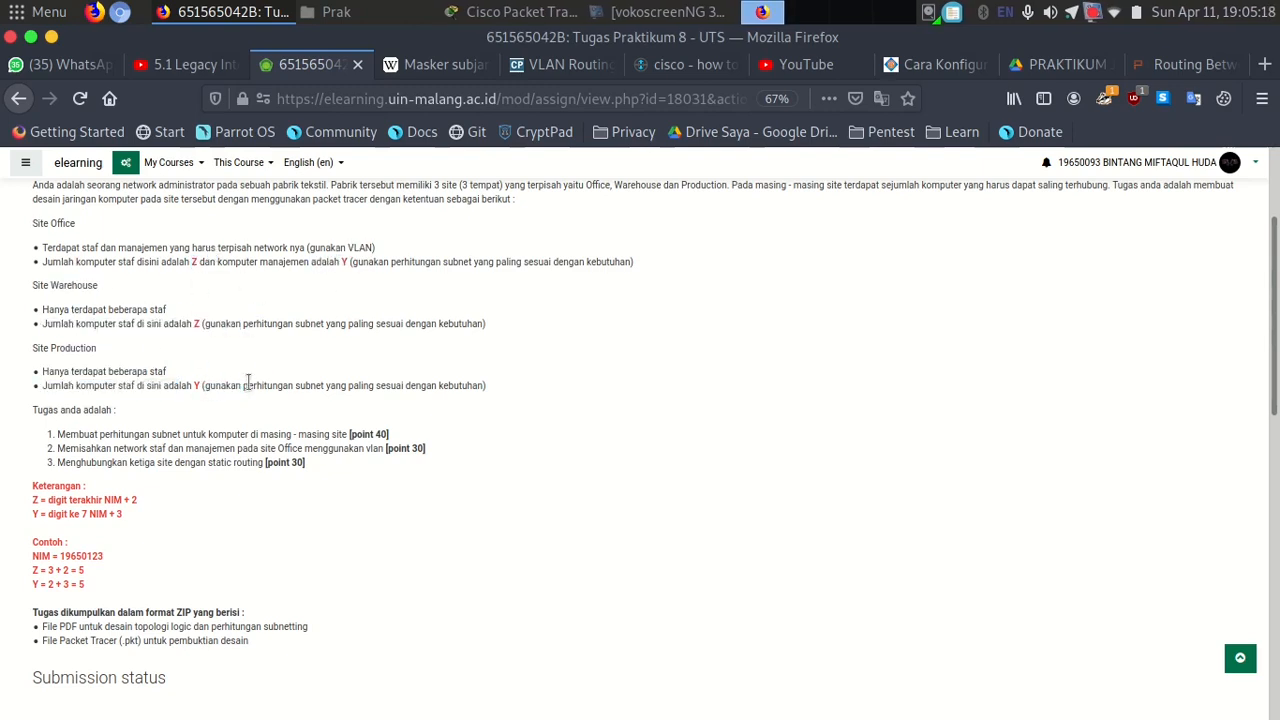
# Open Prak8.pdf from the Prak/8 folder and read its host count and subnet calculation down to the site address table.
pyautogui.click(336, 11)
pyautogui.click(1100, 436)
pyautogui.doubleClick(1136, 340)
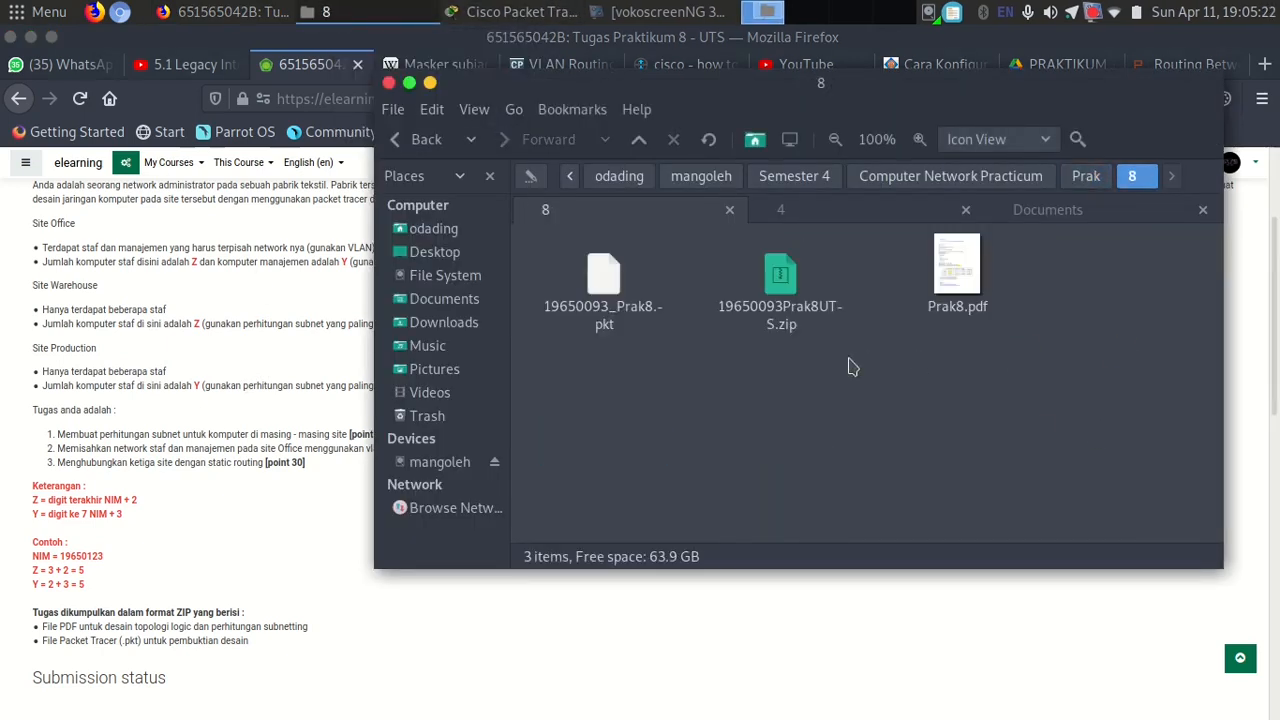
pyautogui.doubleClick(930, 293)
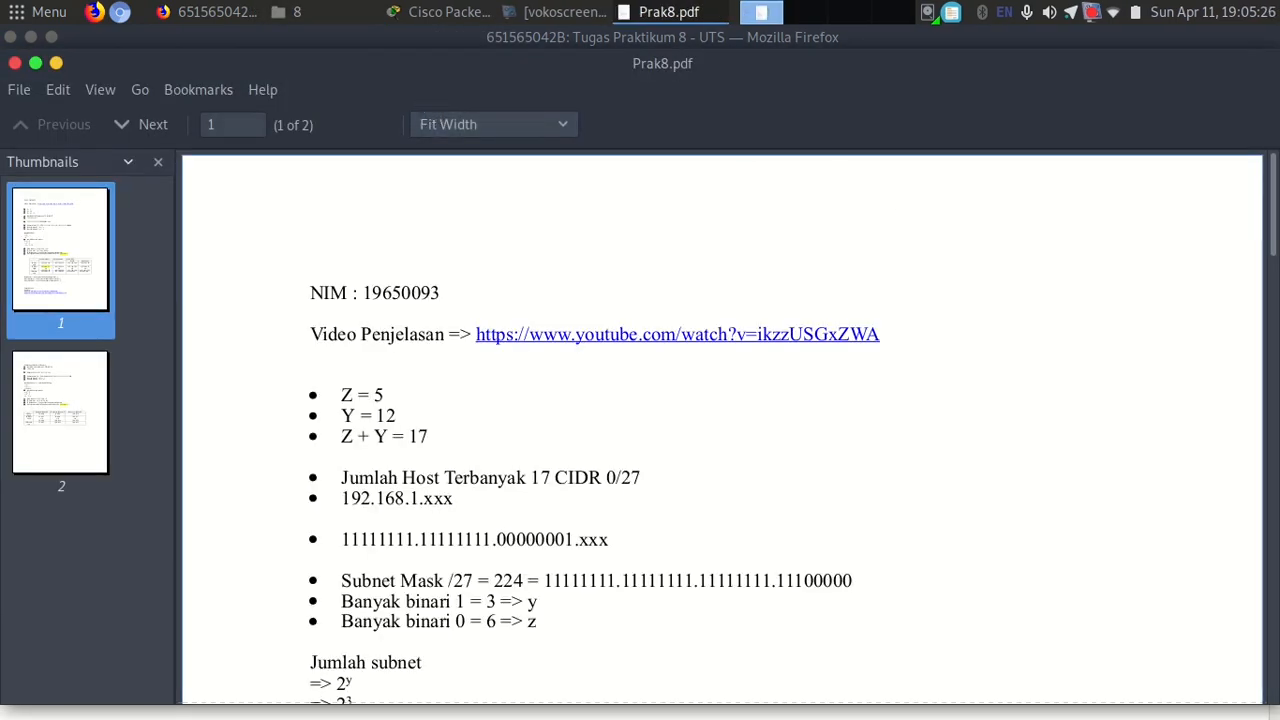
pyautogui.scroll(-3, 1174, 194)
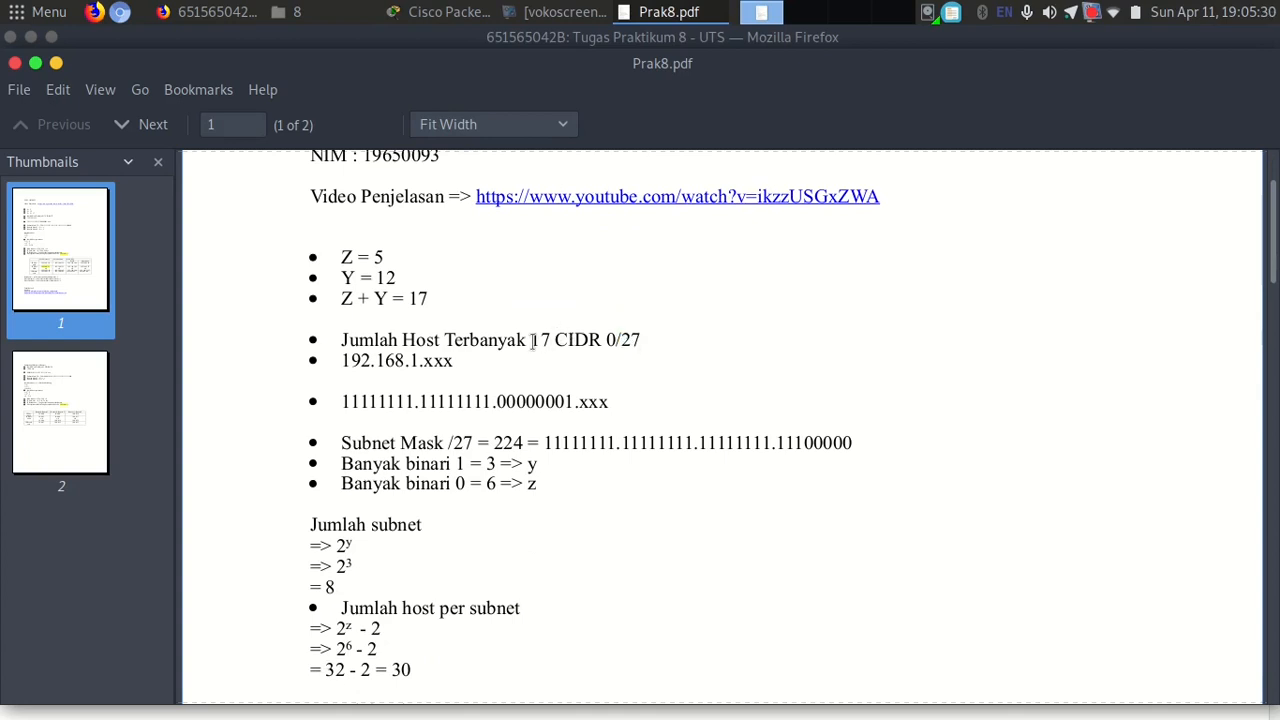
pyautogui.moveTo(530, 342); pyautogui.dragTo(556, 342)
pyautogui.scroll(-1, 1274, 236)
pyautogui.scroll(-5, 1274, 236)
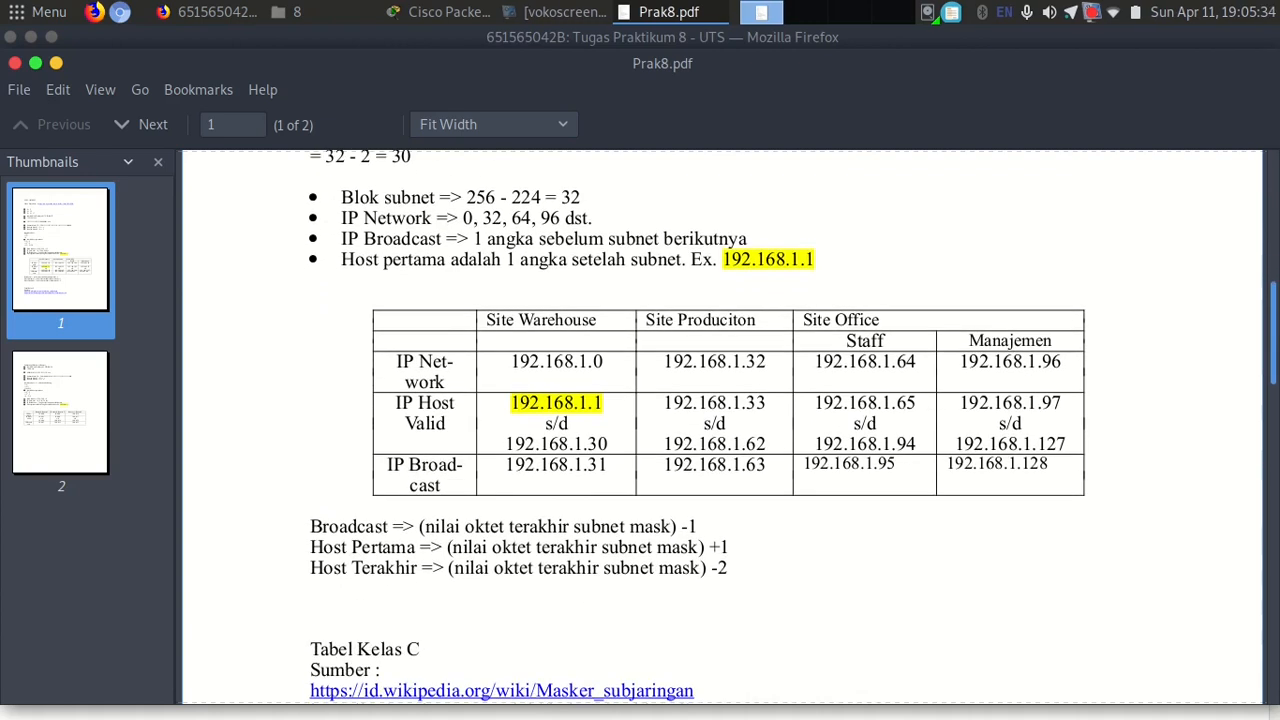
# Examine the site columns of the address table, comparing the IP Network entries for Site Office Staff and Manajemen.
pyautogui.moveTo(463, 331); pyautogui.dragTo(576, 320)
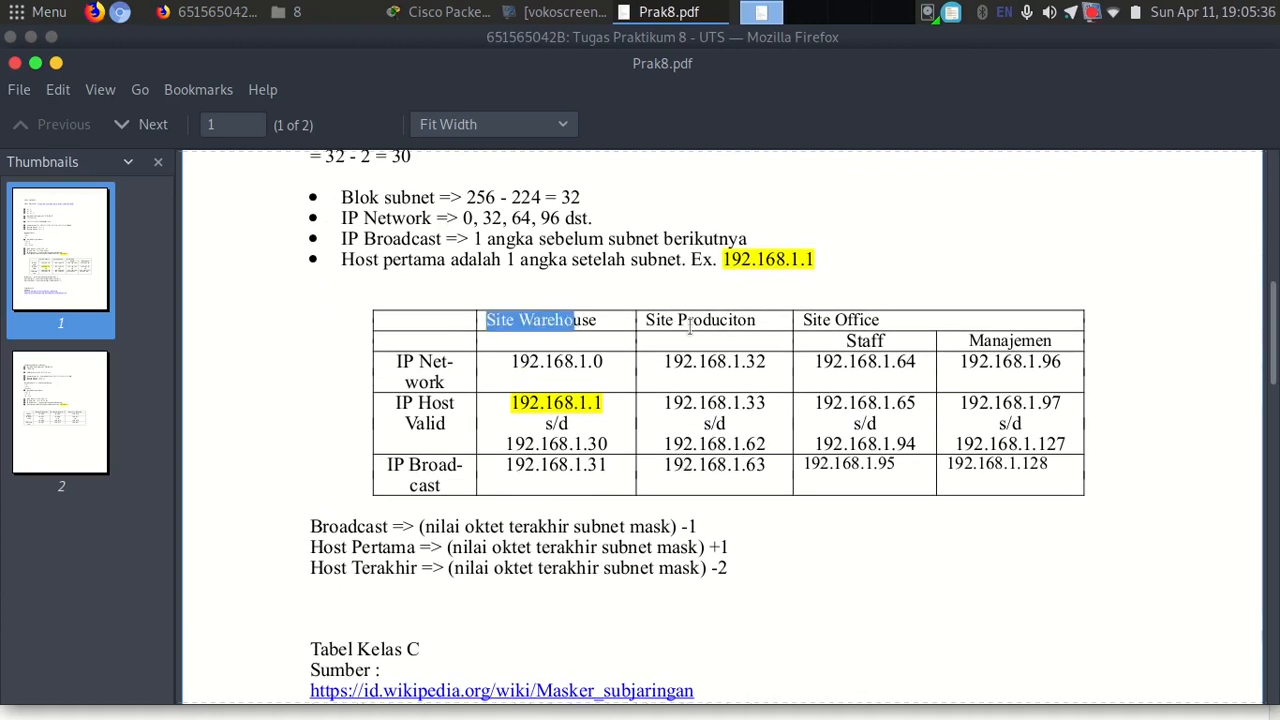
pyautogui.moveTo(701, 324); pyautogui.dragTo(741, 327)
pyautogui.moveTo(836, 329); pyautogui.dragTo(984, 344)
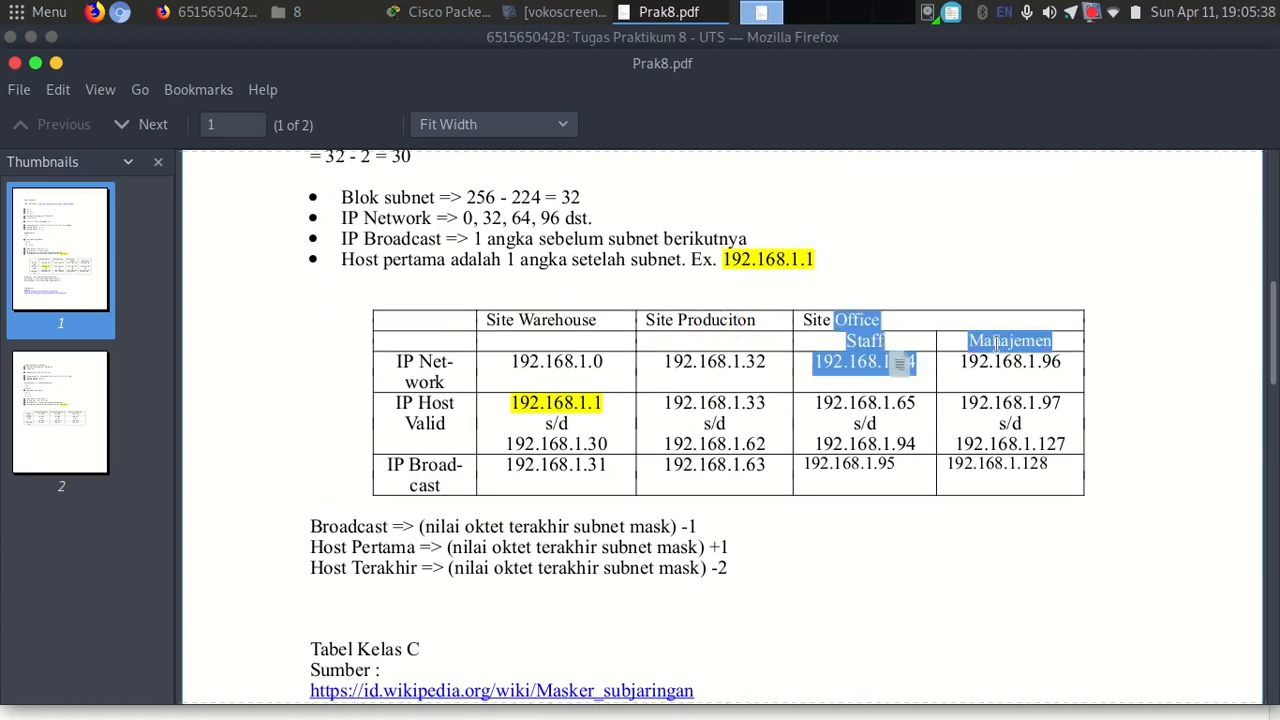
pyautogui.doubleClick(985, 343)
pyautogui.doubleClick(896, 358)
pyautogui.click(973, 357)
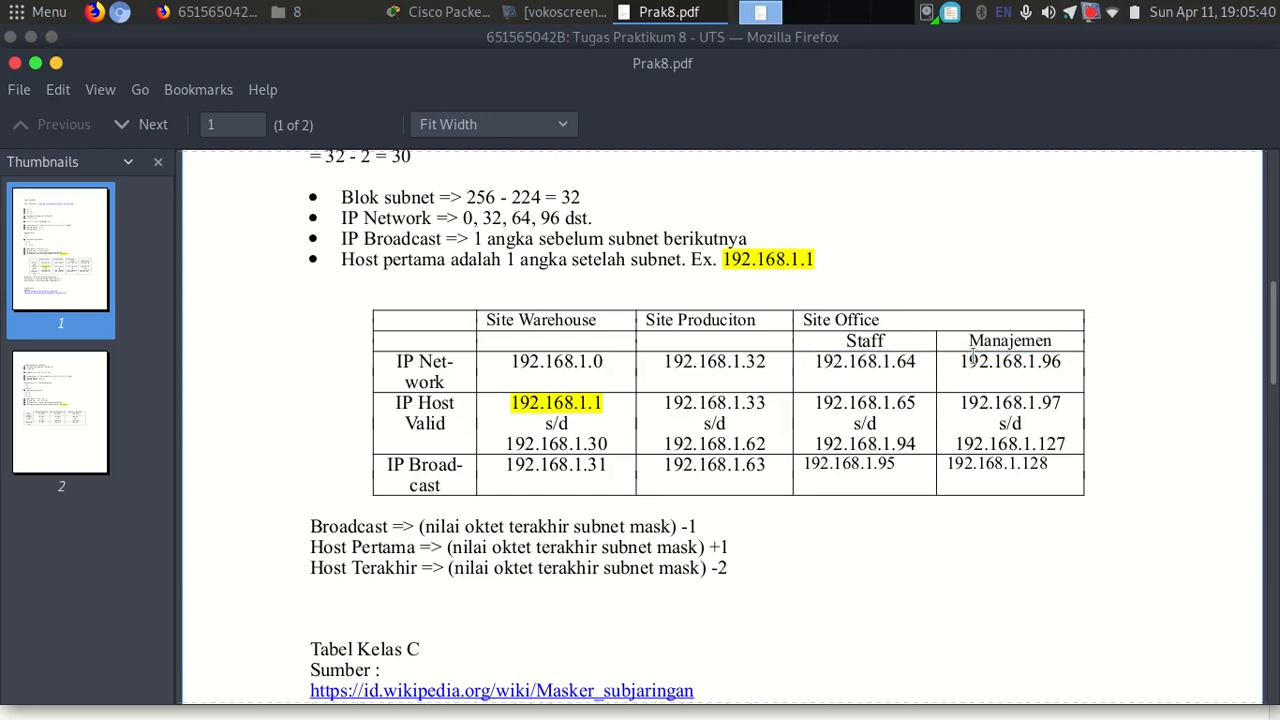
pyautogui.doubleClick(973, 357)
pyautogui.doubleClick(881, 358)
pyautogui.doubleClick(960, 365)
pyautogui.click(946, 368)
pyautogui.doubleClick(890, 362)
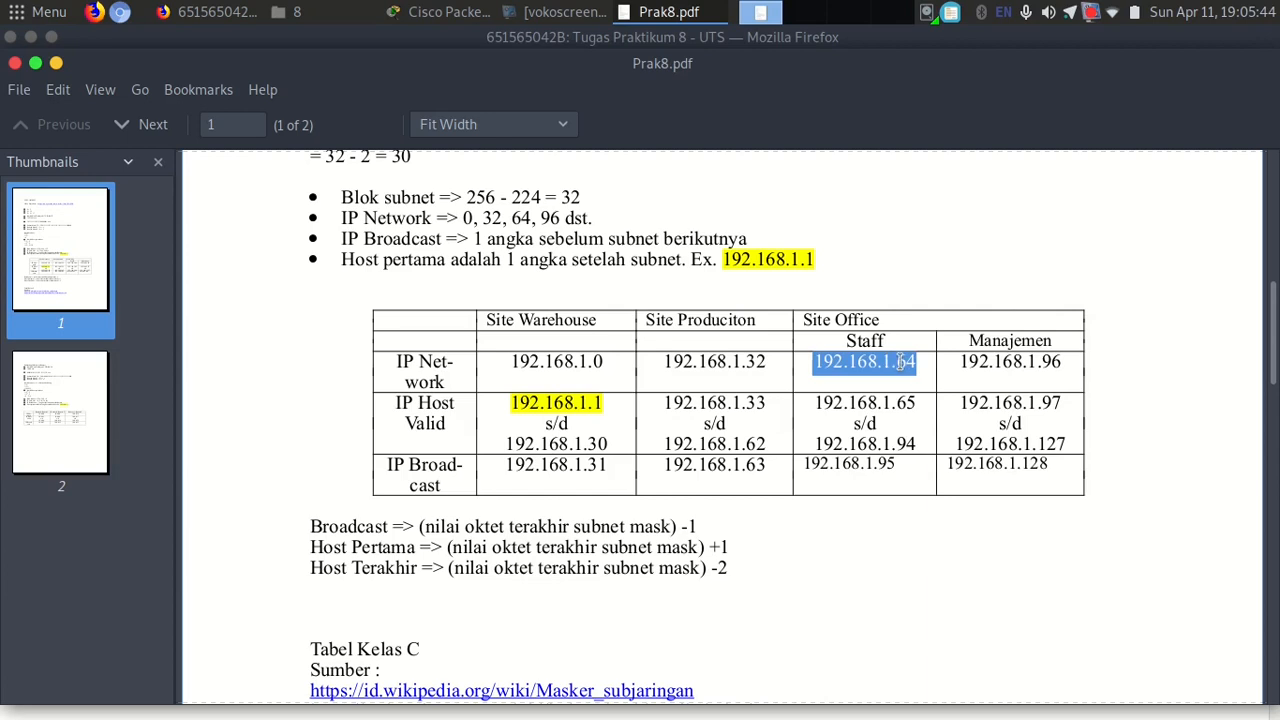
pyautogui.doubleClick(980, 370)
# Close the PDF and reread the VLAN requirement for Site Office on the assignment page.
pyautogui.click(16, 63)
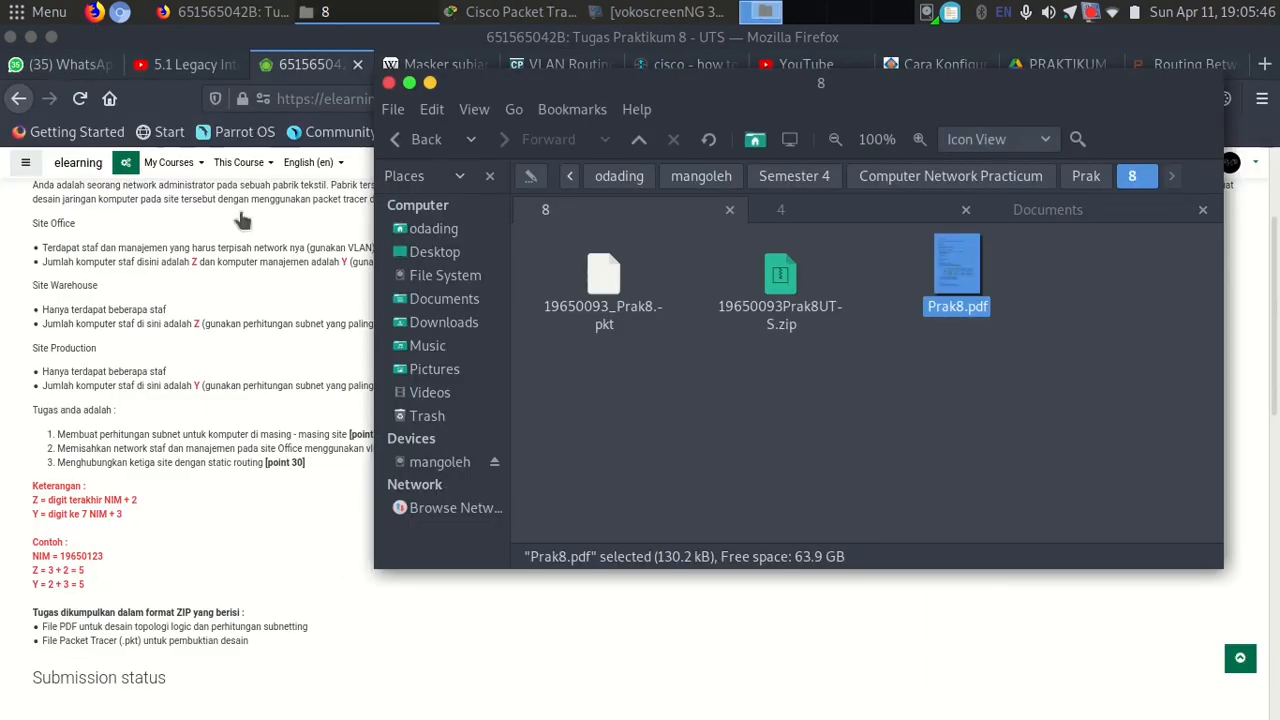
pyautogui.click(298, 266)
pyautogui.moveTo(305, 247); pyautogui.dragTo(385, 258)
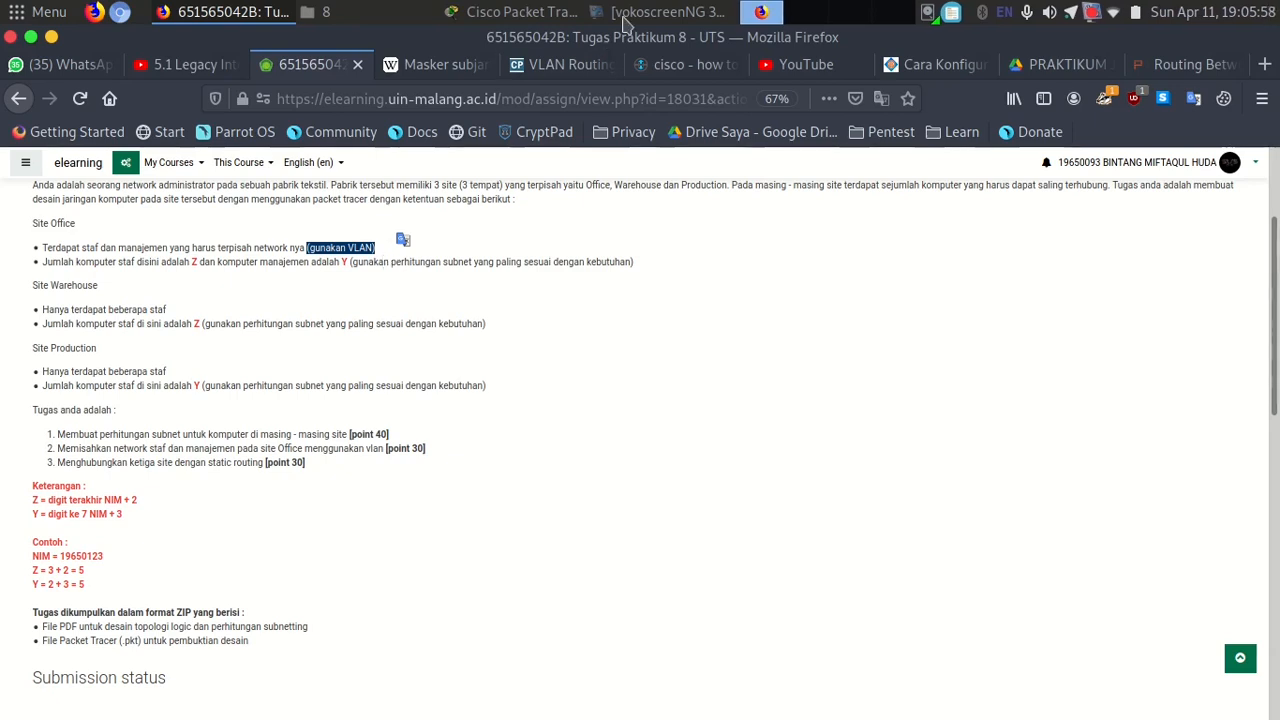
# Switch to Cisco Packet Tracer and reposition the Warehouse (5) and Production (12) labels slightly near their computer groups.
pyautogui.click(490, 11)
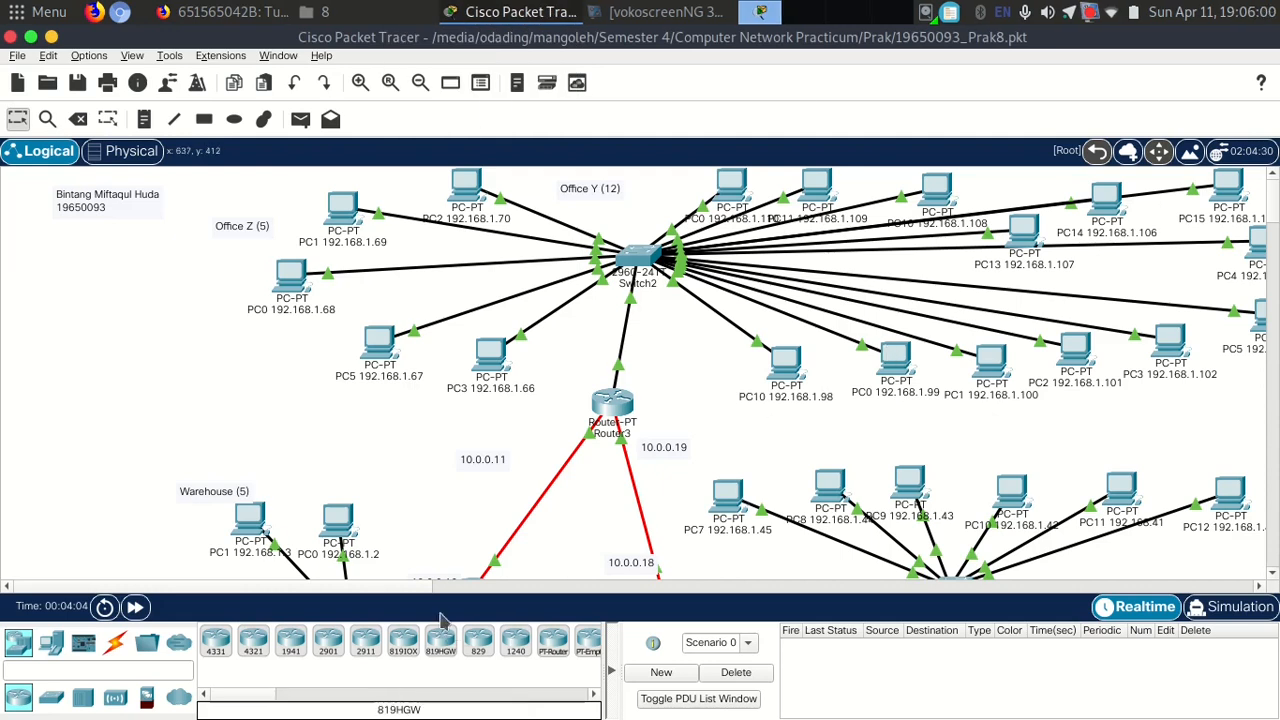
pyautogui.moveTo(406, 588); pyautogui.dragTo(436, 602)
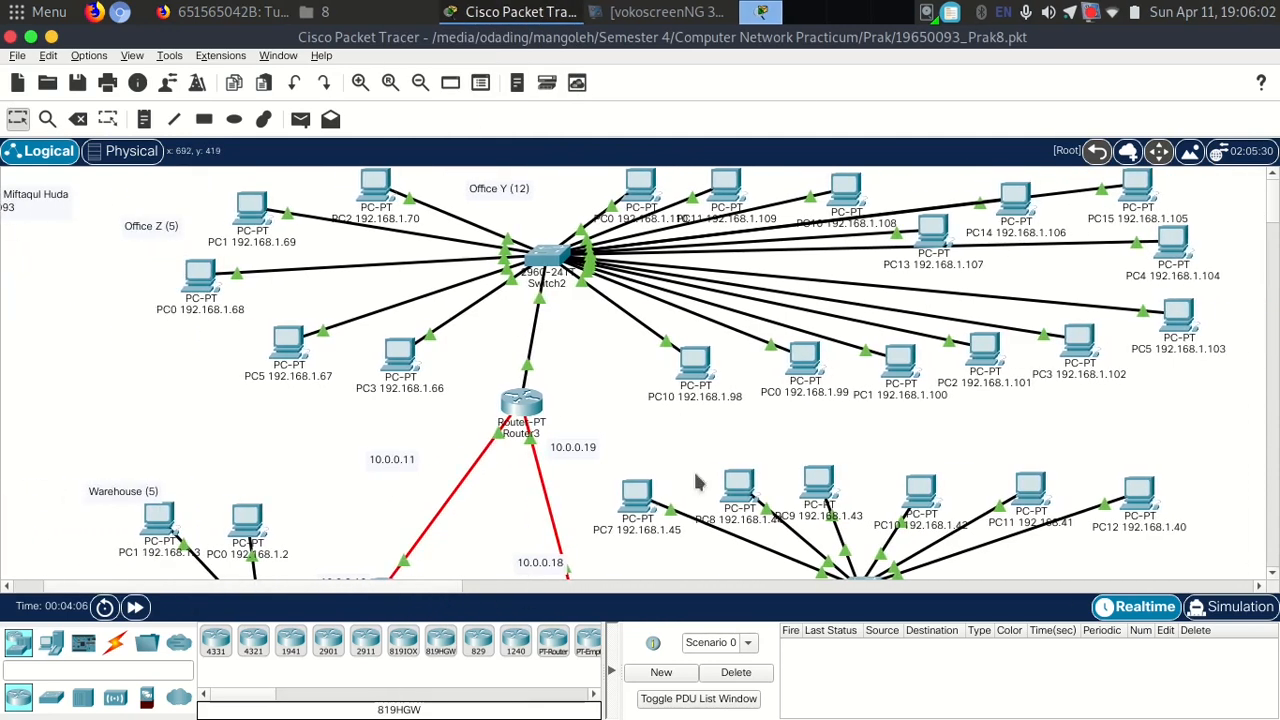
pyautogui.scroll(-5, 1275, 222)
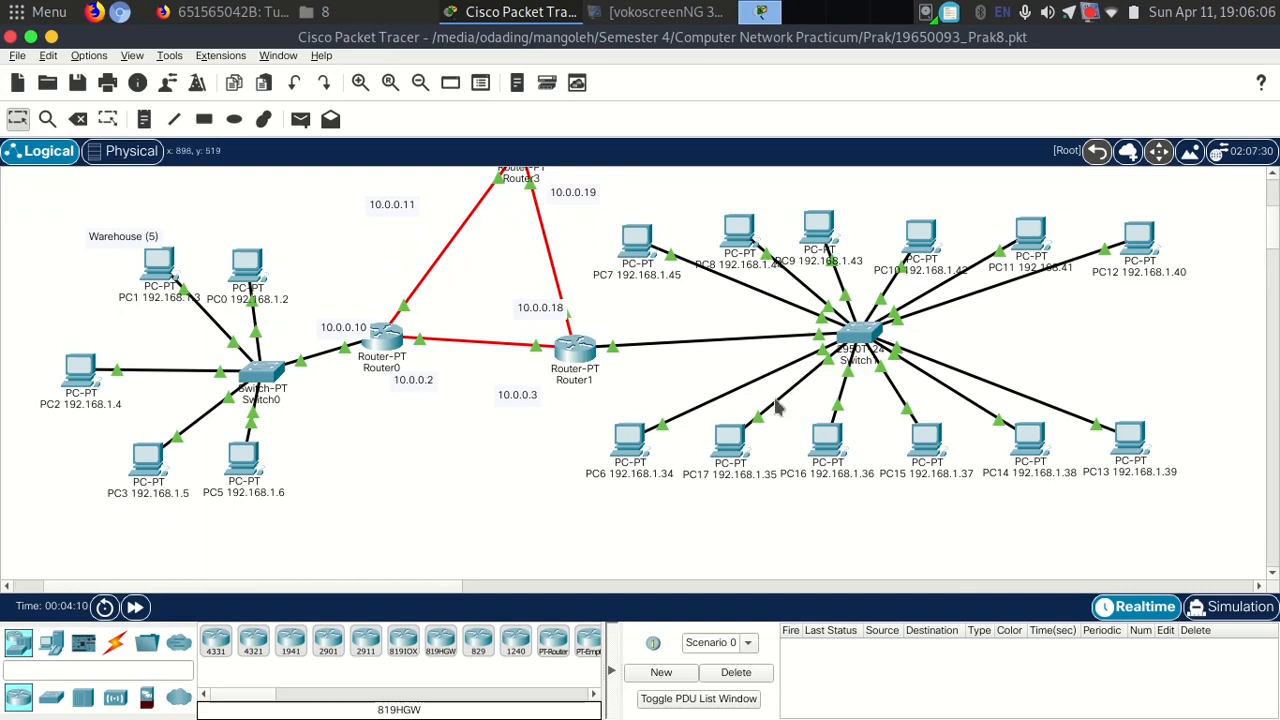
pyautogui.moveTo(112, 240); pyautogui.dragTo(97, 245)
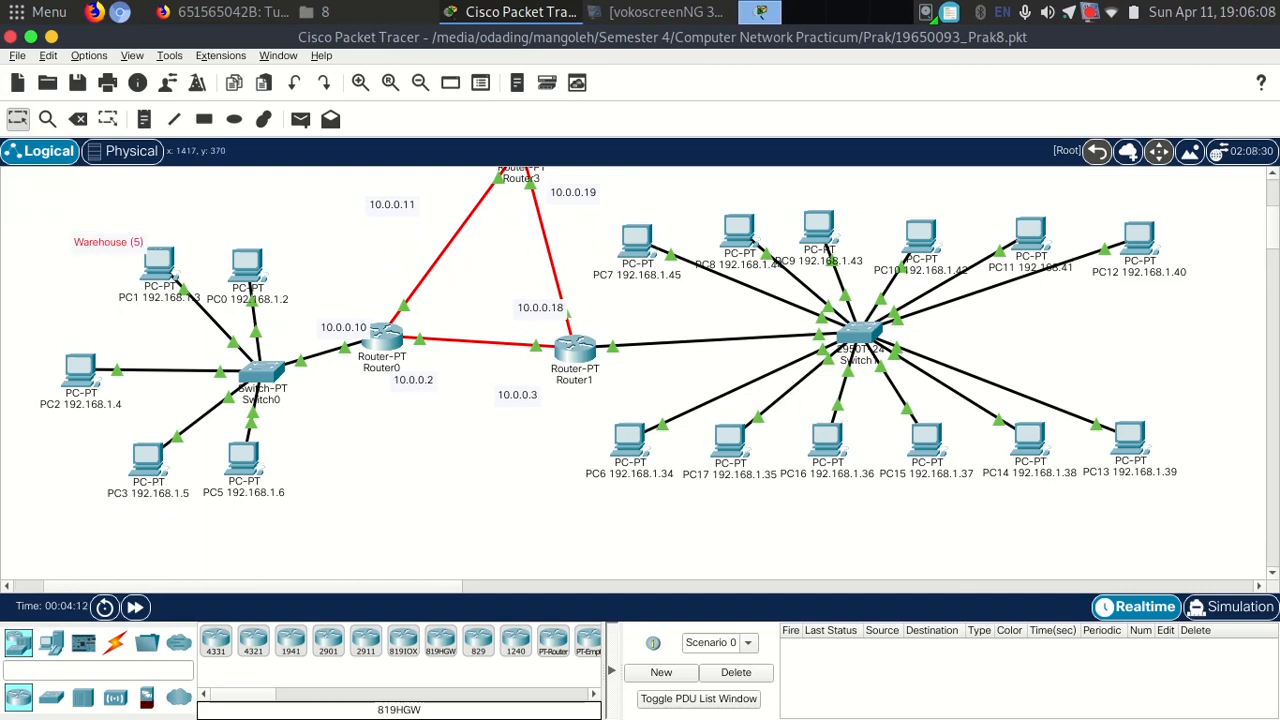
pyautogui.scroll(-3, 1275, 245)
pyautogui.moveTo(596, 418); pyautogui.dragTo(623, 386)
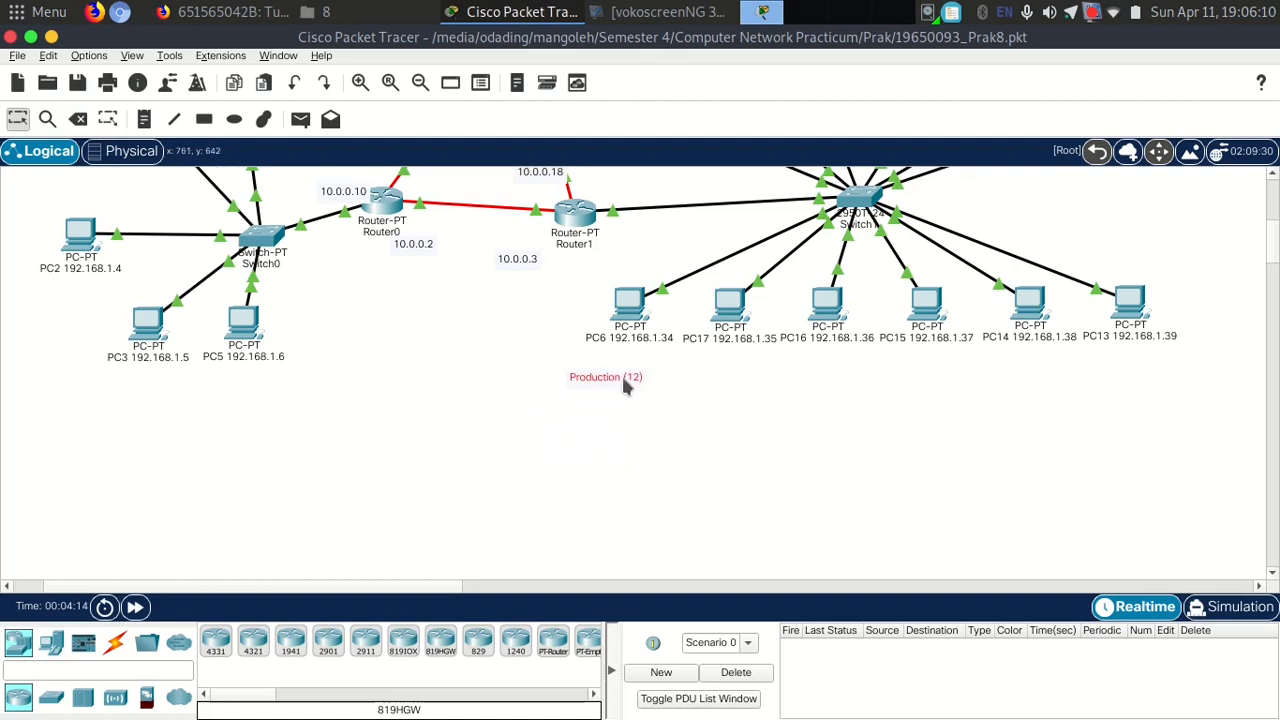
# Move the Office Z (5) and Office Y (12) labels up and to the right, above their office computer groups.
pyautogui.scroll(9, 640, 370)
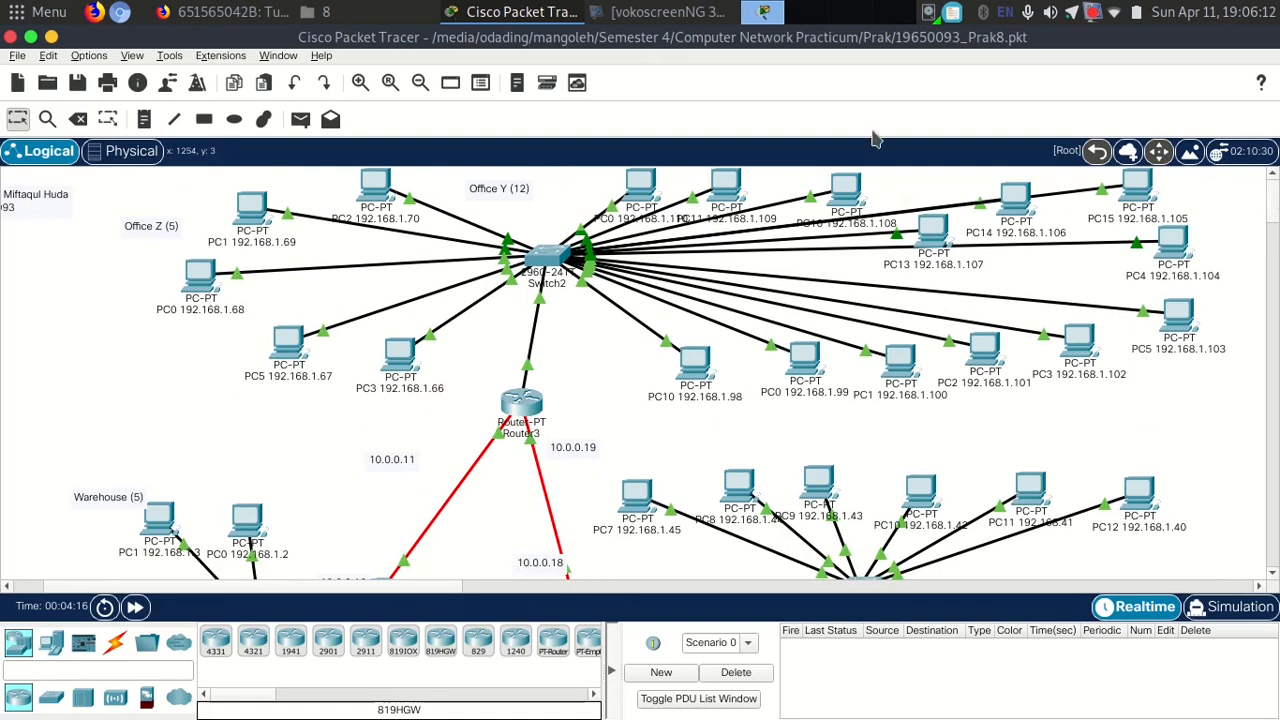
pyautogui.moveTo(172, 225); pyautogui.dragTo(181, 212)
pyautogui.moveTo(515, 189); pyautogui.dragTo(549, 192)
pyautogui.moveTo(160, 214); pyautogui.dragTo(196, 190)
pyautogui.moveTo(545, 192); pyautogui.dragTo(578, 186)
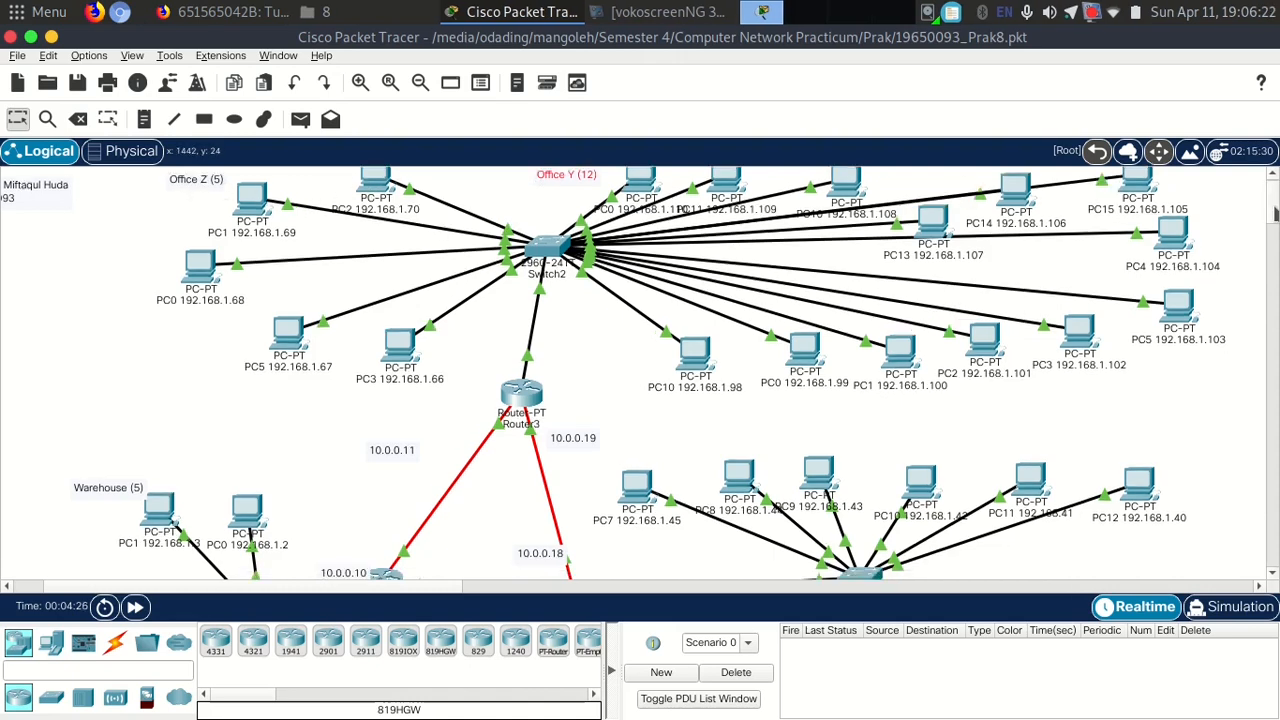
pyautogui.moveTo(585, 190); pyautogui.dragTo(595, 185)
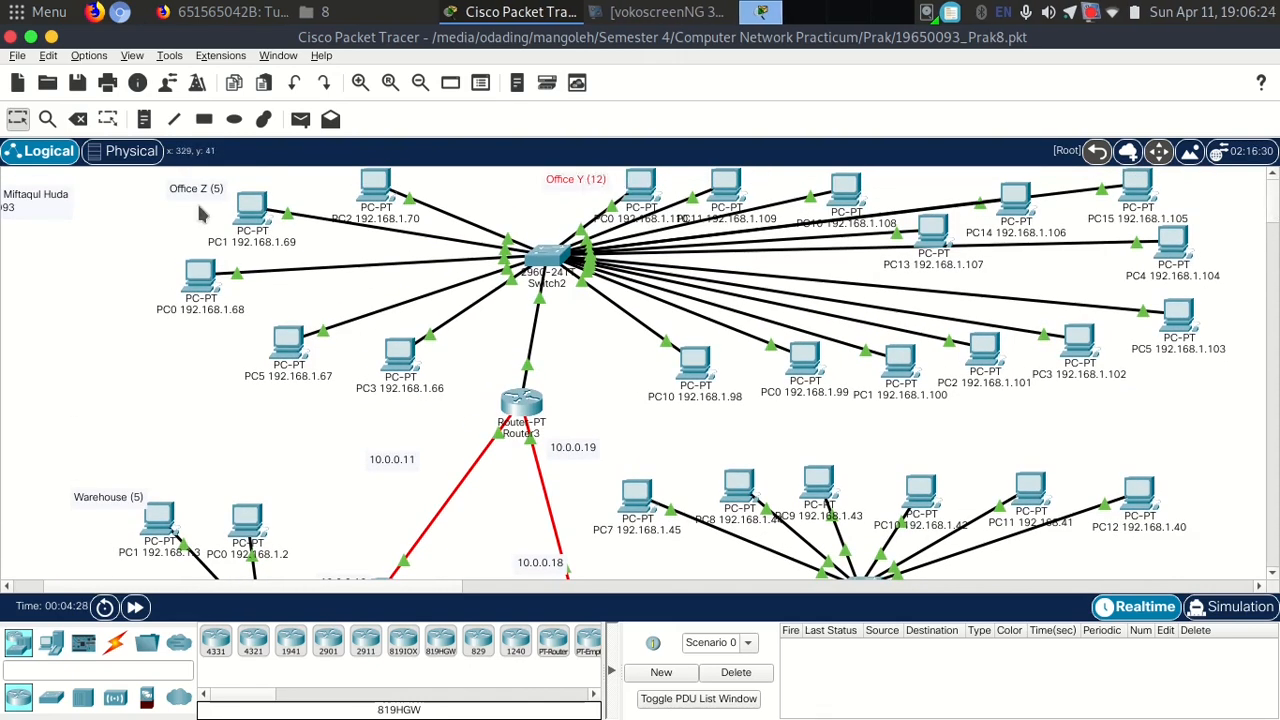
pyautogui.moveTo(197, 193); pyautogui.dragTo(207, 190)
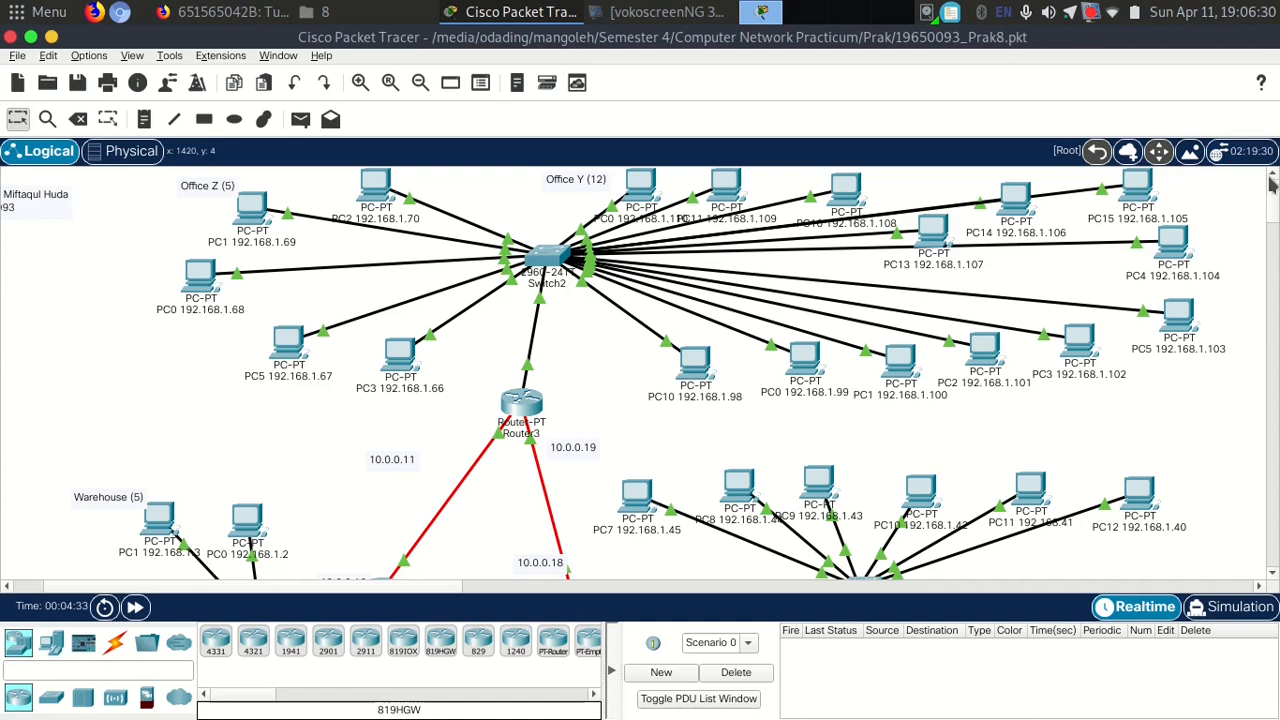
# Examine the links between the three routers and the Office, Warehouse and Production networks they serve.
pyautogui.scroll(-3, 1270, 200)
pyautogui.scroll(2, 1275, 230)
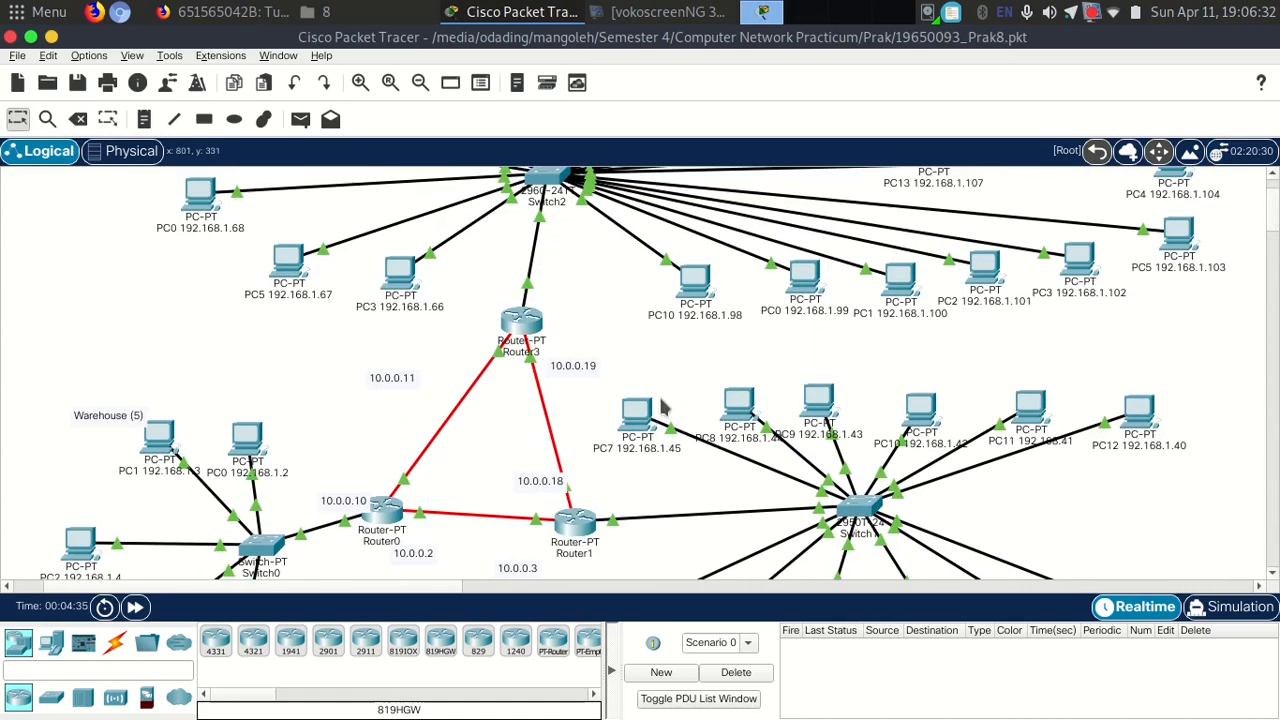
pyautogui.scroll(-1, 1257, 232)
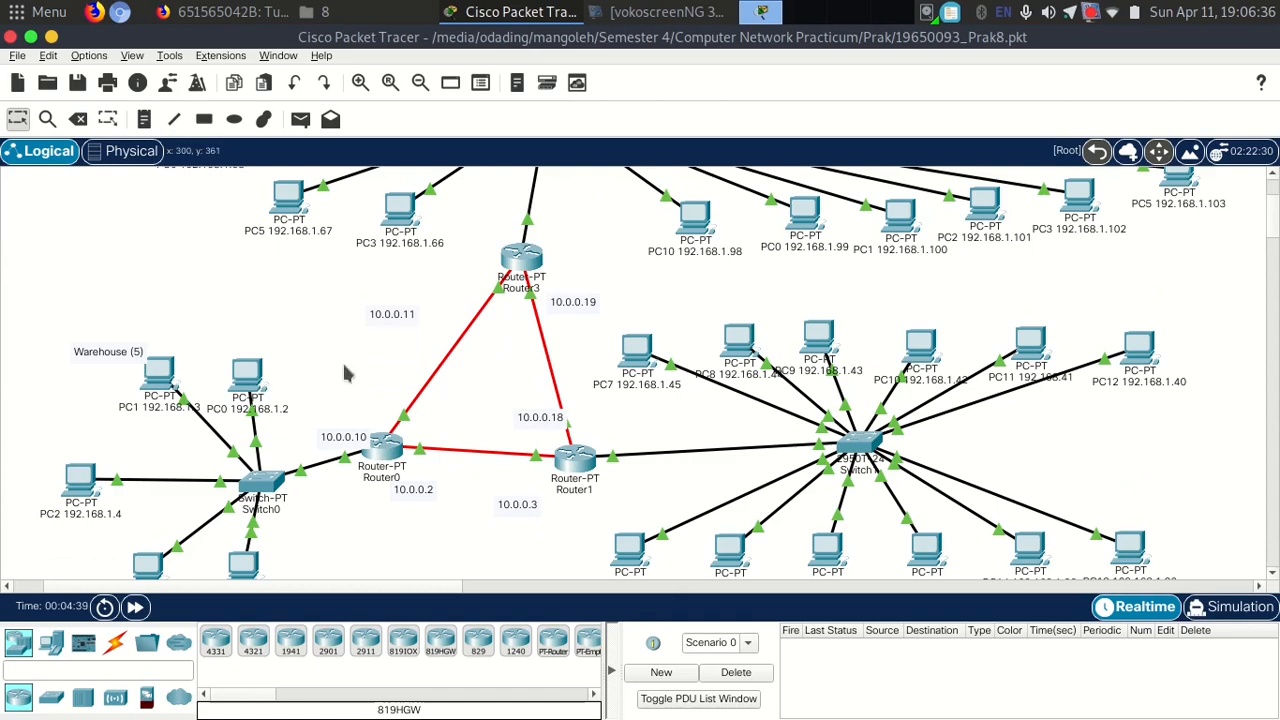
pyautogui.scroll(-3, 1268, 240)
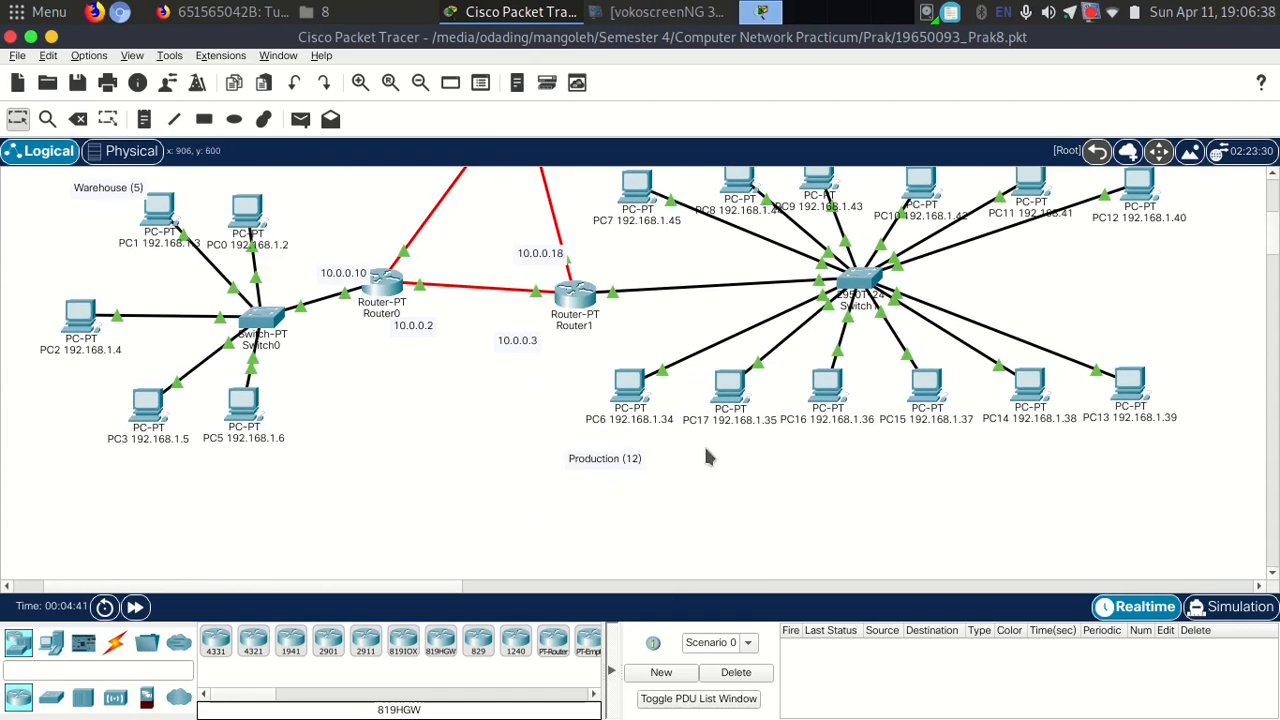
pyautogui.scroll(3, 1277, 270)
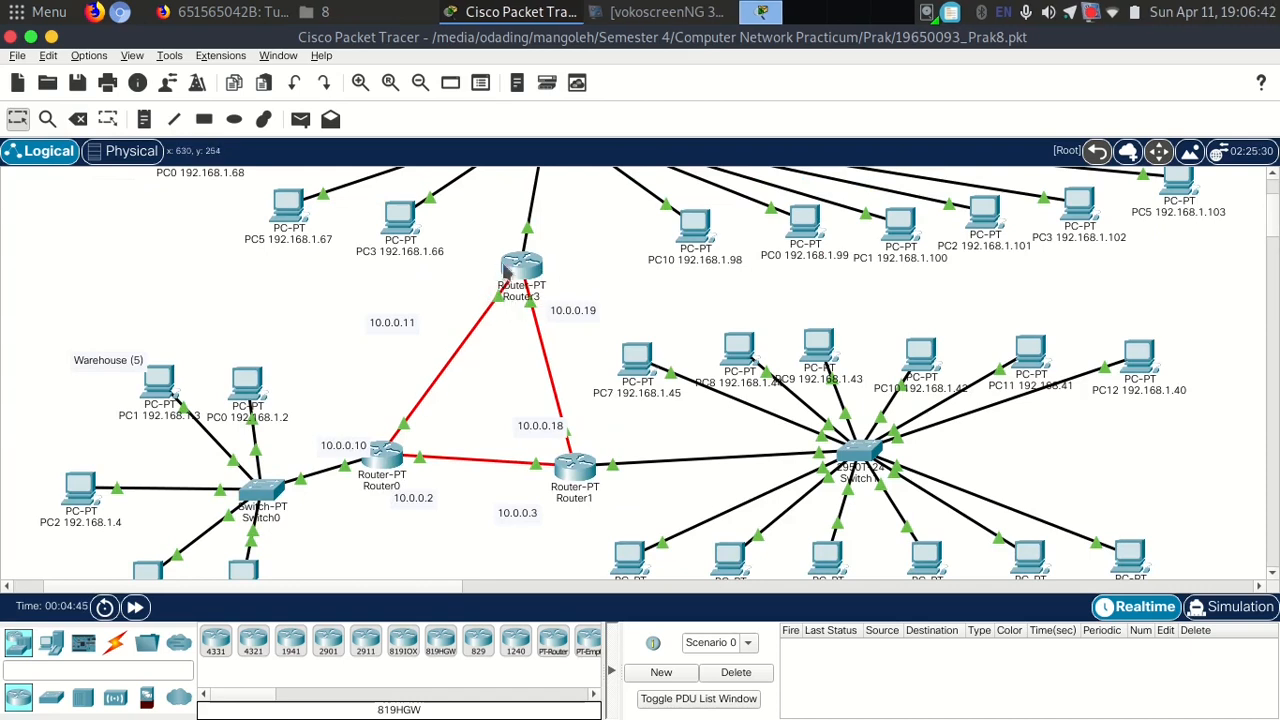
pyautogui.scroll(3, 521, 268)
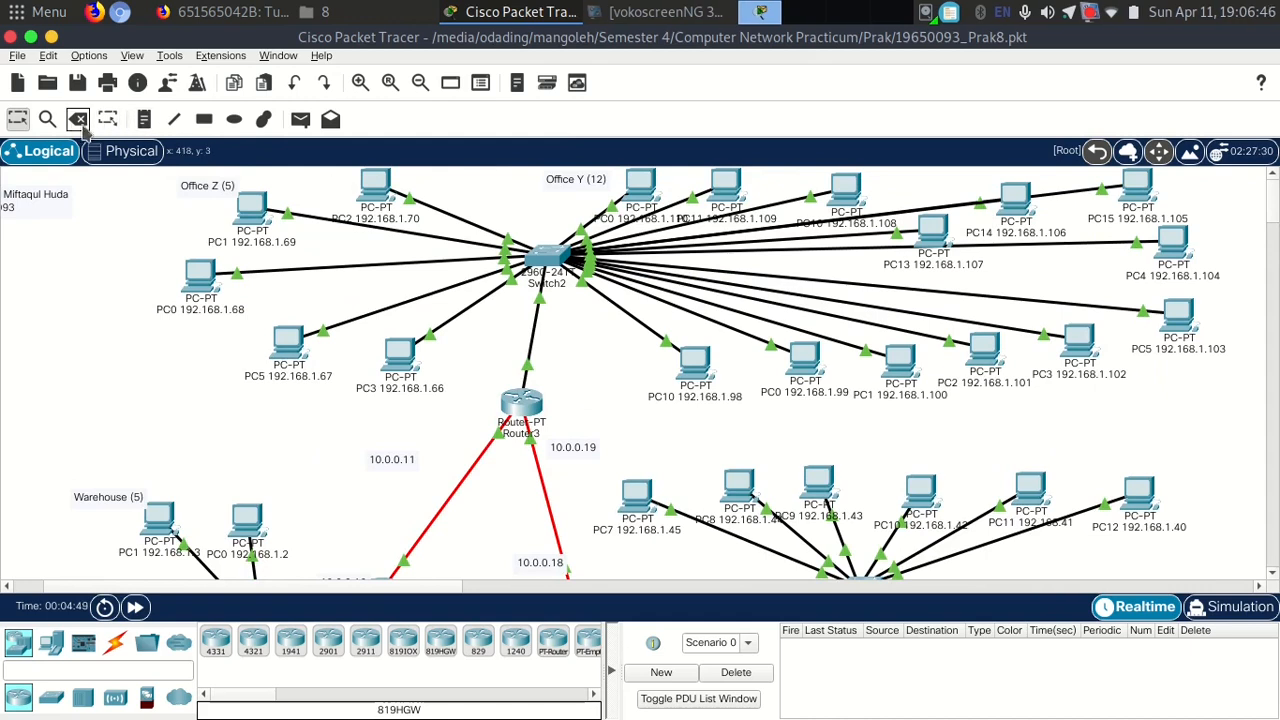
# Delete Router3 beneath the office switch, along with its links.
pyautogui.click(78, 119)
pyautogui.click(518, 405)
pyautogui.click(606, 378)
pyautogui.press('Escape')
# Place a new PT-Router below the office switch, where the deleted router stood.
pyautogui.click(114, 697)
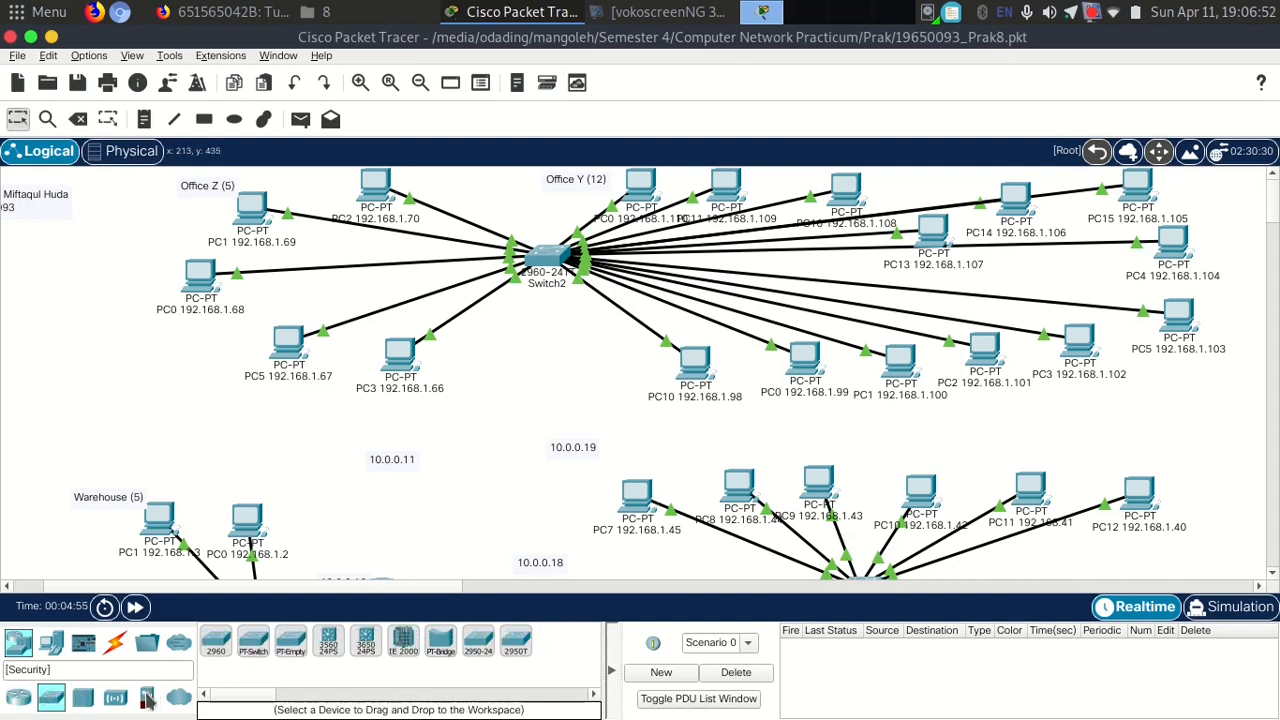
pyautogui.click(18, 697)
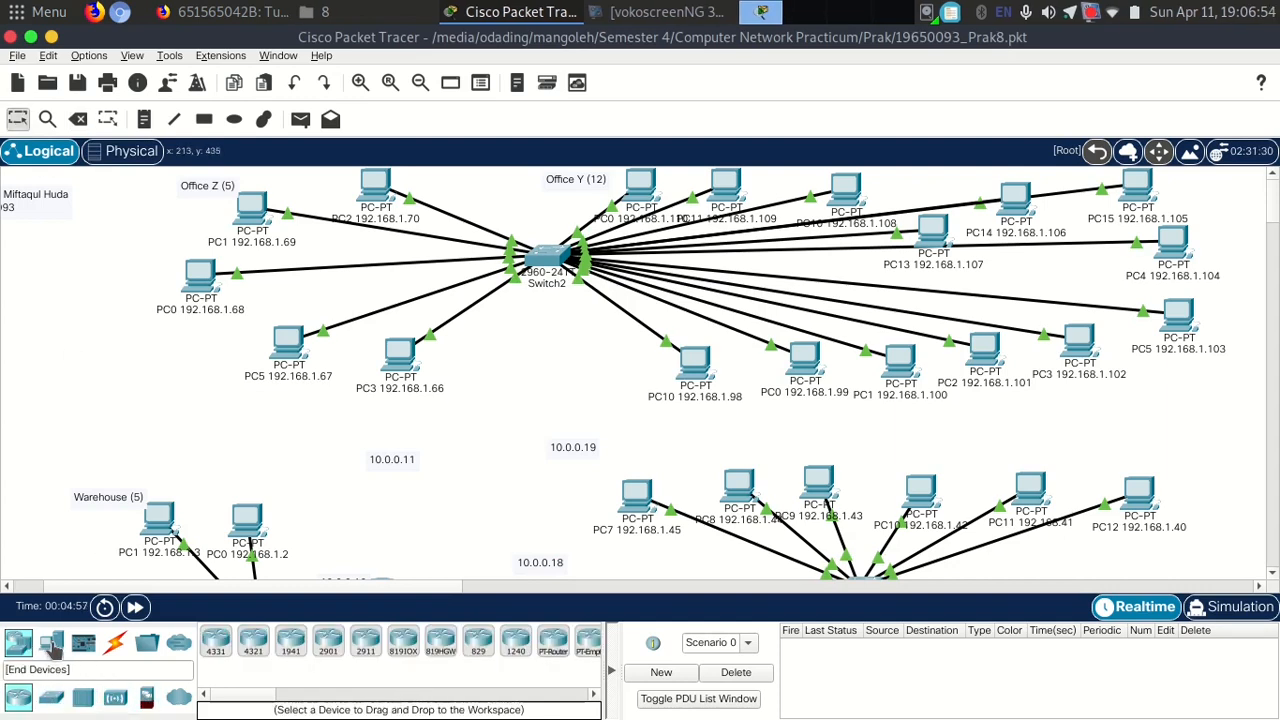
pyautogui.moveTo(553, 640); pyautogui.dragTo(540, 400)
pyautogui.click(234, 119)
# Review the Warehouse, Production and Office device groups, and shift the new unconnected router slightly up toward the office switch.
pyautogui.scroll(-5, 480, 308)
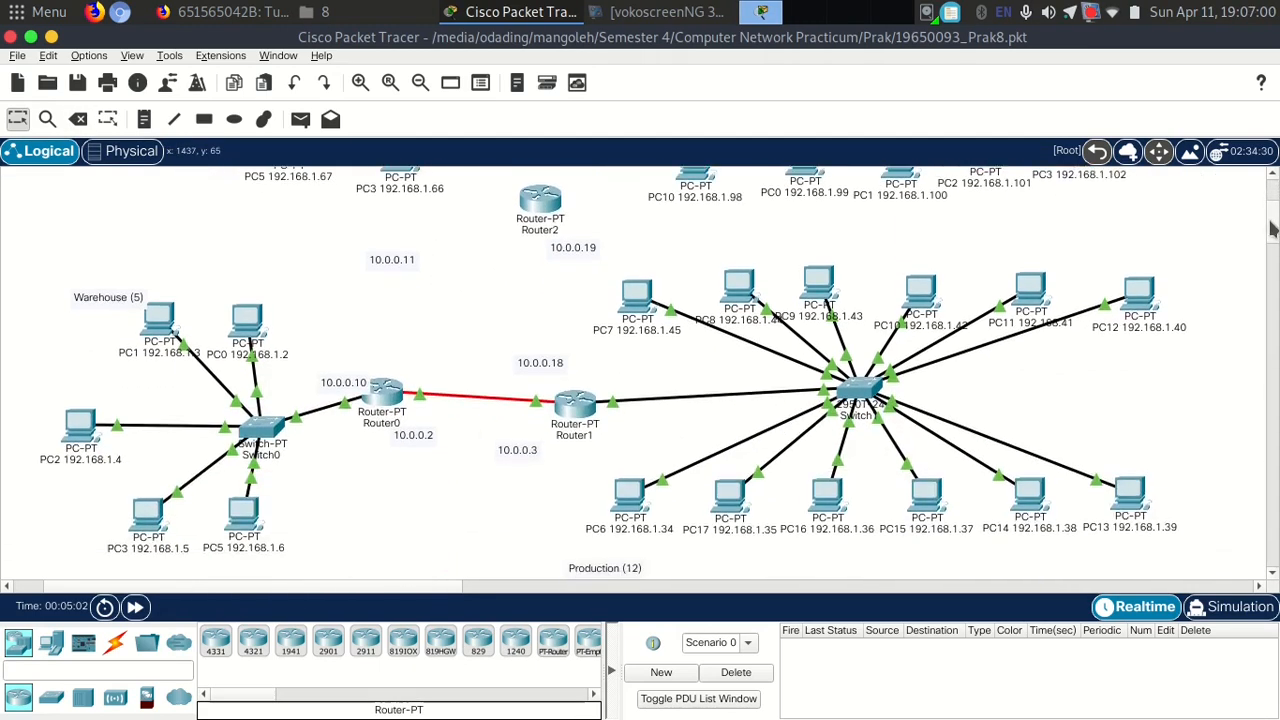
pyautogui.moveTo(30, 228); pyautogui.dragTo(370, 645)
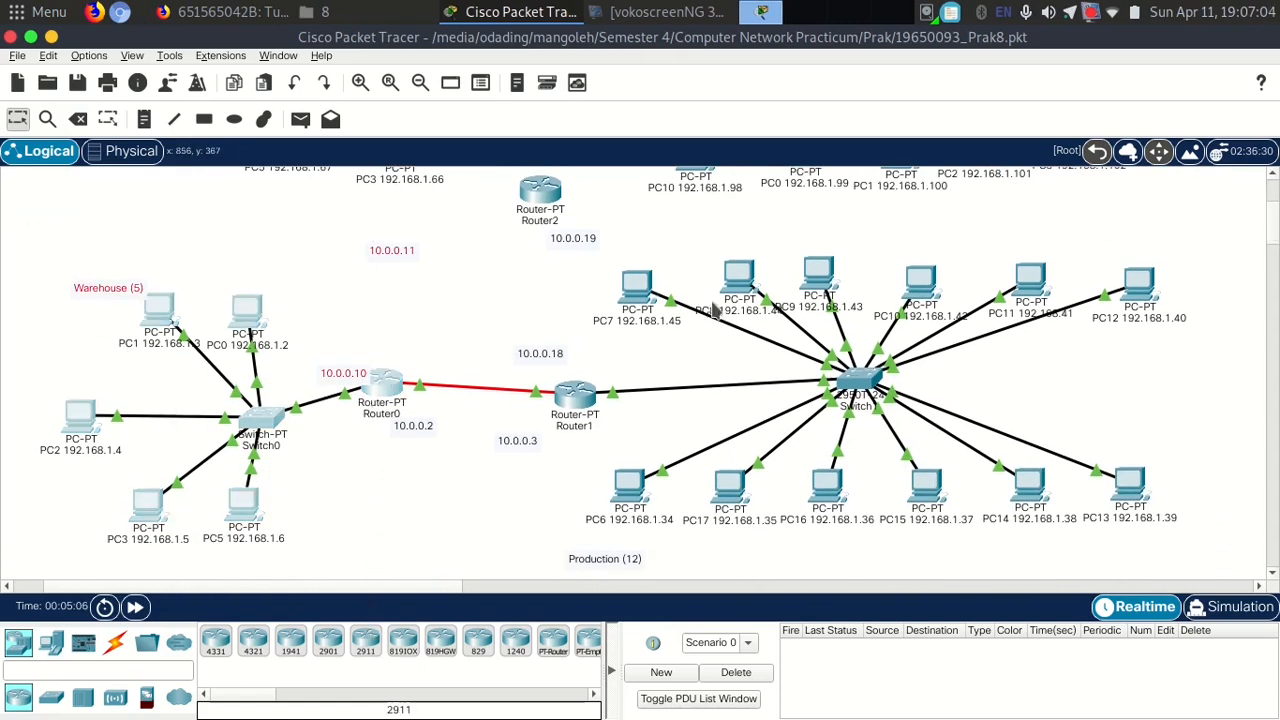
pyautogui.moveTo(527, 248); pyautogui.dragTo(1266, 580)
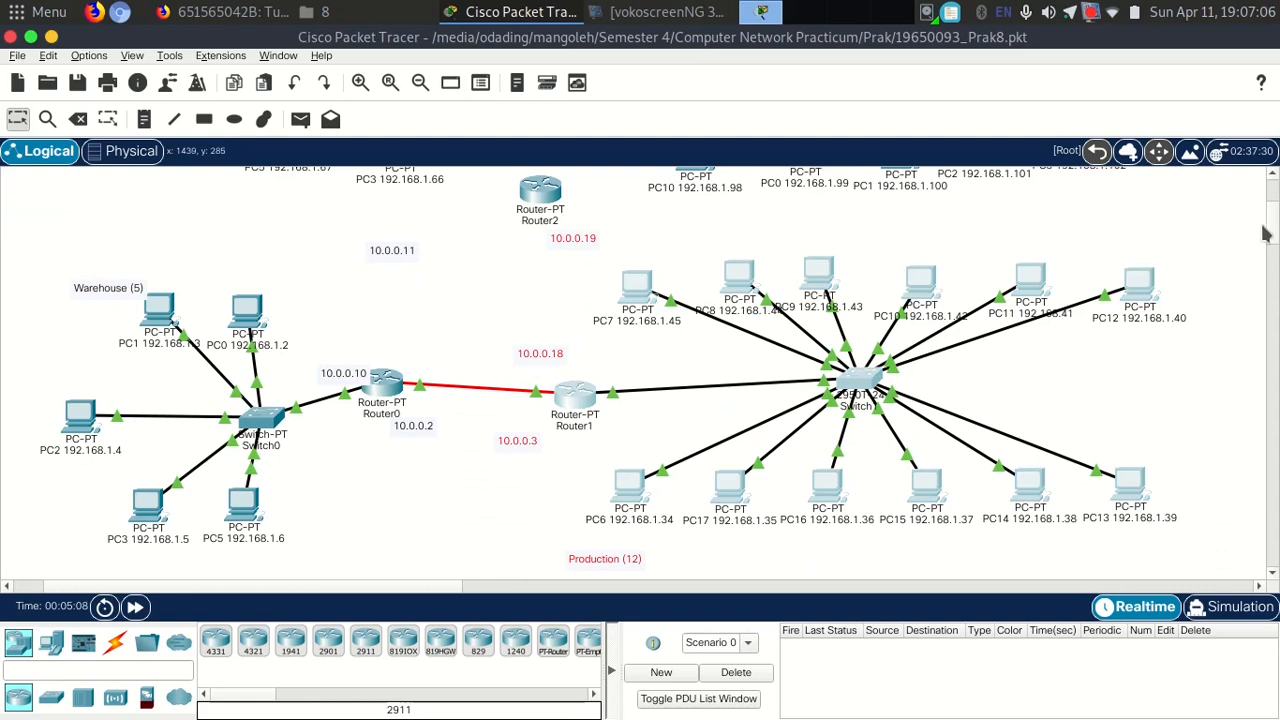
pyautogui.scroll(5, 678, 300)
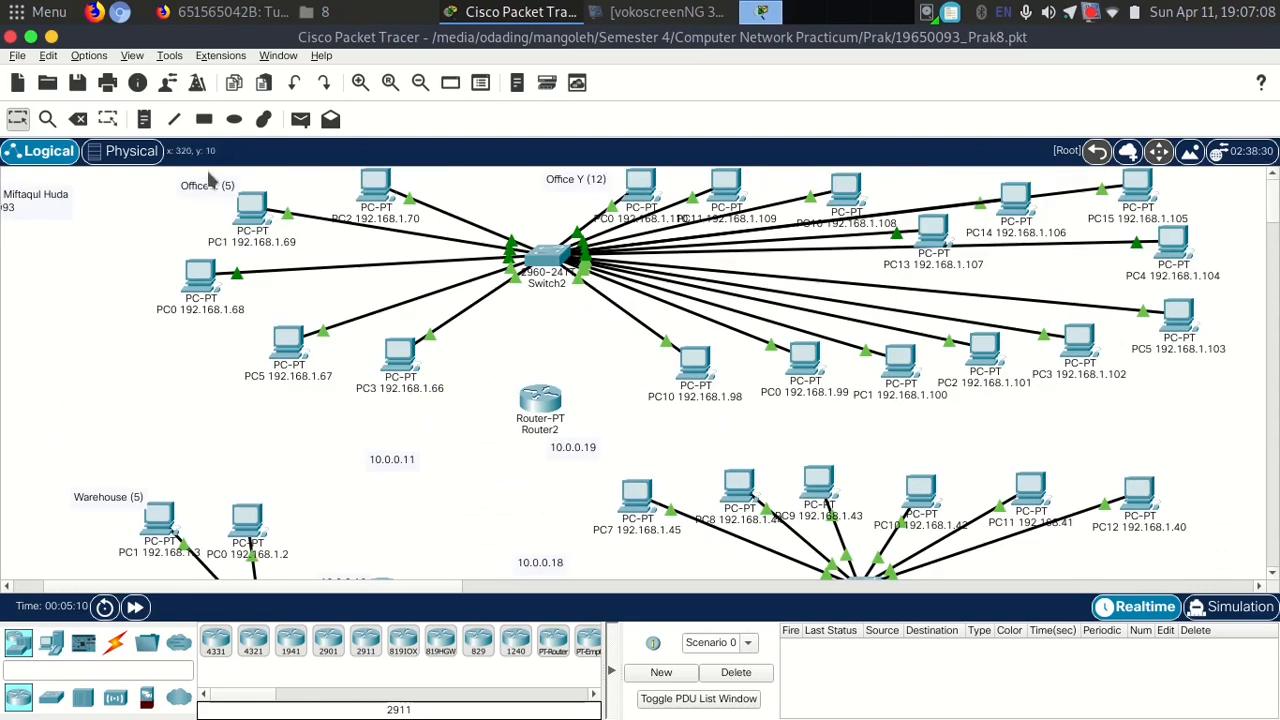
pyautogui.moveTo(512, 183); pyautogui.dragTo(1200, 360)
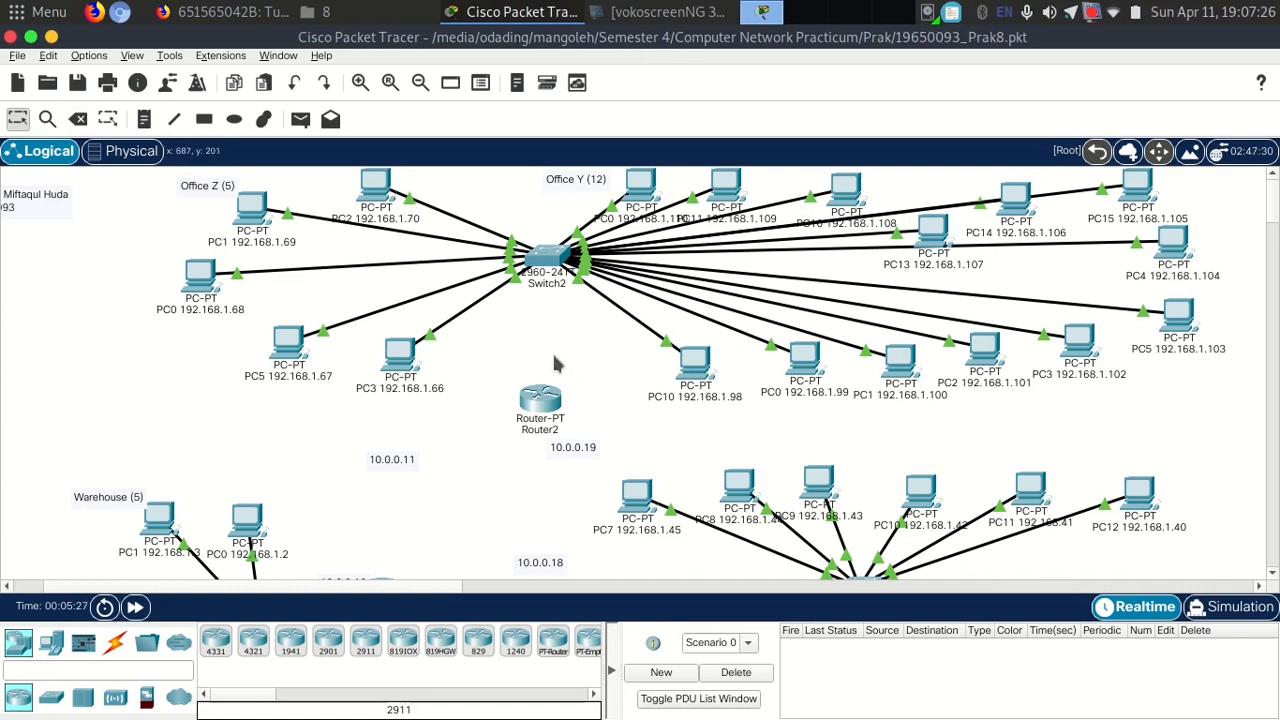
pyautogui.moveTo(537, 403); pyautogui.dragTo(537, 386)
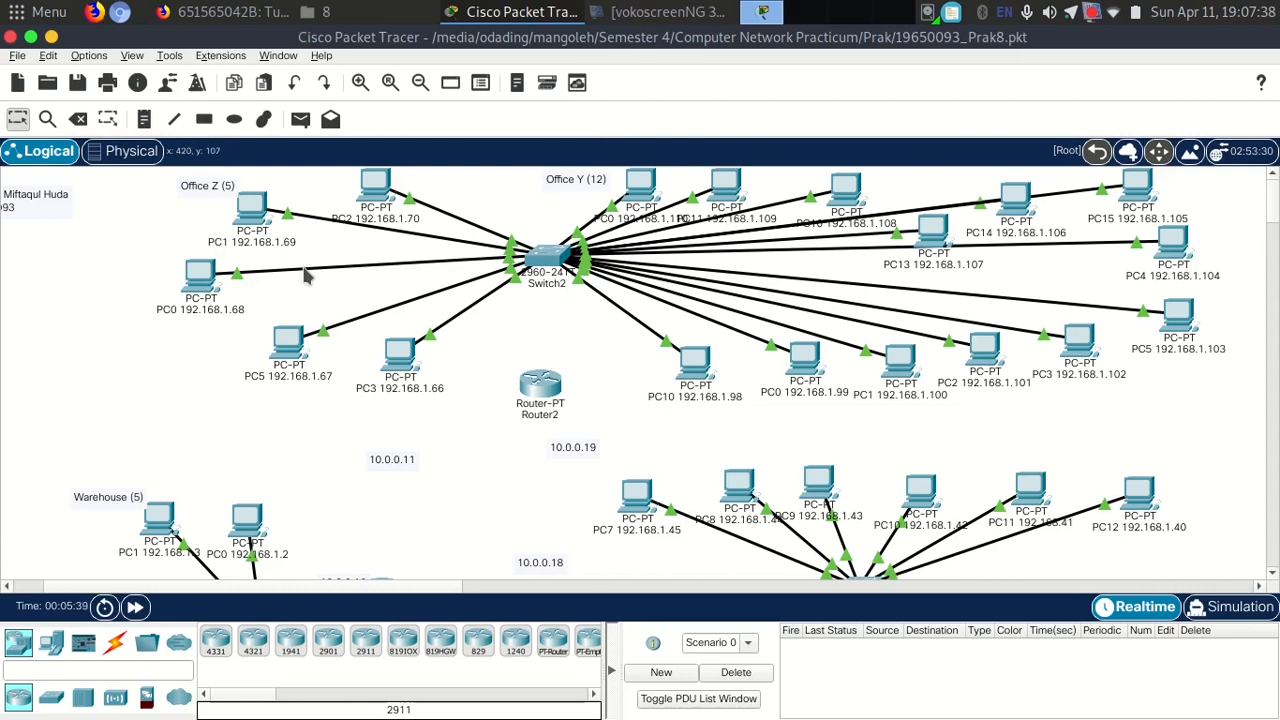
# Switch to Firefox and read the Cisco Press 802.1Q trunking checklist and Example 17-1, focusing on the subinterface number 0/0.10.
pyautogui.moveTo(307, 10)
pyautogui.click(312, 78)
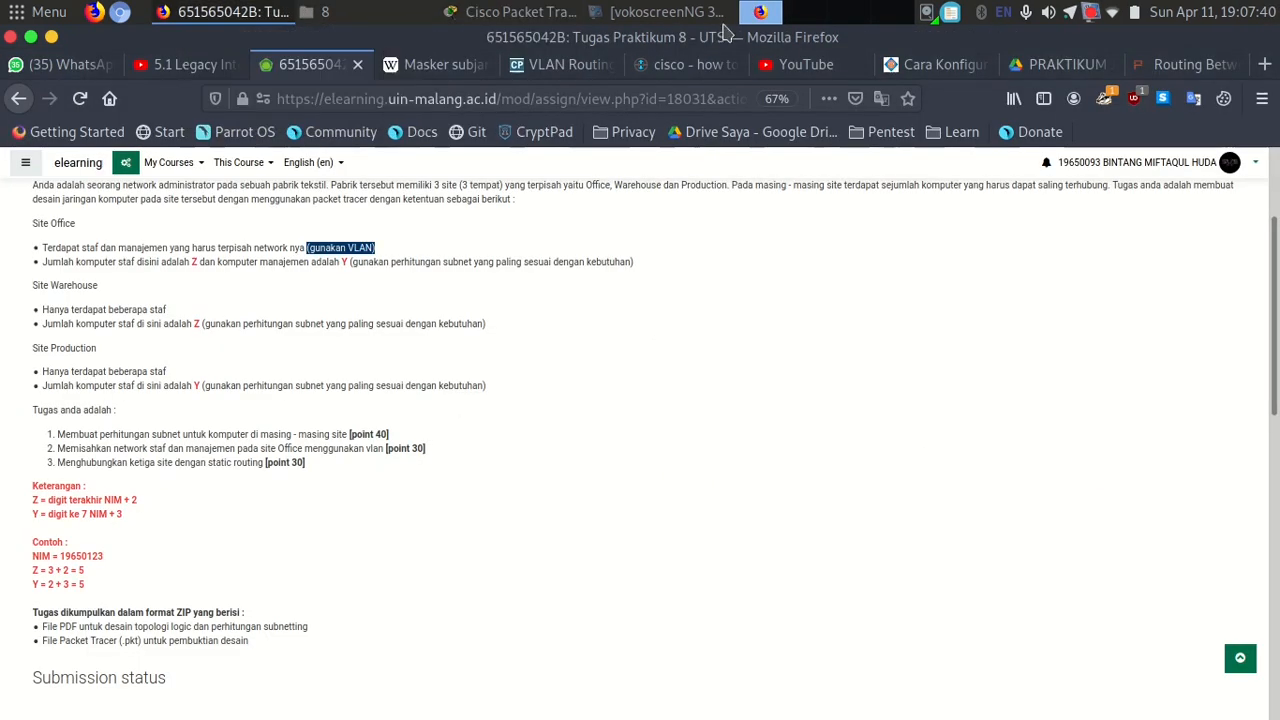
pyautogui.click(565, 64)
pyautogui.scroll(8, 525, 300)
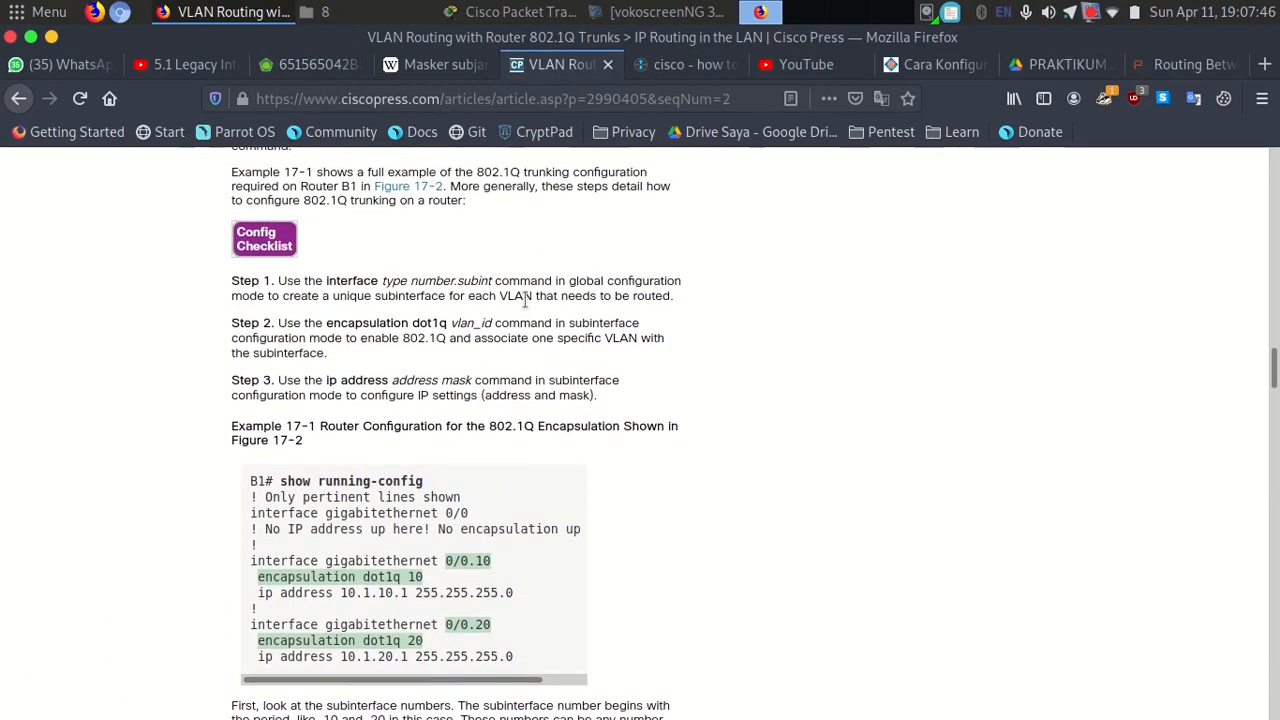
pyautogui.scroll(-4, 525, 300)
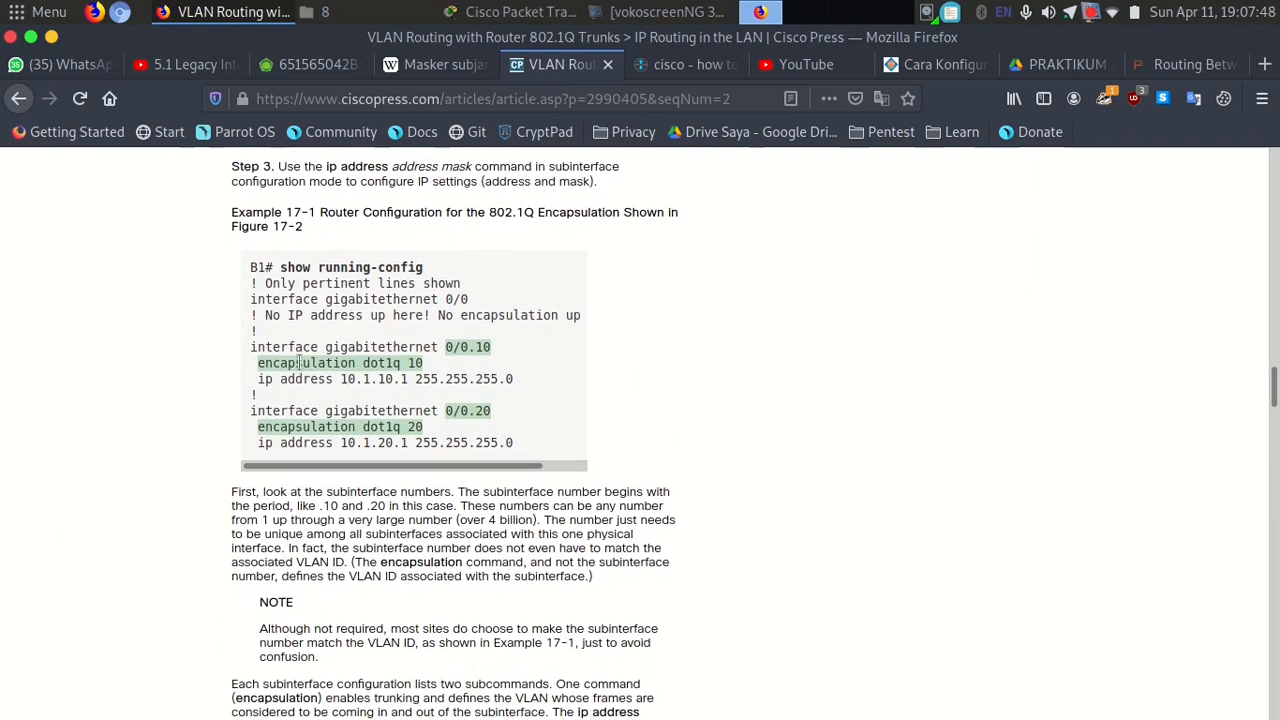
pyautogui.moveTo(445, 350); pyautogui.dragTo(481, 347)
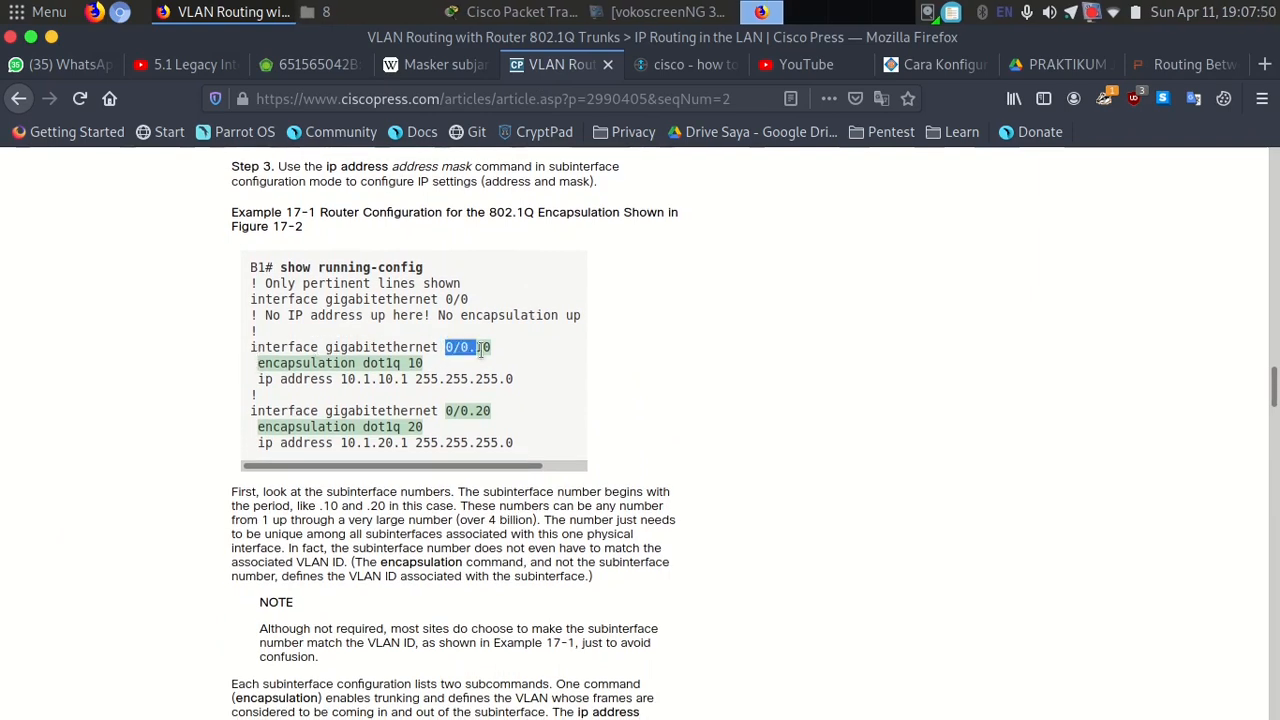
# Compare the IP addresses and masks assigned to subinterfaces 0/0.10 and 0/0.20 in Example 17-1.
pyautogui.moveTo(335, 379); pyautogui.dragTo(384, 379)
pyautogui.moveTo(340, 443); pyautogui.dragTo(434, 472)
pyautogui.click(602, 443)
pyautogui.moveTo(341, 443); pyautogui.dragTo(409, 443)
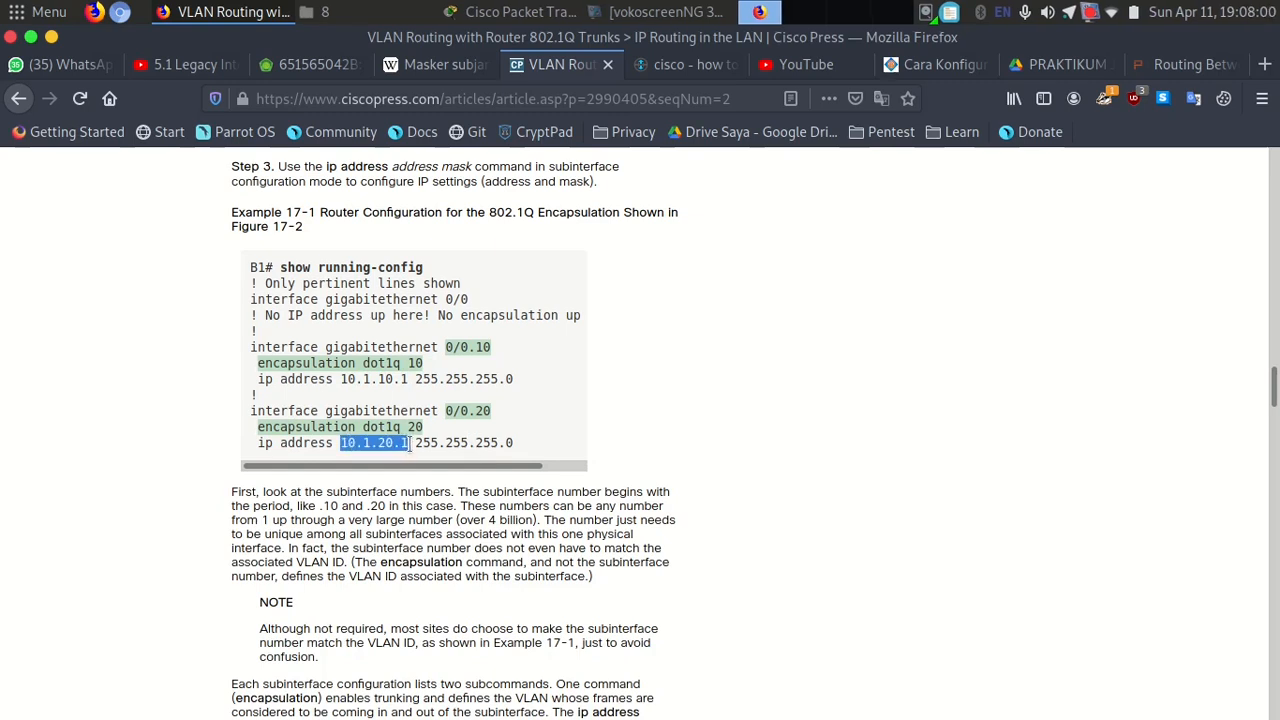
pyautogui.doubleClick(396, 443)
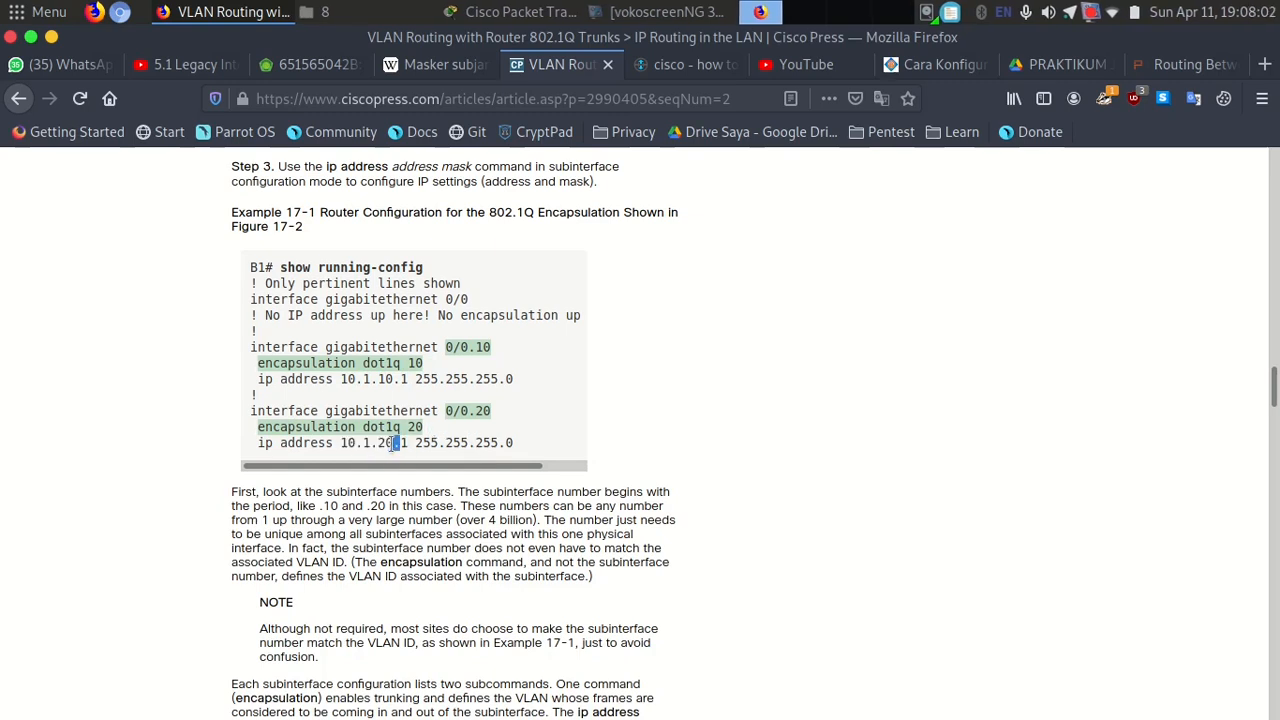
pyautogui.doubleClick(388, 443)
pyautogui.moveTo(513, 443); pyautogui.dragTo(340, 443)
pyautogui.click(456, 414)
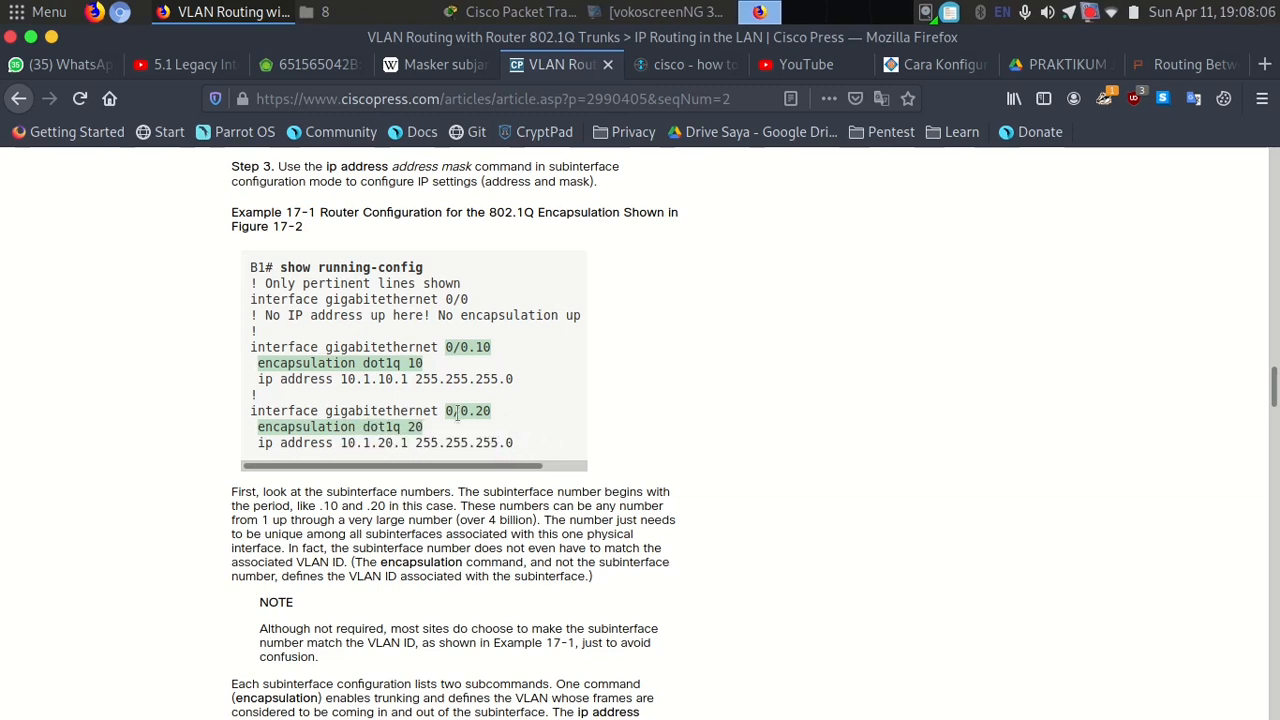
pyautogui.moveTo(340, 379); pyautogui.dragTo(409, 379)
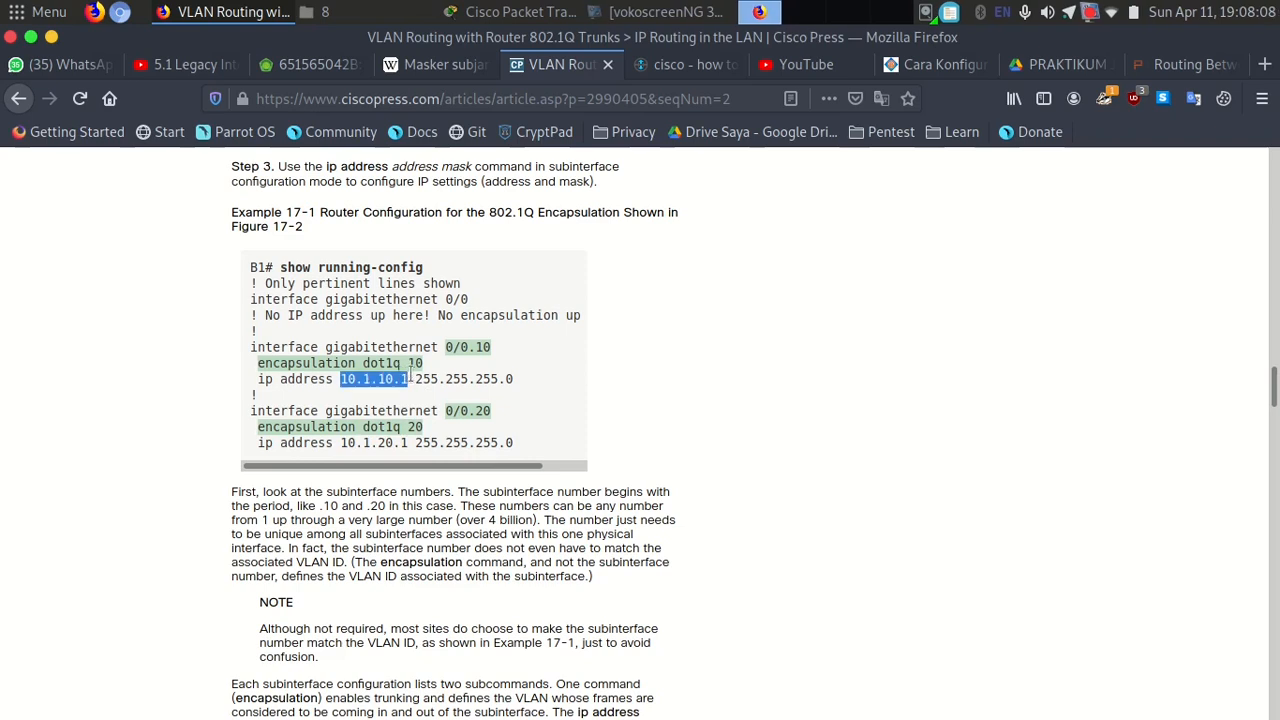
pyautogui.click(813, 304)
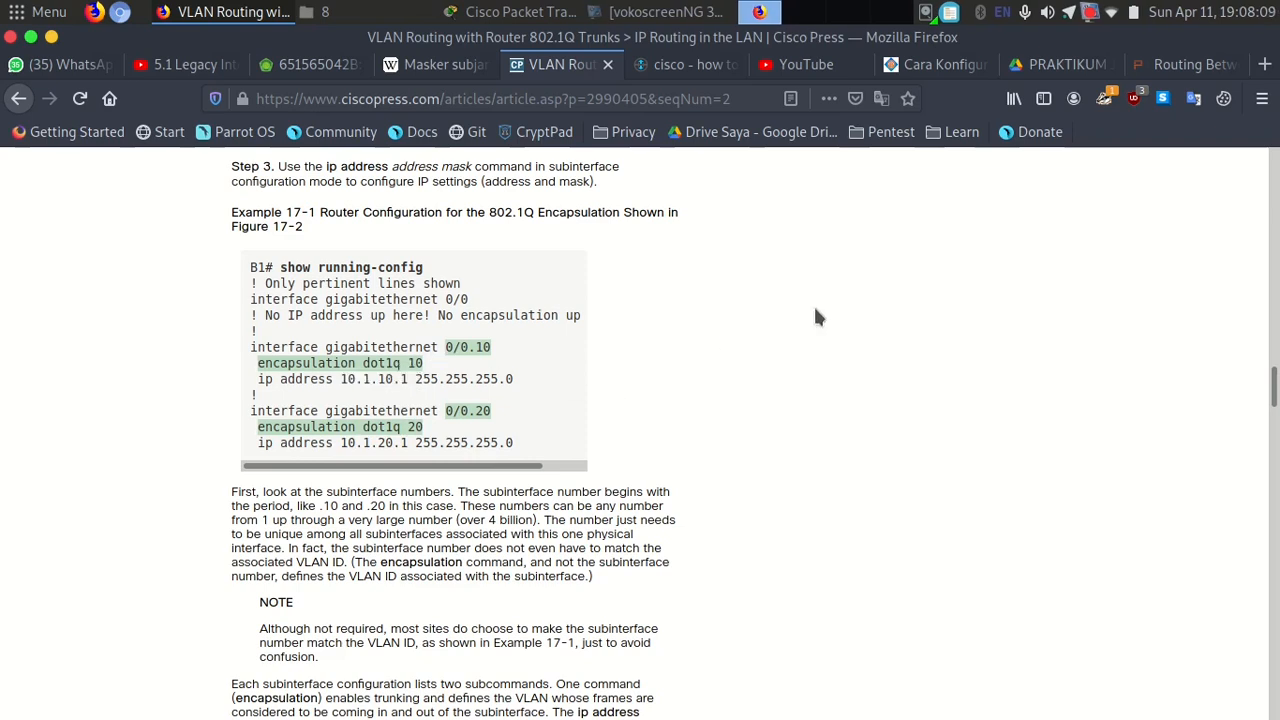
# Open the Network Engineering Stack Exchange question about inter-VLAN routing on the same subnet and skim its question and answers.
pyautogui.click(690, 64)
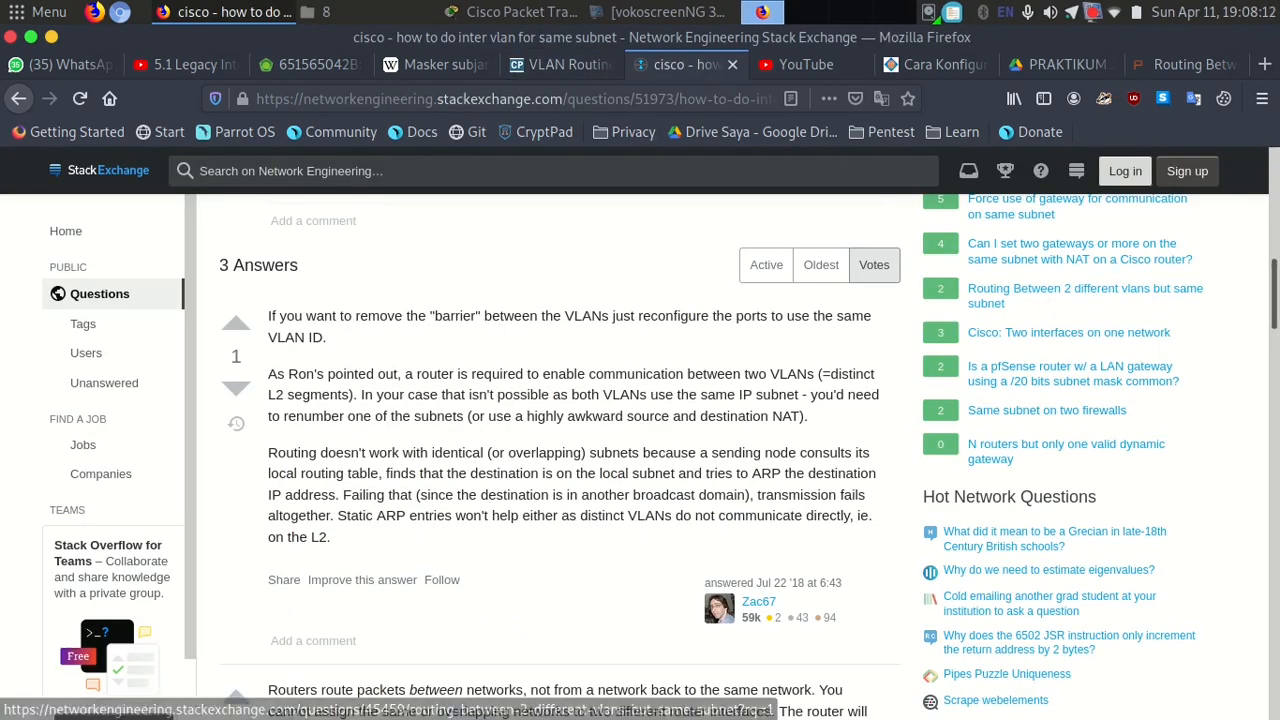
pyautogui.scroll(10, 590, 240)
pyautogui.scroll(-7, 590, 450)
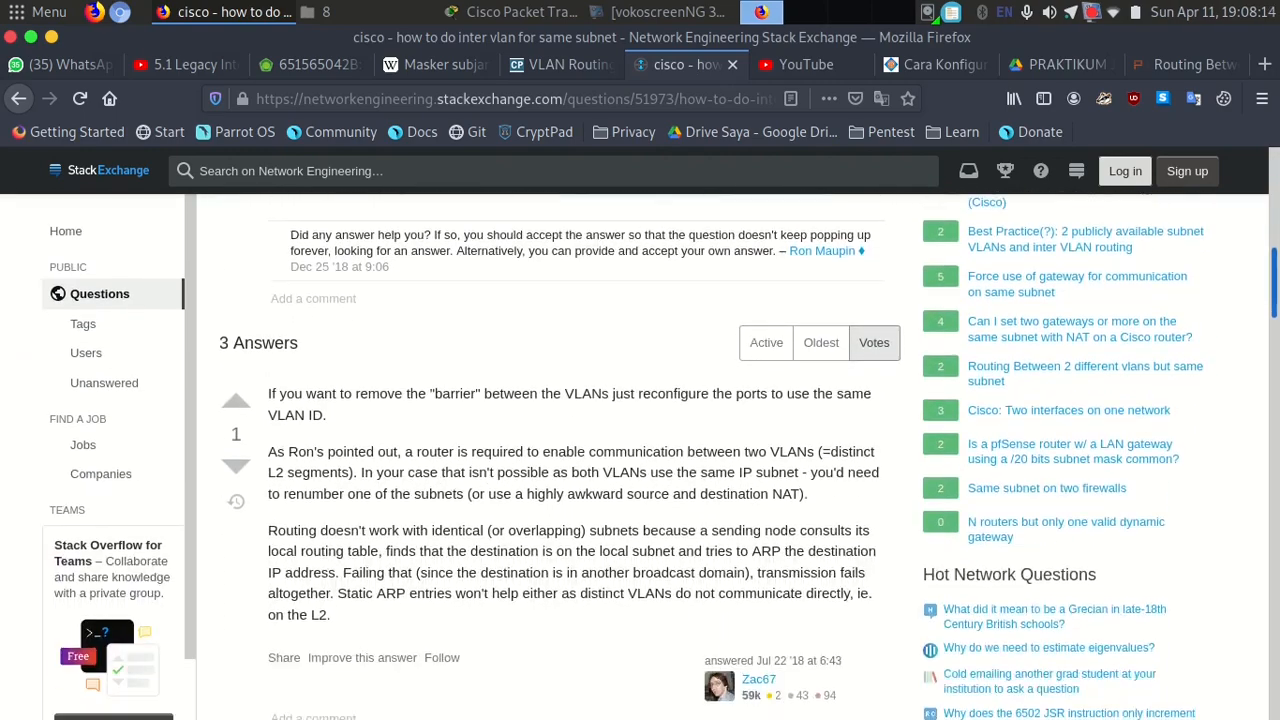
pyautogui.scroll(4, 590, 450)
pyautogui.scroll(-3, 1275, 240)
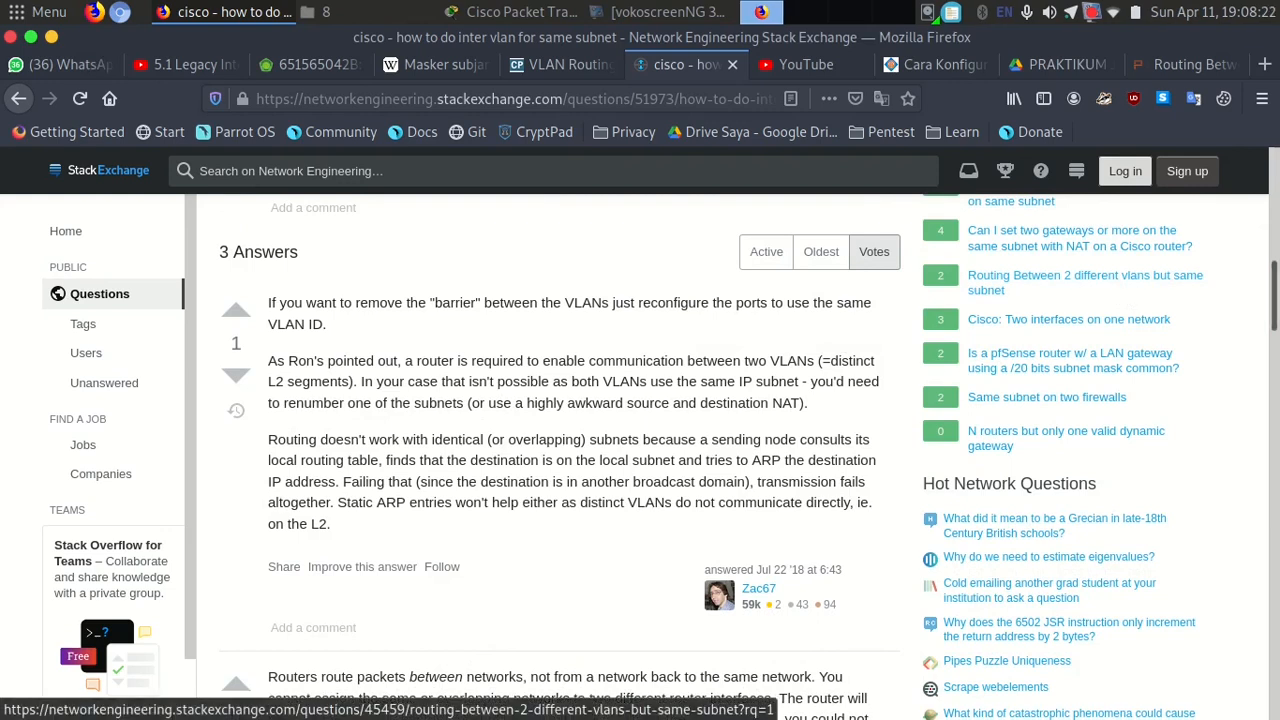
pyautogui.scroll(4, 1276, 240)
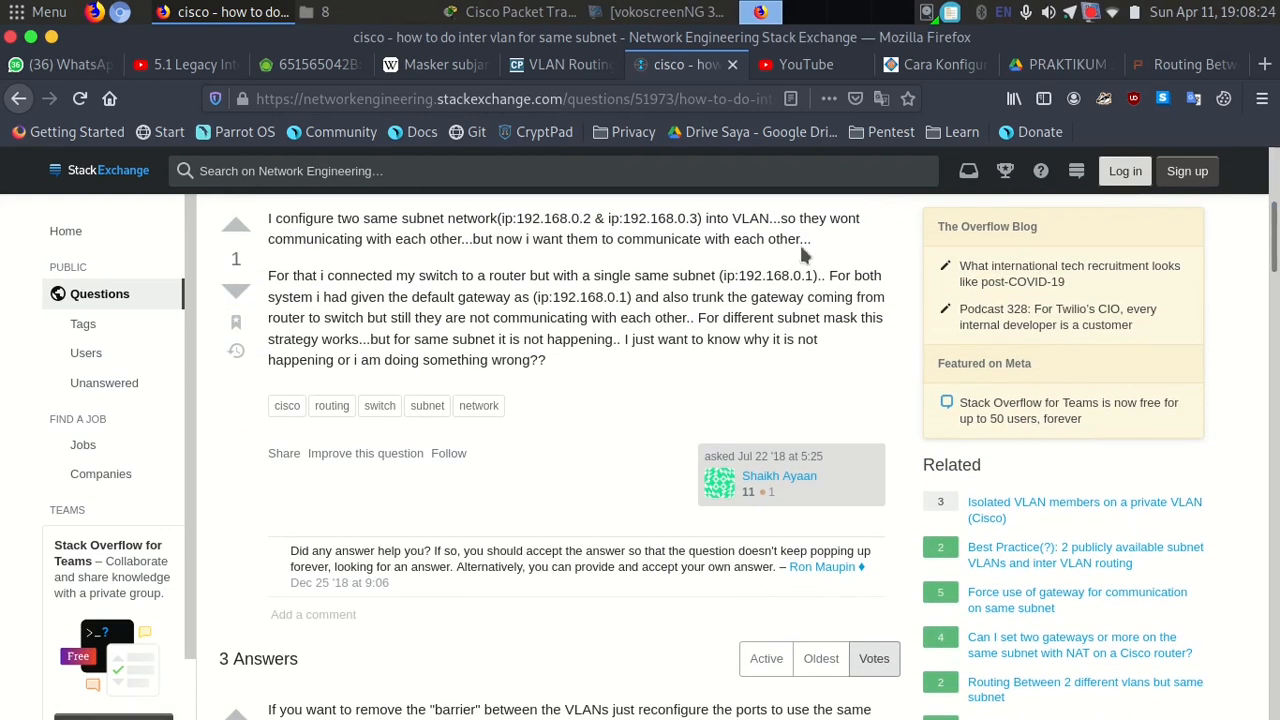
# Examine the gateway addresses in the question and the answer's passage about both VLANs using the same IP subnet, glancing at the Wikipedia subnet mask tables.
pyautogui.moveTo(721, 275); pyautogui.dragTo(815, 276)
pyautogui.moveTo(531, 297); pyautogui.dragTo(628, 297)
pyautogui.click(902, 298)
pyautogui.scroll(-4, 583, 415)
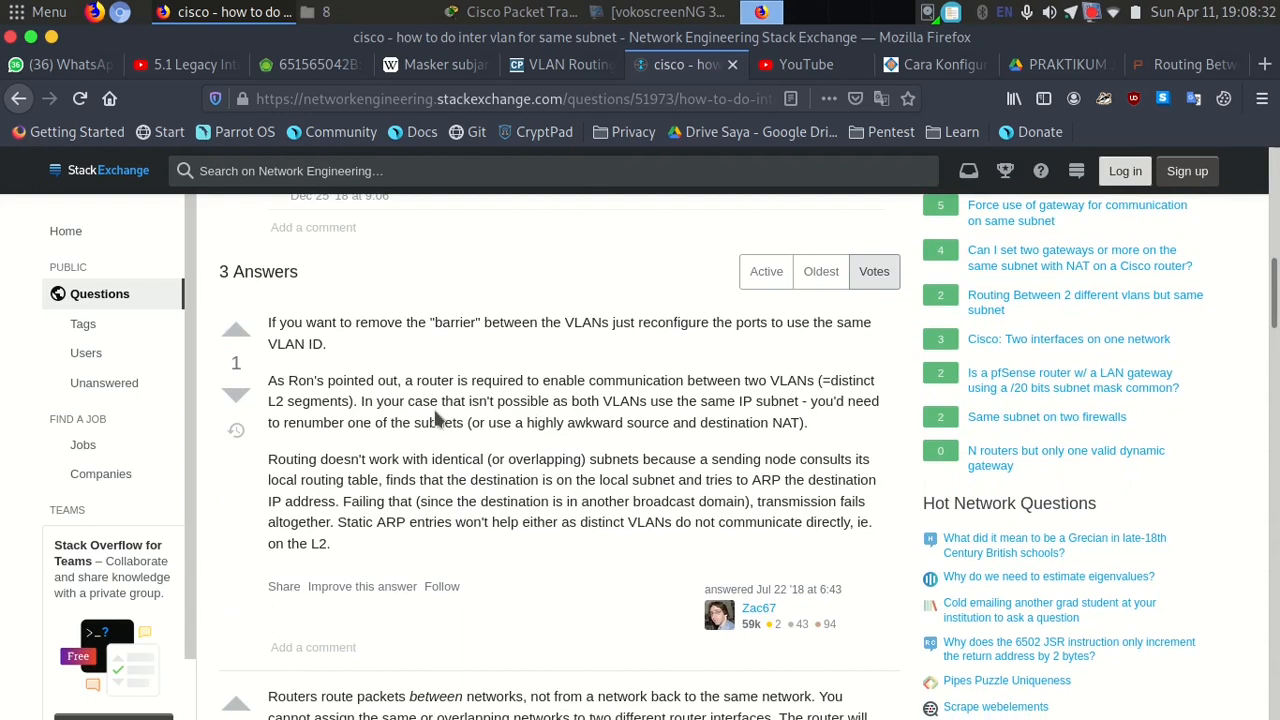
pyautogui.moveTo(366, 401); pyautogui.dragTo(800, 424)
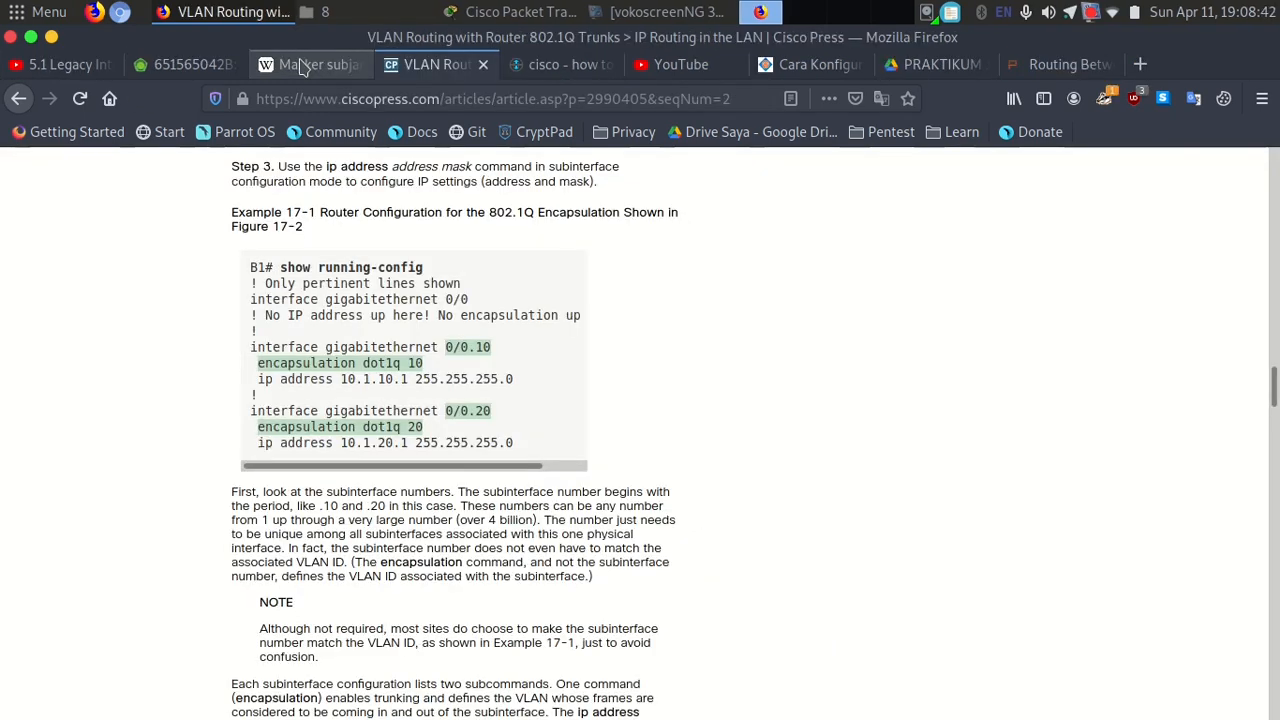
pyautogui.click(303, 66)
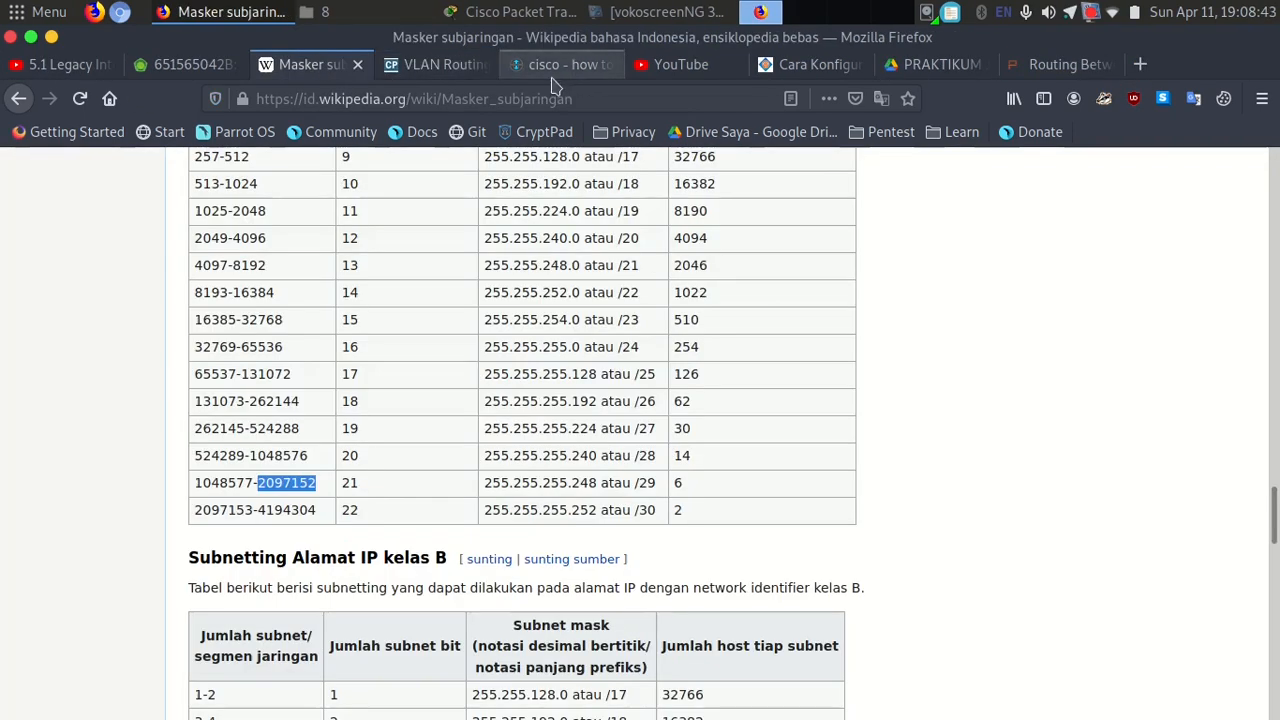
pyautogui.click(575, 68)
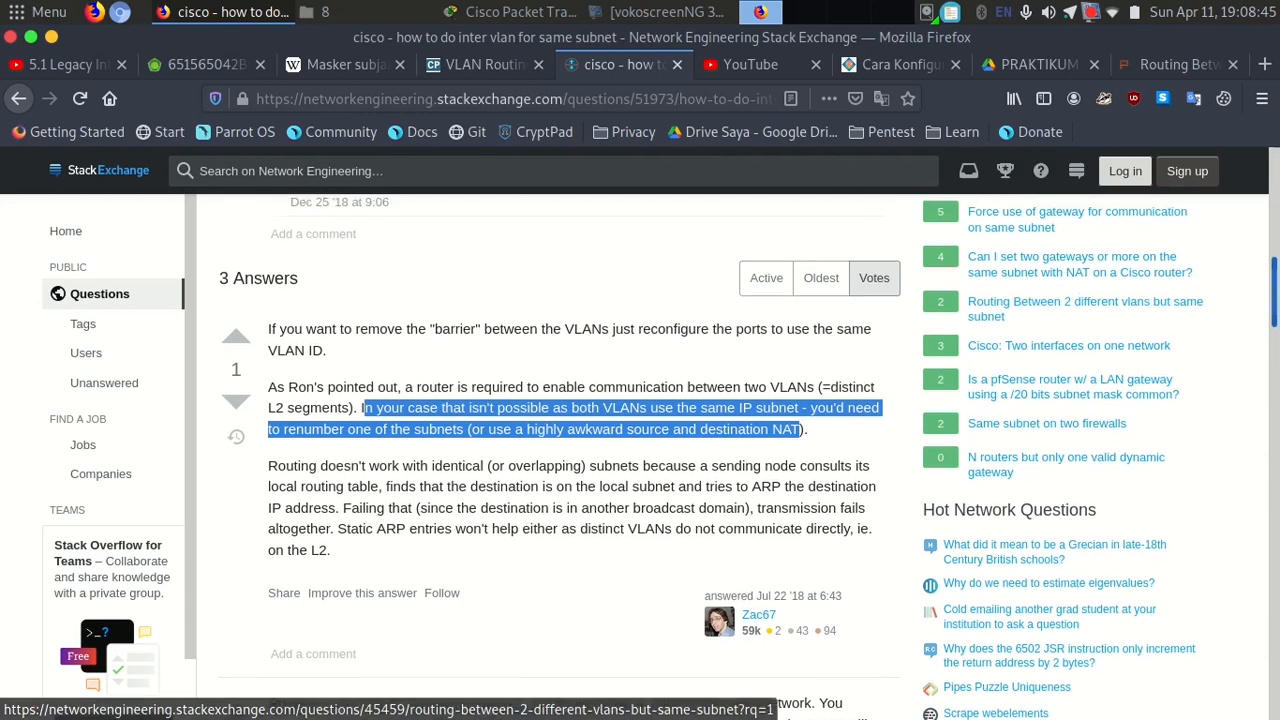
pyautogui.scroll(2, 1105, 303)
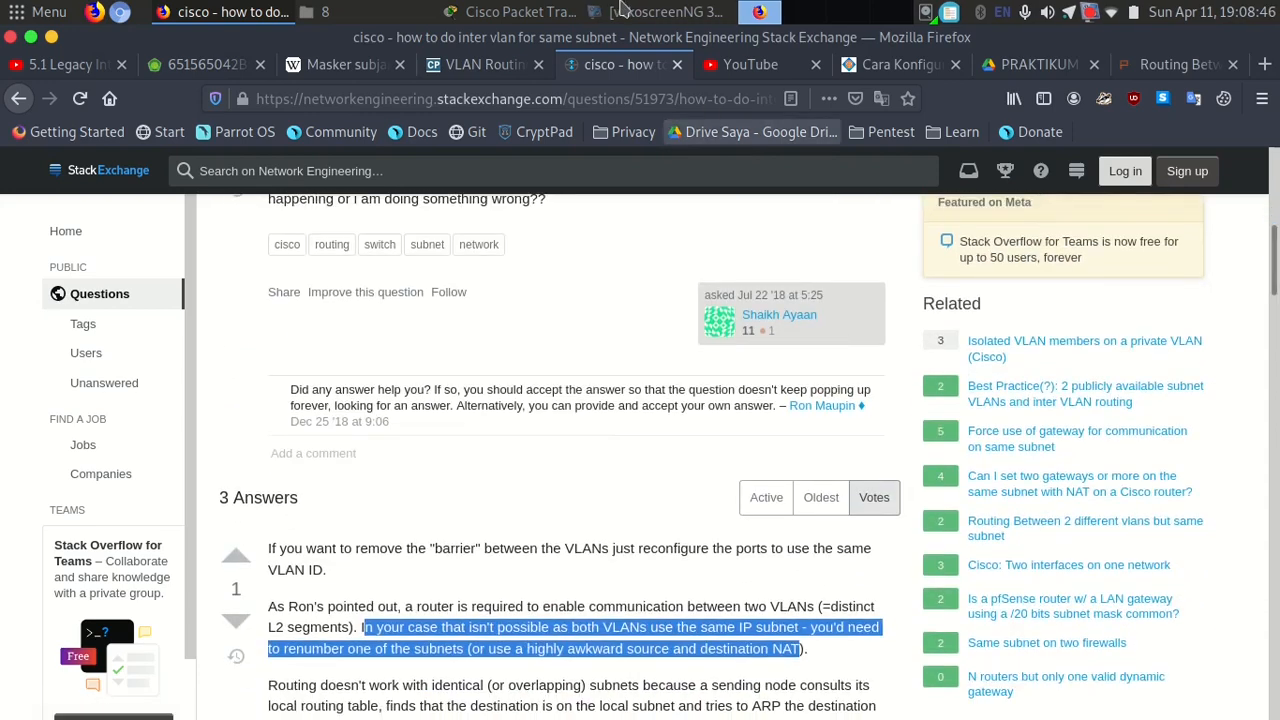
# Switch to Cisco Packet Tracer, connect Switch2 to Router2 with an automatically chosen cable, and shift Router2 slightly down and left.
pyautogui.click(540, 12)
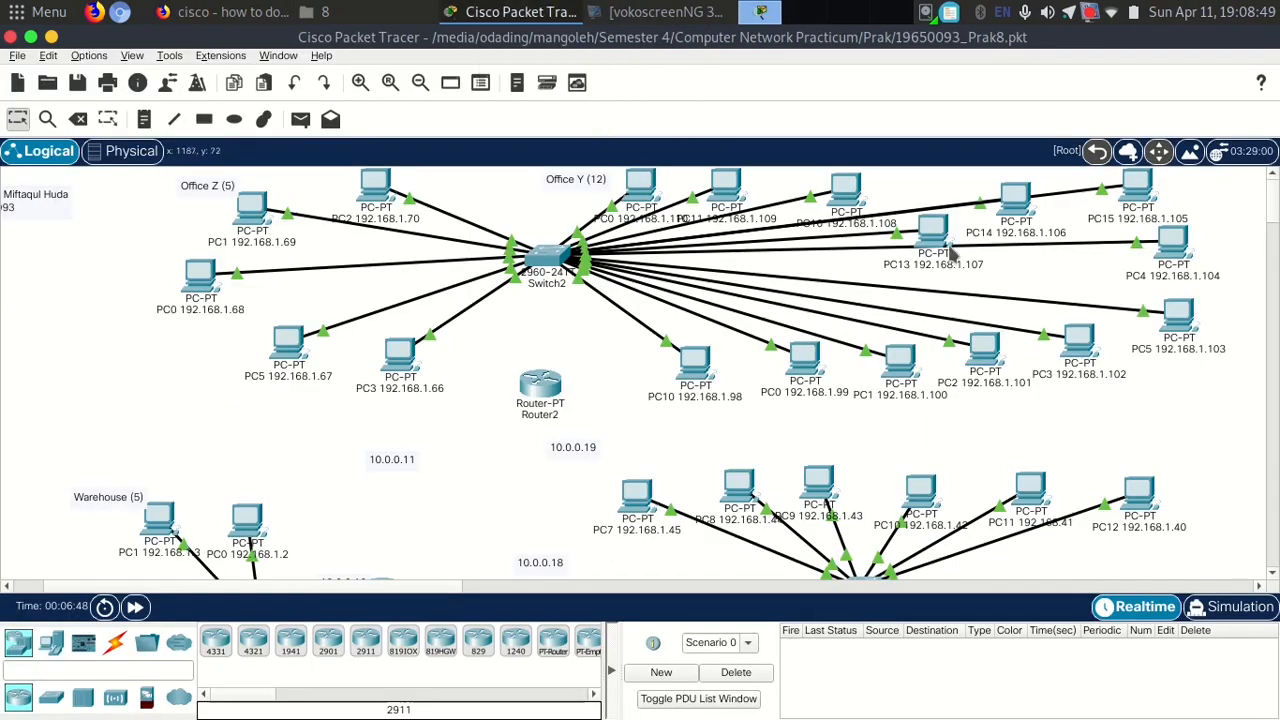
pyautogui.scroll(-2, 1273, 225)
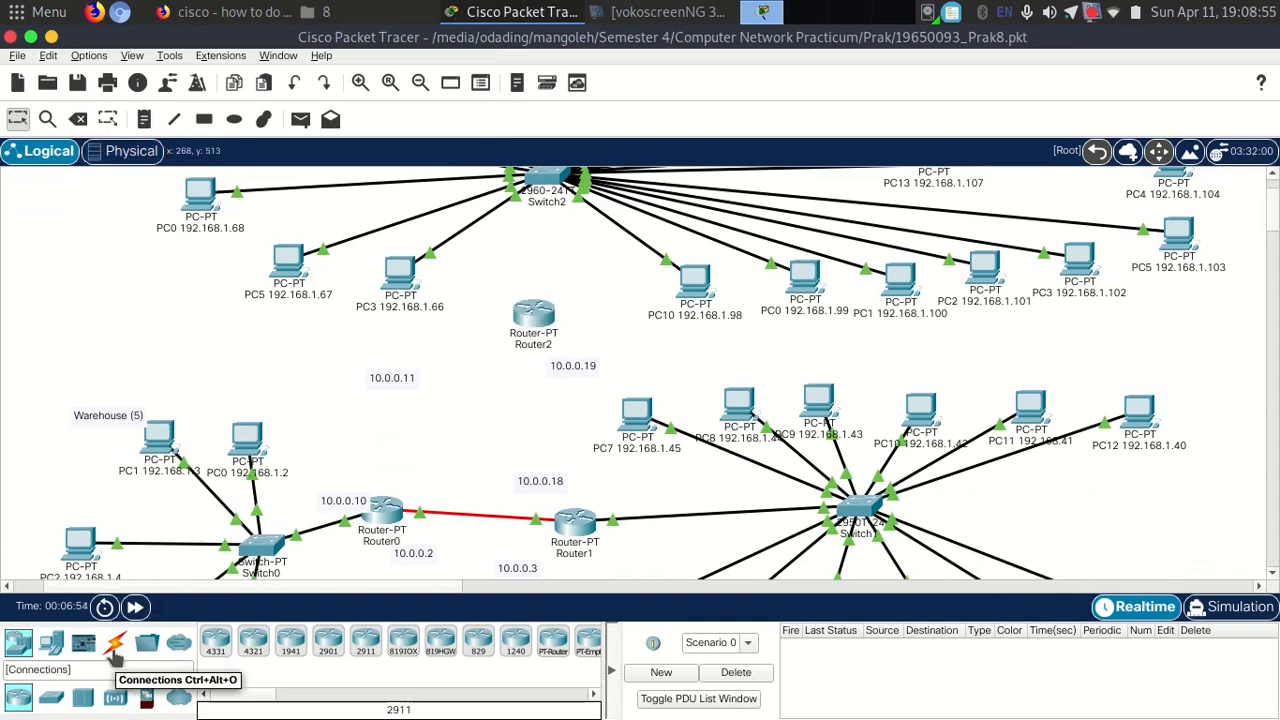
pyautogui.click(114, 648)
pyautogui.click(215, 641)
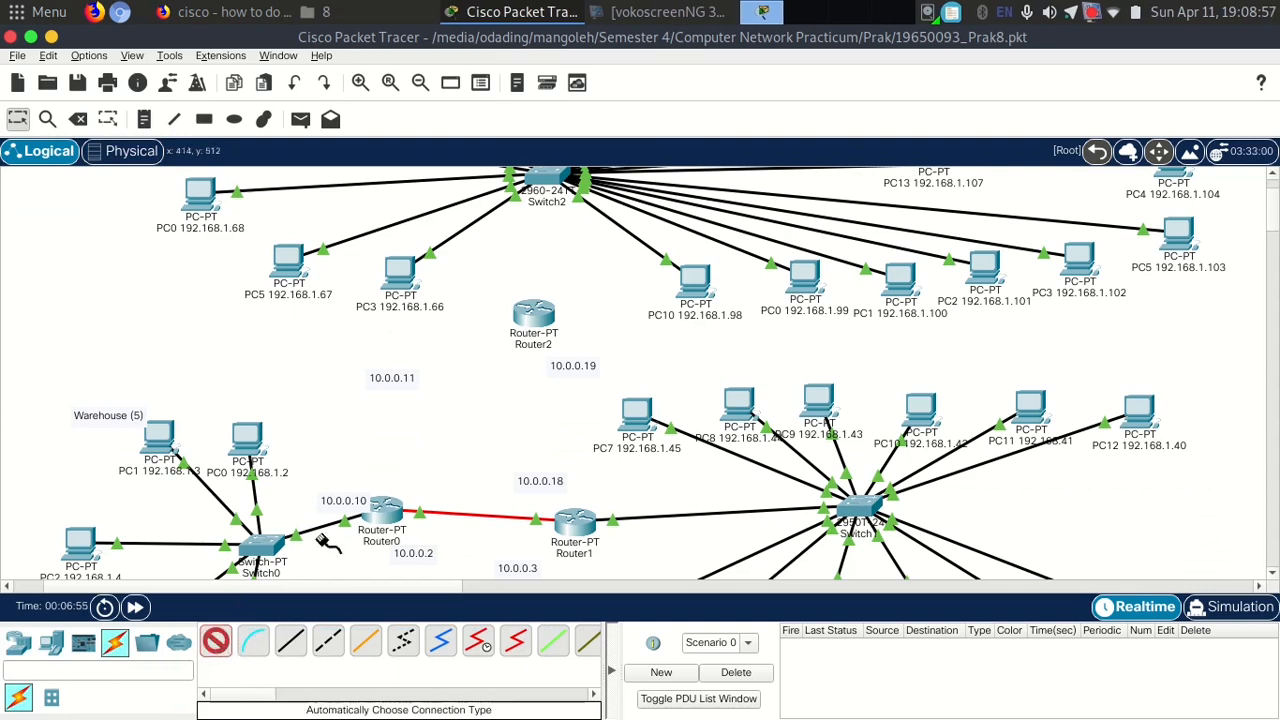
pyautogui.click(548, 190)
pyautogui.click(535, 316)
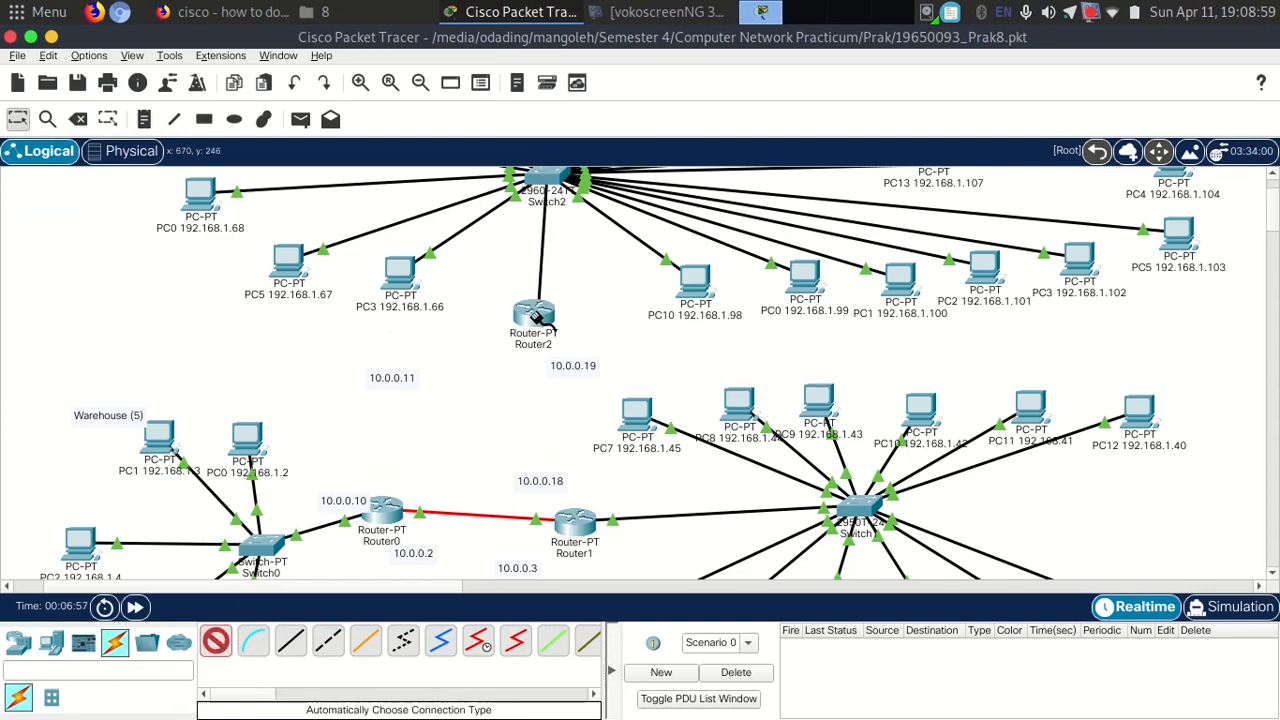
pyautogui.moveTo(542, 316)
pyautogui.mouseDown()
pyautogui.moveTo(563, 311)
pyautogui.moveTo(527, 330)
pyautogui.mouseUp()
pyautogui.click(583, 312)
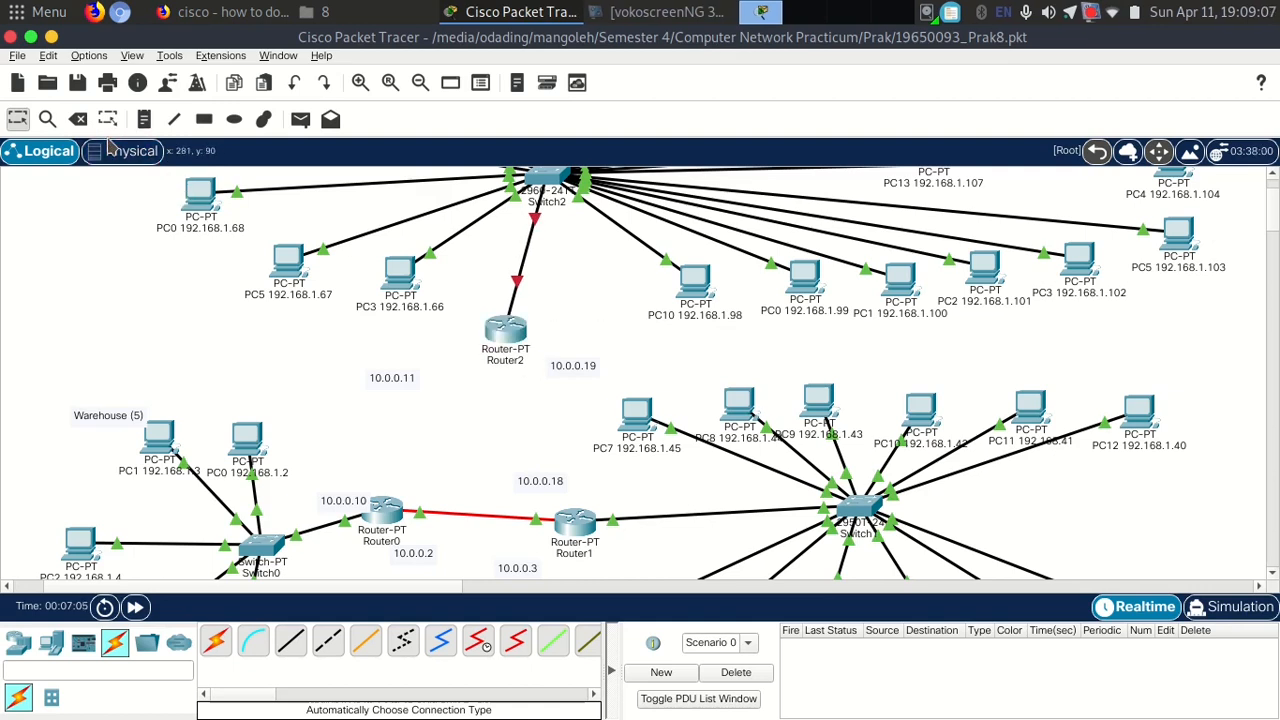
# Try to connect Router2 to Router1 with an automatically chosen cable, and undo the link.
pyautogui.click(215, 640)
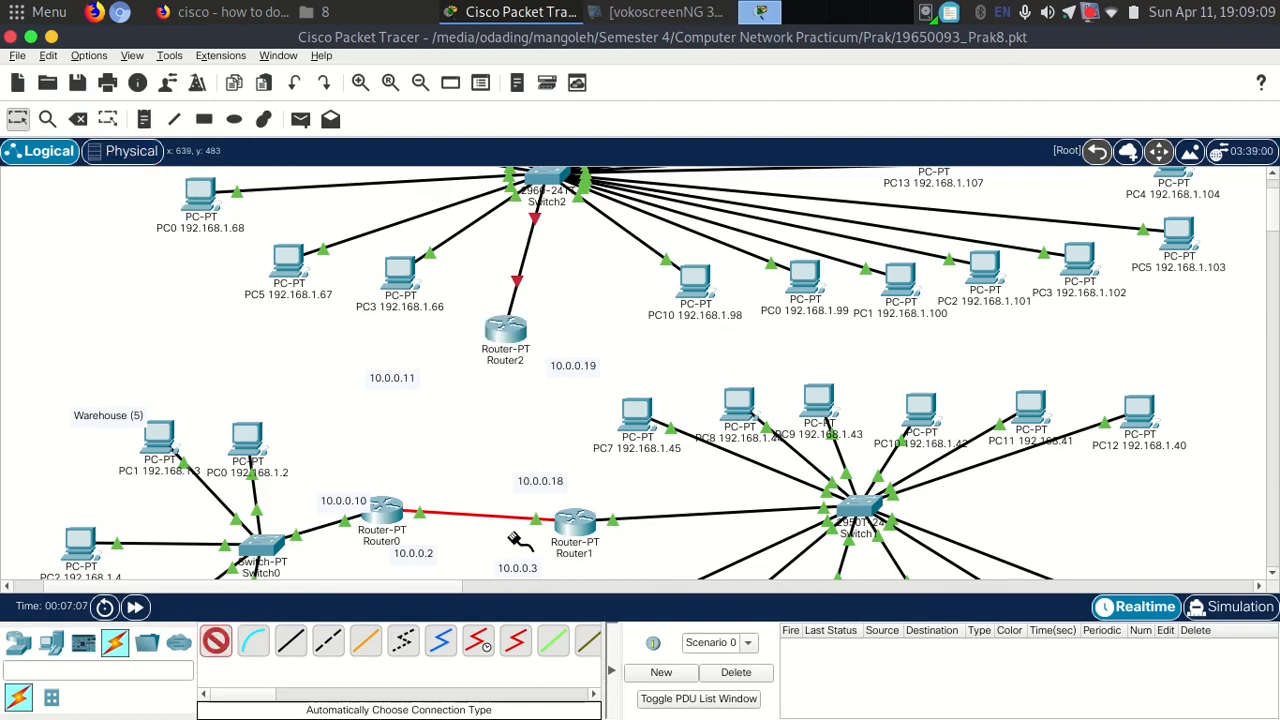
pyautogui.click(500, 333)
pyautogui.click(574, 515)
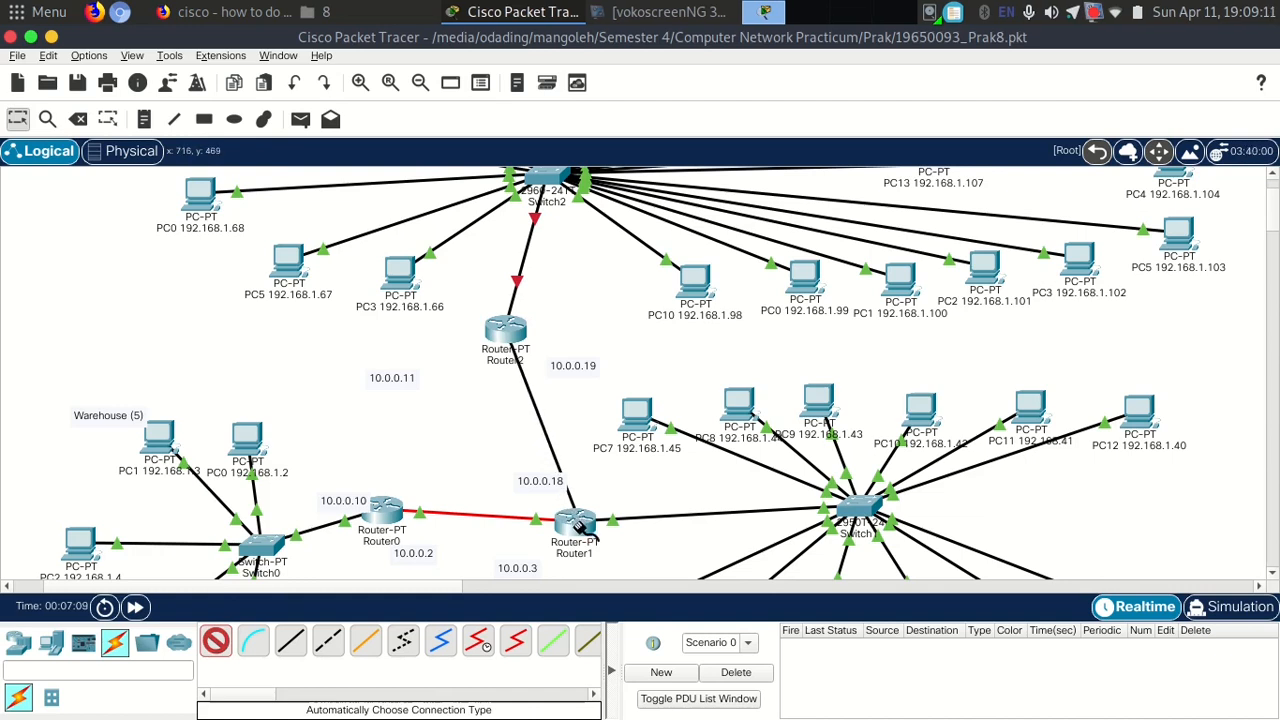
pyautogui.hotkey('ctrl', 'z')
# Align Router1 level with Router0, move the 10.0.0.10, 10.0.0.2, 10.0.0.3 and 10.0.0.18 labels near their links, and nudge Router2 left.
pyautogui.moveTo(577, 518); pyautogui.dragTo(588, 508)
pyautogui.moveTo(355, 508); pyautogui.dragTo(370, 478)
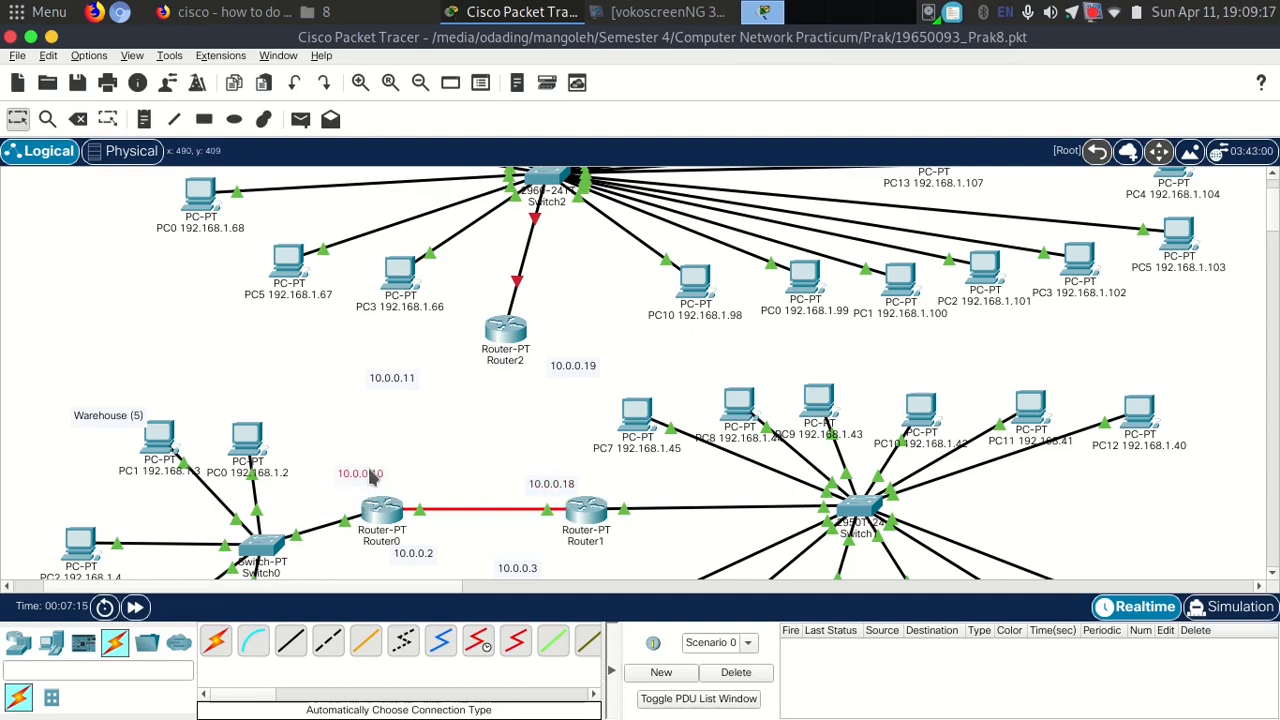
pyautogui.moveTo(427, 555); pyautogui.dragTo(442, 541)
pyautogui.moveTo(530, 577); pyautogui.dragTo(557, 547)
pyautogui.moveTo(530, 486); pyautogui.dragTo(512, 486)
pyautogui.moveTo(514, 340); pyautogui.dragTo(497, 322)
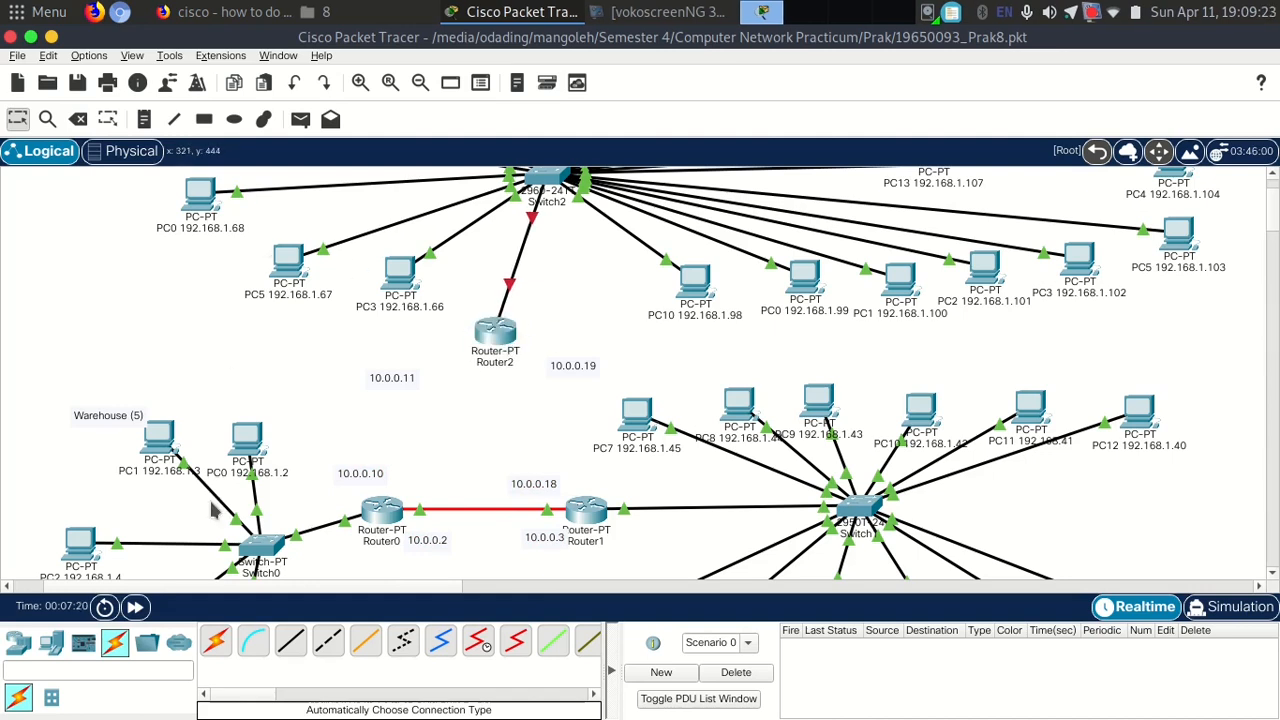
# Check Router2's physical modules, and connect its FastEthernet4/0 port to Router0's FastEthernet4/0 port with a fiber cable.
pyautogui.click(503, 356)
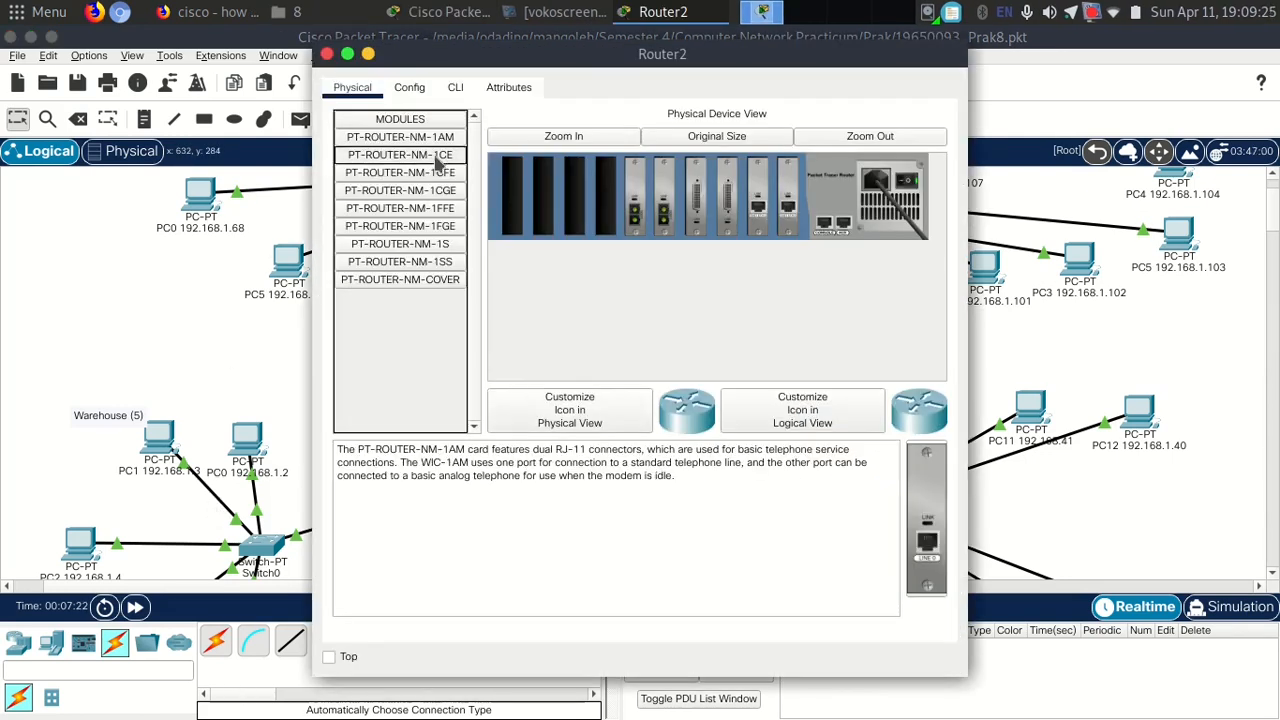
pyautogui.click(327, 54)
pyautogui.click(366, 641)
pyautogui.click(496, 336)
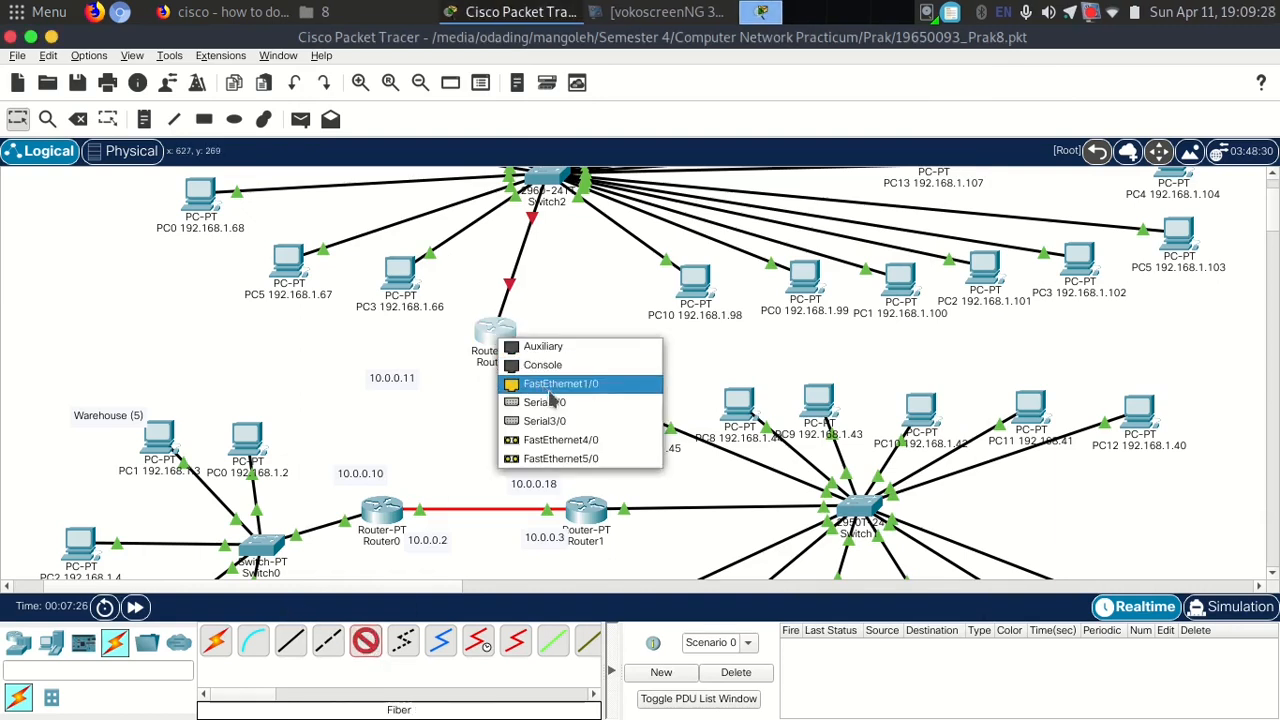
pyautogui.click(555, 440)
pyautogui.click(388, 508)
pyautogui.click(437, 553)
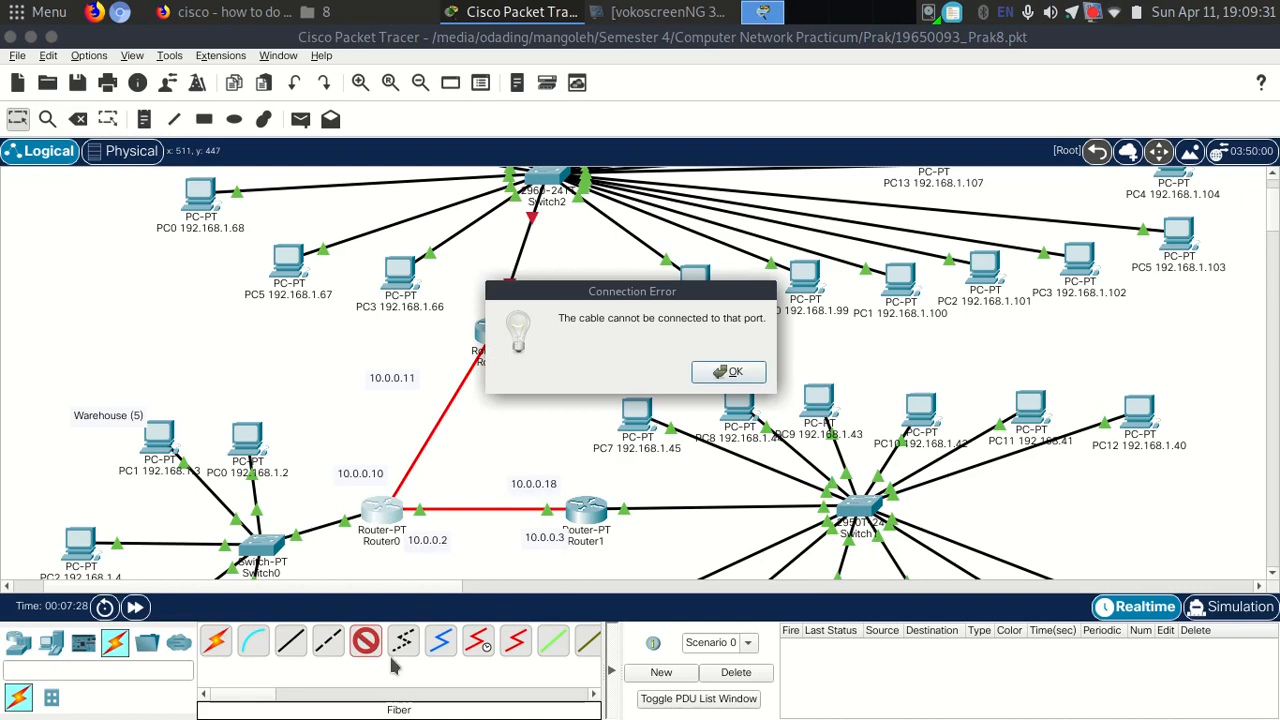
pyautogui.click(728, 371)
pyautogui.click(385, 510)
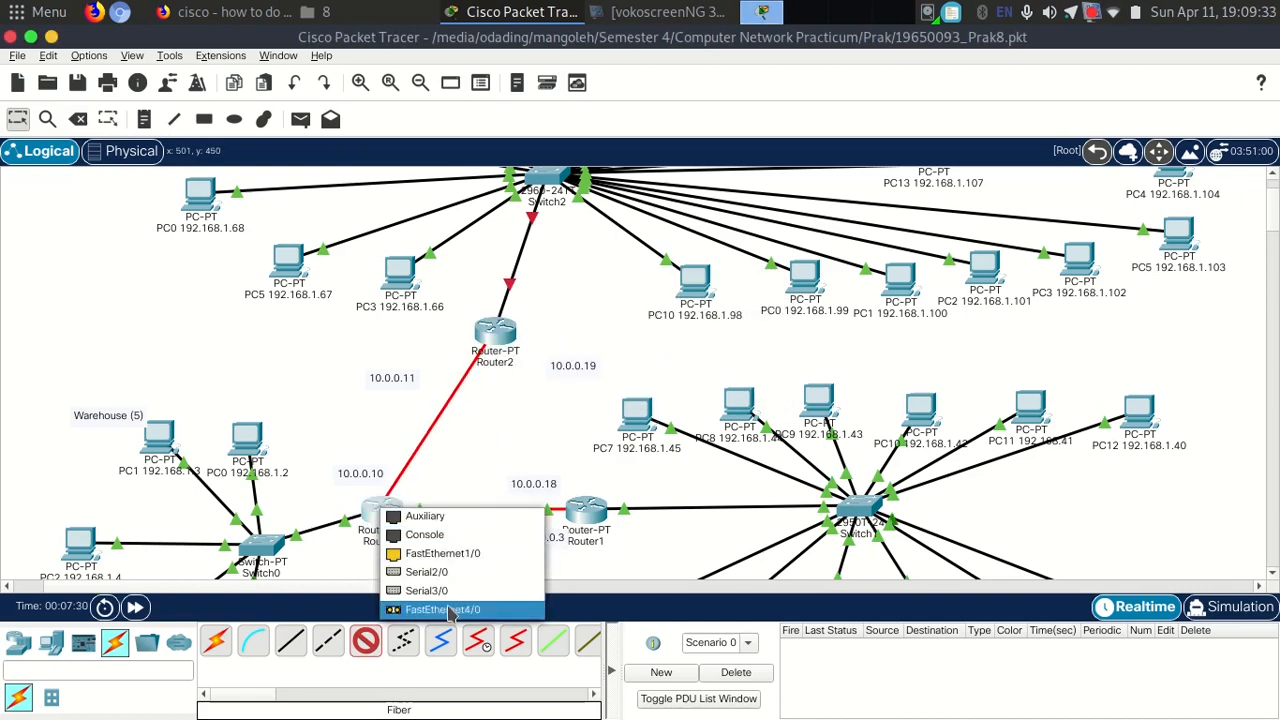
pyautogui.click(445, 606)
# Connect Router2 to Router1 with a fiber cable, and nudge Router2 slightly up toward the office switch.
pyautogui.click(370, 648)
pyautogui.click(497, 340)
pyautogui.click(555, 434)
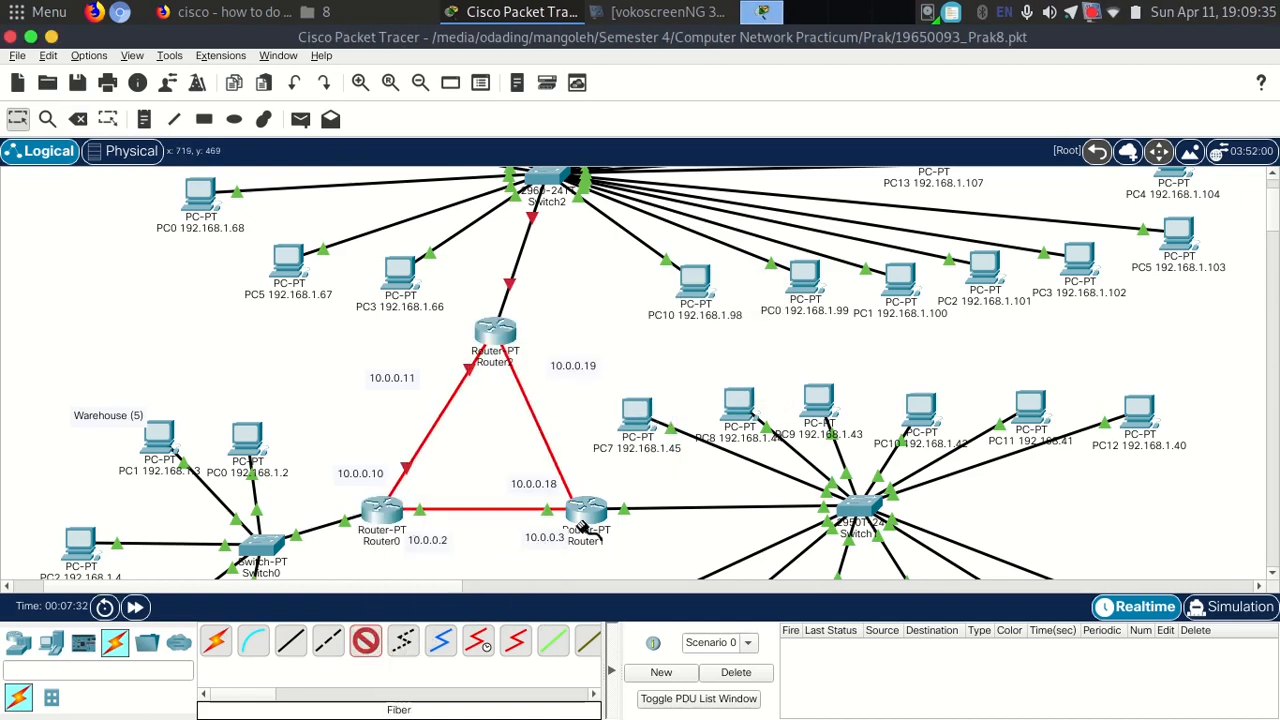
pyautogui.click(588, 513)
pyautogui.click(645, 617)
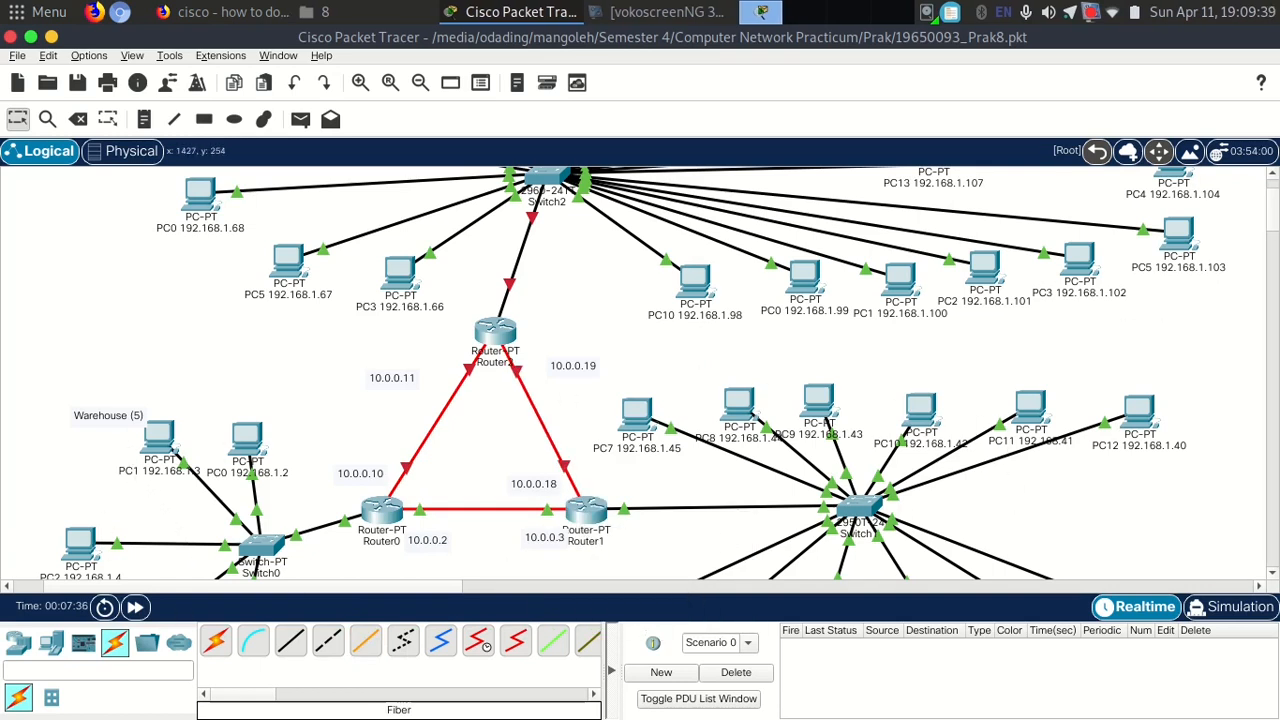
pyautogui.scroll(2, 697, 403)
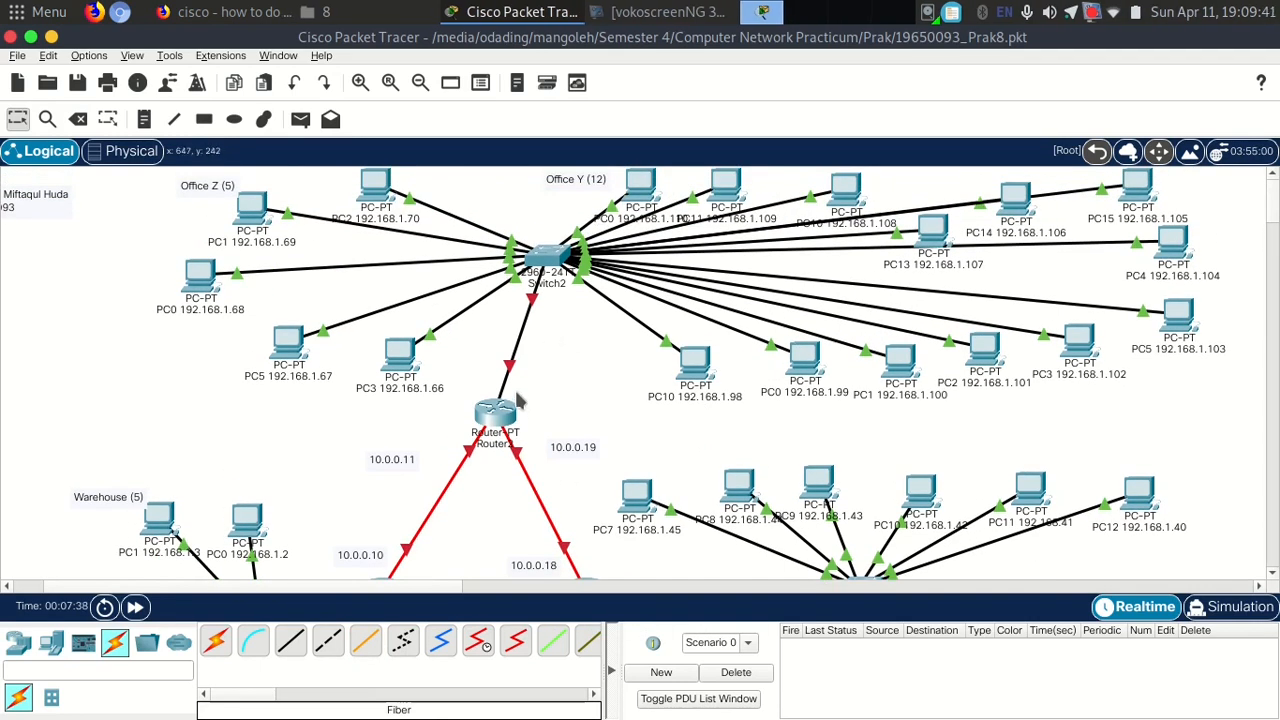
pyautogui.moveTo(495, 425); pyautogui.dragTo(499, 419)
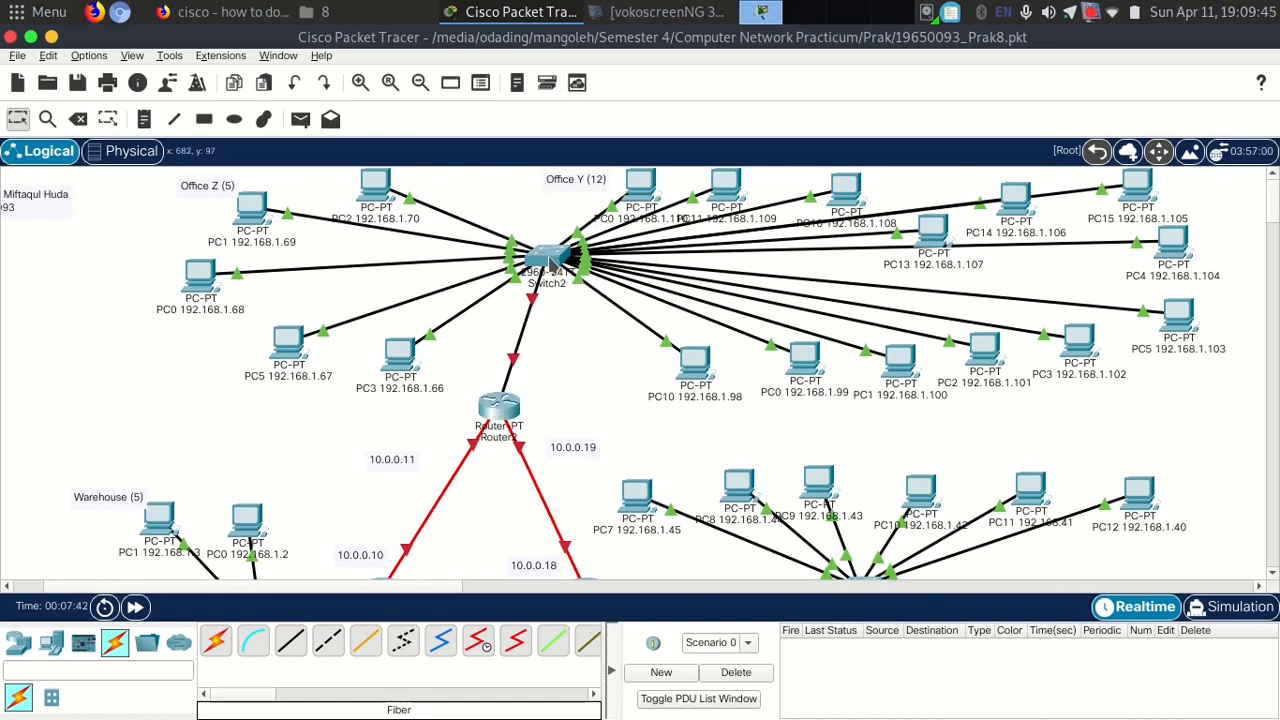
# Review Switch2's port and VLAN overview, and mark out the Office Y and Office Z computer groups in the topology.
pyautogui.moveTo(552, 260)
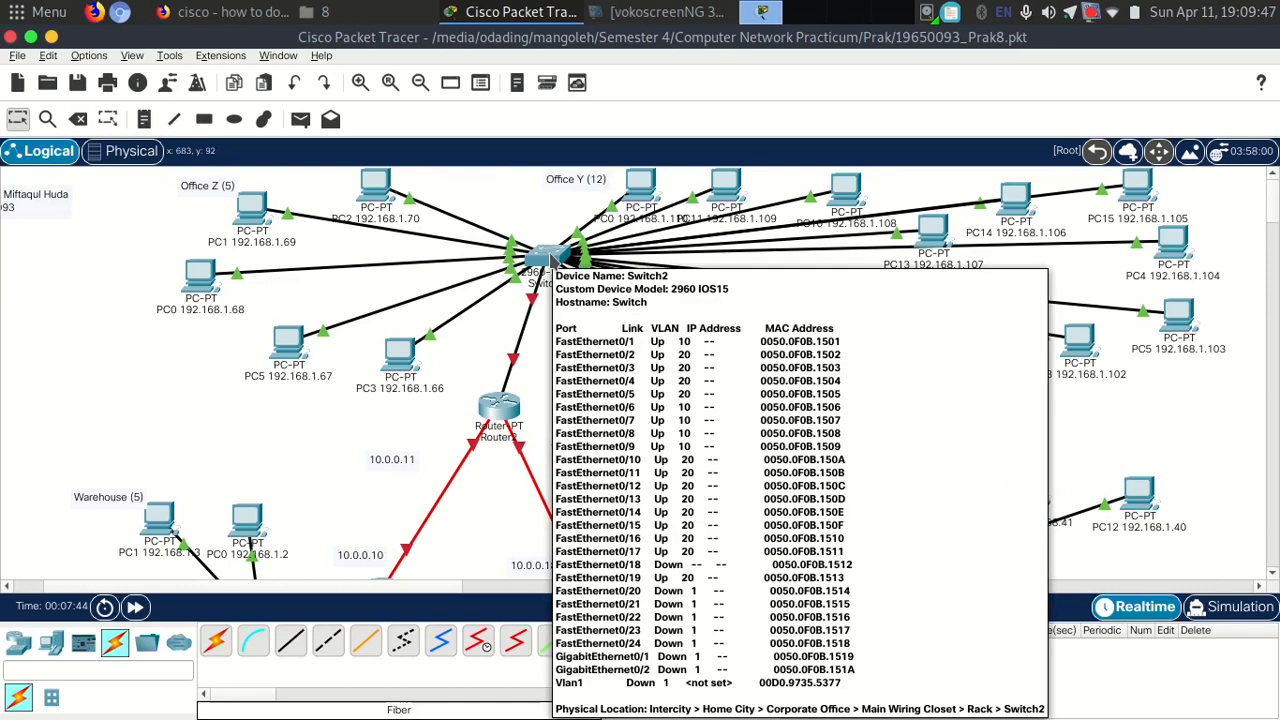
pyautogui.moveTo(583, 186); pyautogui.dragTo(1226, 405)
pyautogui.moveTo(460, 173); pyautogui.dragTo(172, 396)
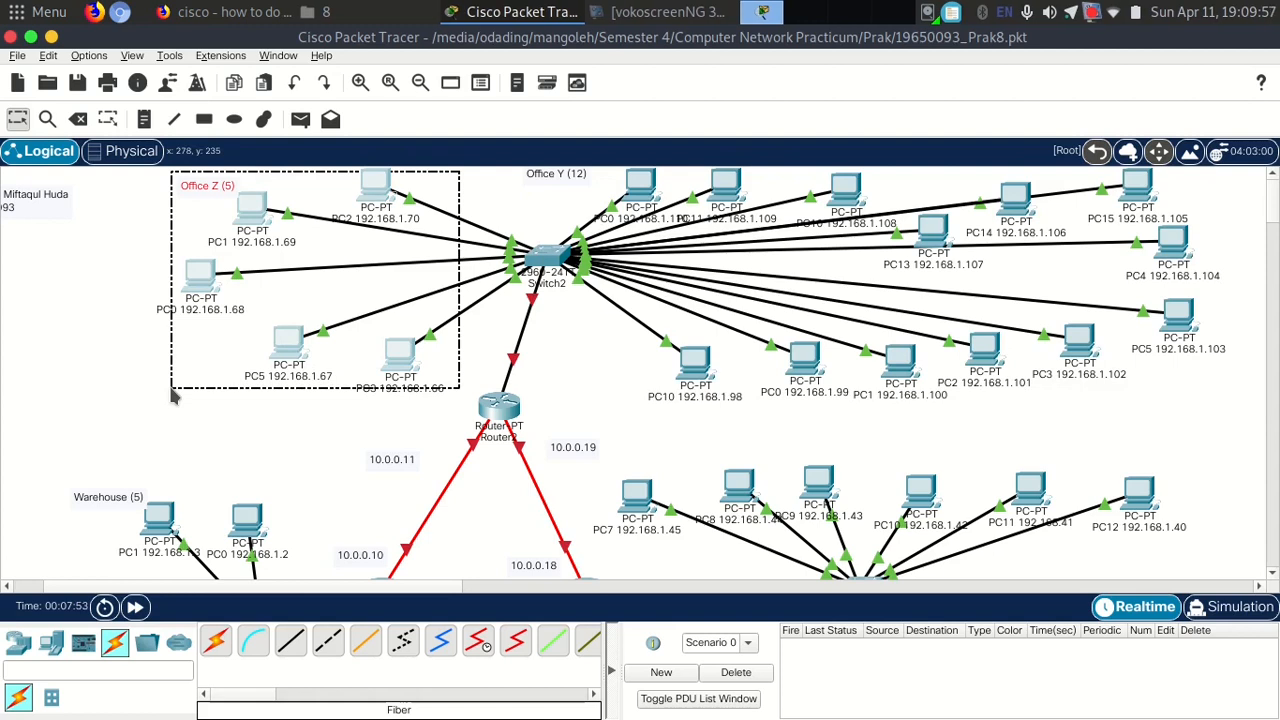
# Check the Site Office staff computer requirement on the assignment page in Firefox, and mark the Office Z computers in Packet Tracer.
pyautogui.click(183, 10)
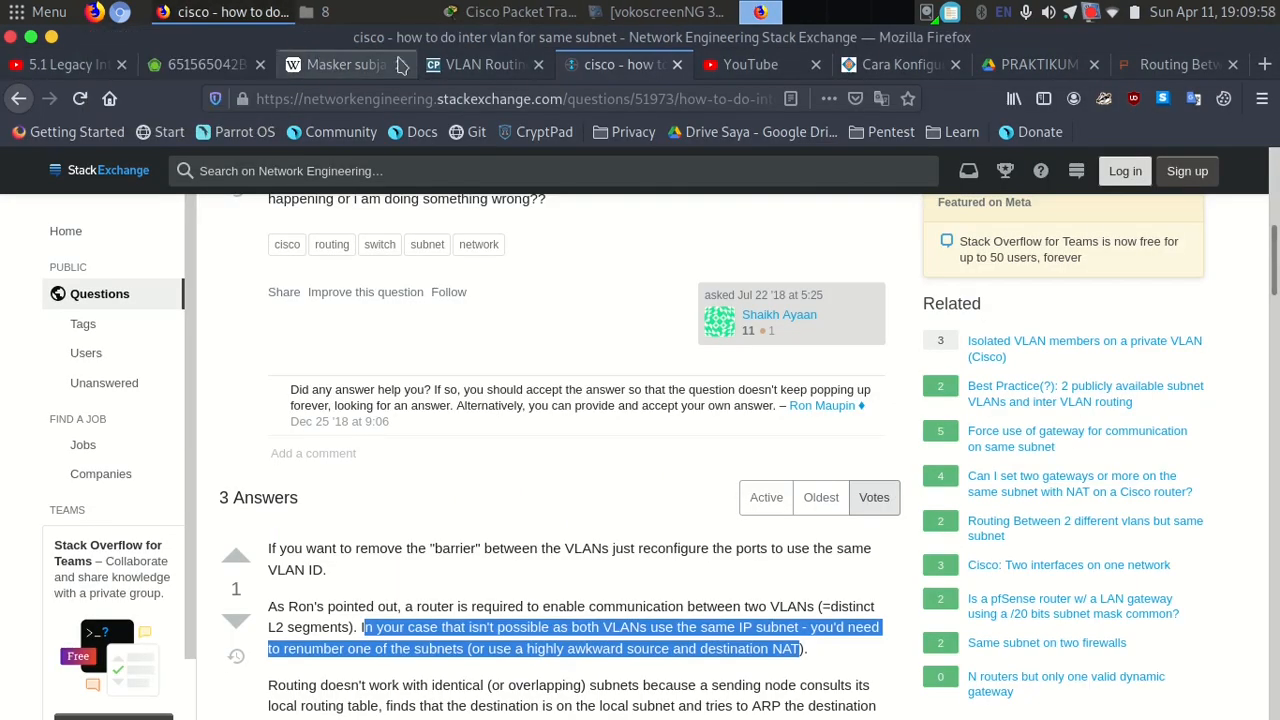
pyautogui.click(208, 64)
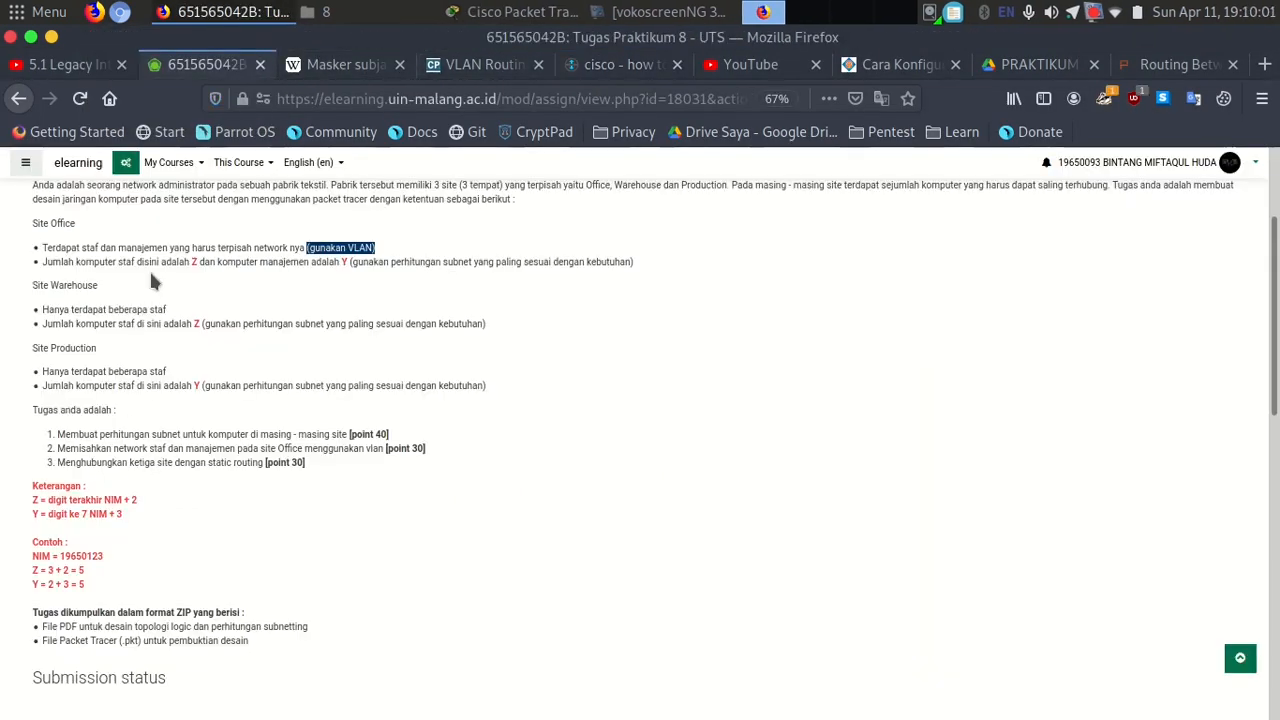
pyautogui.moveTo(86, 262); pyautogui.dragTo(181, 262)
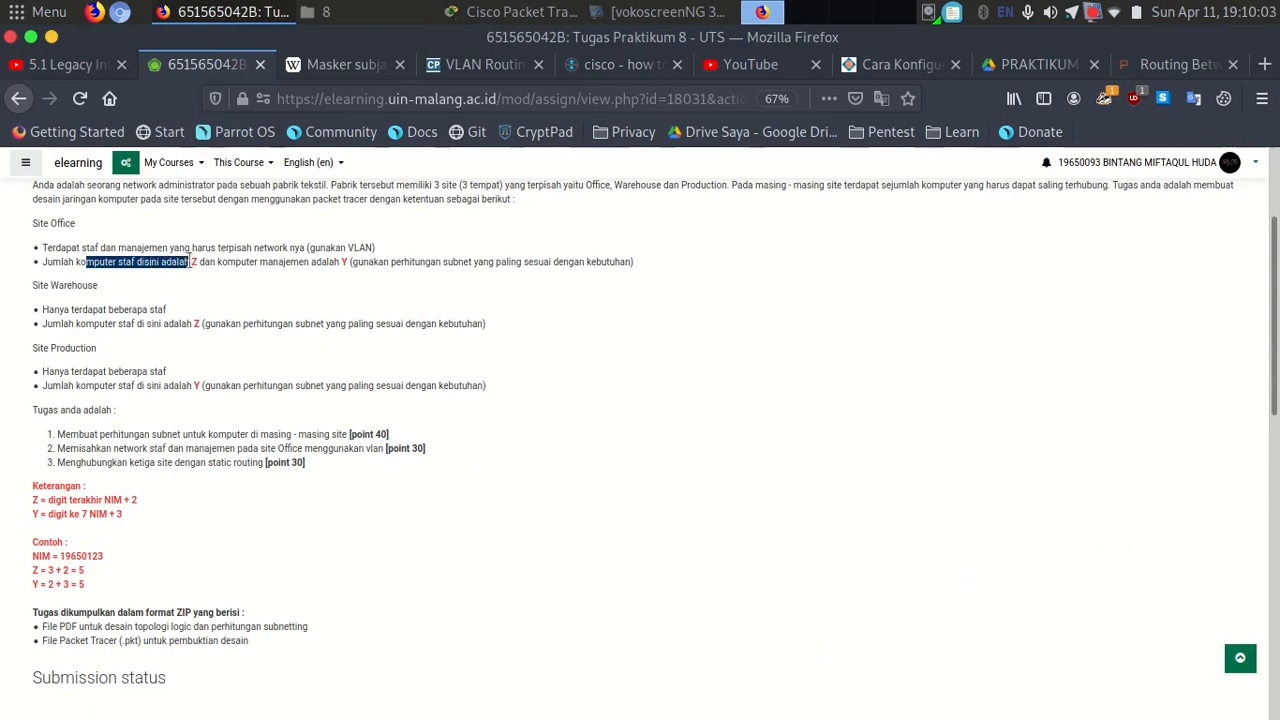
pyautogui.click(188, 262)
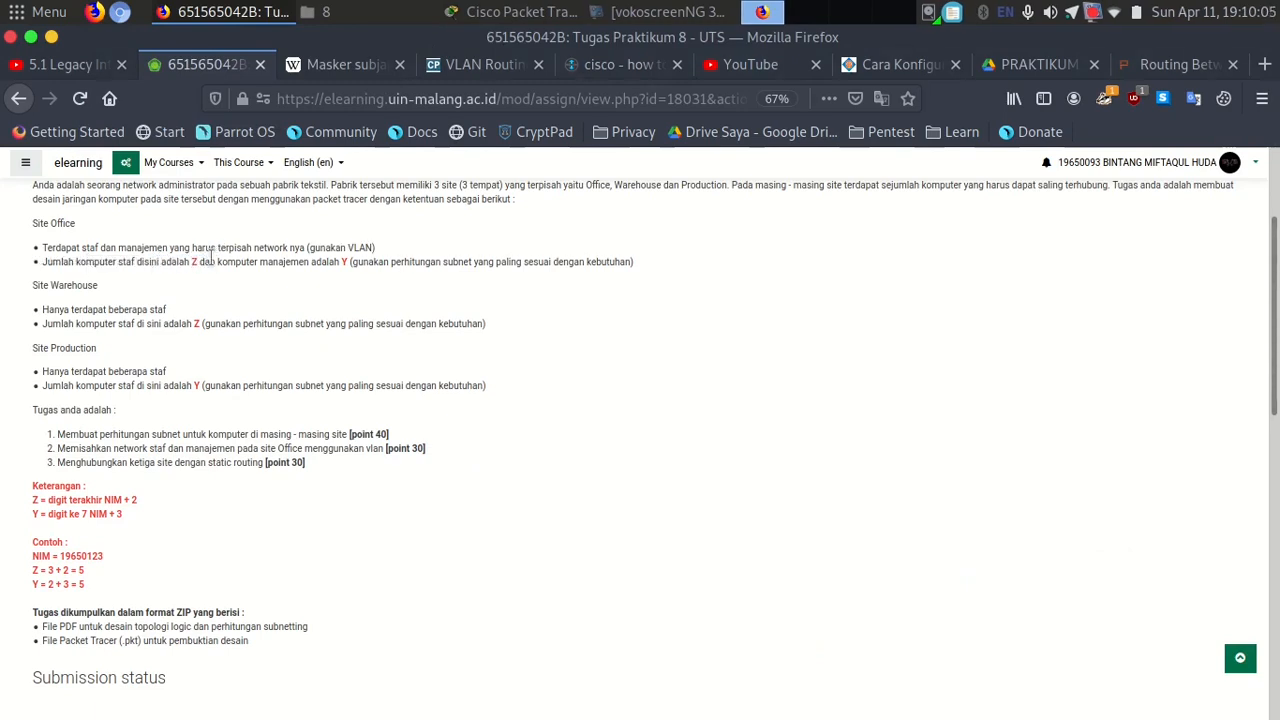
pyautogui.hotkey('alt', 'Tab')
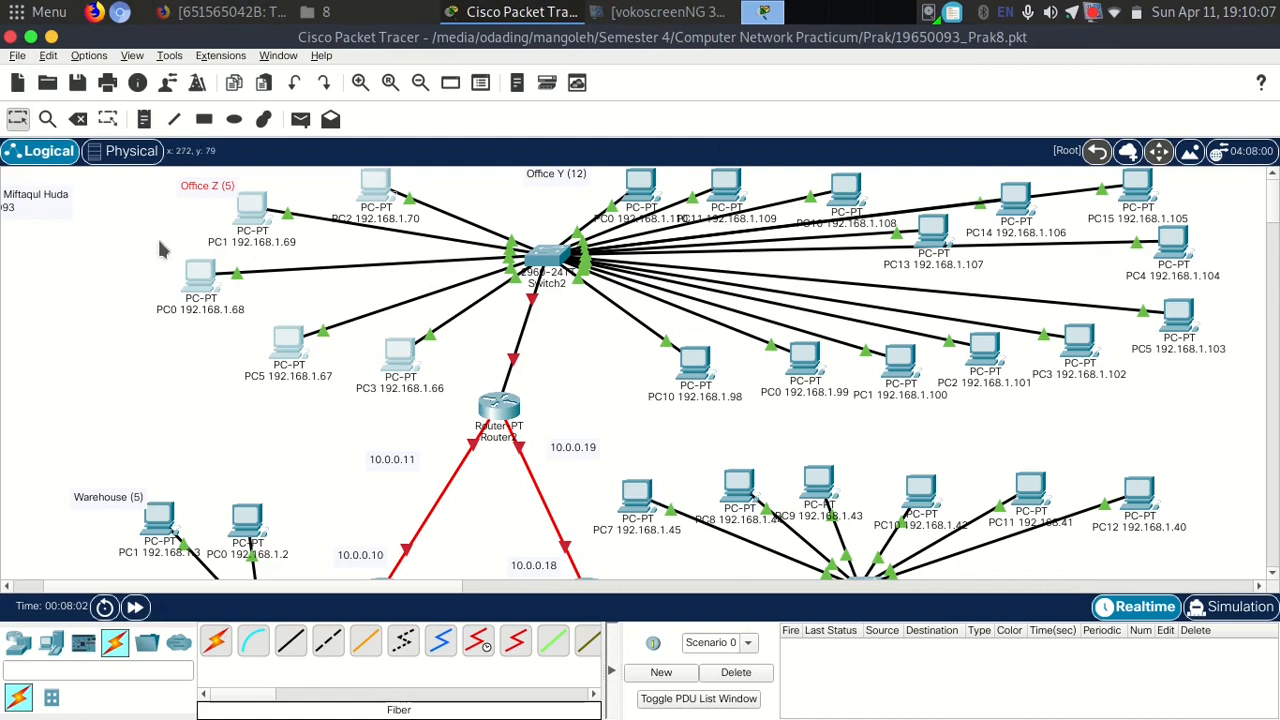
pyautogui.moveTo(144, 185); pyautogui.dragTo(457, 408)
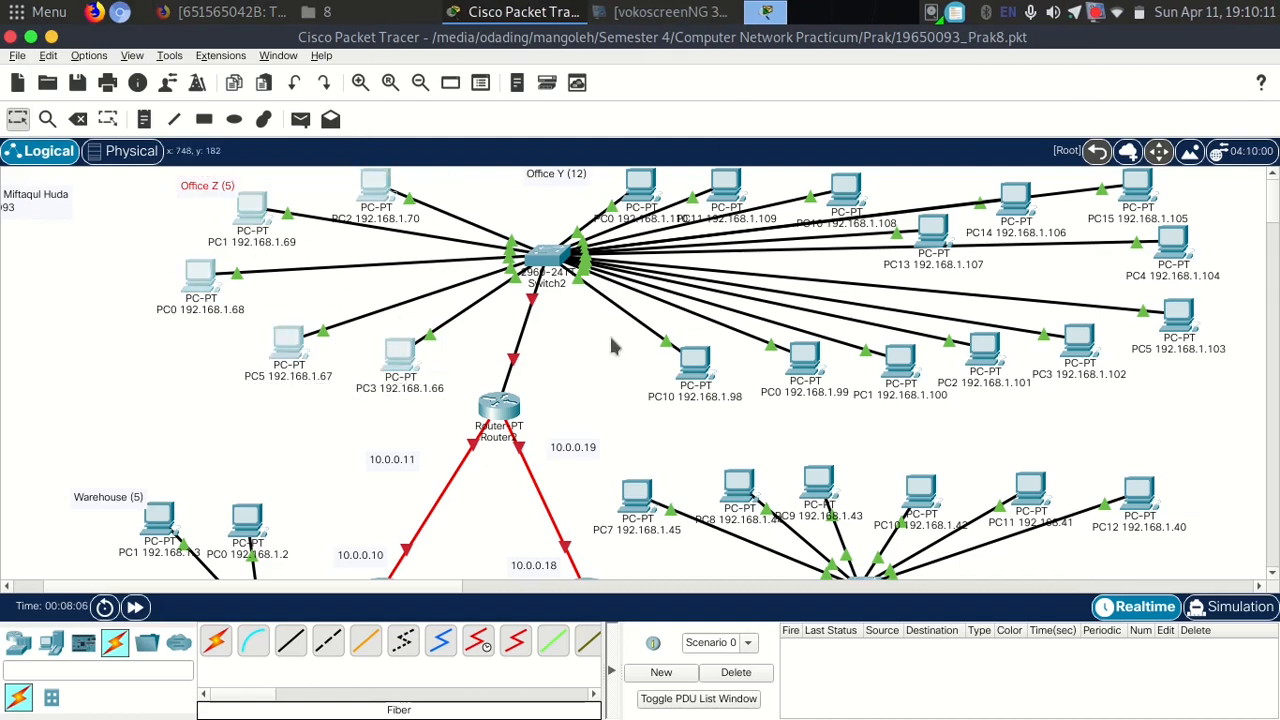
pyautogui.click(614, 346)
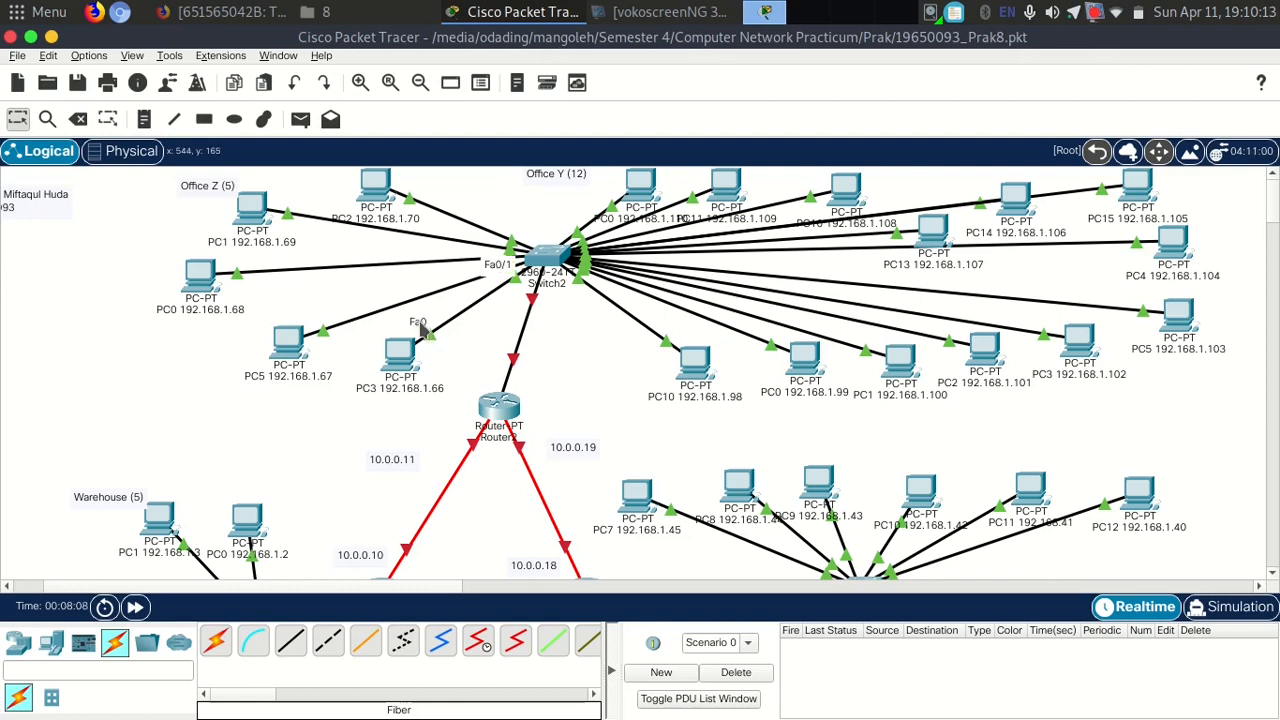
# Check the VLAN assigned to Switch2's FastEthernet0/1 access port.
pyautogui.click(550, 258)
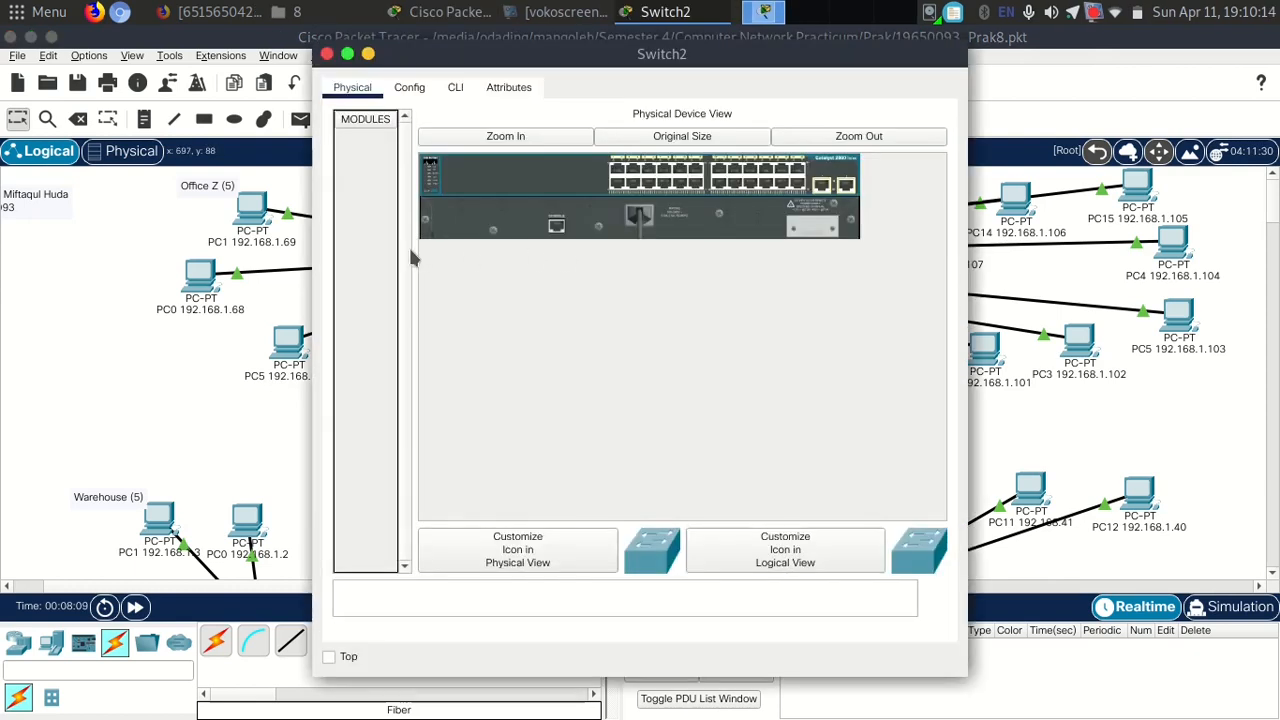
pyautogui.click(409, 87)
pyautogui.click(395, 228)
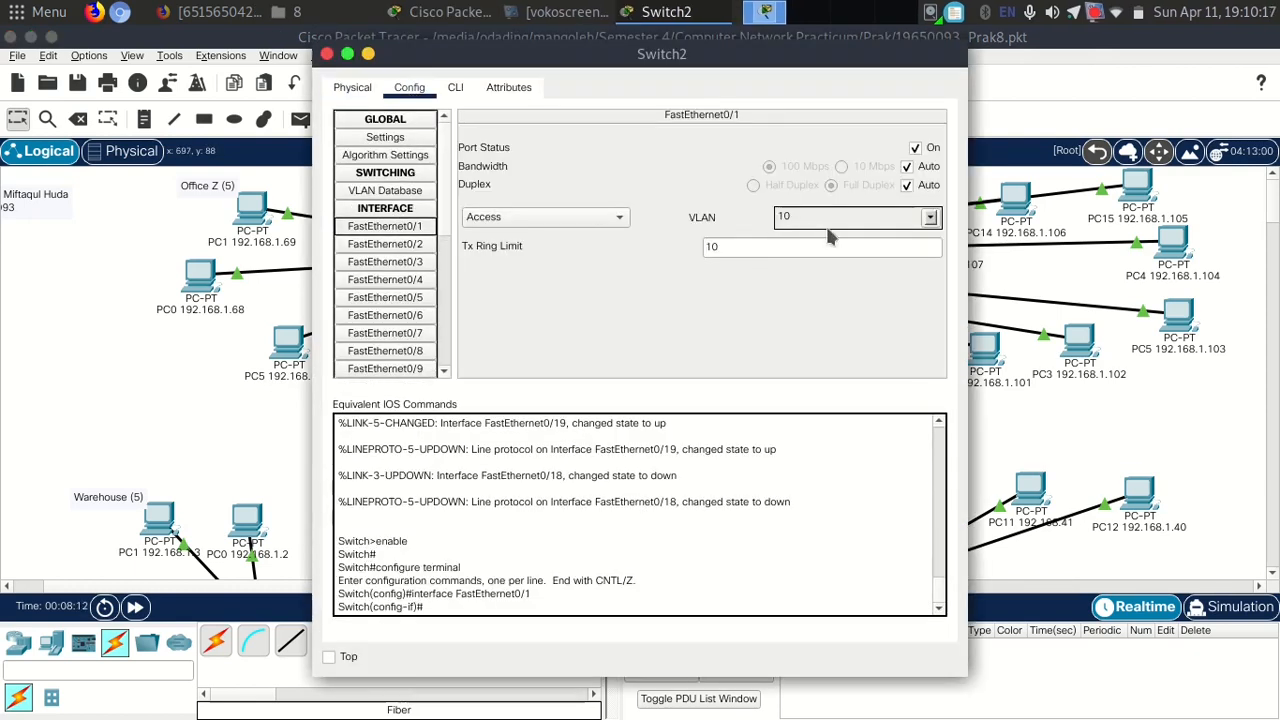
pyautogui.click(326, 53)
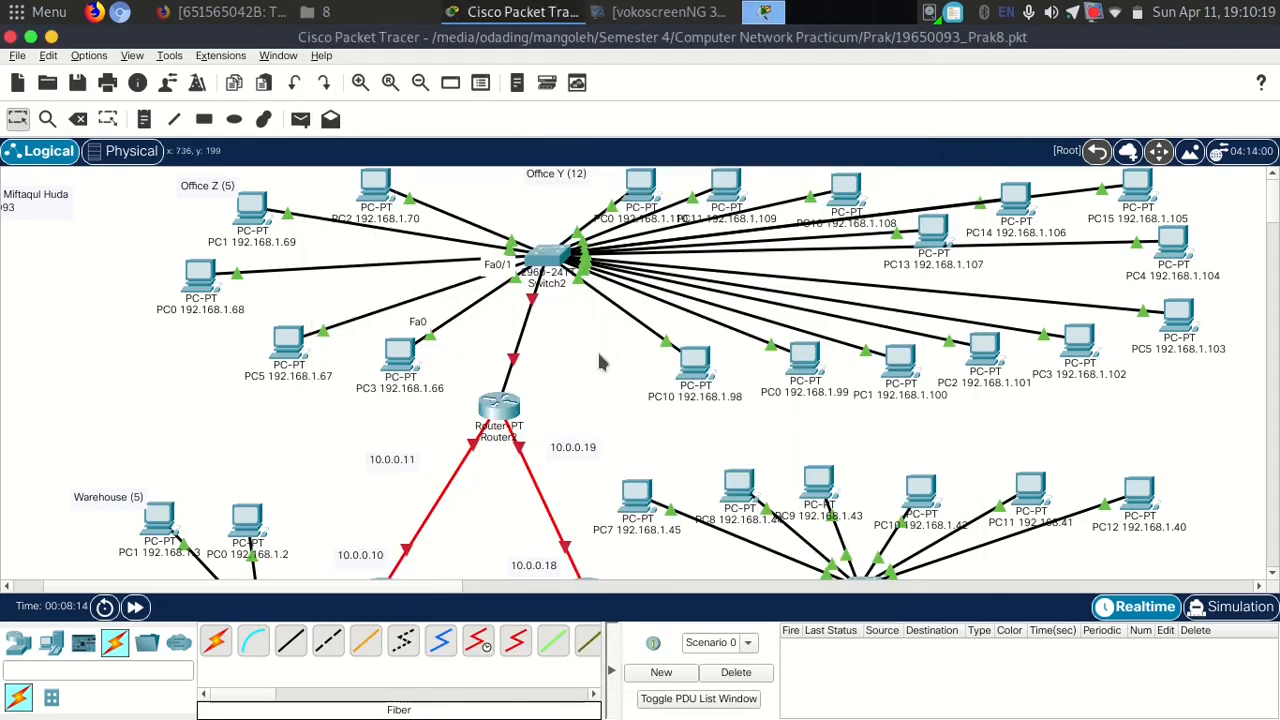
# Test simple PDUs both ways between PC2 192.168.1.70 and Office Y's topmost PC0, and from PC2 to PC3 192.168.1.66; delete the scenario.
pyautogui.click(300, 119)
pyautogui.click(376, 186)
pyautogui.click(641, 185)
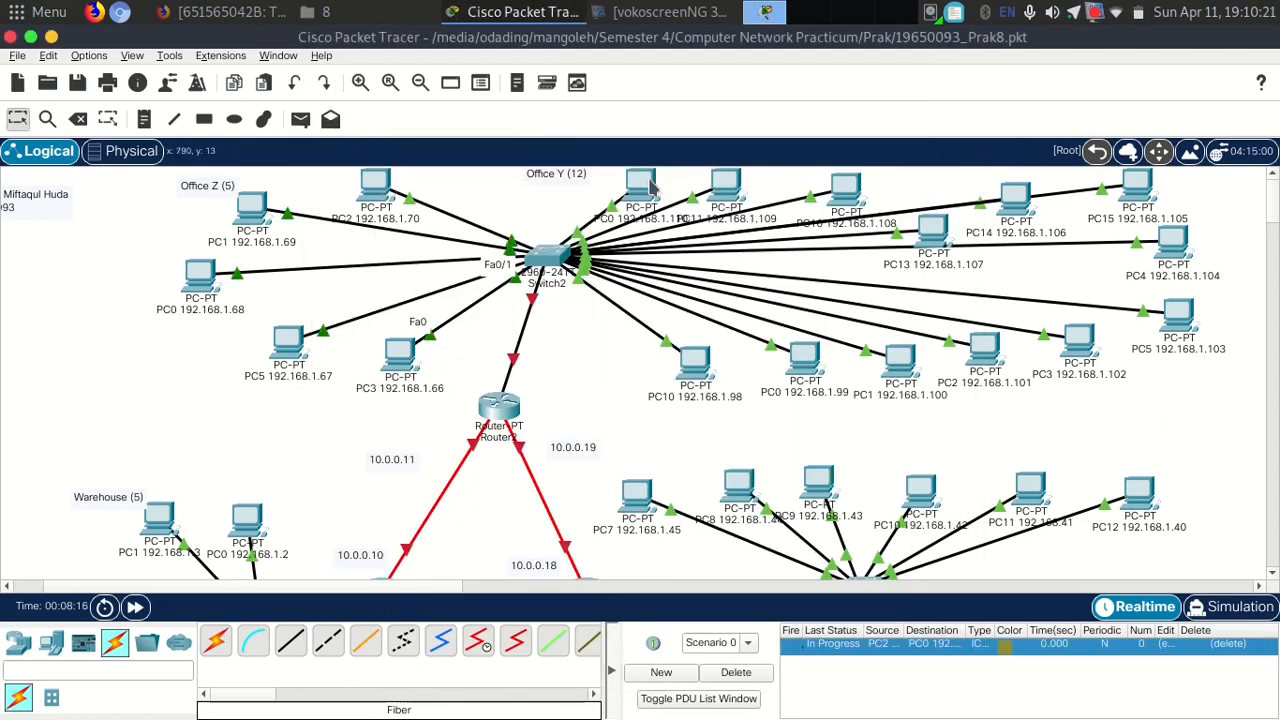
pyautogui.click(300, 119)
pyautogui.click(641, 185)
pyautogui.click(376, 186)
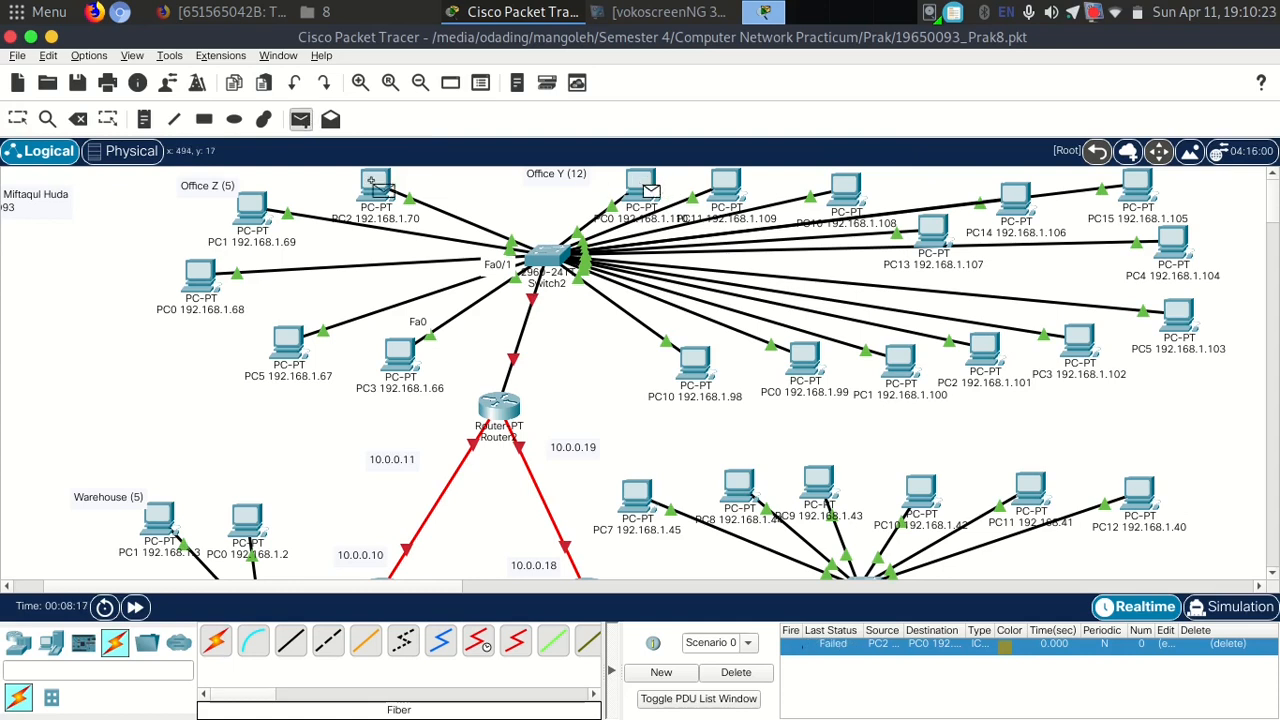
pyautogui.click(300, 119)
pyautogui.click(376, 186)
pyautogui.click(405, 355)
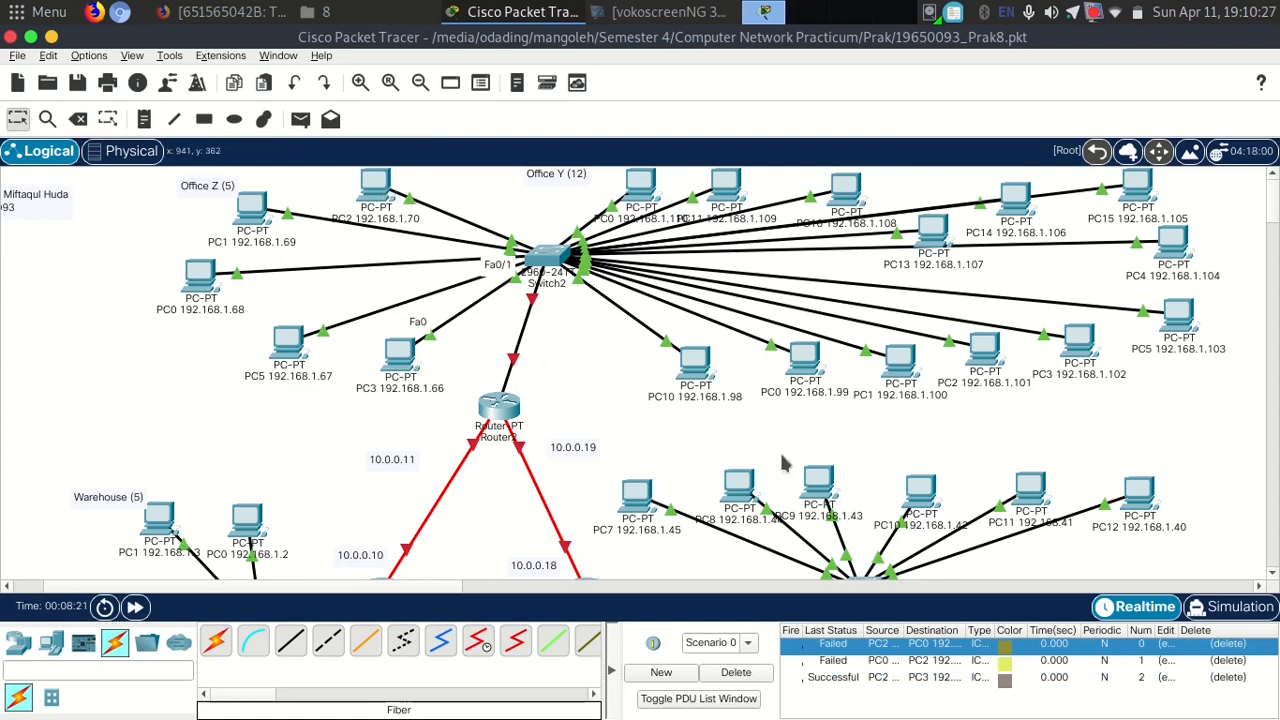
pyautogui.moveTo(726, 397); pyautogui.dragTo(734, 398)
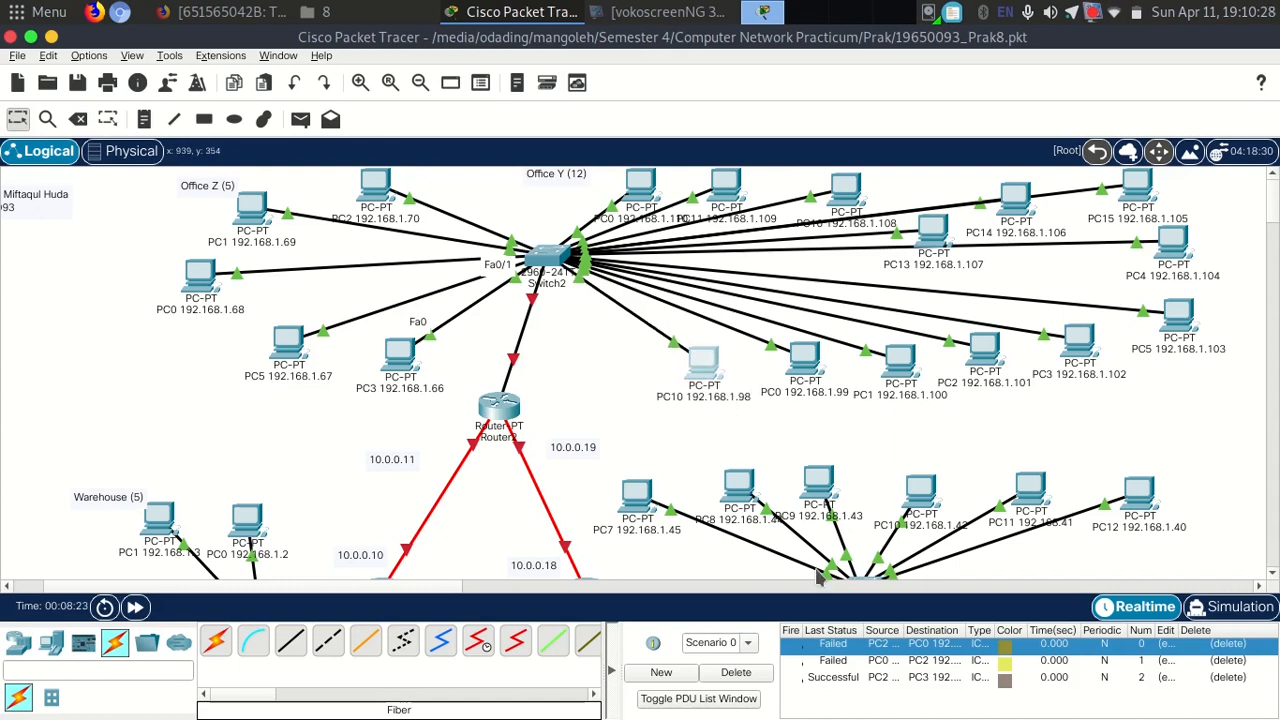
pyautogui.click(752, 674)
# Nudge Router2 slightly up and right below Switch2, and check which ports their link uses.
pyautogui.scroll(-1, 1273, 224)
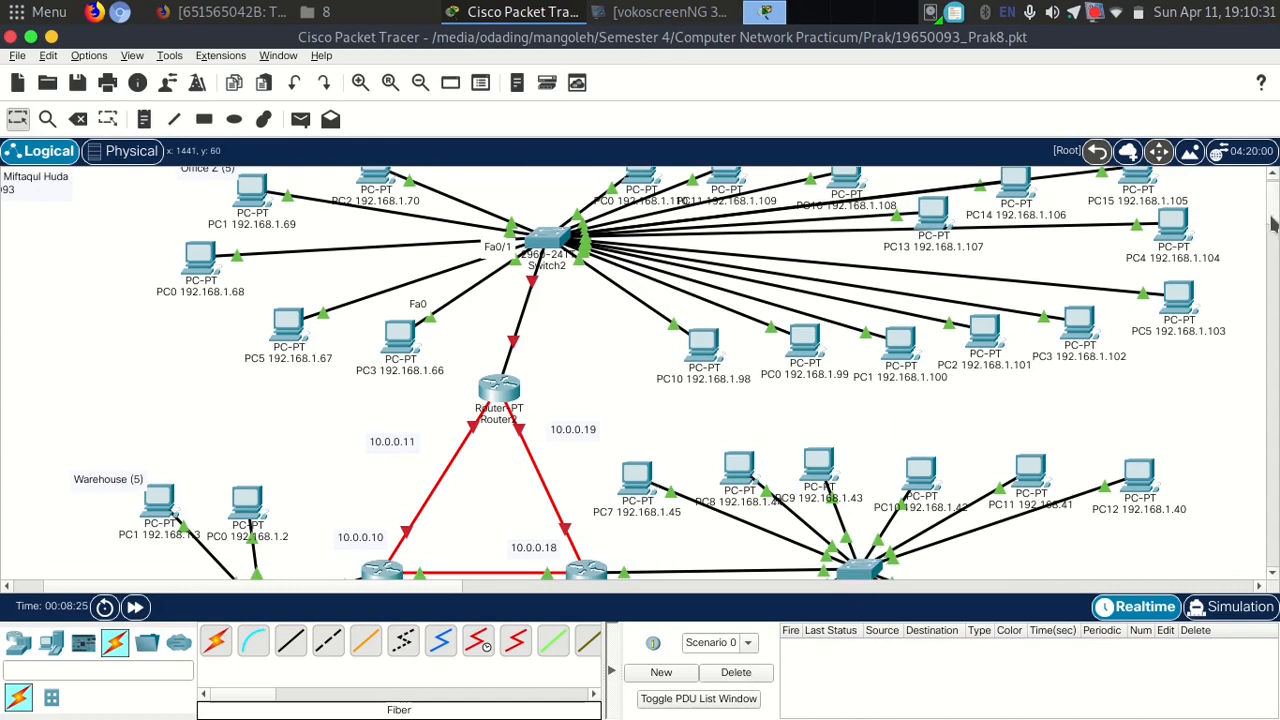
pyautogui.moveTo(490, 390); pyautogui.dragTo(508, 382)
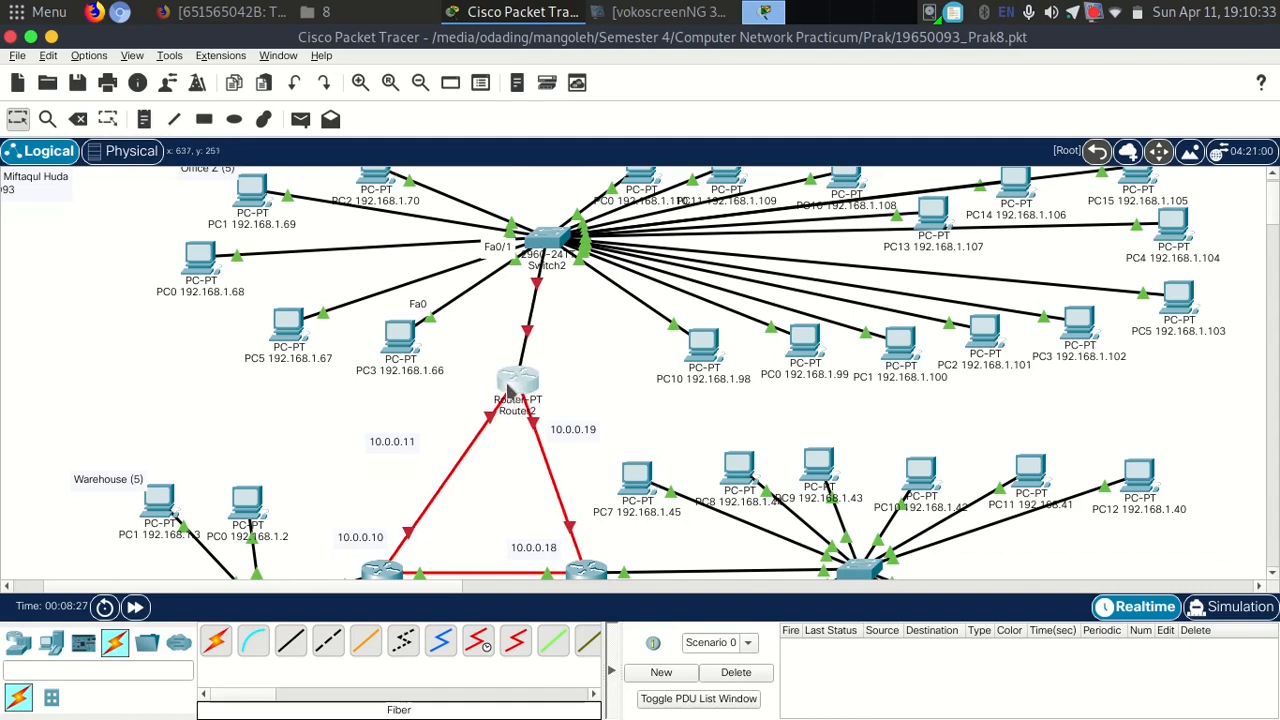
pyautogui.click(324, 54)
pyautogui.click(548, 322)
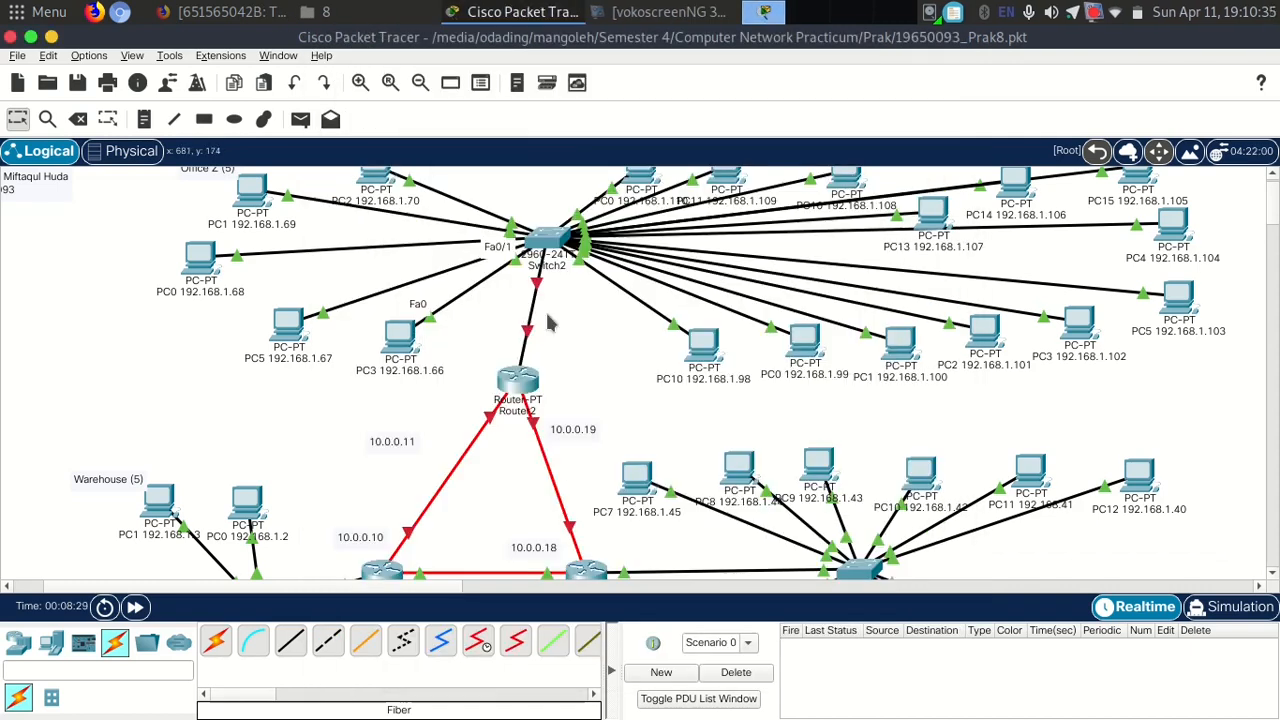
pyautogui.moveTo(533, 343)
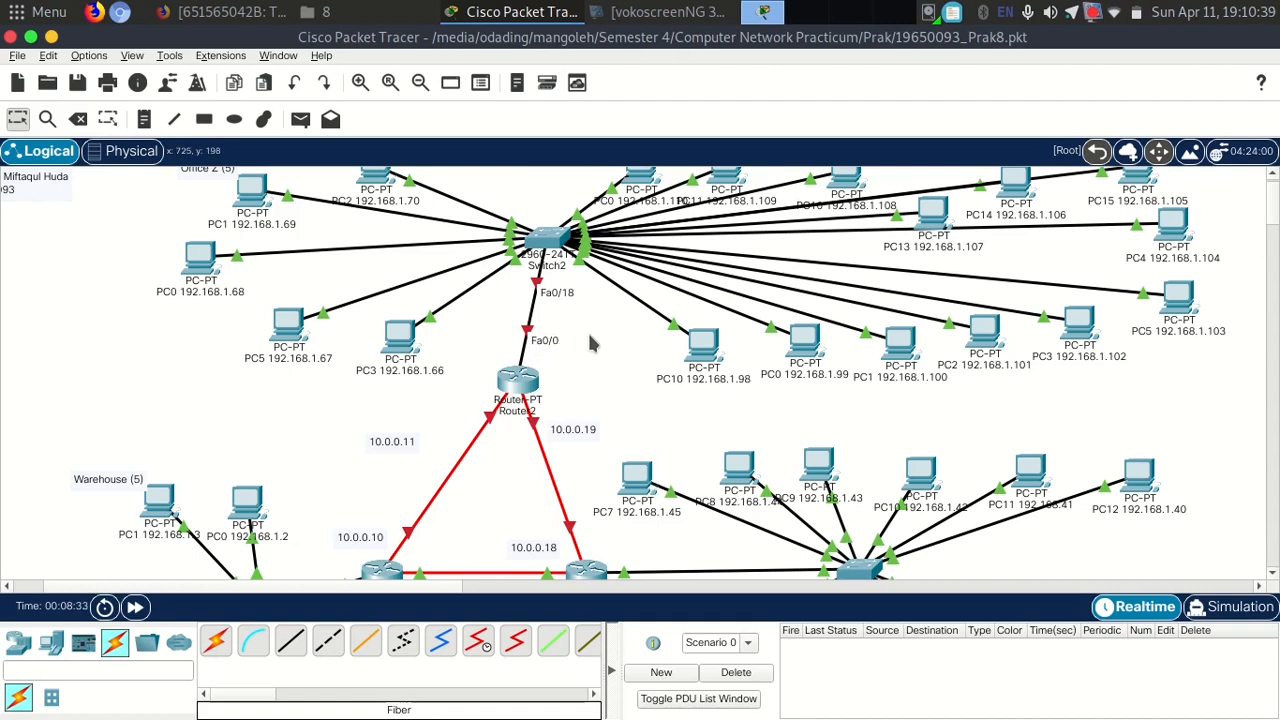
# Turn on the FastEthernet0/0 port of Router2.
pyautogui.click(515, 384)
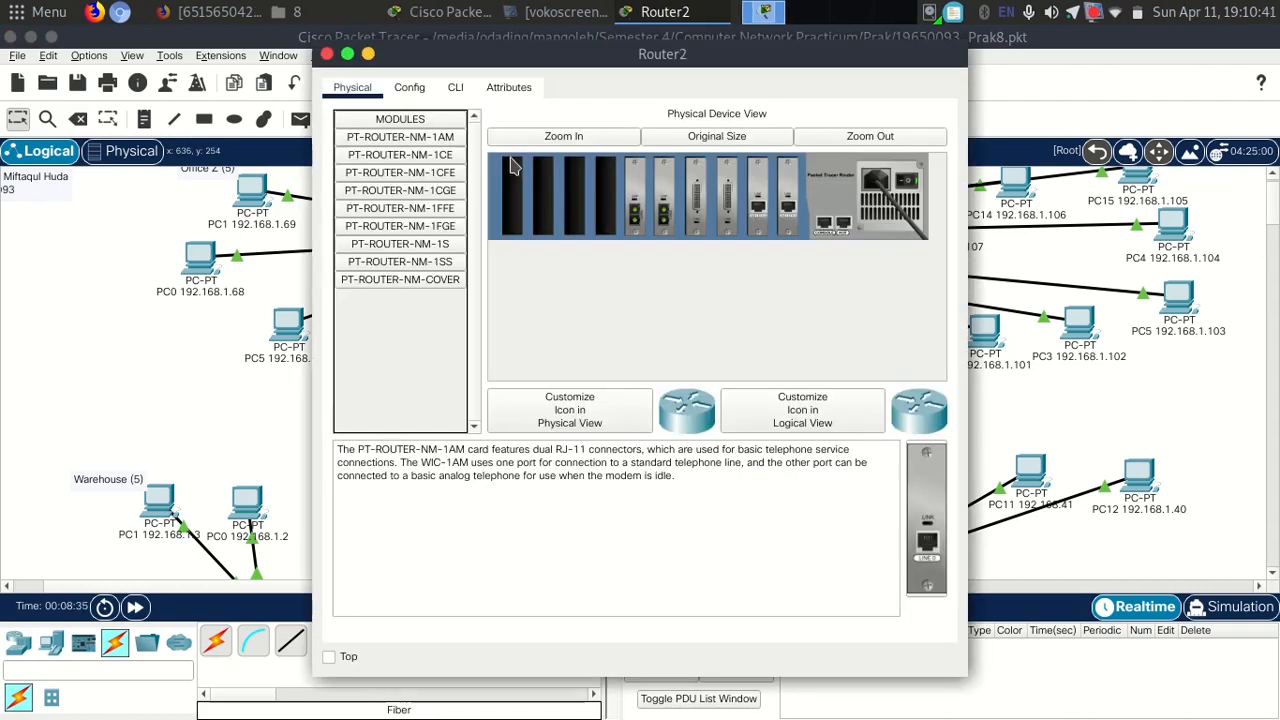
pyautogui.click(409, 87)
pyautogui.click(416, 246)
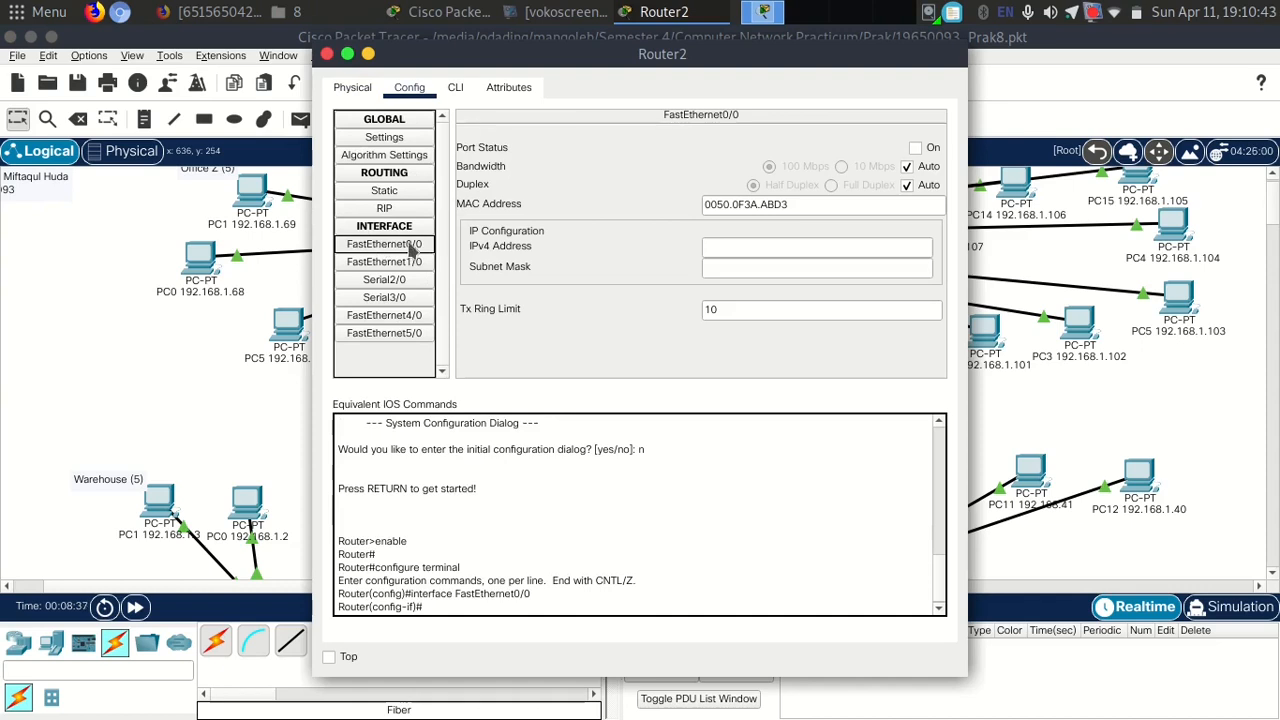
pyautogui.click(915, 148)
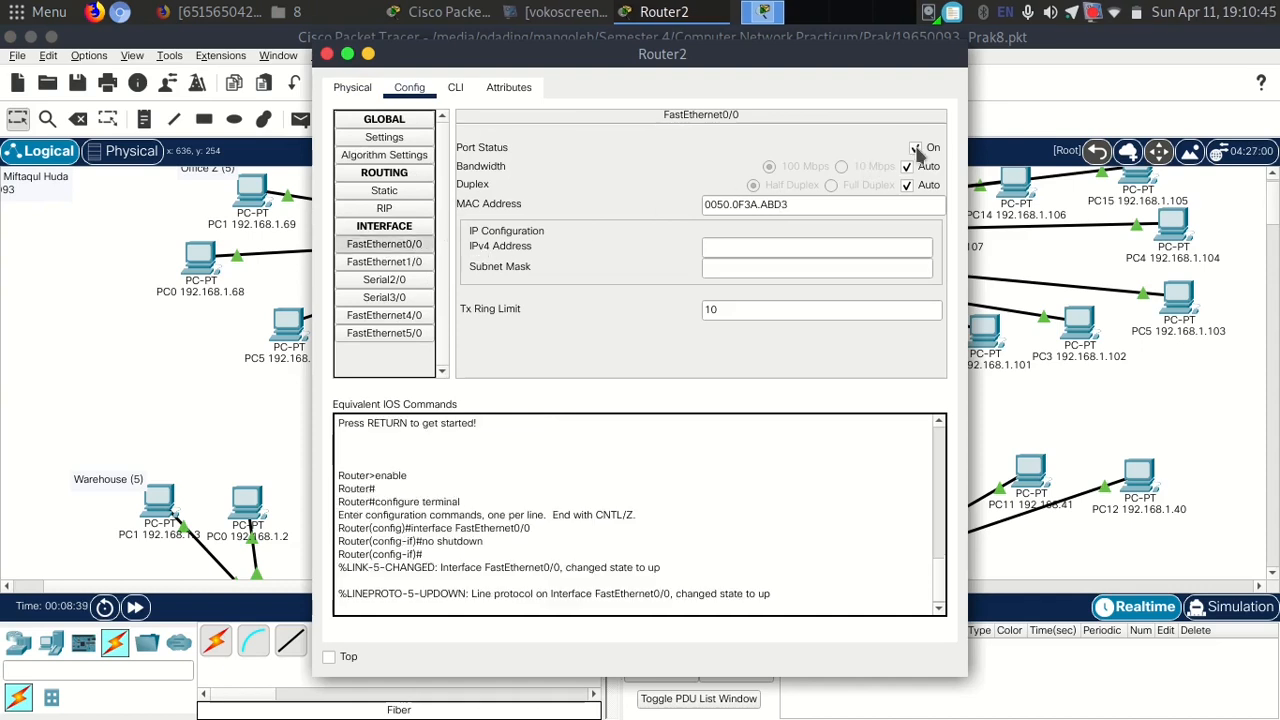
pyautogui.click(329, 54)
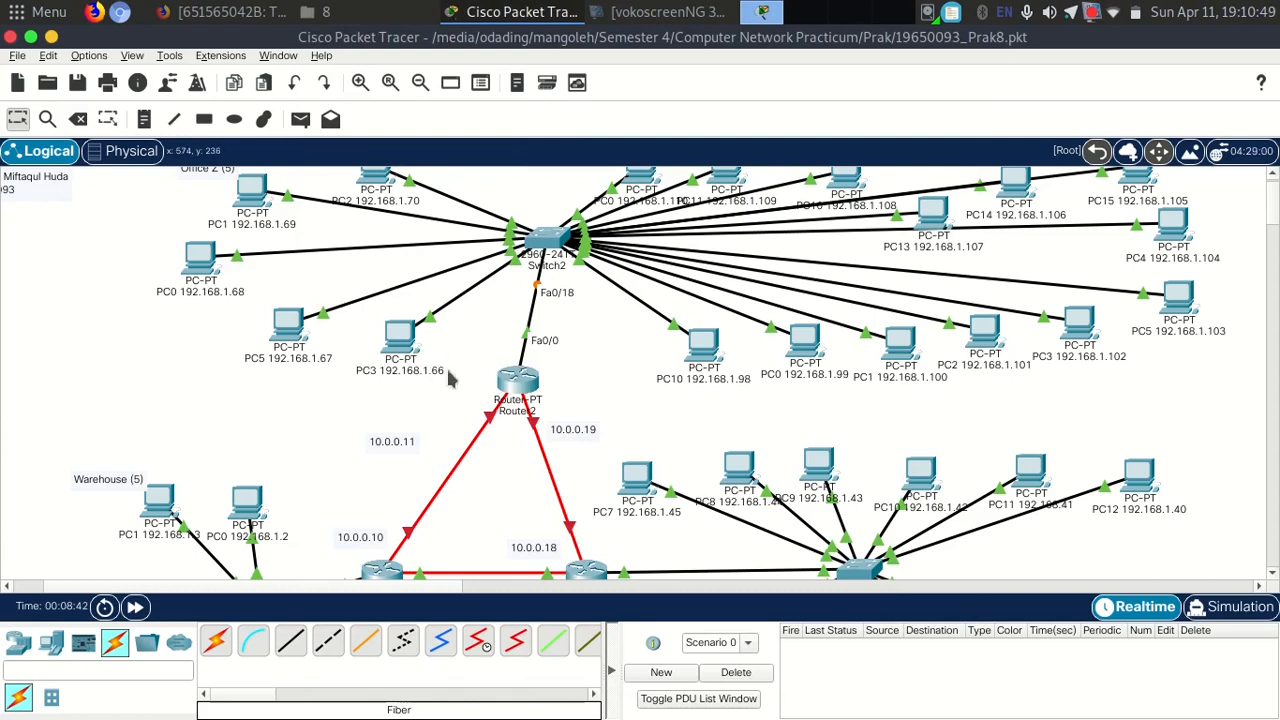
# Check the default gateway in the IP configuration of PC3 192.168.1.66 in Office Z.
pyautogui.click(402, 345)
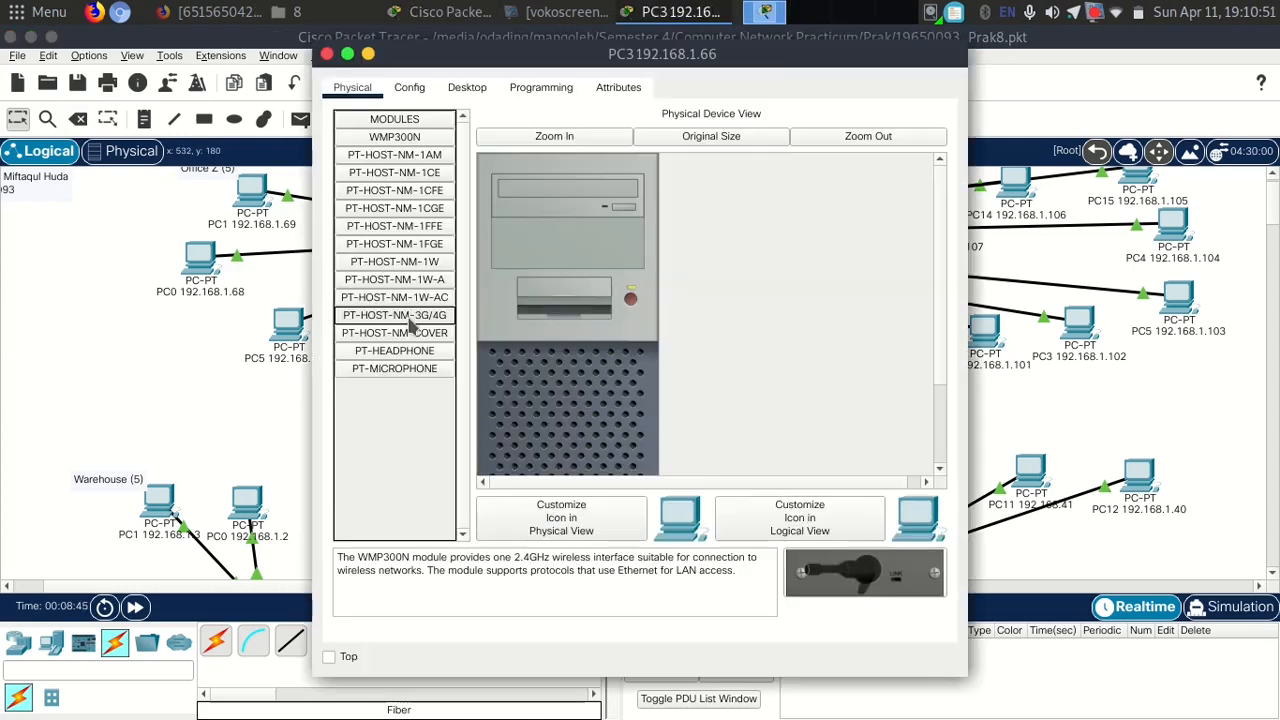
pyautogui.click(412, 92)
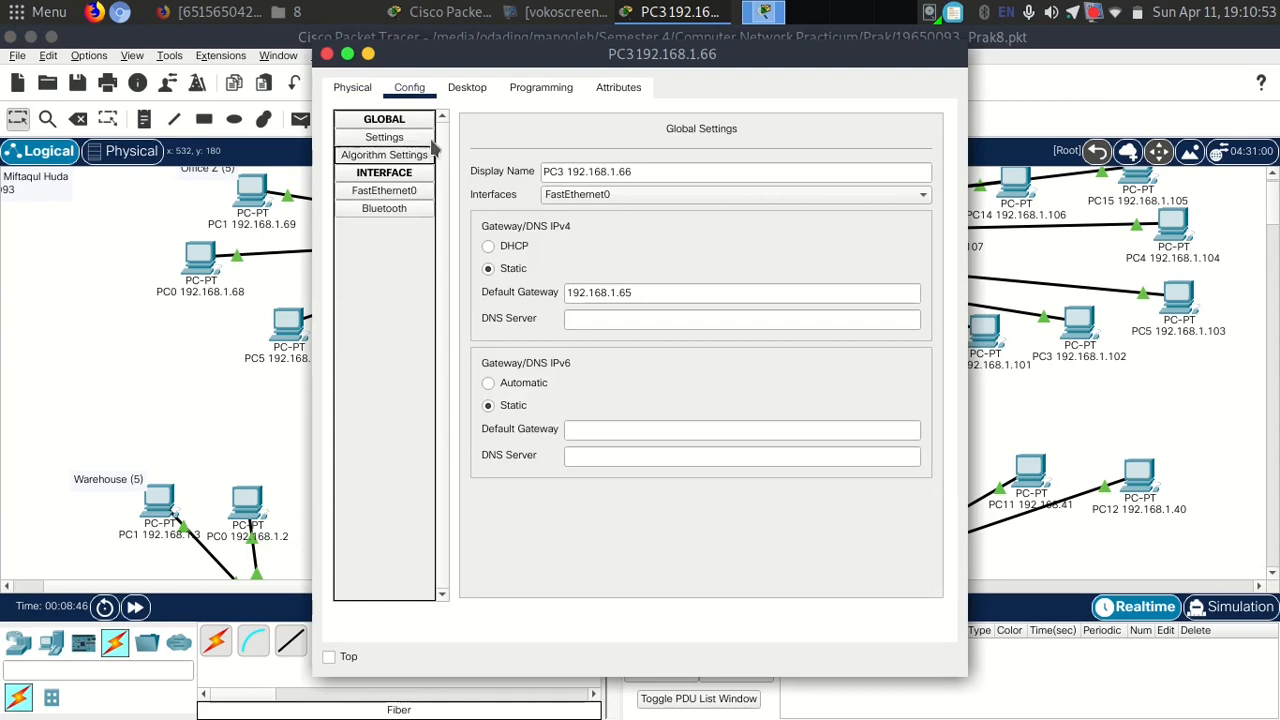
pyautogui.click(462, 92)
pyautogui.click(366, 184)
pyautogui.moveTo(631, 264); pyautogui.dragTo(570, 272)
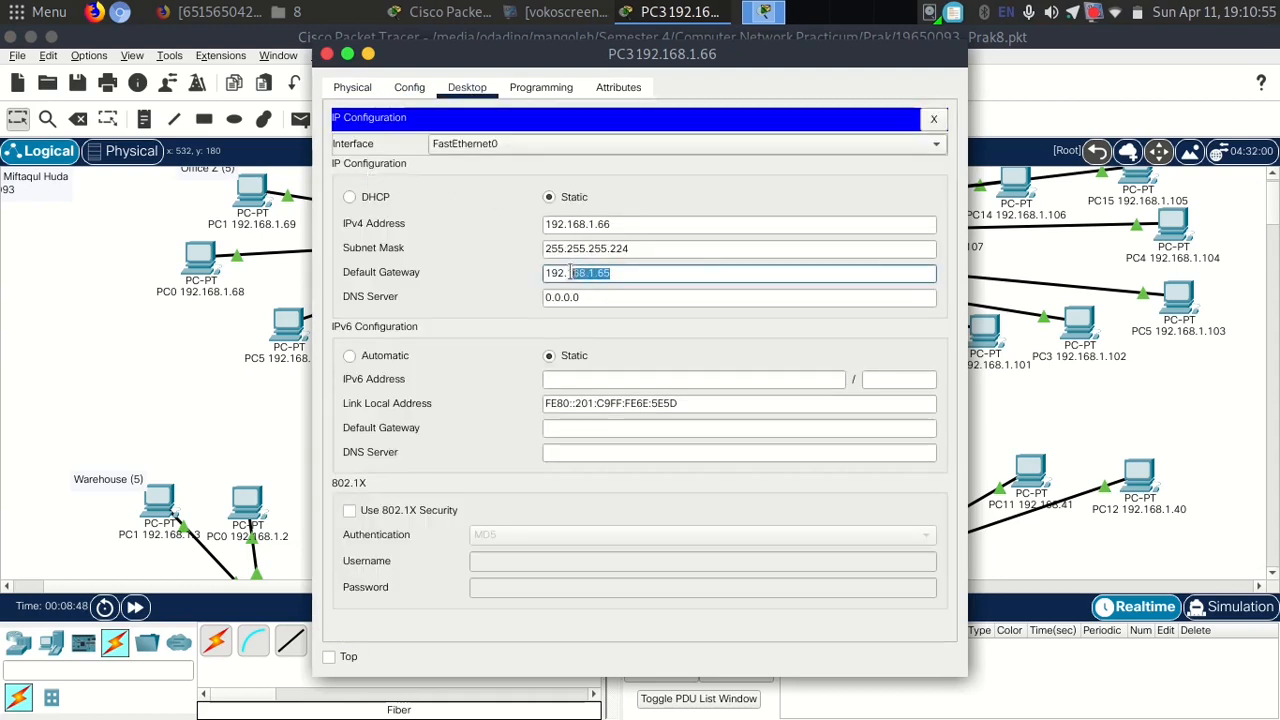
pyautogui.click(327, 53)
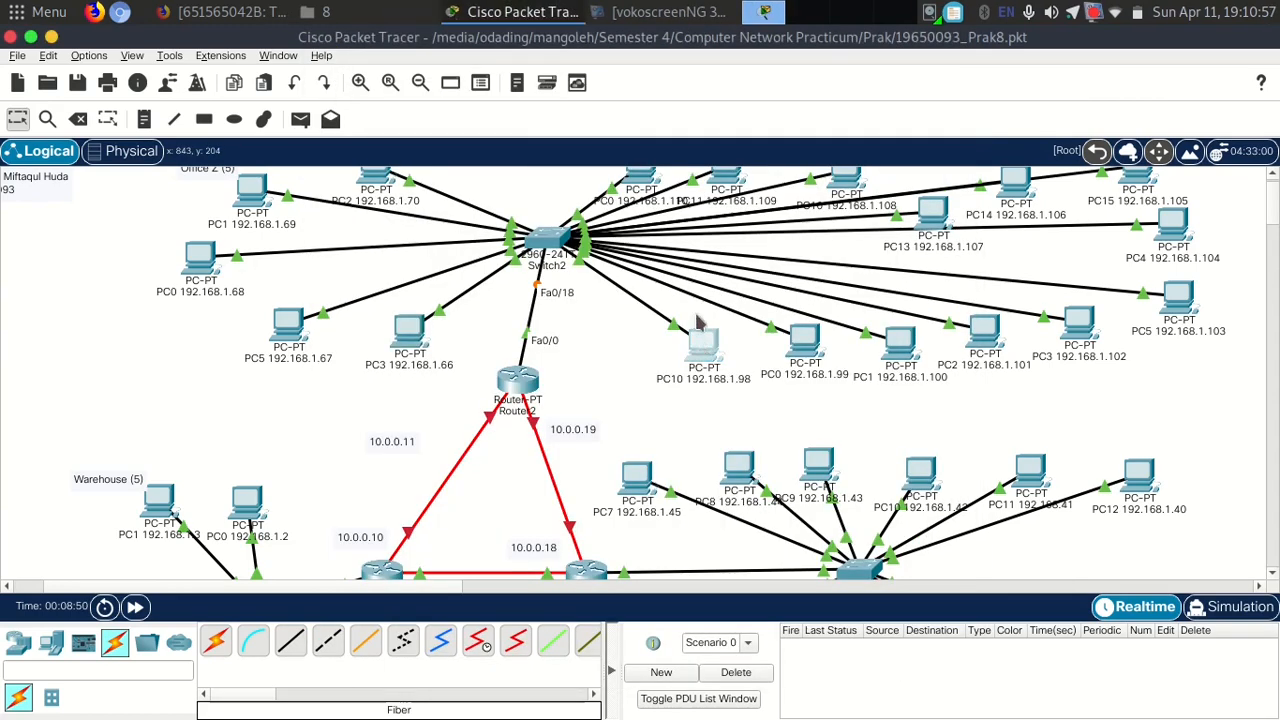
# Check the default gateway in the IP configuration of PC10 192.168.1.98 in Office Y.
pyautogui.click(706, 340)
pyautogui.click(420, 92)
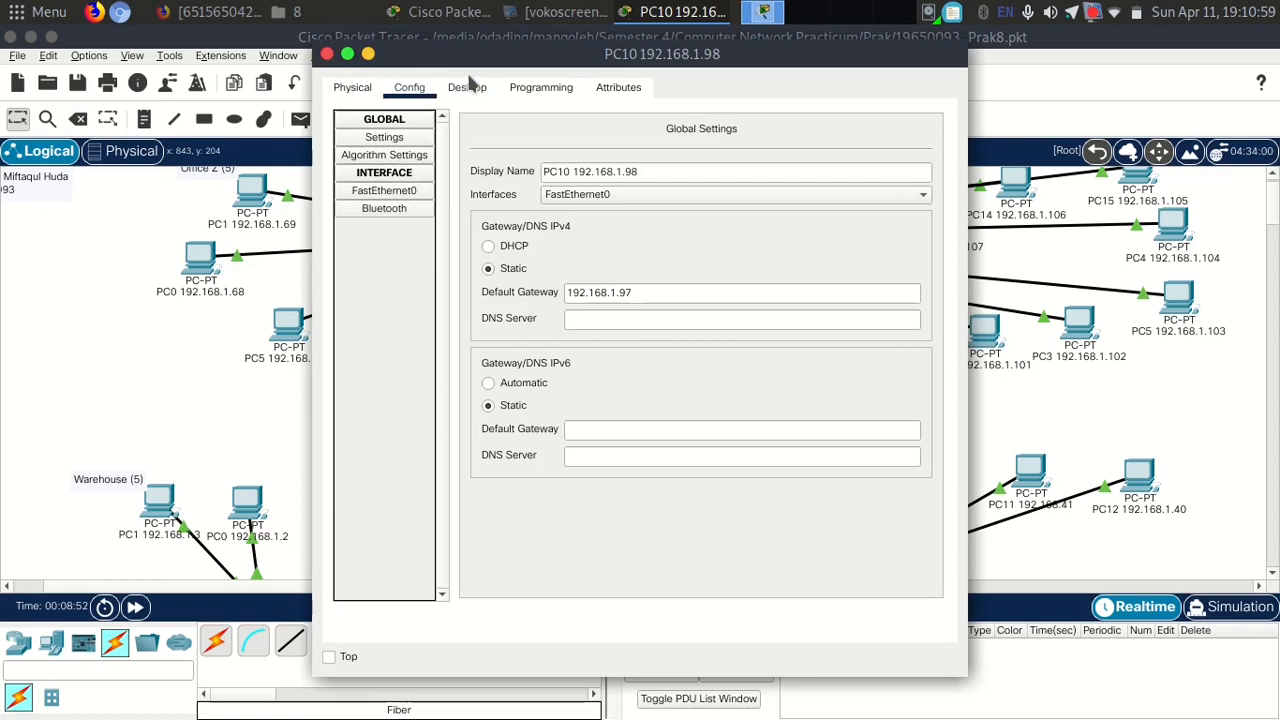
pyautogui.click(470, 90)
pyautogui.click(420, 180)
pyautogui.moveTo(662, 278); pyautogui.dragTo(490, 275)
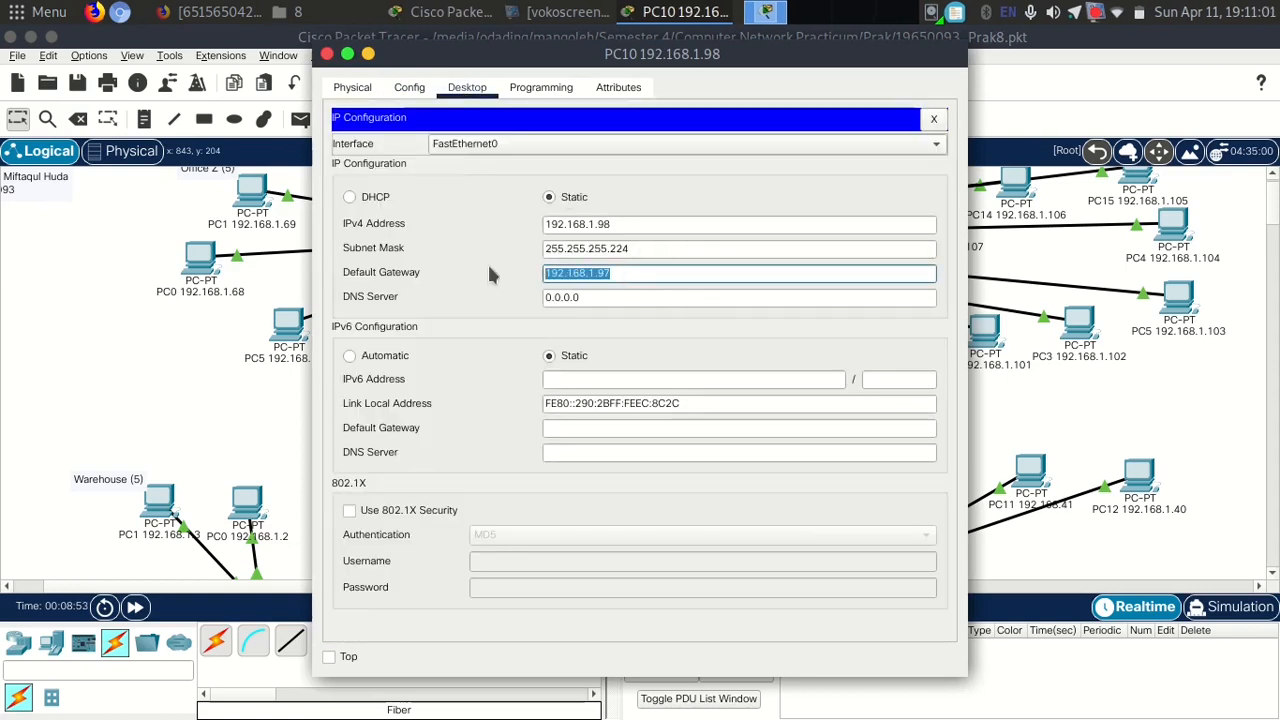
pyautogui.click(327, 53)
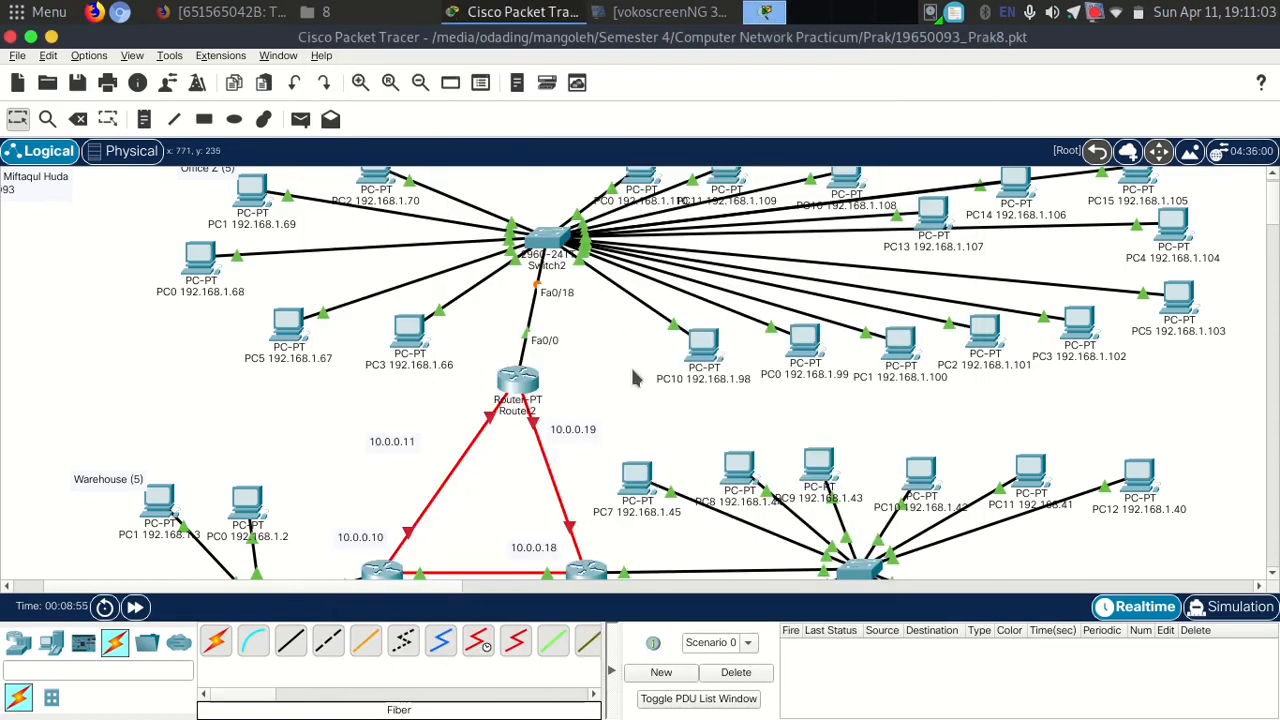
# Assign IPv4 address 192.168.1.65 with subnet mask 255.255.255.0 to the FastEthernet0/0 interface of Router2.
pyautogui.click(518, 379)
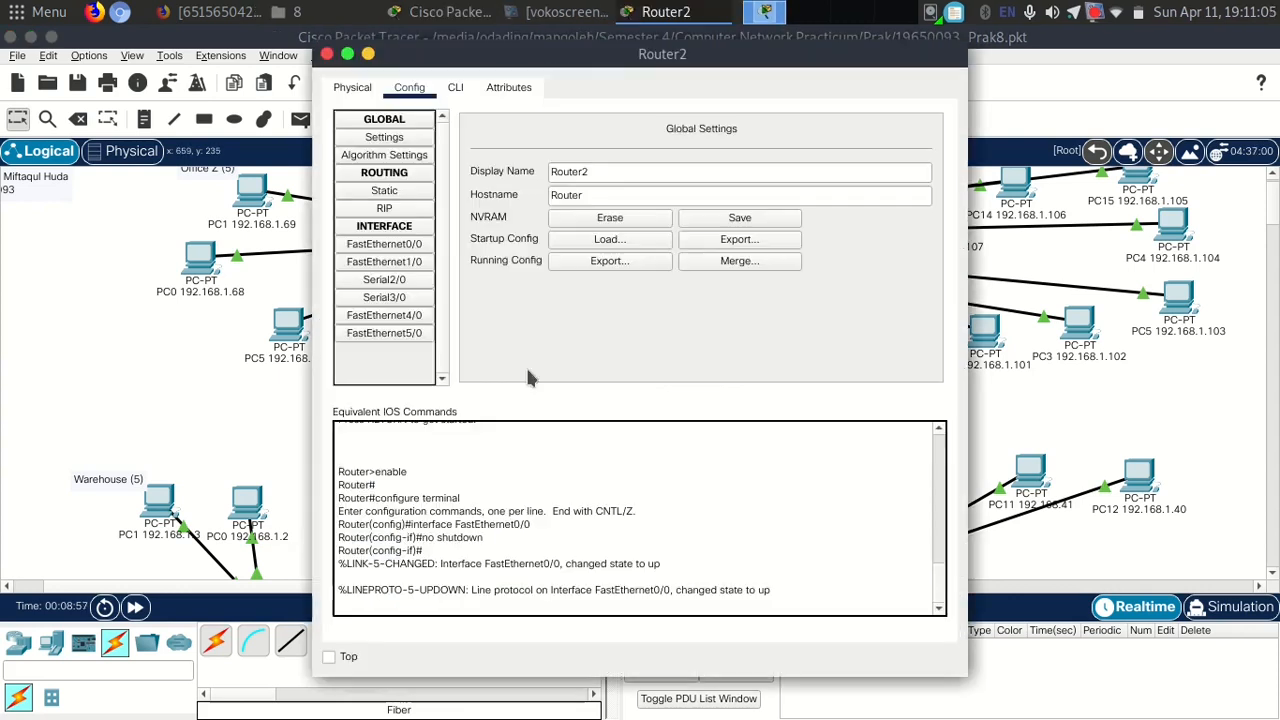
pyautogui.click(390, 245)
pyautogui.click(736, 246)
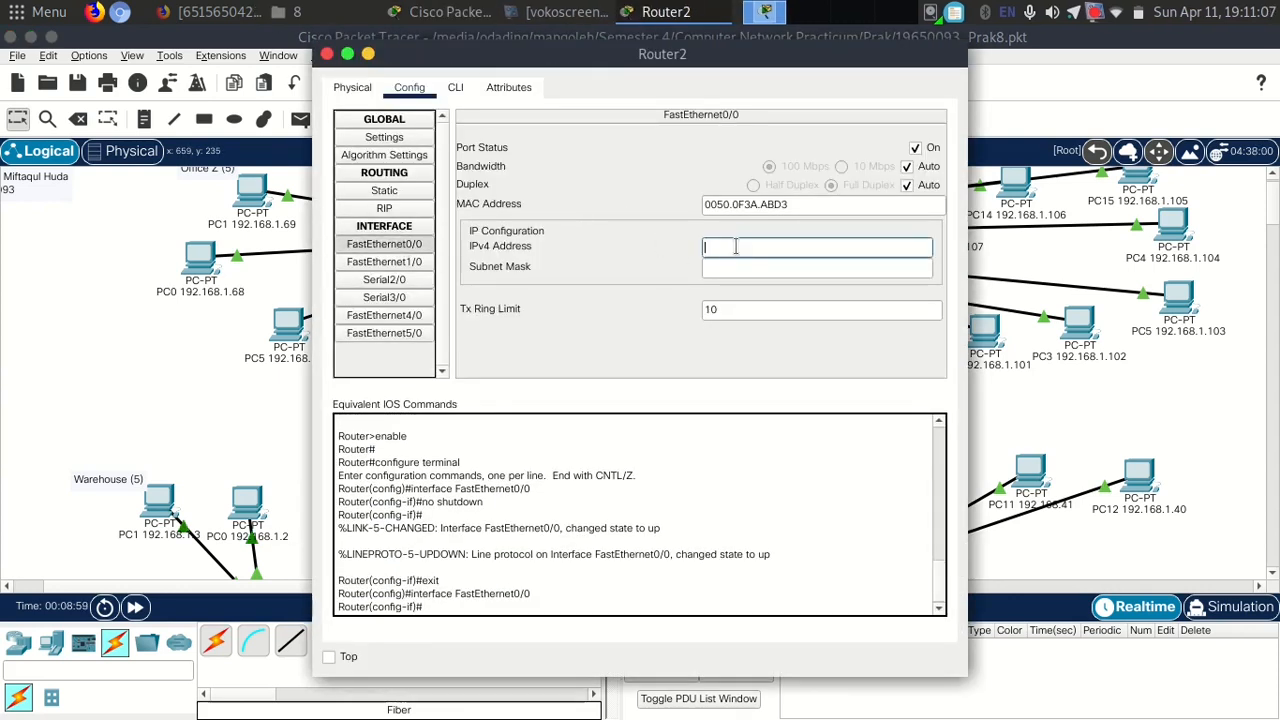
pyautogui.write('192.168.9')
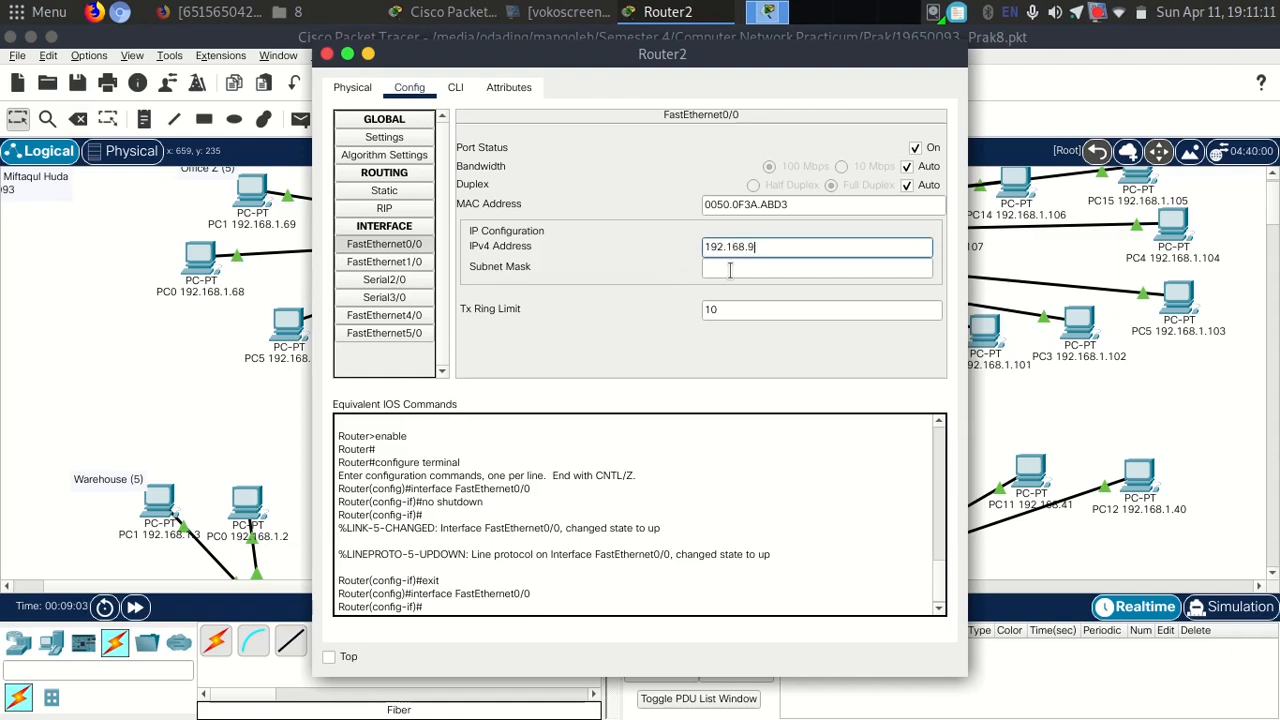
pyautogui.press('BackSpace')
pyautogui.write('68.1.65')
pyautogui.click(737, 270)
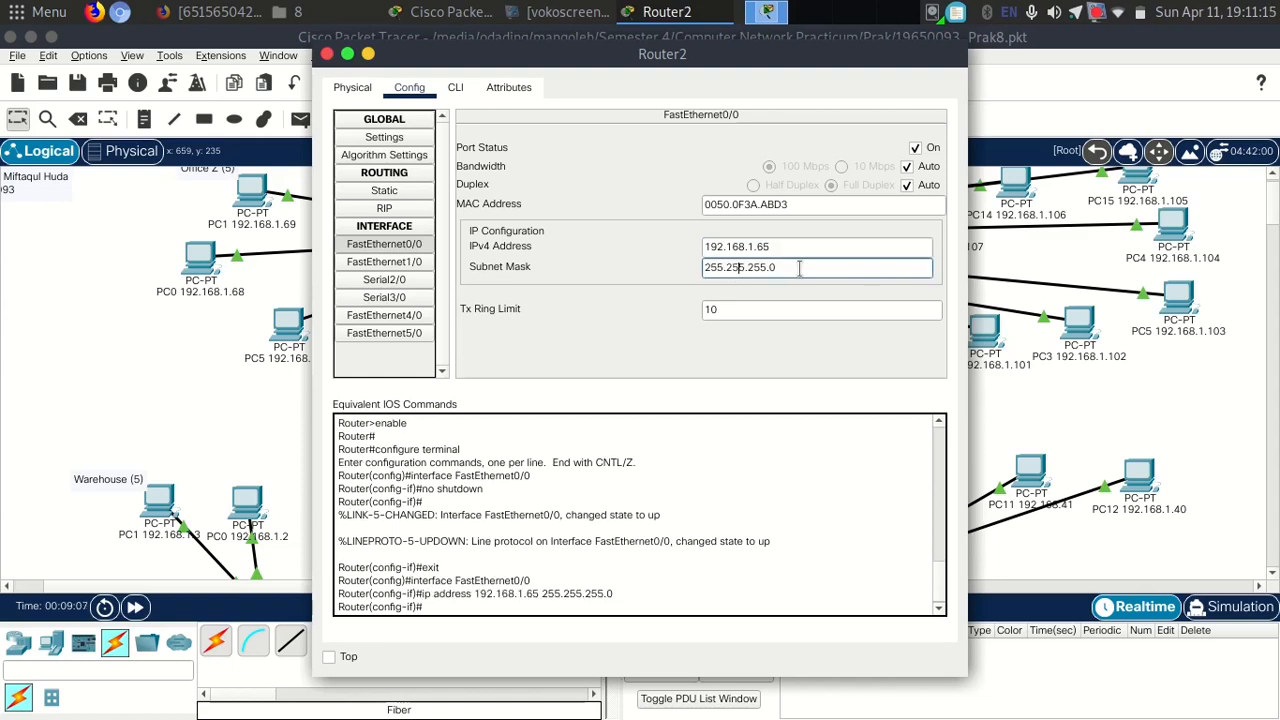
# Try to clear the IP address settings of Router2's FastEthernet0/0 interface.
pyautogui.moveTo(750, 55); pyautogui.dragTo(567, 78)
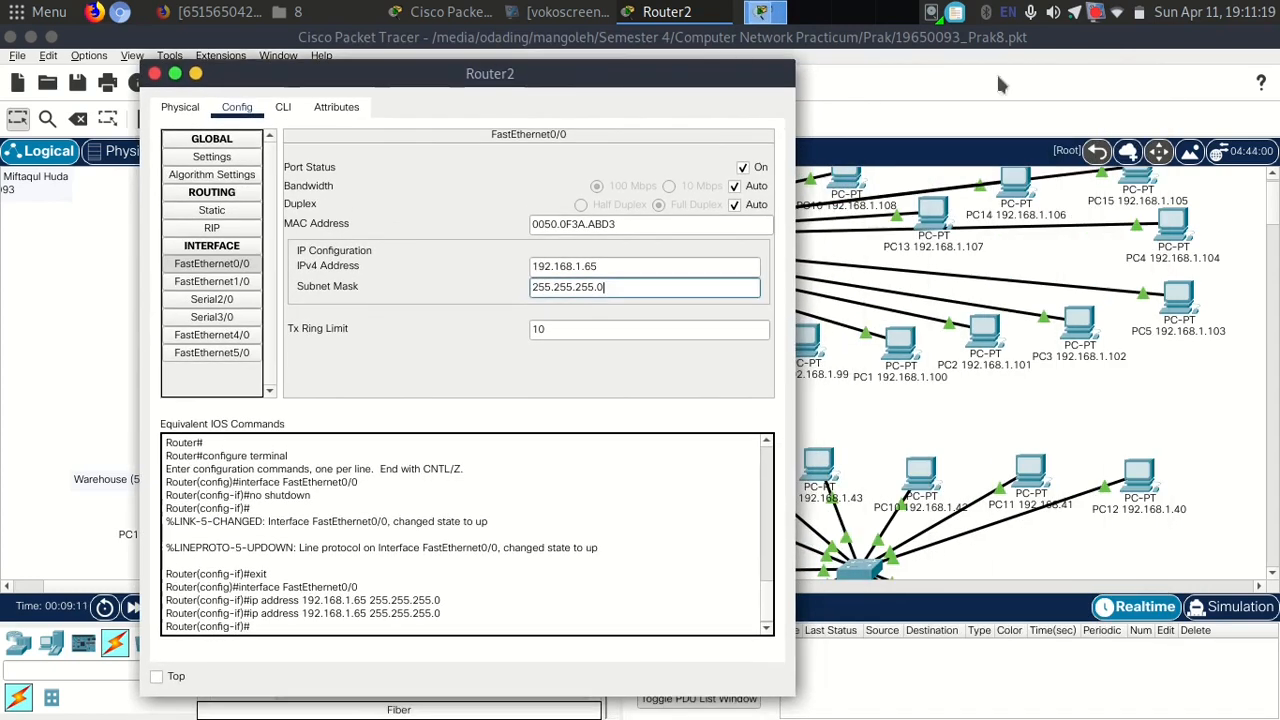
pyautogui.tripleClick(683, 257)
pyautogui.press('BackSpace')
pyautogui.moveTo(386, 74); pyautogui.dragTo(567, 83)
# Exit the FastEthernet0/0 interface configuration in Router2's command line to reach global configuration mode.
pyautogui.click(515, 265)
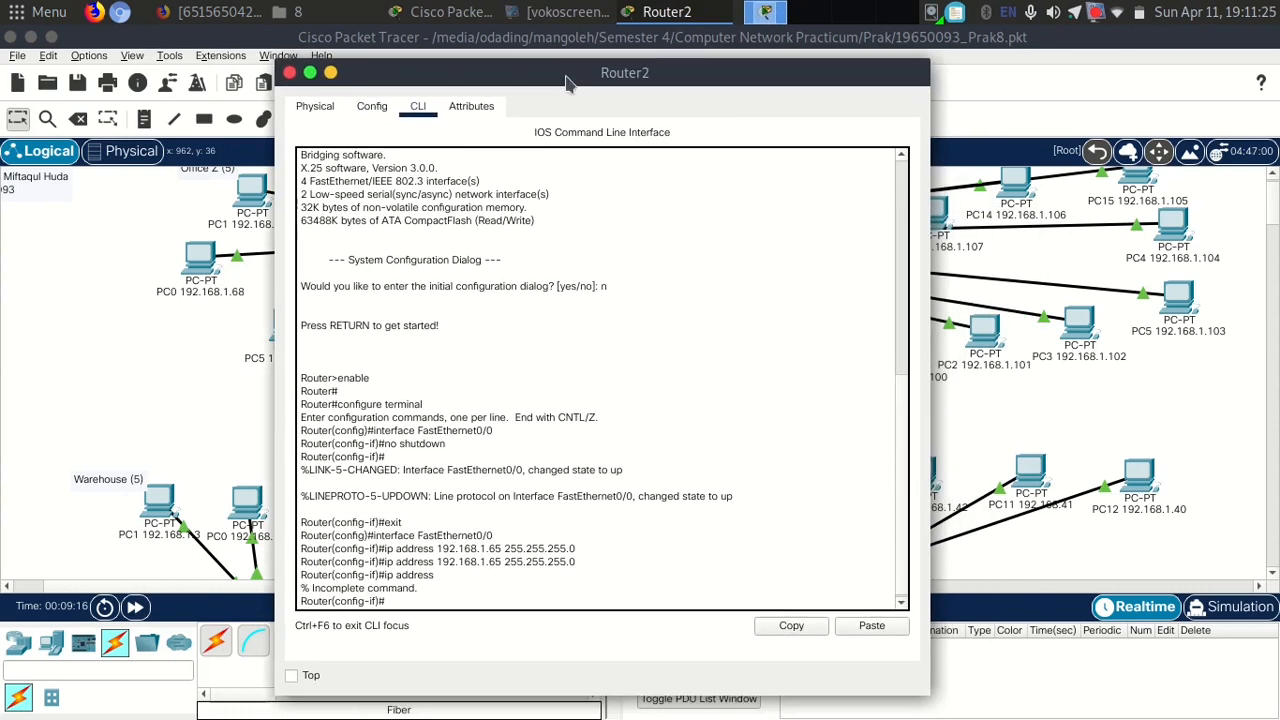
pyautogui.press('Return')
pyautogui.press('Return')
pyautogui.press('Return')
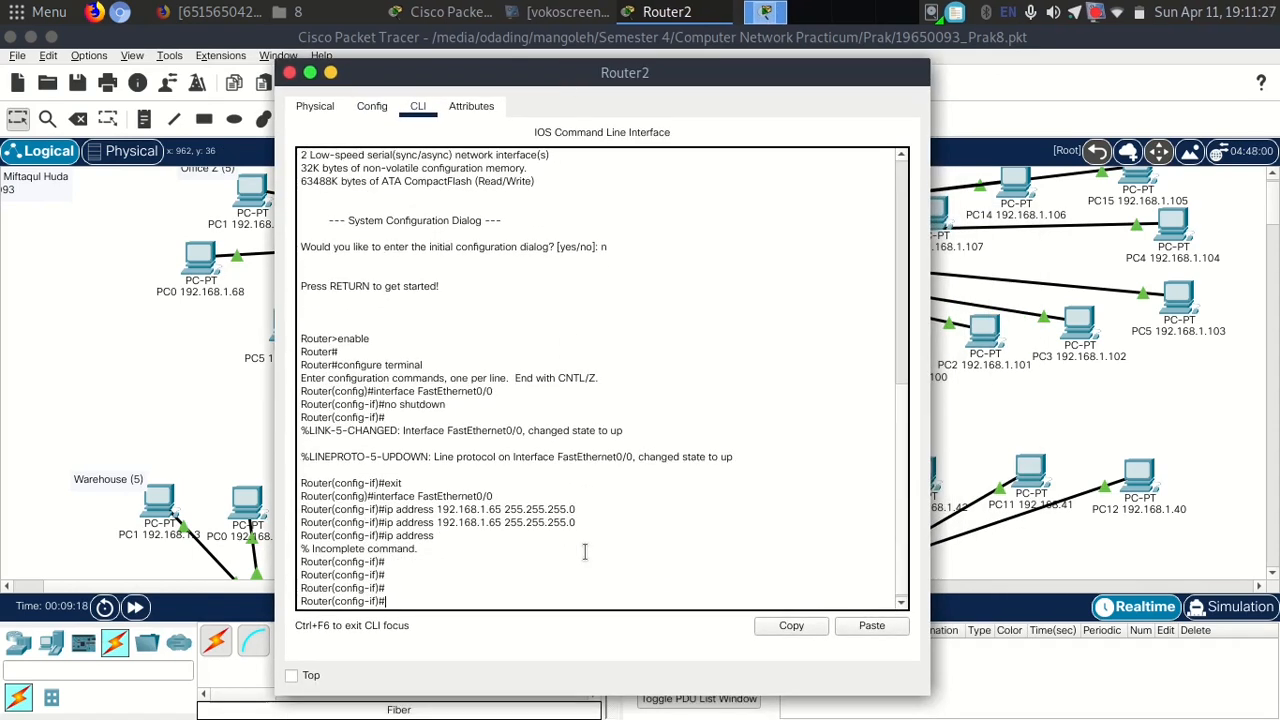
pyautogui.write('ex')
pyautogui.press('Return')
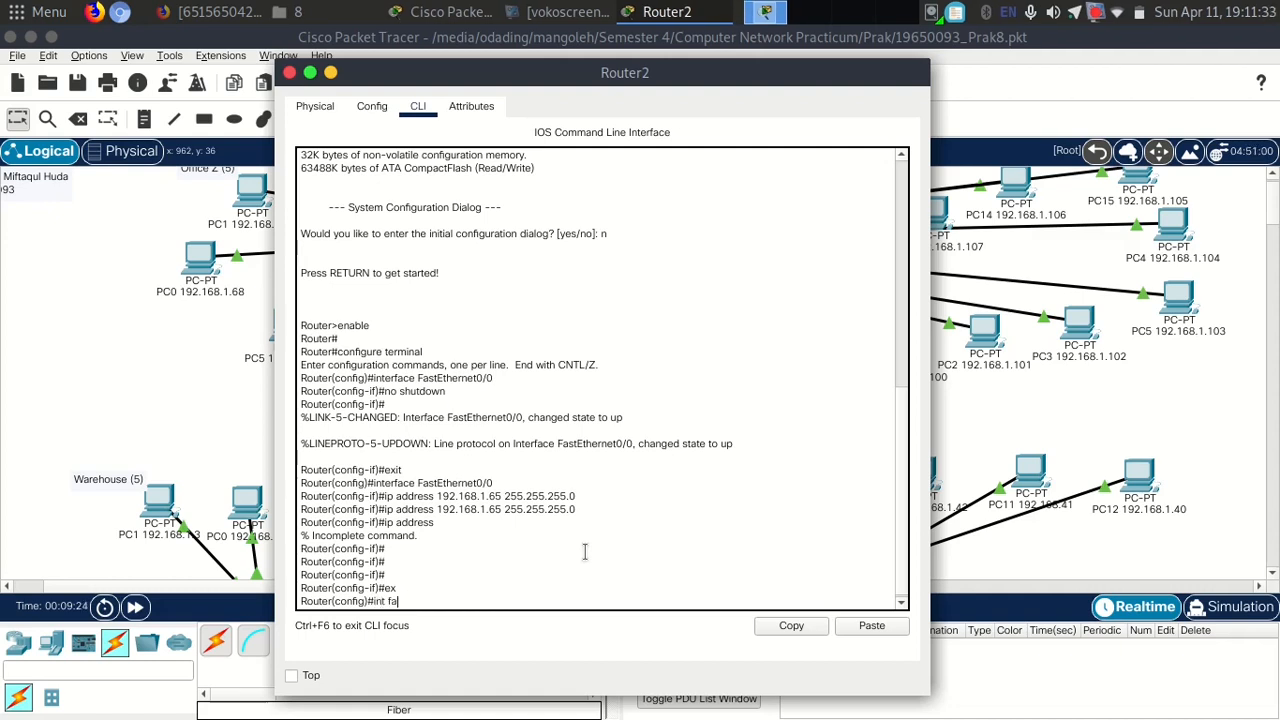
# Check the router port linked to Switch2 and create subinterface f0/0.10 in Router2's command line.
pyautogui.write('fa')
pyautogui.press('BackSpace')
pyautogui.write('0')
pyautogui.moveTo(637, 75); pyautogui.dragTo(1090, 45)
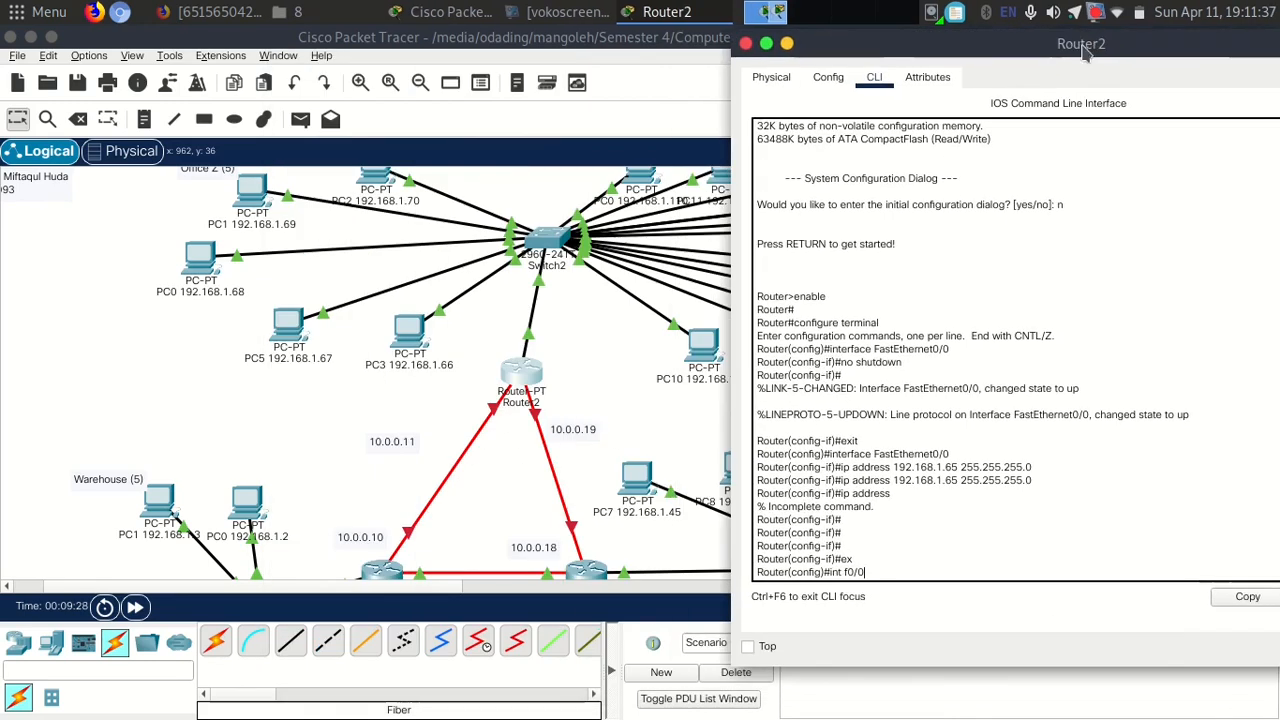
pyautogui.click(562, 345)
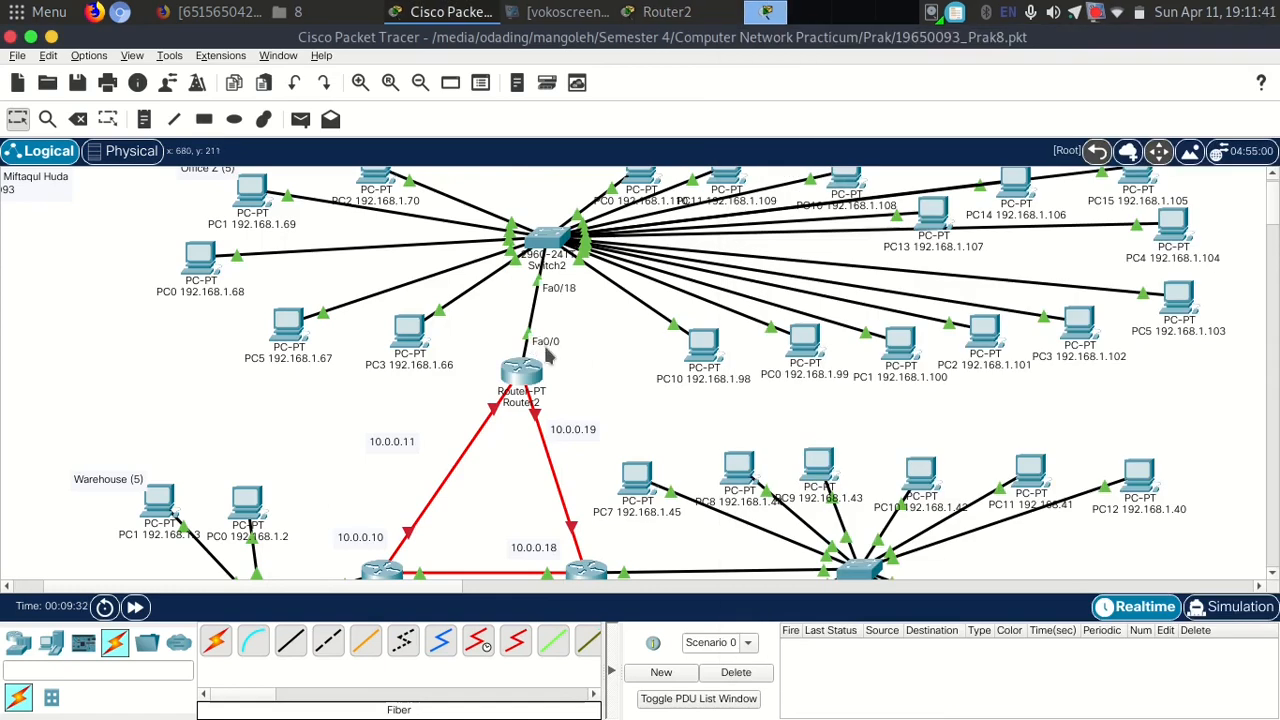
pyautogui.click(666, 11)
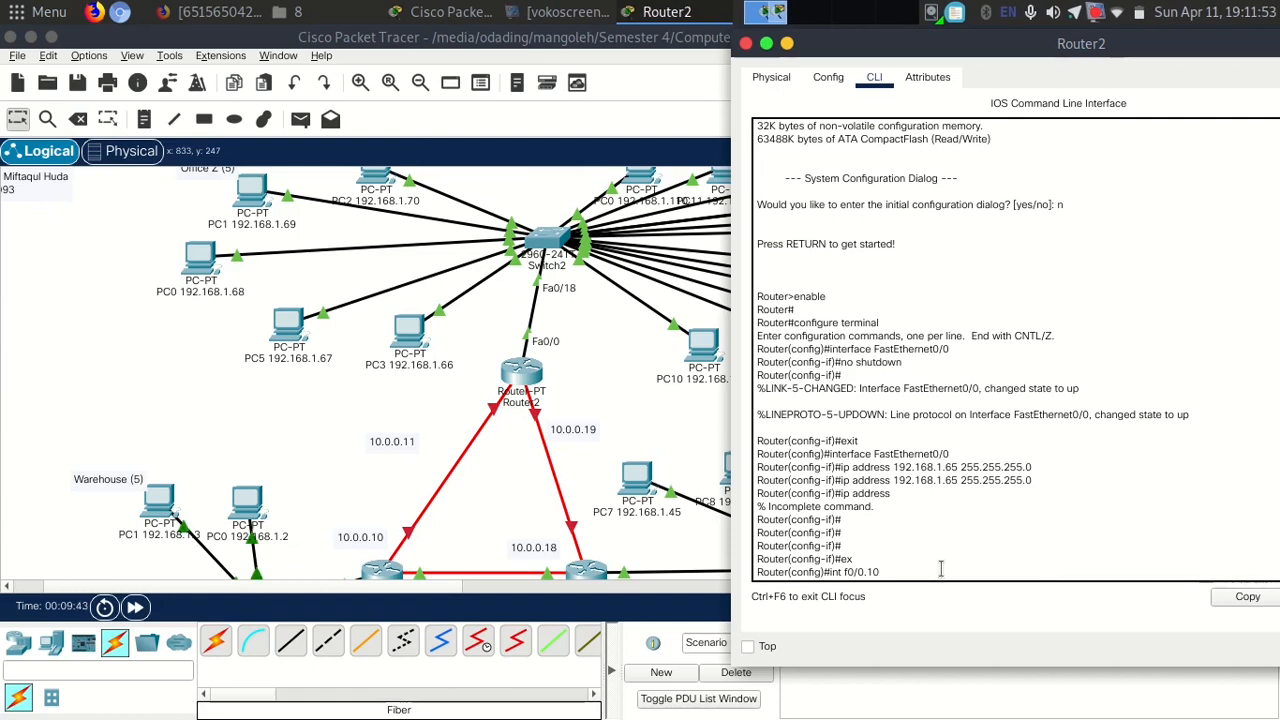
pyautogui.press('Return')
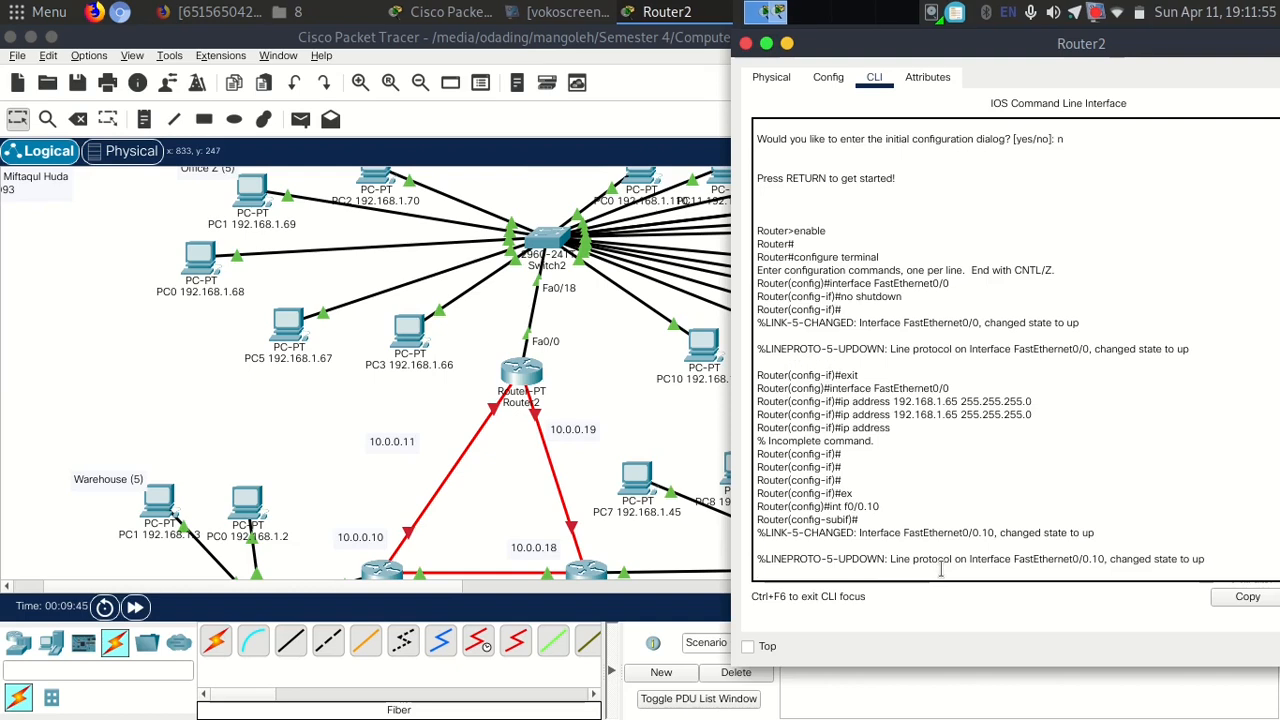
pyautogui.press('Return')
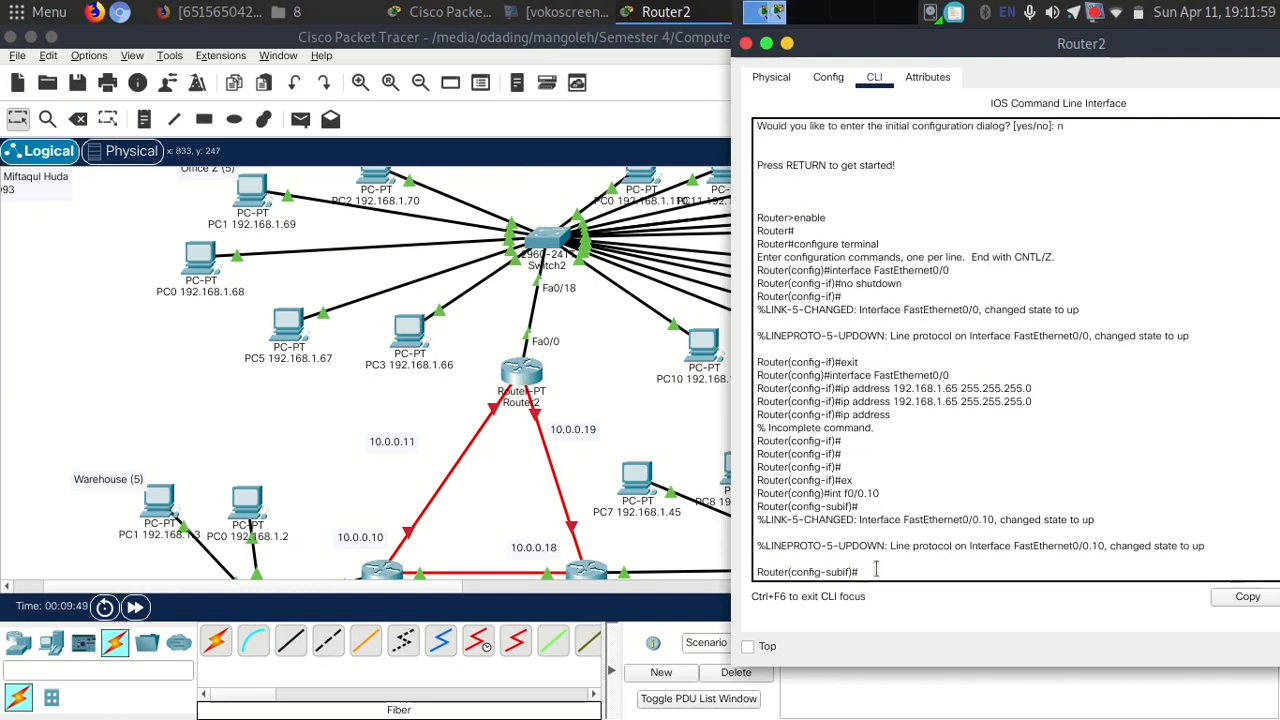
pyautogui.moveTo(1023, 37); pyautogui.dragTo(982, 41)
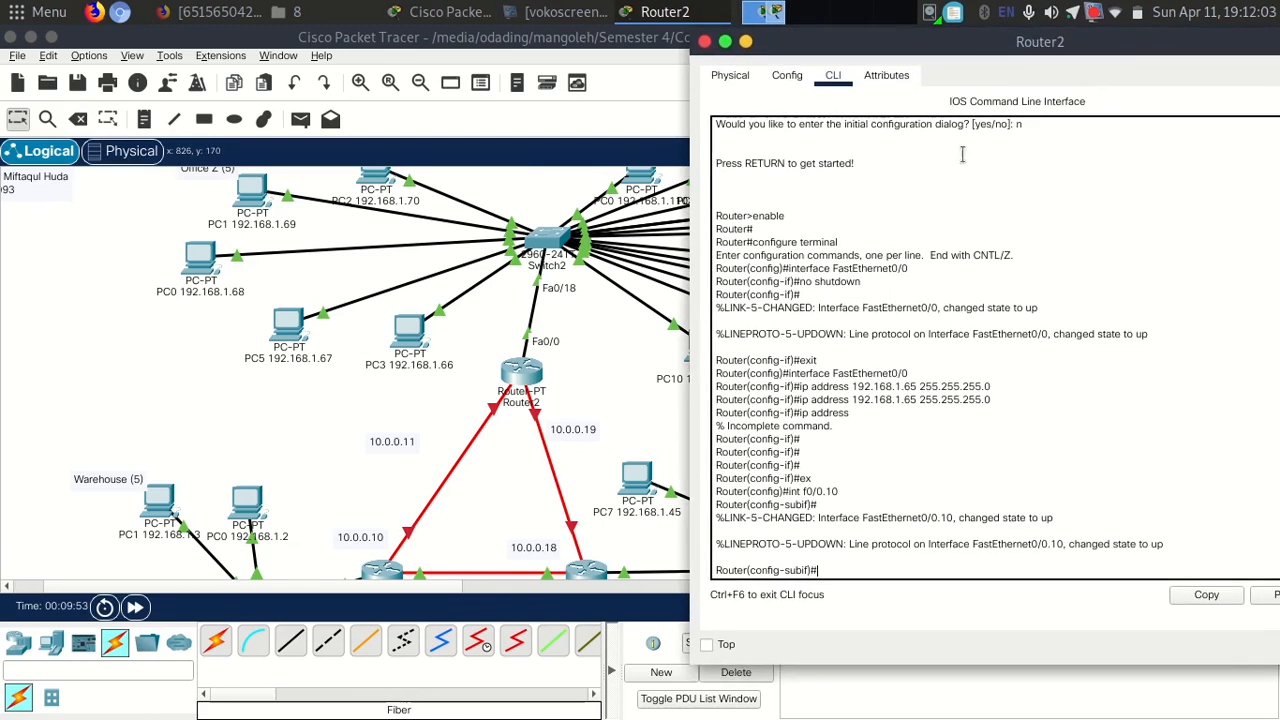
pyautogui.press('Return')
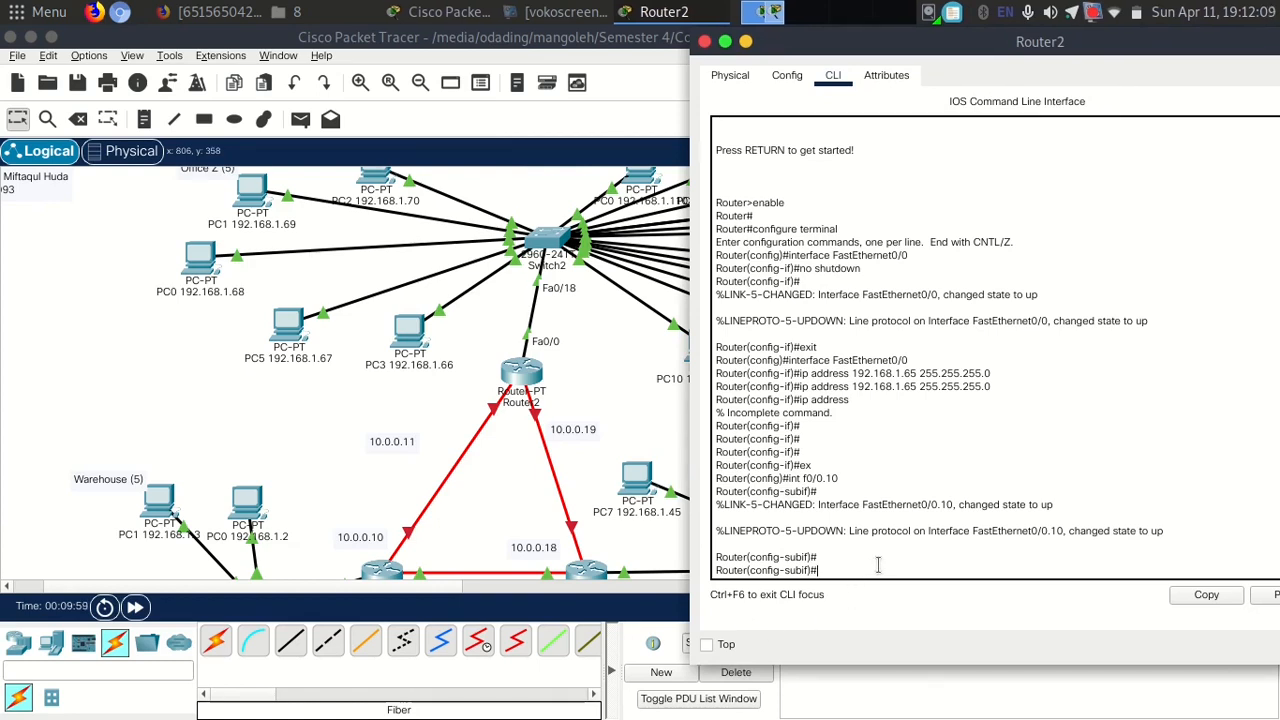
# Shift Switch2 slightly and mark out the Office Z and Office Y computer groups connected to it.
pyautogui.click(548, 240)
pyautogui.moveTo(548, 240); pyautogui.dragTo(545, 245)
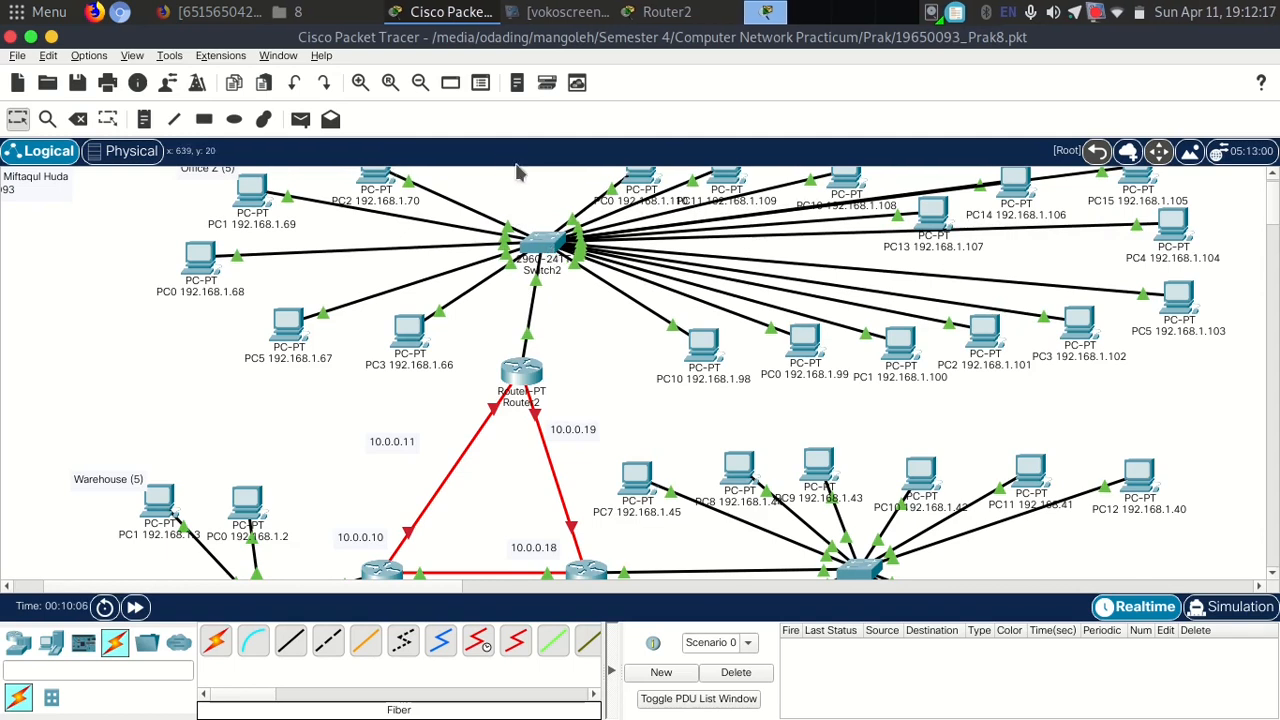
pyautogui.moveTo(512, 175); pyautogui.dragTo(175, 343)
pyautogui.click(537, 246)
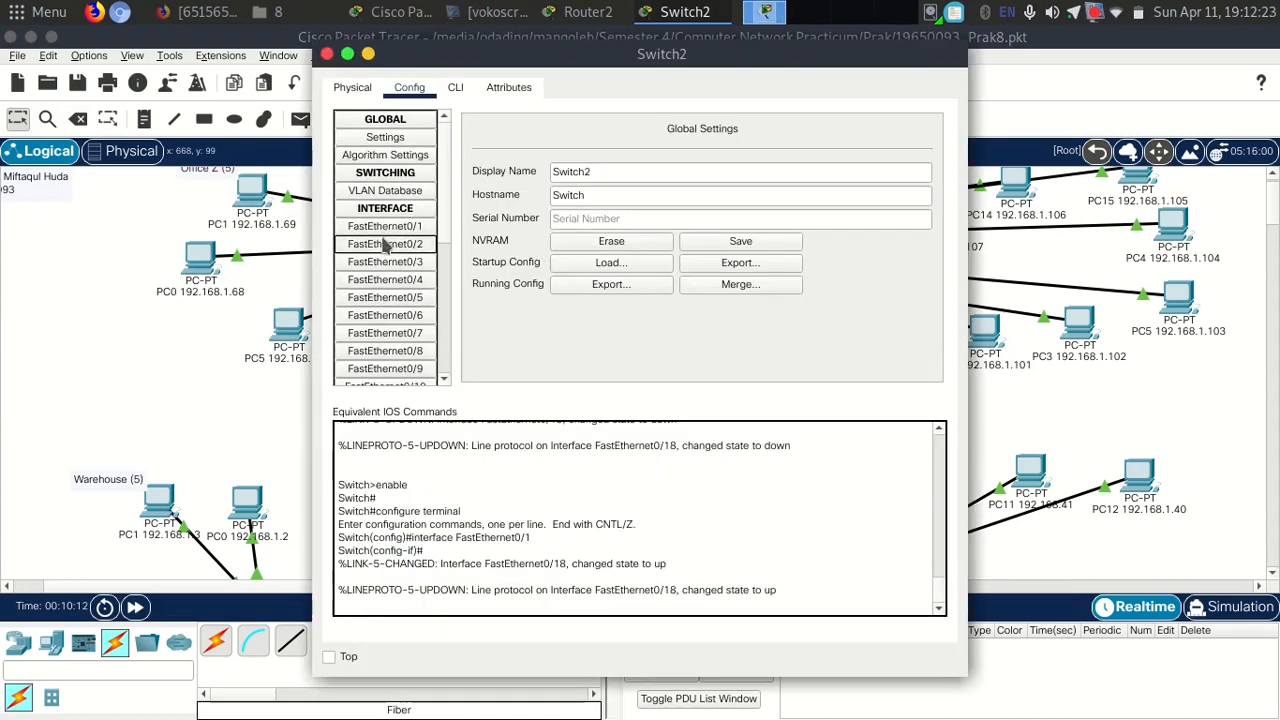
pyautogui.click(327, 54)
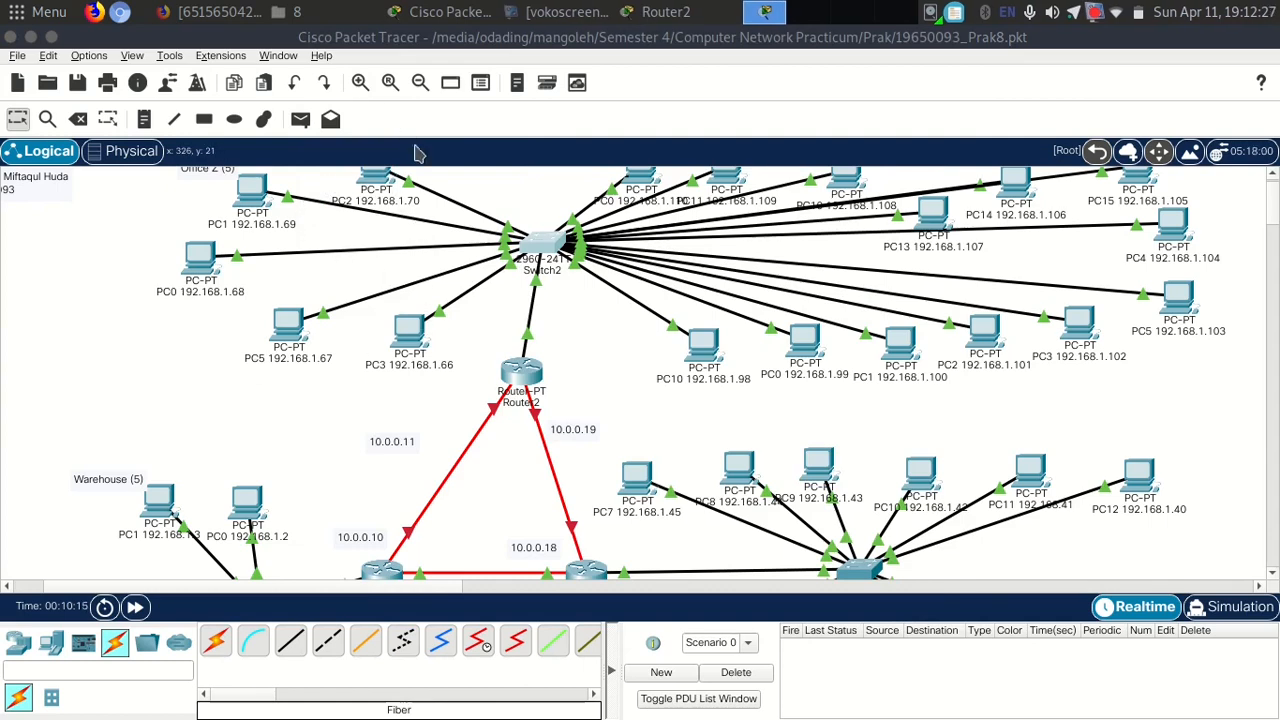
pyautogui.moveTo(581, 188); pyautogui.dragTo(1208, 355)
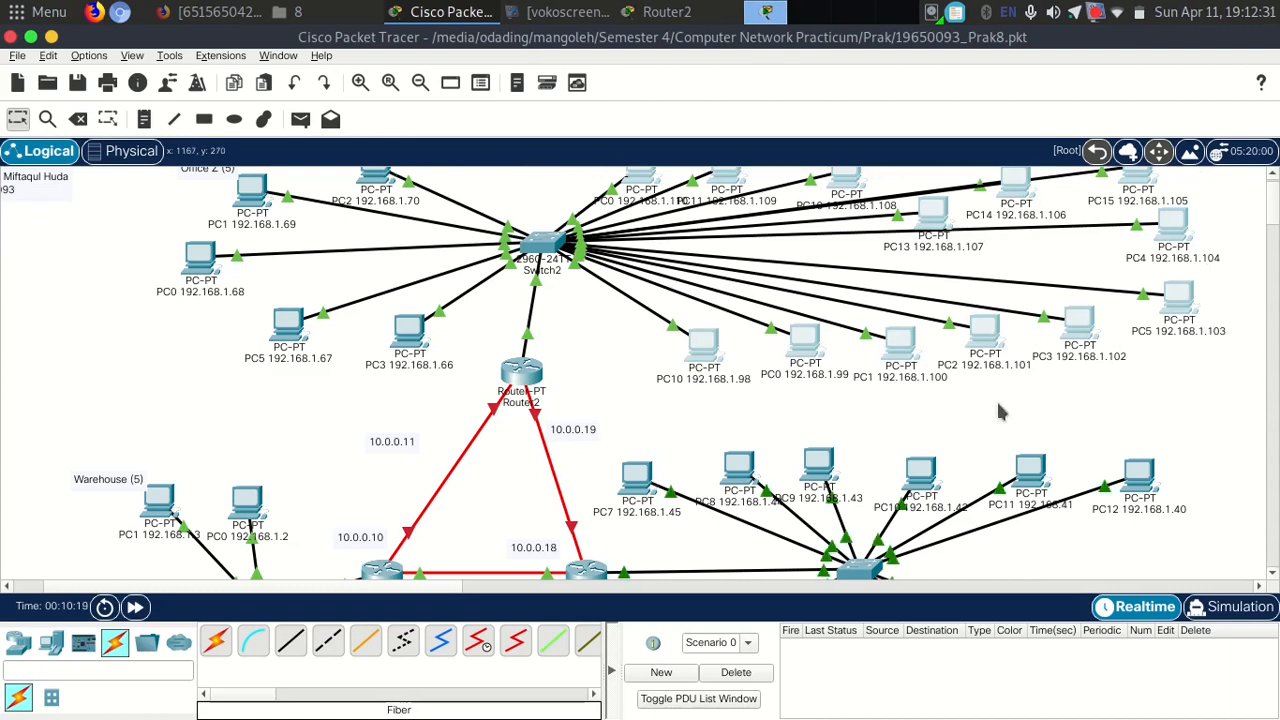
pyautogui.click(618, 370)
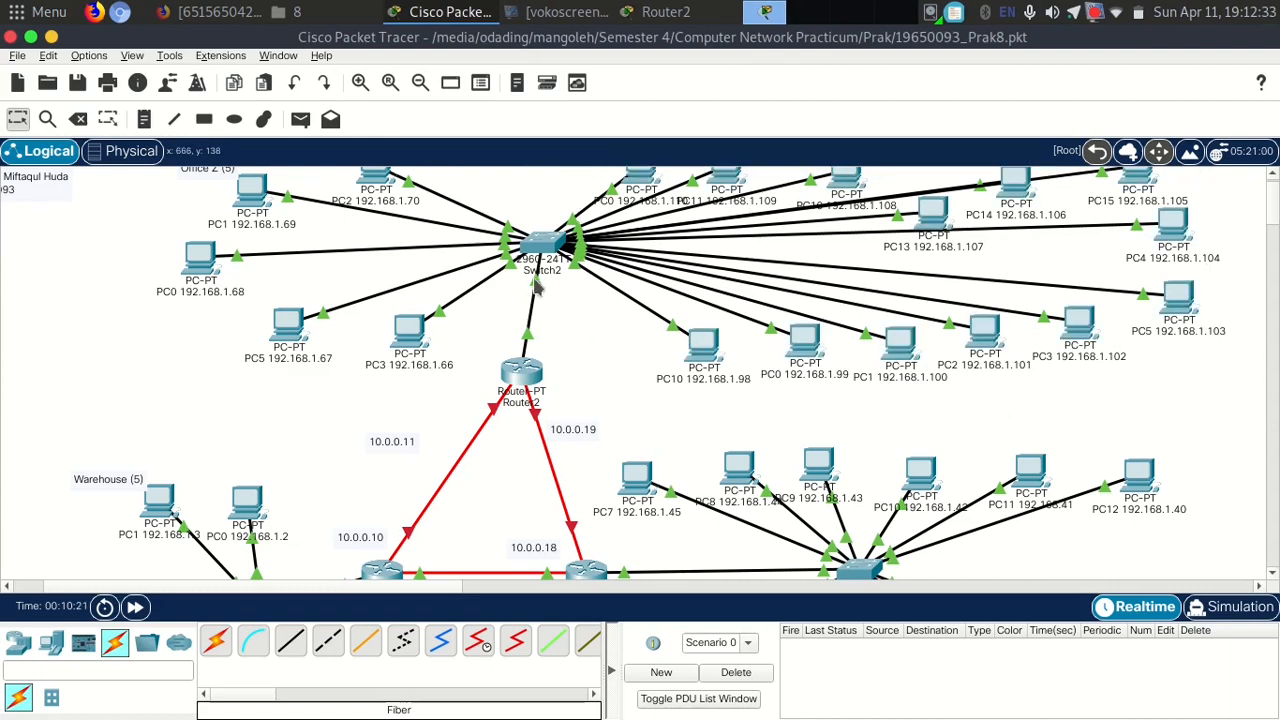
# Check the port mode and VLAN range of Switch2's FastEthernet0/18, the port linked to Router2.
pyautogui.moveTo(537, 290)
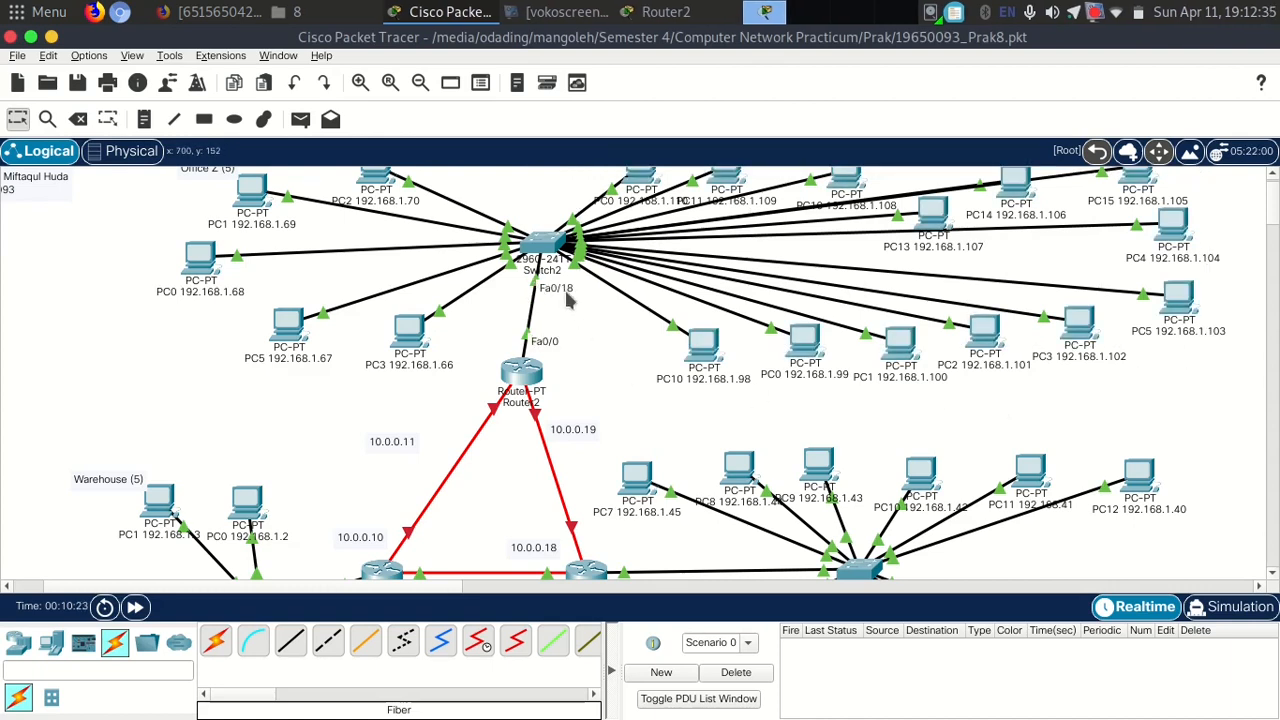
pyautogui.click(543, 243)
pyautogui.scroll(-5, 430, 305)
pyautogui.click(420, 285)
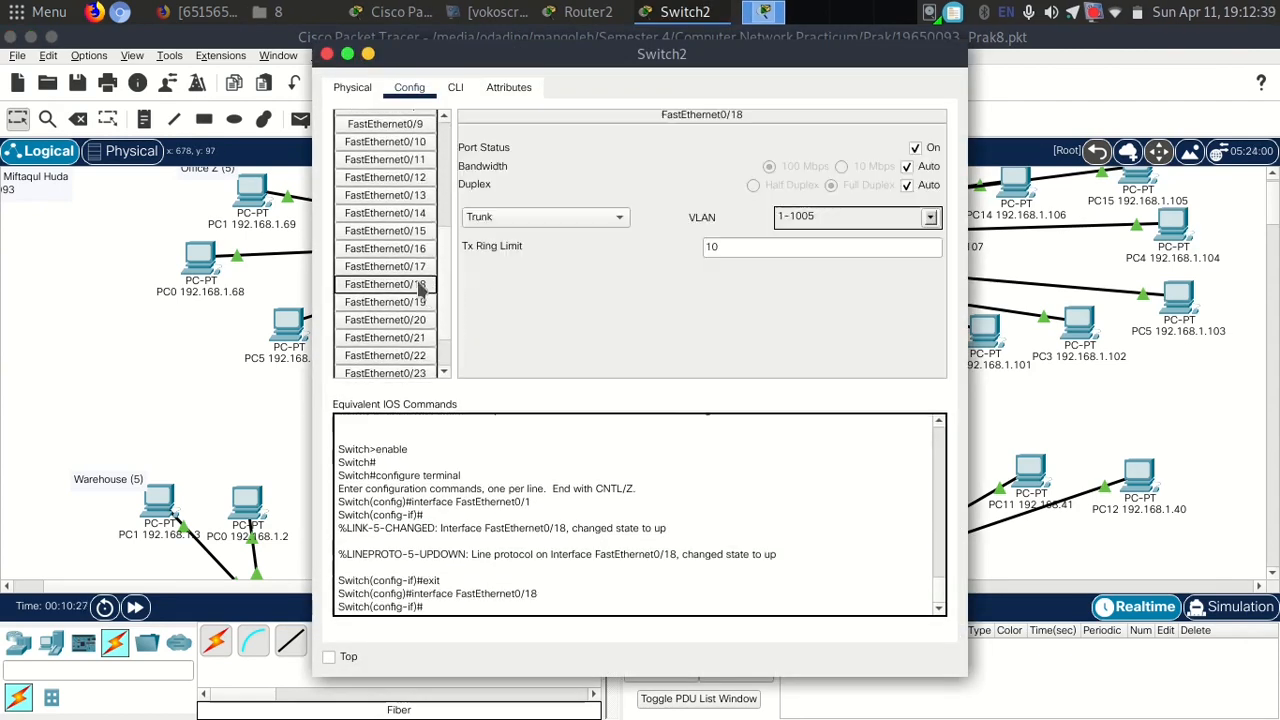
pyautogui.click(517, 222)
pyautogui.click(535, 210)
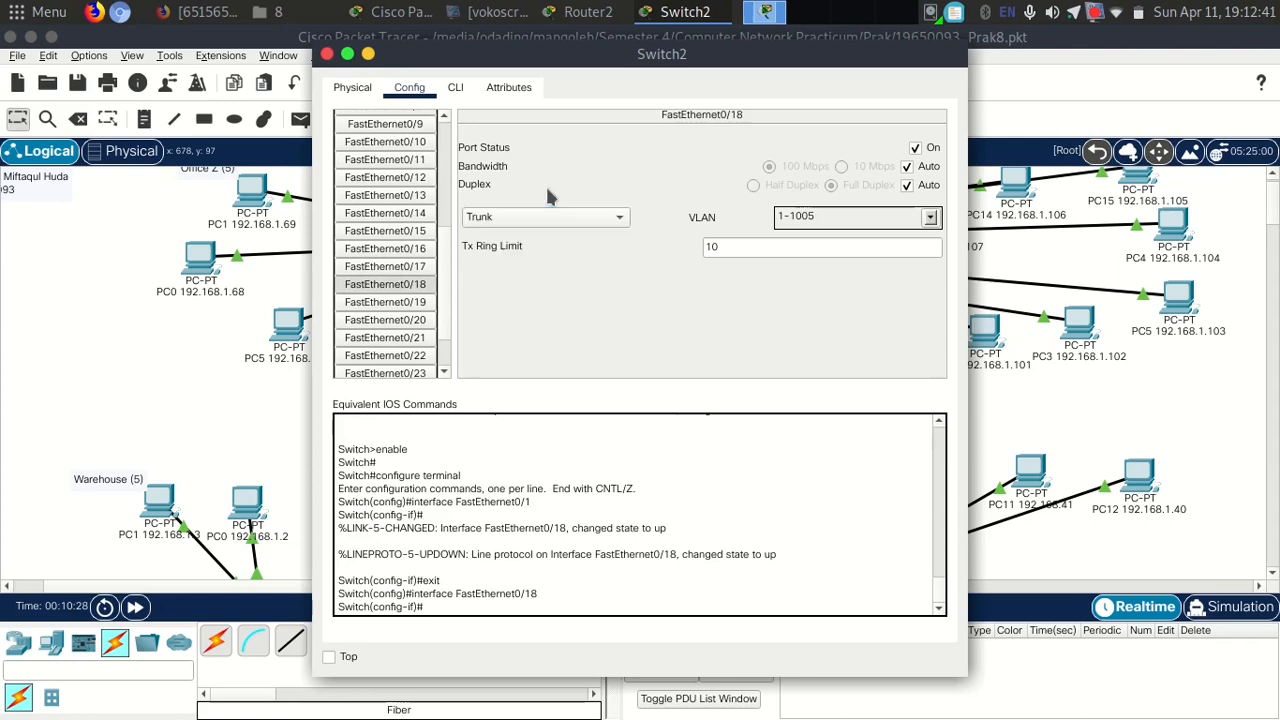
pyautogui.click(327, 54)
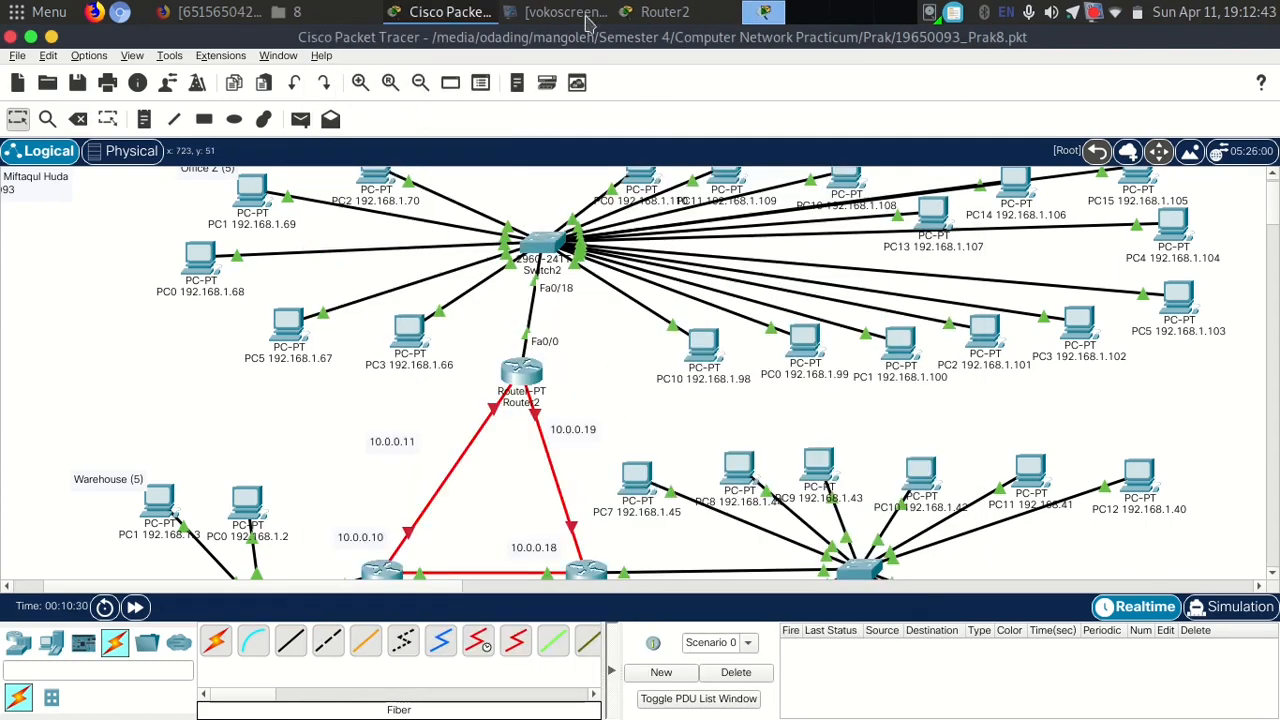
# Set dot1Q encapsulation for VLAN 10 on Router2's f0/0.10 subinterface from the command line.
pyautogui.click(685, 13)
pyautogui.moveTo(1022, 43); pyautogui.dragTo(980, 42)
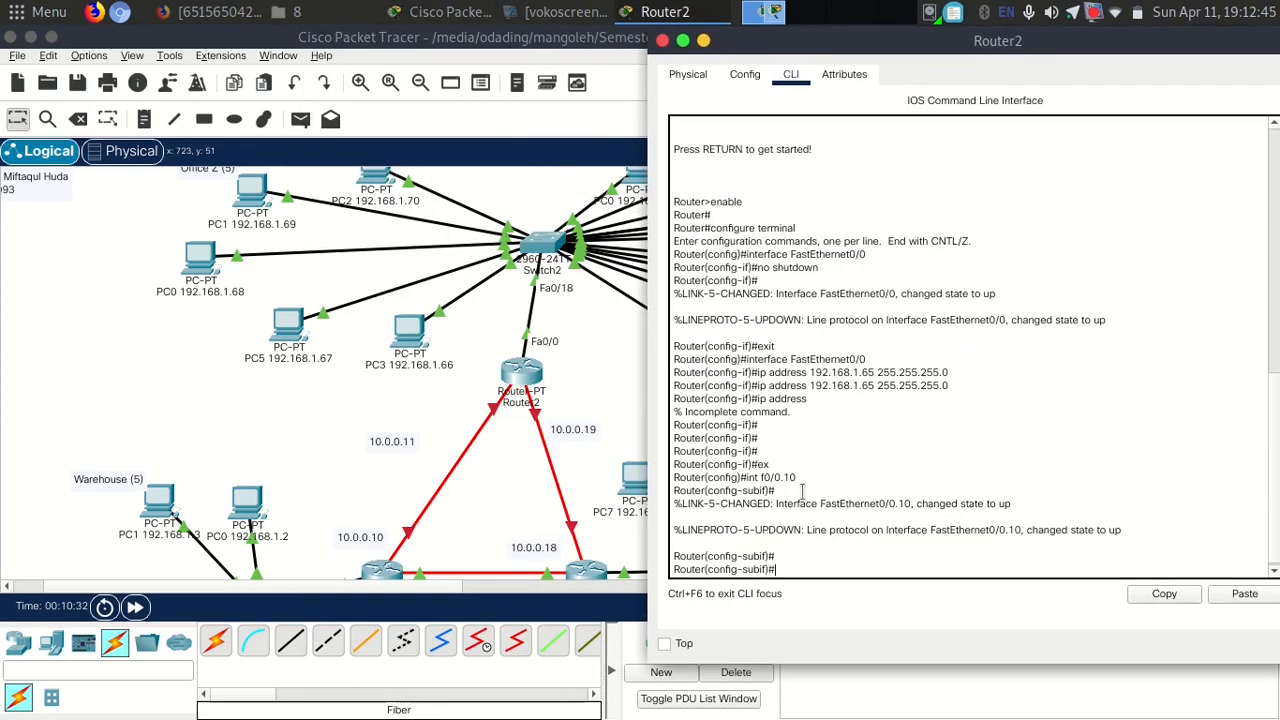
pyautogui.press('Return')
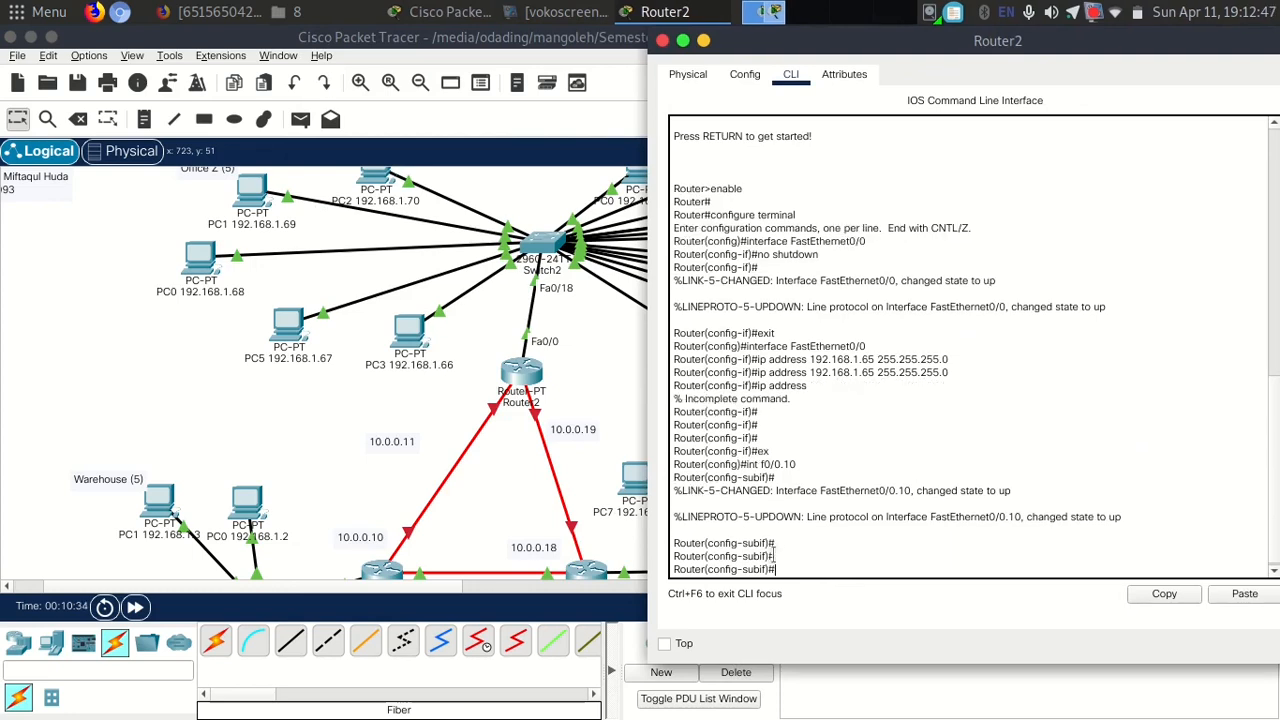
pyautogui.moveTo(888, 50); pyautogui.dragTo(951, 54)
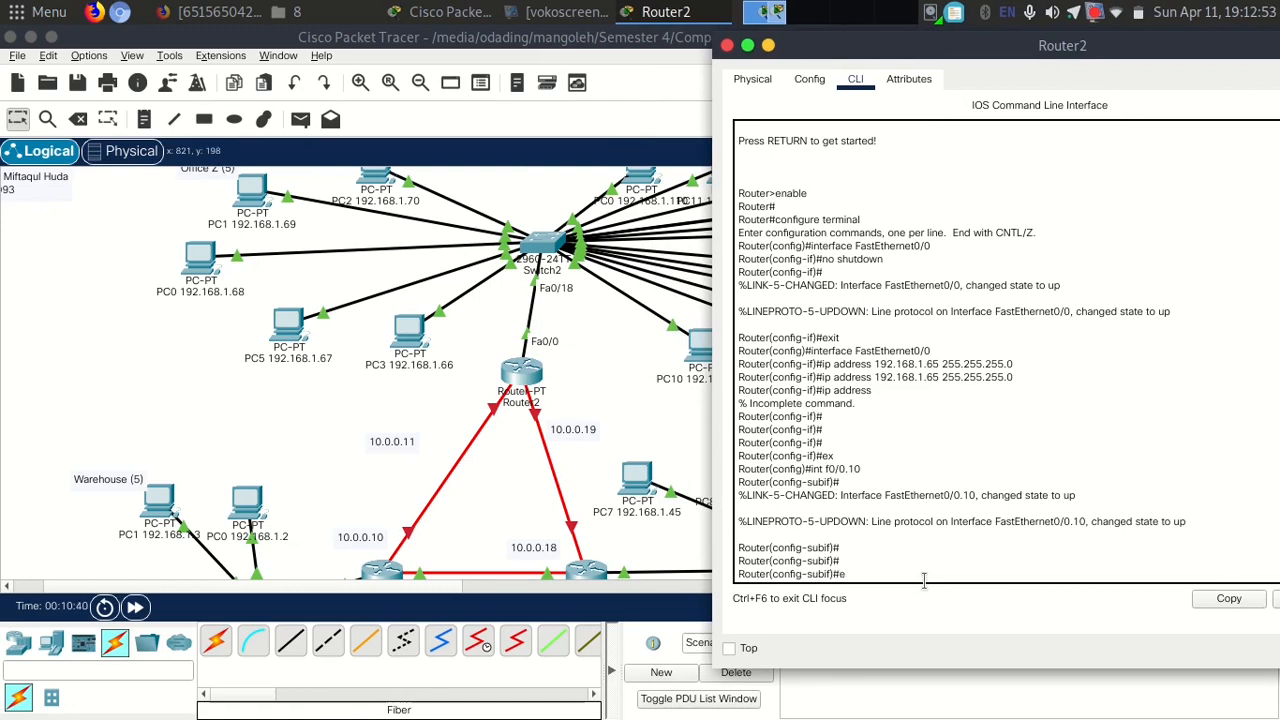
pyautogui.write('nca')
pyautogui.press('Tab')
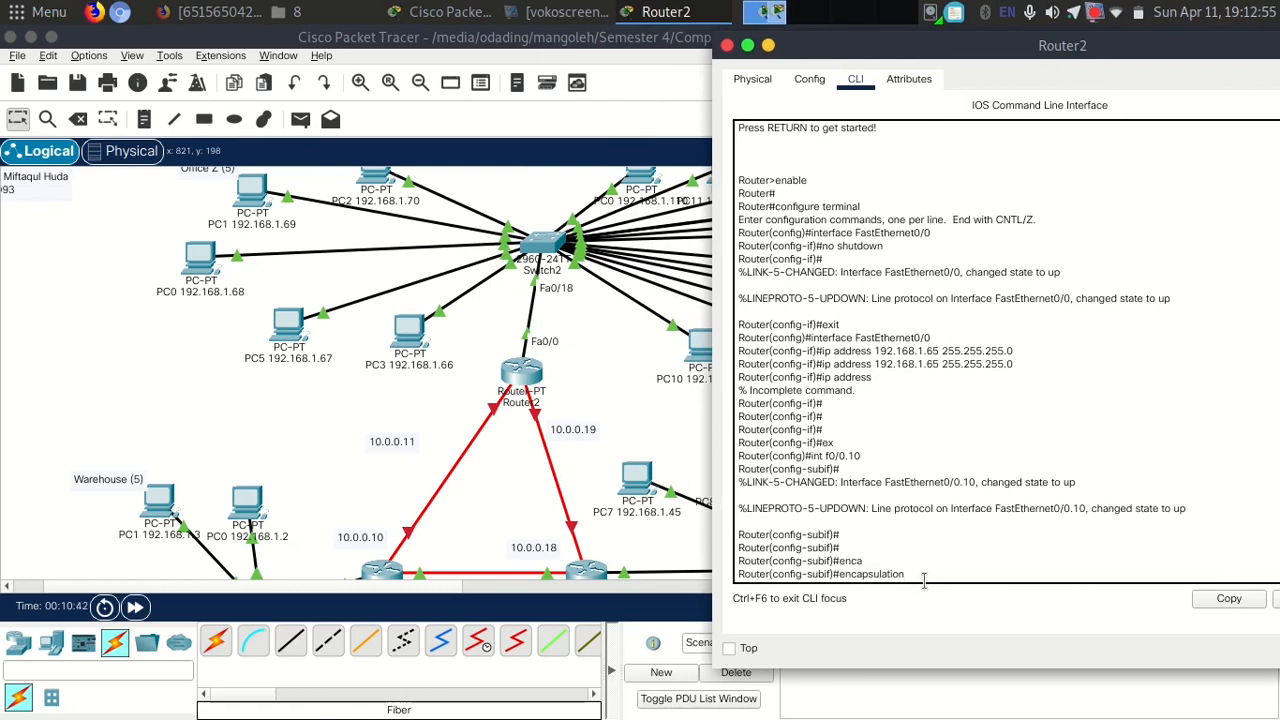
pyautogui.write('do')
pyautogui.press('Tab')
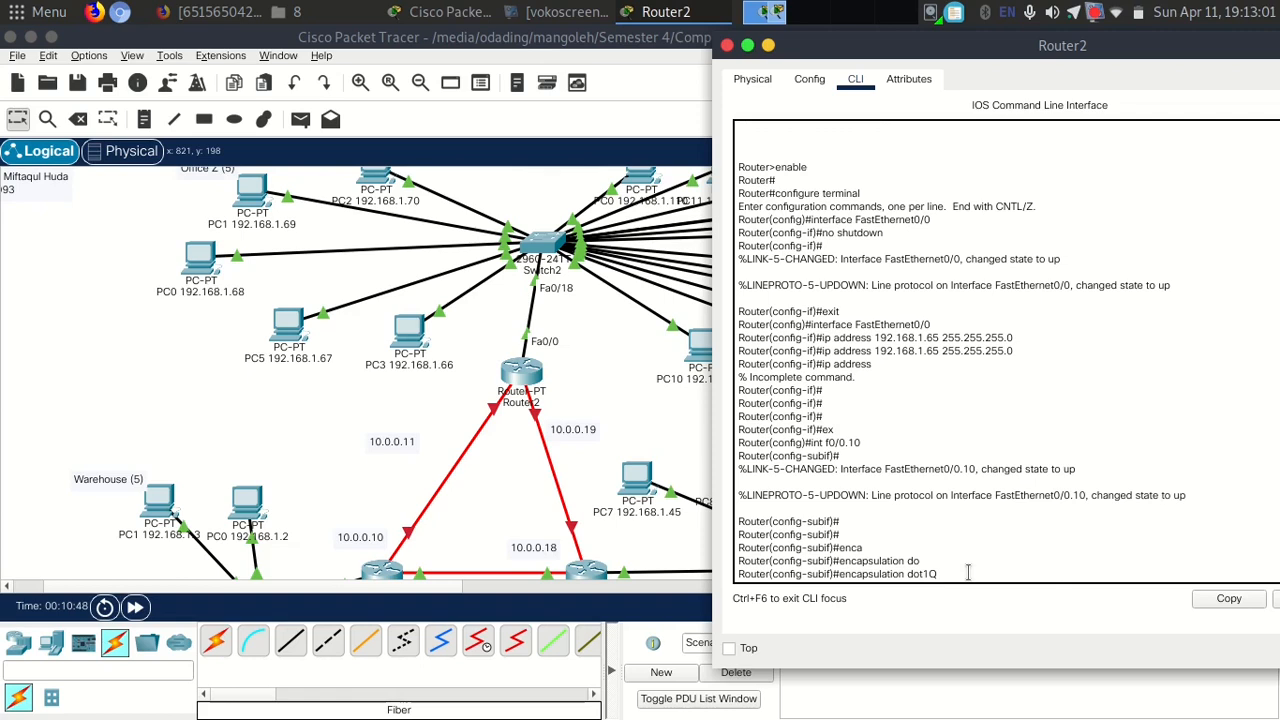
pyautogui.write('10')
pyautogui.press('Return')
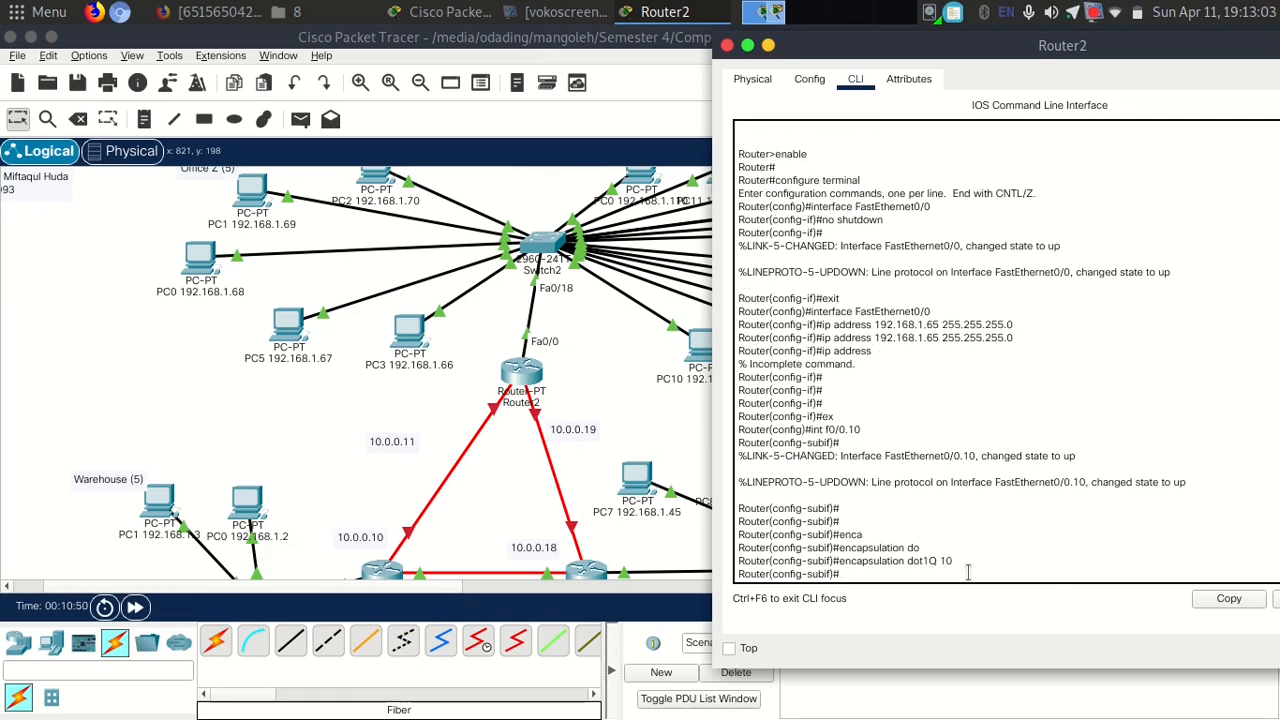
# Begin the IP address command for Router2's f0/0.10 subinterface with the address 192.168.1.65.
pyautogui.write('ip addre')
pyautogui.press('Tab')
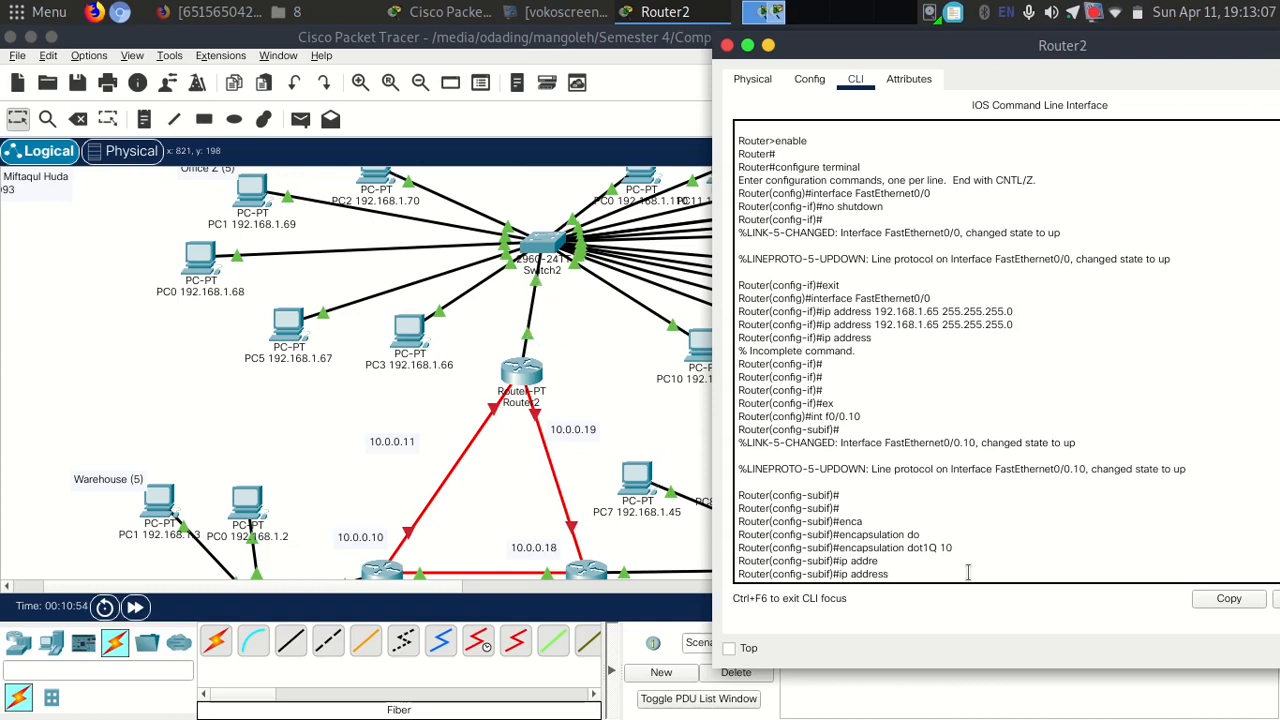
pyautogui.write('192.168.1.65')
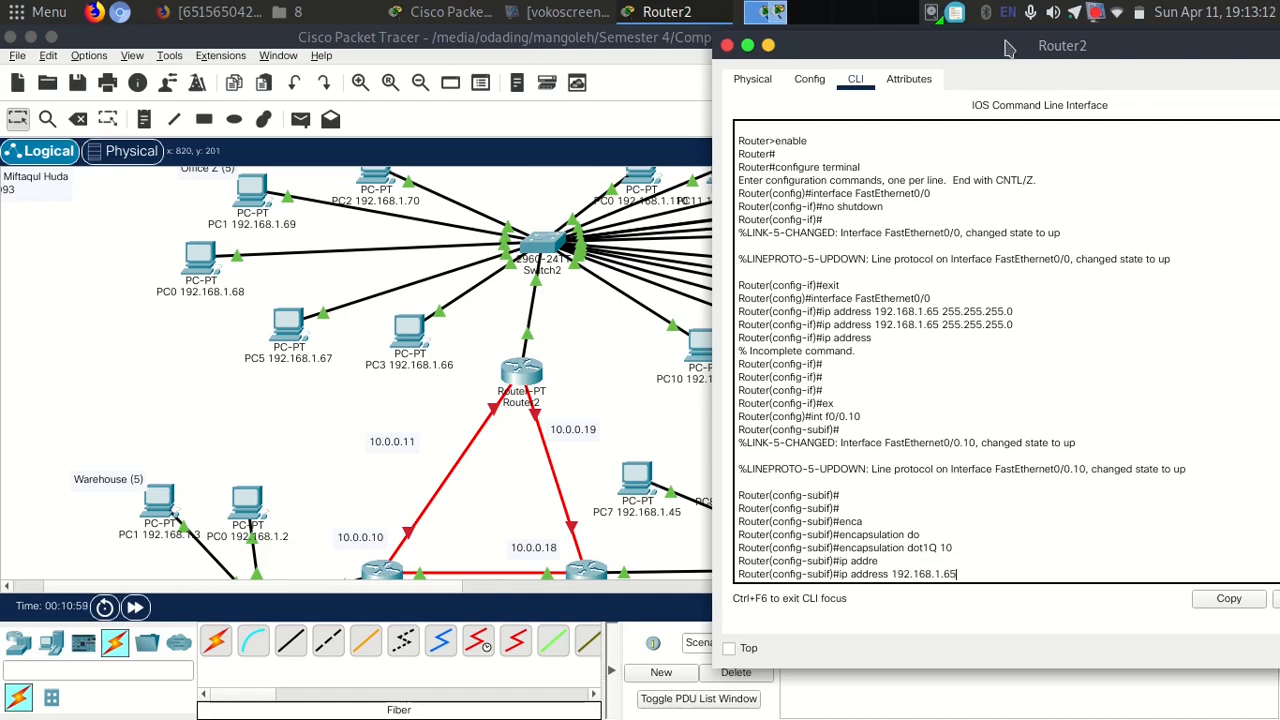
pyautogui.moveTo(1008, 48); pyautogui.dragTo(884, 452)
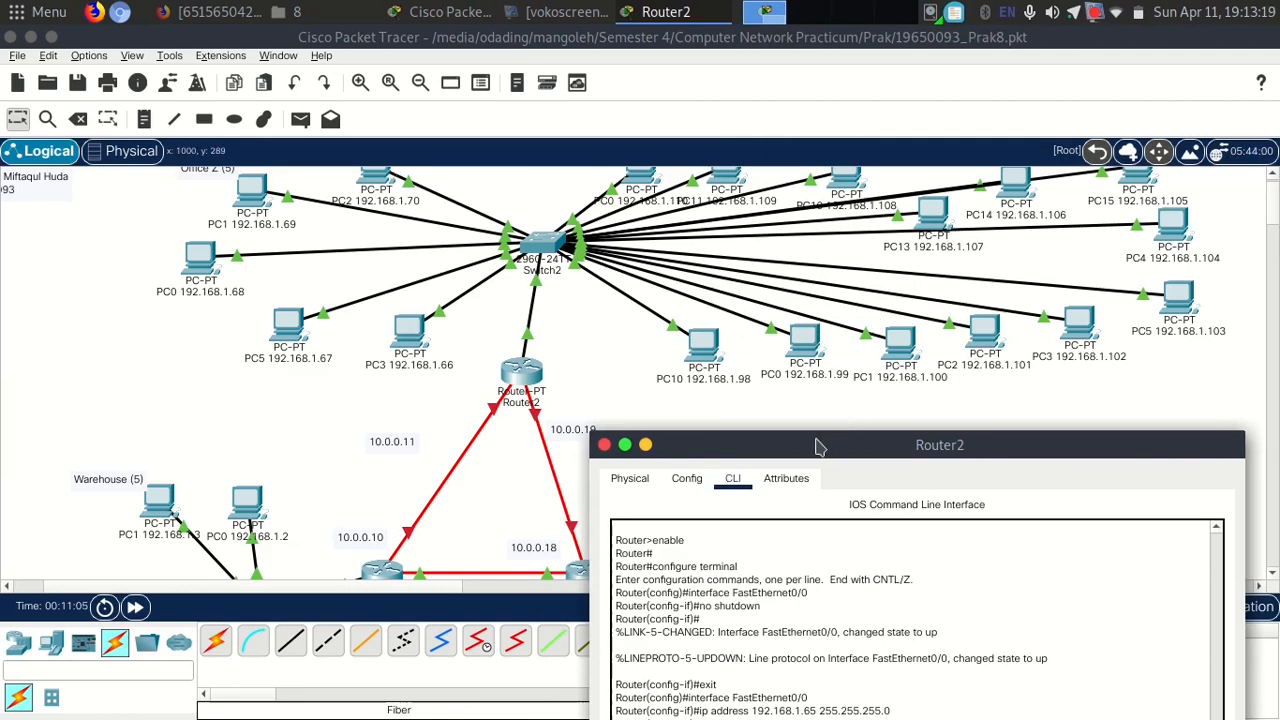
pyautogui.moveTo(815, 445); pyautogui.dragTo(910, 57)
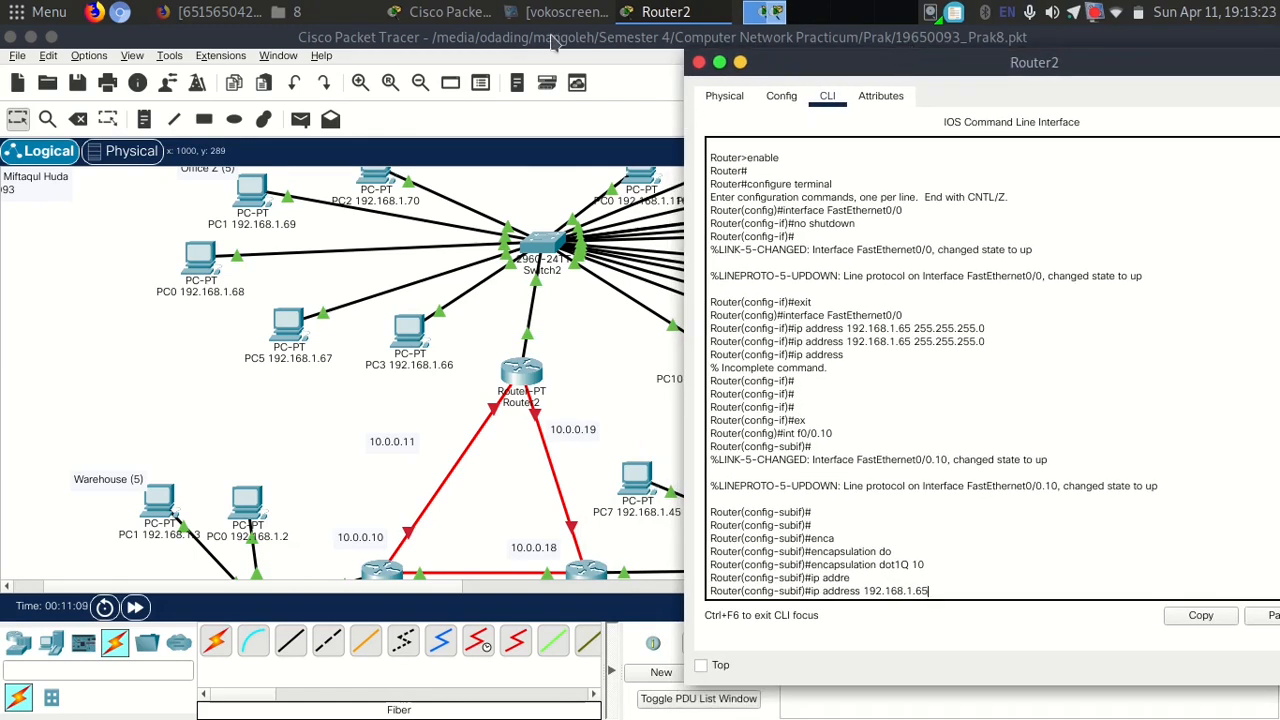
# Switch to the browser and read the Stack Exchange answer on inter-VLAN routing within one subnet, then return to Router2.
pyautogui.click(262, 12)
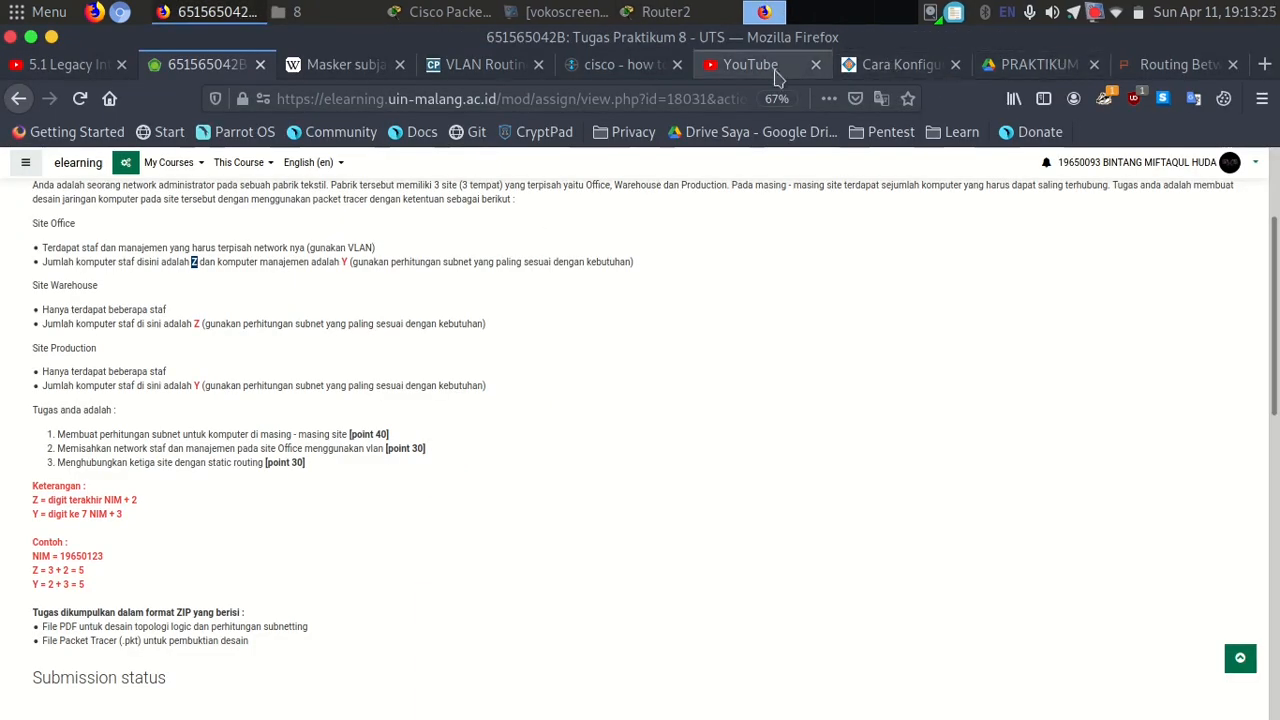
pyautogui.click(465, 66)
pyautogui.click(560, 68)
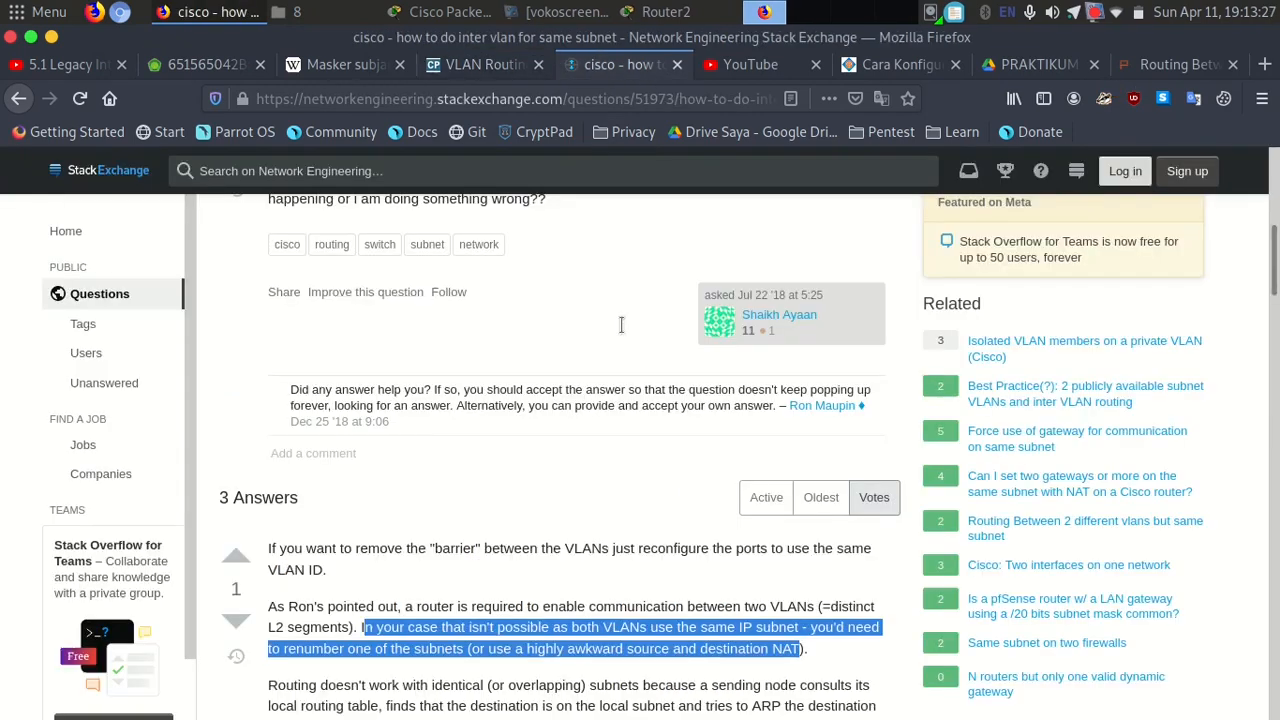
pyautogui.click(505, 606)
pyautogui.scroll(-5, 515, 620)
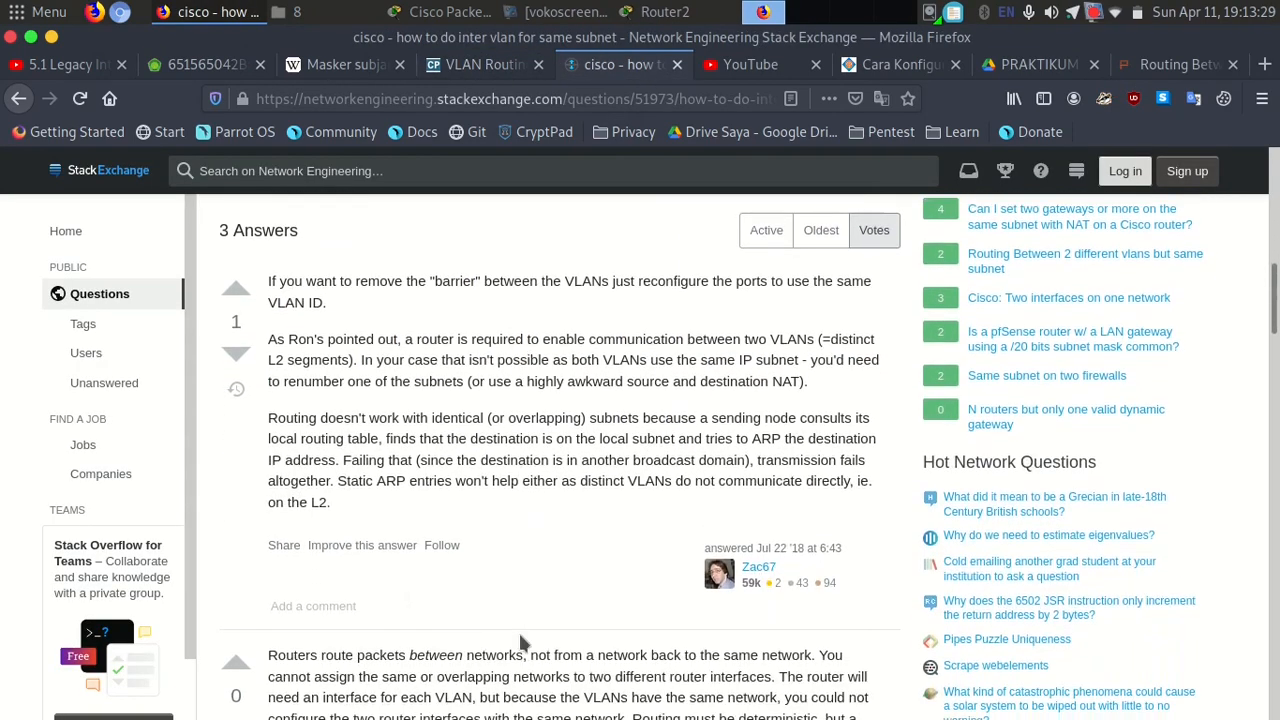
pyautogui.moveTo(510, 418); pyautogui.dragTo(562, 421)
pyautogui.click(570, 425)
pyautogui.click(560, 420)
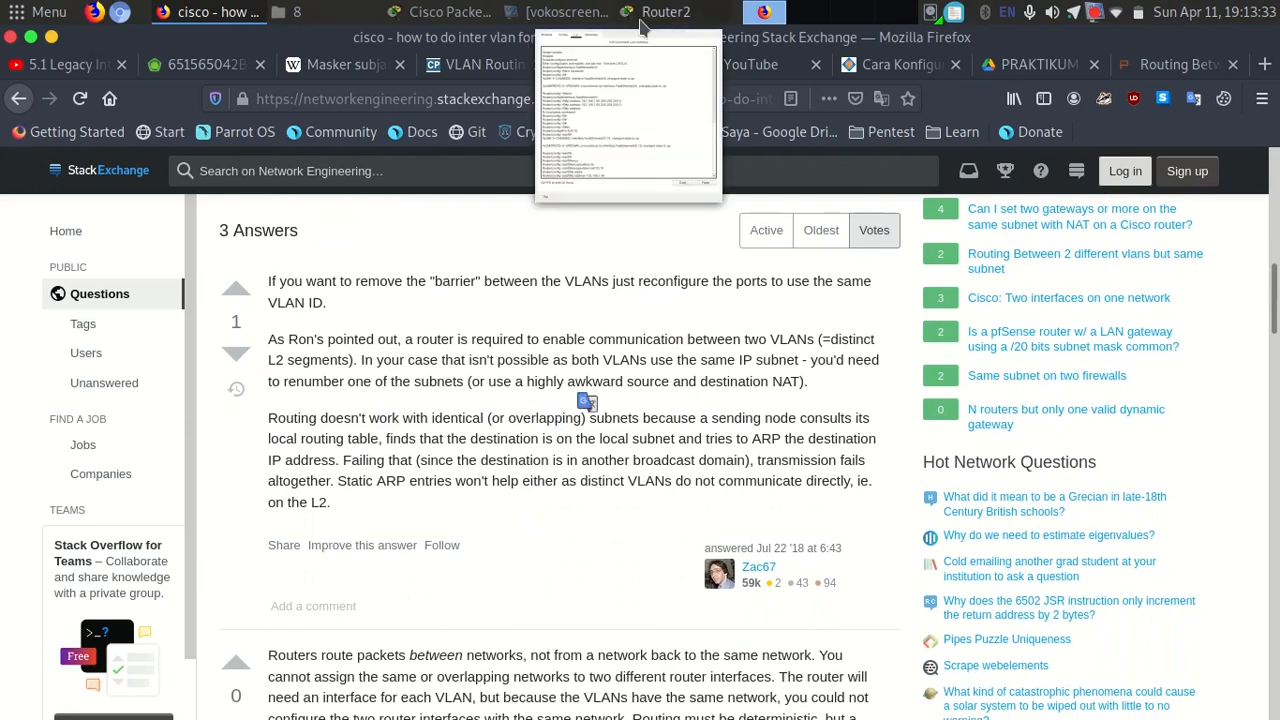
pyautogui.click(480, 18)
pyautogui.click(660, 12)
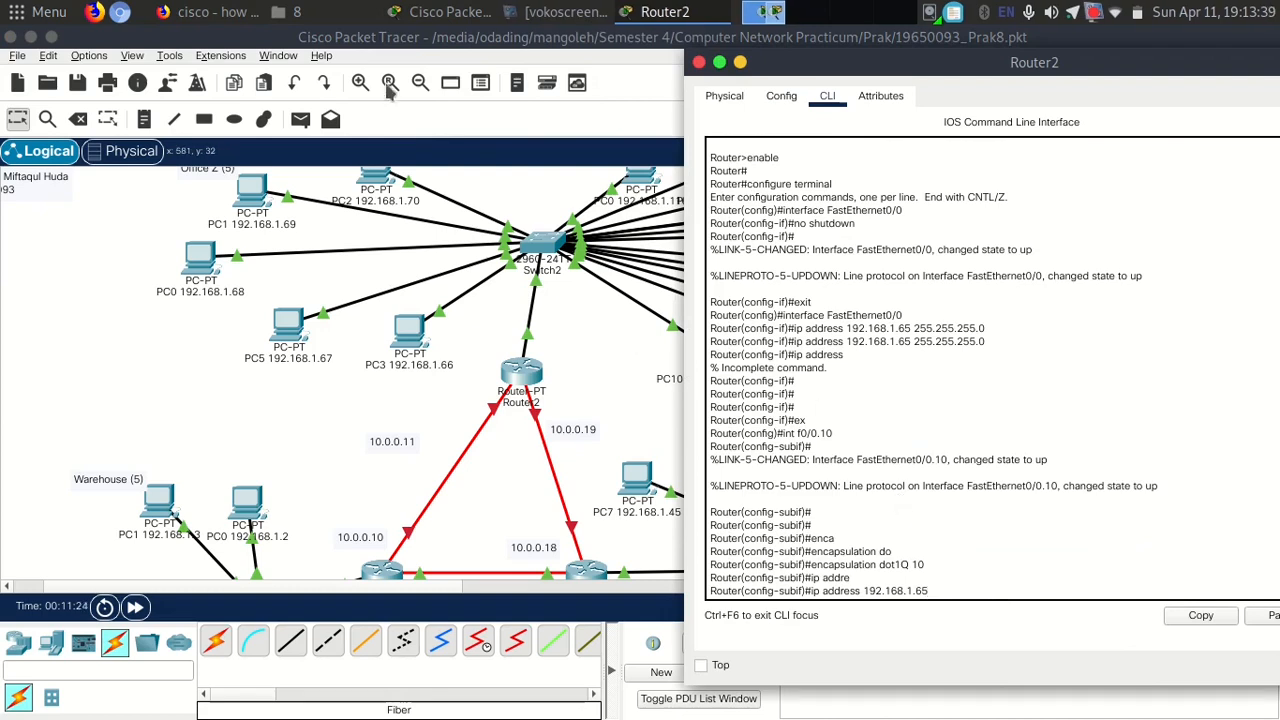
# Check the assignment page's Site Office requirement on the number of staff (Z) and management (Y) computers.
pyautogui.click(205, 12)
pyautogui.click(216, 66)
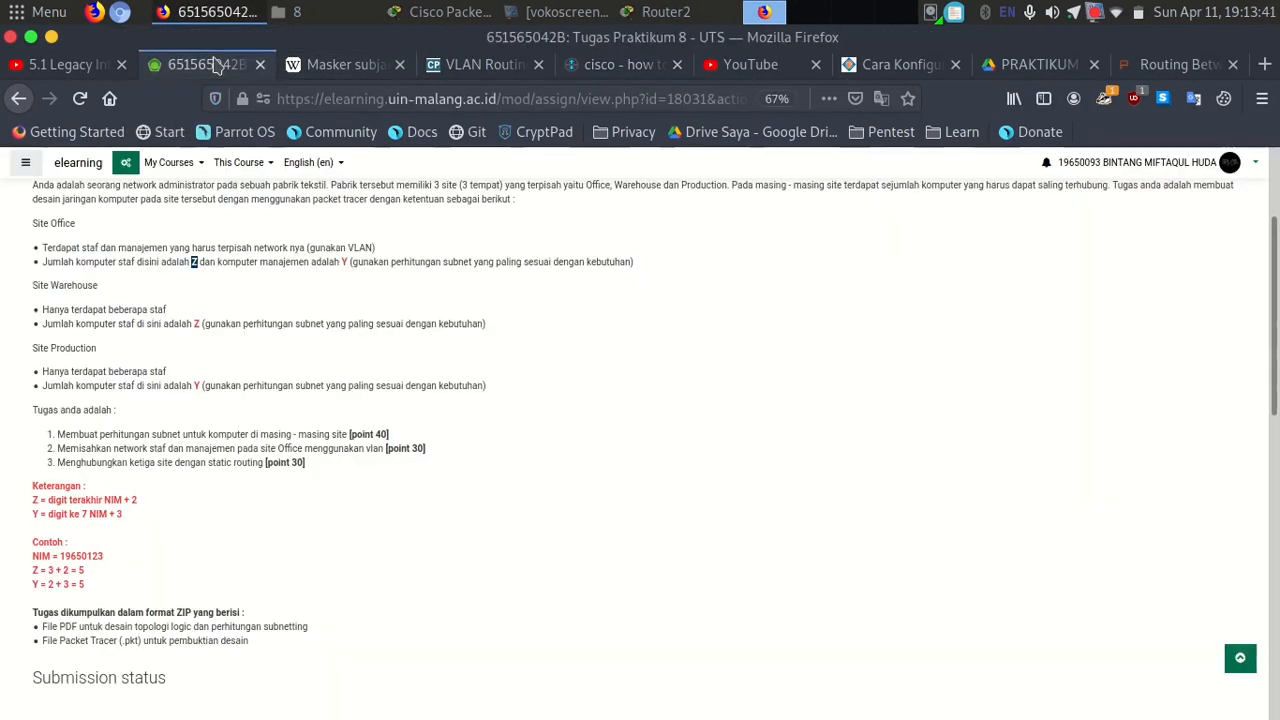
pyautogui.moveTo(218, 265); pyautogui.dragTo(257, 260)
pyautogui.moveTo(636, 262); pyautogui.dragTo(493, 267)
pyautogui.click(299, 264)
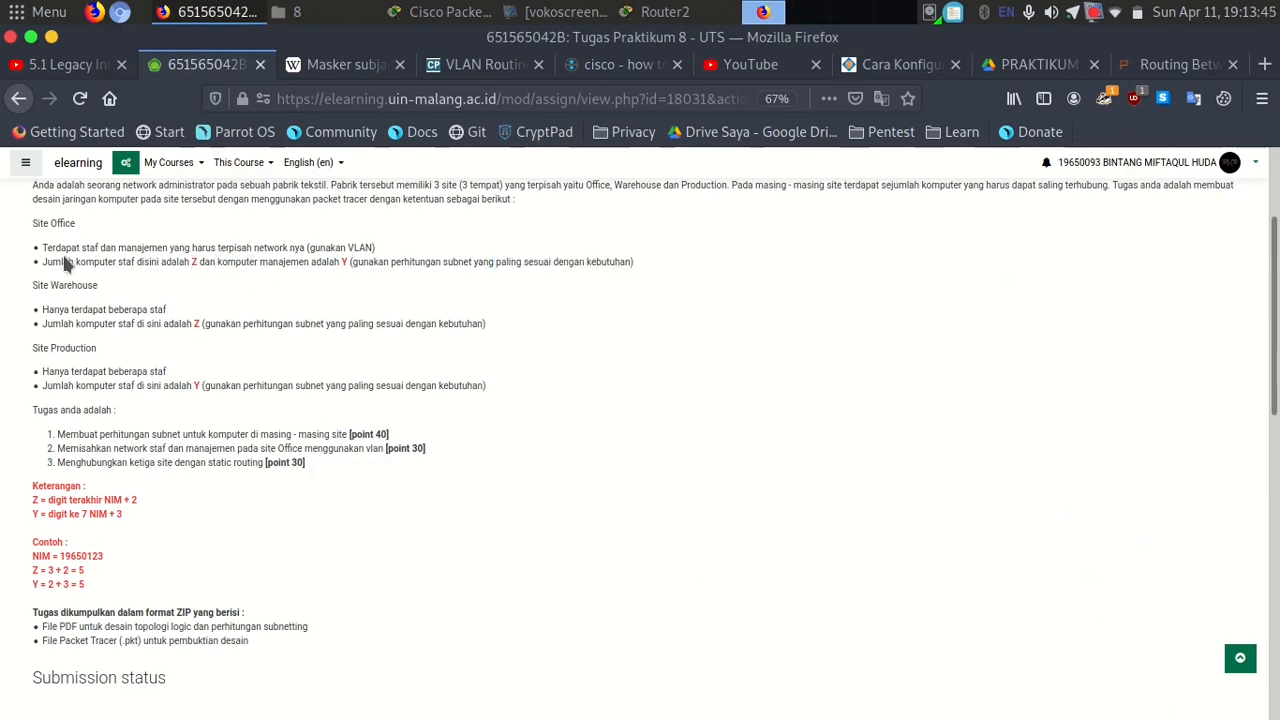
# Examine the Site Office requirement that staff and management networks be separated using VLAN.
pyautogui.moveTo(53, 245); pyautogui.dragTo(390, 254)
pyautogui.tripleClick(390, 254)
pyautogui.click(390, 254)
pyautogui.moveTo(205, 248); pyautogui.dragTo(388, 258)
pyautogui.click(289, 247)
pyautogui.click(294, 249)
pyautogui.click(388, 258)
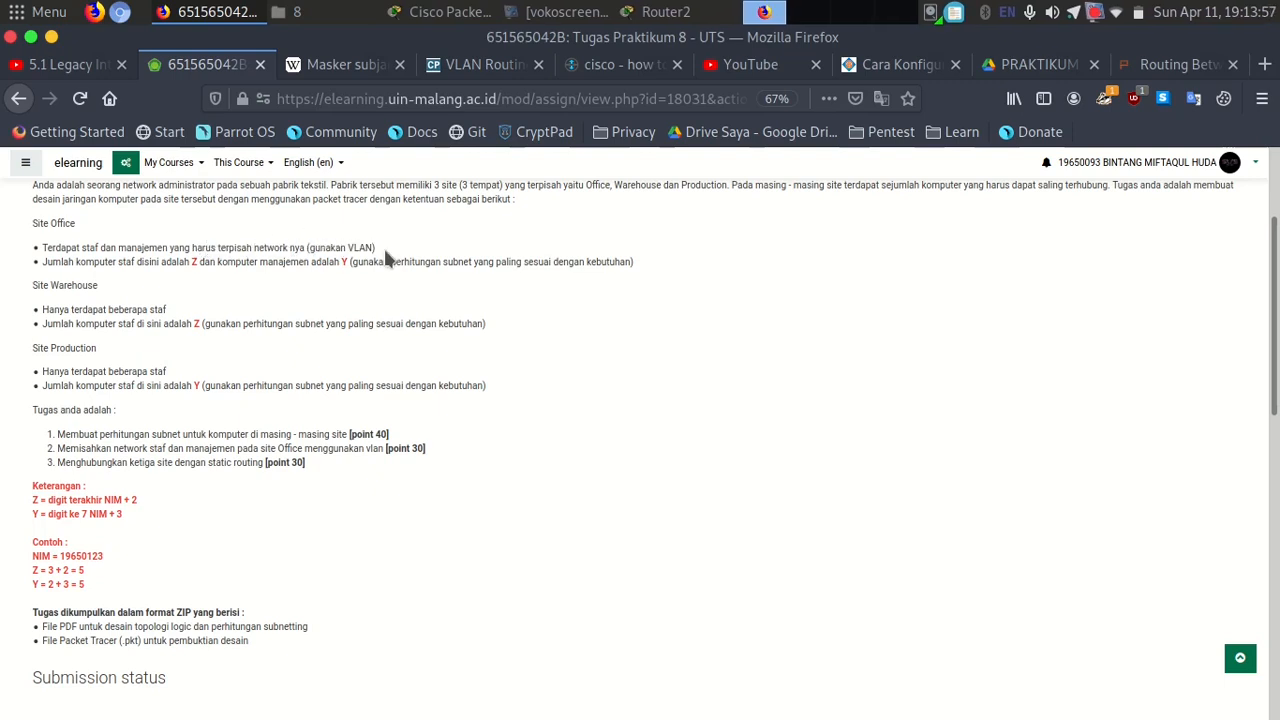
pyautogui.tripleClick(386, 250)
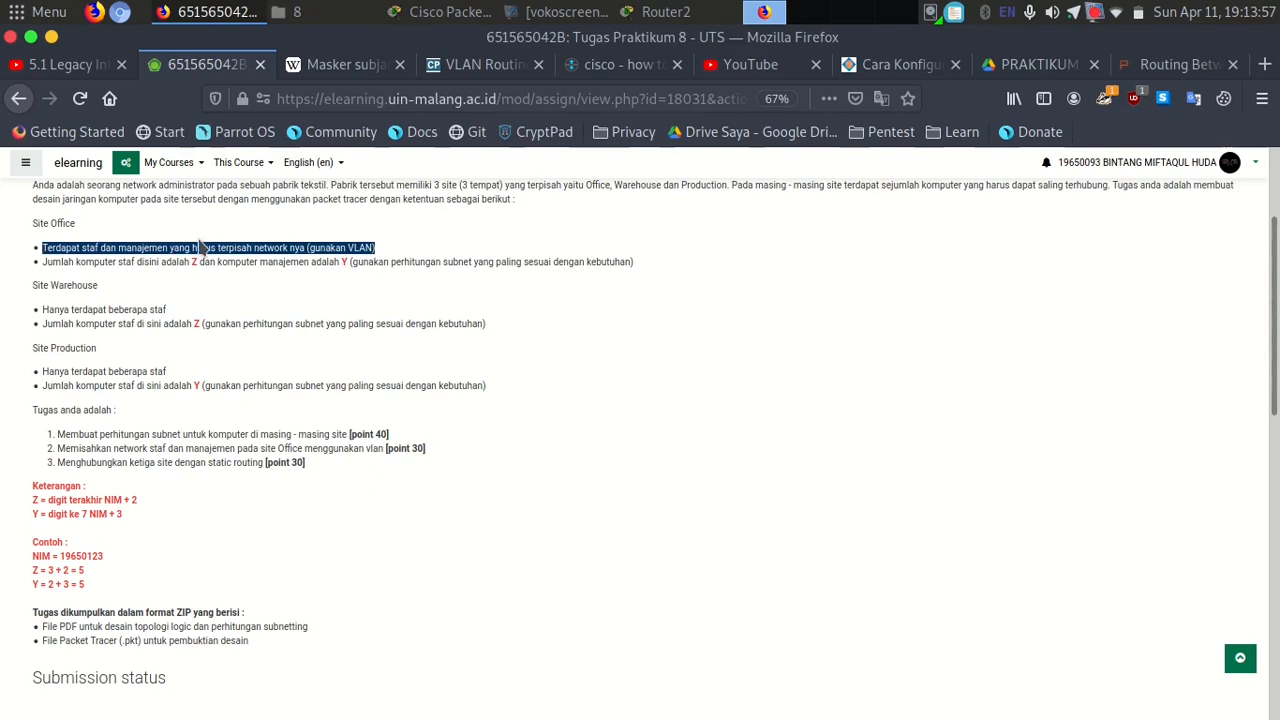
pyautogui.tripleClick(130, 248)
pyautogui.doubleClick(130, 248)
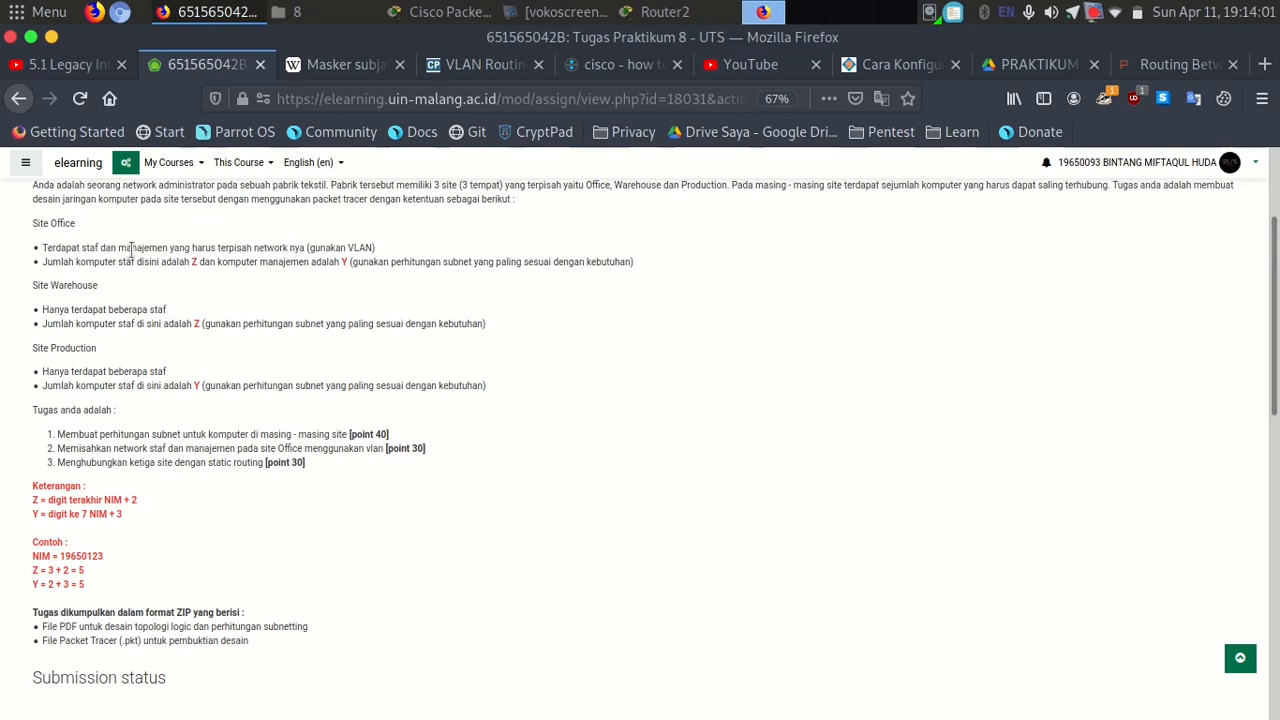
pyautogui.tripleClick(132, 250)
pyautogui.click(300, 252)
pyautogui.moveTo(308, 249); pyautogui.dragTo(376, 247)
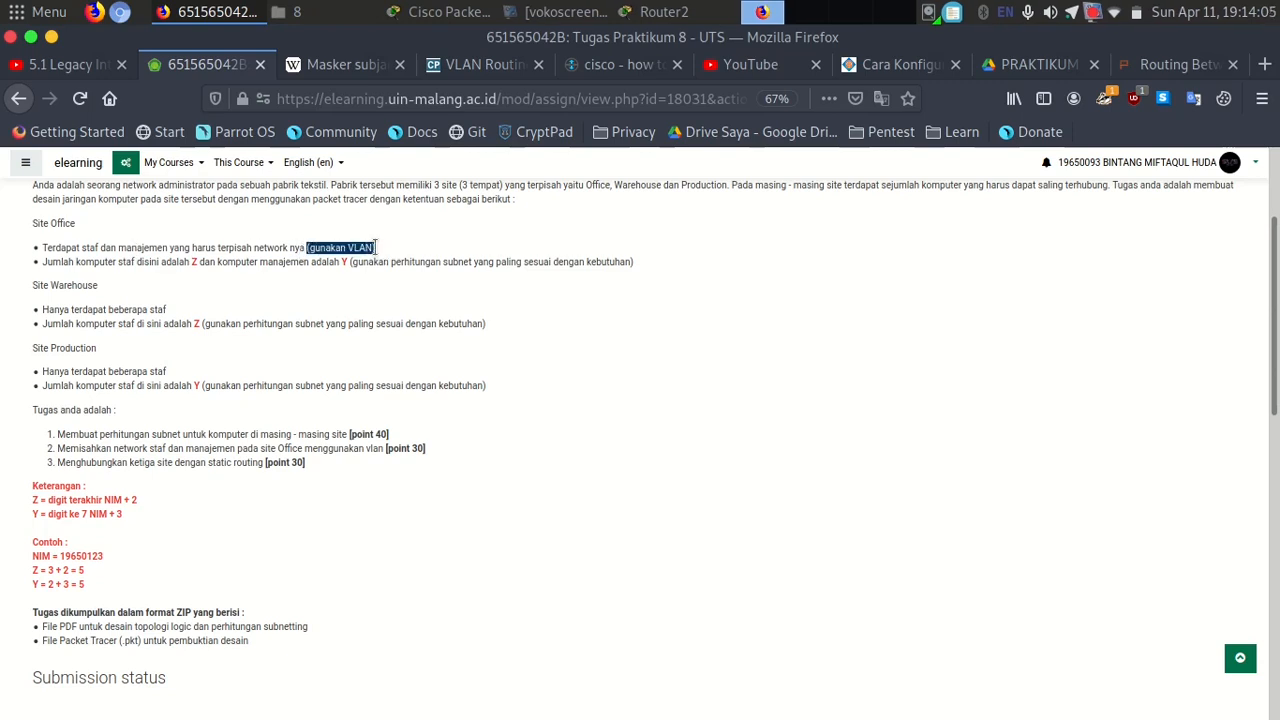
pyautogui.click(377, 251)
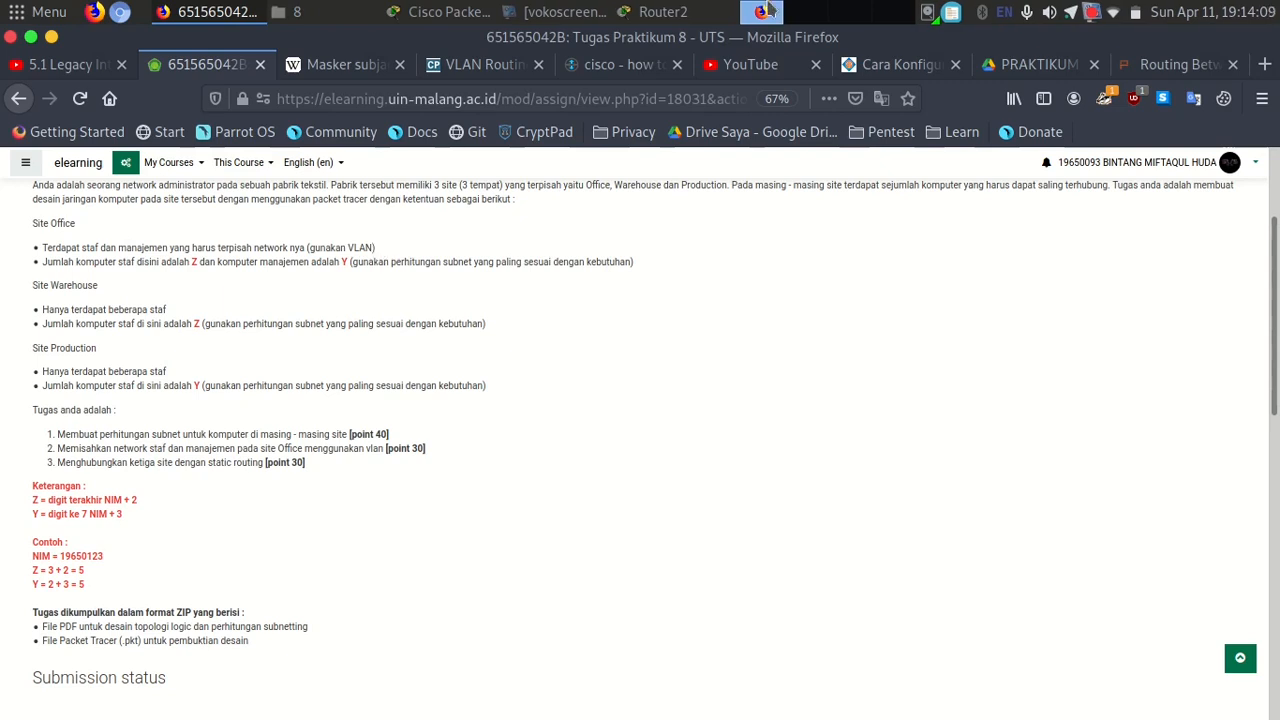
# Return to Router2, complete the f0/0.10 address with subnet mask 255.255.255.224 and exit the subinterface configuration.
pyautogui.click(660, 11)
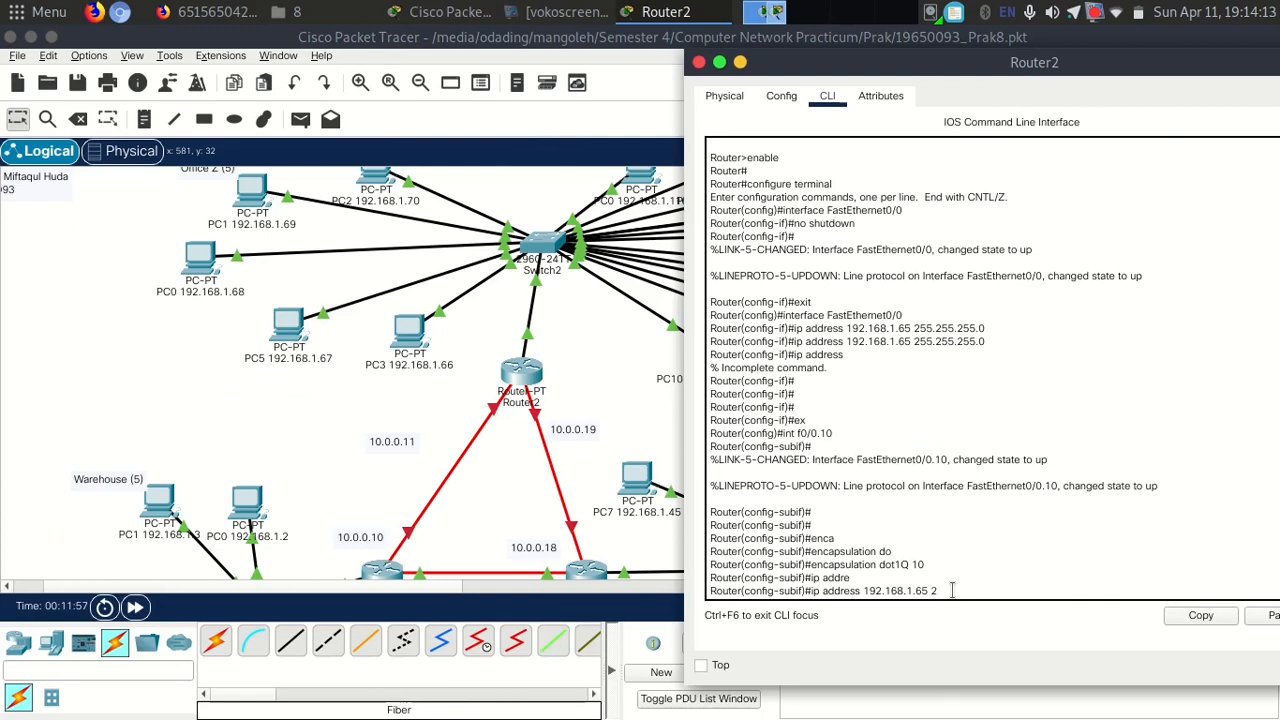
pyautogui.write('55.255.255.224')
pyautogui.moveTo(900, 62)
pyautogui.mouseDown()
pyautogui.moveTo(1030, 142)
pyautogui.moveTo(917, 46)
pyautogui.mouseUp()
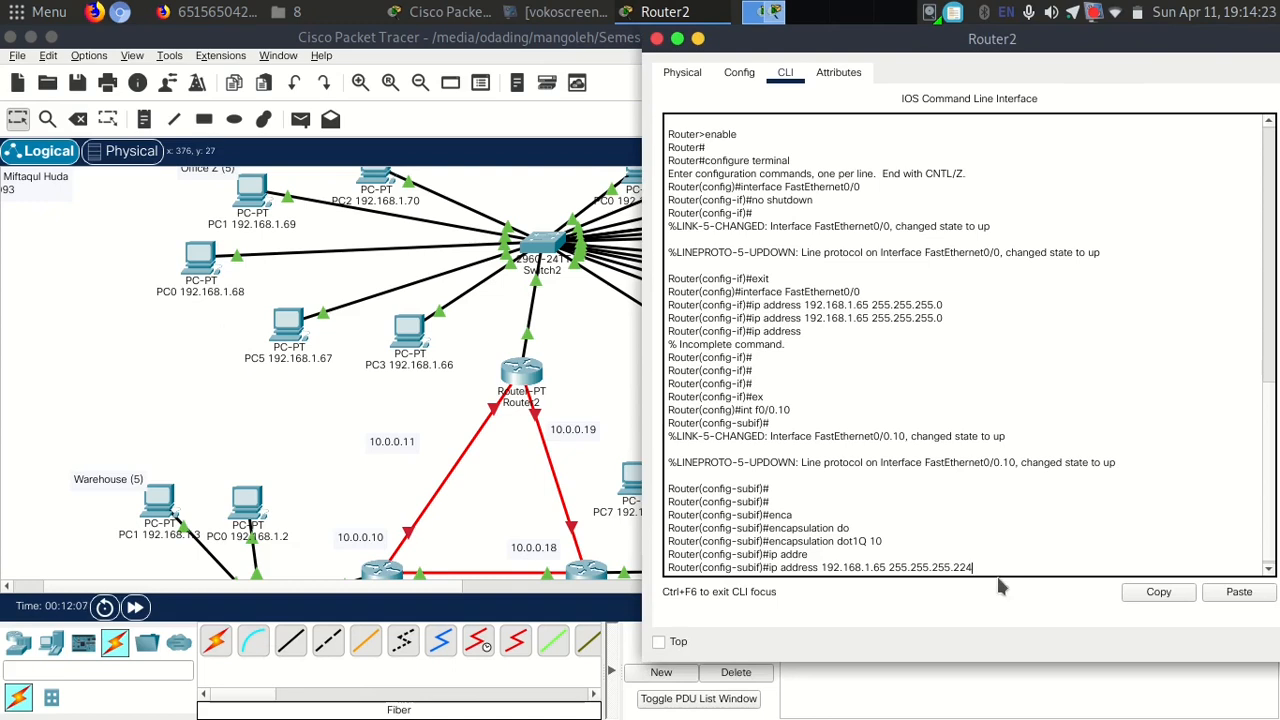
pyautogui.press('Return')
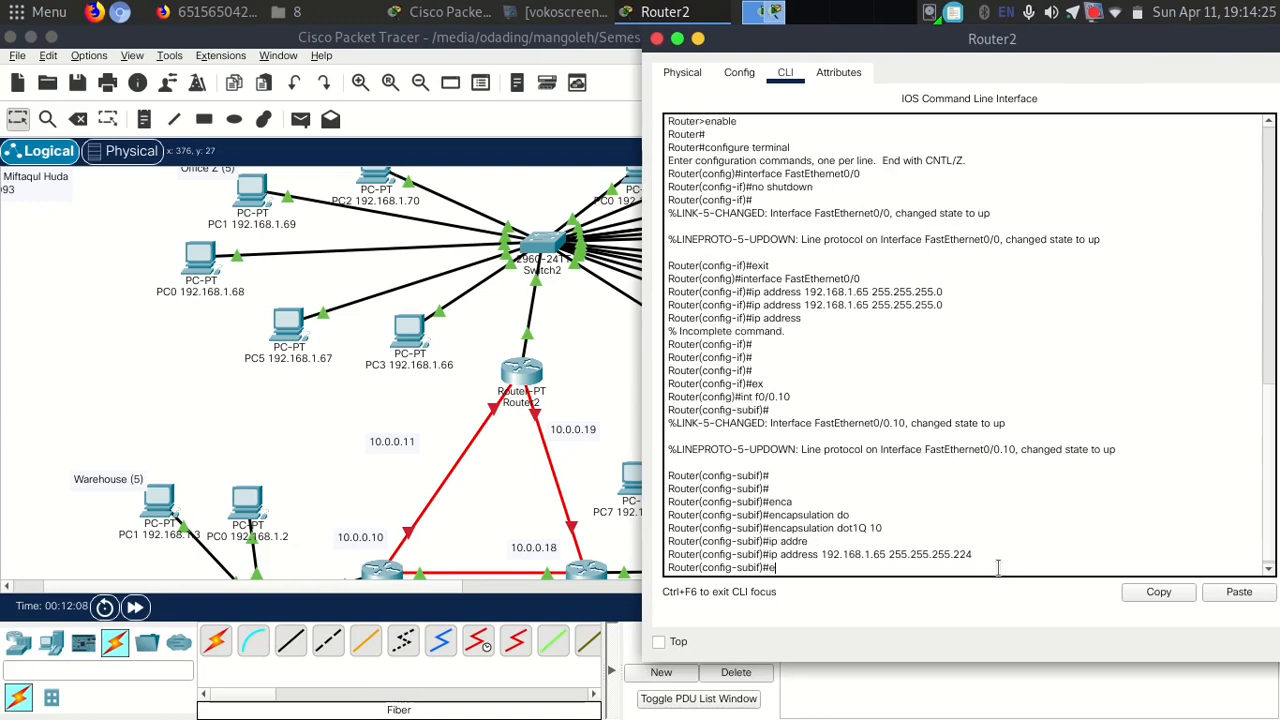
pyautogui.write('ex')
pyautogui.press('Return')
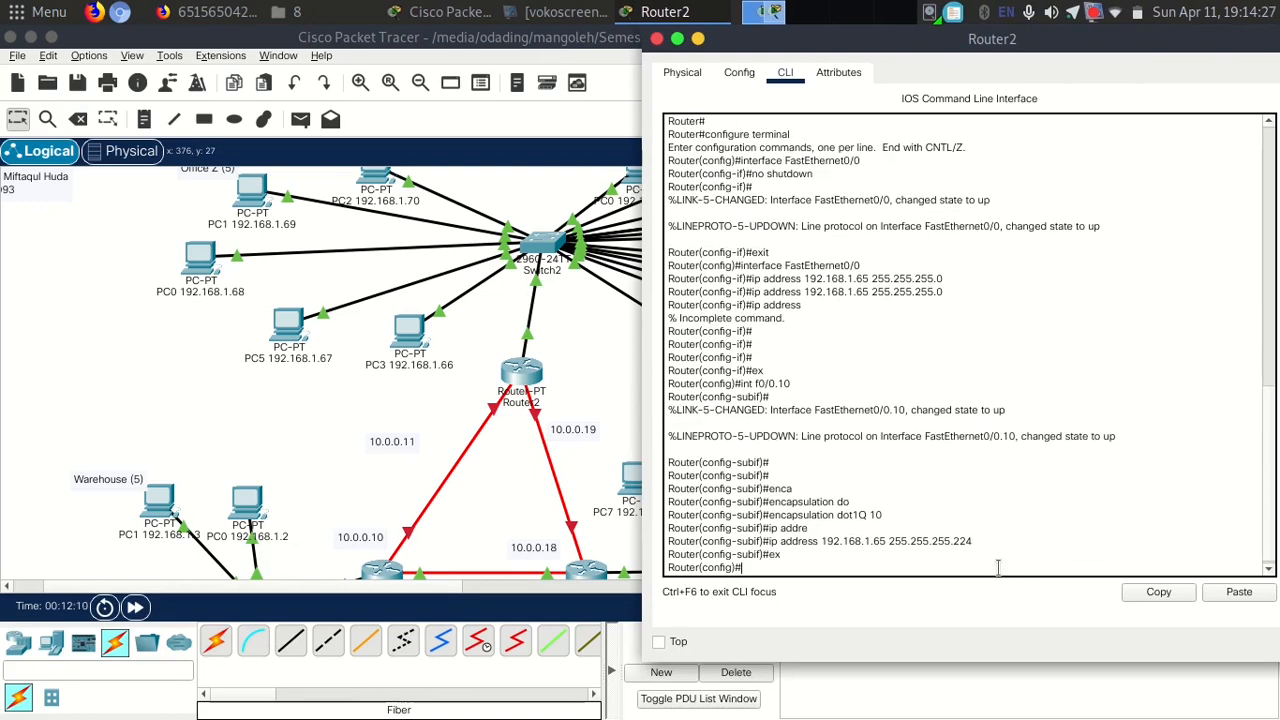
# Create subinterface f0/0.20 in Router2's command line.
pyautogui.write('int f')
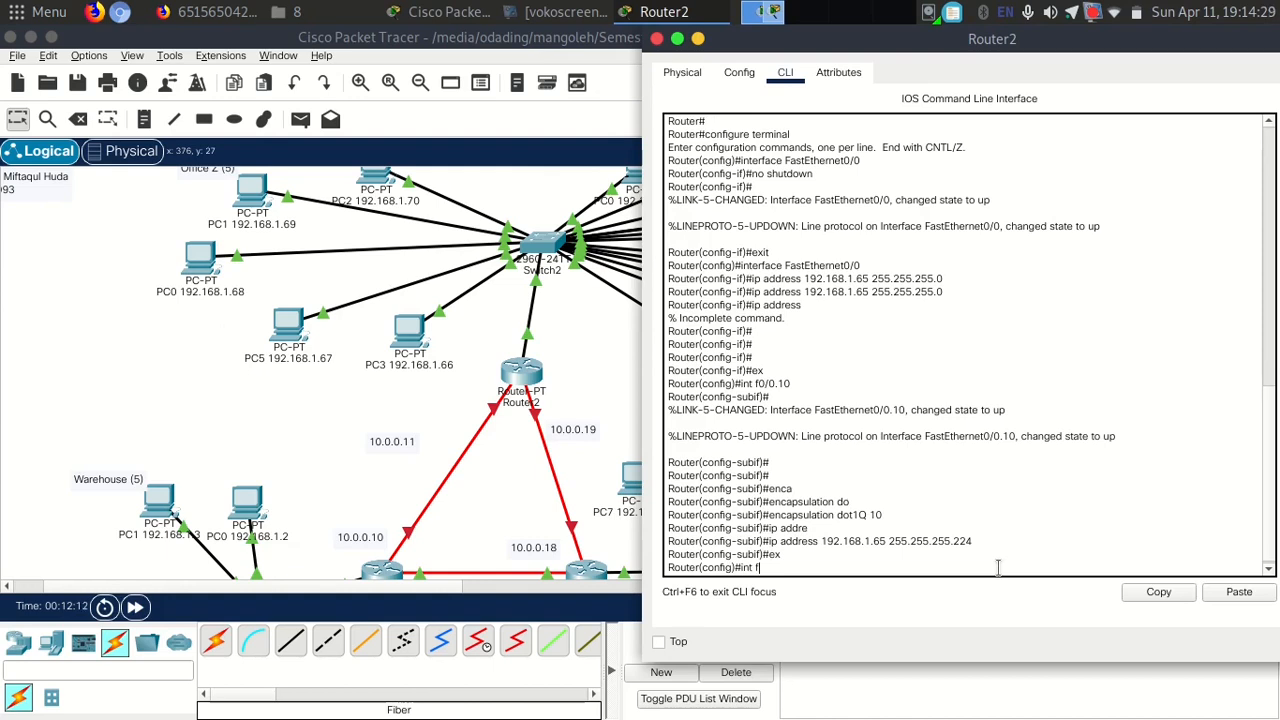
pyautogui.write('0/0')
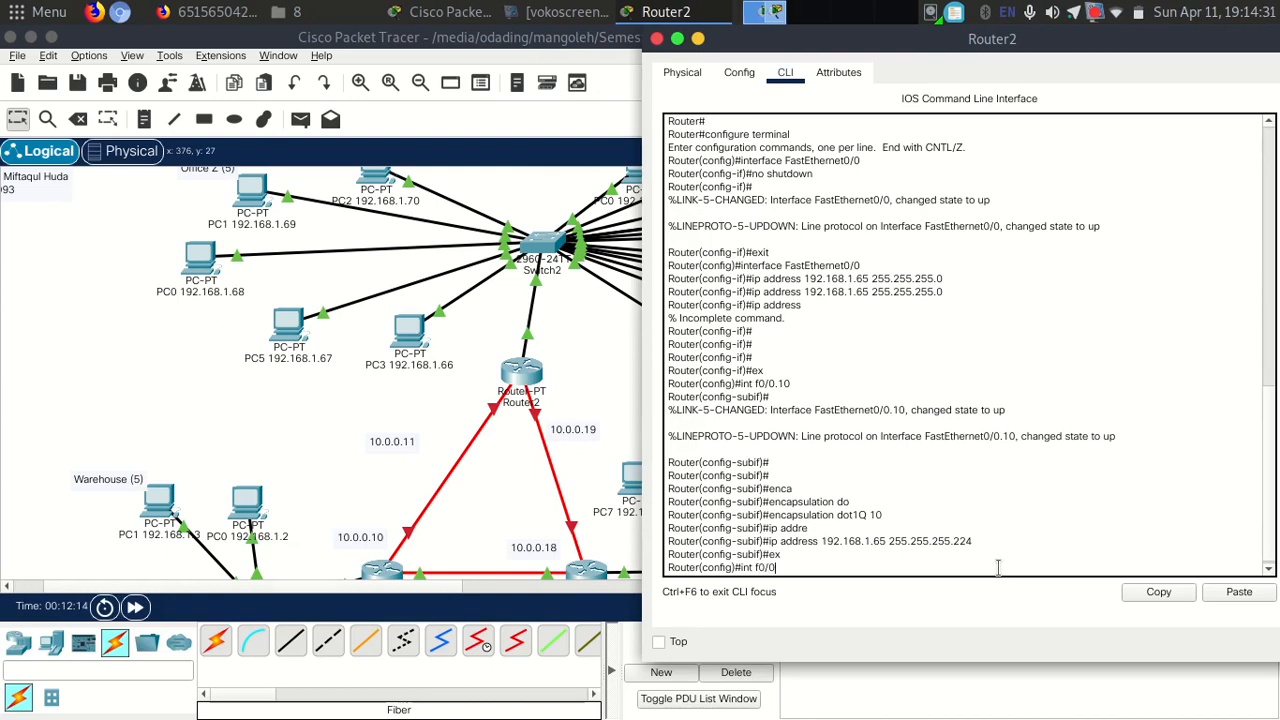
pyautogui.write('.20')
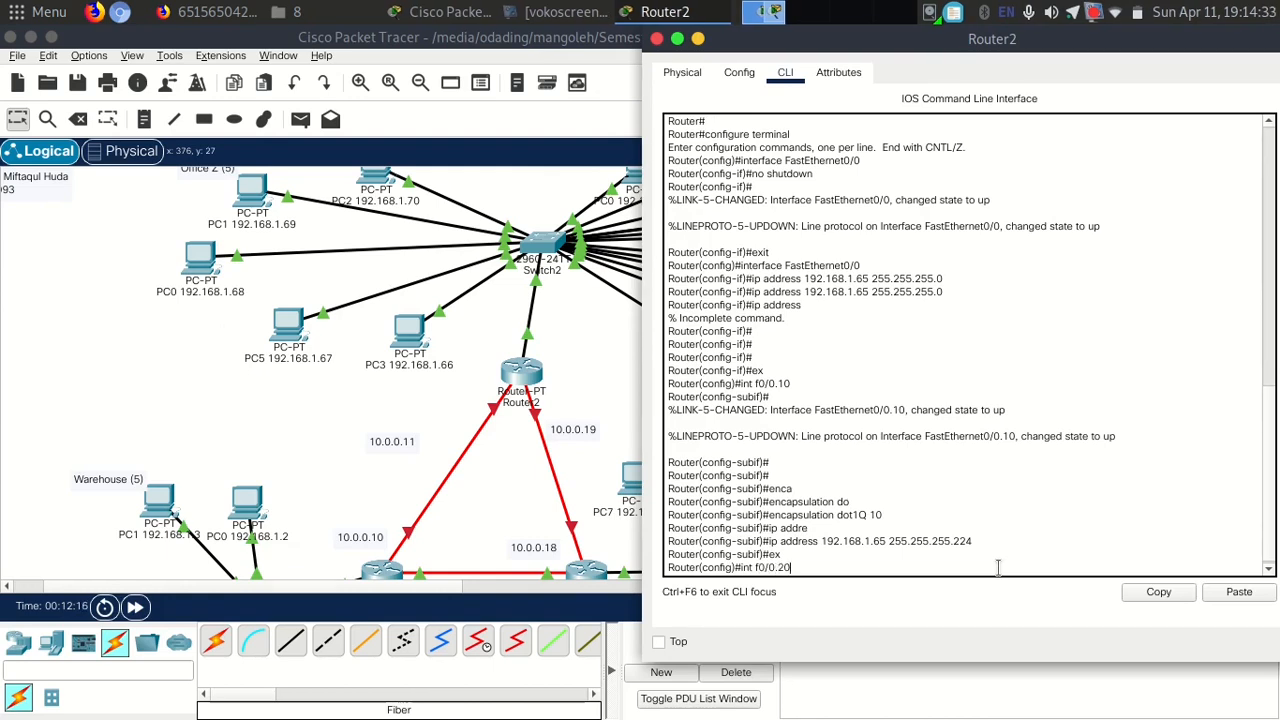
pyautogui.moveTo(956, 40); pyautogui.dragTo(1048, 37)
pyautogui.write('20')
pyautogui.press('Return')
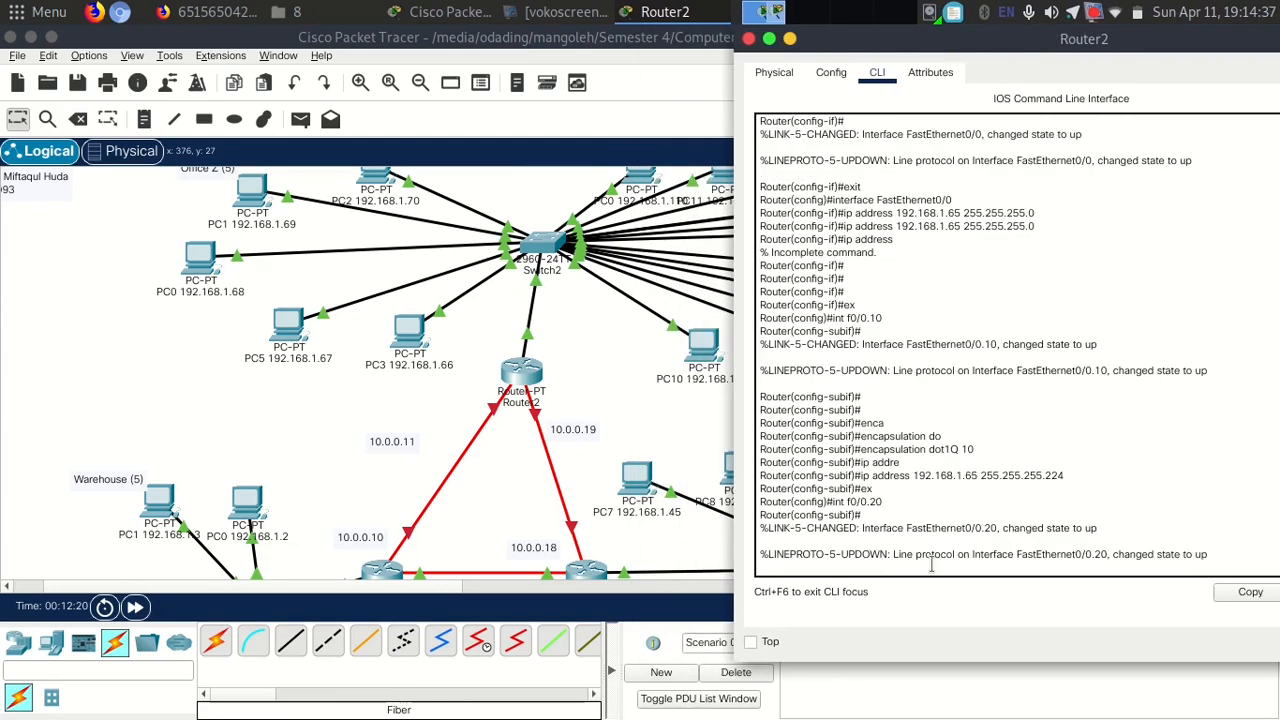
# Try to assign IP address 192.168.1.97 with subnet mask 255.255.255.224 to subinterface f0/0.20.
pyautogui.write('ip addr')
pyautogui.press('Tab')
pyautogui.write('192.168.1.9')
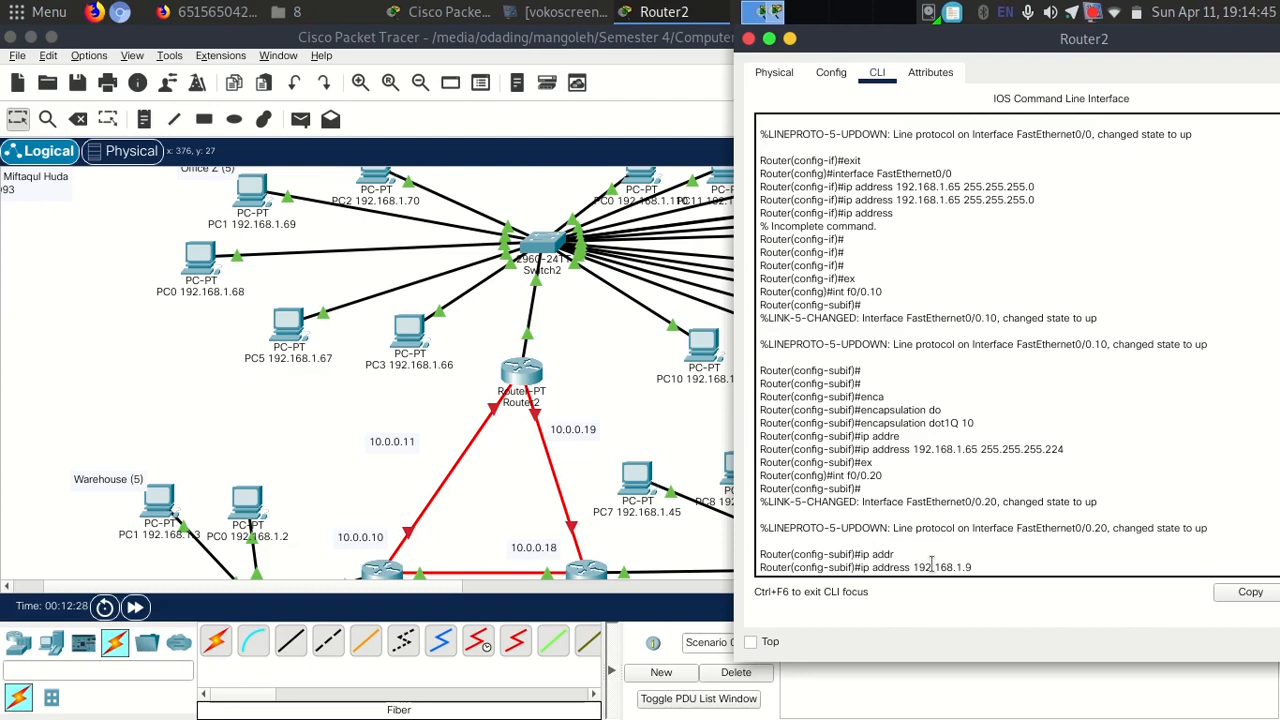
pyautogui.write('7')
pyautogui.moveTo(1078, 38); pyautogui.dragTo(393, 38)
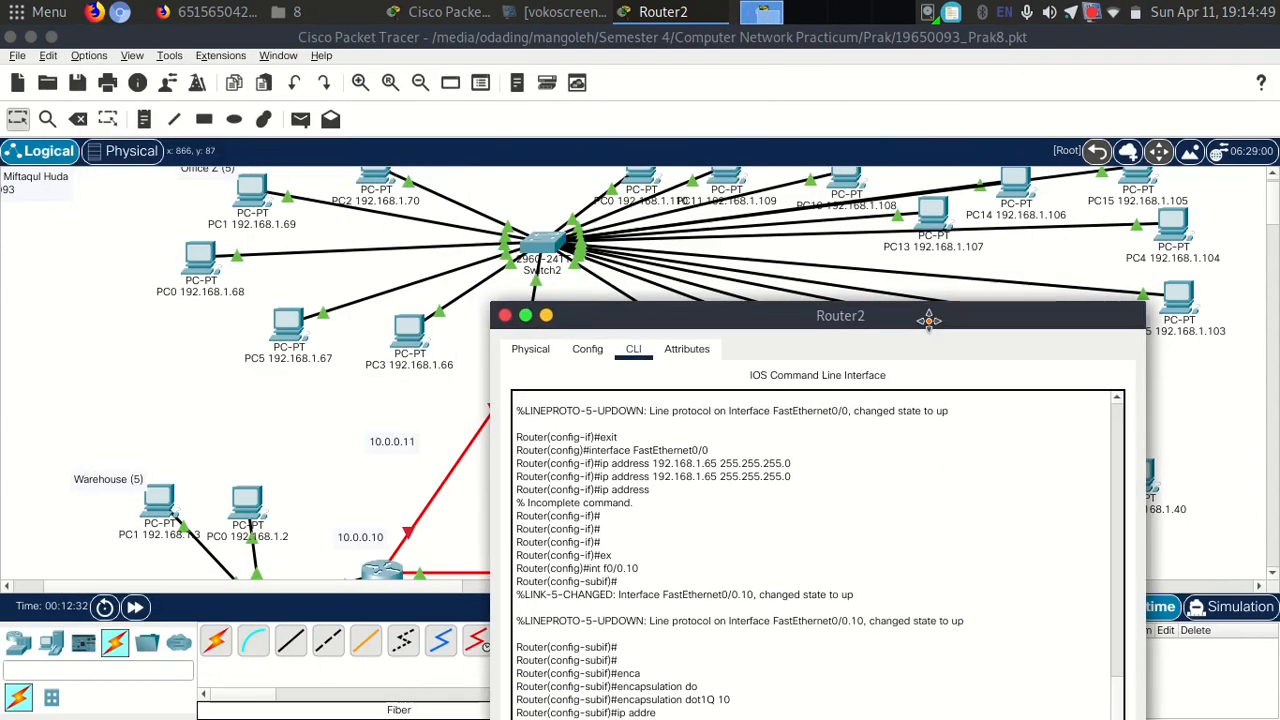
pyautogui.moveTo(928, 318); pyautogui.dragTo(1016, 41)
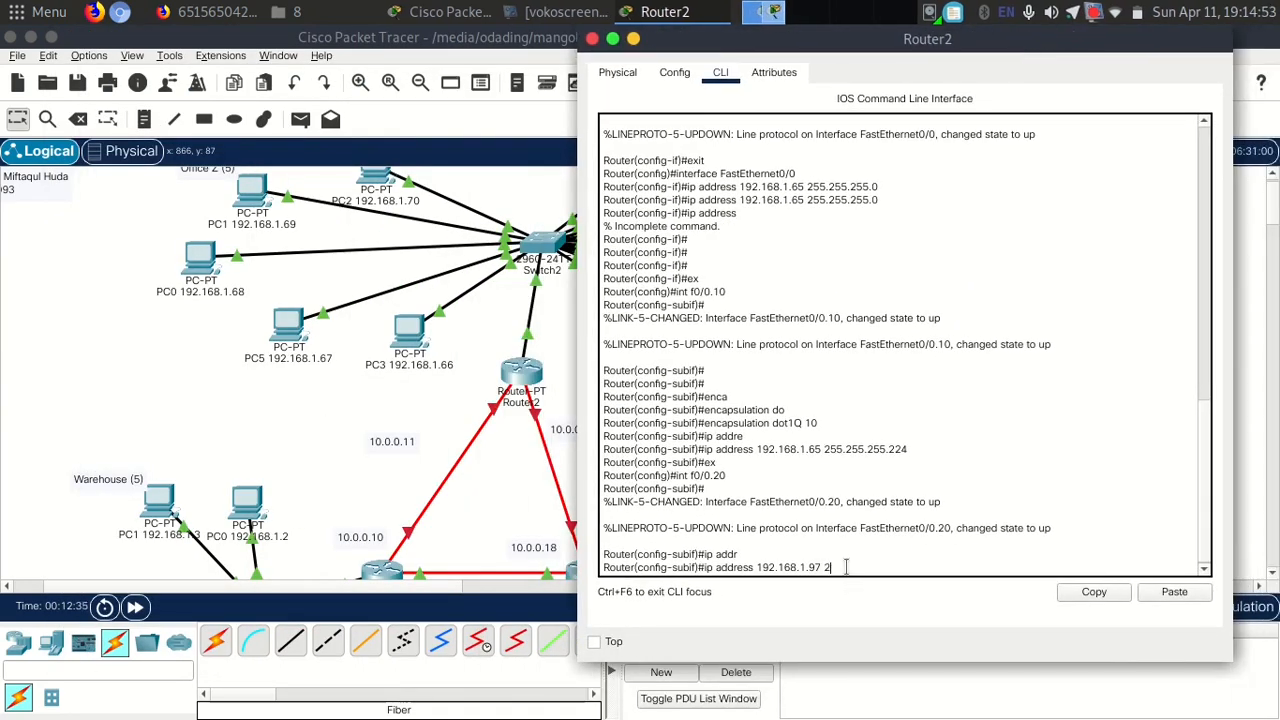
pyautogui.write('.255.255.224')
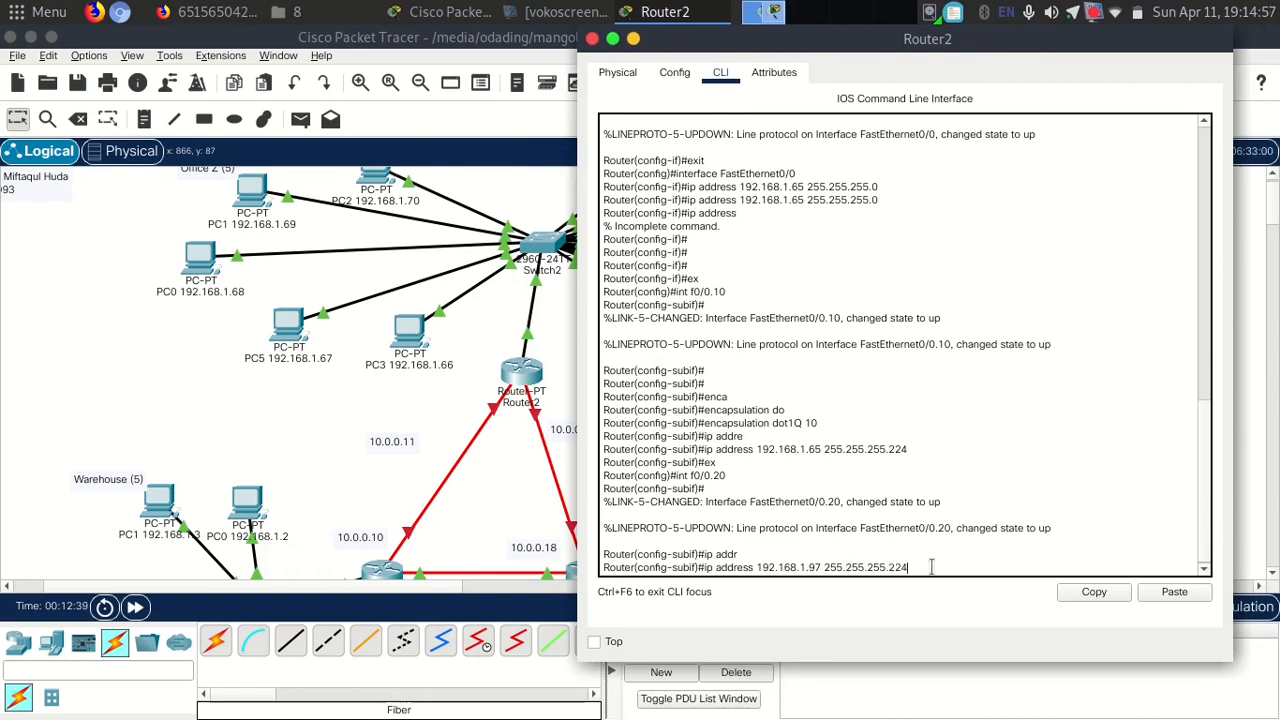
pyautogui.press('Return')
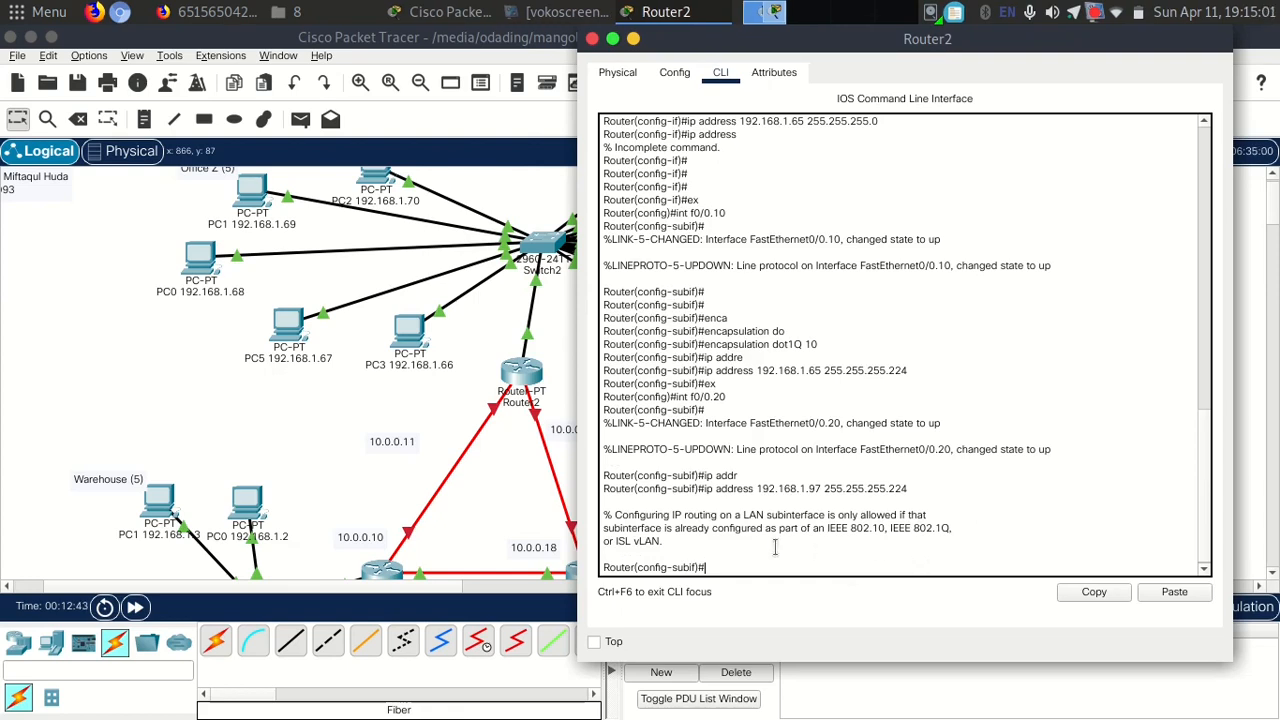
# Review the address and subnet mask entered for f0/0.20 and the response printed below the command.
pyautogui.moveTo(653, 567); pyautogui.dragTo(705, 568)
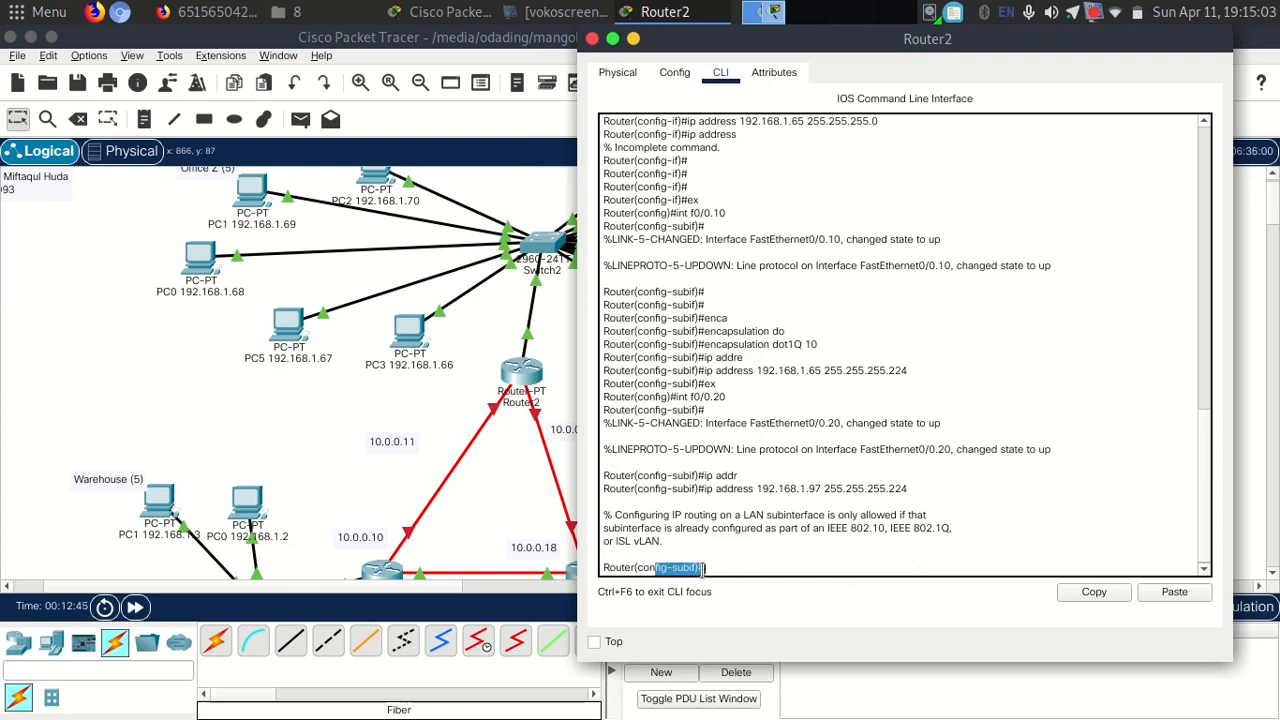
pyautogui.click(747, 569)
pyautogui.moveTo(822, 490); pyautogui.dragTo(909, 489)
pyautogui.click(844, 484)
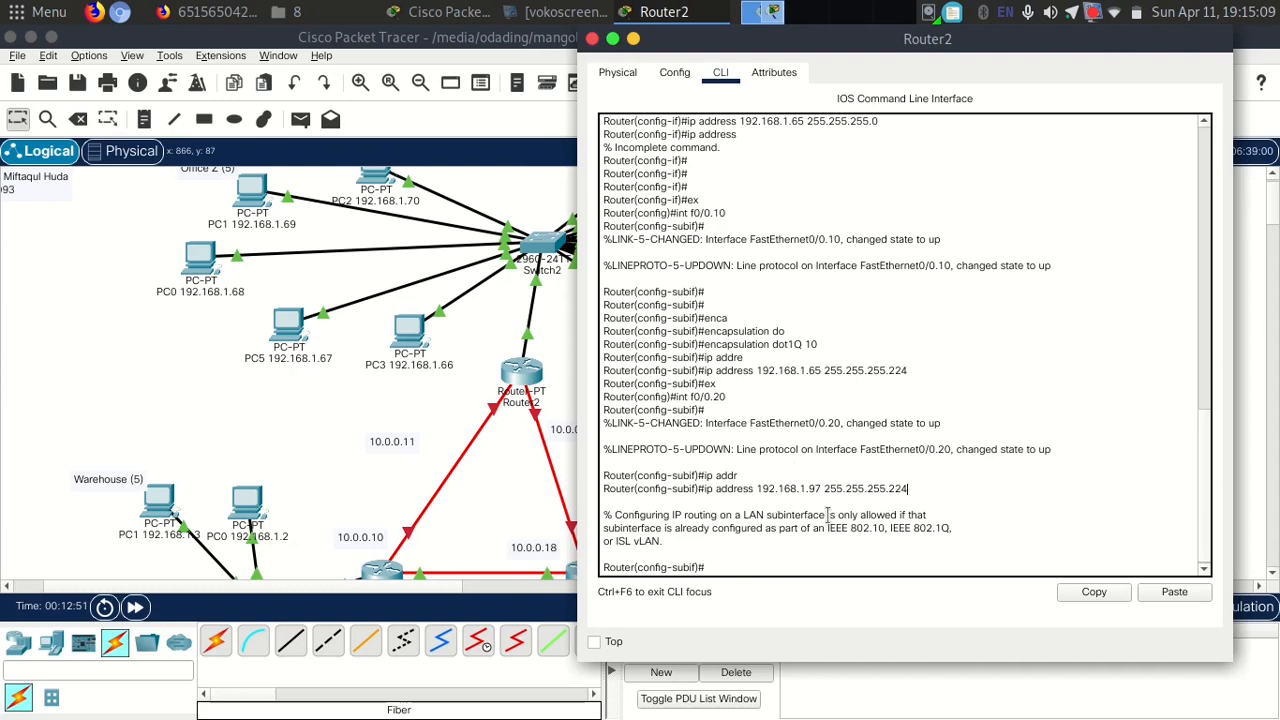
pyautogui.moveTo(749, 490); pyautogui.dragTo(821, 488)
pyautogui.click(821, 488)
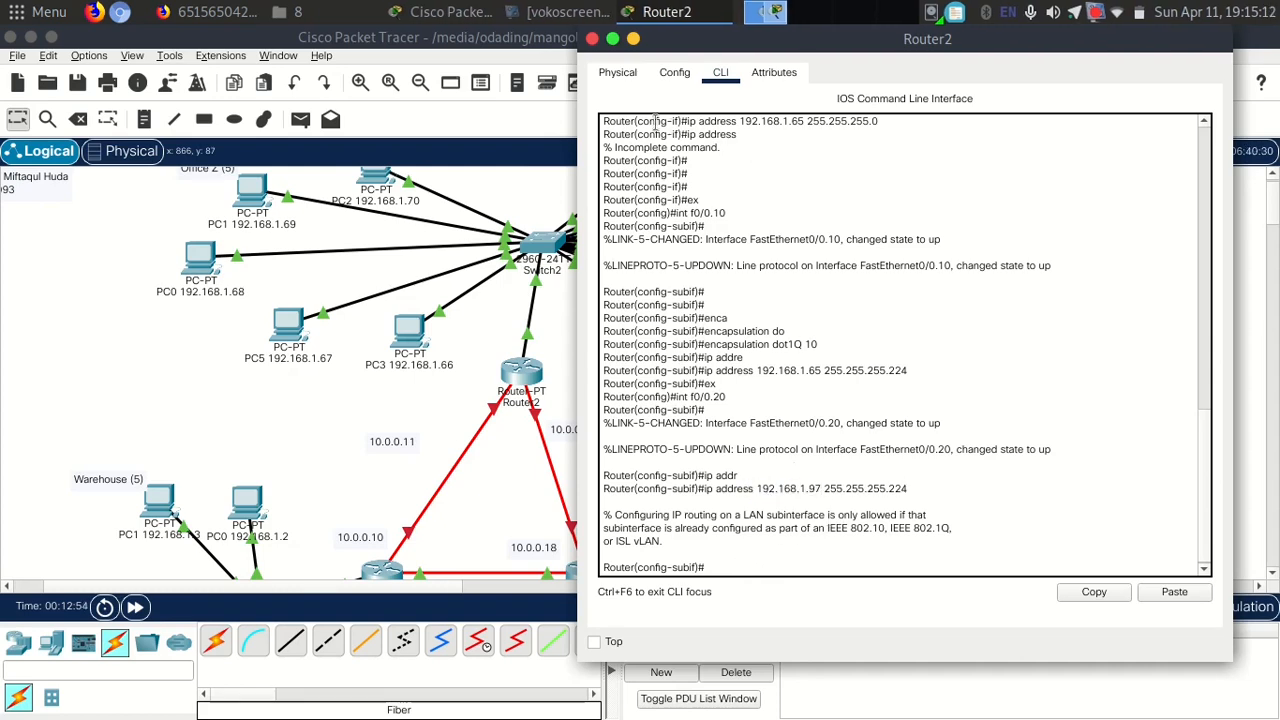
# Shift Router2 slightly beneath Switch2 and restart it by cycling the power in its physical device view.
pyautogui.click(592, 38)
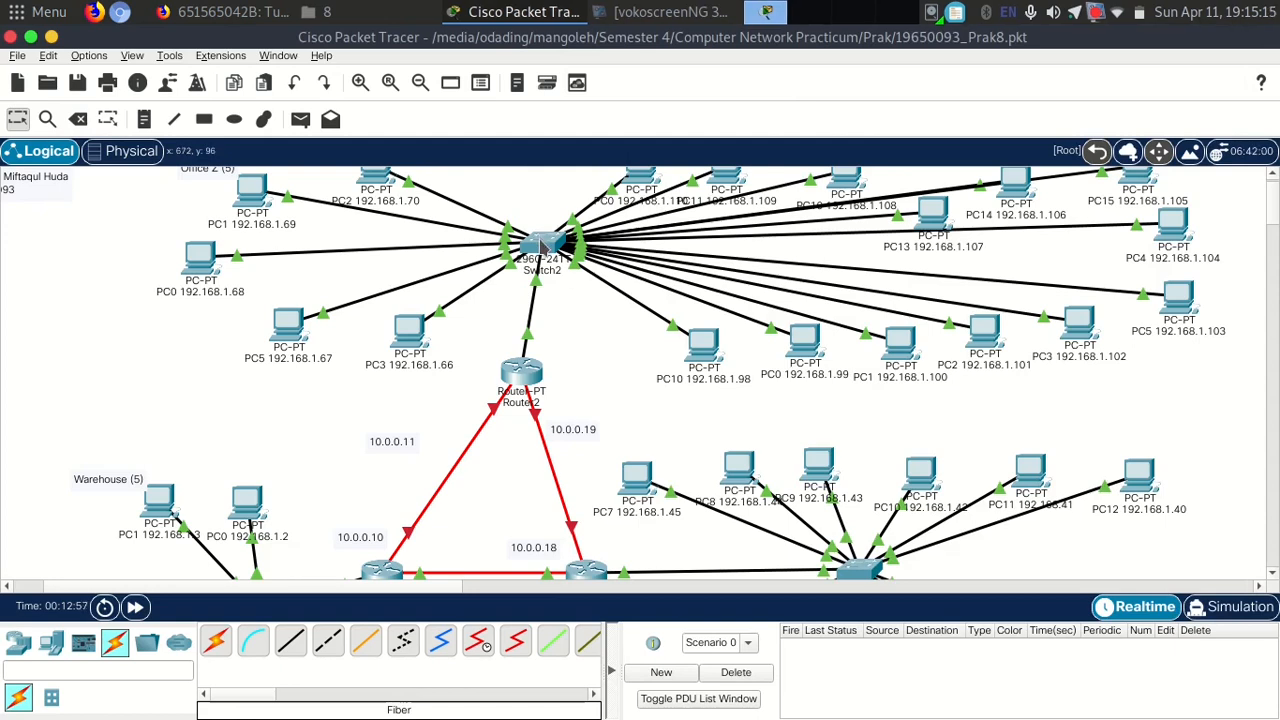
pyautogui.moveTo(516, 372); pyautogui.dragTo(521, 370)
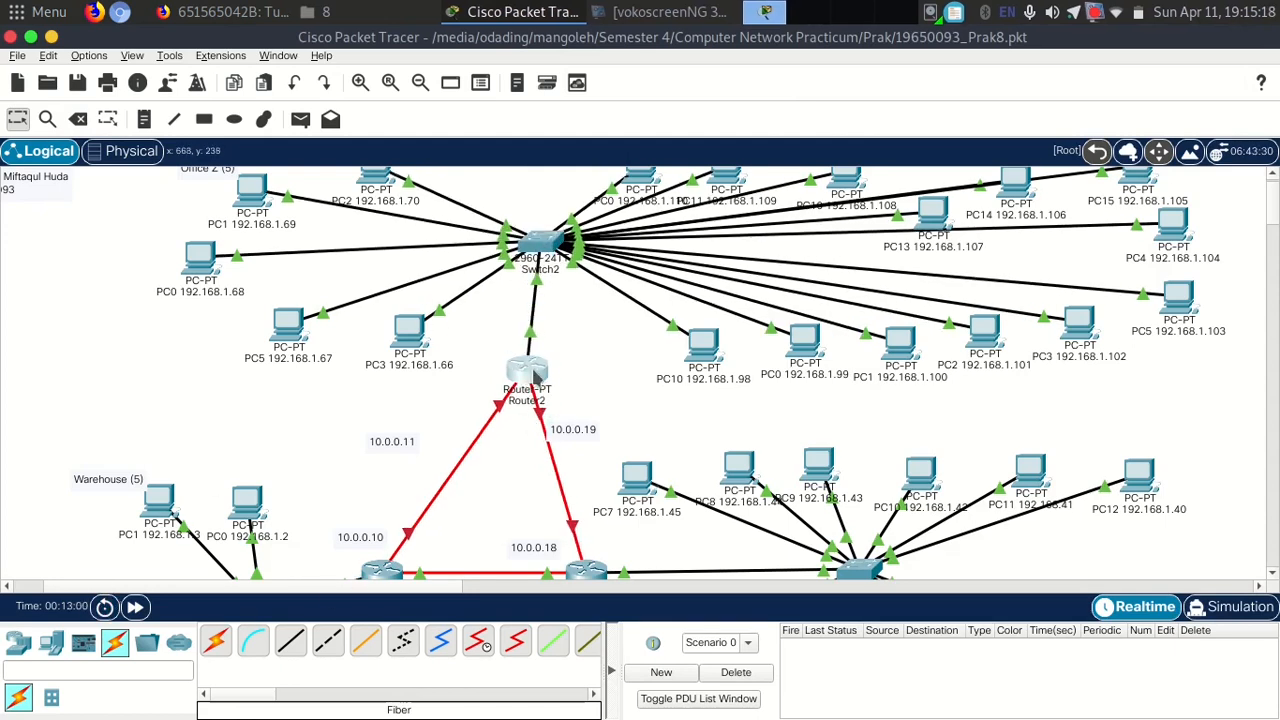
pyautogui.click(536, 376)
pyautogui.click(352, 87)
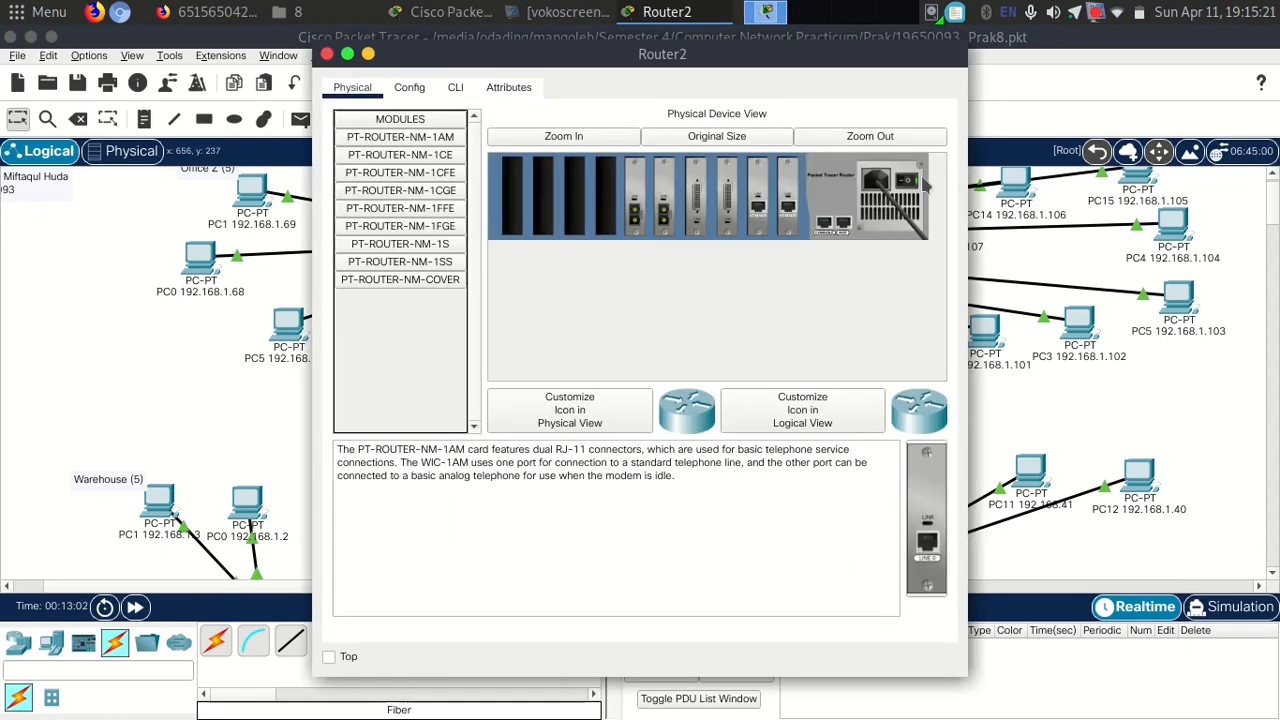
pyautogui.click(327, 53)
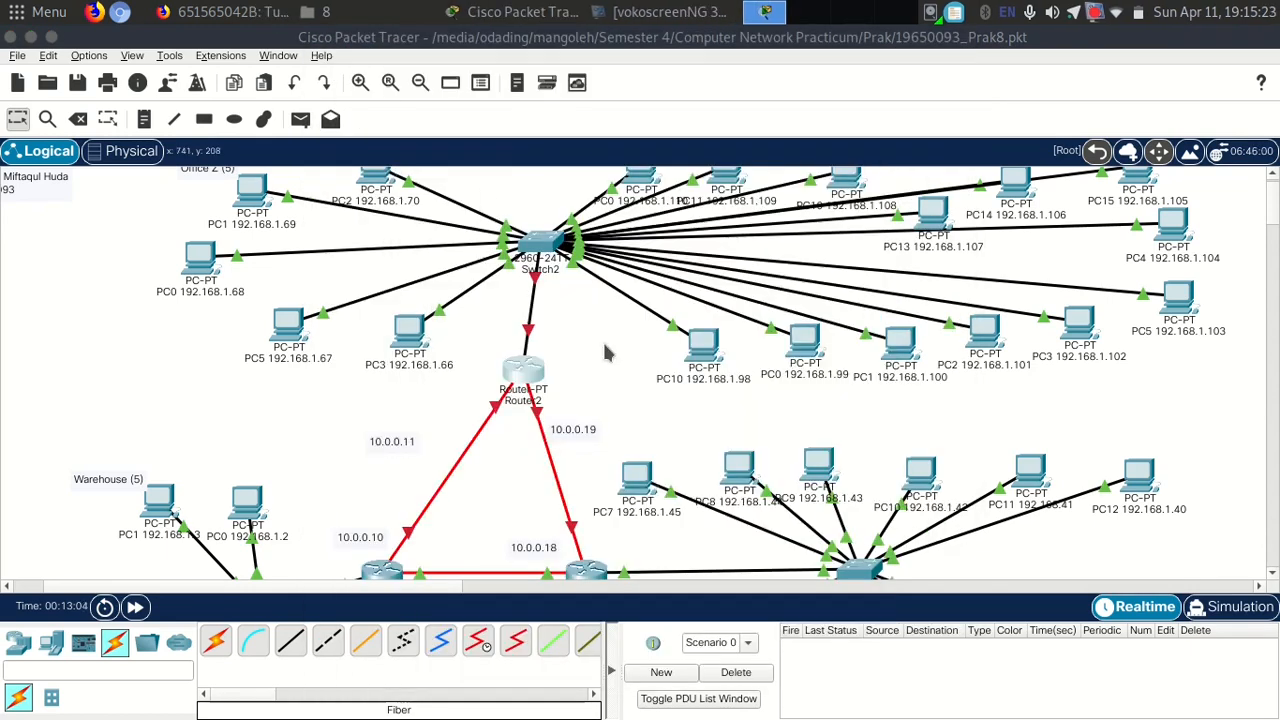
# Examine Switch2's ports and rear panel in its enlarged physical device view.
pyautogui.click(543, 245)
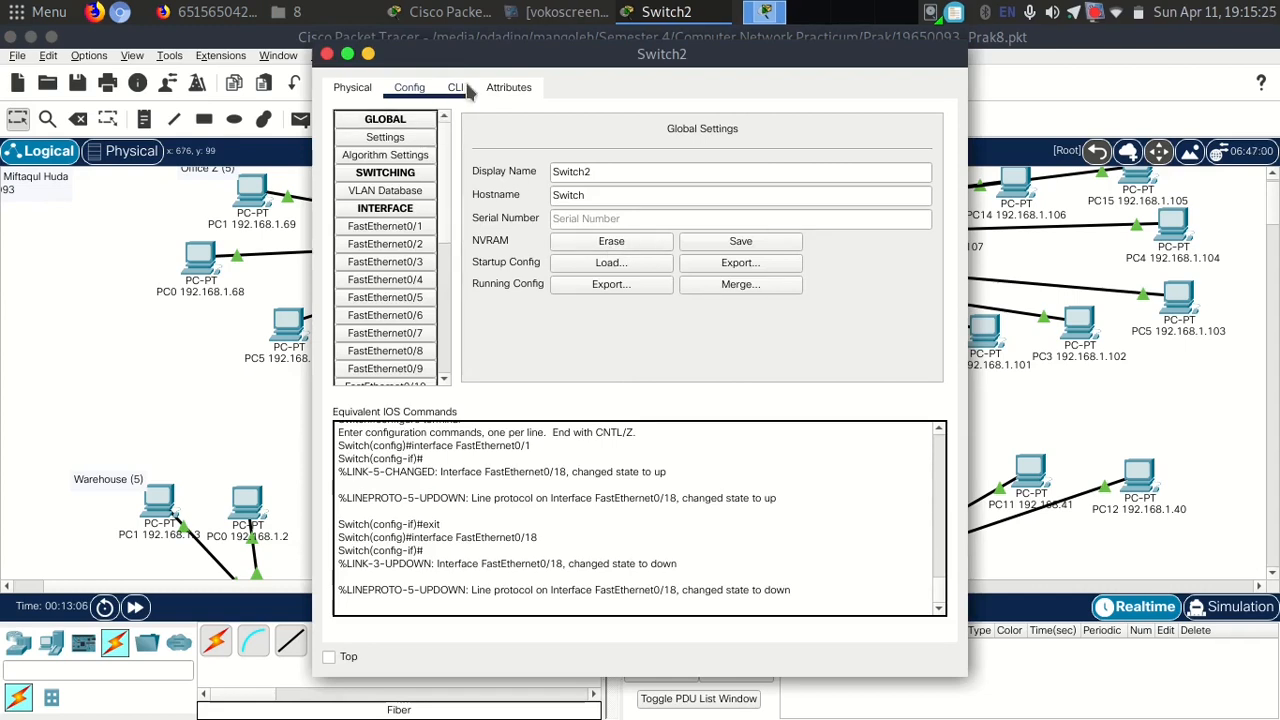
pyautogui.click(358, 88)
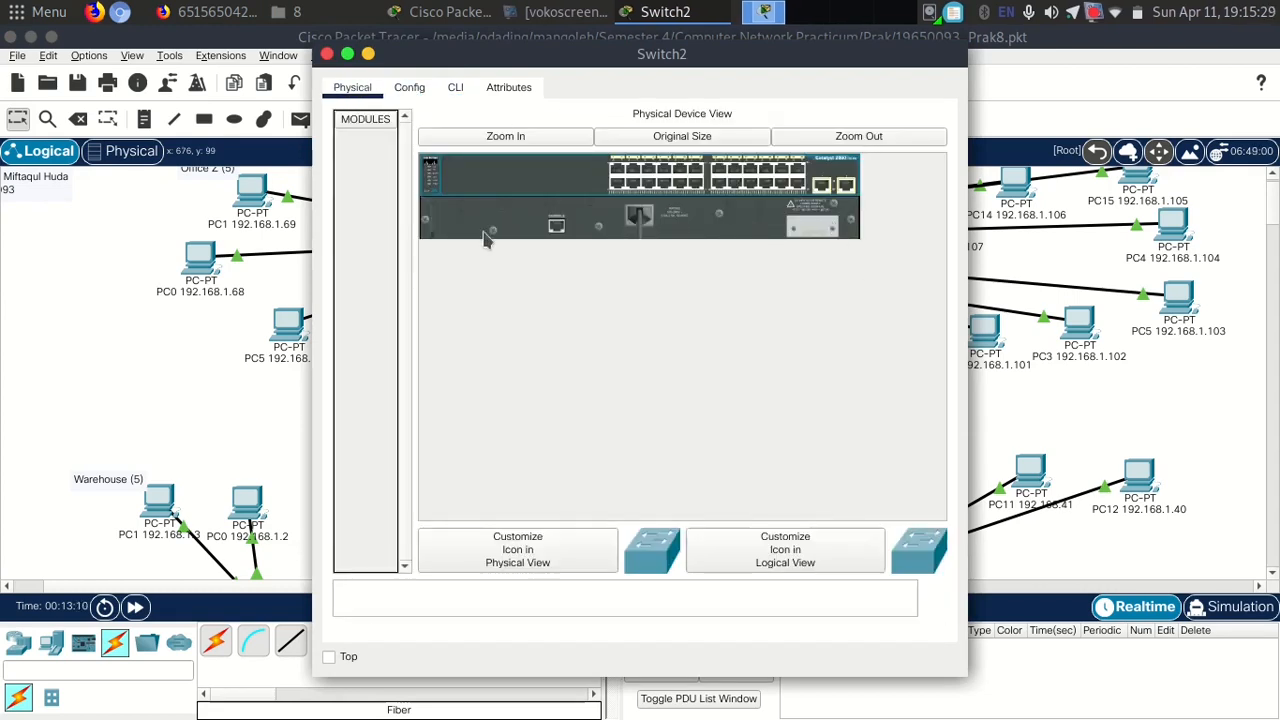
pyautogui.click(538, 138)
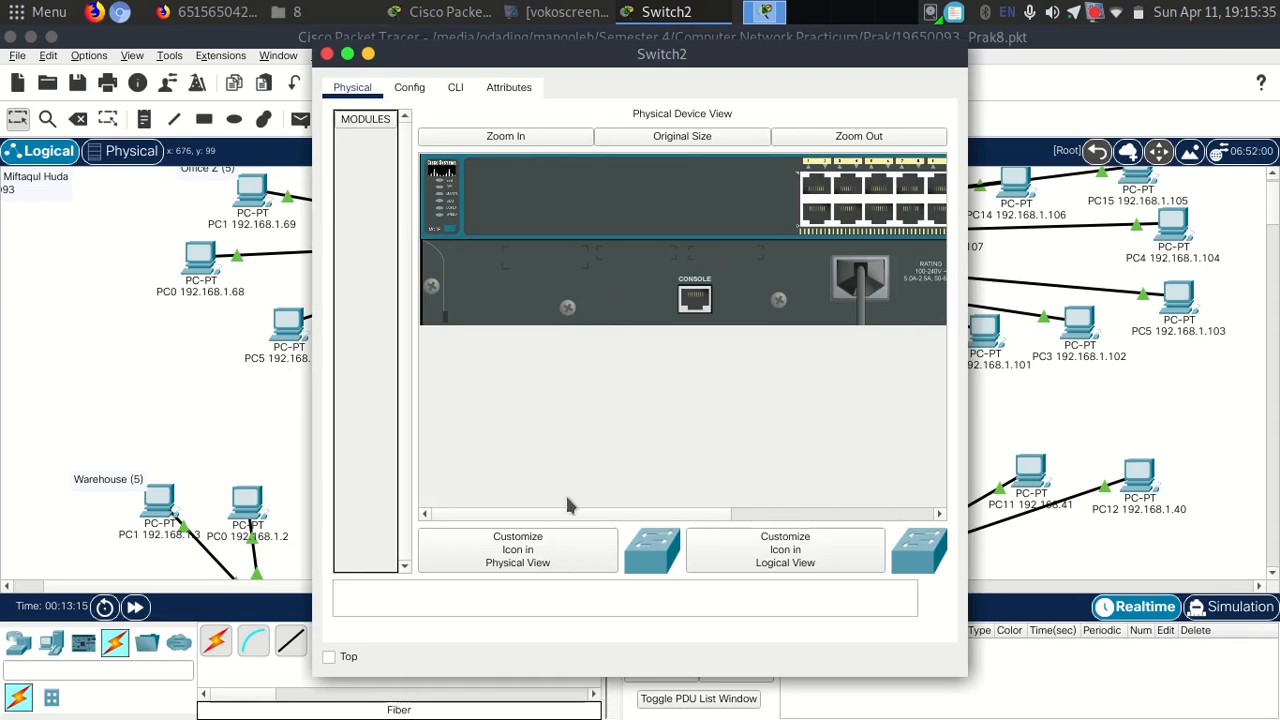
pyautogui.moveTo(567, 512); pyautogui.dragTo(802, 512)
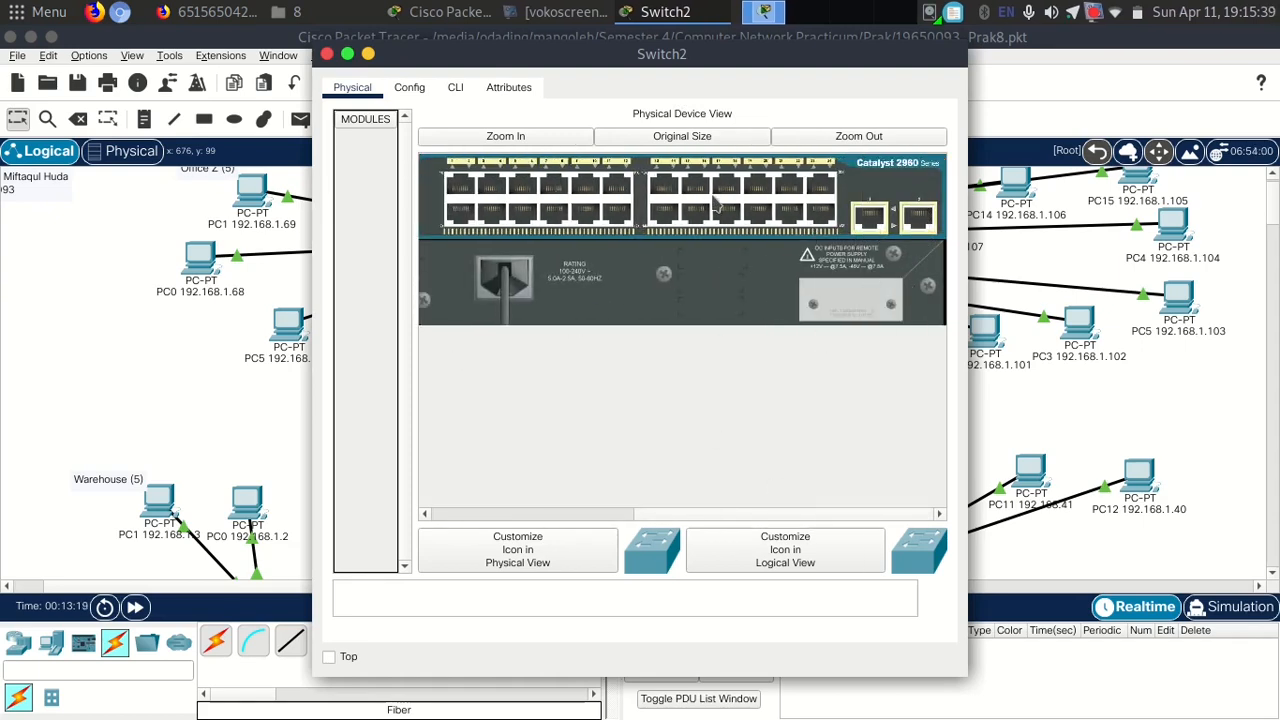
pyautogui.click(800, 141)
pyautogui.click(800, 141)
pyautogui.click(540, 138)
pyautogui.click(327, 53)
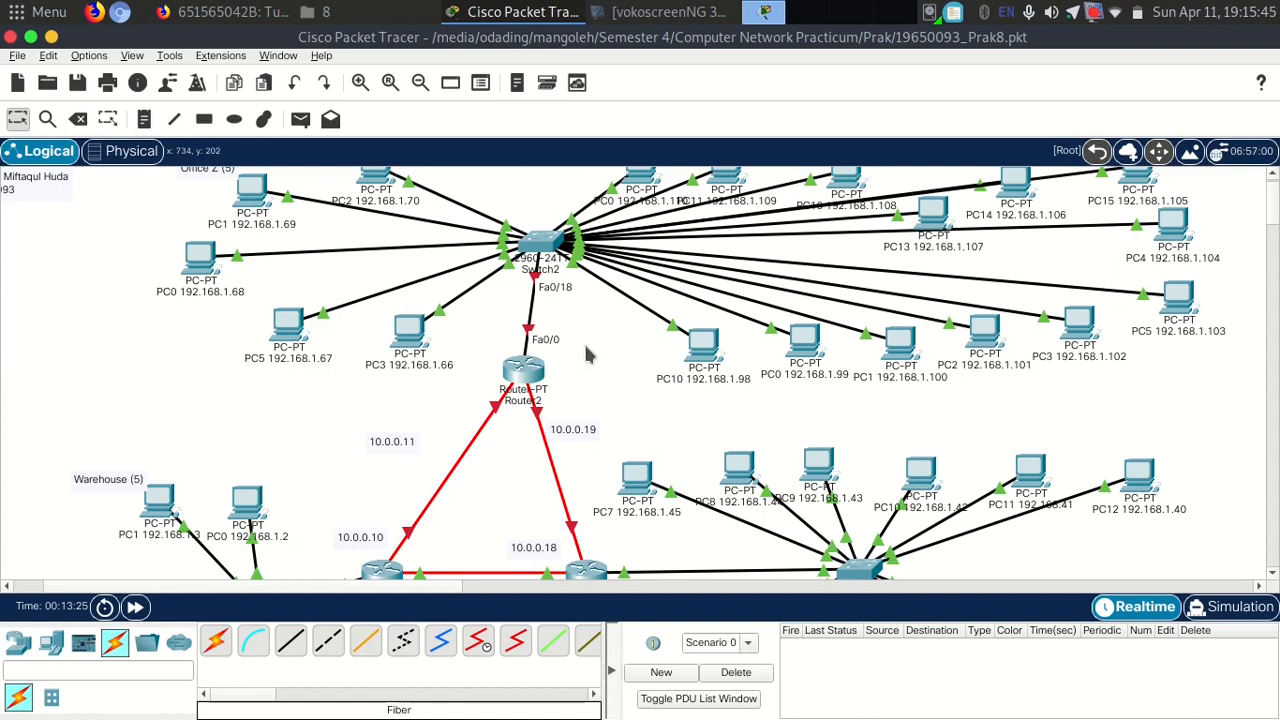
# Open Router2's command line, answer yes to the initial configuration dialog and no to basic management setup.
pyautogui.click(524, 370)
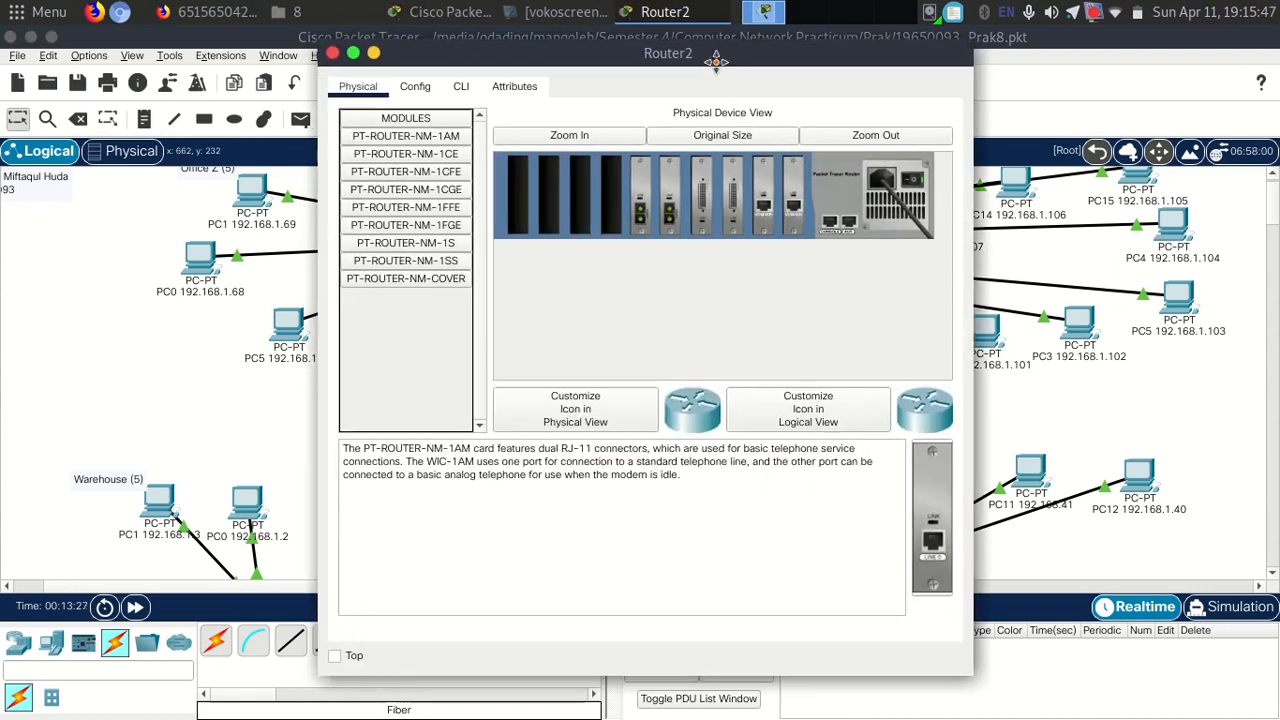
pyautogui.moveTo(716, 54); pyautogui.dragTo(977, 44)
pyautogui.click(717, 77)
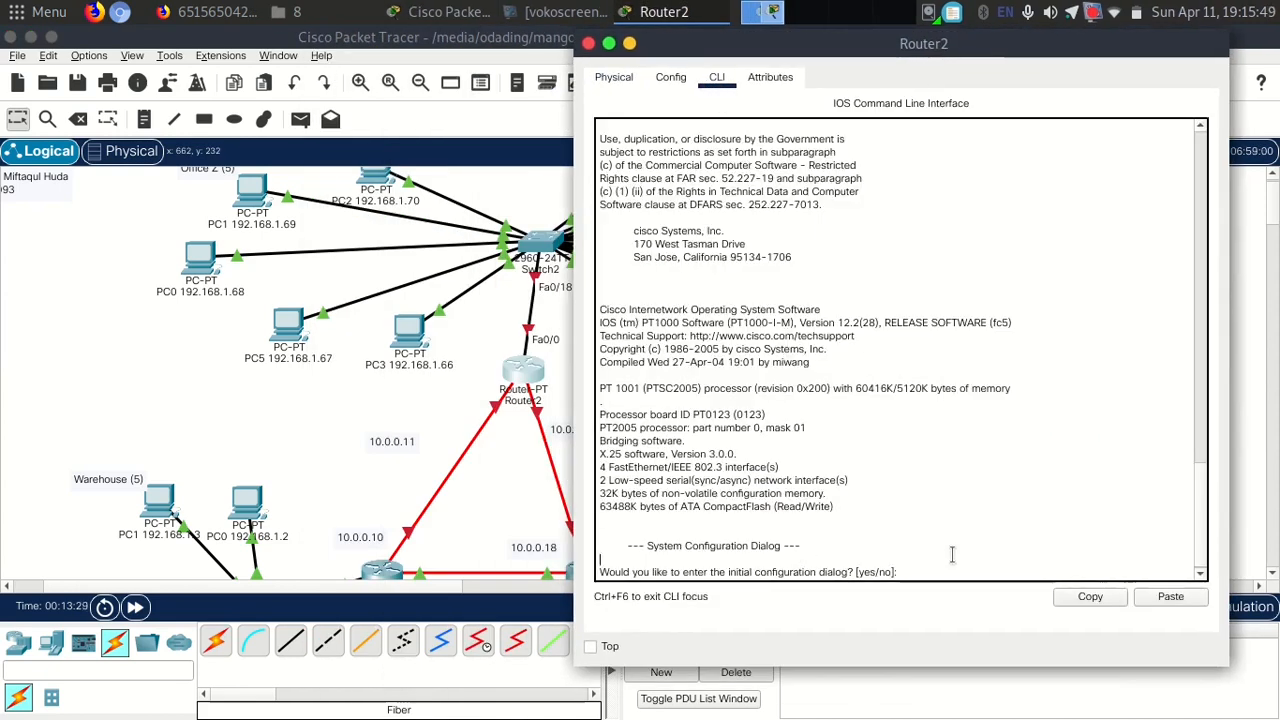
pyautogui.press('Return')
pyautogui.press('Return')
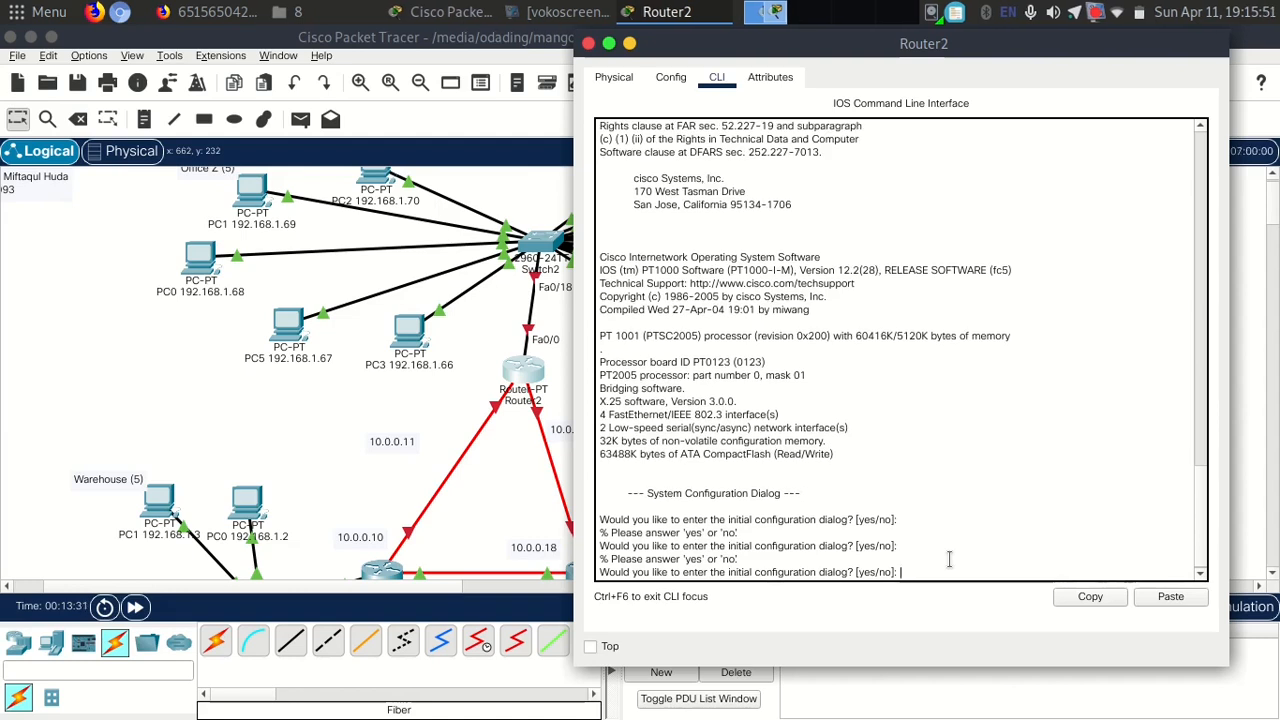
pyautogui.write('yes')
pyautogui.press('Return')
pyautogui.press('Return')
pyautogui.write('no')
pyautogui.press('Return')
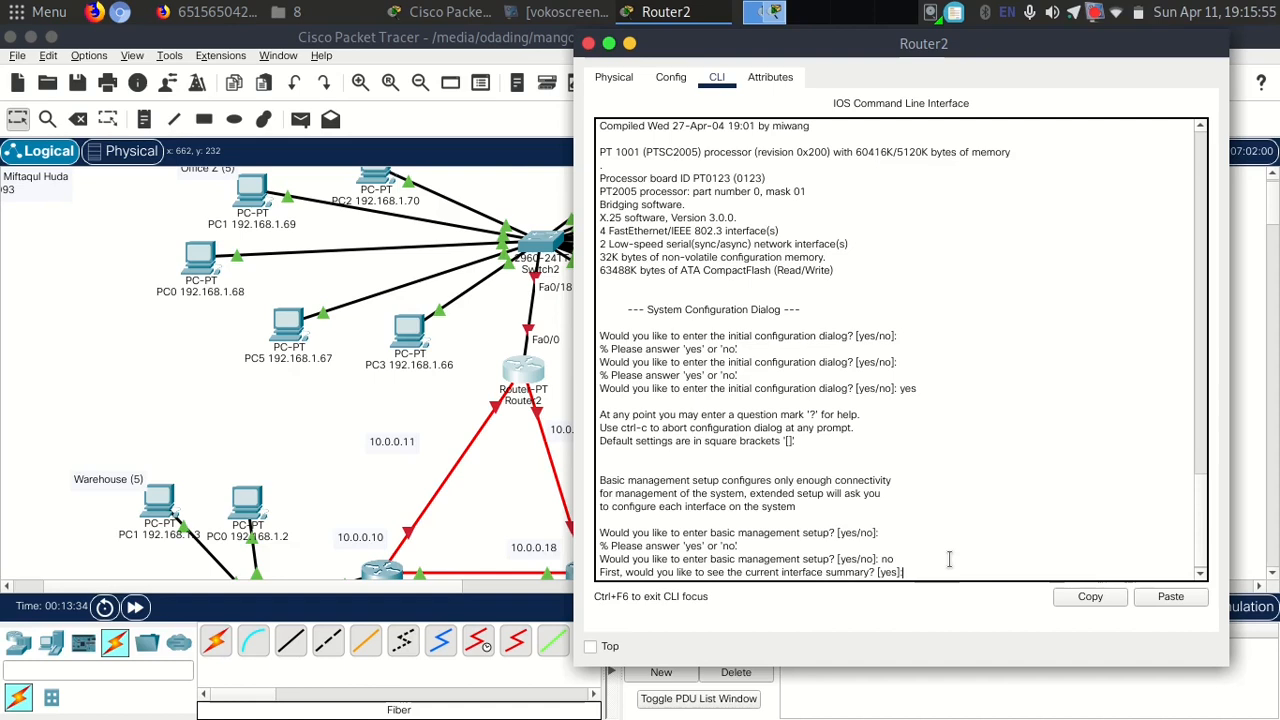
# Decline the interface summary, accept the default host name and leave Router2's setup at the enable secret prompt.
pyautogui.write('no')
pyautogui.press('Return')
pyautogui.press('Return')
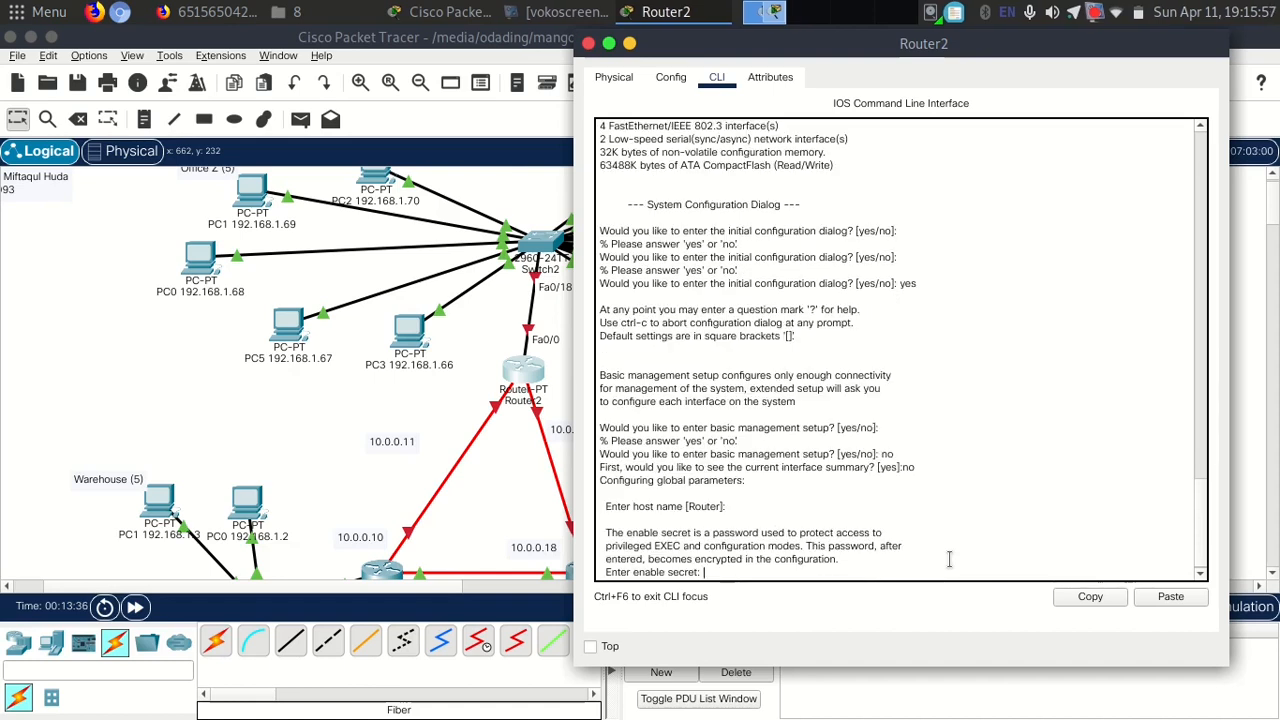
pyautogui.press('Return')
pyautogui.press('Return')
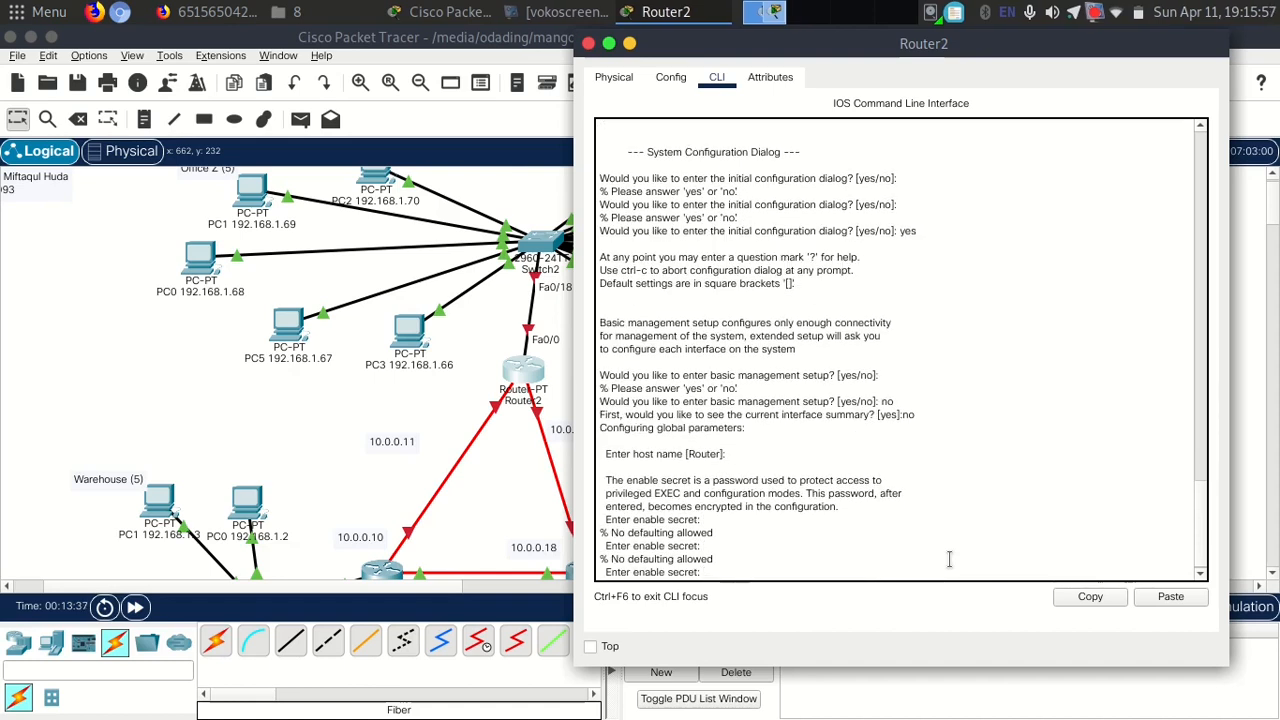
pyautogui.click(588, 43)
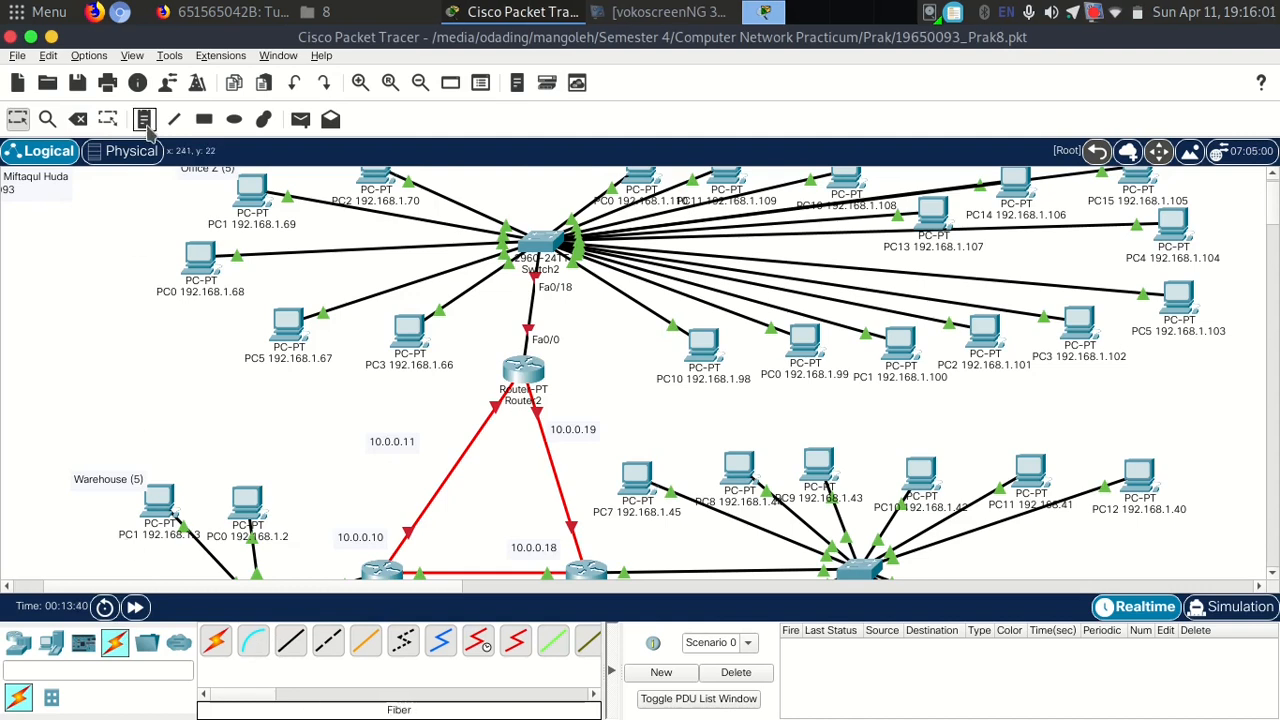
# Delete Router2 from the topology and confirm the deletion.
pyautogui.click(78, 118)
pyautogui.click(524, 375)
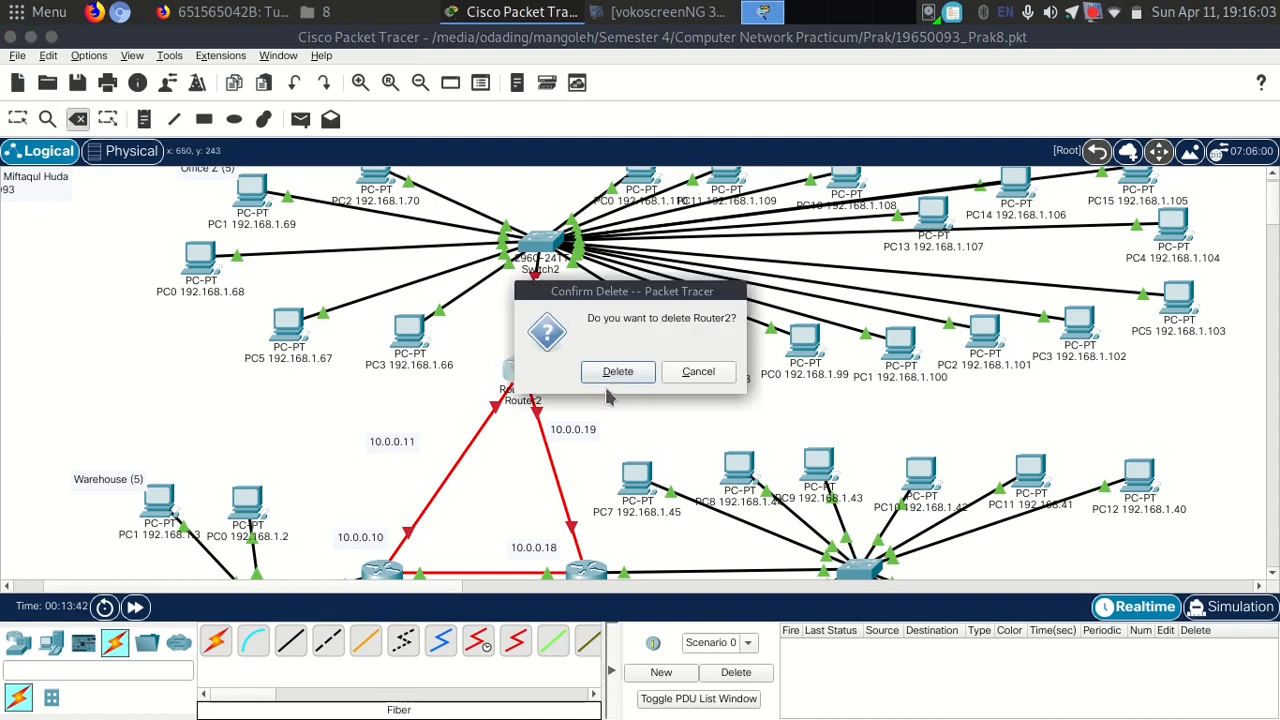
pyautogui.click(614, 370)
# Place a new Router-PT device below Switch2 where the deleted router stood, and check its physical modules.
pyautogui.click(51, 643)
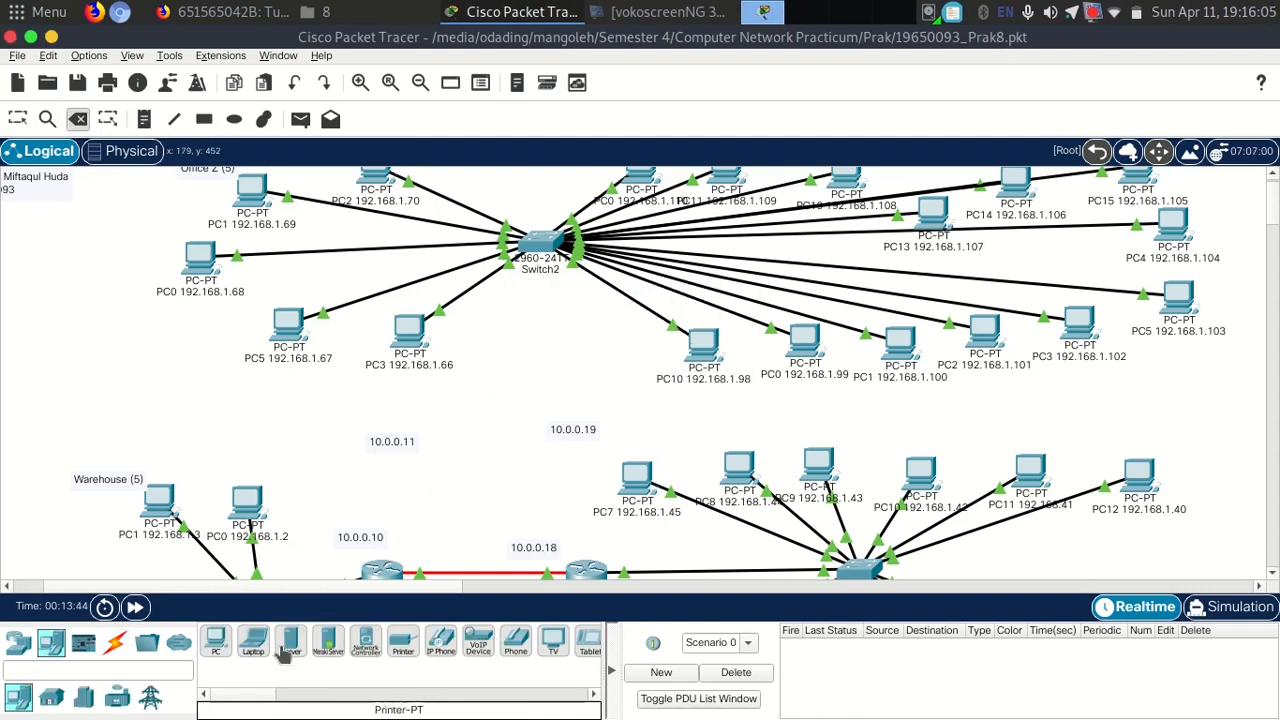
pyautogui.click(18, 645)
pyautogui.click(529, 368)
pyautogui.click(17, 118)
pyautogui.click(529, 368)
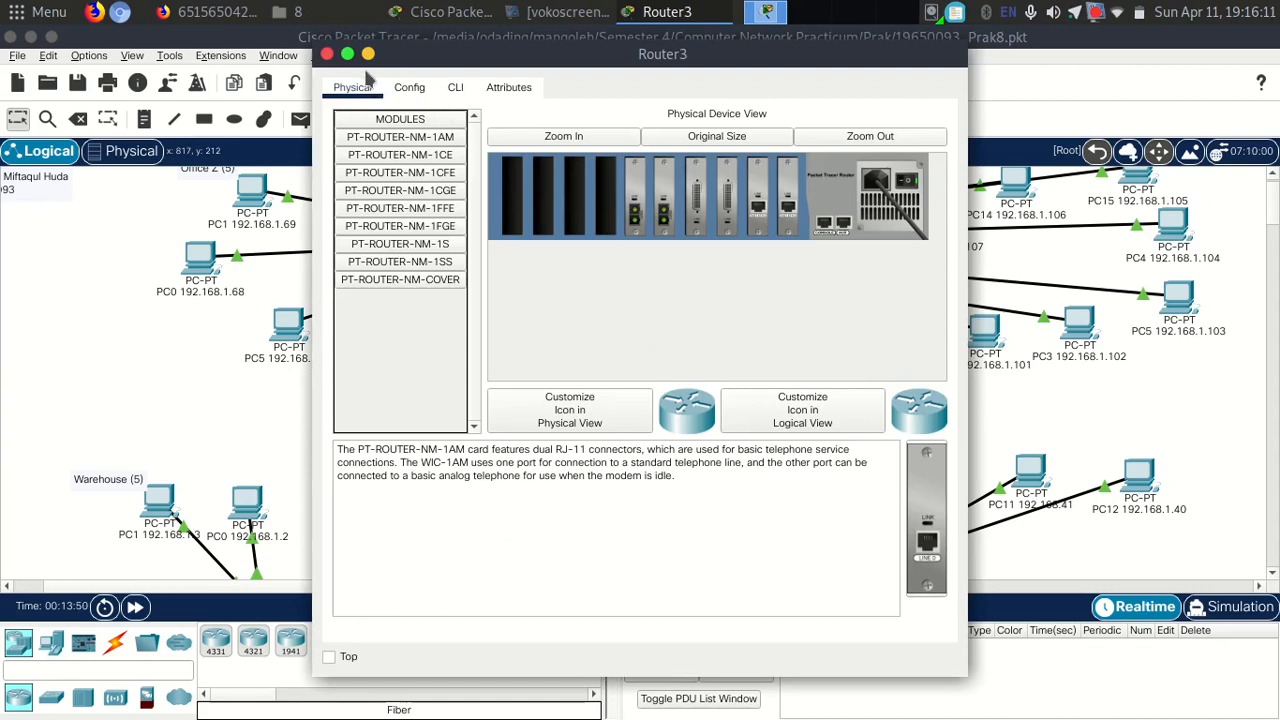
pyautogui.click(326, 54)
# Rename the new router to Router2 and adjust its position beneath Switch2.
pyautogui.scroll(-3, 1272, 232)
pyautogui.scroll(2, 1272, 232)
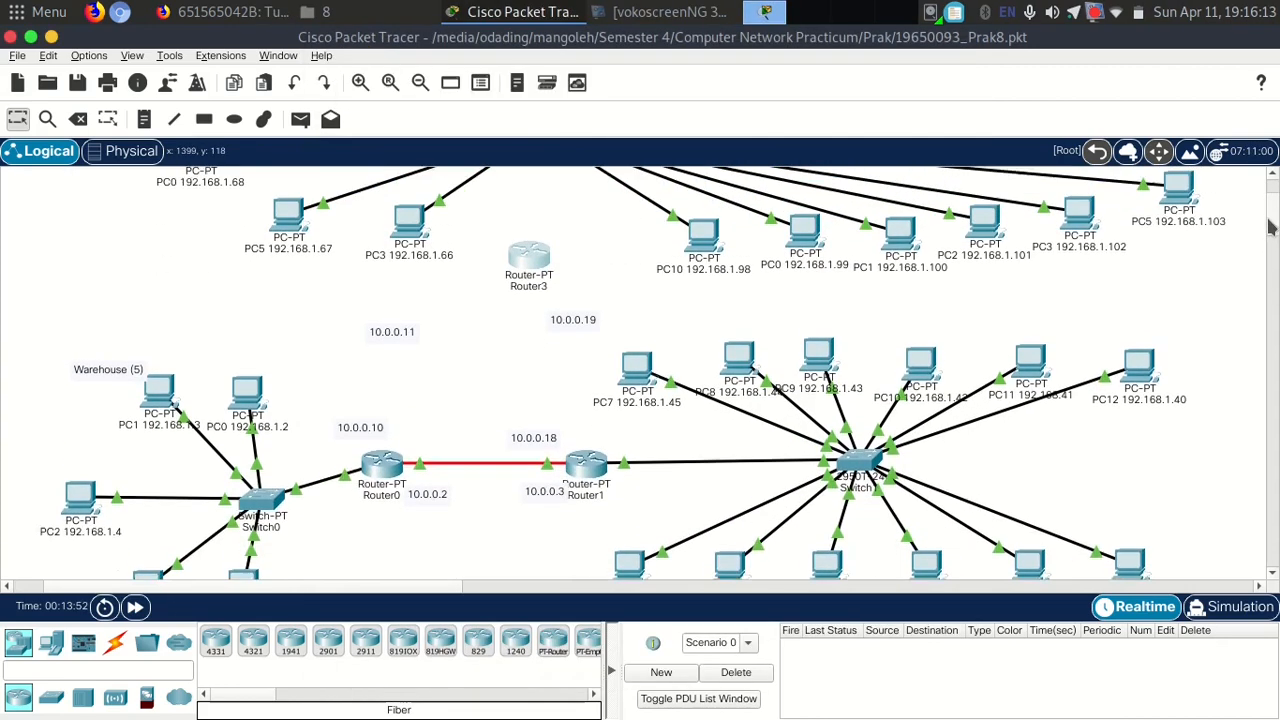
pyautogui.click(556, 352)
pyautogui.press('BackSpace')
pyautogui.write('2')
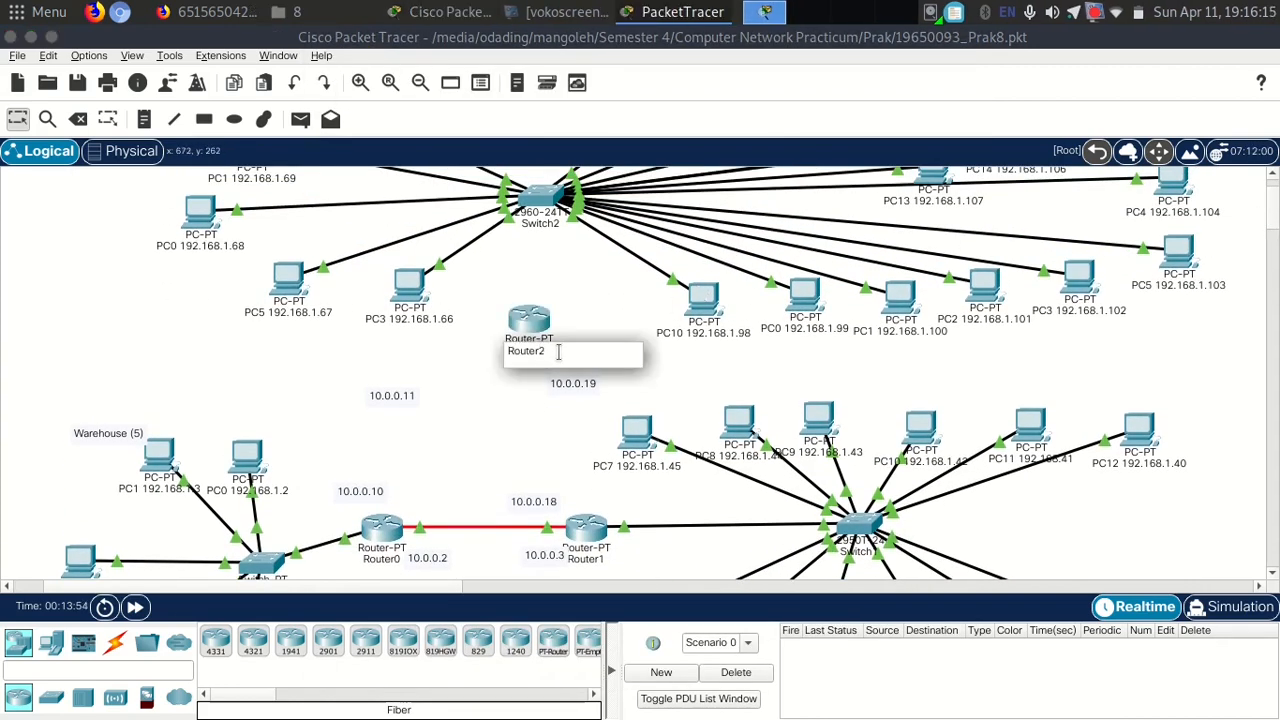
pyautogui.click(594, 325)
pyautogui.moveTo(513, 315); pyautogui.dragTo(520, 306)
# Start an automatically chosen cable connection from Switch2.
pyautogui.click(115, 642)
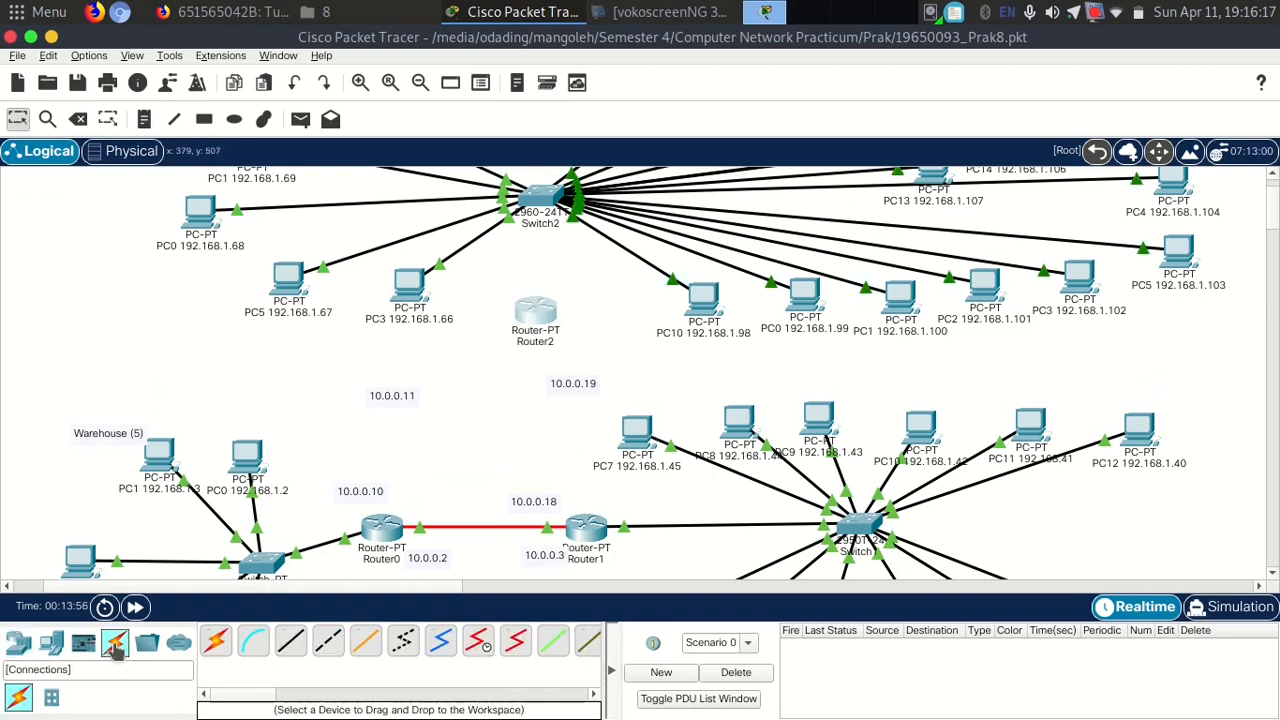
pyautogui.click(540, 200)
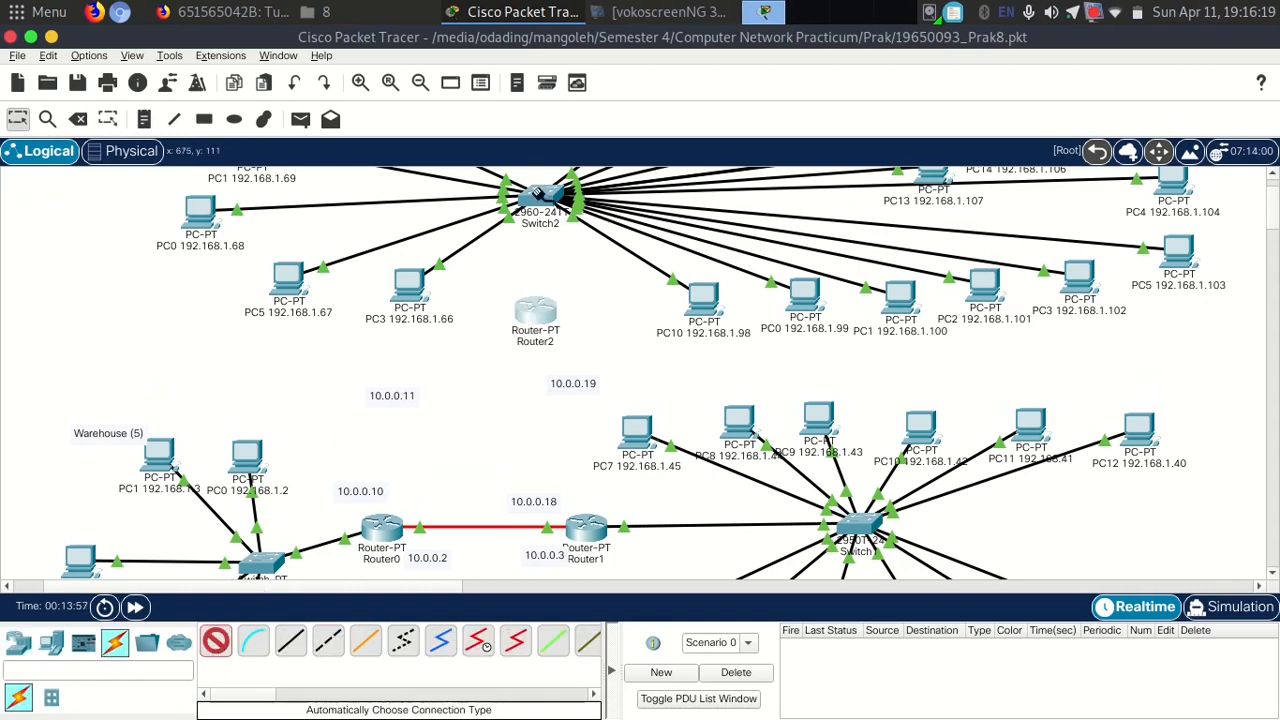
# Finish the cable from Switch2 to Router2 and open Router2's command line.
pyautogui.click(535, 310)
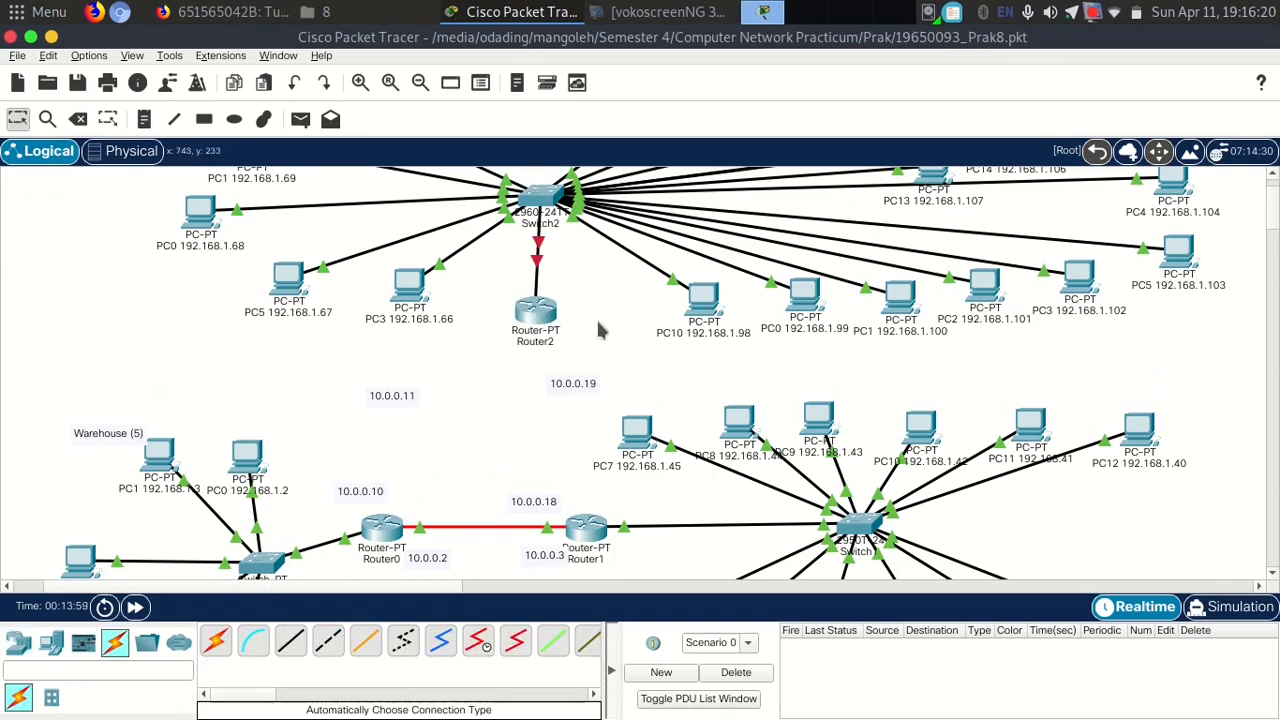
pyautogui.click(535, 312)
pyautogui.click(455, 87)
# Answer no to Router2's initial configuration dialog and start the command session.
pyautogui.press('Return')
pyautogui.press('Return')
pyautogui.press('Return')
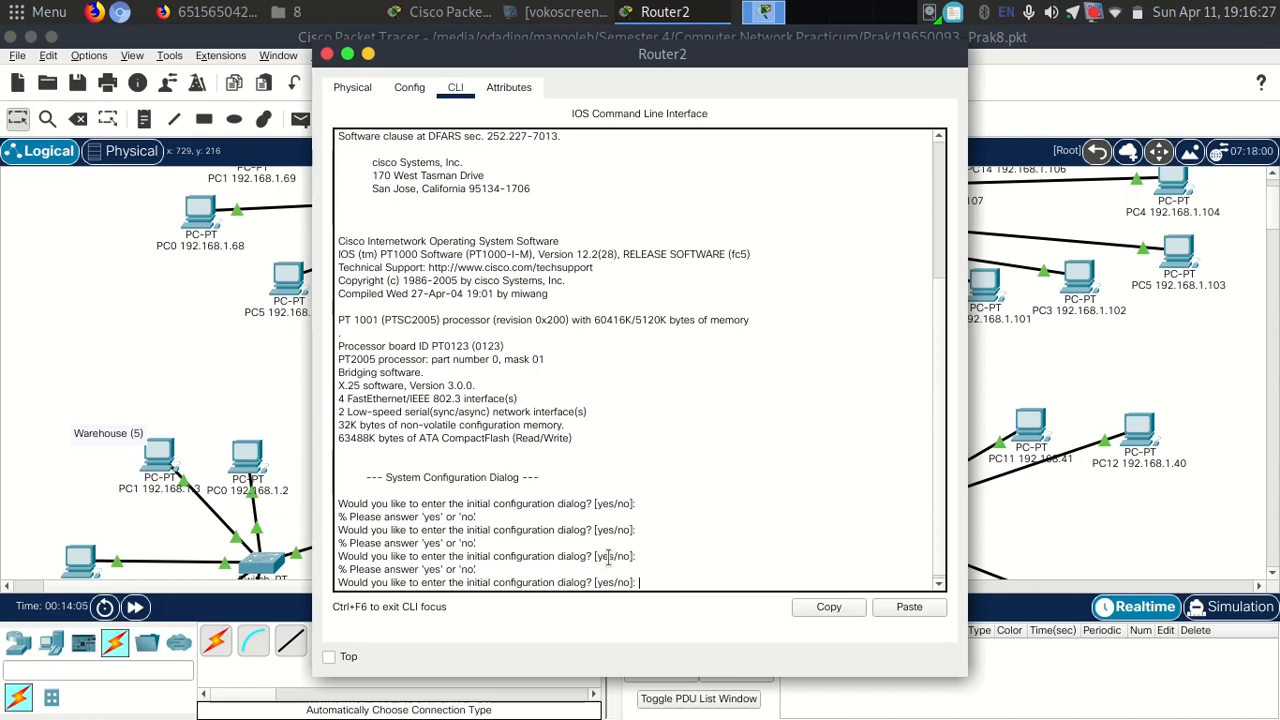
pyautogui.press('Return')
pyautogui.press('Return')
pyautogui.press('Return')
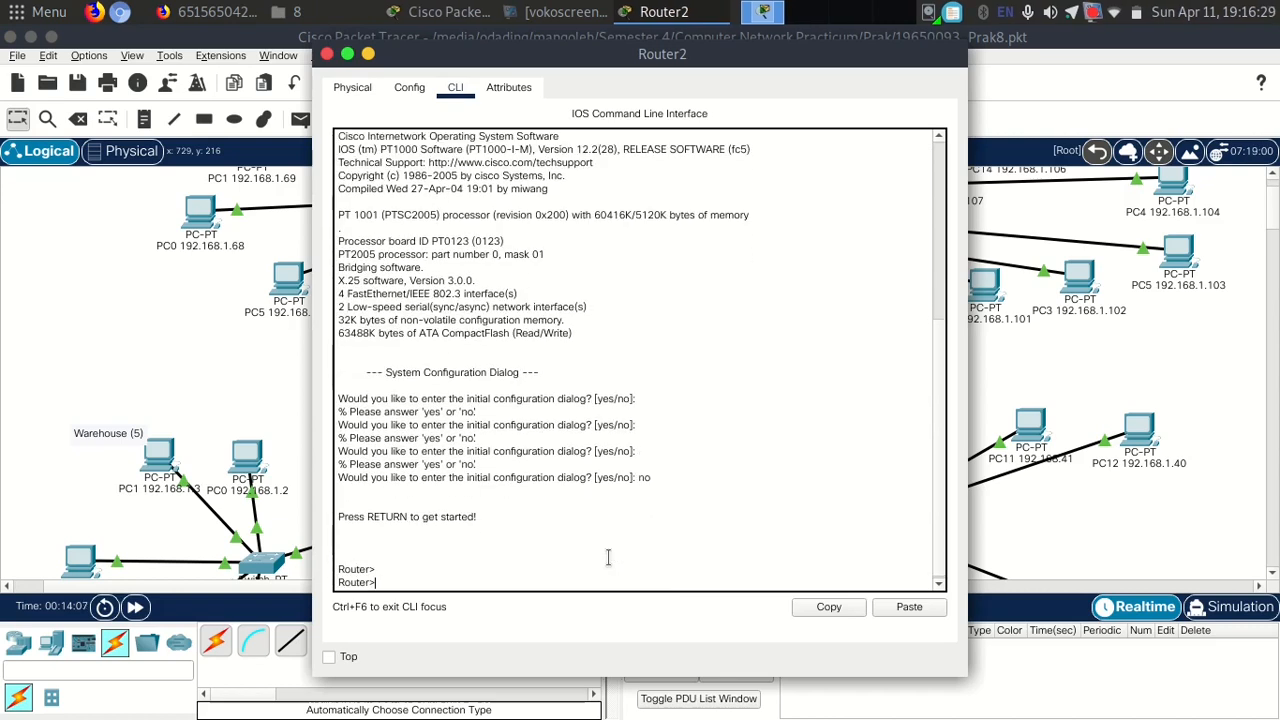
# Enter privileged mode on Router2 and start global configuration with configure terminal.
pyautogui.write('en')
pyautogui.press('Return')
pyautogui.press('Return')
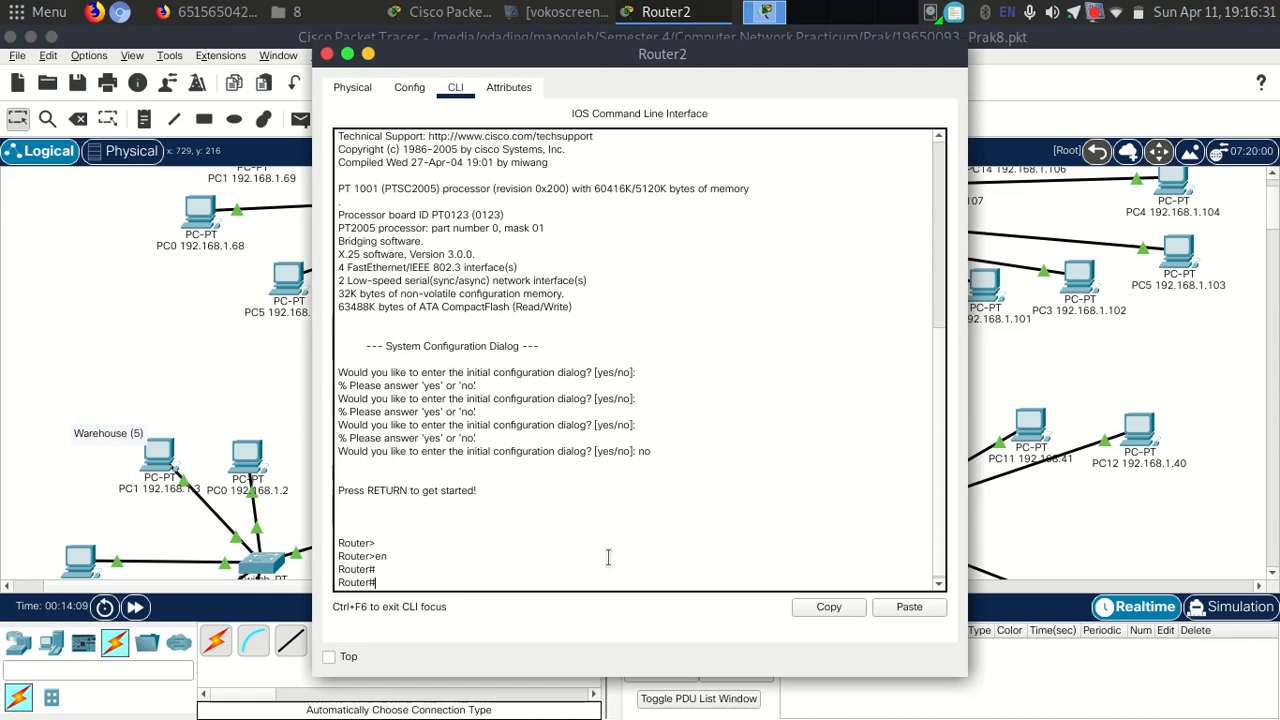
pyautogui.press('BackSpace')
pyautogui.press('BackSpace')
pyautogui.write('configure')
pyautogui.press('Tab')
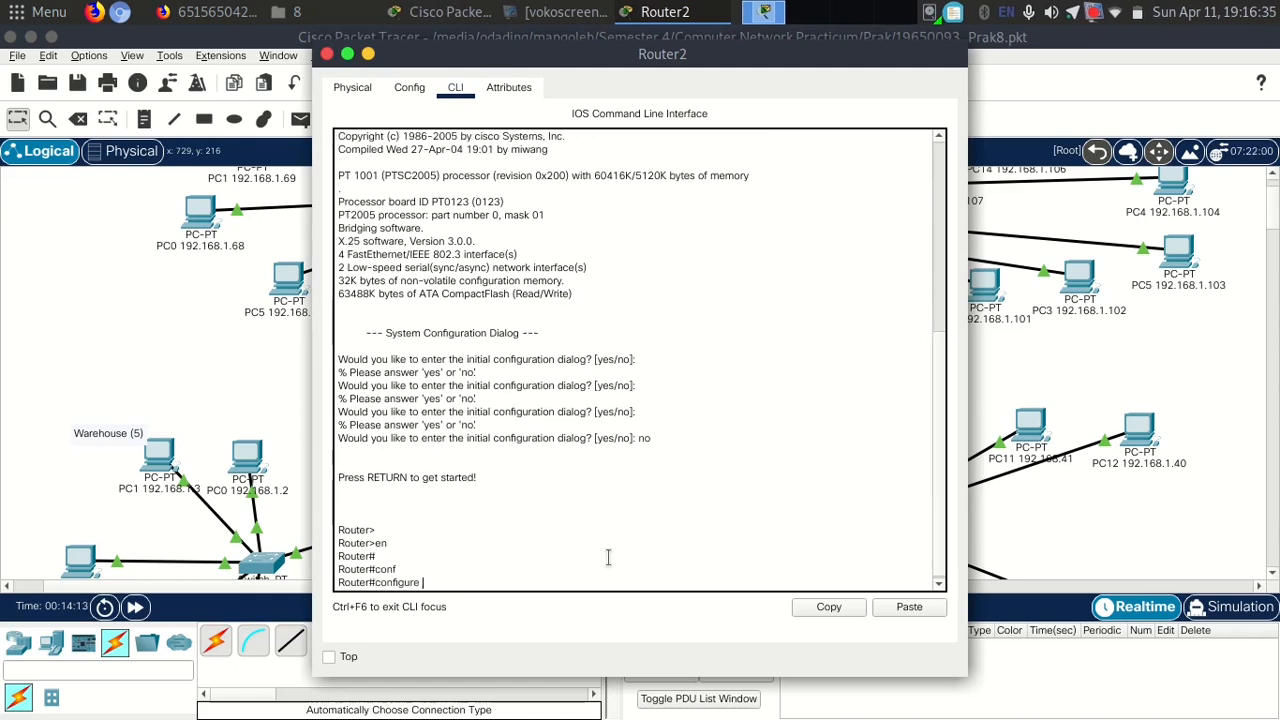
pyautogui.write('t')
pyautogui.press('Tab')
pyautogui.press('Return')
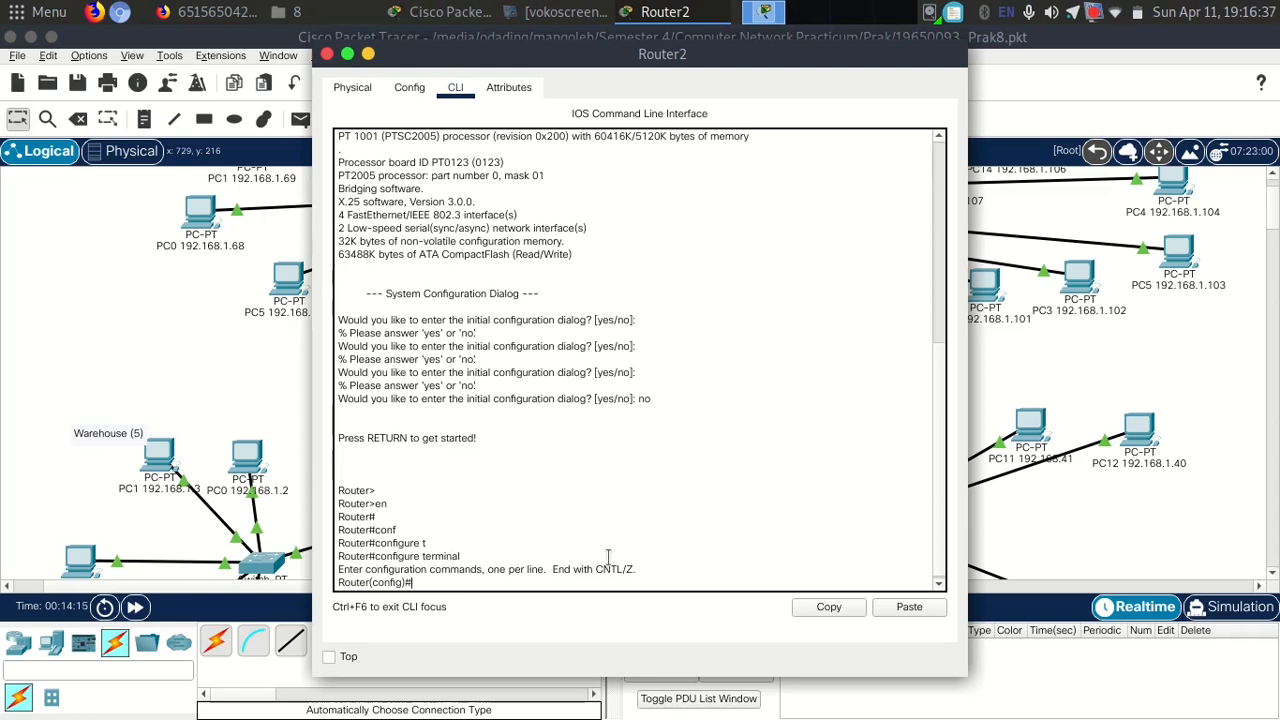
# Create subinterface f0/0.10 on Router2 and set its encapsulation to dot1Q 10.
pyautogui.write('int f0/0.10')
pyautogui.press('Return')
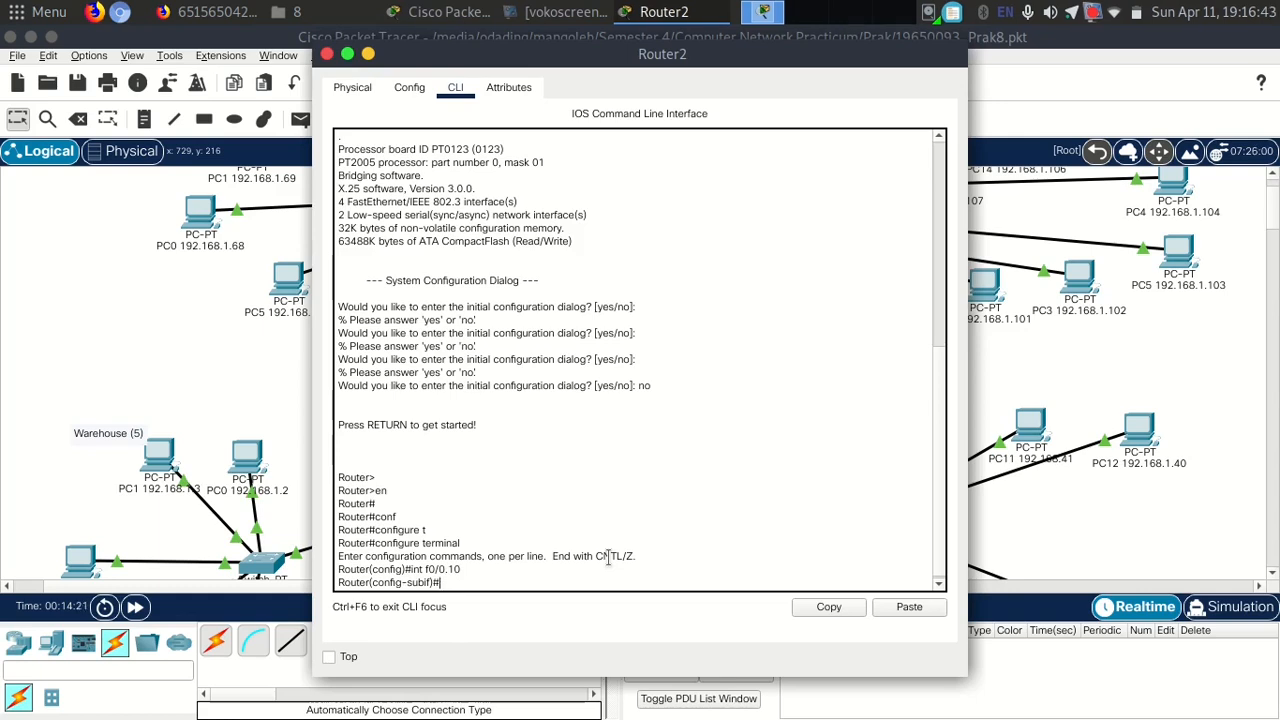
pyautogui.write('eca')
pyautogui.press('Tab')
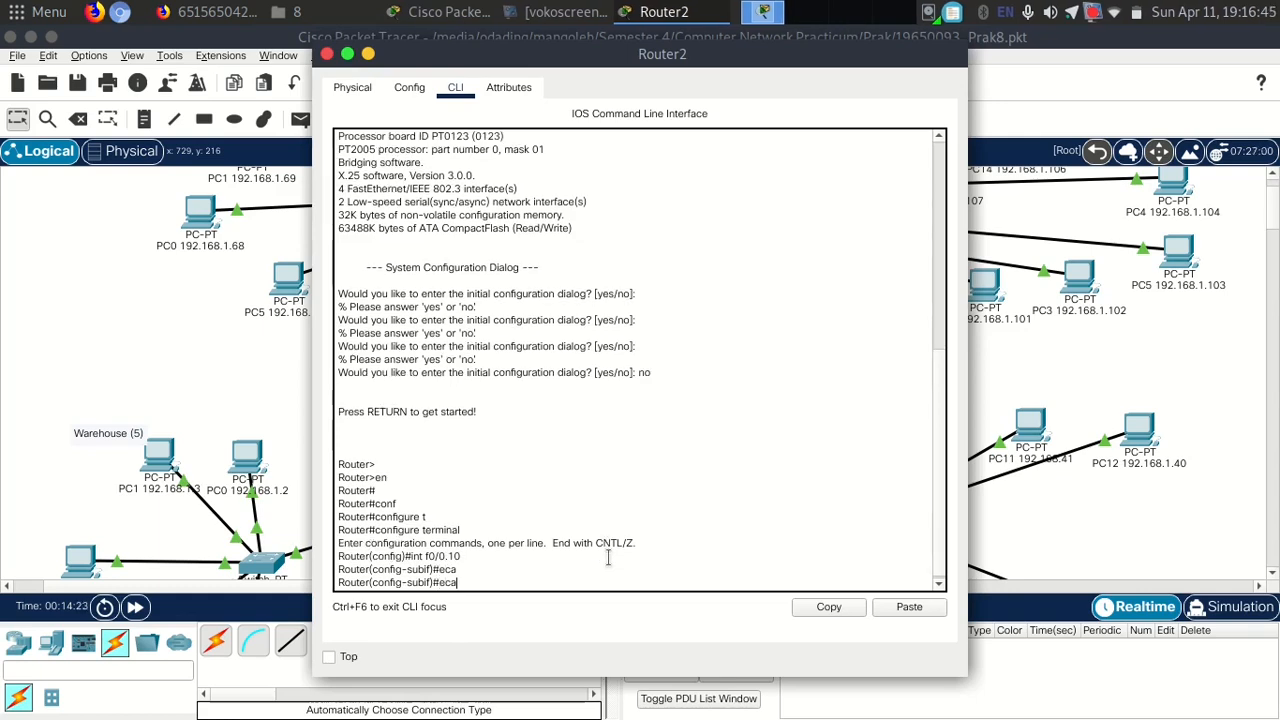
pyautogui.press('BackSpace')
pyautogui.press('BackSpace')
pyautogui.write('mca')
pyautogui.press('Tab')
pyautogui.press('BackSpace')
pyautogui.press('BackSpace')
pyautogui.press('BackSpace')
pyautogui.write('nca')
pyautogui.press('Tab')
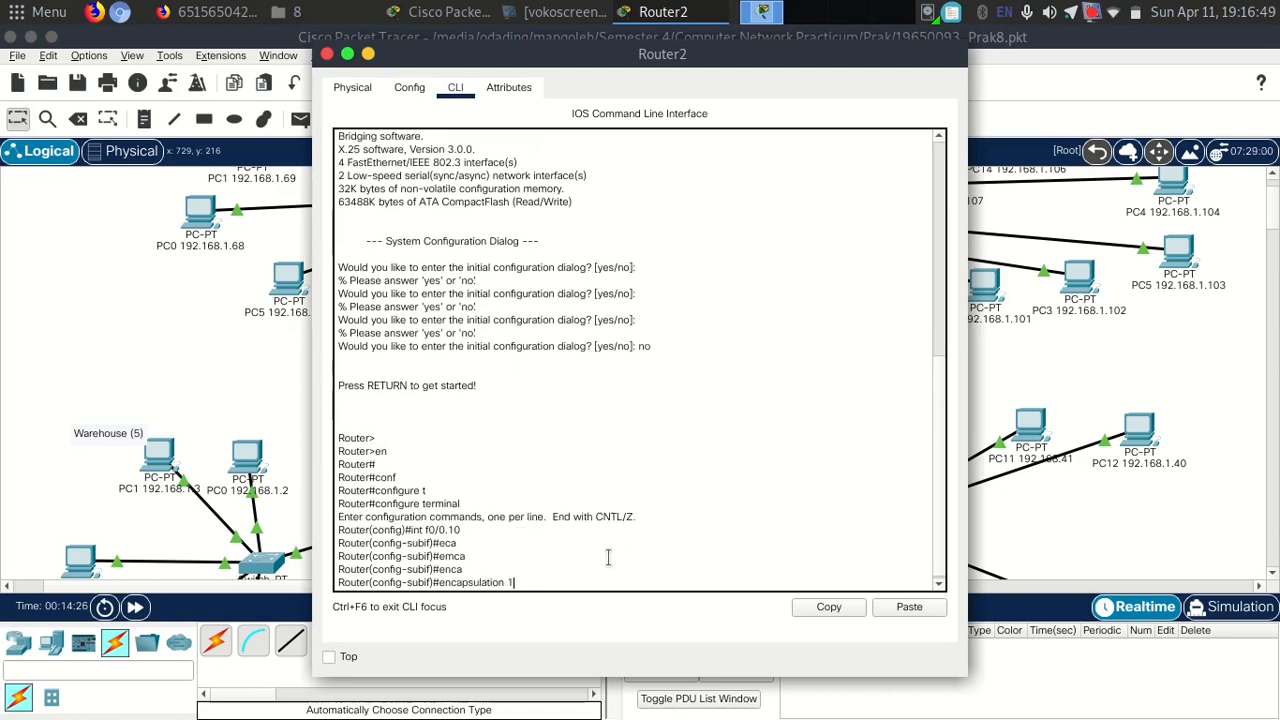
pyautogui.write('192')
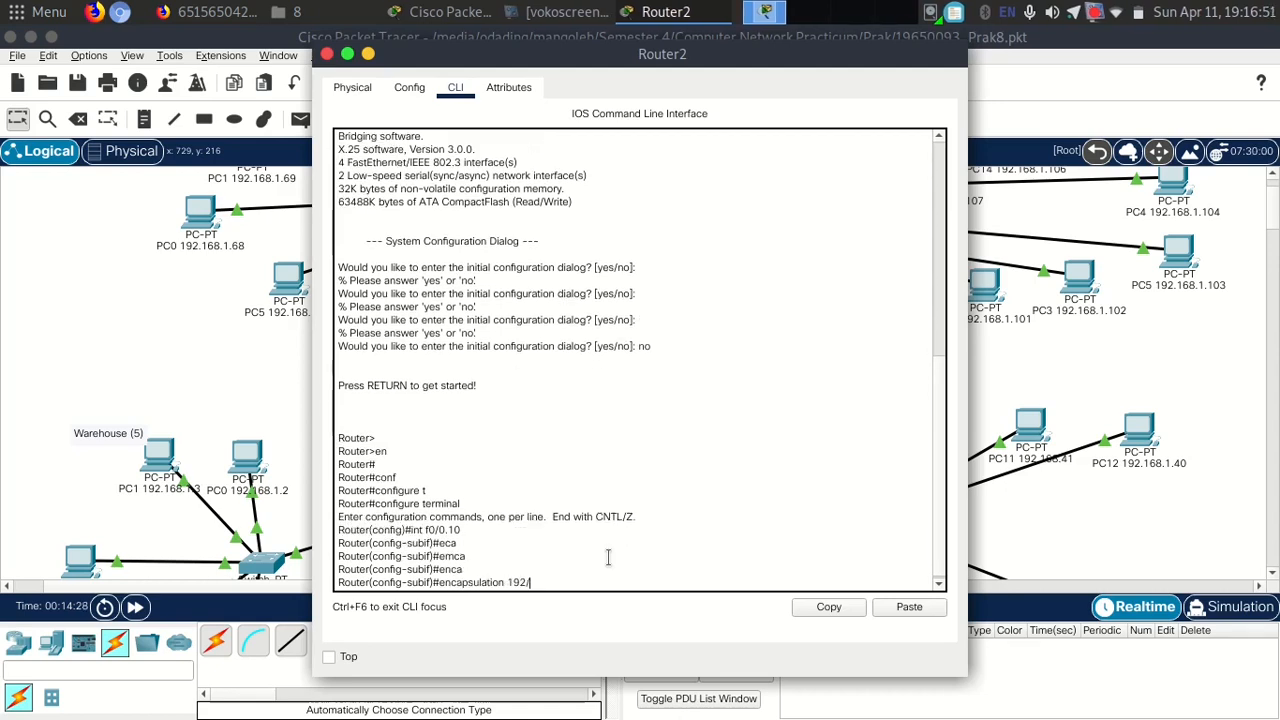
pyautogui.press('BackSpace')
pyautogui.press('BackSpace')
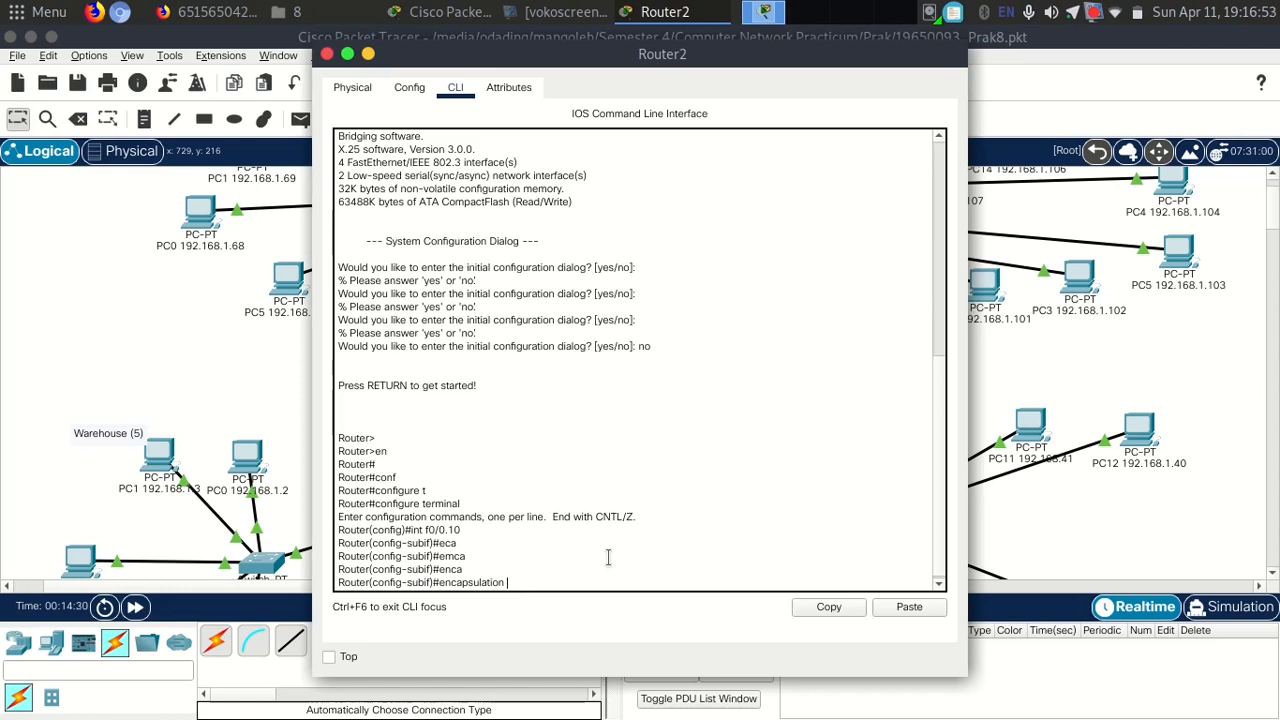
pyautogui.write('do')
pyautogui.press('Tab')
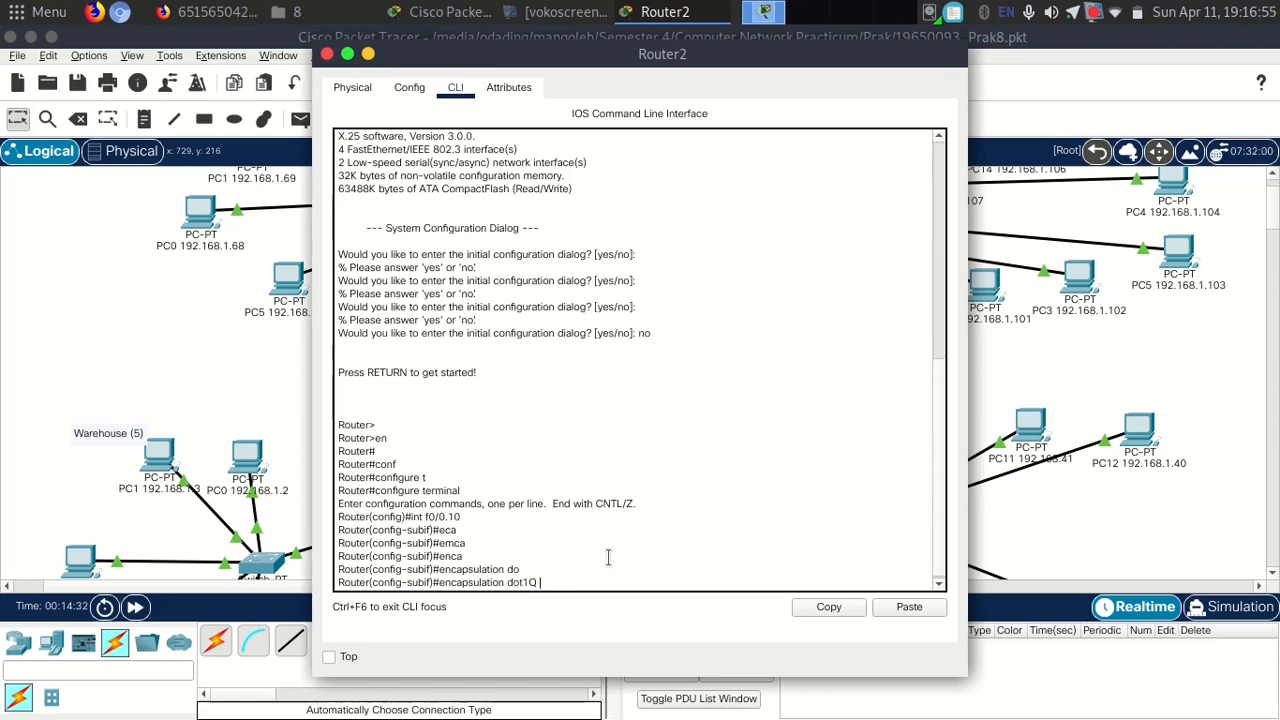
pyautogui.write('10')
pyautogui.moveTo(746, 80); pyautogui.dragTo(955, 72)
pyautogui.press('Return')
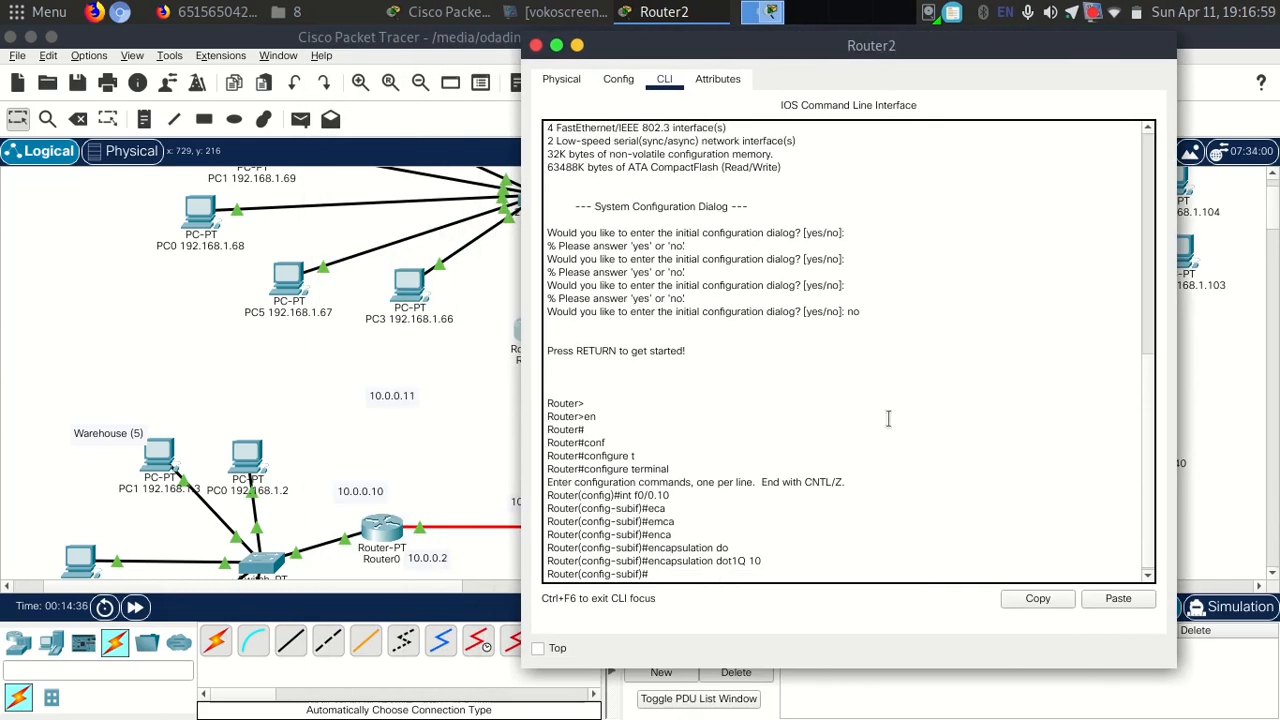
# Assign IP address 192.168.1.65 with mask 255.255.255.224 to subinterface f0/0.10 and exit its configuration.
pyautogui.write('ip ad')
pyautogui.press('Tab')
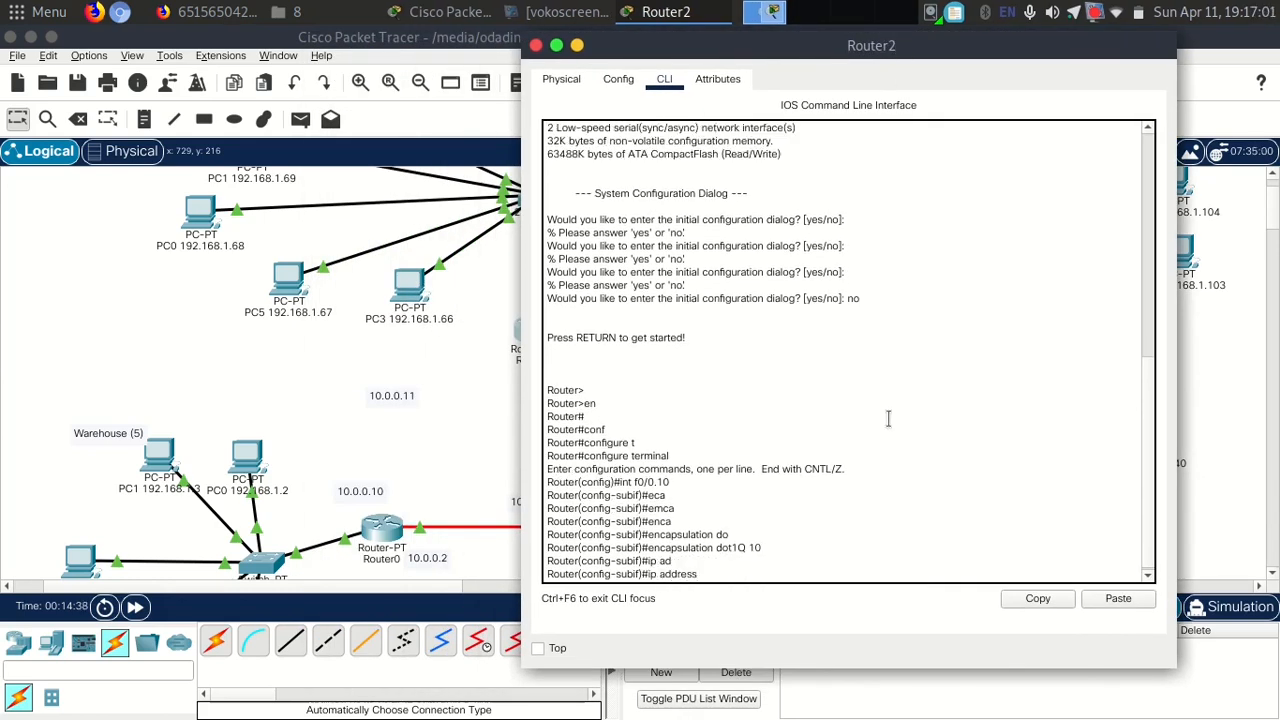
pyautogui.write('192.168.1.65 255')
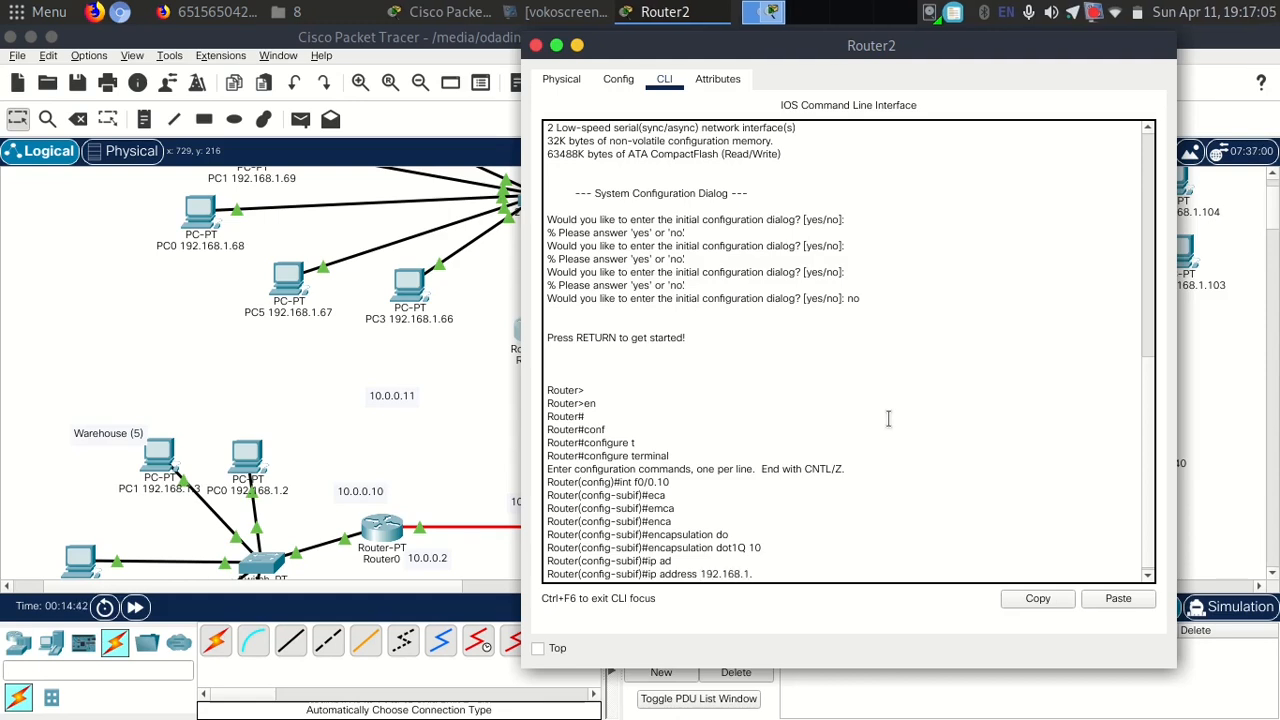
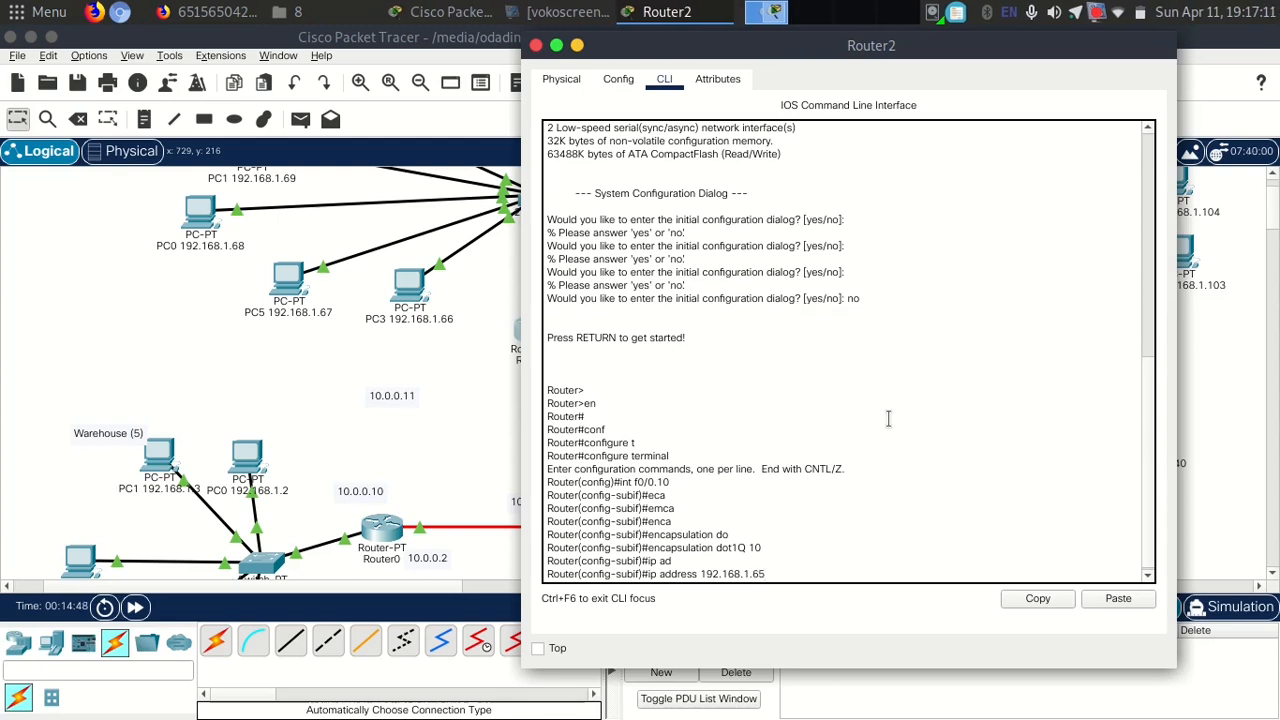
pyautogui.write('.255.255.224')
pyautogui.press('Return')
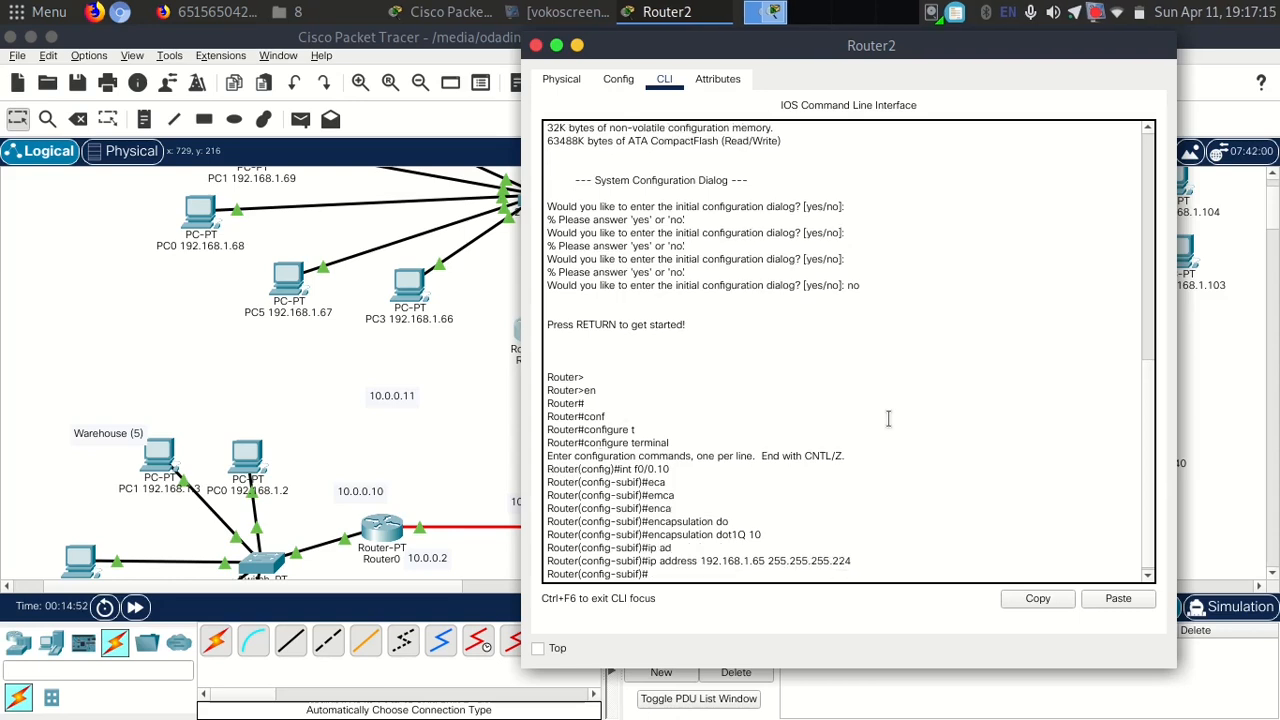
pyautogui.write('ex')
pyautogui.press('Return')
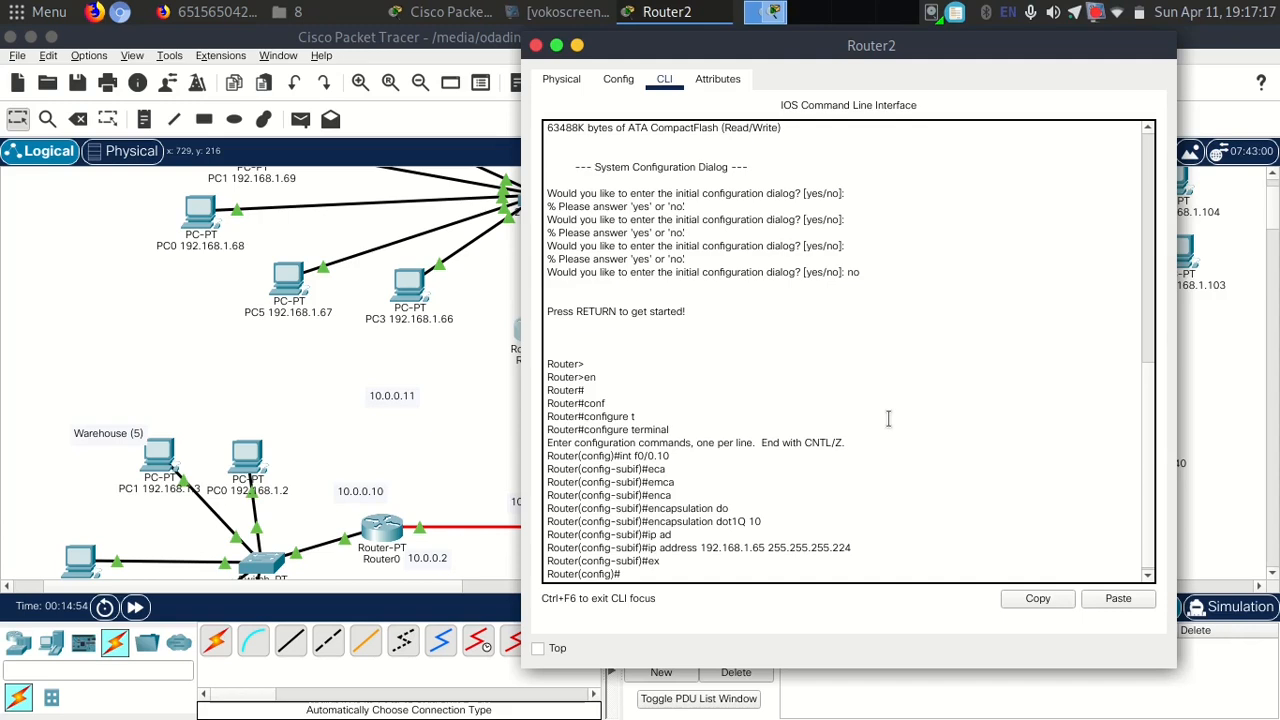
# Create subinterface f0/0.20 on Router2 and set its encapsulation to dot1Q 20.
pyautogui.press('Up')
pyautogui.press('Up')
pyautogui.press('Up')
pyautogui.press('BackSpace')
pyautogui.write('20')
pyautogui.press('Return')
pyautogui.write('encapsulation do')
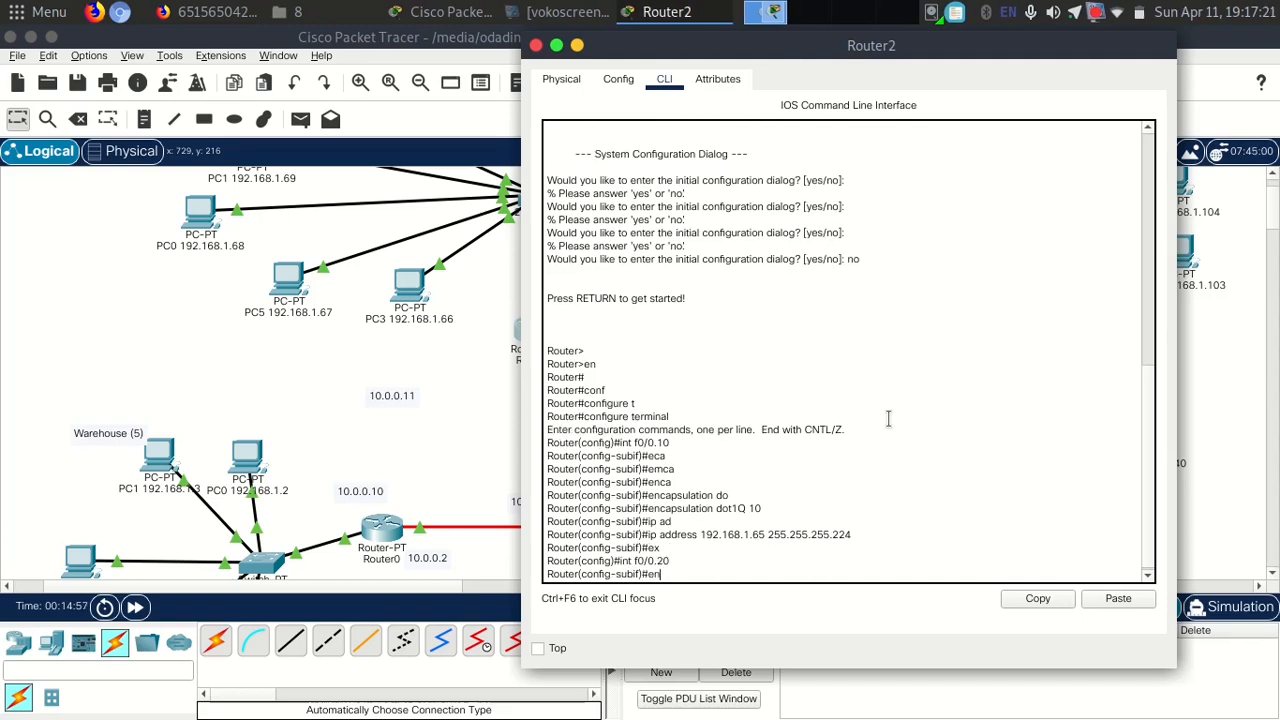
pyautogui.press('Tab')
pyautogui.write('do')
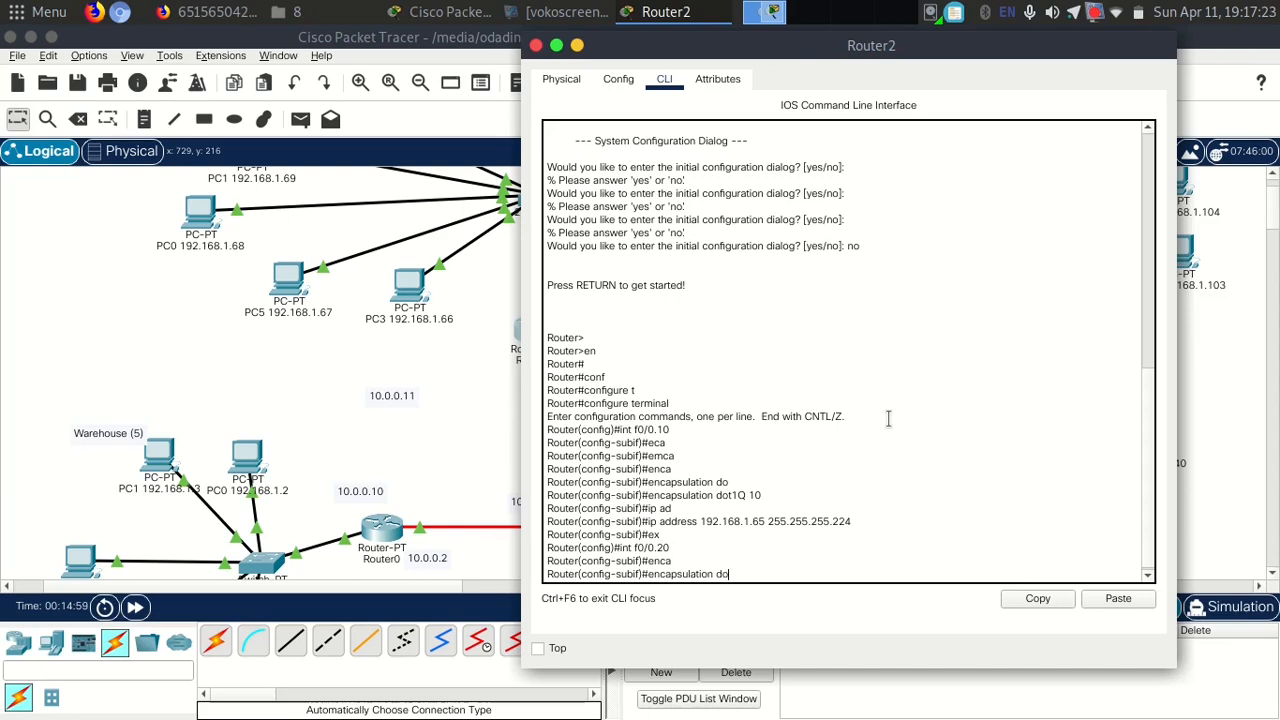
pyautogui.press('Tab')
pyautogui.write('20')
pyautogui.press('Return')
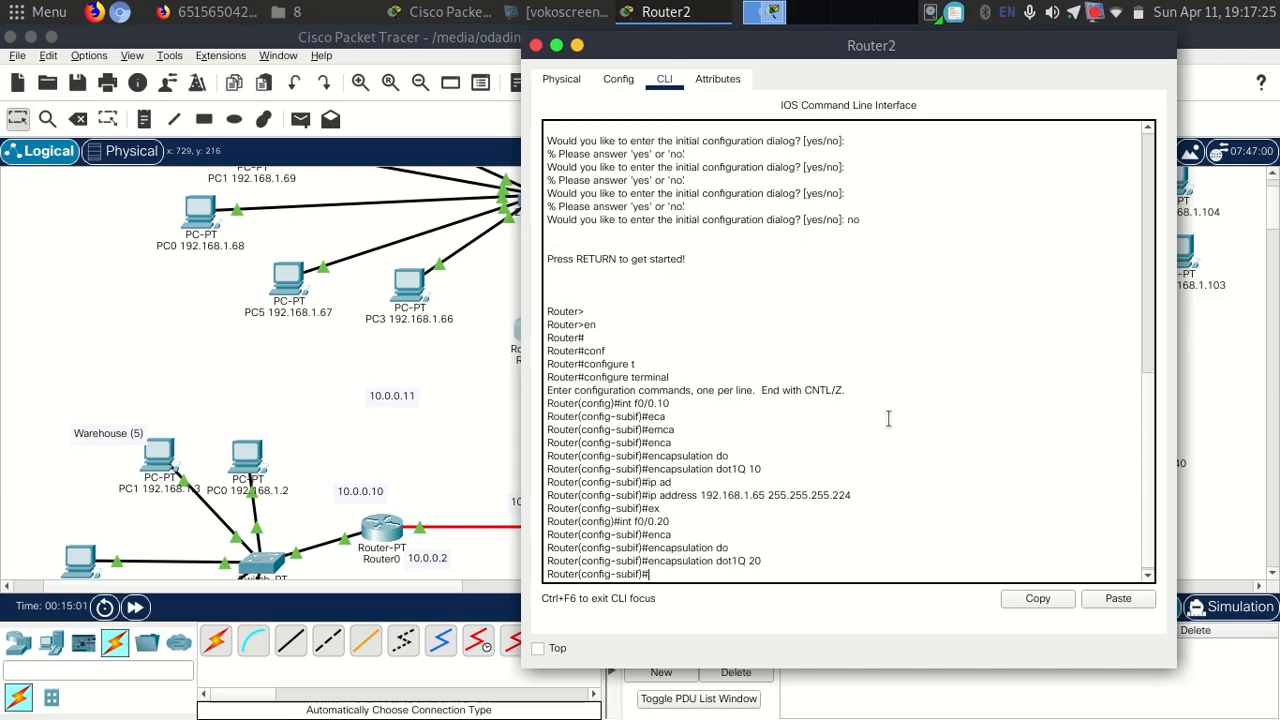
# Begin the ip address command for subinterface f0/0.20 with the network part 192.168.1.
pyautogui.write('ip add')
pyautogui.press('Tab')
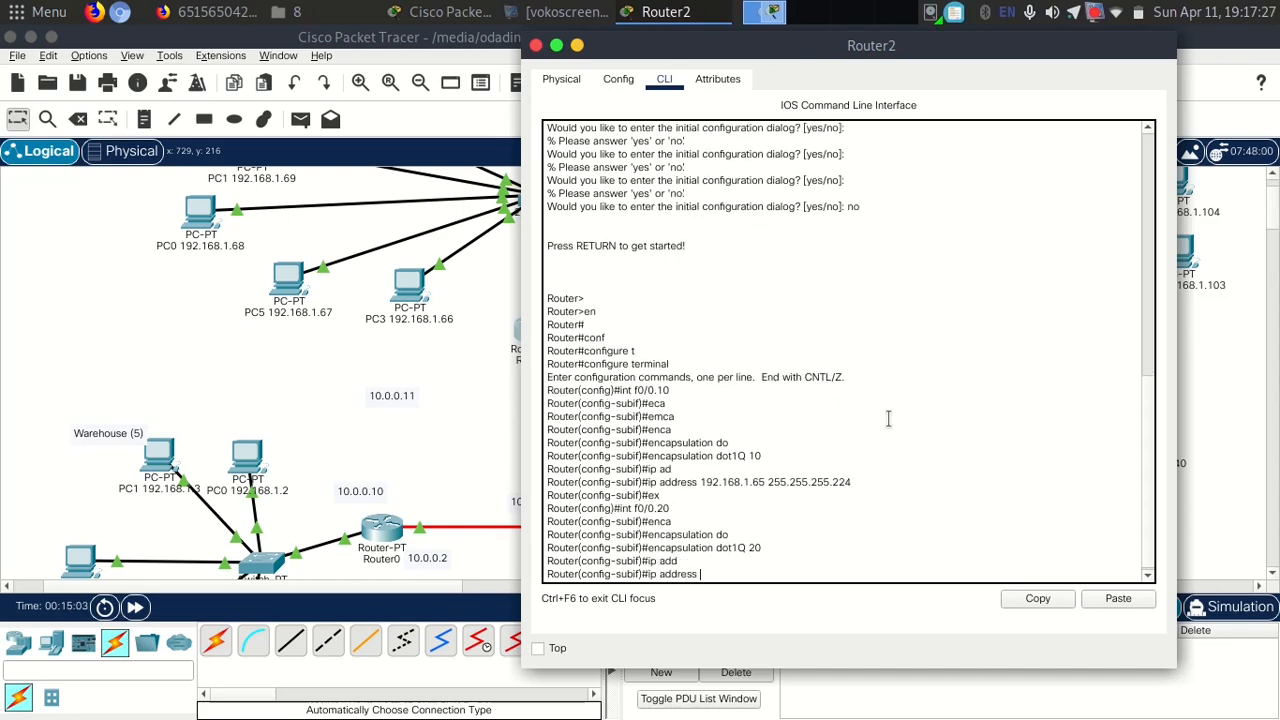
pyautogui.write('192.1')
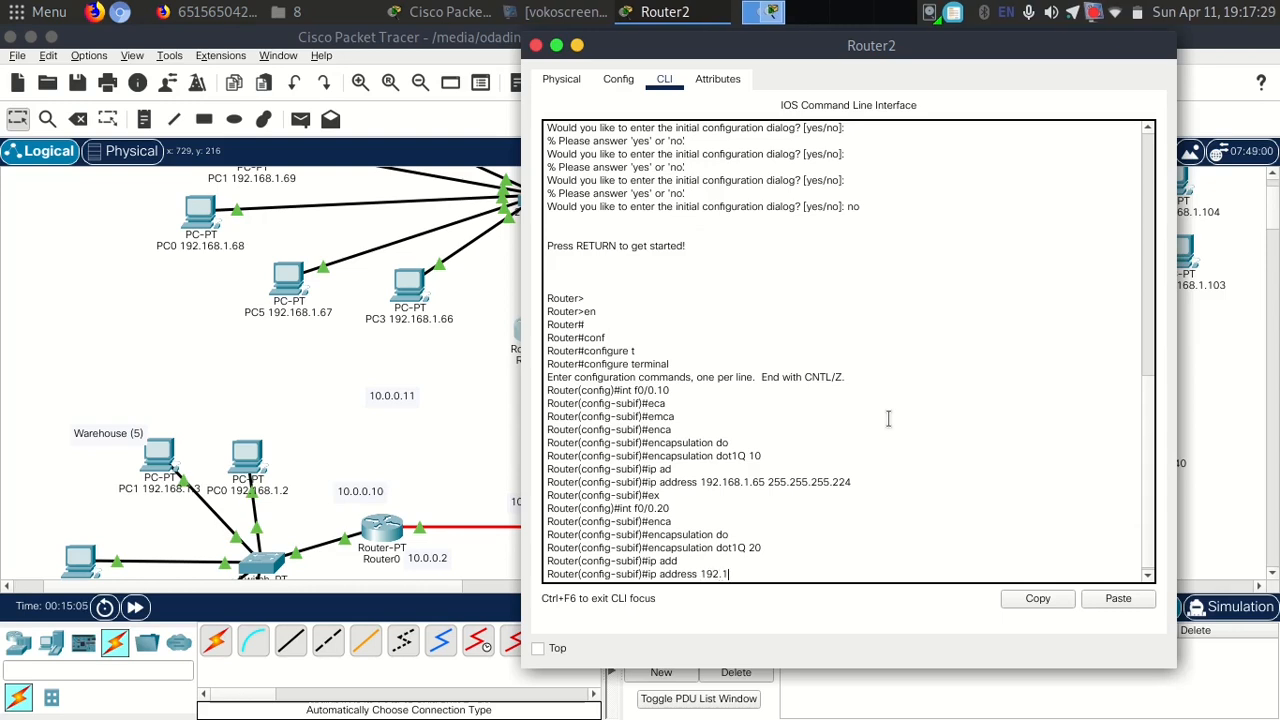
pyautogui.write('68.1.')
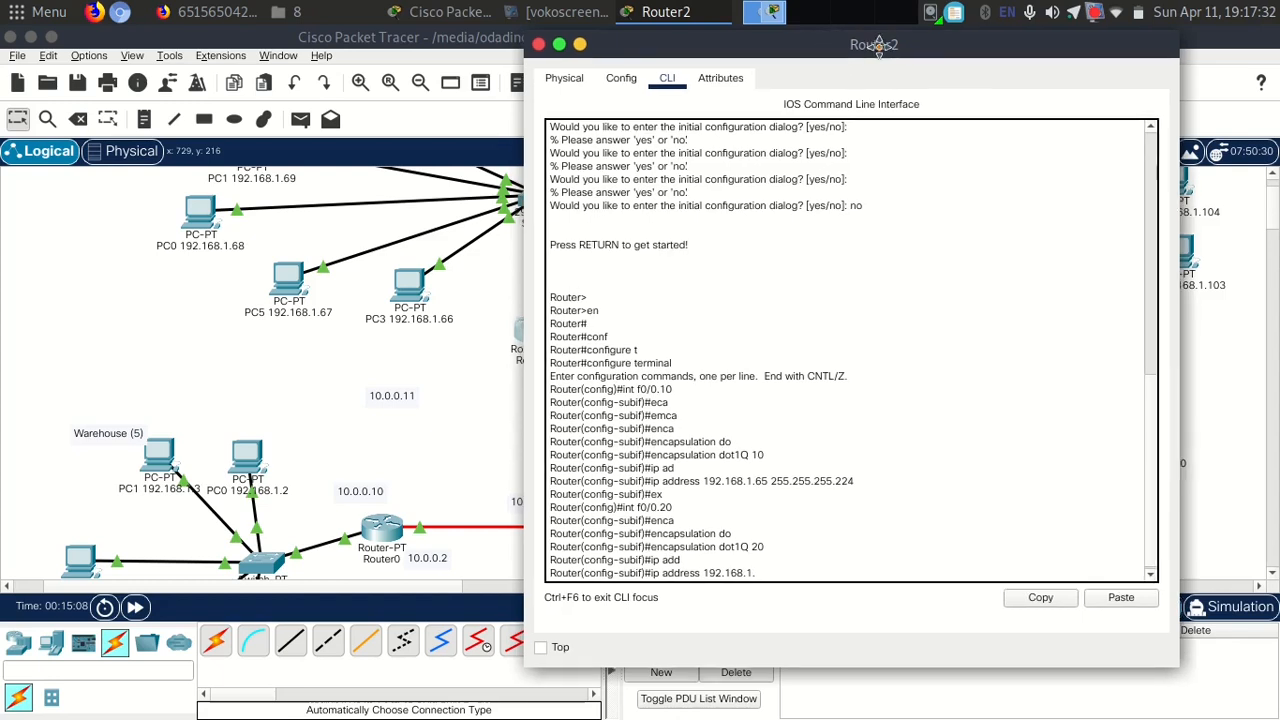
# Check the IP configuration of the PC labelled PC10 192.168.1.98, close it and return to Router2's command line.
pyautogui.moveTo(827, 64); pyautogui.dragTo(1222, 118)
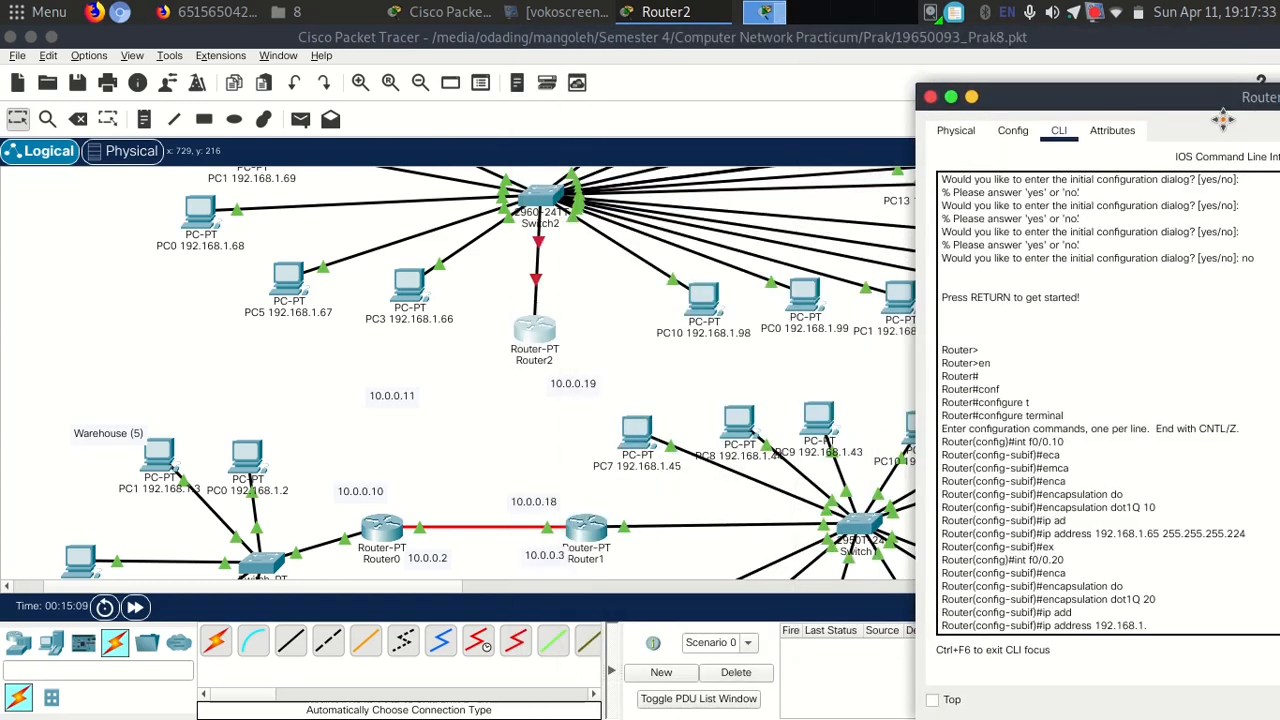
pyautogui.click(701, 298)
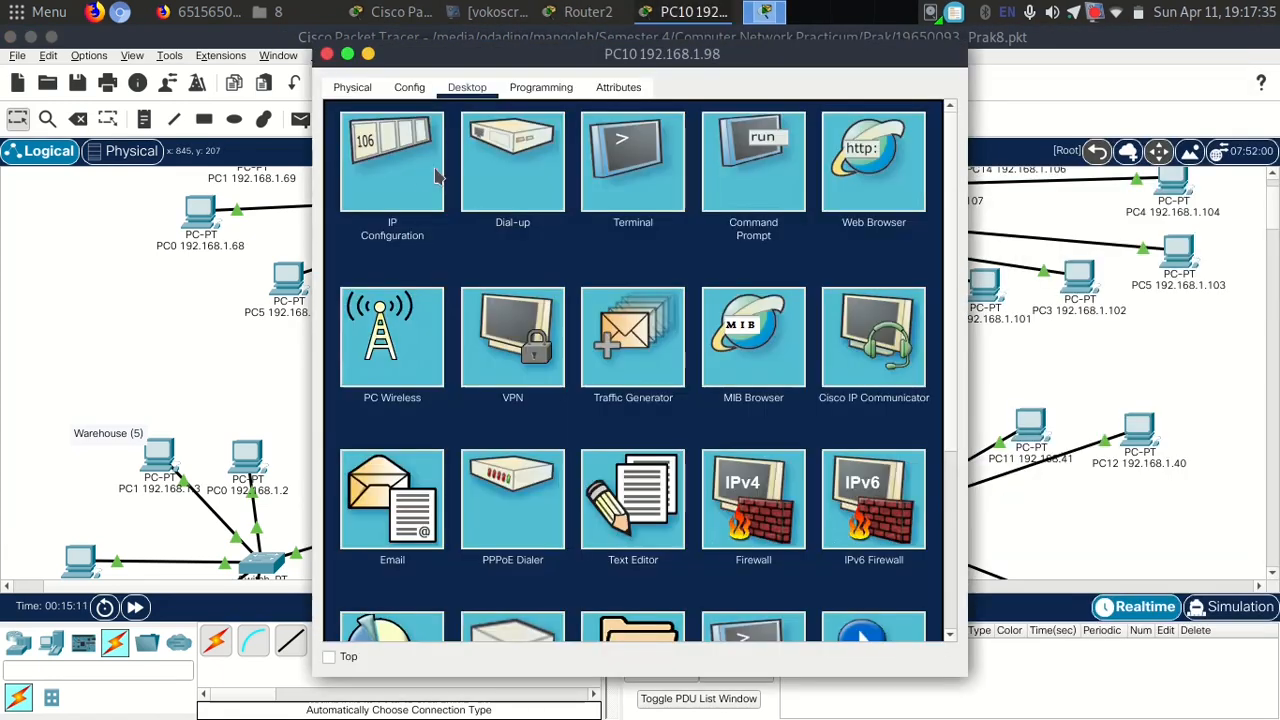
pyautogui.click(436, 172)
pyautogui.click(326, 53)
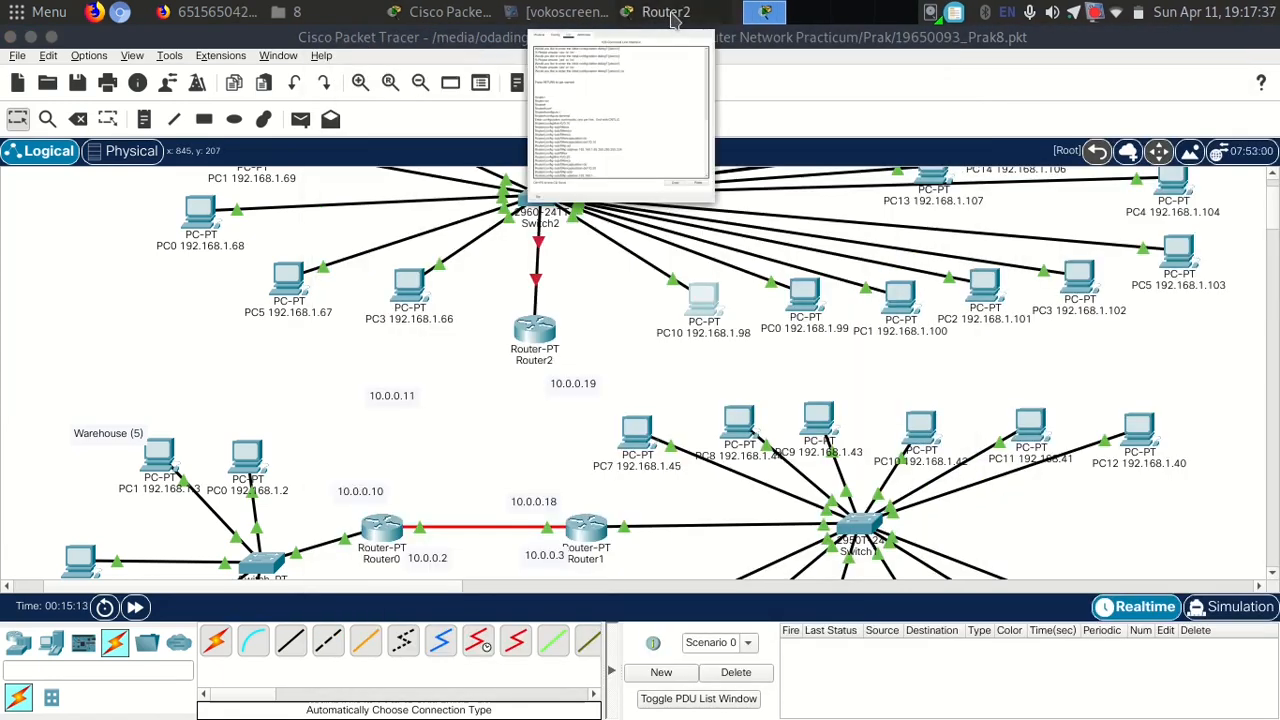
pyautogui.click(665, 11)
pyautogui.moveTo(1124, 106); pyautogui.dragTo(741, 58)
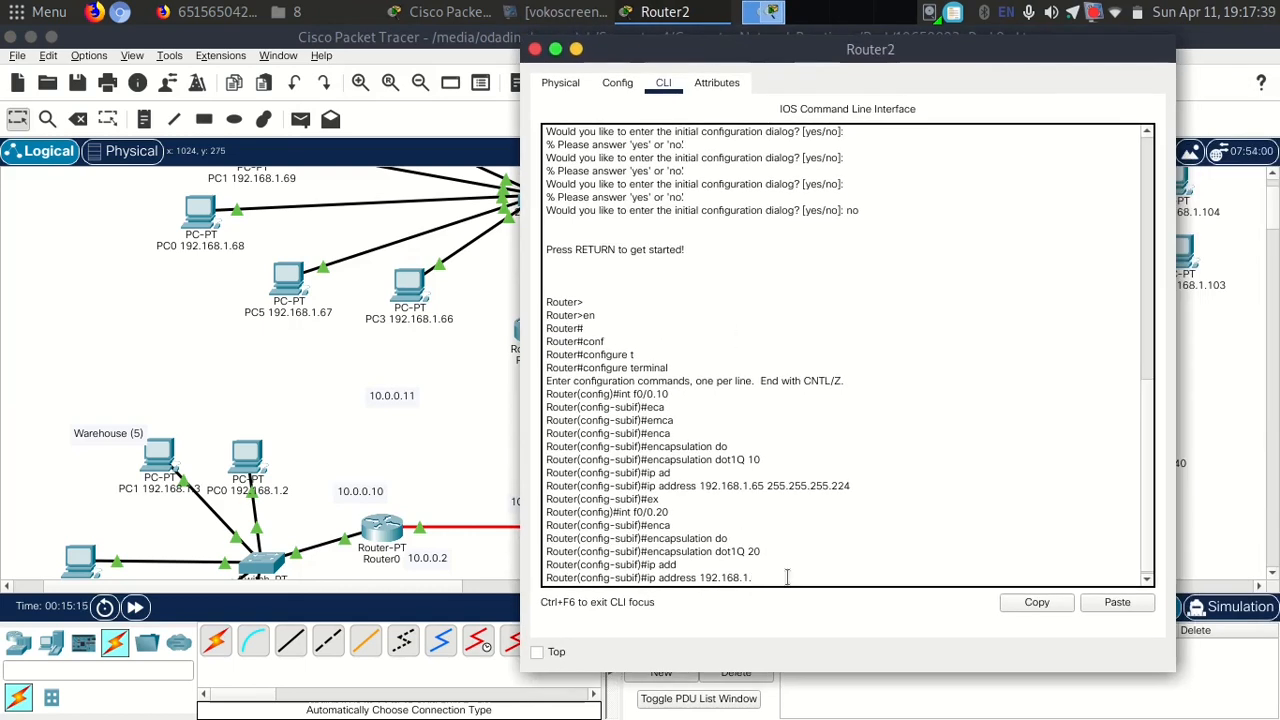
# Complete the f0/0.20 address as 192.168.1.97 with mask 255.255.255.224 and exit the subinterface configuration.
pyautogui.write('7 255.')
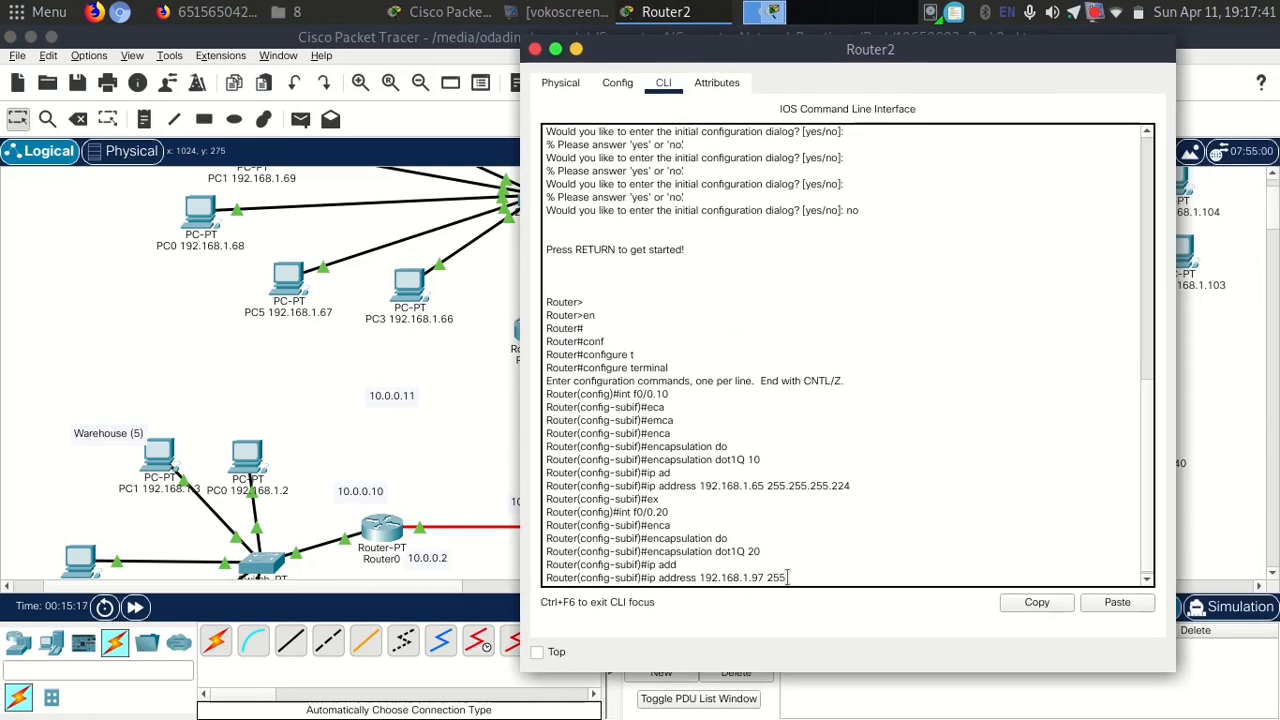
pyautogui.press('Tab')
pyautogui.write('.255.255.224')
pyautogui.press('Return')
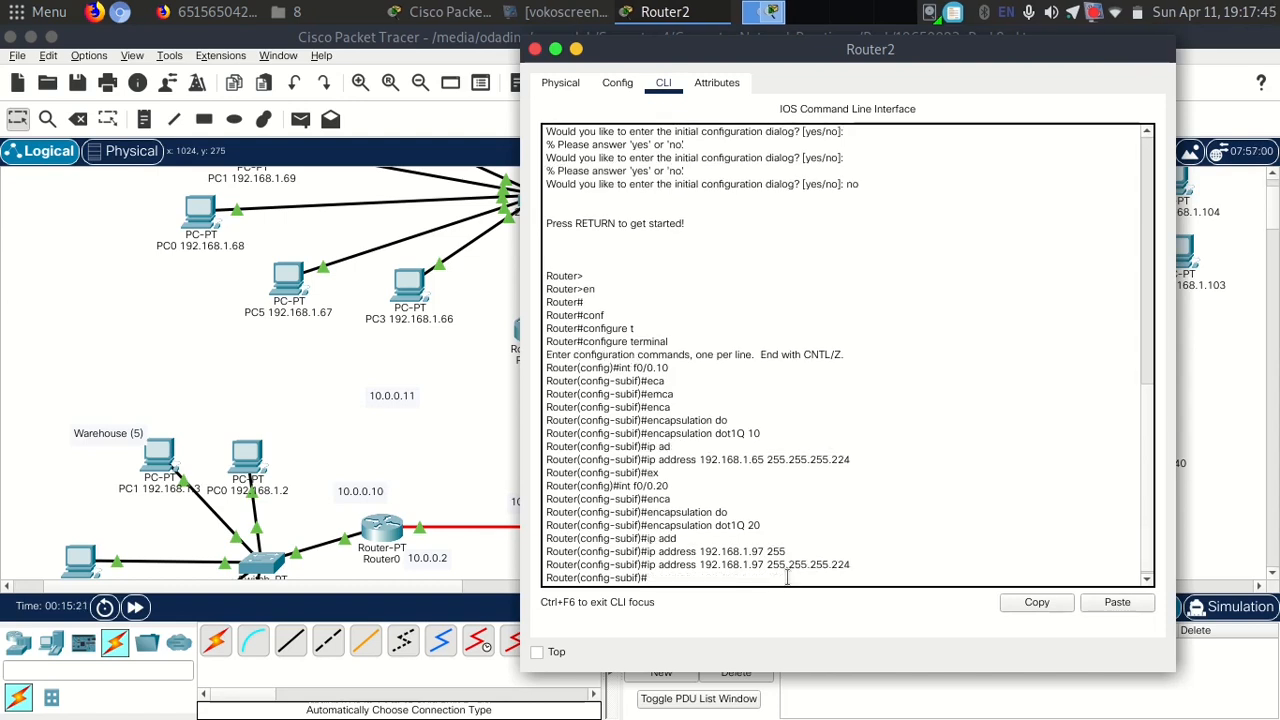
pyautogui.moveTo(770, 49); pyautogui.dragTo(835, 42)
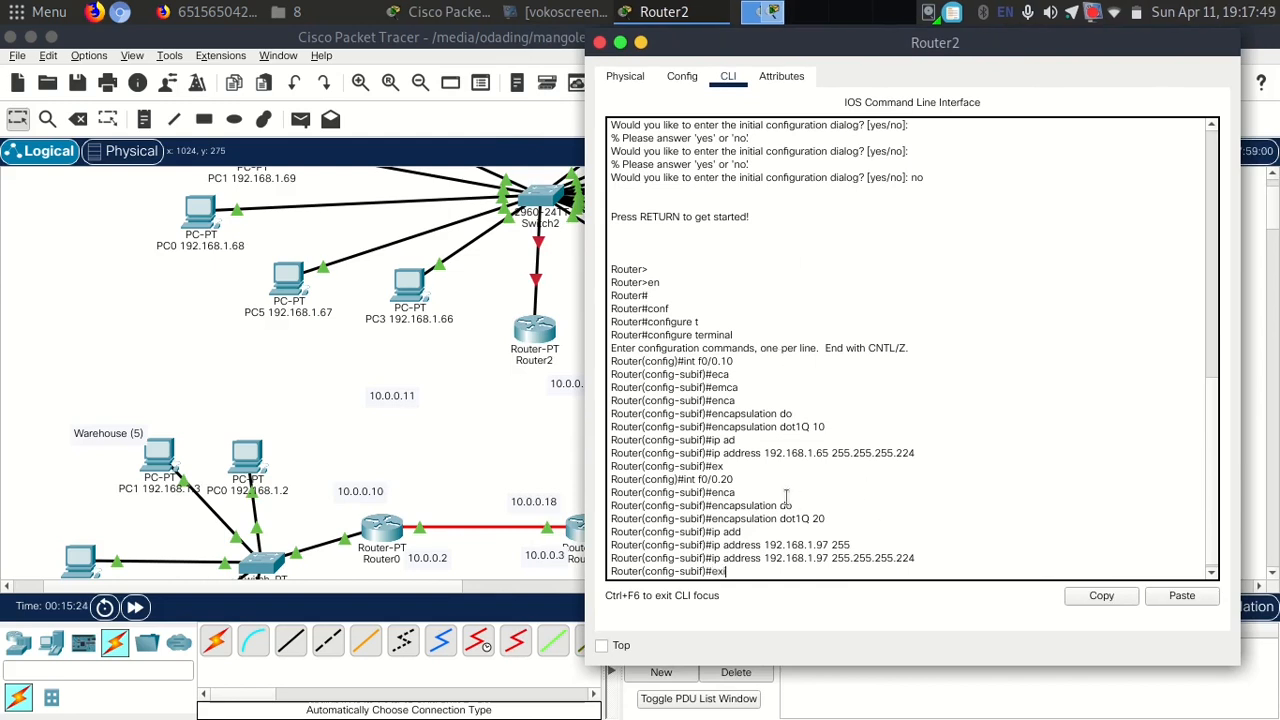
pyautogui.write('exit')
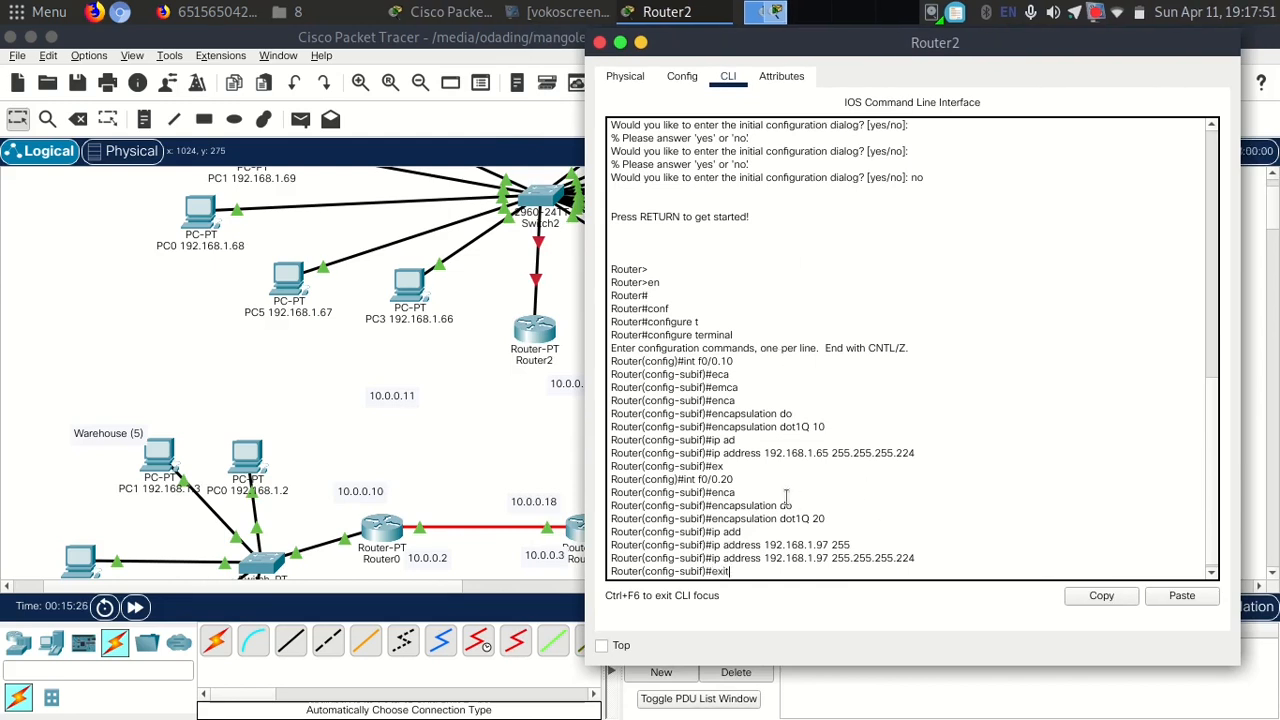
pyautogui.press('Return')
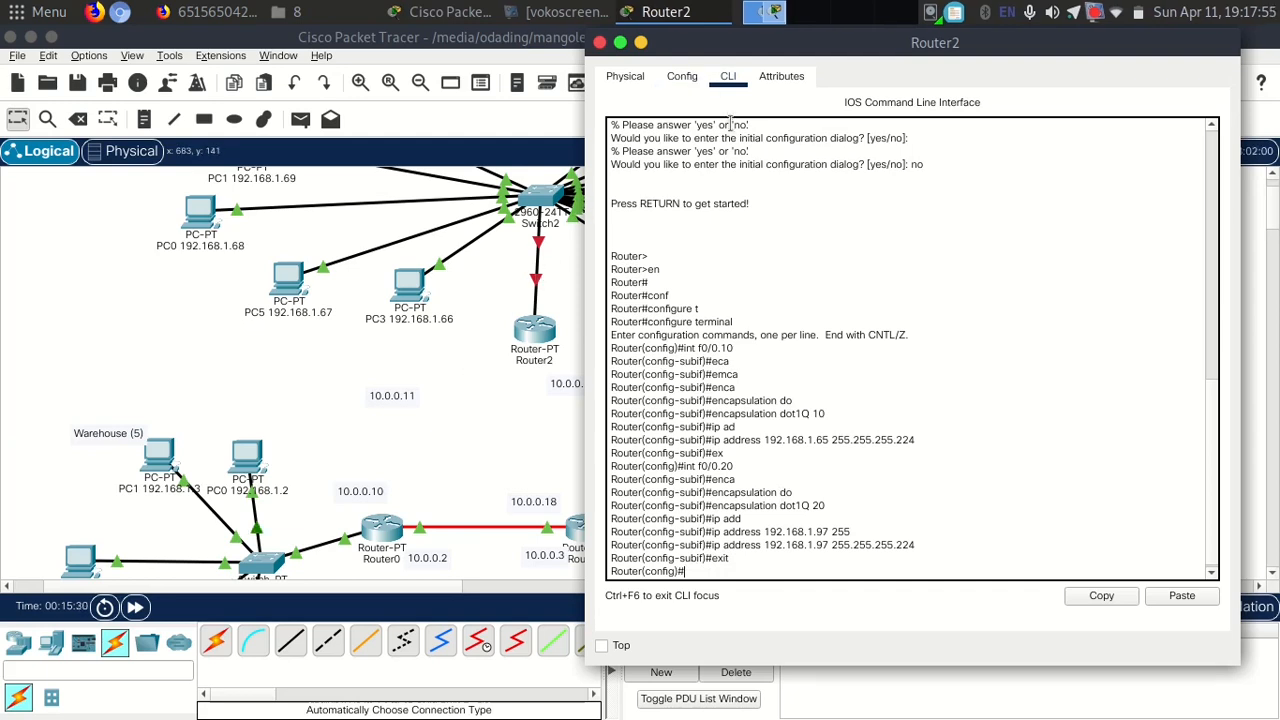
# Turn on Router2's FastEthernet0/0 port, check its link to Switch2 and close the router's window.
pyautogui.click(682, 76)
pyautogui.click(670, 238)
pyautogui.click(670, 238)
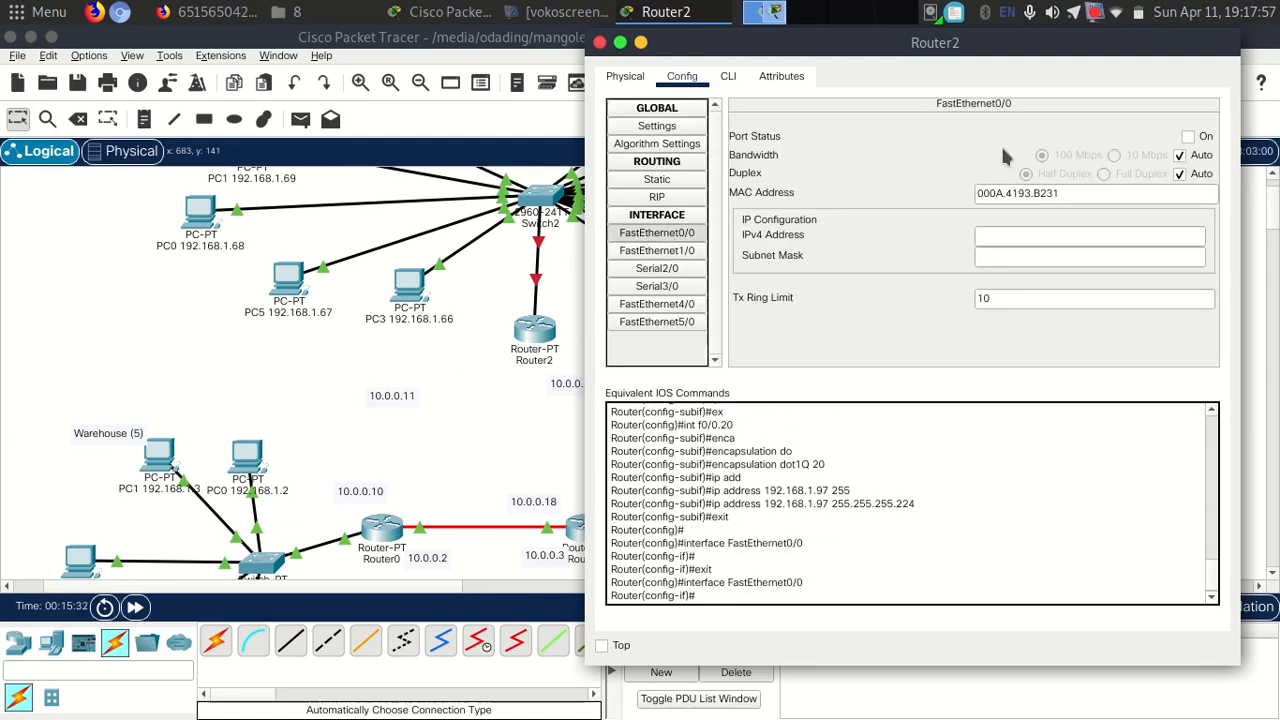
pyautogui.click(1053, 236)
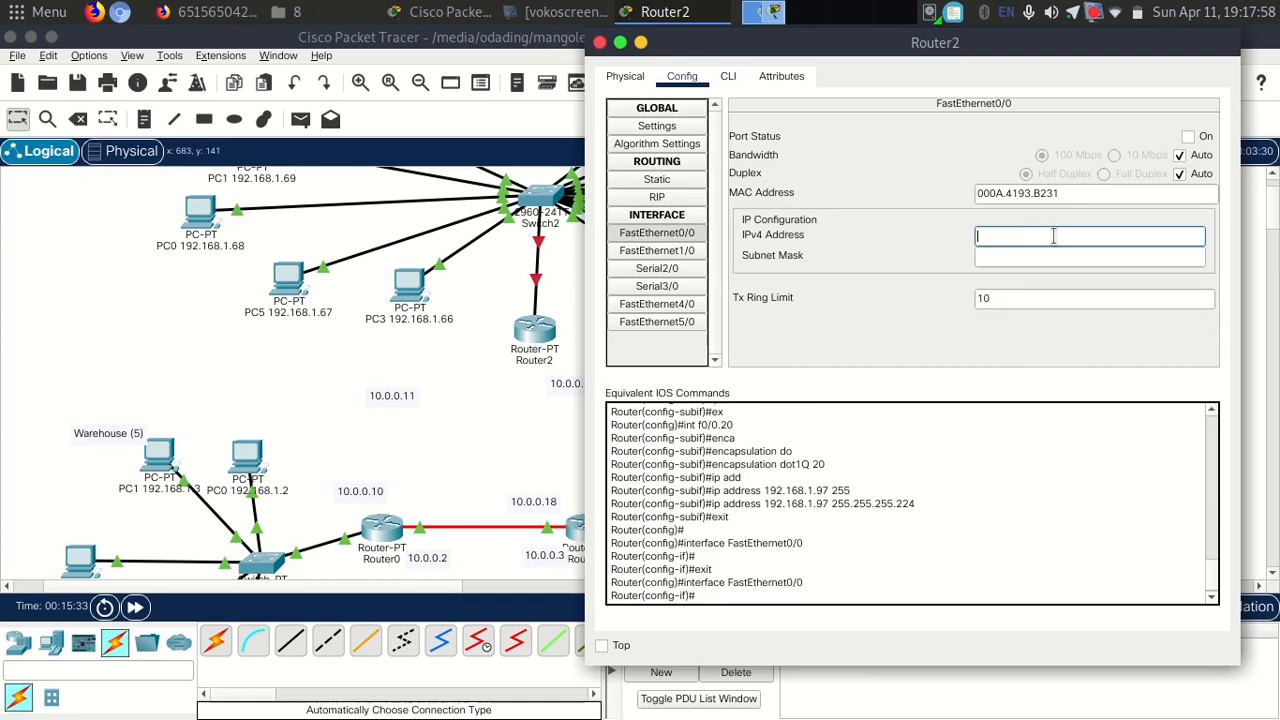
pyautogui.click(1187, 138)
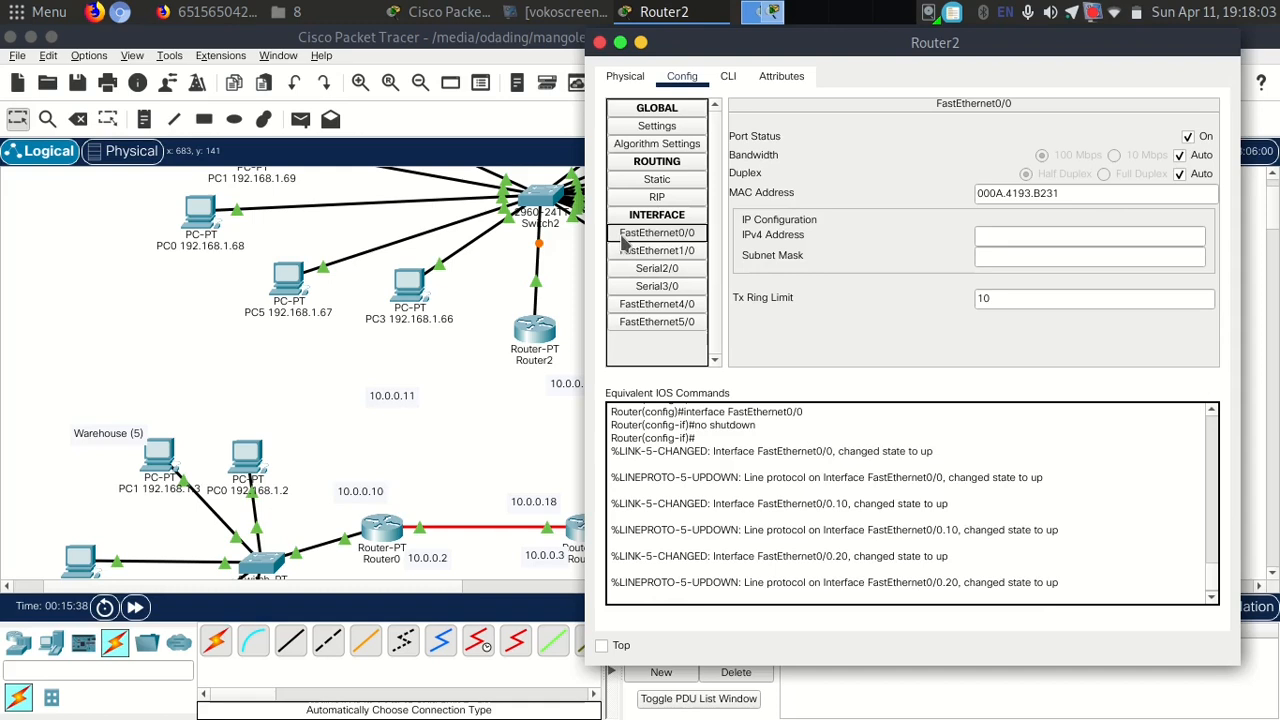
pyautogui.click(550, 255)
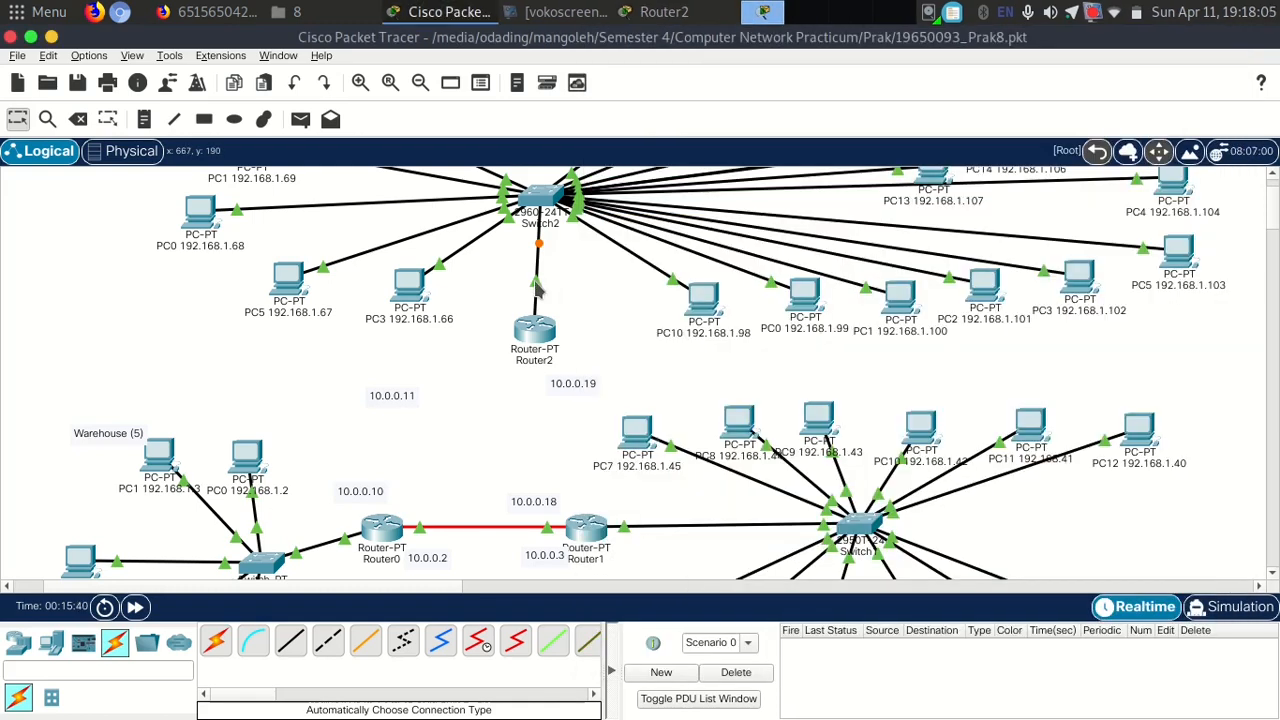
pyautogui.click(676, 13)
pyautogui.click(598, 43)
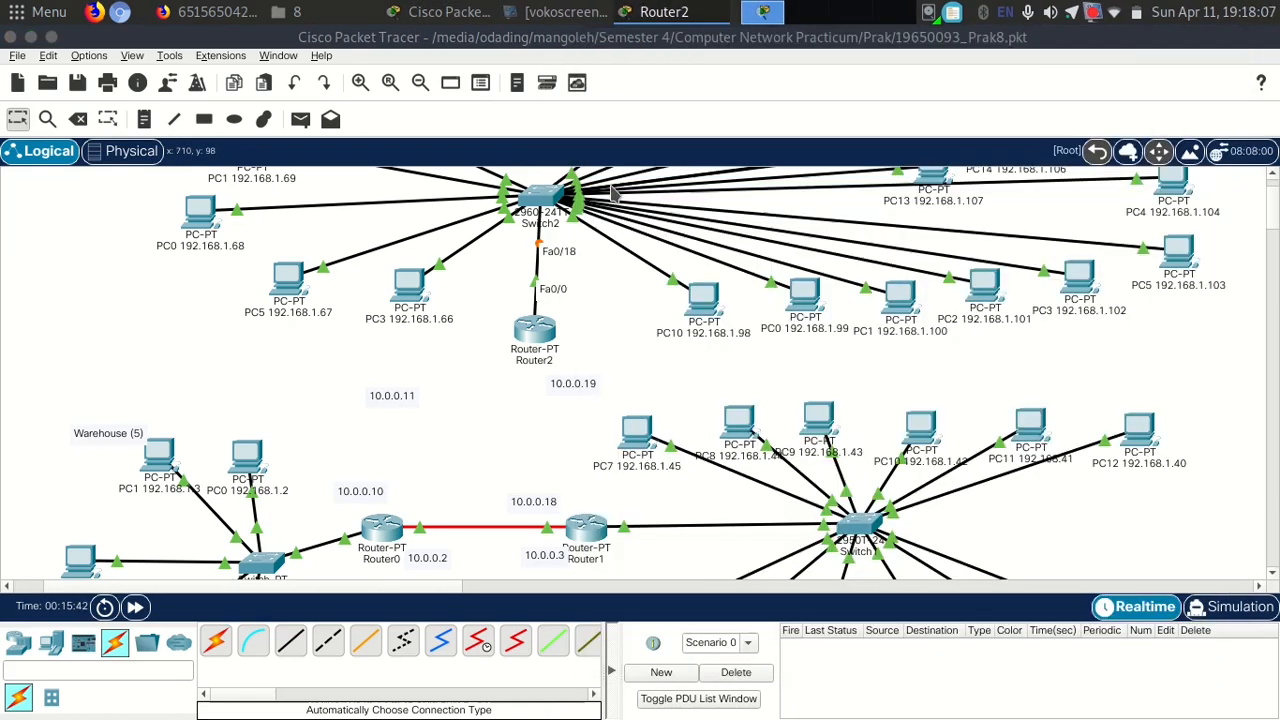
# Send a simple PDU from PC3 192.168.1.66 to PC10 192.168.1.98 and another from PC3 to Router2.
pyautogui.scroll(1, 520, 490)
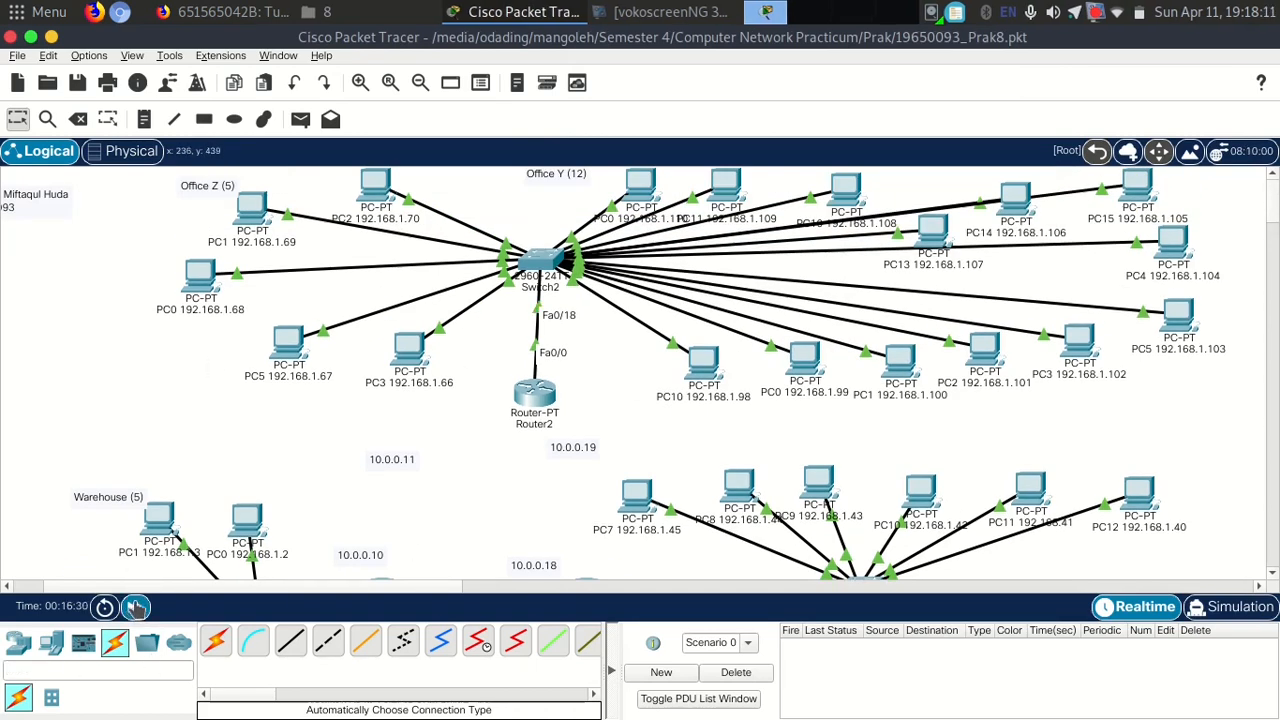
pyautogui.click(300, 119)
pyautogui.click(405, 352)
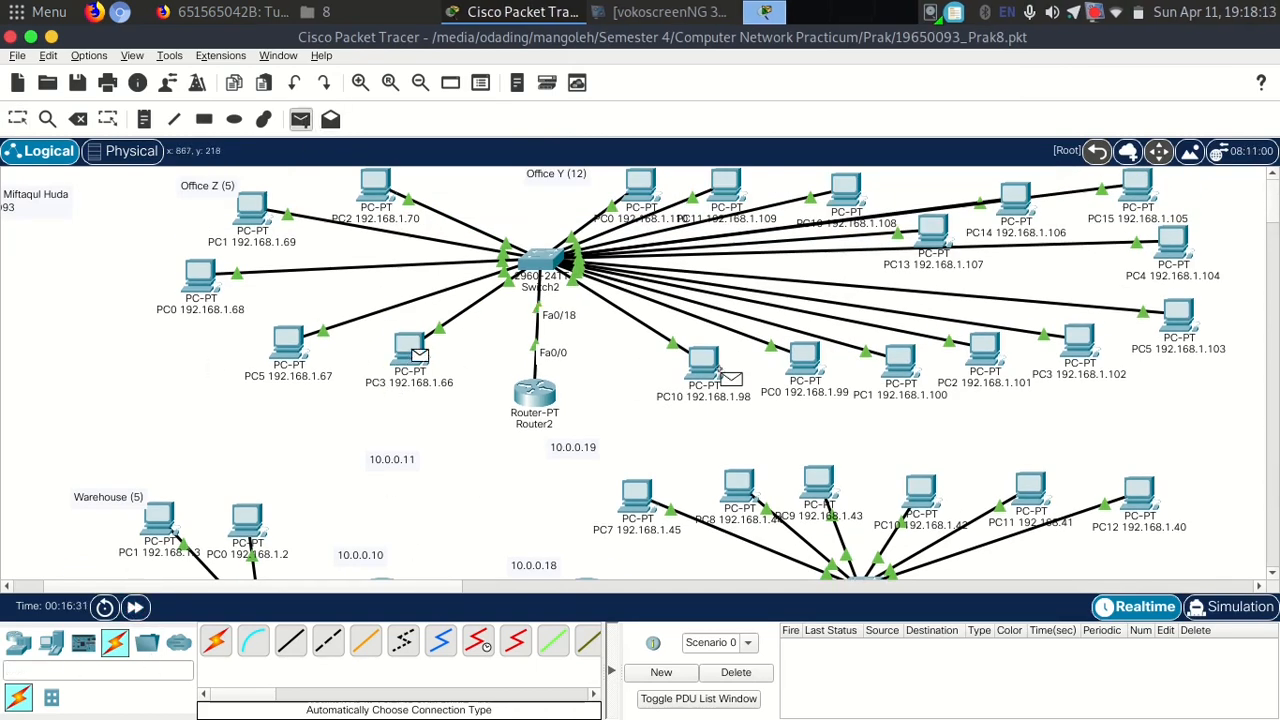
pyautogui.click(705, 366)
pyautogui.click(300, 119)
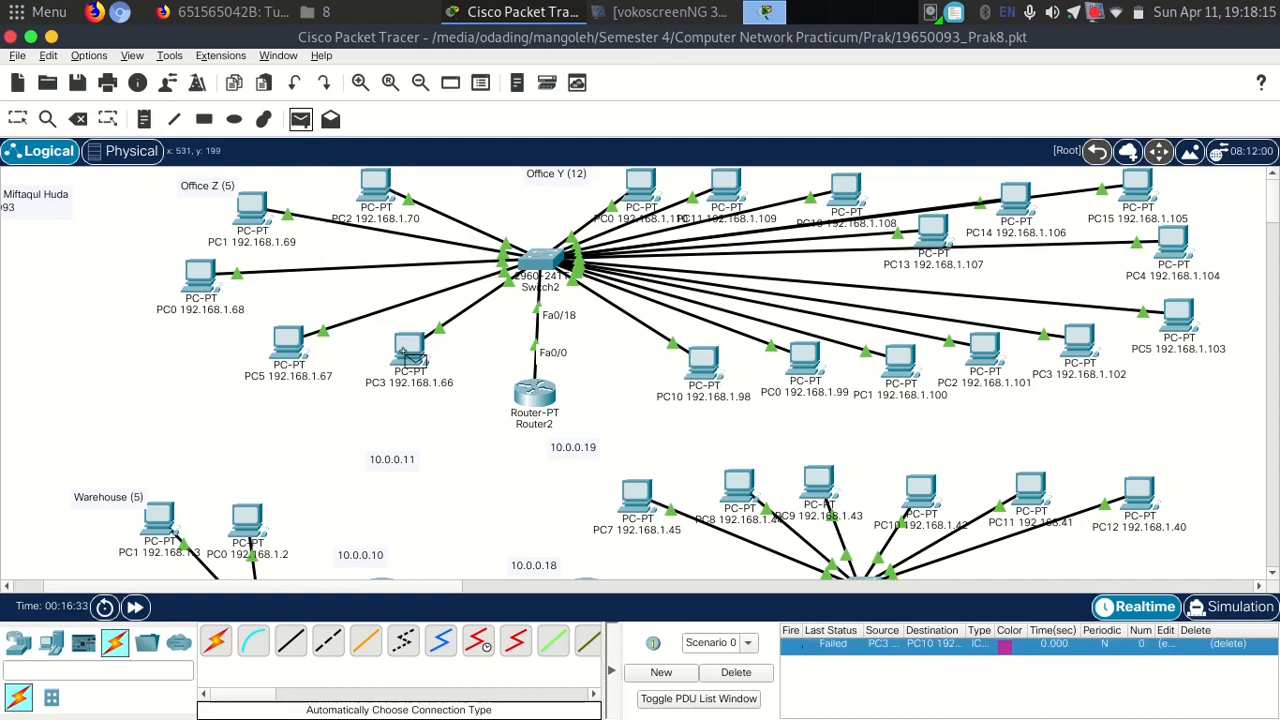
pyautogui.click(540, 400)
# Repeat the simple PDU from PC3 192.168.1.66 to PC10 192.168.1.98, then delete the scenario's test PDUs.
pyautogui.click(300, 119)
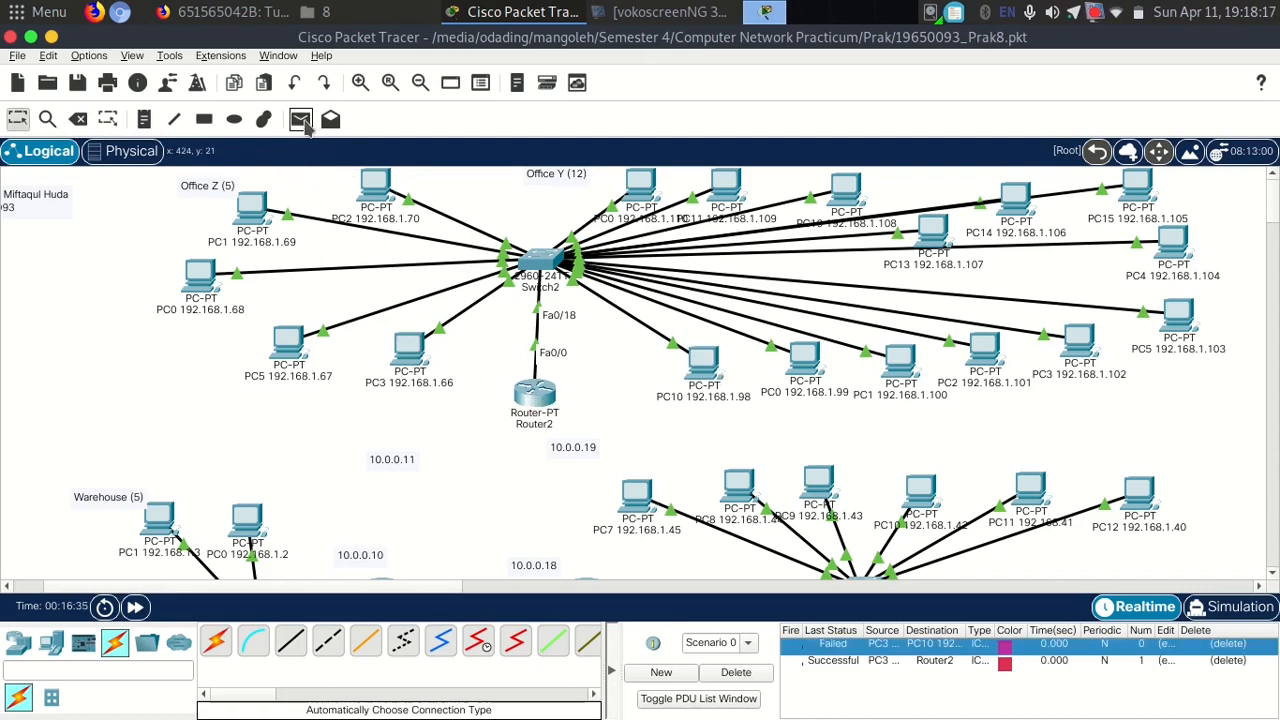
pyautogui.click(408, 350)
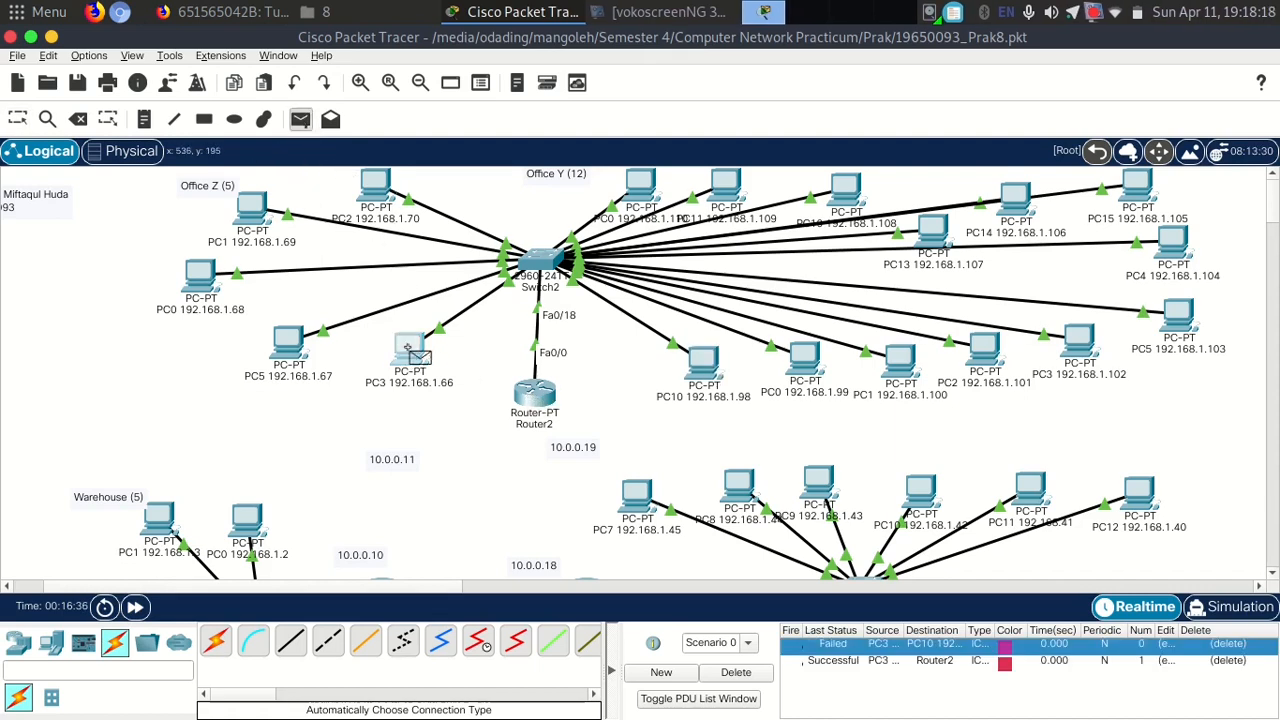
pyautogui.click(708, 368)
pyautogui.click(858, 679)
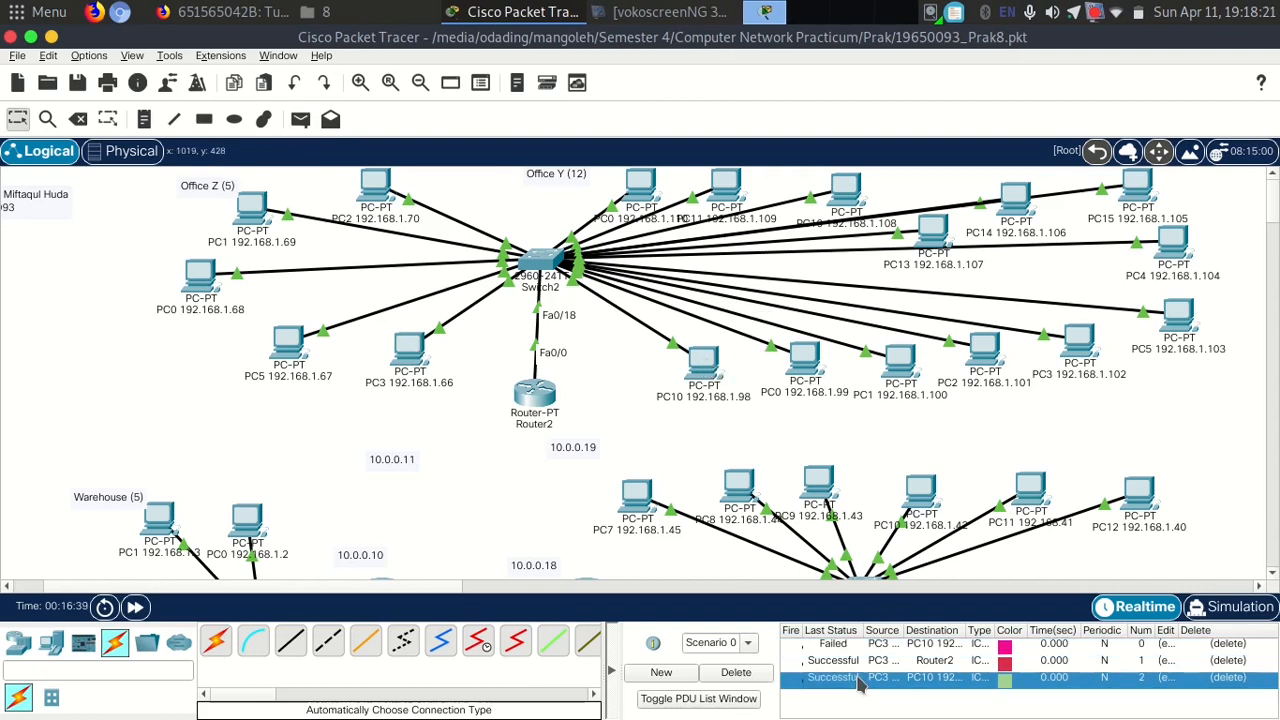
pyautogui.click(748, 679)
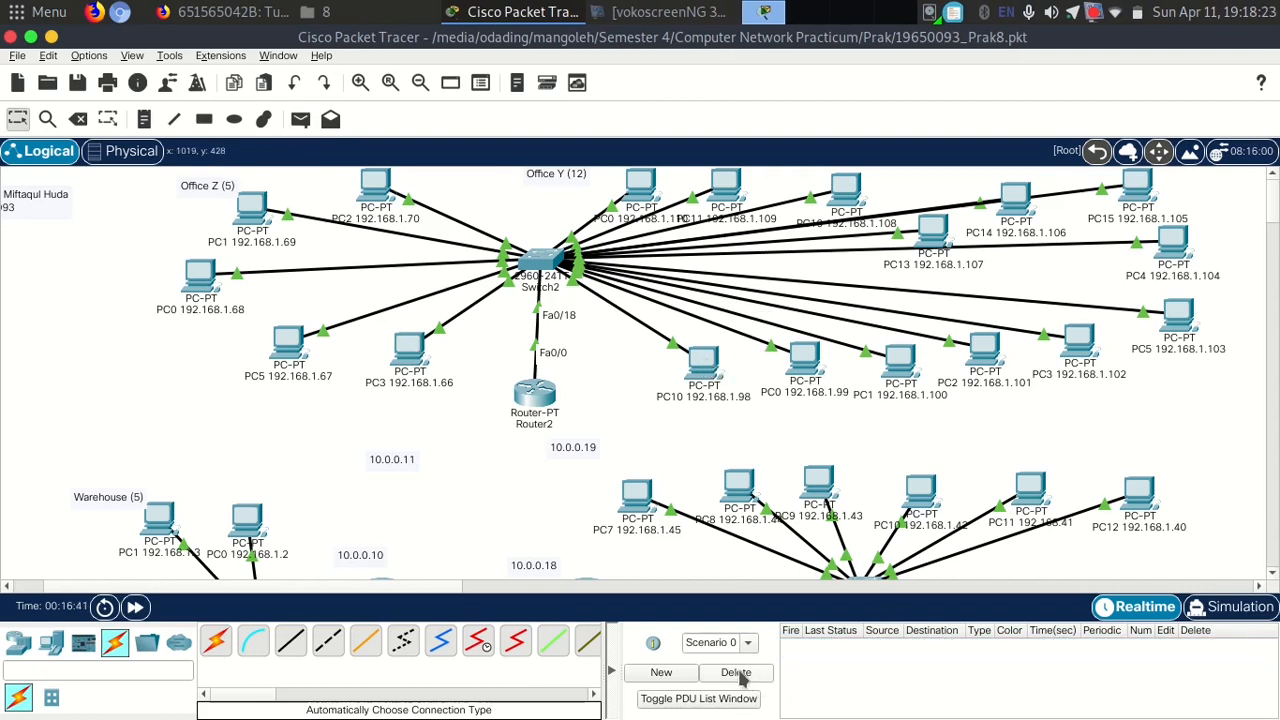
# Switch to Simulation mode and add a simple PDU from PC3 192.168.1.66 to PC10 192.168.1.98.
pyautogui.click(1245, 607)
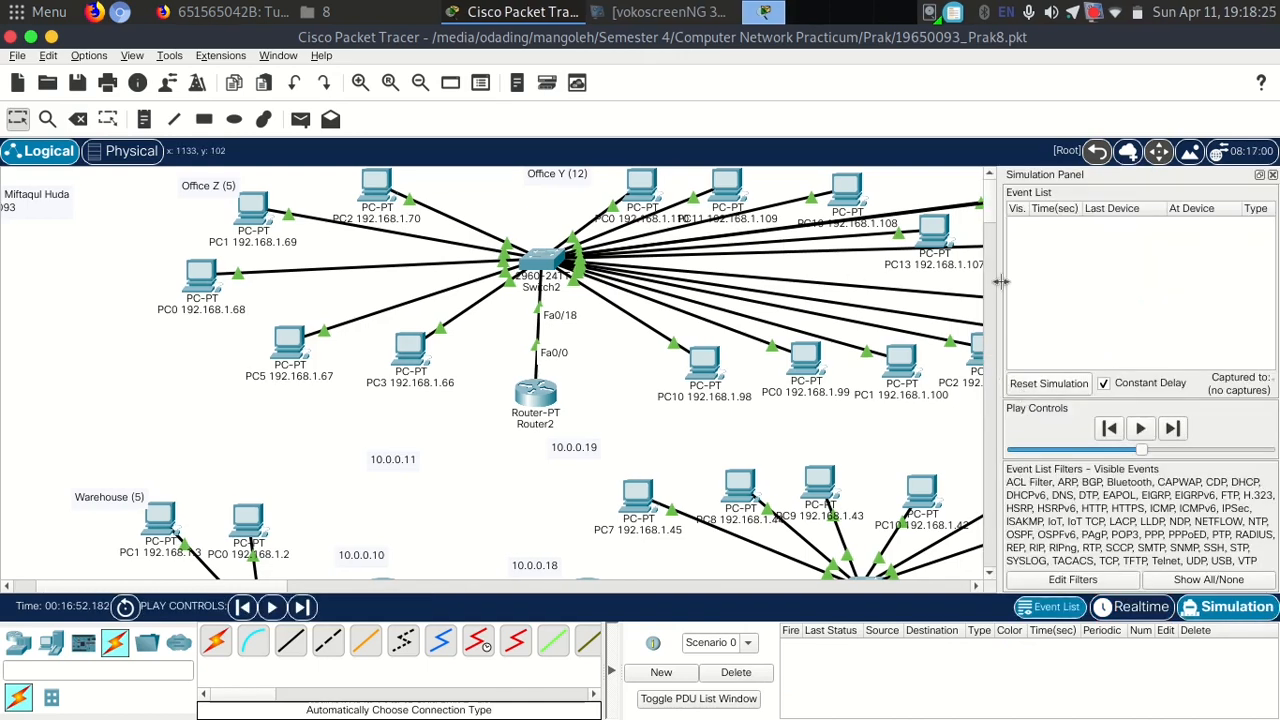
pyautogui.click(300, 119)
pyautogui.click(410, 350)
pyautogui.click(704, 365)
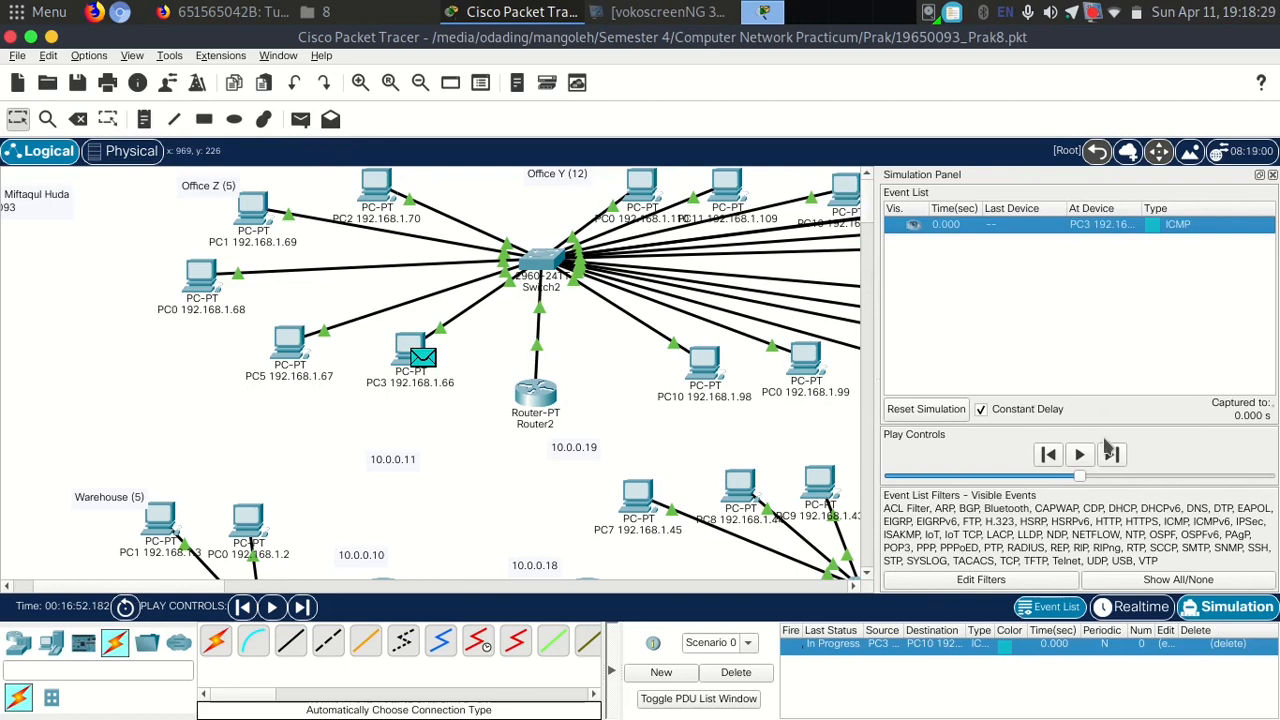
# Step the ICMP packet through Switch2 and Router2 to PC10 and back to PC3, then return to Realtime mode.
pyautogui.click(1109, 453)
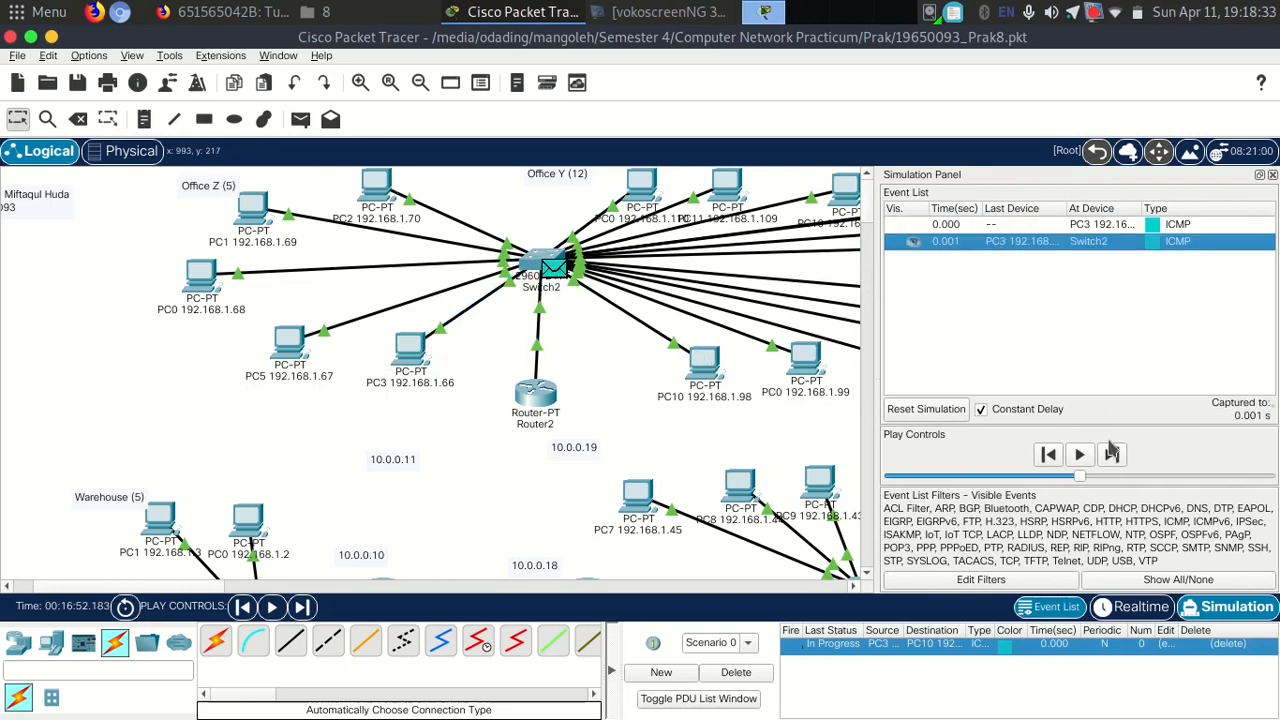
pyautogui.click(1112, 455)
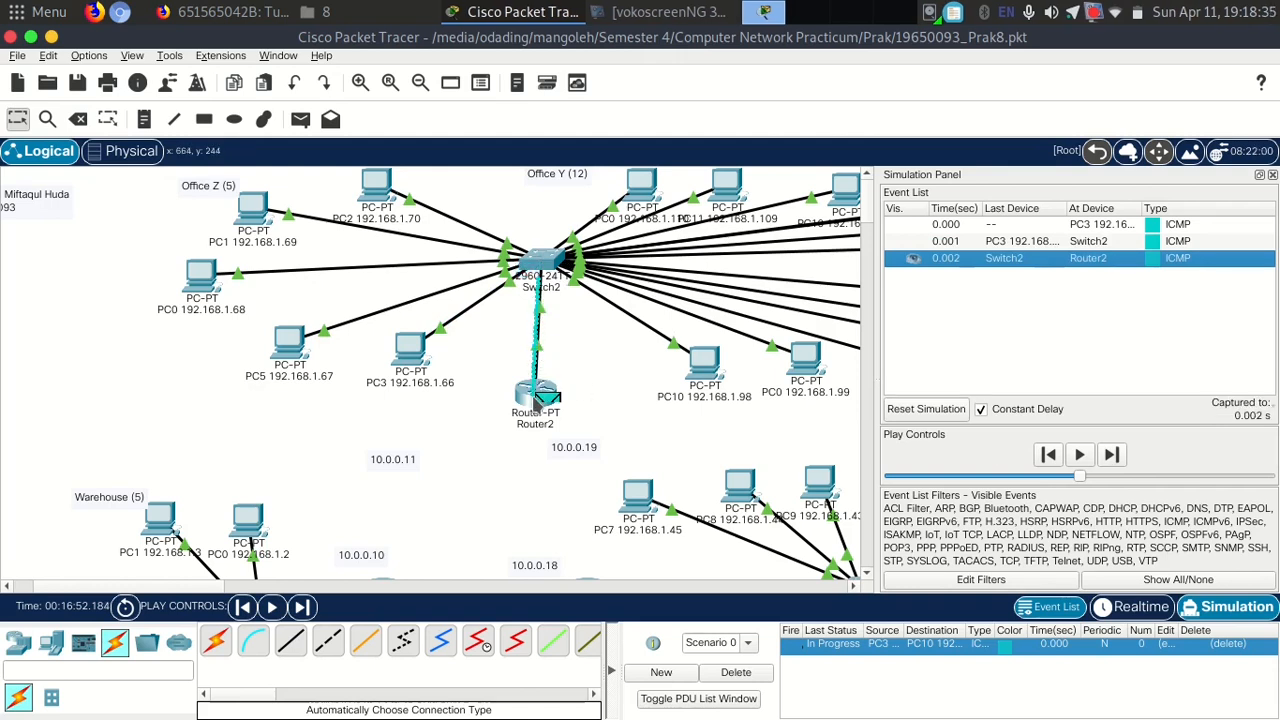
pyautogui.click(1112, 455)
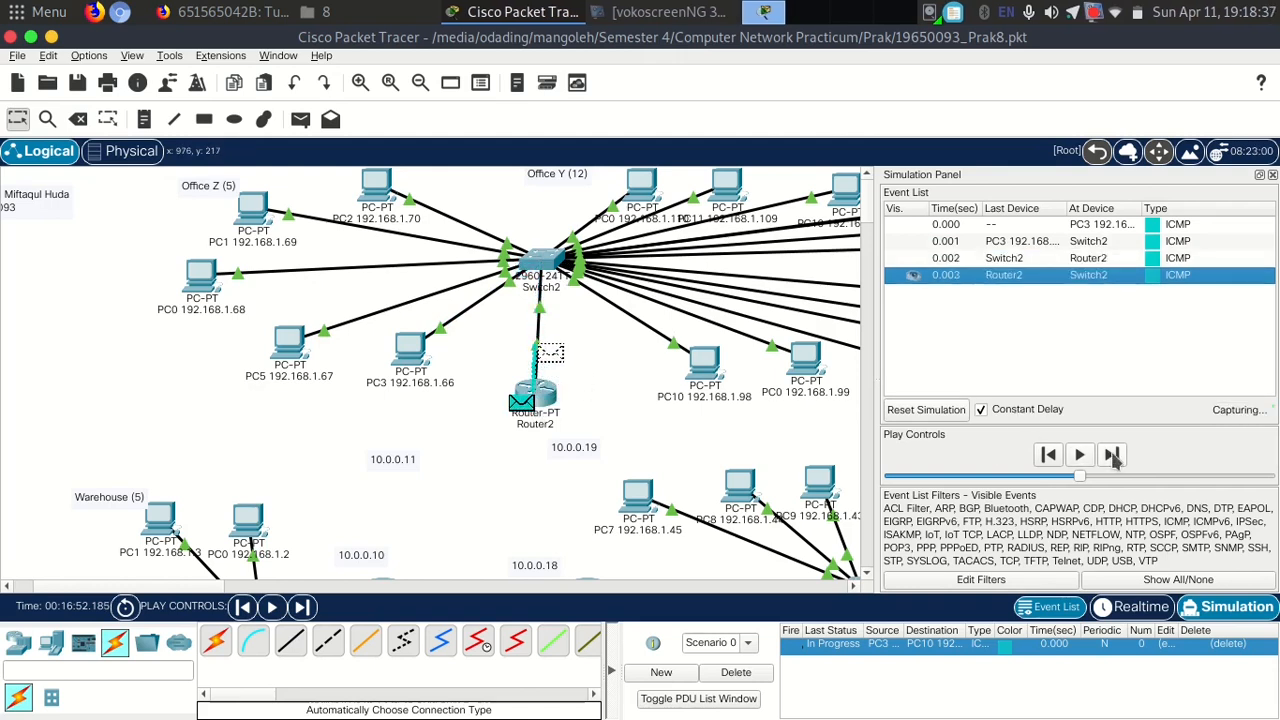
pyautogui.click(1112, 455)
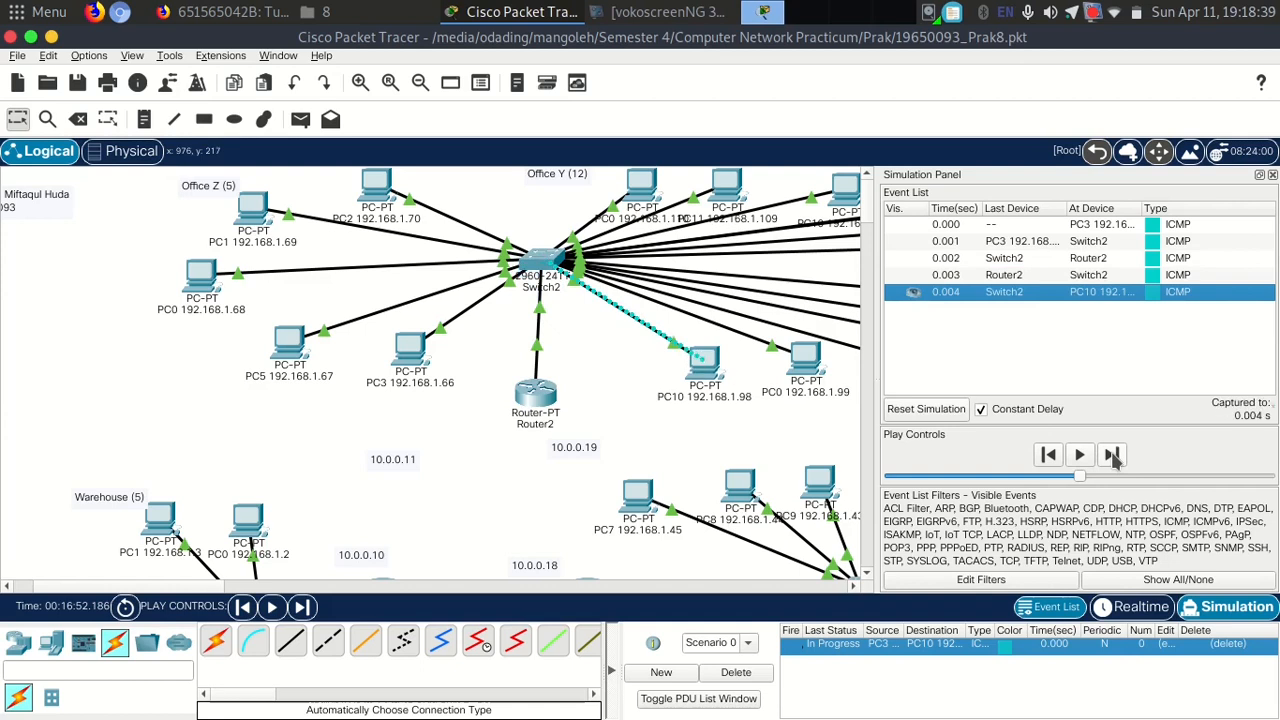
pyautogui.click(1112, 455)
pyautogui.click(1112, 455)
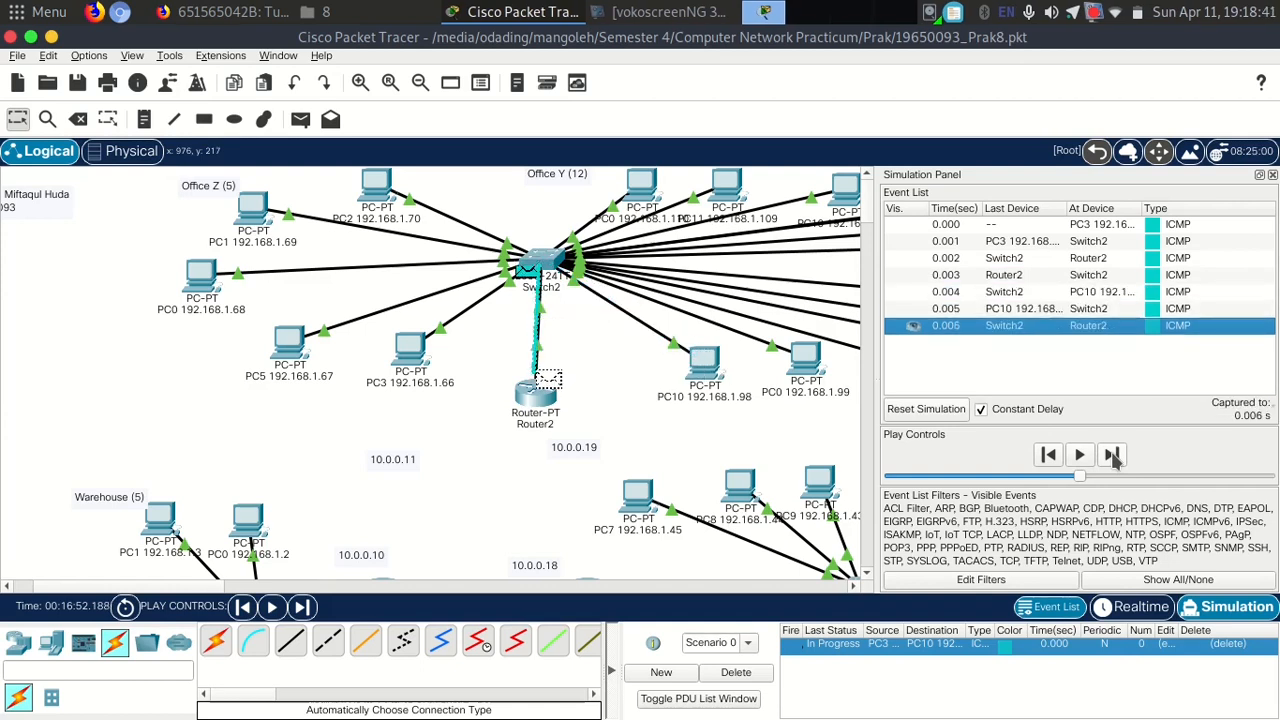
pyautogui.click(1112, 455)
pyautogui.click(1112, 455)
pyautogui.click(1112, 455)
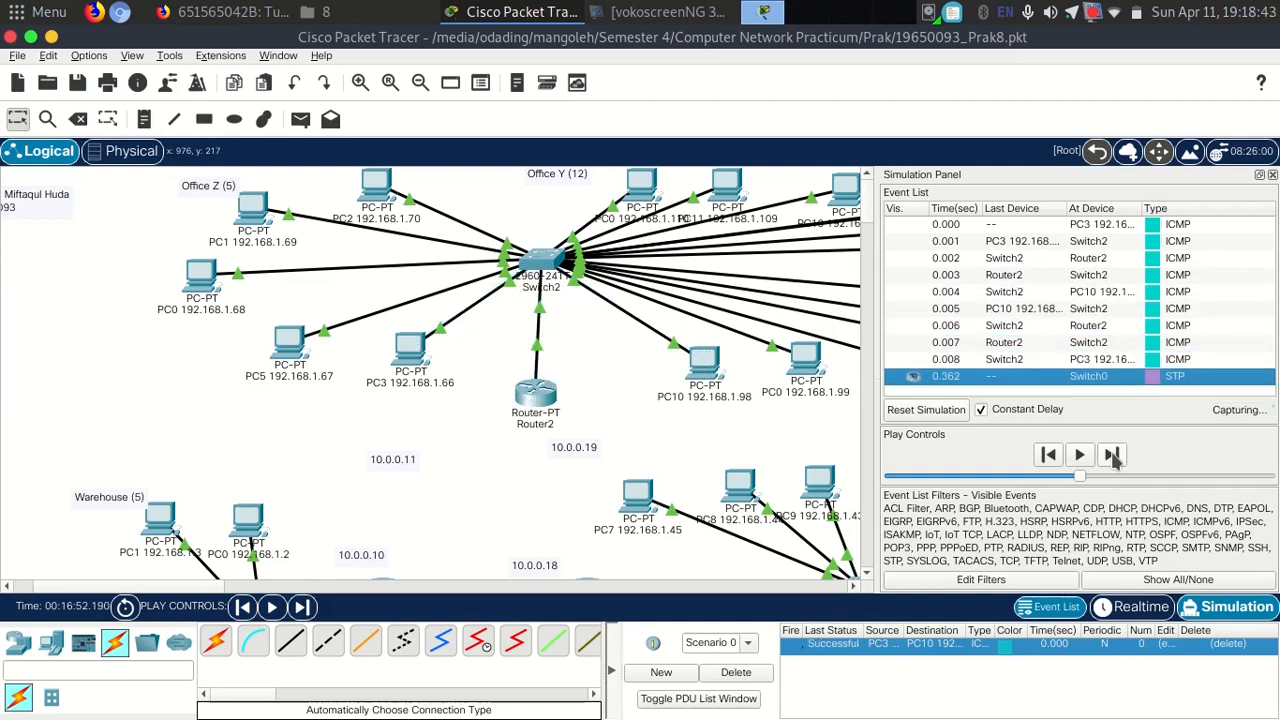
pyautogui.click(1133, 607)
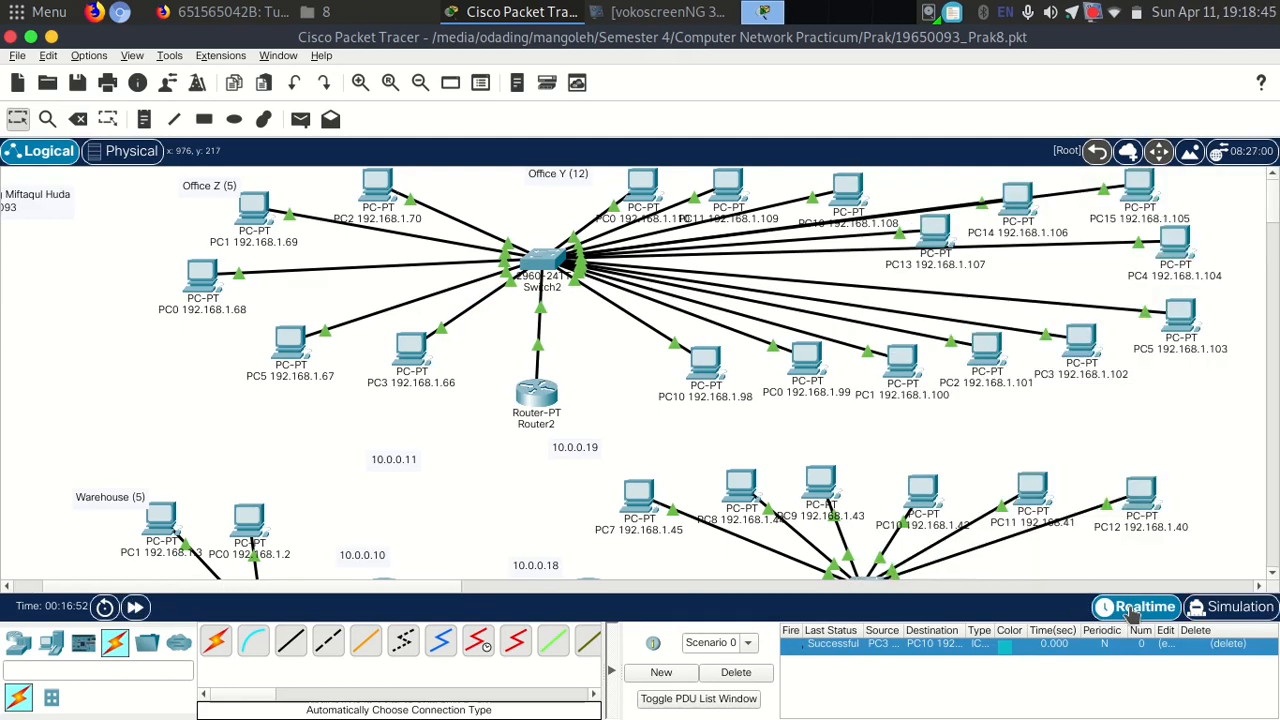
# Send another simple PDU in Realtime mode from PC3 192.168.1.66 to PC10 192.168.1.98.
pyautogui.scroll(-5, 1047, 407)
pyautogui.scroll(5, 1047, 407)
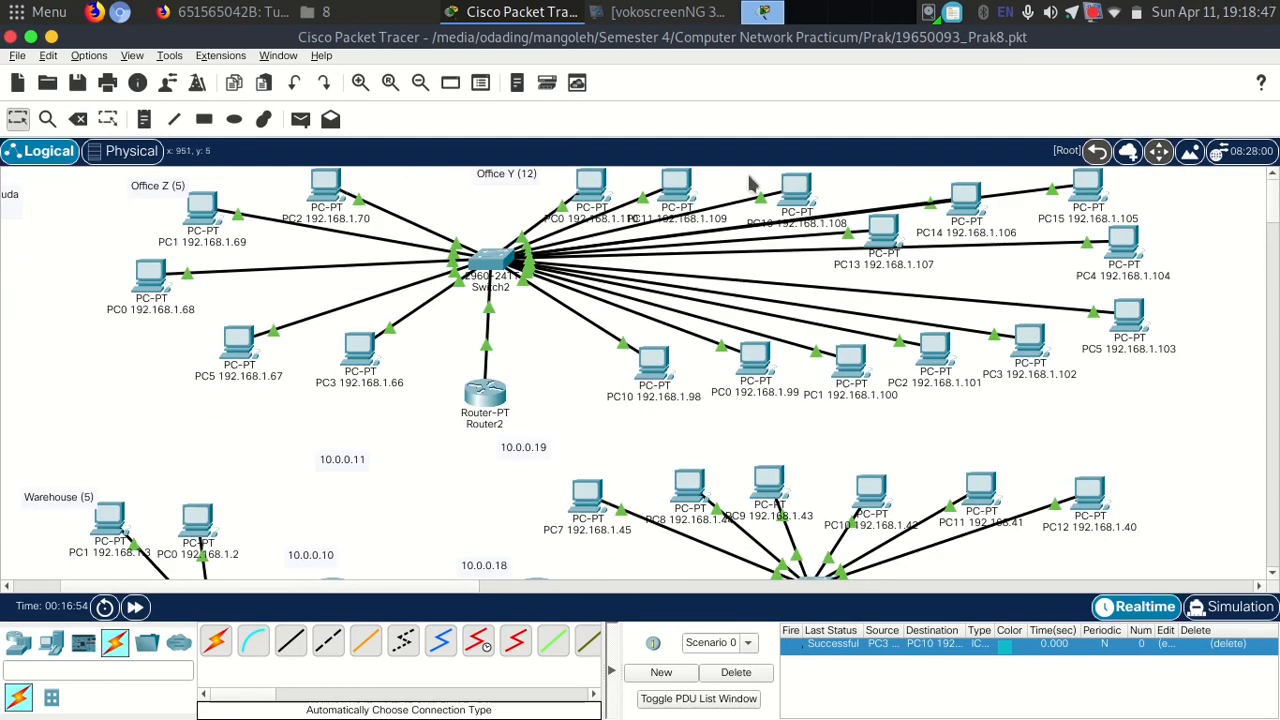
pyautogui.moveTo(657, 380); pyautogui.dragTo(660, 385)
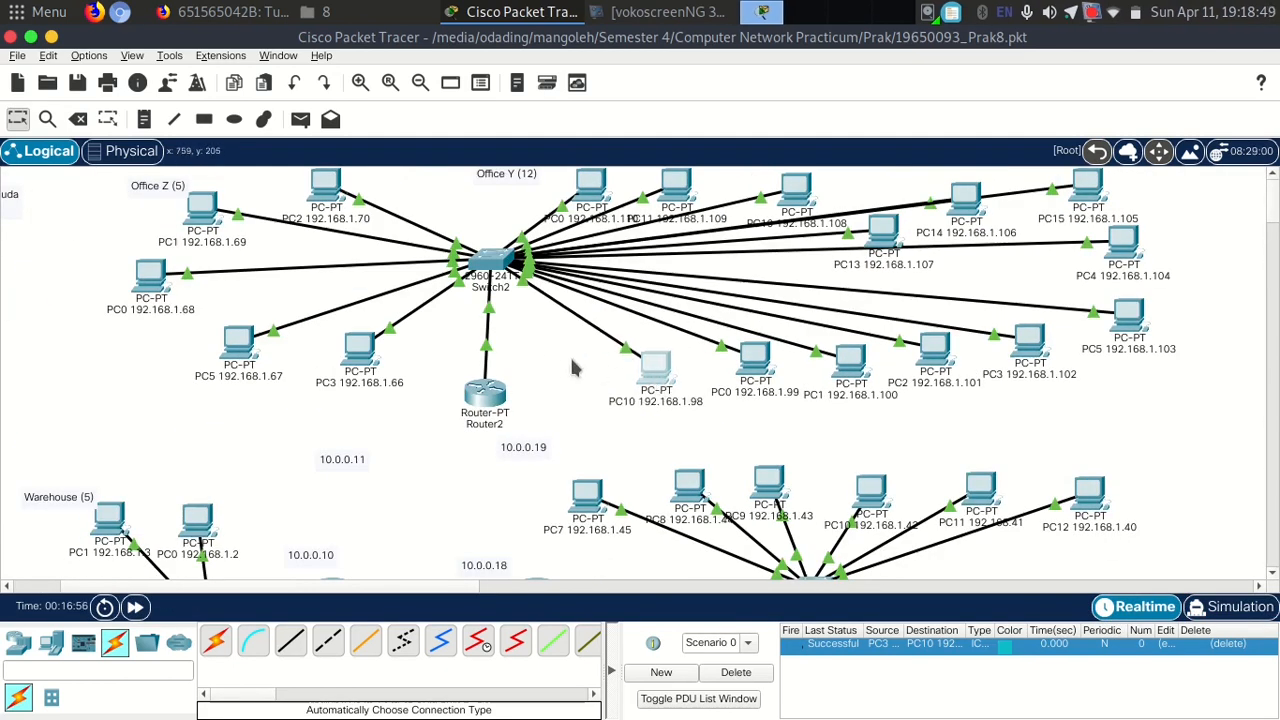
pyautogui.click(300, 119)
pyautogui.click(355, 350)
pyautogui.click(655, 375)
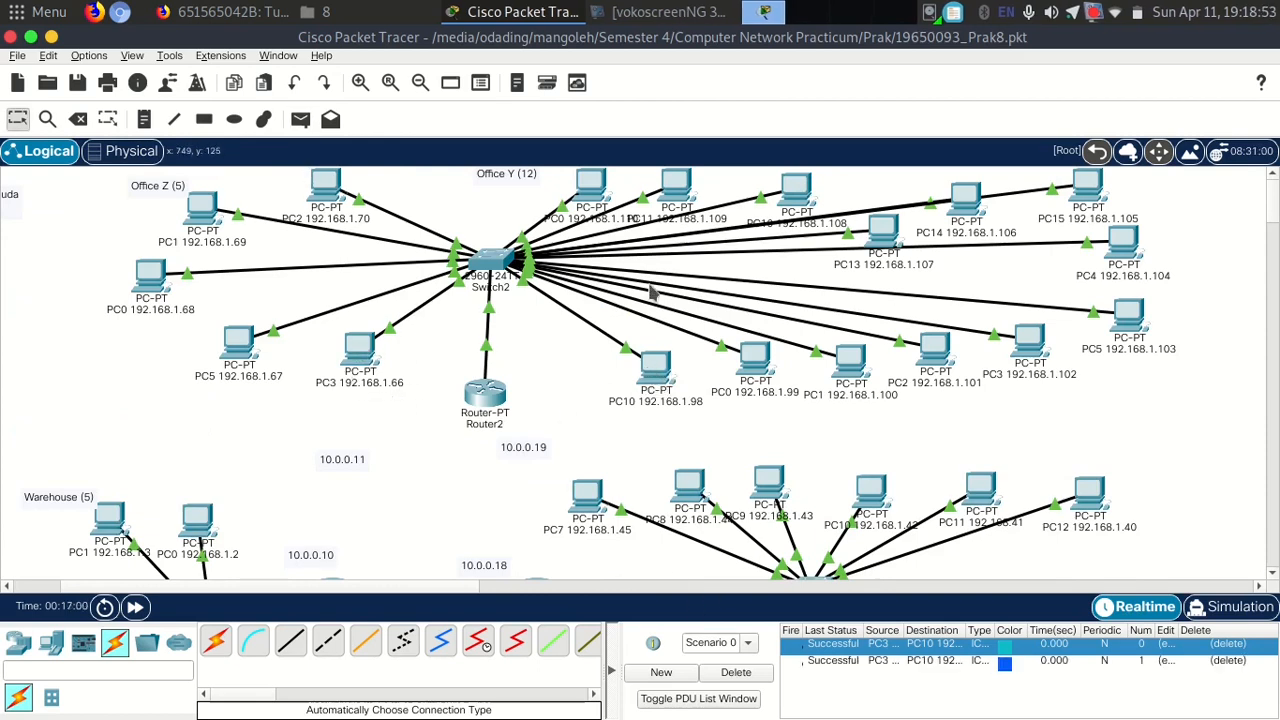
# Switch to the assignment page in Firefox and review the Site Office requirements for separating staff and management with VLANs.
pyautogui.click(225, 11)
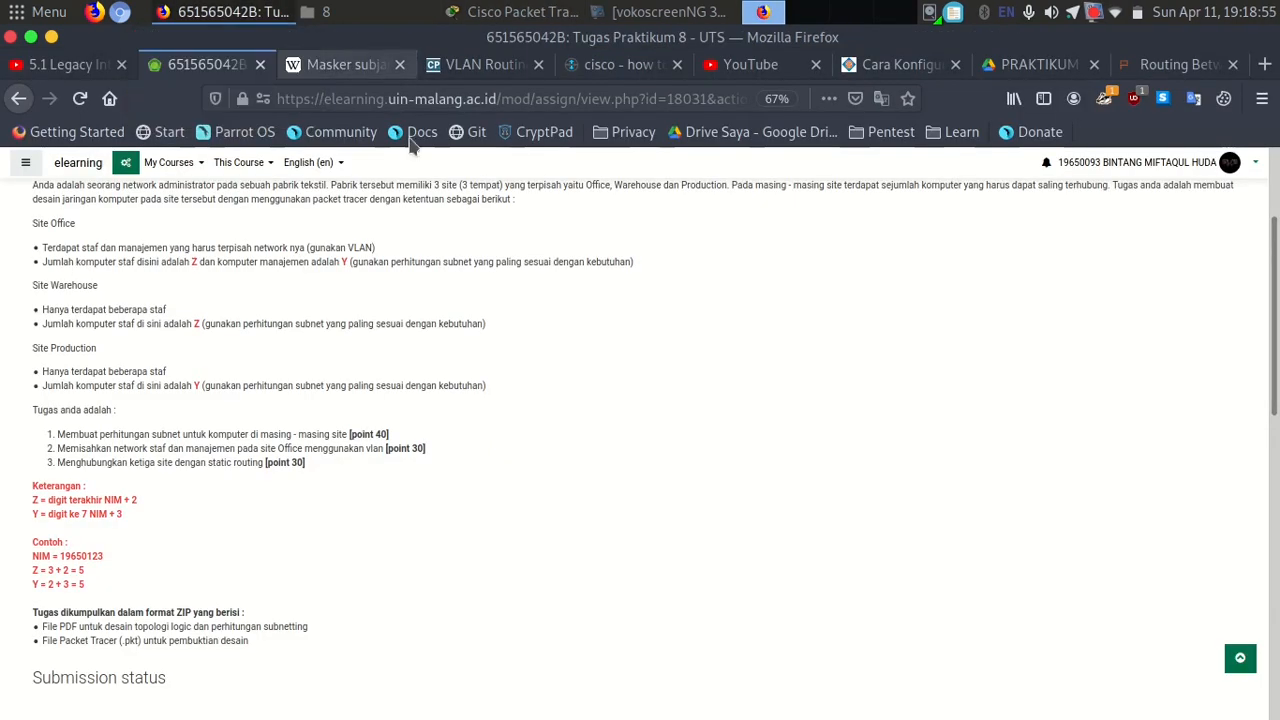
pyautogui.moveTo(214, 199); pyautogui.dragTo(296, 200)
pyautogui.click(292, 202)
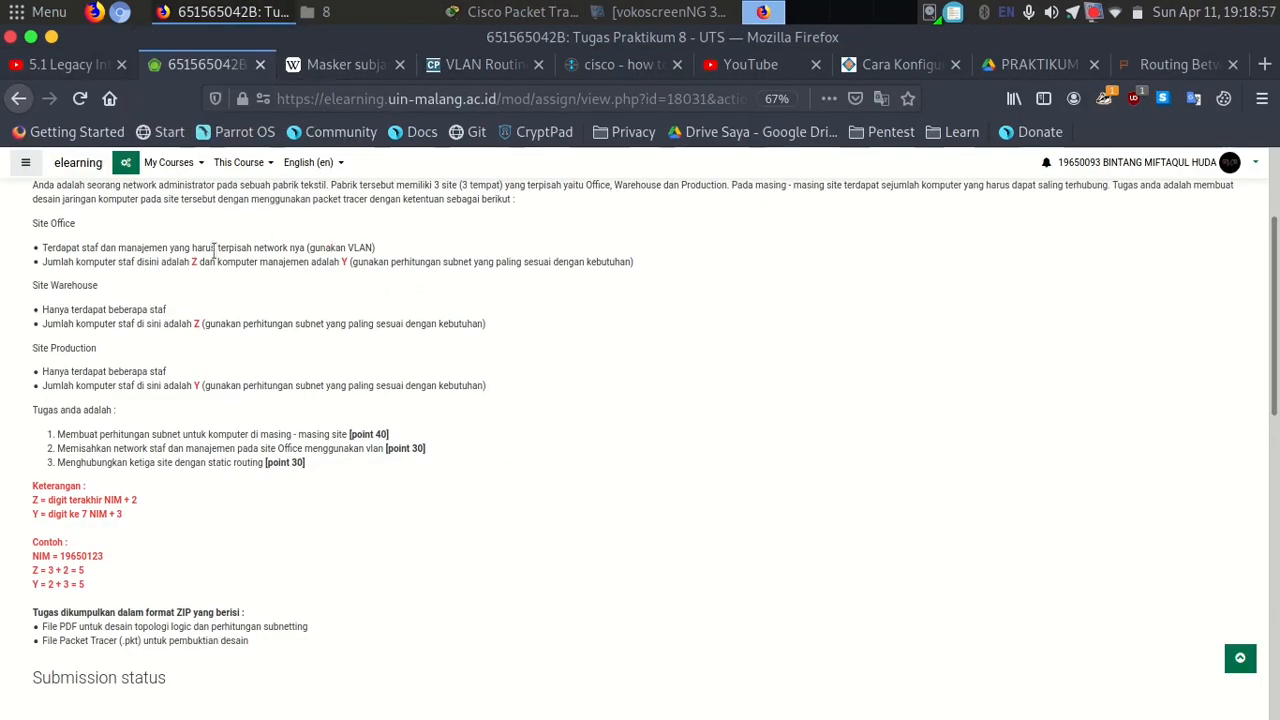
pyautogui.moveTo(131, 248); pyautogui.dragTo(375, 262)
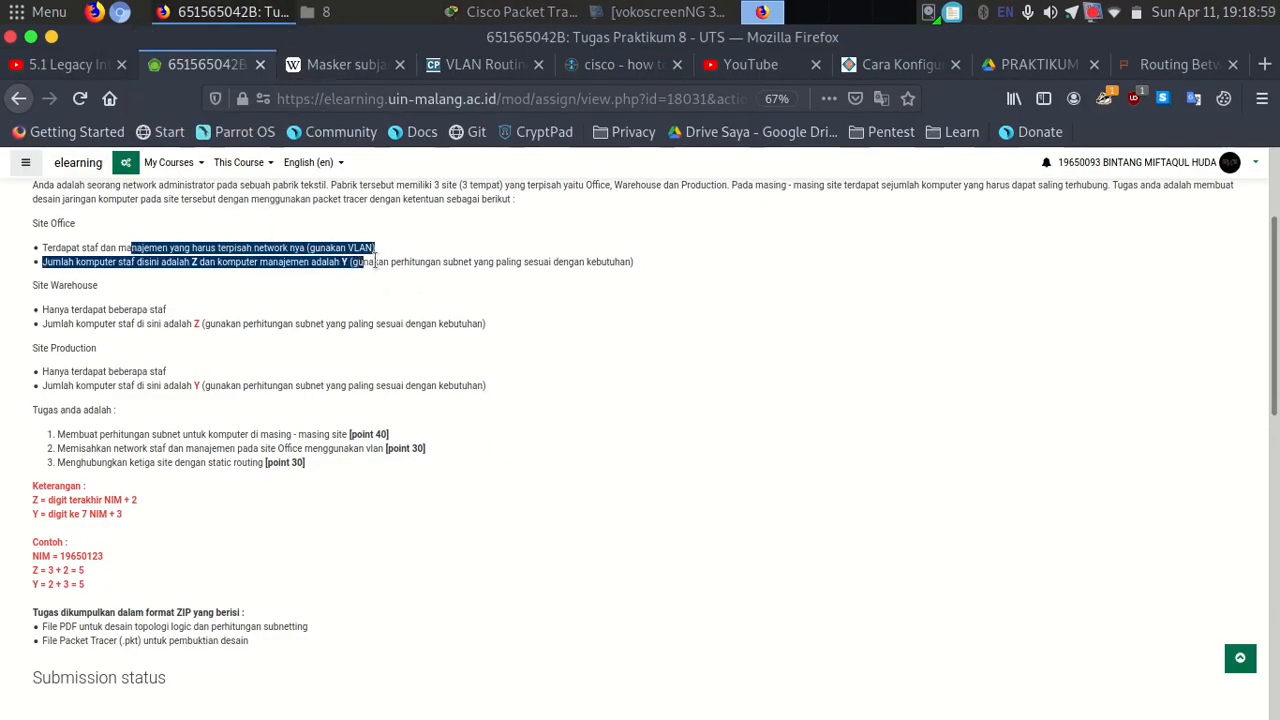
pyautogui.click(398, 263)
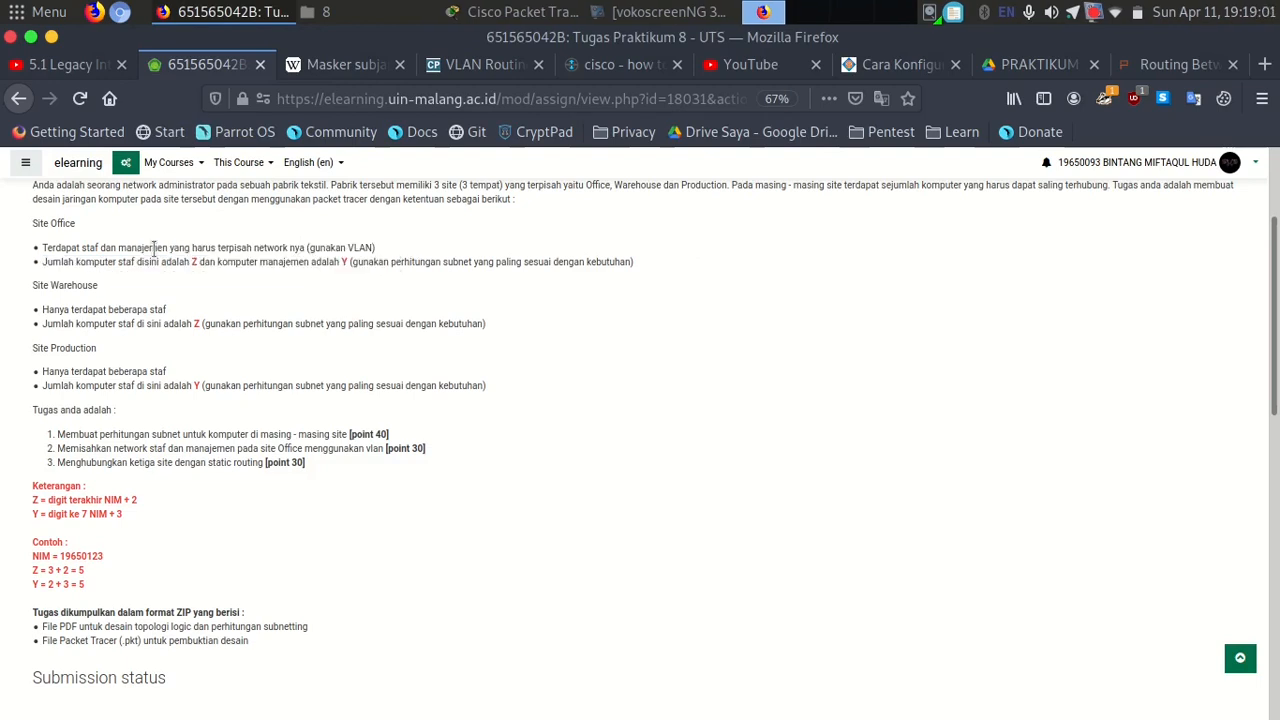
pyautogui.moveTo(134, 248); pyautogui.dragTo(321, 252)
pyautogui.click(321, 252)
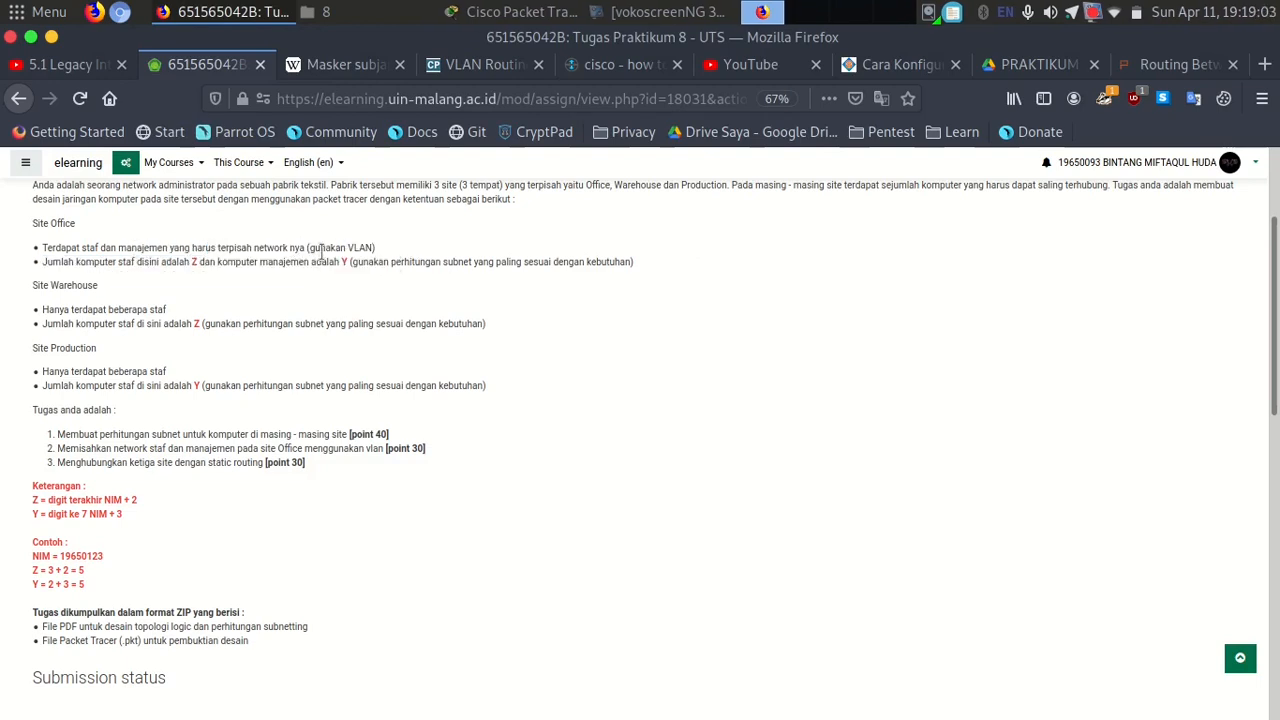
pyautogui.moveTo(89, 248); pyautogui.dragTo(675, 272)
pyautogui.click(332, 251)
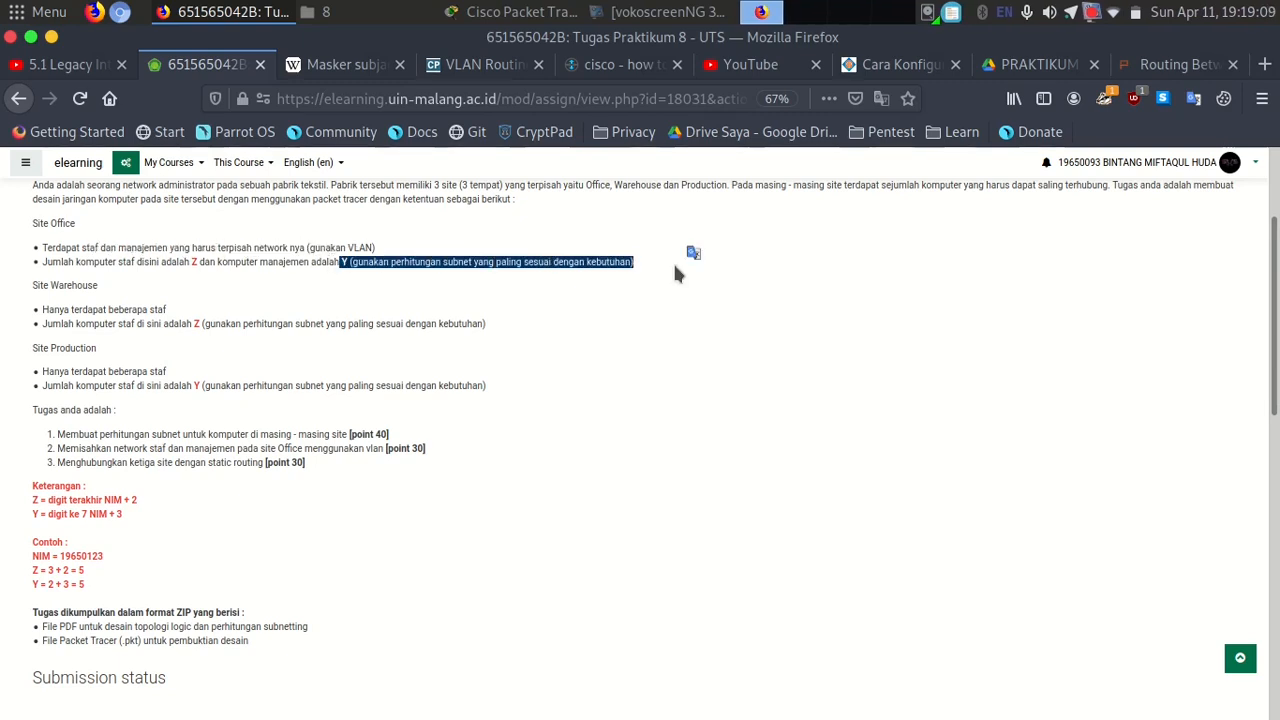
pyautogui.click(675, 268)
pyautogui.scroll(1, 675, 268)
pyautogui.scroll(-1, 640, 400)
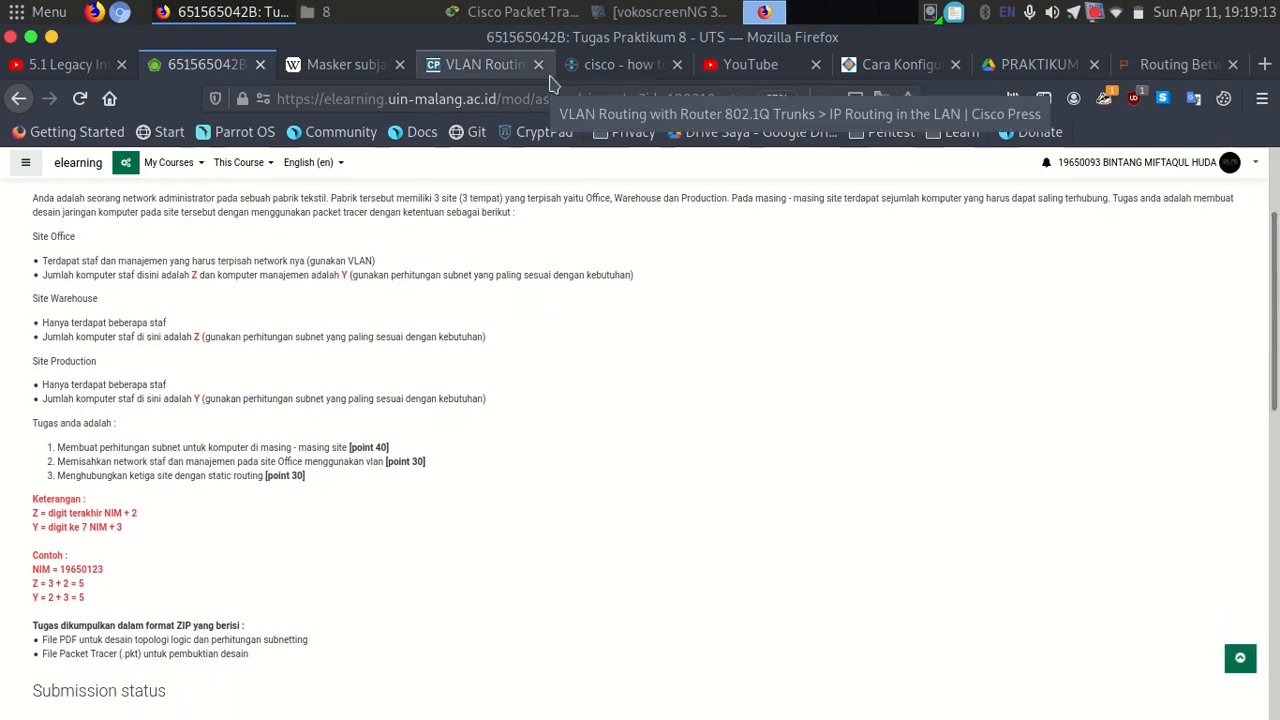
# Review the assignment's remaining site requirements and its task of connecting the three sites with static routing.
pyautogui.moveTo(118, 261); pyautogui.dragTo(560, 333)
pyautogui.click(560, 333)
pyautogui.scroll(-1, 560, 333)
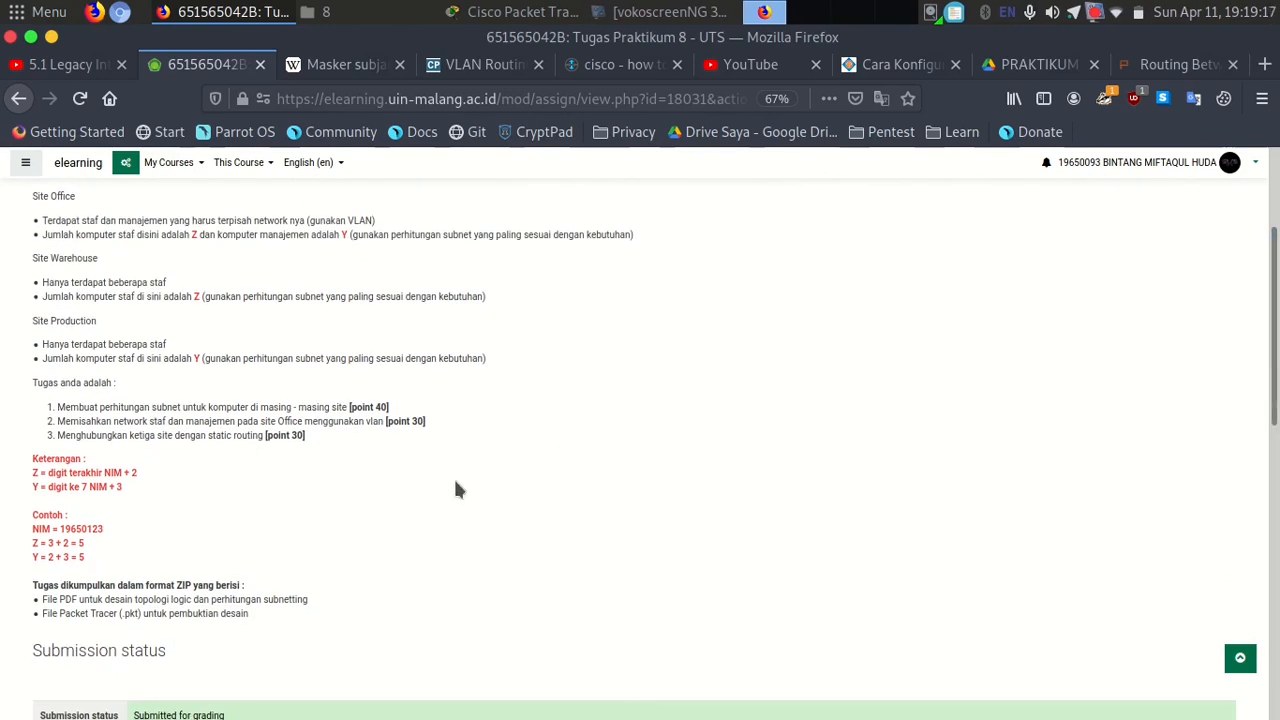
pyautogui.scroll(-1, 629, 355)
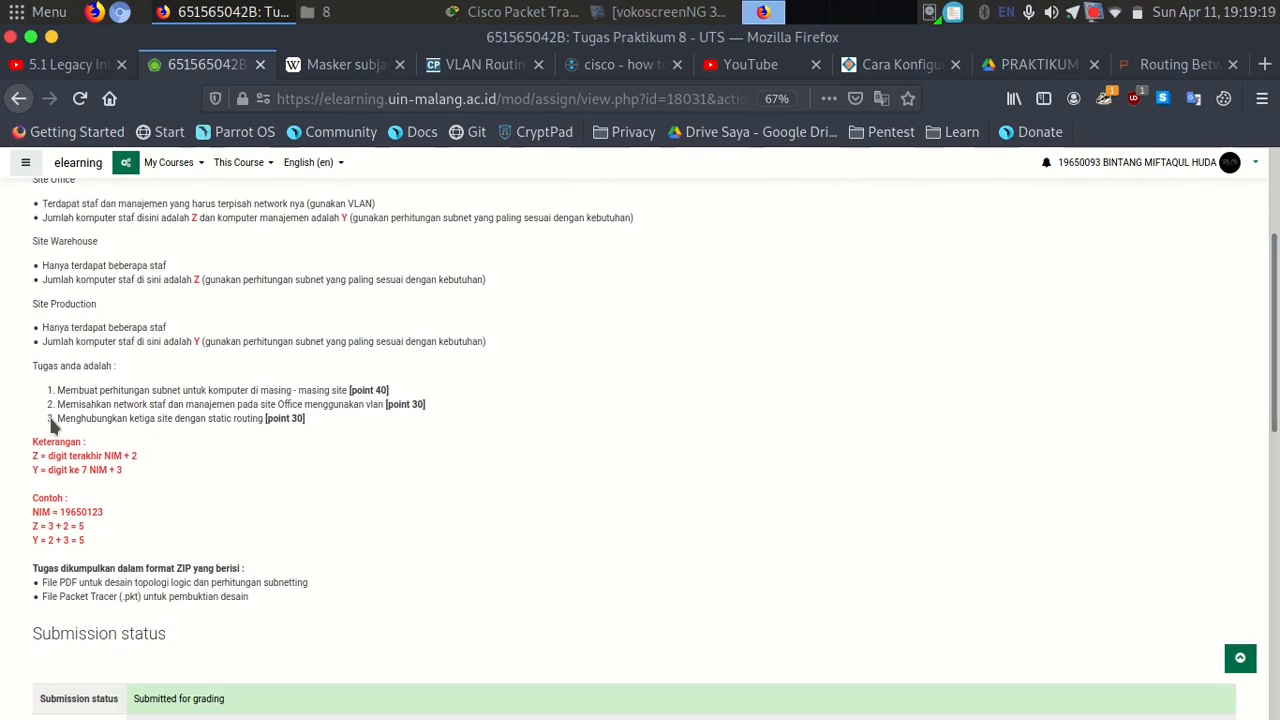
pyautogui.moveTo(160, 418); pyautogui.dragTo(289, 420)
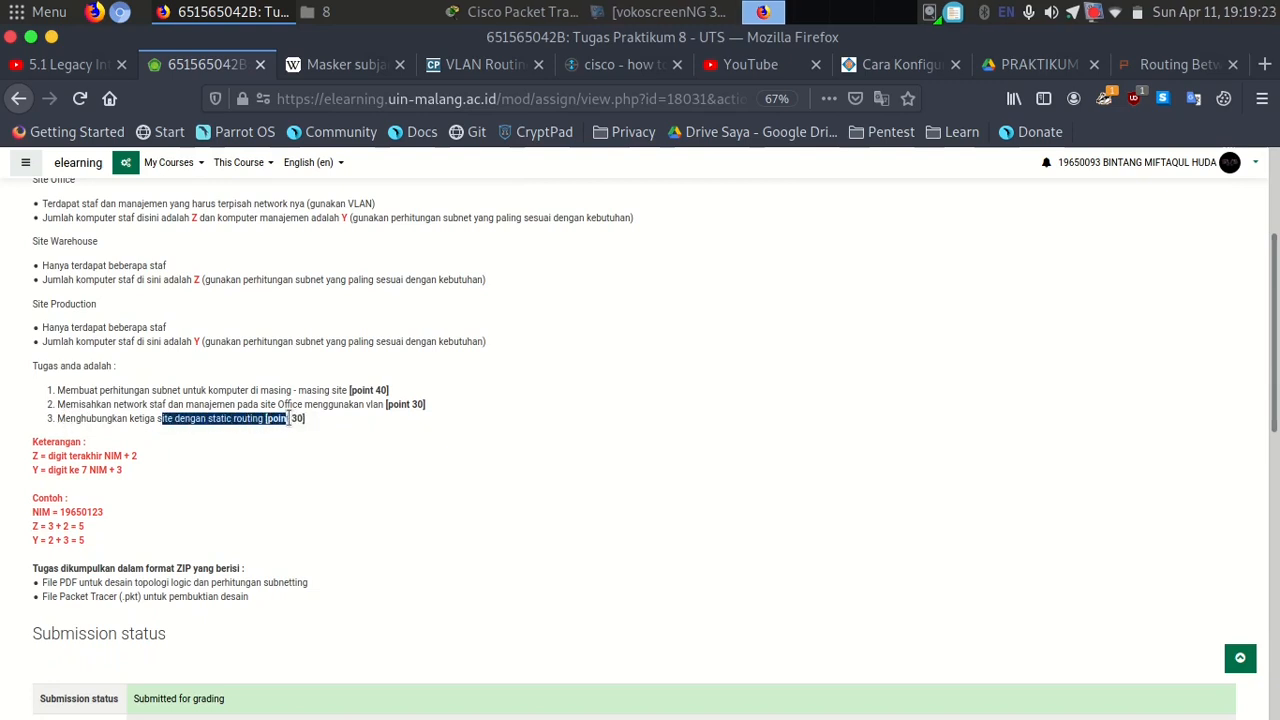
pyautogui.click(296, 419)
pyautogui.doubleClick(279, 419)
pyautogui.scroll(1, 830, 252)
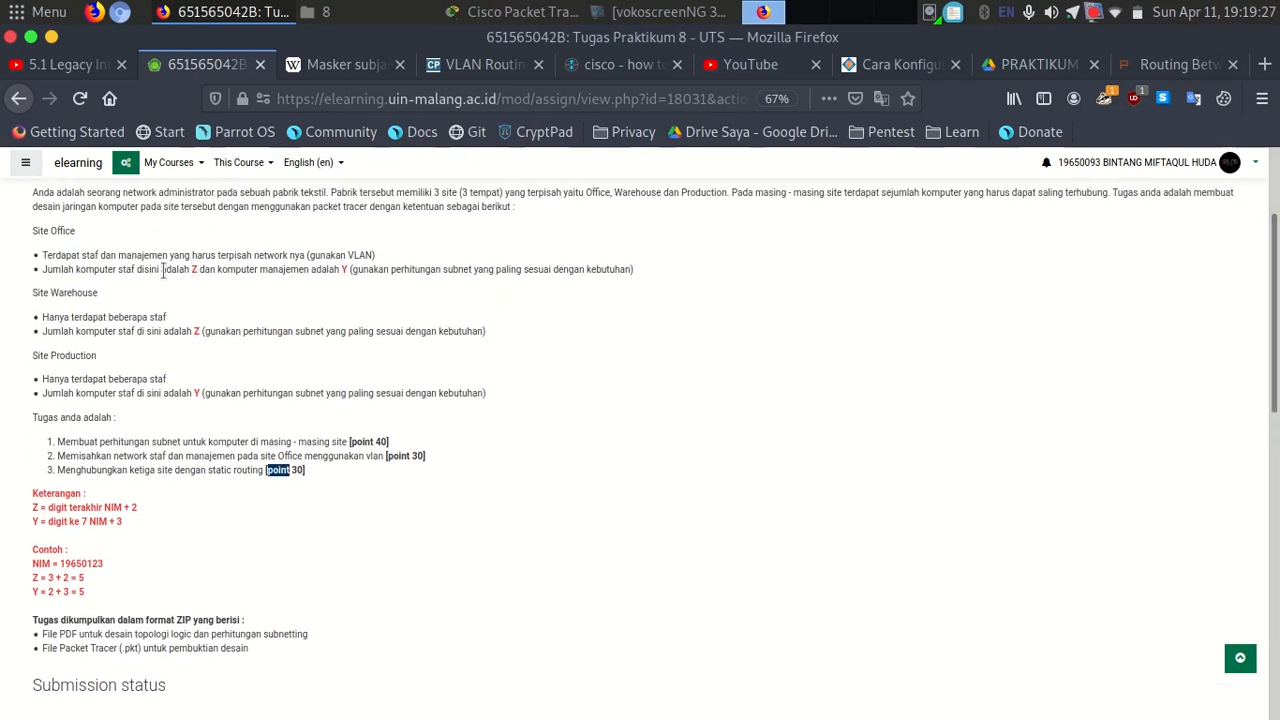
# Review the assignment's Office, Warehouse and Production site requirements, including the separation of Office staff and management networks.
pyautogui.moveTo(45, 252); pyautogui.dragTo(631, 284)
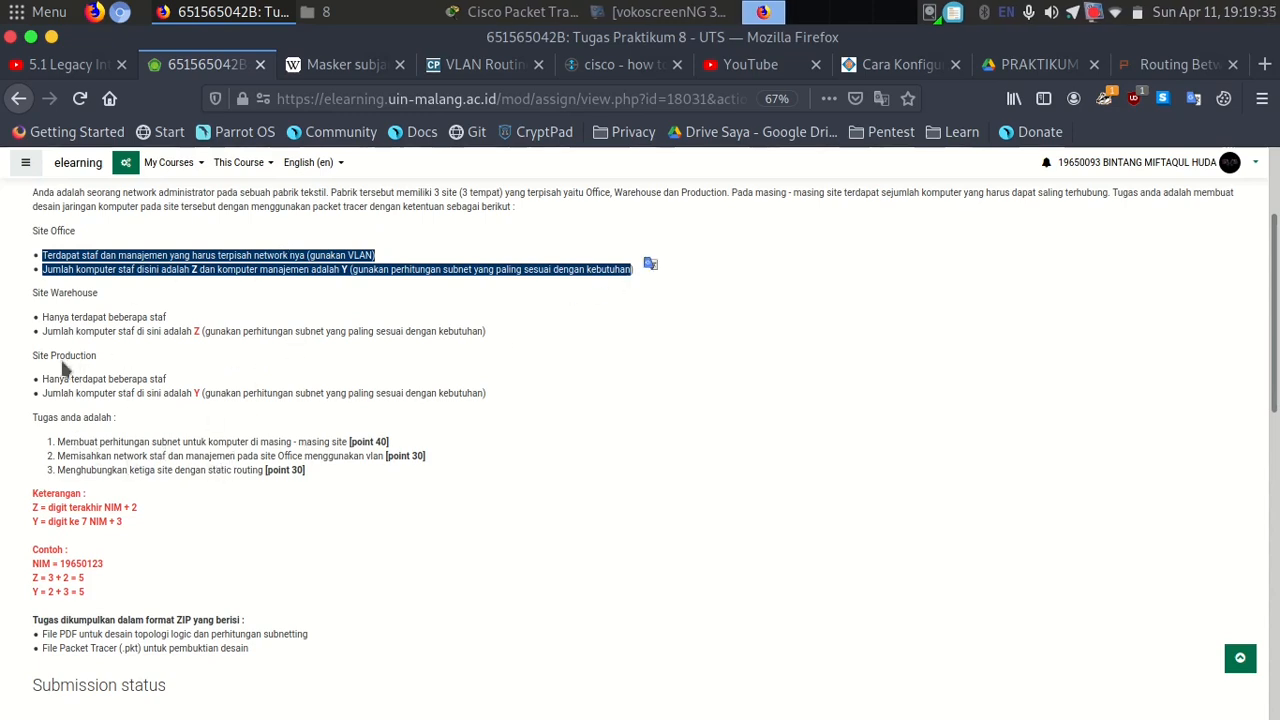
pyautogui.moveTo(32, 293); pyautogui.dragTo(112, 301)
pyautogui.moveTo(28, 357); pyautogui.dragTo(105, 361)
pyautogui.doubleClick(304, 361)
pyautogui.click(65, 263)
pyautogui.doubleClick(66, 269)
pyautogui.doubleClick(90, 257)
pyautogui.doubleClick(150, 257)
pyautogui.click(101, 258)
pyautogui.doubleClick(132, 257)
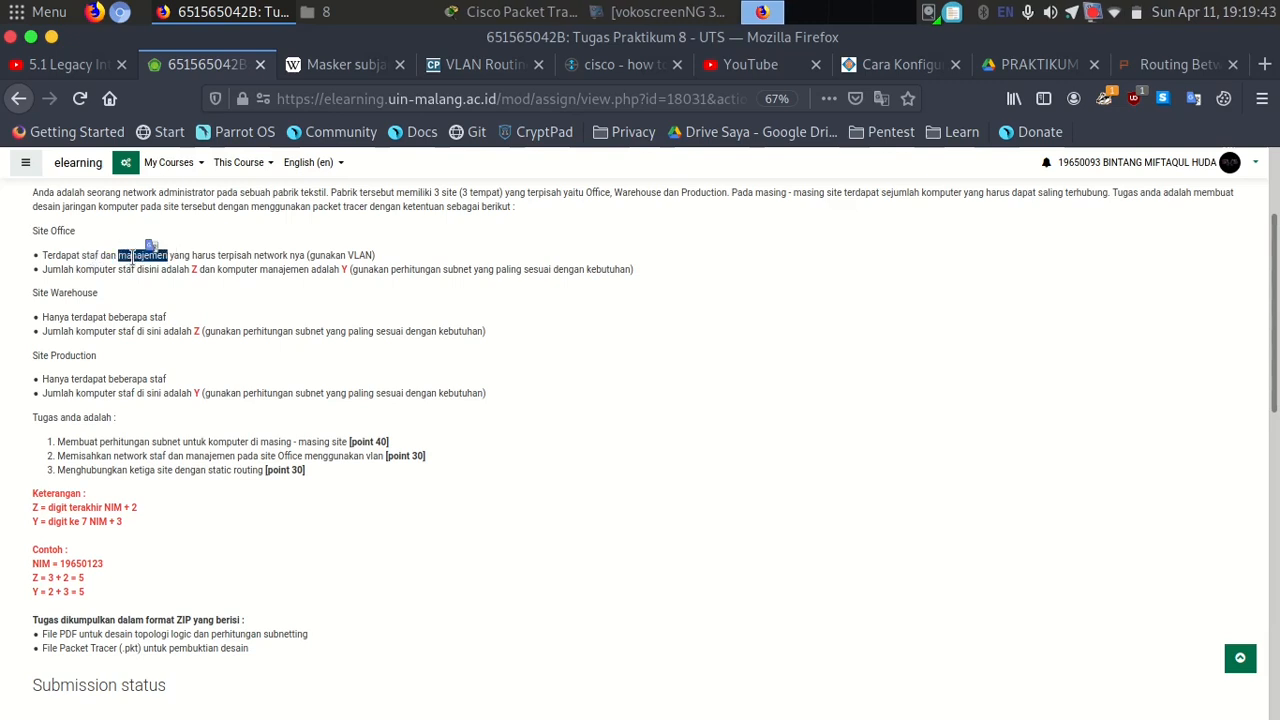
# Reread the assignment task of connecting the three sites with static routing.
pyautogui.moveTo(101, 469); pyautogui.dragTo(267, 476)
pyautogui.click(189, 476)
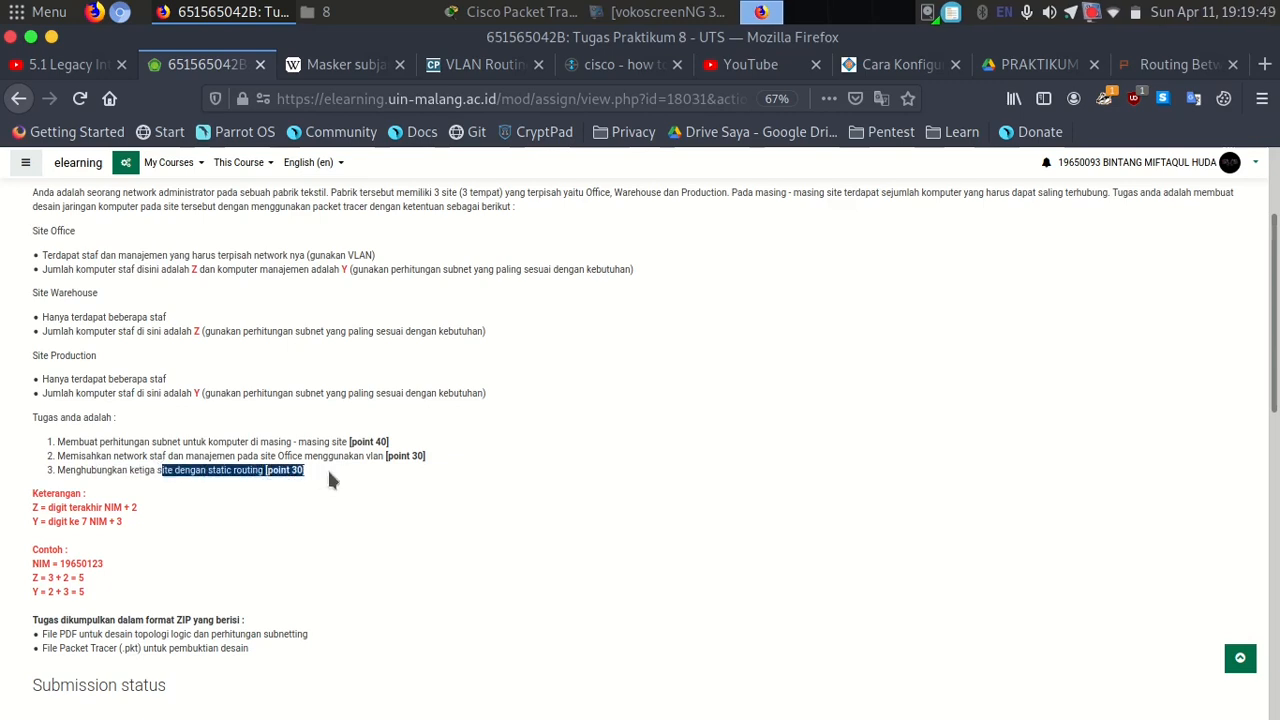
pyautogui.moveTo(135, 470); pyautogui.dragTo(250, 470)
pyautogui.click(256, 469)
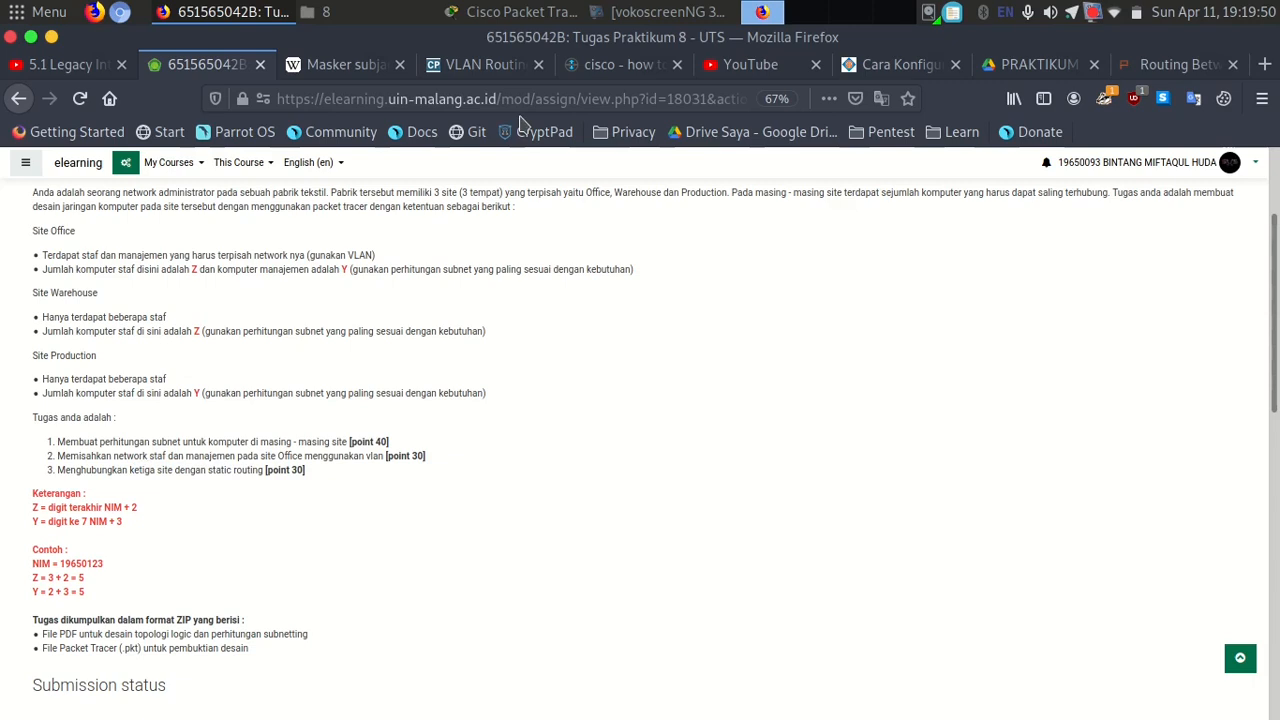
# Switch to Cisco Packet Tracer and look over the Office, Warehouse and Production parts of the topology.
pyautogui.click(565, 12)
pyautogui.scroll(-4, 1188, 220)
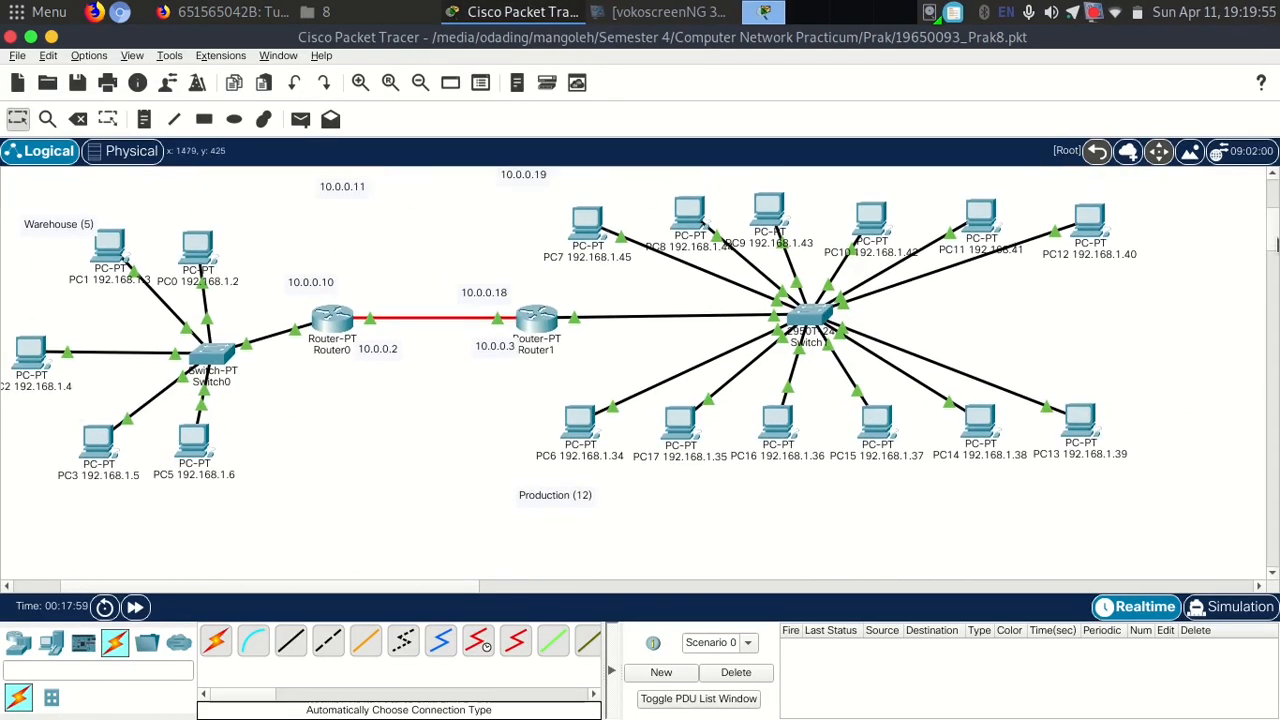
pyautogui.scroll(4, 1180, 450)
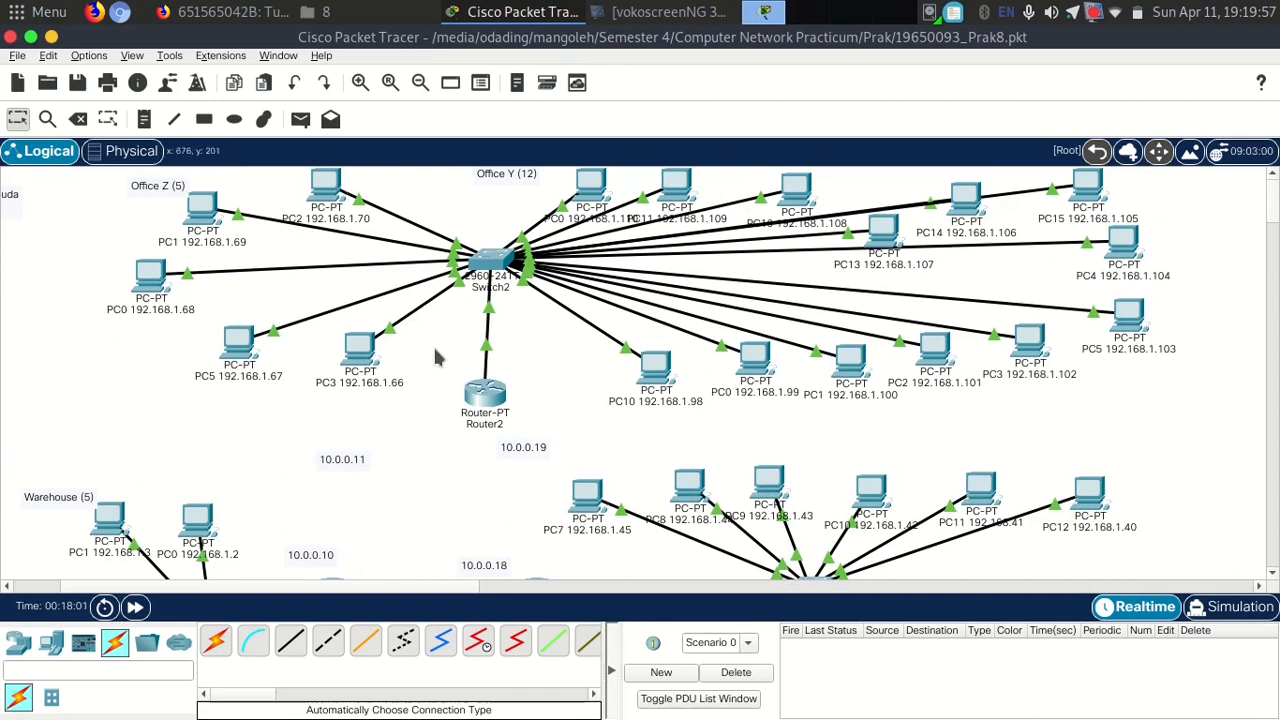
pyautogui.scroll(-4, 1274, 195)
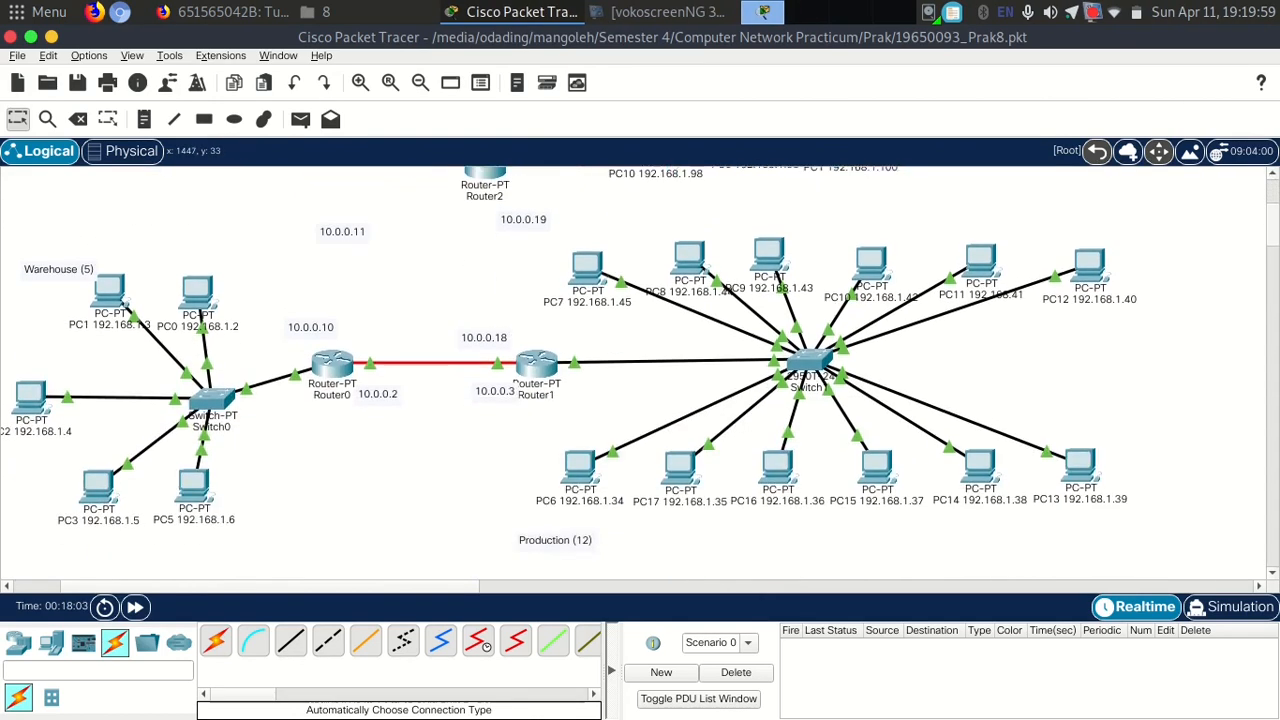
pyautogui.scroll(1, 1274, 205)
pyautogui.scroll(2, 1274, 204)
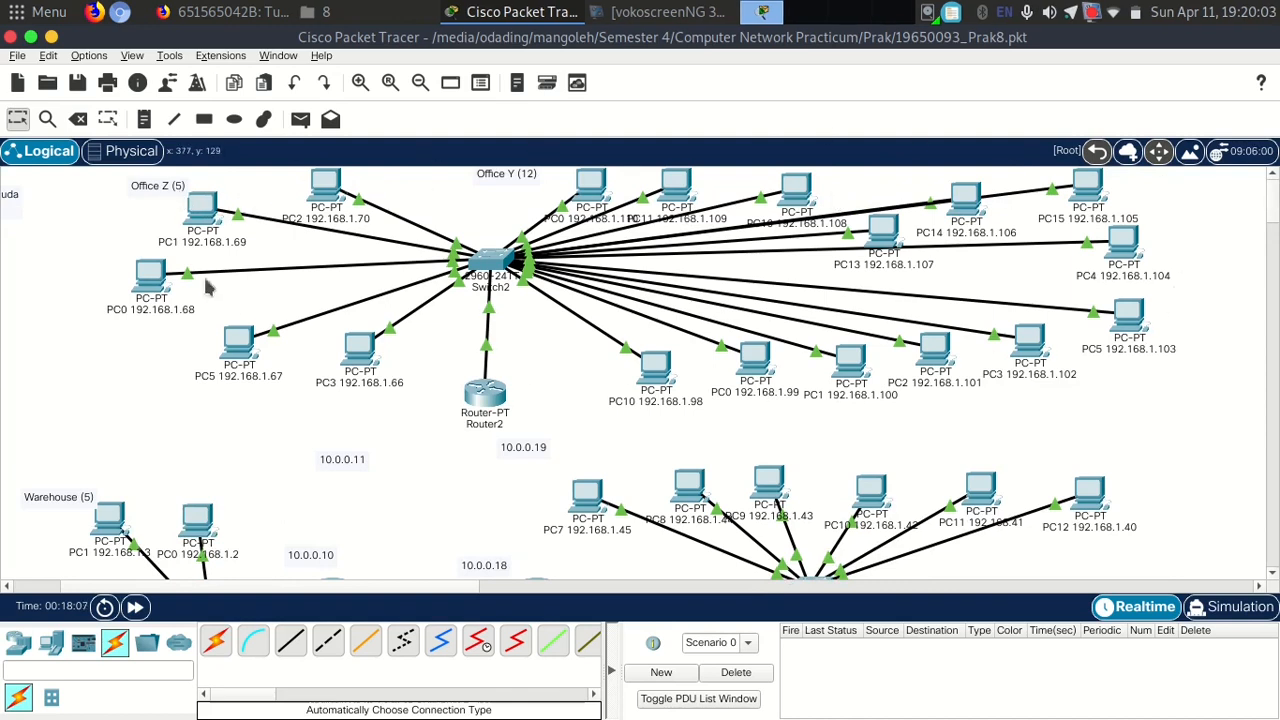
# Nudge Router2 closer to Switch2 and send a simple PDU from PC3 192.168.1.66 to PC10 192.168.1.98.
pyautogui.moveTo(476, 398); pyautogui.dragTo(505, 392)
pyautogui.click(300, 119)
pyautogui.click(358, 350)
pyautogui.click(662, 383)
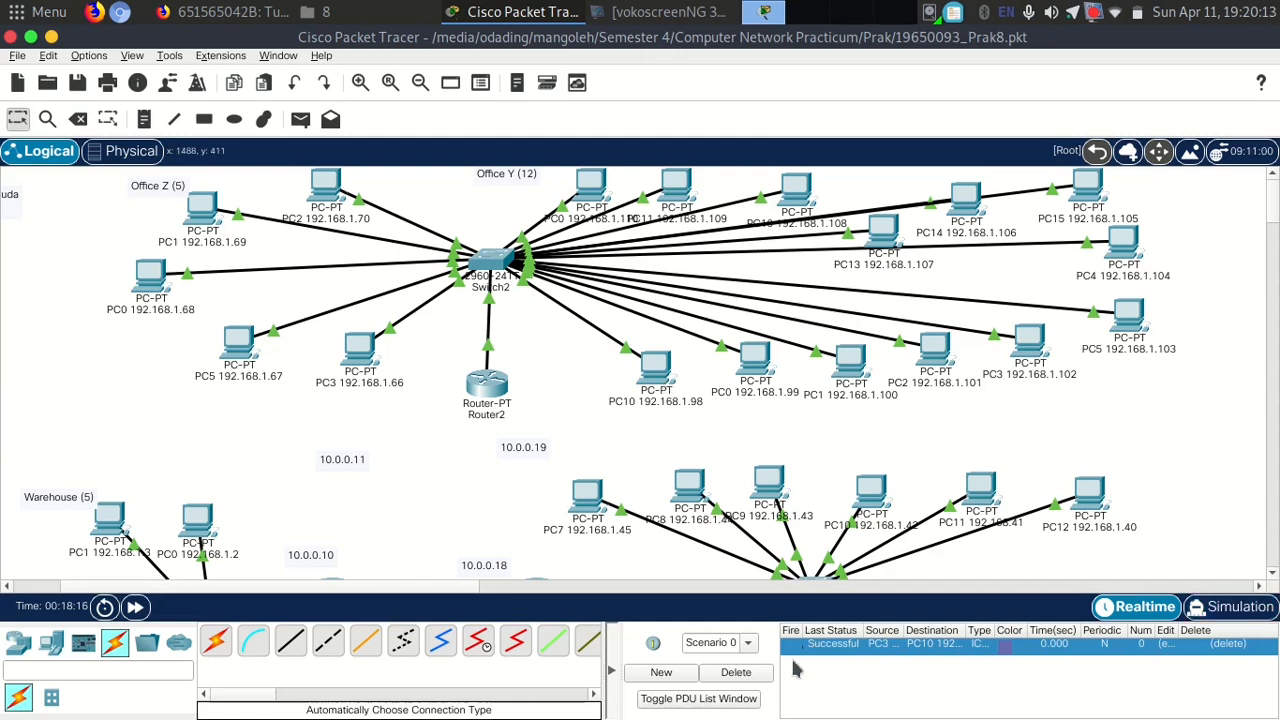
# Delete the current PDU scenario and create a PC3 192.168.1.66 to PC10 192.168.1.98 simple PDU in Simulation mode.
pyautogui.click(754, 672)
pyautogui.click(1230, 607)
pyautogui.press('p')
pyautogui.click(360, 348)
pyautogui.click(656, 366)
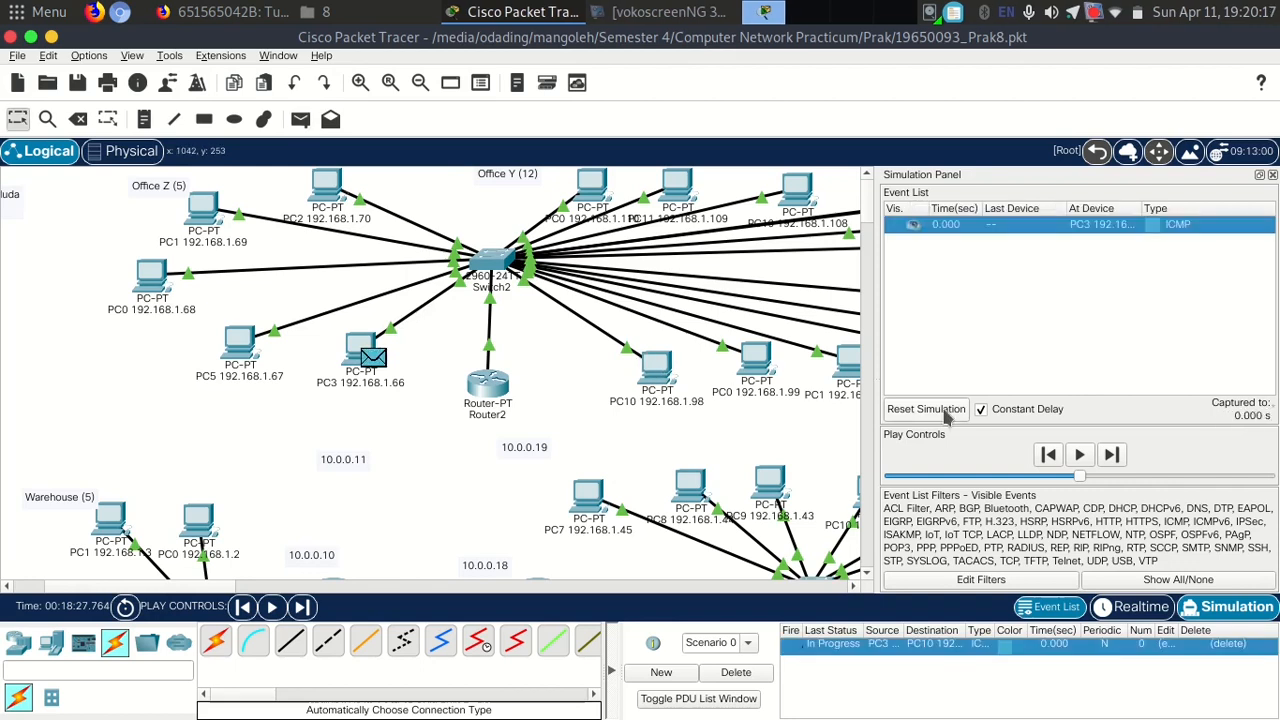
# Advance the simulated ICMP packet event by event through its full round trip between PC3 and PC10, and return to Realtime mode.
pyautogui.click(1111, 458)
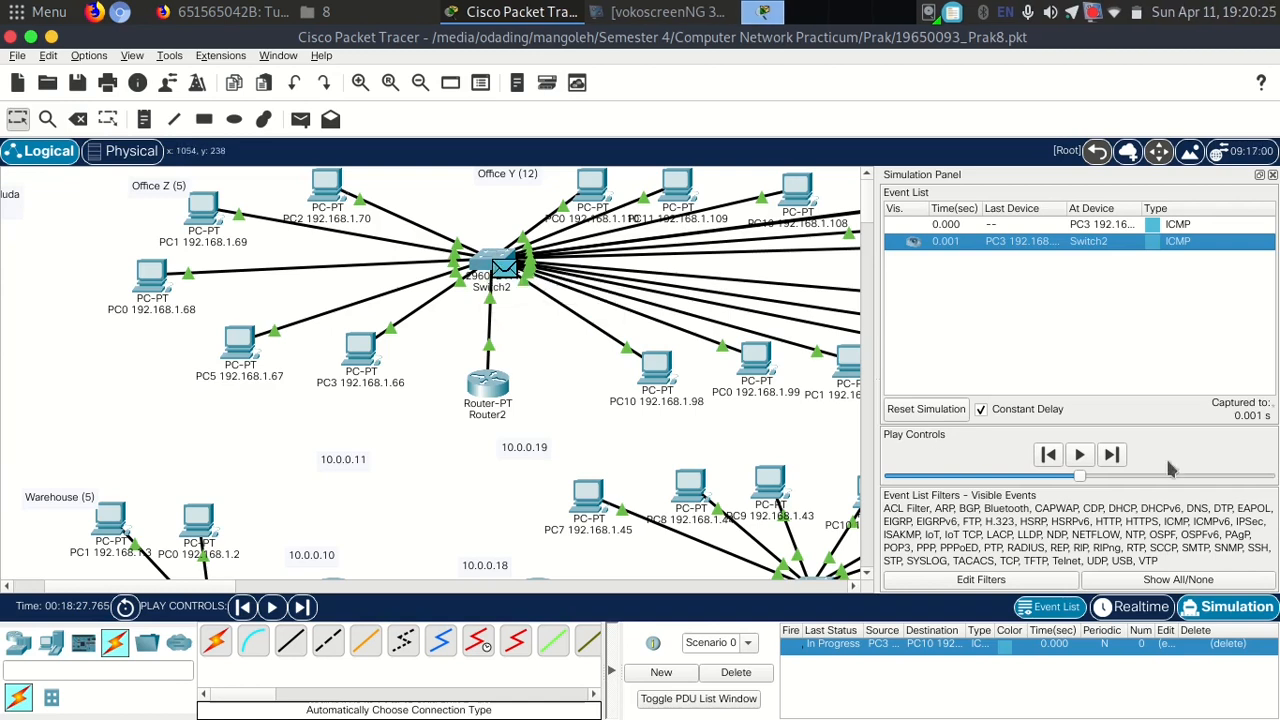
pyautogui.click(1112, 455)
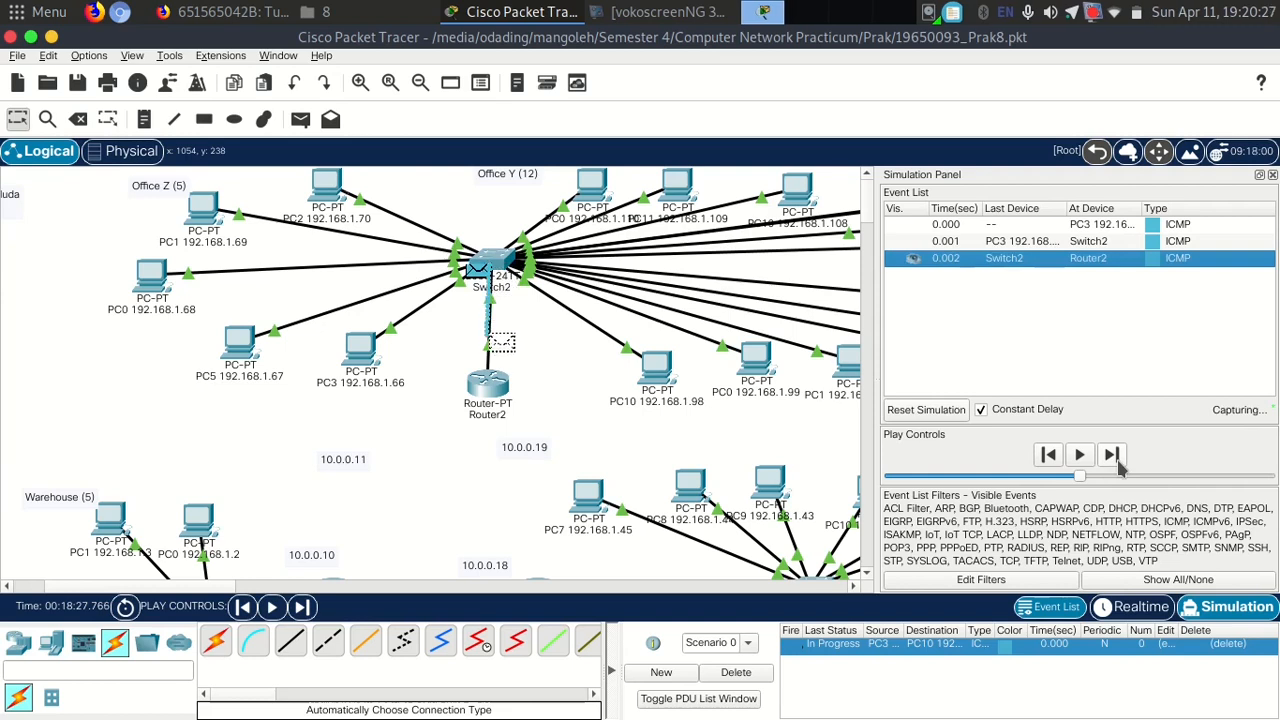
pyautogui.click(1112, 455)
pyautogui.click(1112, 455)
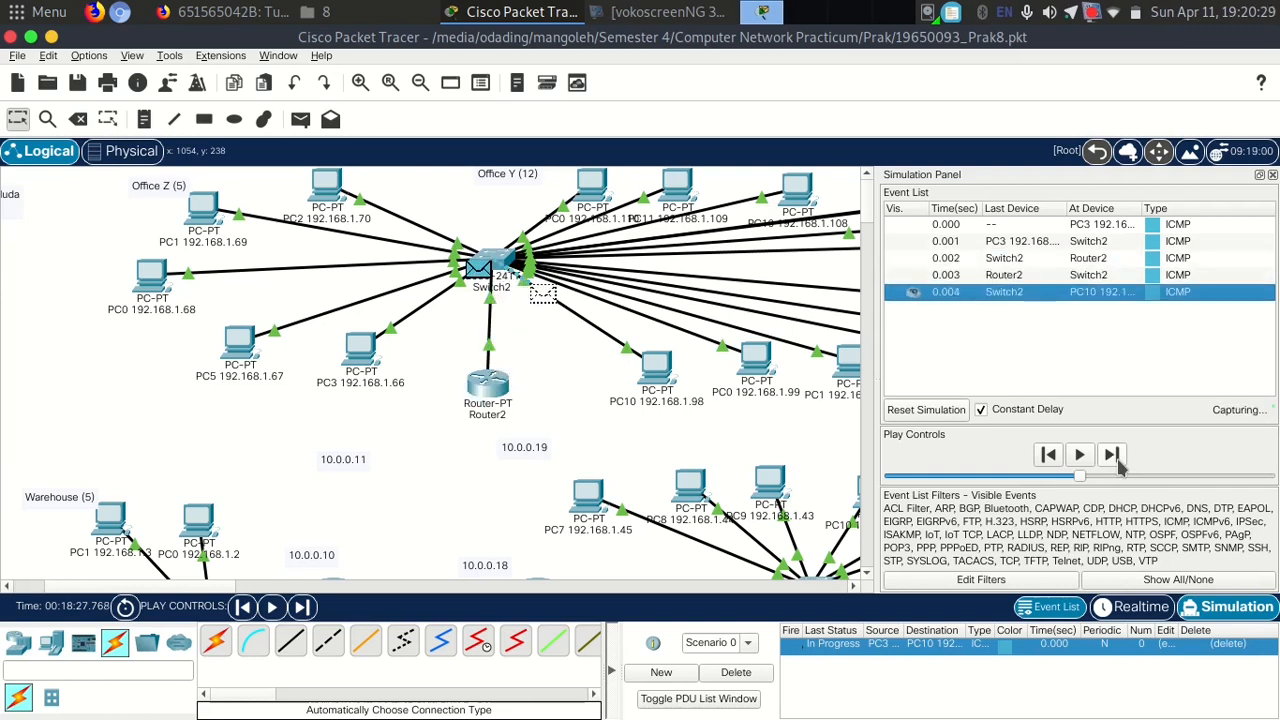
pyautogui.click(1116, 456)
pyautogui.click(1116, 456)
pyautogui.click(1116, 456)
pyautogui.click(1116, 456)
pyautogui.click(1116, 456)
pyautogui.click(1130, 608)
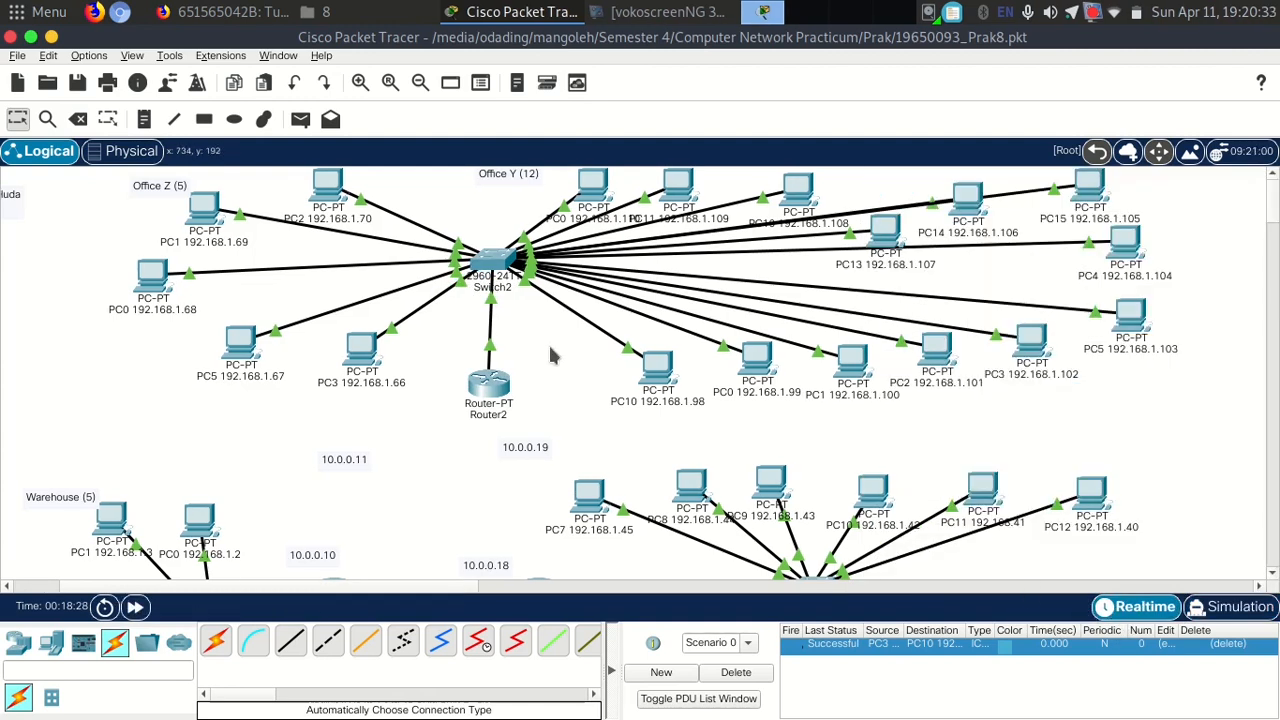
# Nudge Switch2 upward and connect Router1's FastEthernet4/0 to Router2's FastEthernet5/0 with a fiber cable.
pyautogui.moveTo(502, 263); pyautogui.dragTo(503, 248)
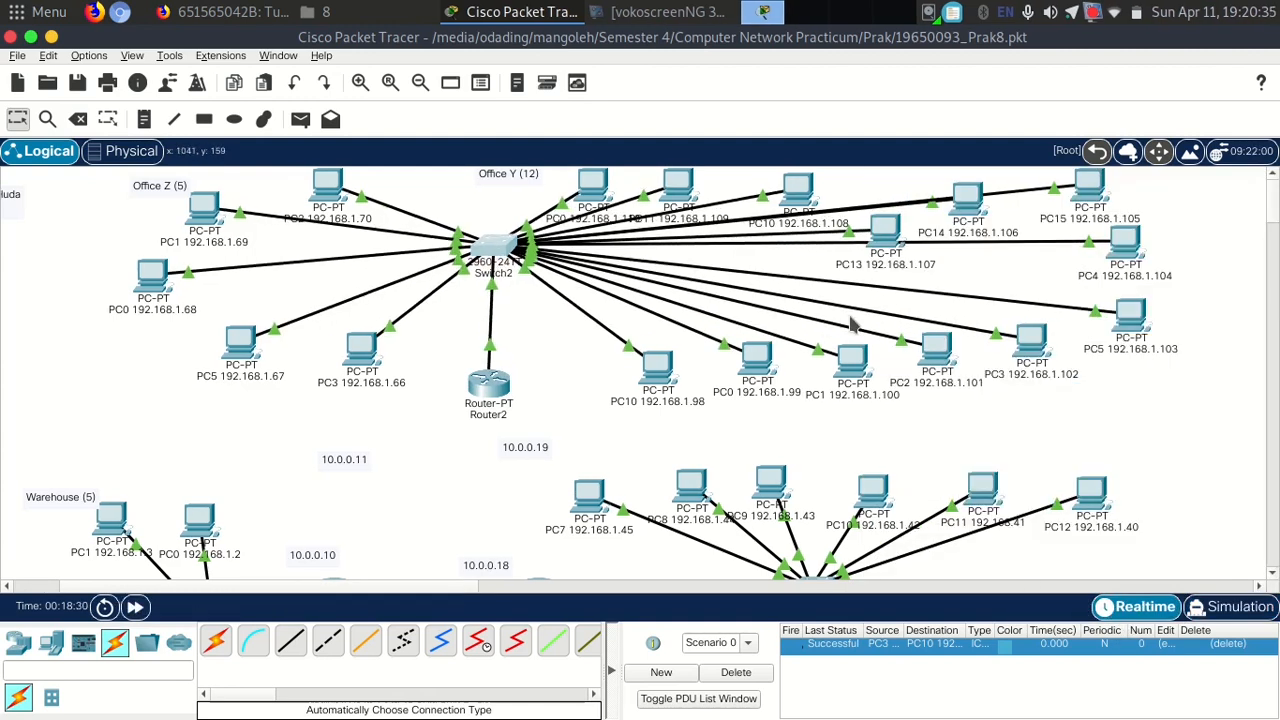
pyautogui.scroll(-2, 823, 293)
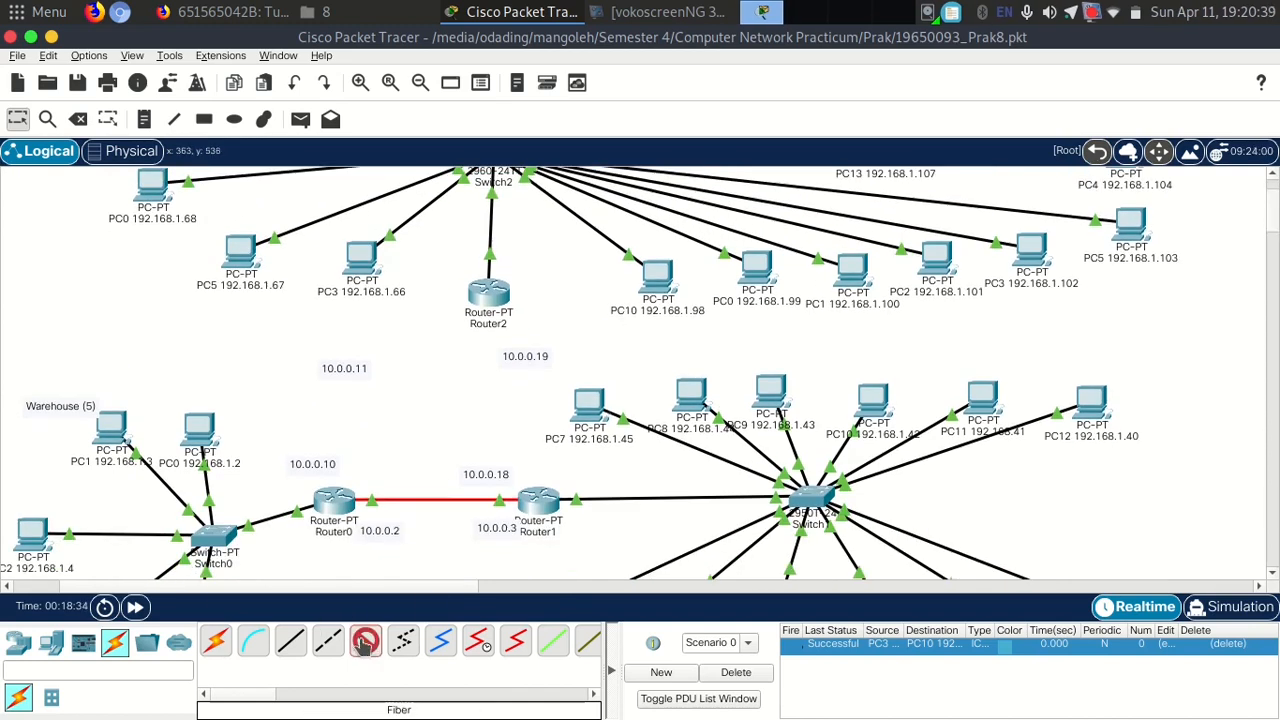
pyautogui.click(540, 515)
pyautogui.click(600, 594)
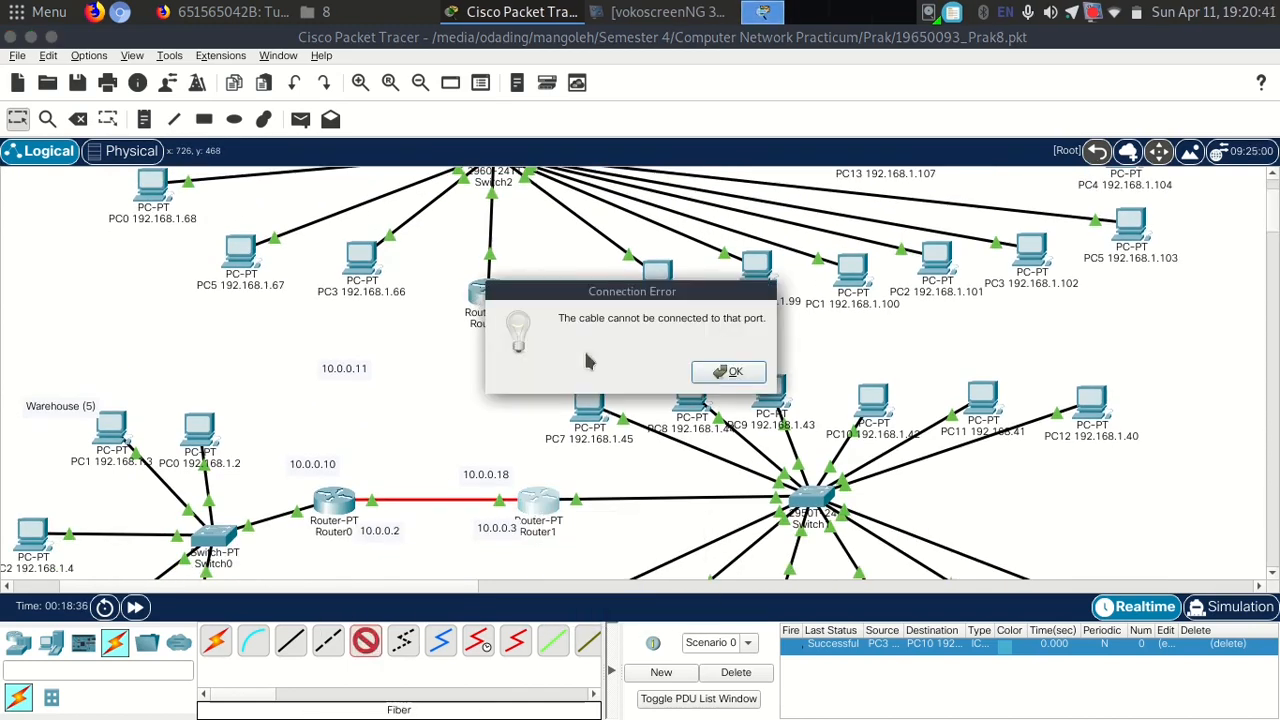
pyautogui.click(729, 372)
pyautogui.click(540, 503)
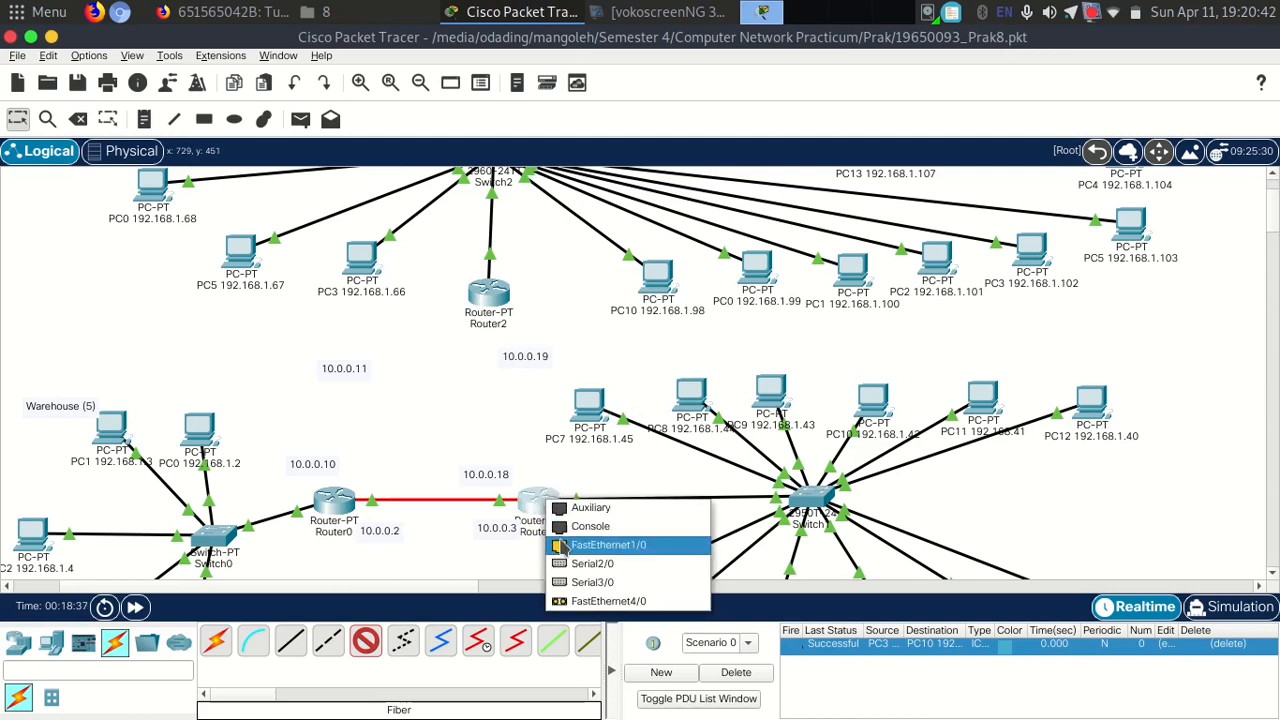
pyautogui.click(600, 601)
pyautogui.click(488, 295)
pyautogui.click(583, 414)
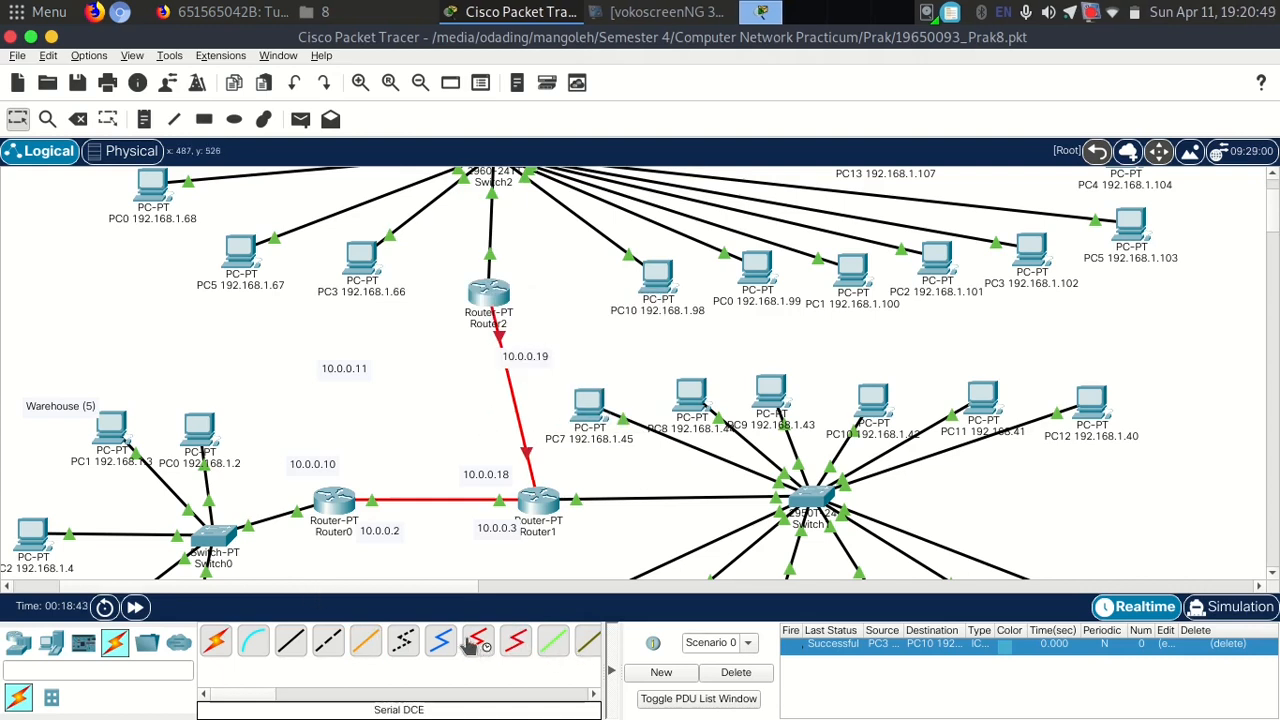
# Connect Router0's FastEthernet4/0 to Router2's FastEthernet4/0 with a fiber cable.
pyautogui.click(368, 645)
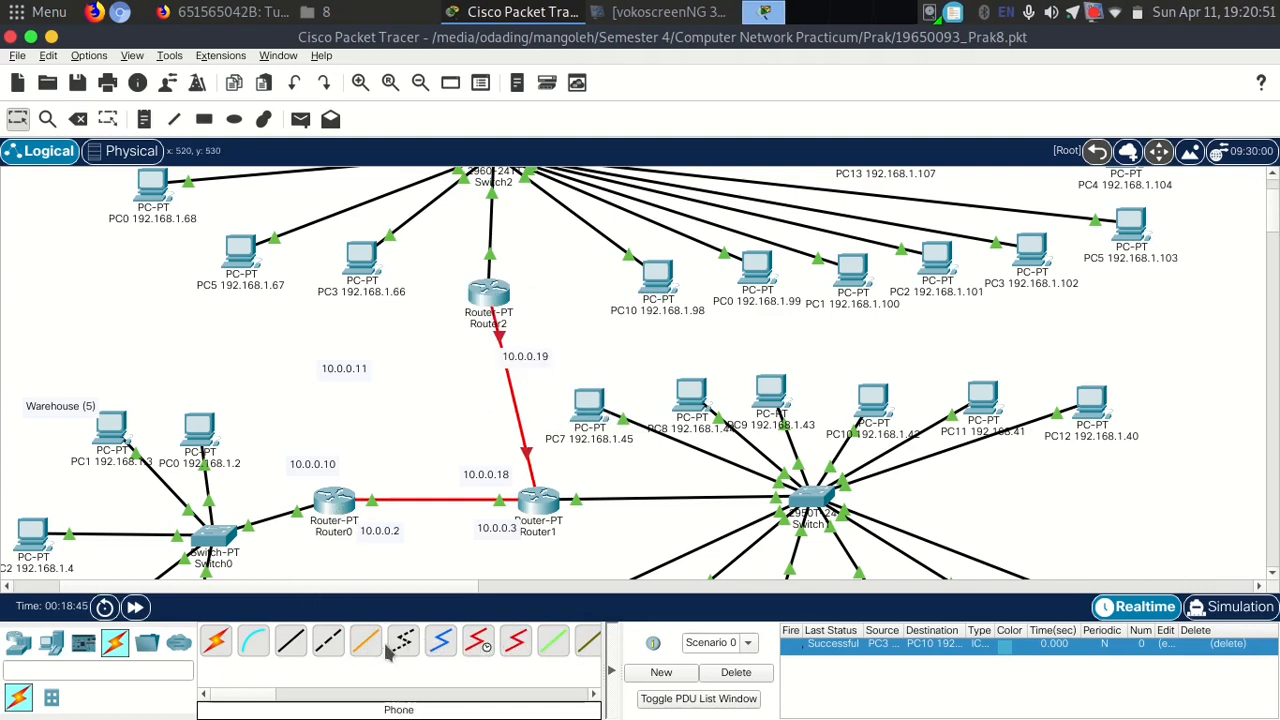
pyautogui.click(342, 519)
pyautogui.click(395, 603)
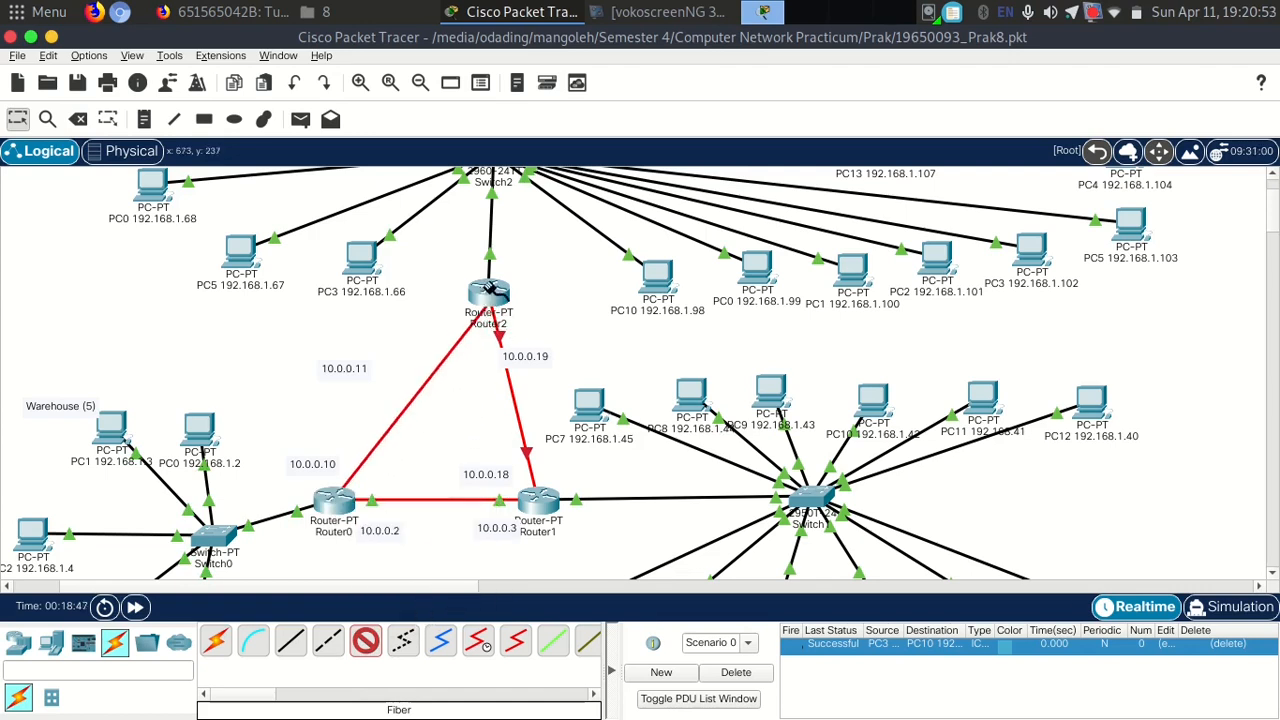
pyautogui.click(489, 294)
pyautogui.click(550, 388)
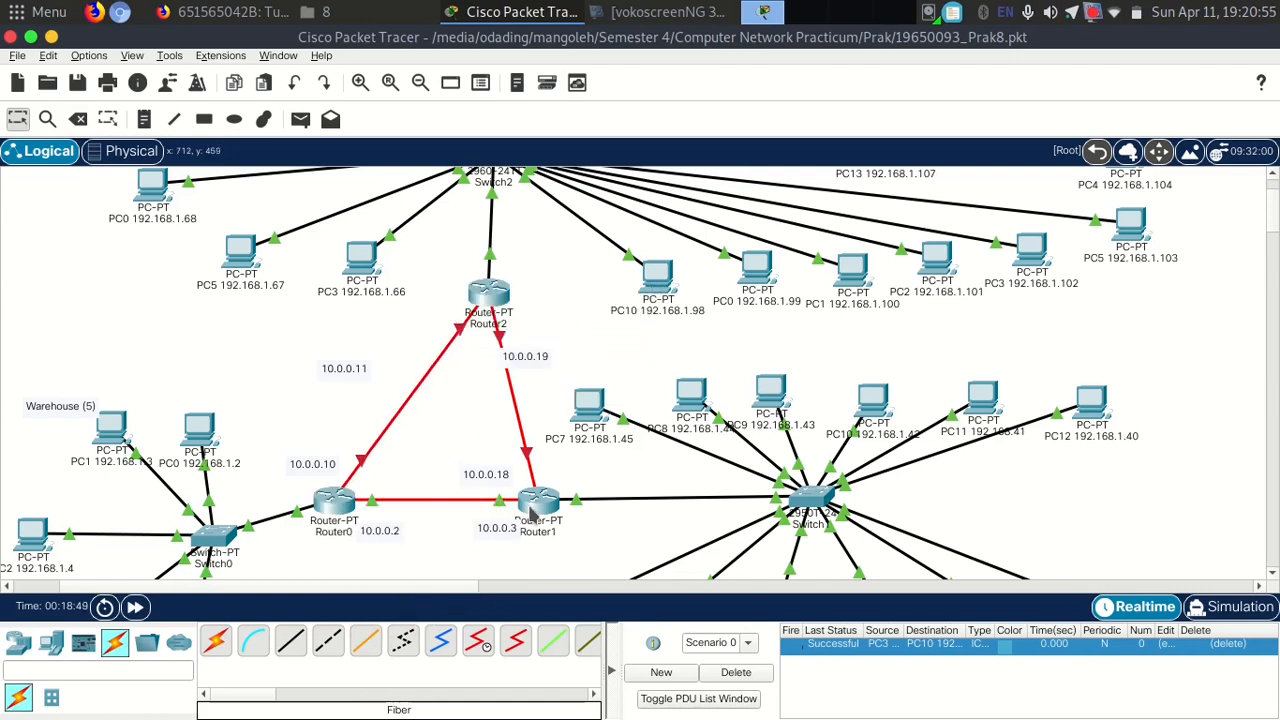
# Reposition Router0, Router1 and the 10.0.0.3 and 10.0.0.18 labels so the link addresses stay readable.
pyautogui.moveTo(506, 529); pyautogui.dragTo(526, 526)
pyautogui.moveTo(489, 468); pyautogui.dragTo(495, 471)
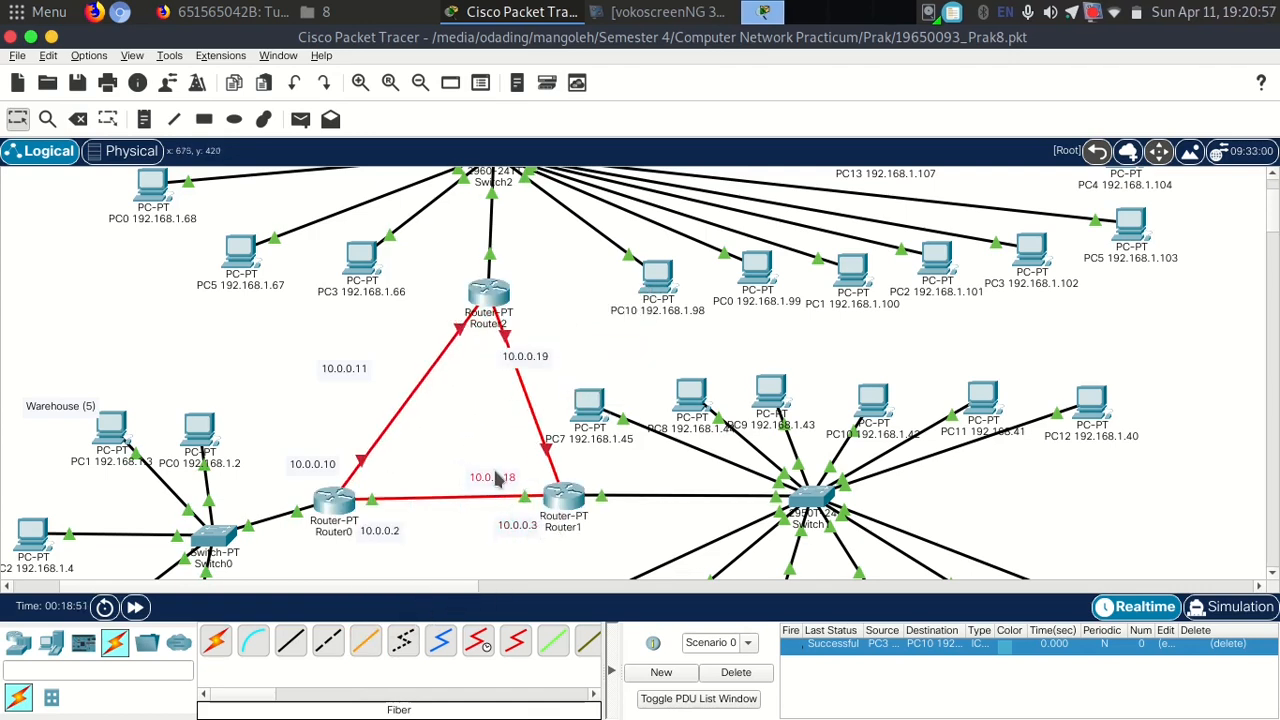
pyautogui.moveTo(338, 514); pyautogui.dragTo(350, 500)
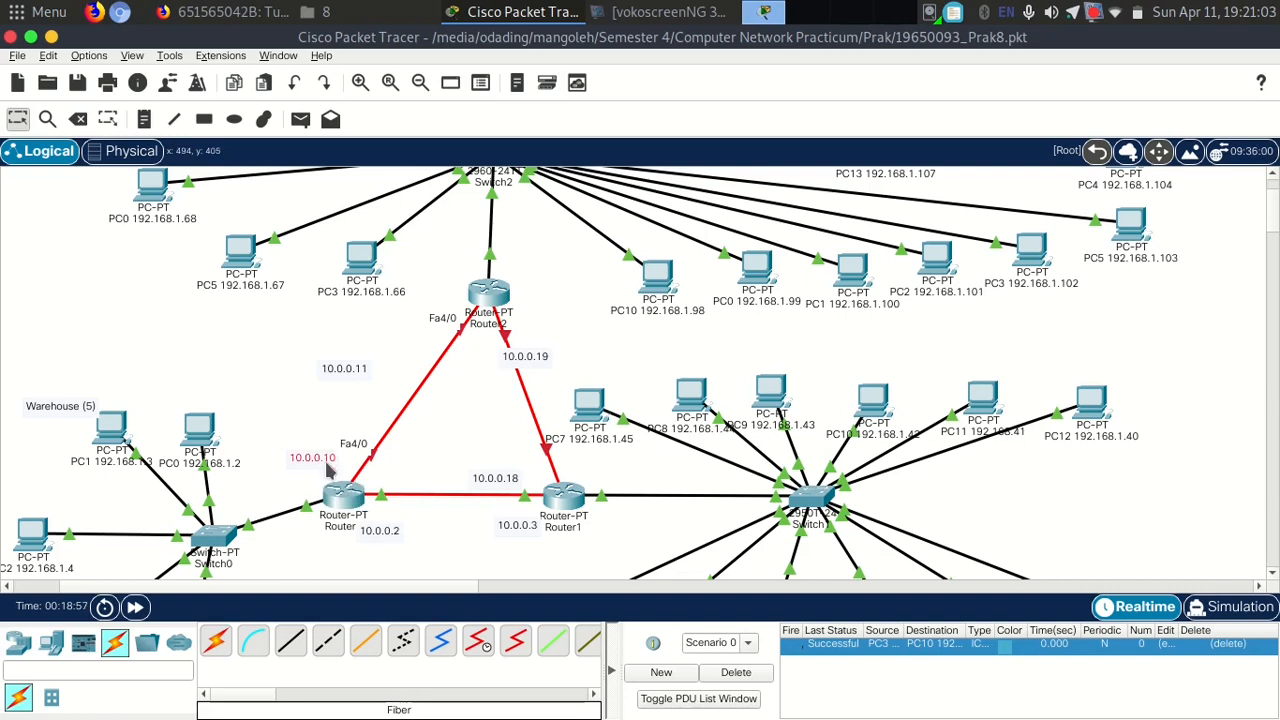
# Check the IP address and subnet mask of FastEthernet4/0 on Router0 and on Router1.
pyautogui.click(342, 496)
pyautogui.click(392, 318)
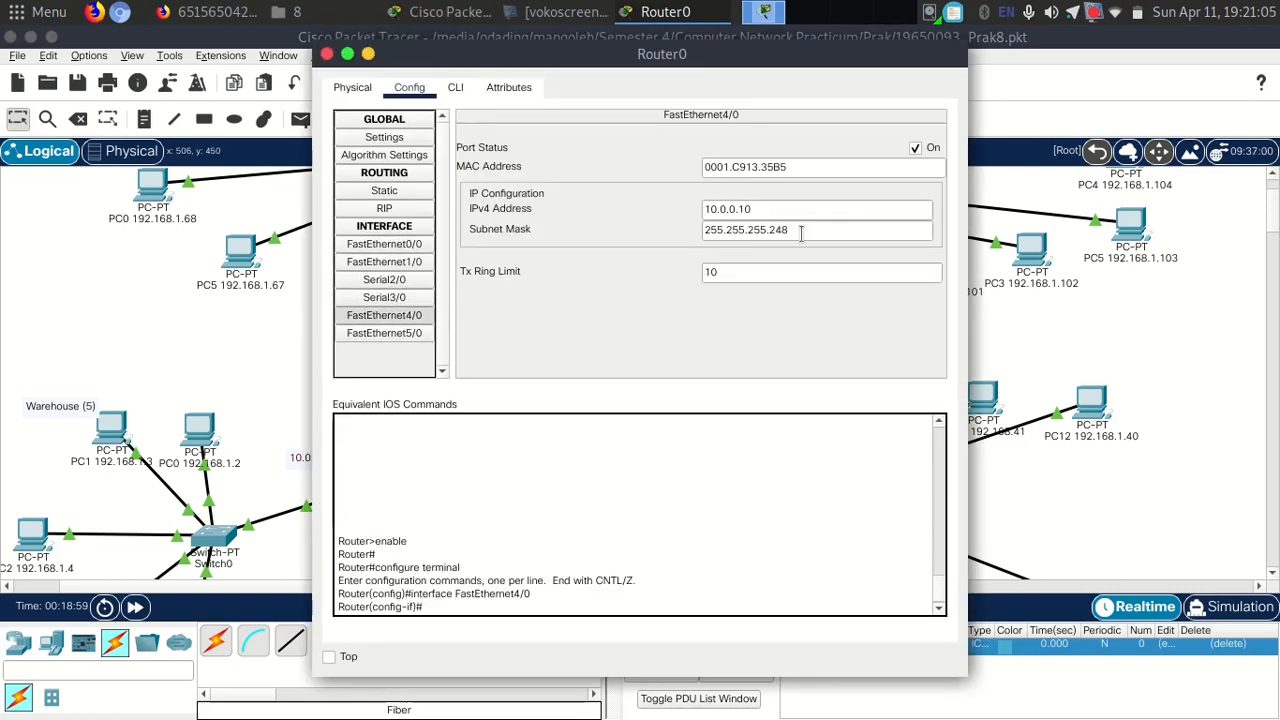
pyautogui.click(326, 53)
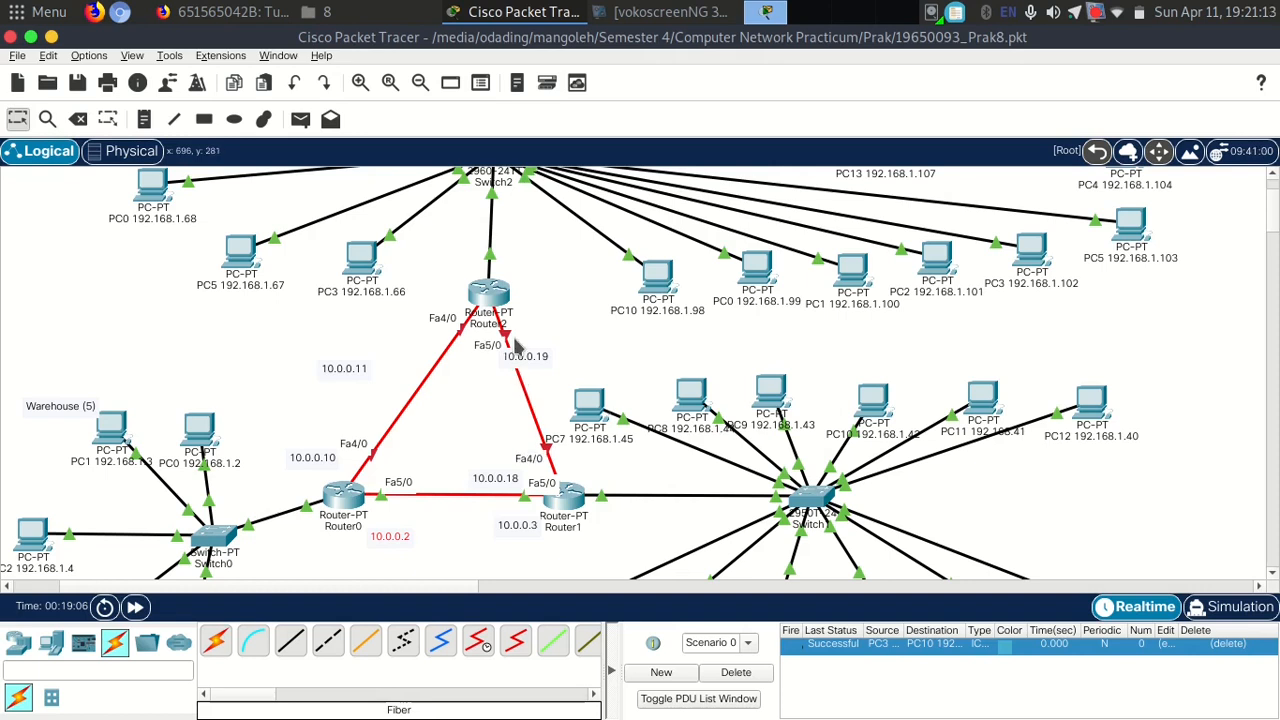
pyautogui.click(566, 488)
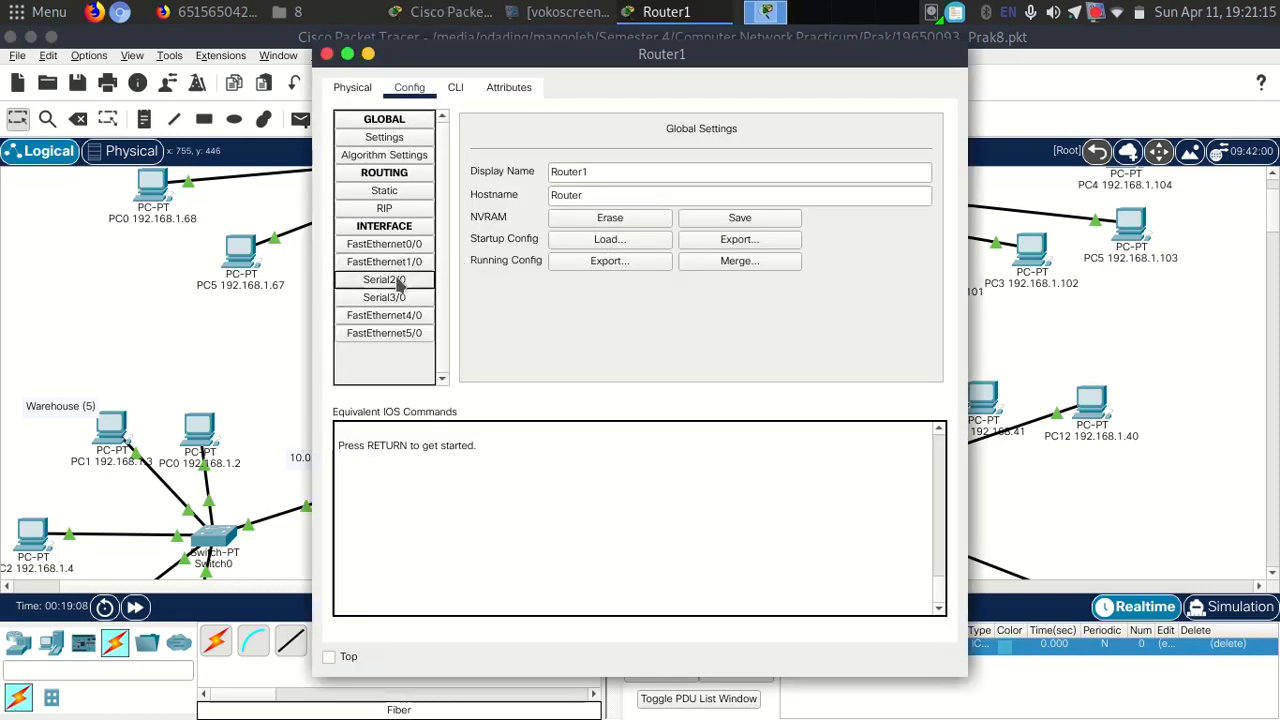
pyautogui.click(402, 318)
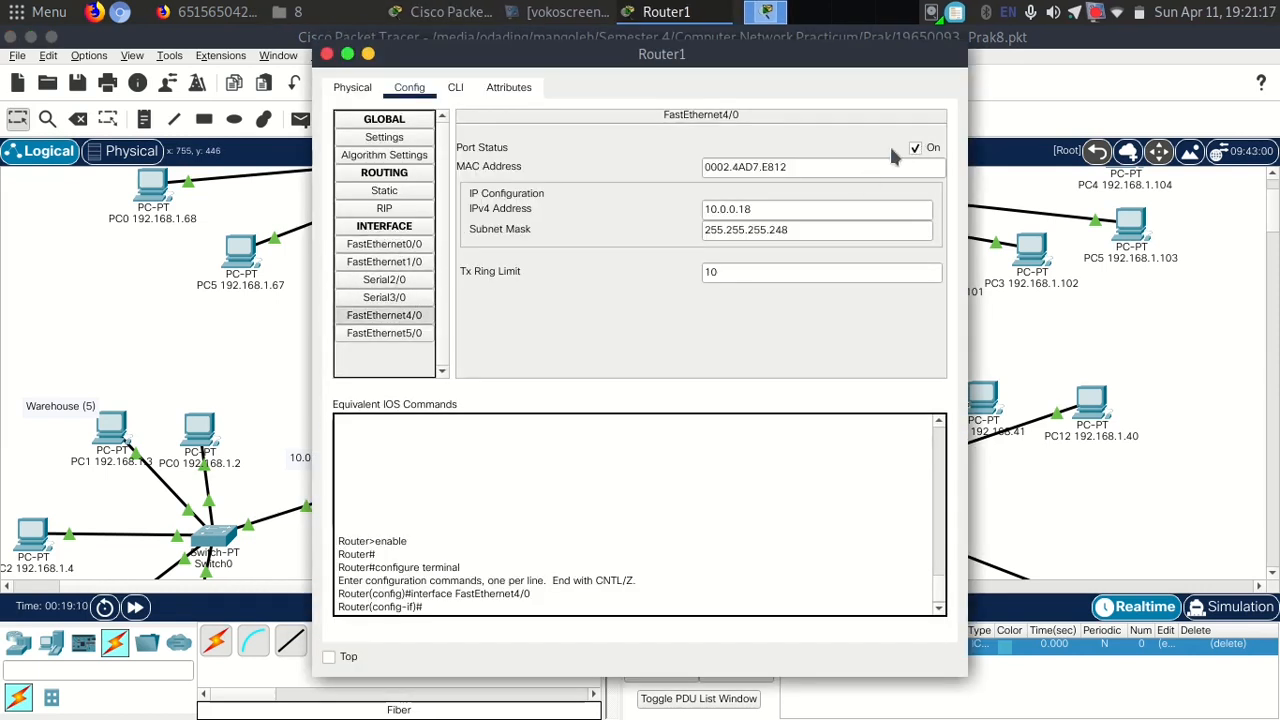
pyautogui.click(327, 55)
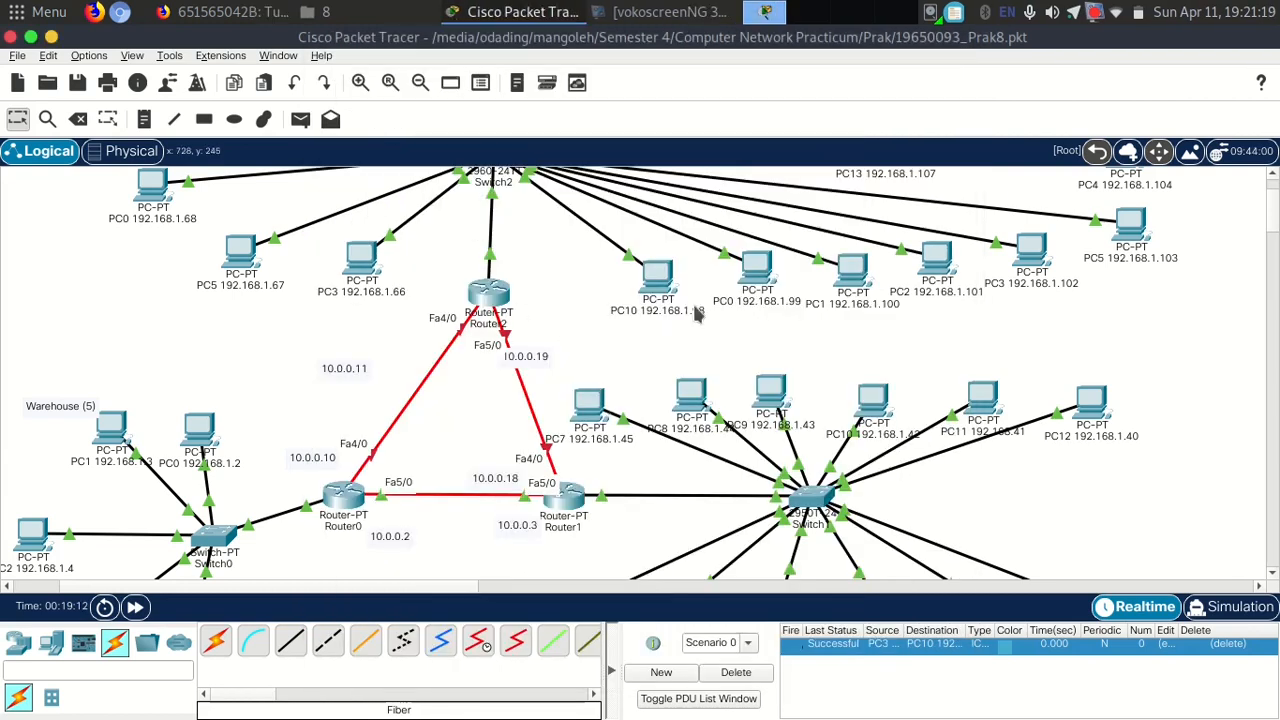
# Shift Router2 slightly, open its FastEthernet0/0 configuration and move the window aside to keep the topology in view.
pyautogui.moveTo(1273, 218)
pyautogui.mouseDown()
pyautogui.moveTo(1273, 229)
pyautogui.moveTo(1272, 209)
pyautogui.mouseUp()
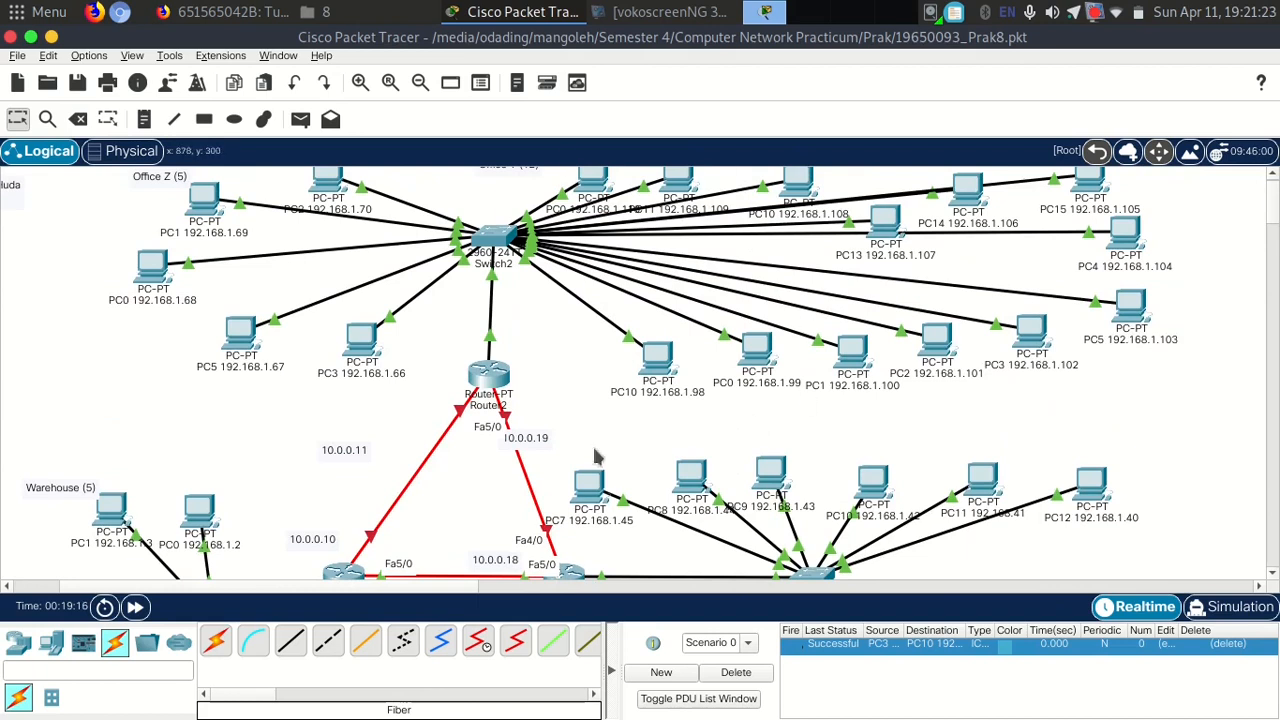
pyautogui.moveTo(500, 378); pyautogui.dragTo(484, 375)
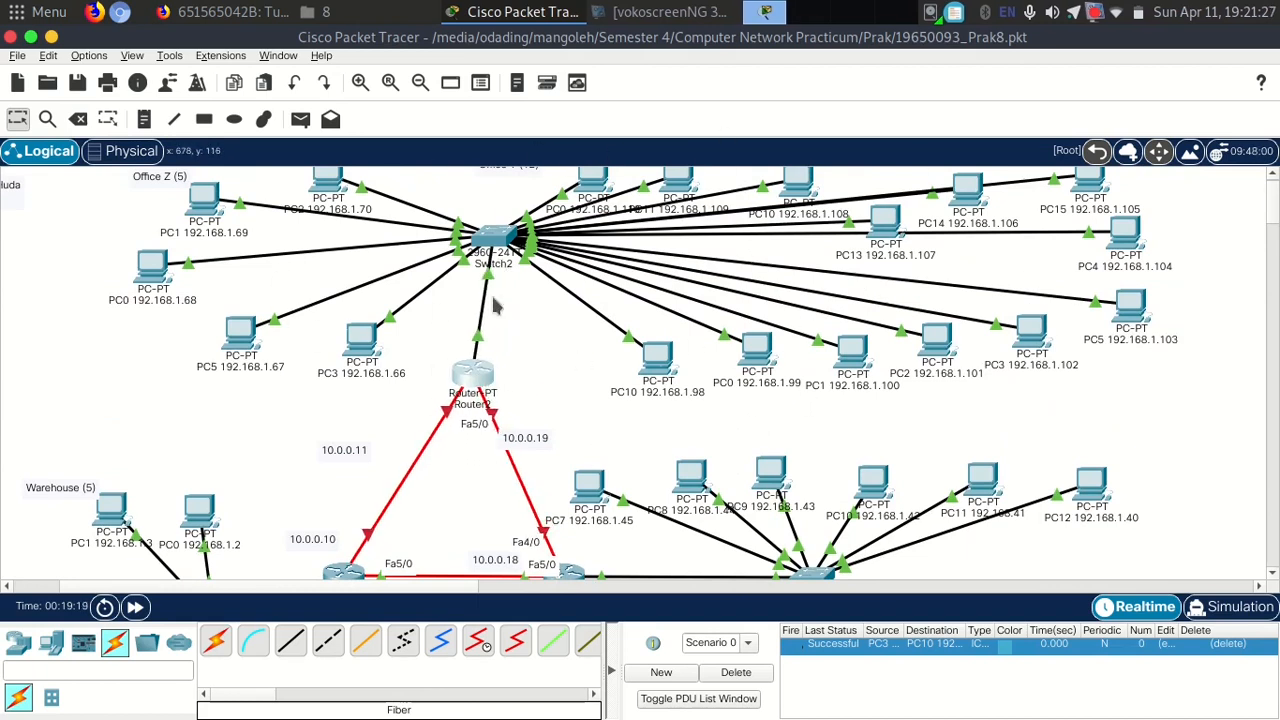
pyautogui.click(467, 371)
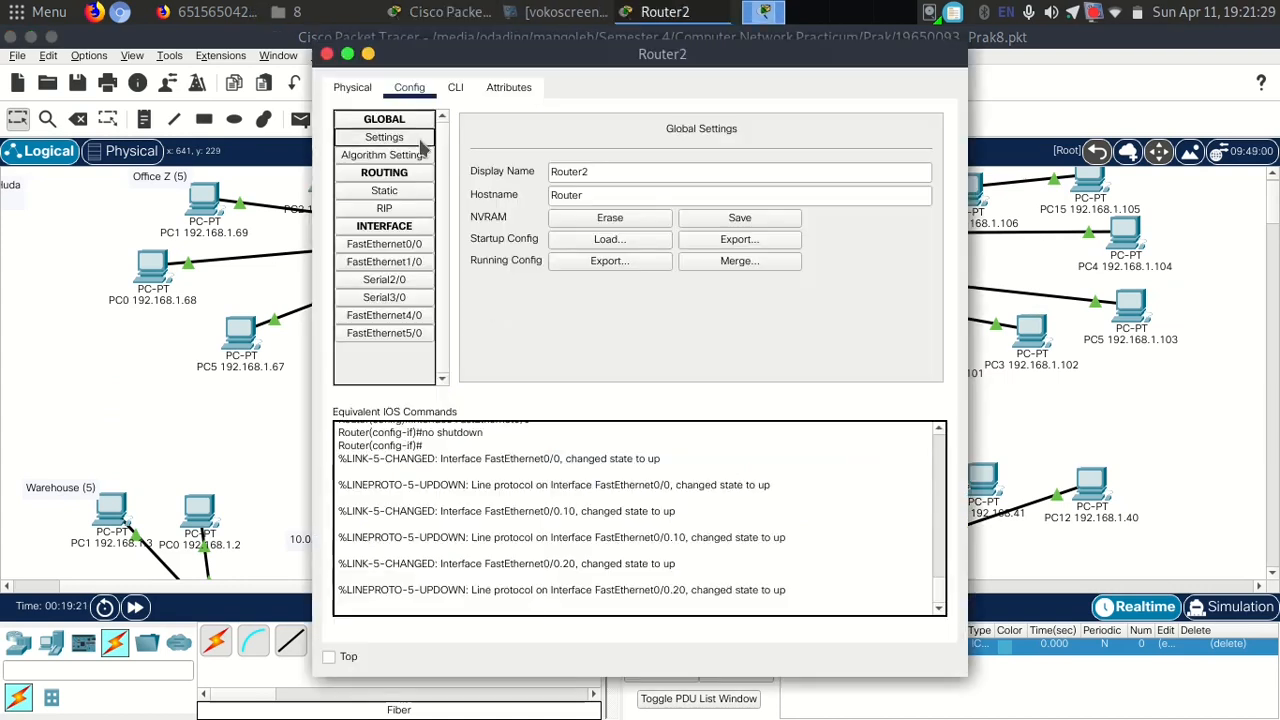
pyautogui.click(384, 244)
pyautogui.moveTo(786, 67); pyautogui.dragTo(1206, 64)
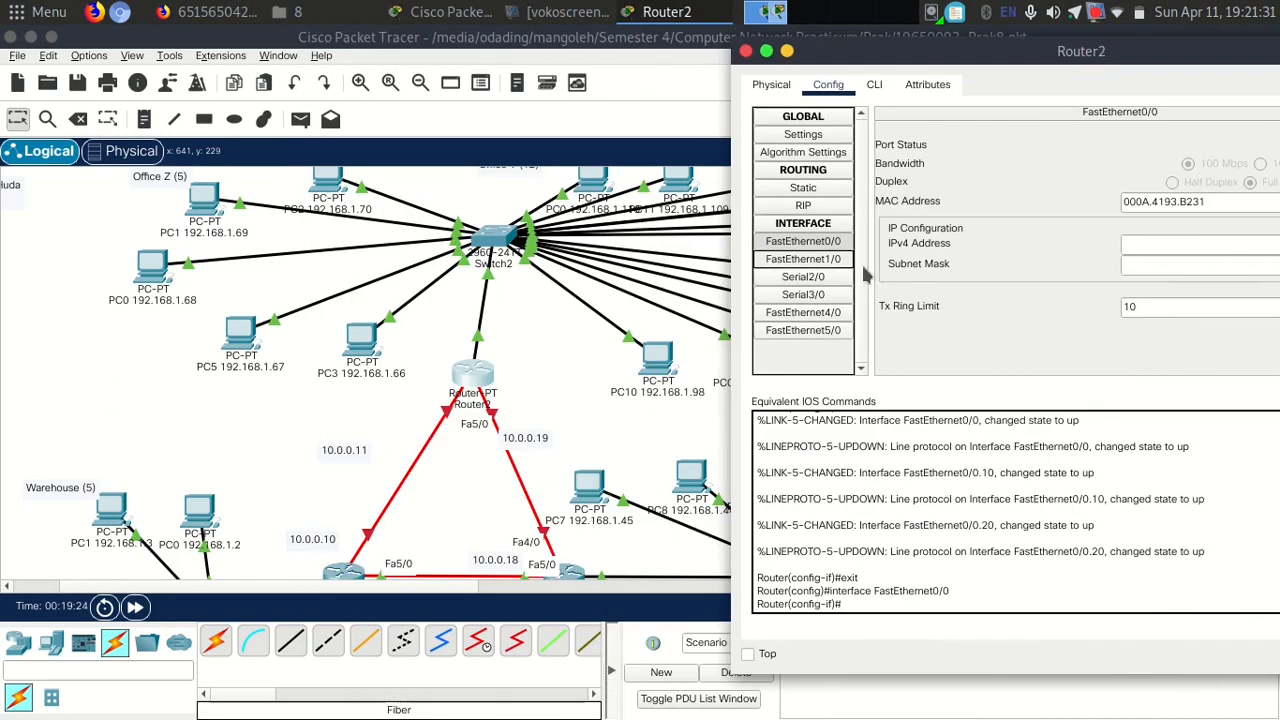
# Move the 10.0.0.11 and 10.0.0.19 labels up beside Router2's links to Router0 and Router1.
pyautogui.click(535, 397)
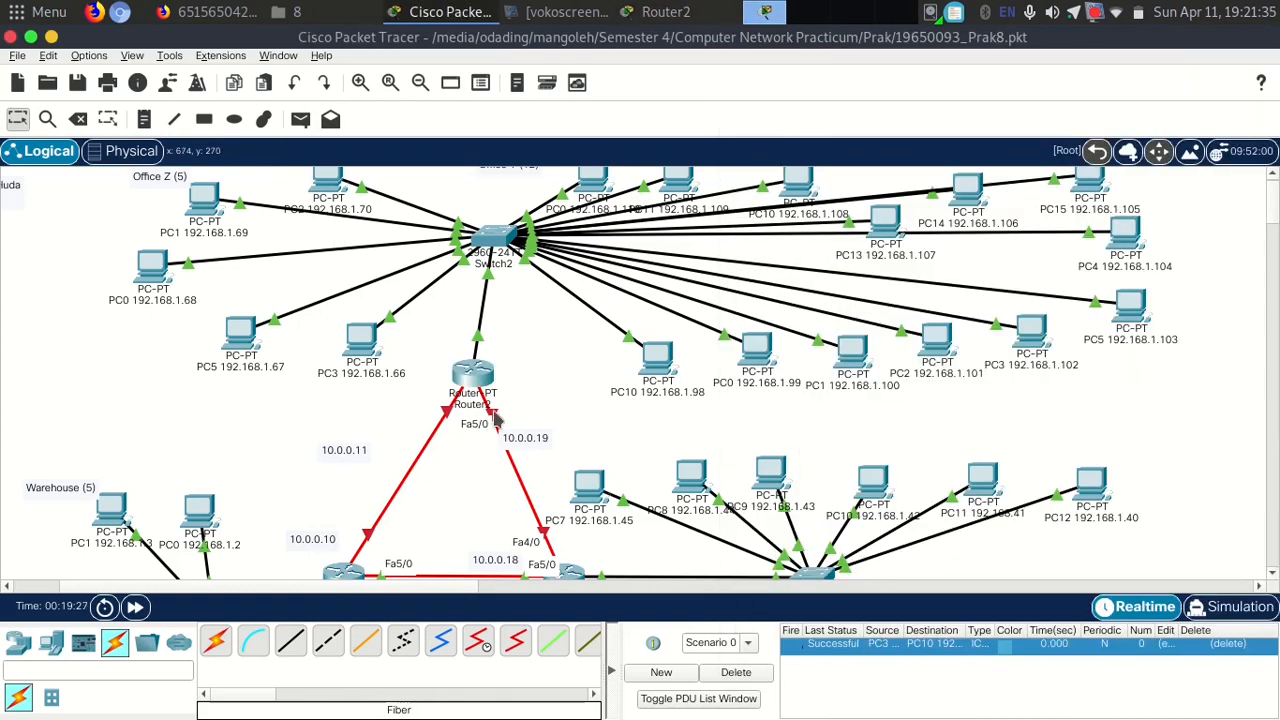
pyautogui.moveTo(356, 449); pyautogui.dragTo(398, 408)
pyautogui.moveTo(525, 437); pyautogui.dragTo(548, 400)
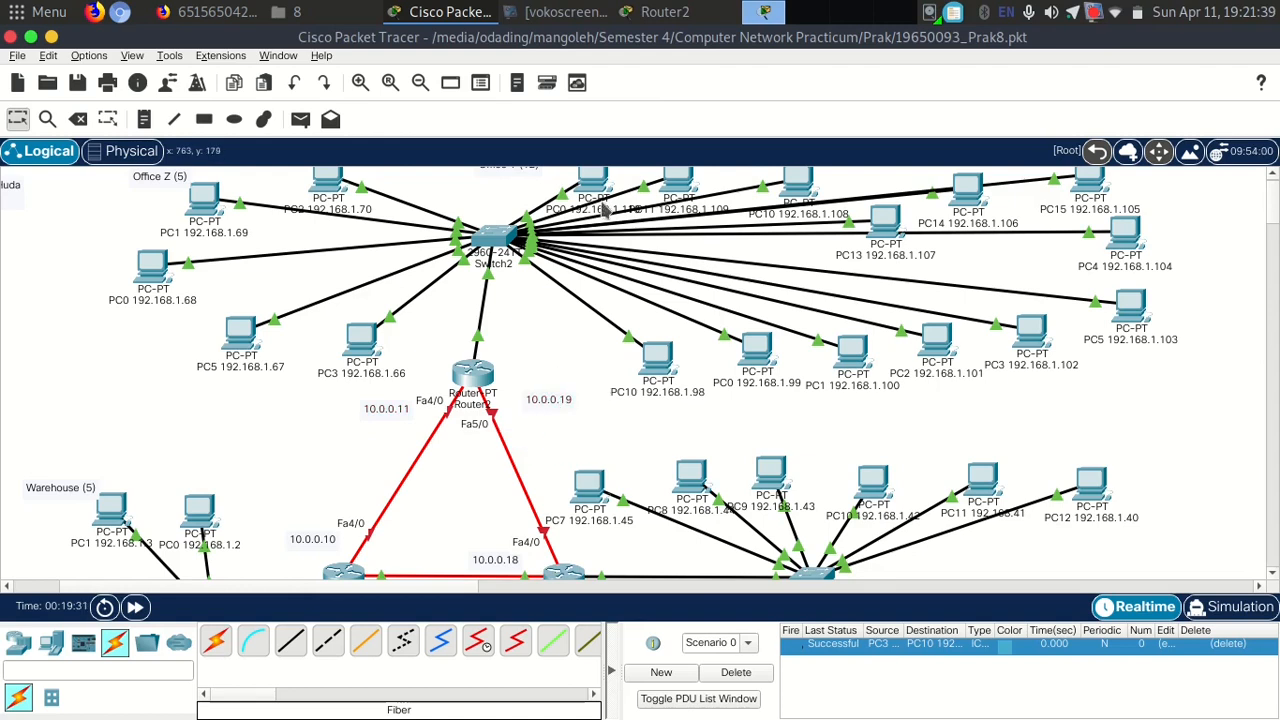
# Configure Router2's FastEthernet4/0 with IPv4 address 10.0.0.11 and subnet mask 255.255.255.248.
pyautogui.click(676, 14)
pyautogui.moveTo(880, 51); pyautogui.dragTo(700, 58)
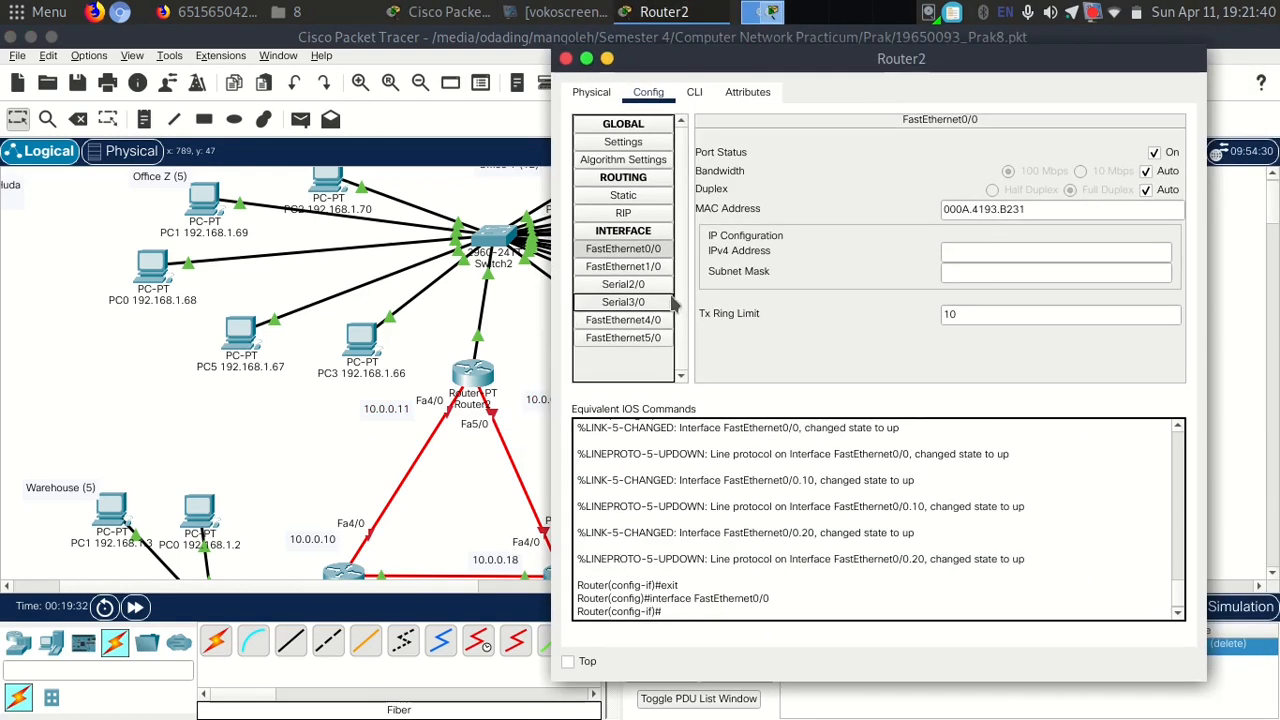
pyautogui.click(623, 320)
pyautogui.click(1006, 217)
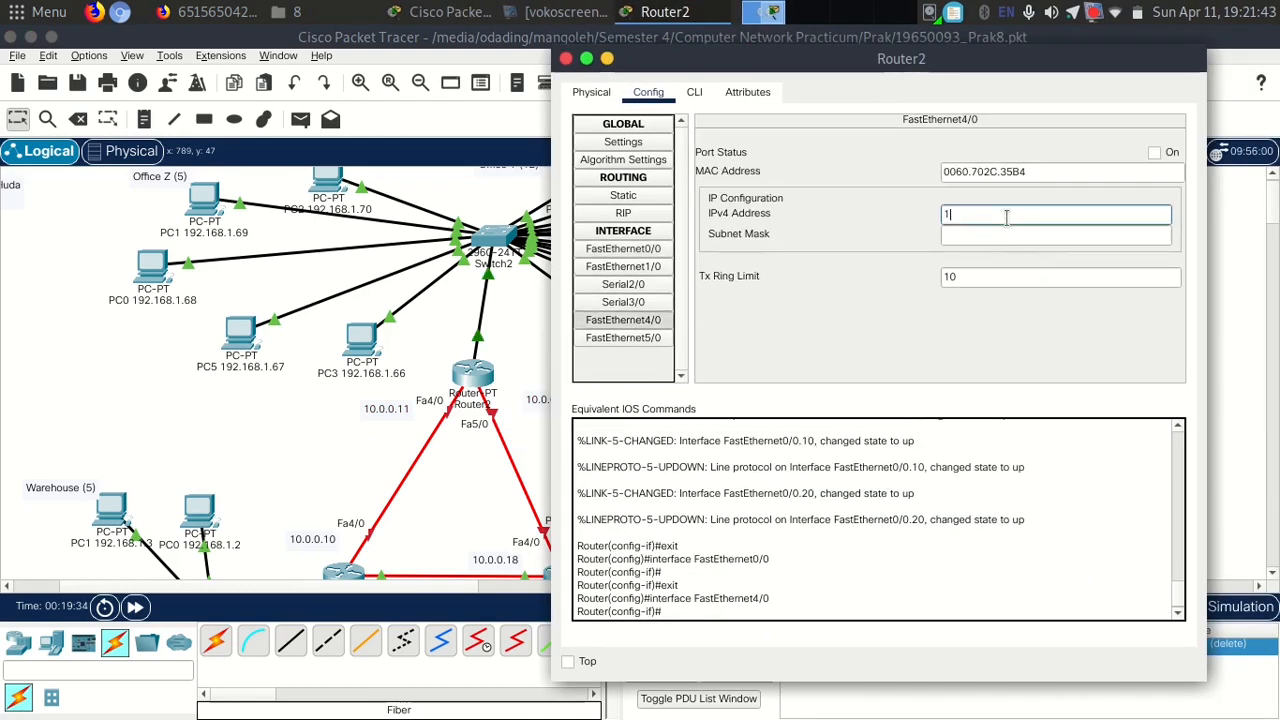
pyautogui.write('10.0.0.11')
pyautogui.click(1004, 234)
pyautogui.press('BackSpace')
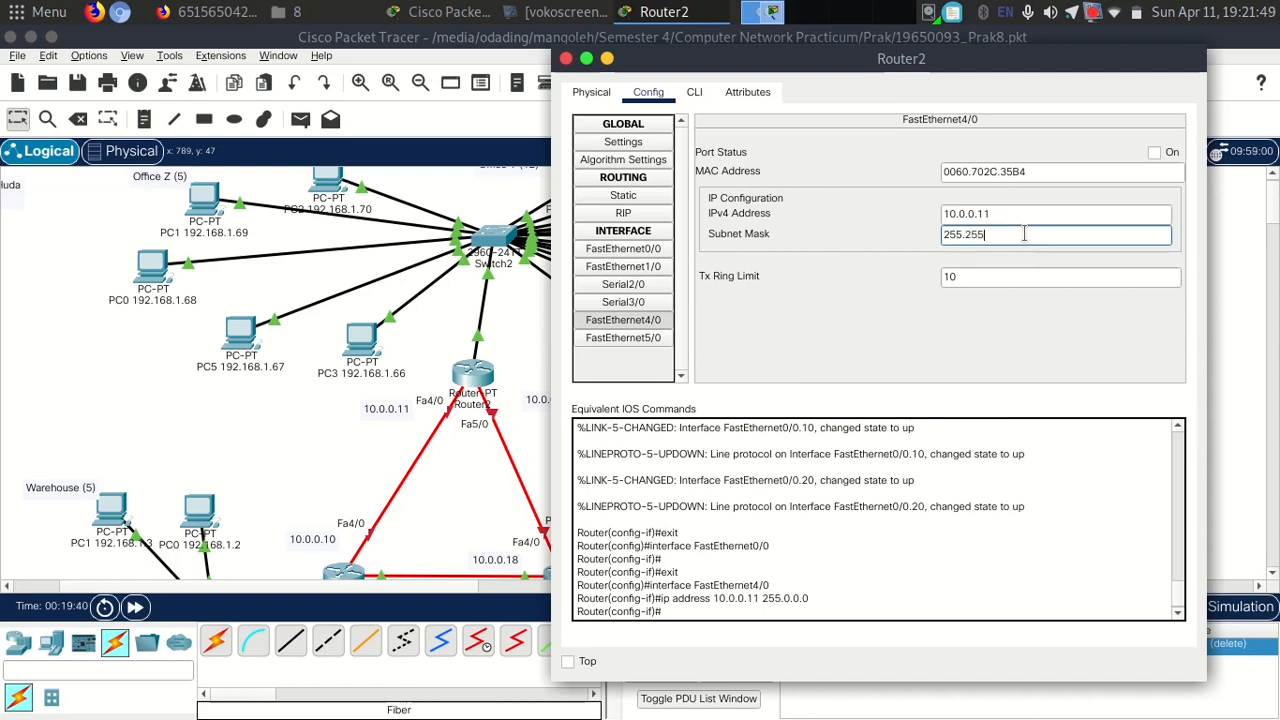
pyautogui.write('5.24')
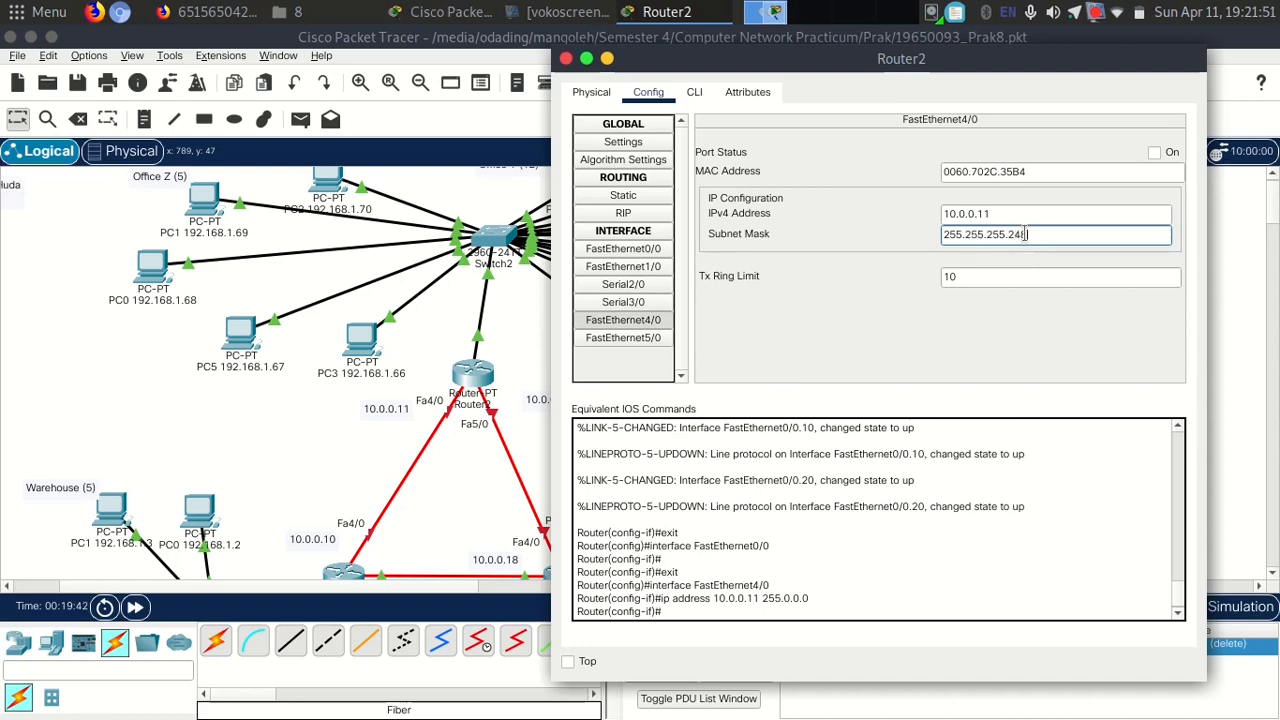
pyautogui.write('8')
pyautogui.press('Return')
# Configure Router2's FastEthernet5/0 with IPv4 address 10.0.0.19 and subnet mask 255.255.255.248, and enable the port.
pyautogui.click(623, 337)
pyautogui.click(1058, 214)
pyautogui.write('10.0.0.1')
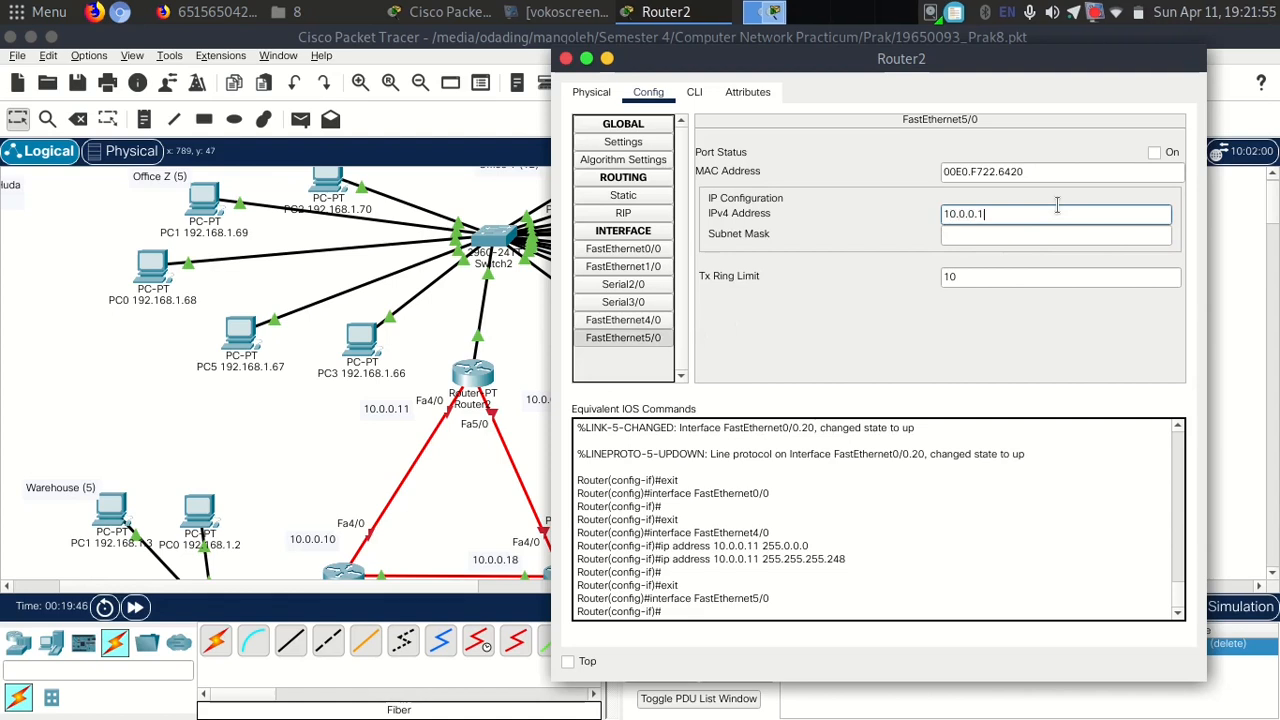
pyautogui.write('9')
pyautogui.press('Tab')
pyautogui.write('255.255.255.248')
pyautogui.click(1154, 152)
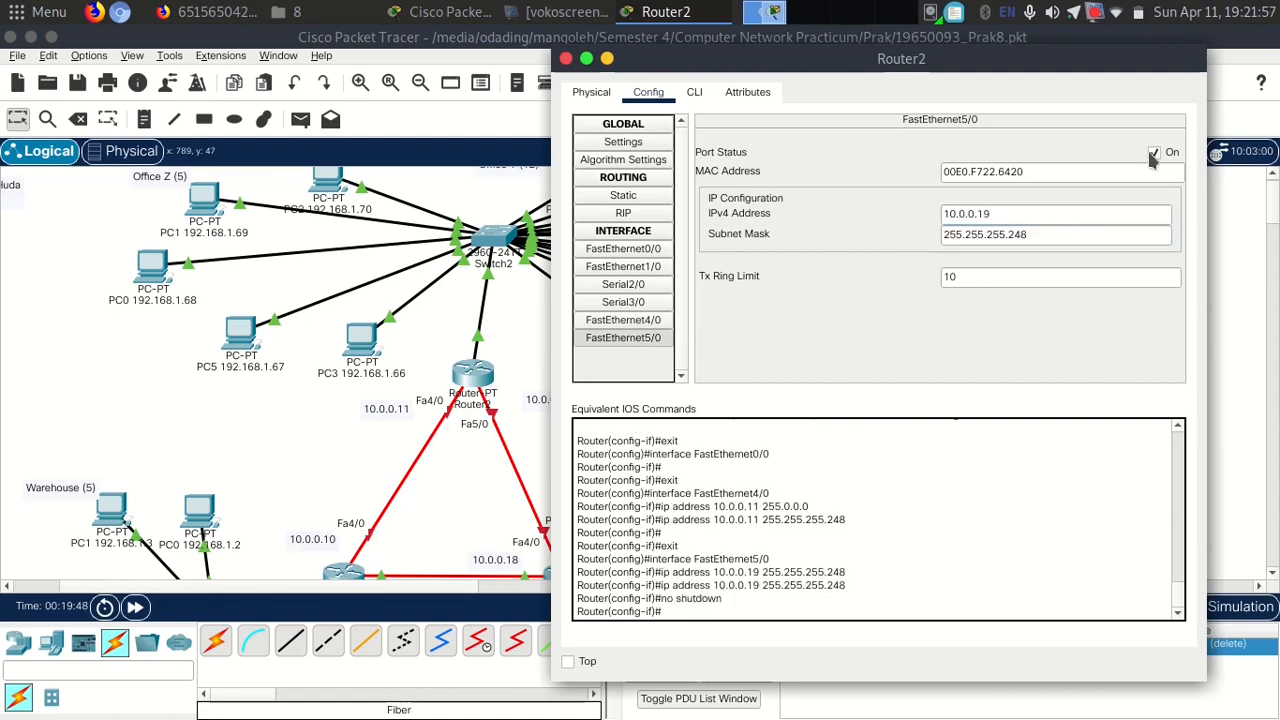
# Enable the FastEthernet4/0 port on Router2 and close its configuration window.
pyautogui.click(623, 319)
pyautogui.click(1154, 152)
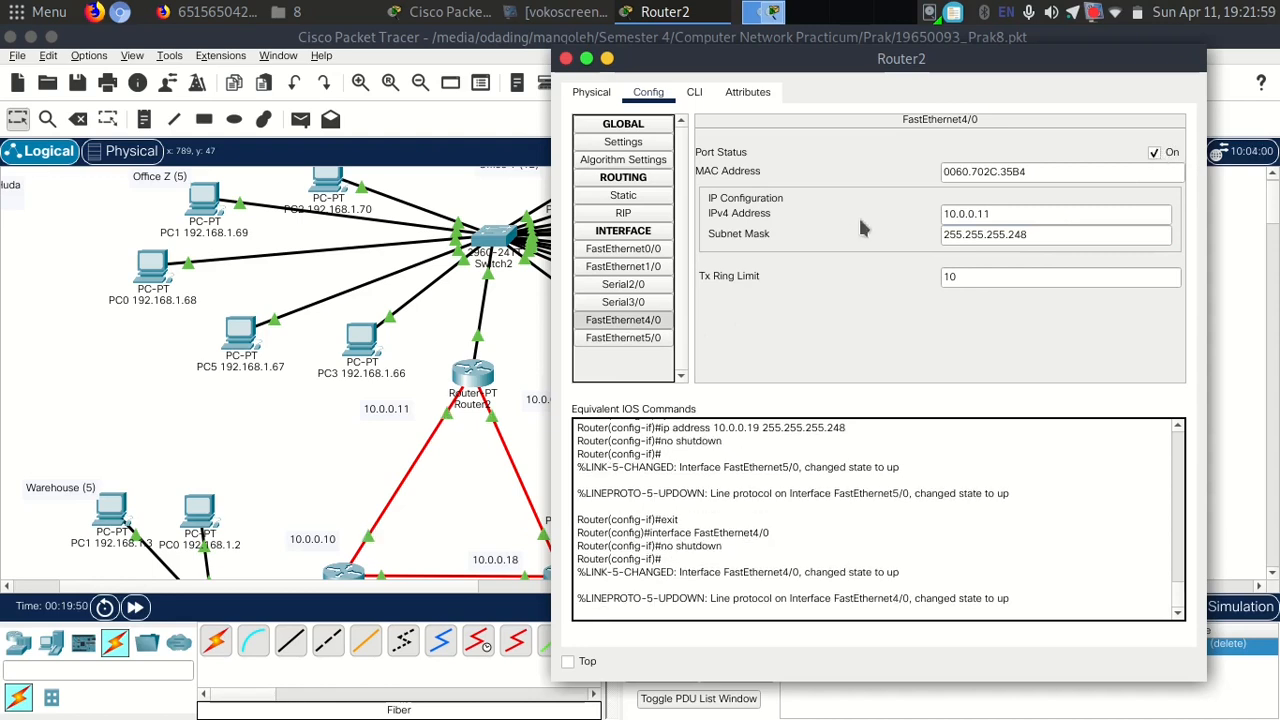
pyautogui.click(566, 59)
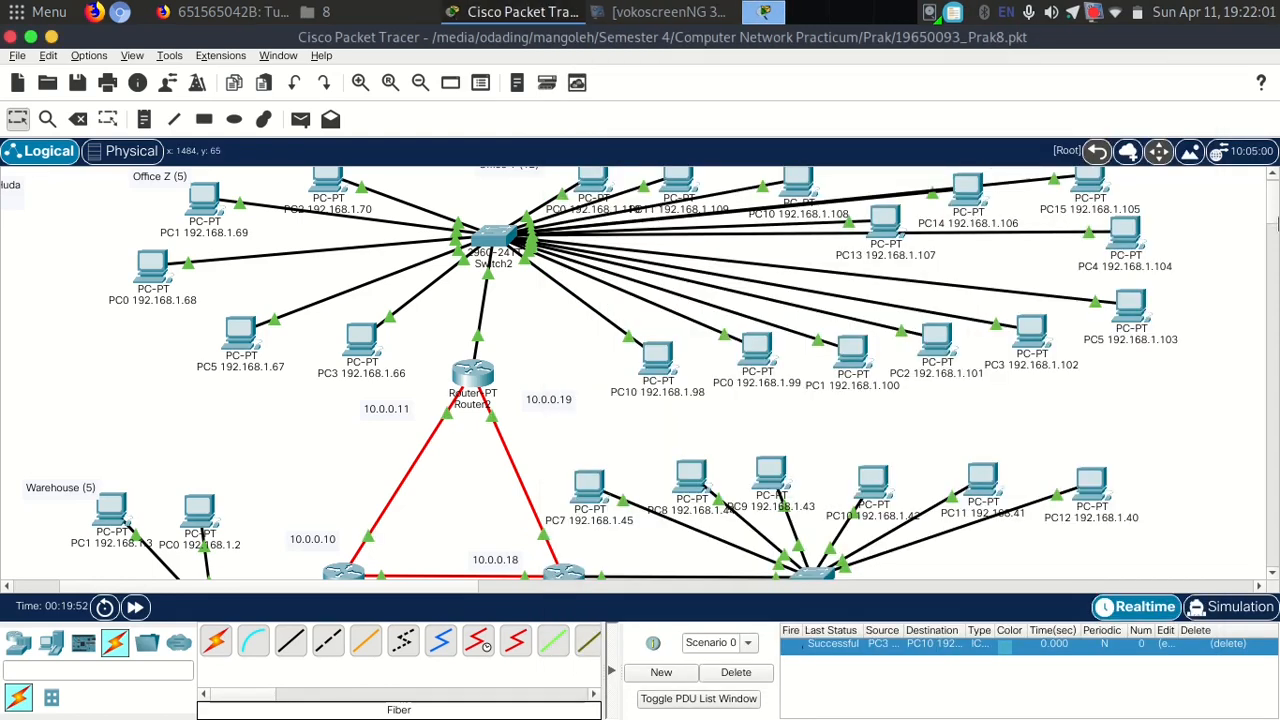
# Test the link by sending a simple PDU from Router0 to Router2 twice, then clear the PDU results.
pyautogui.scroll(-5, 1010, 240)
pyautogui.scroll(3, 1268, 212)
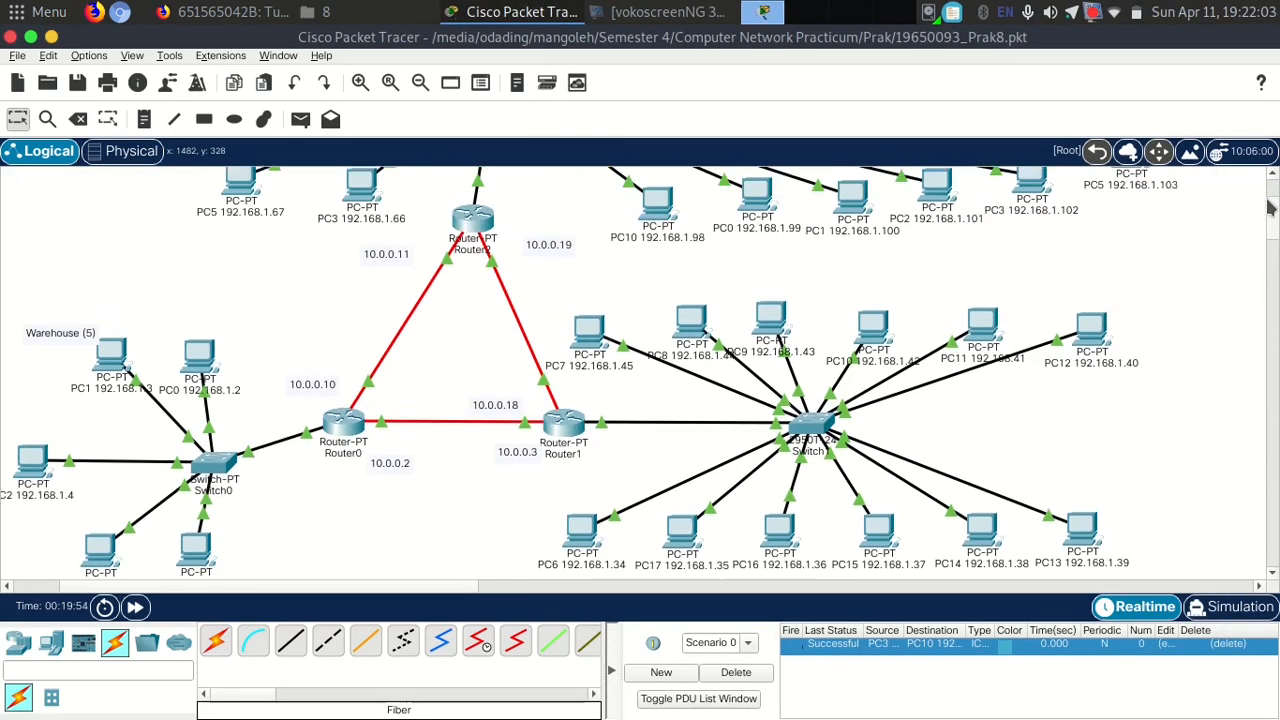
pyautogui.click(300, 119)
pyautogui.click(343, 476)
pyautogui.click(468, 283)
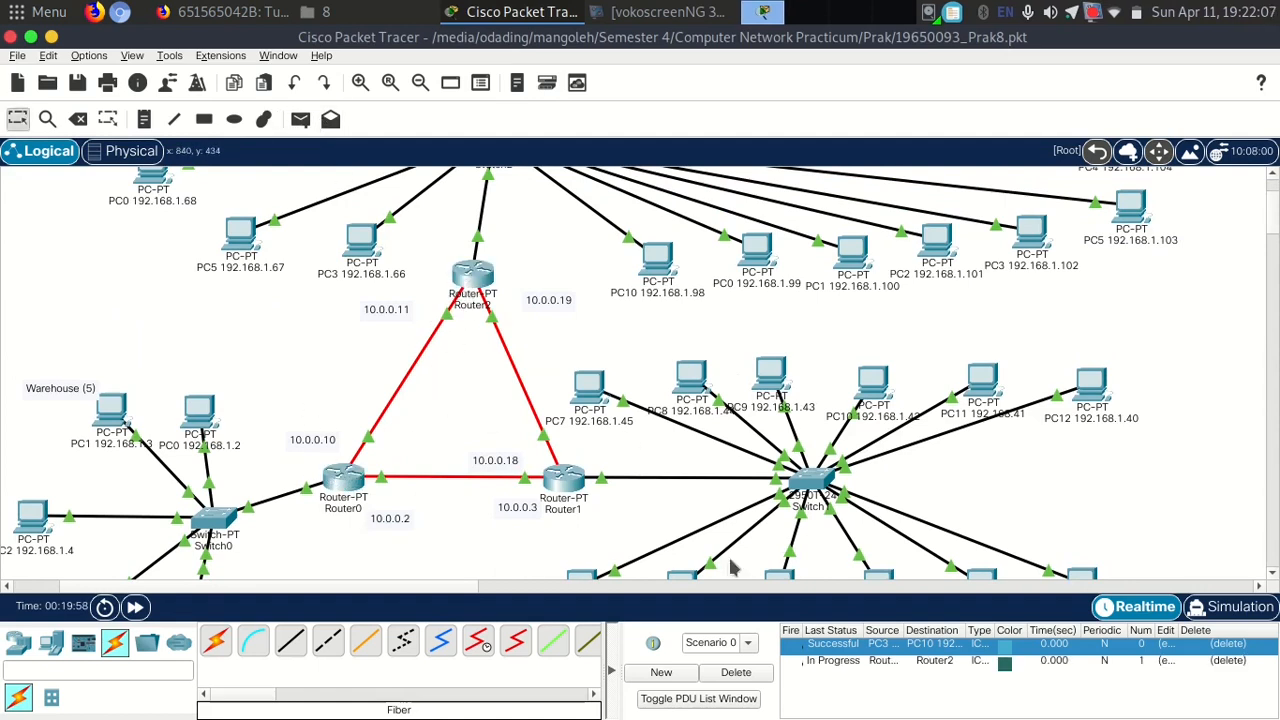
pyautogui.click(302, 122)
pyautogui.click(348, 474)
pyautogui.click(478, 281)
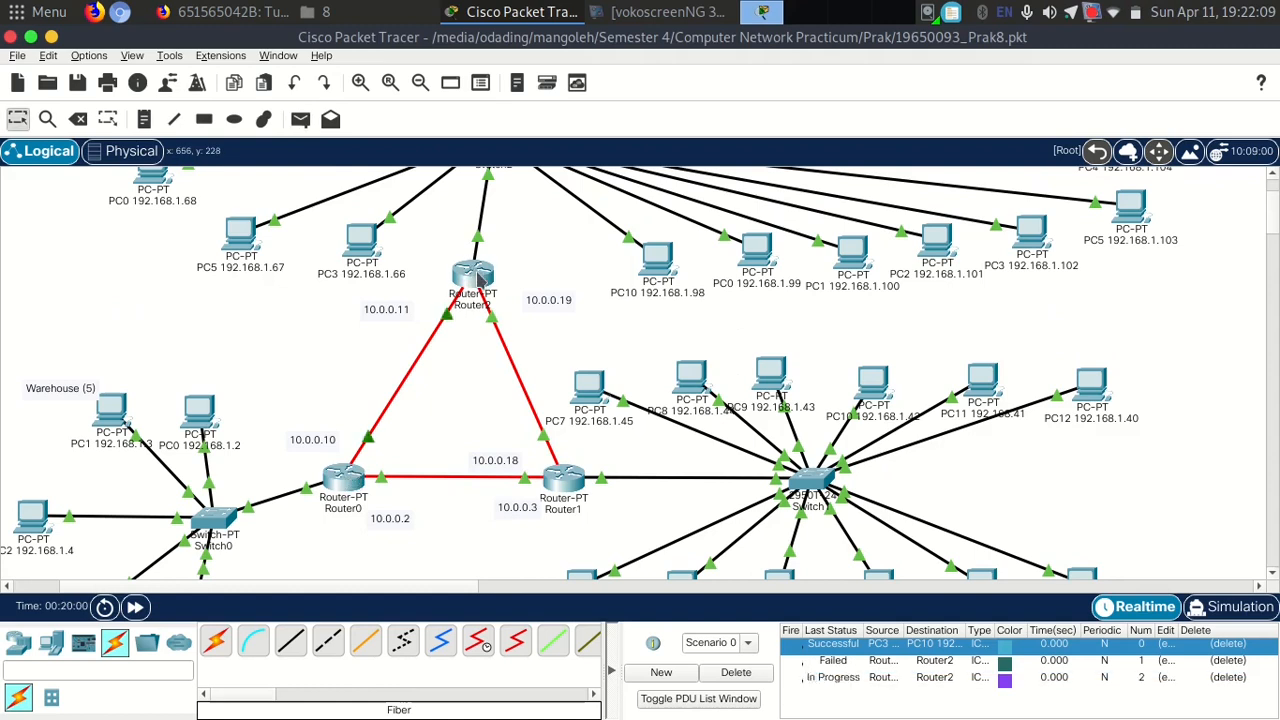
pyautogui.click(818, 680)
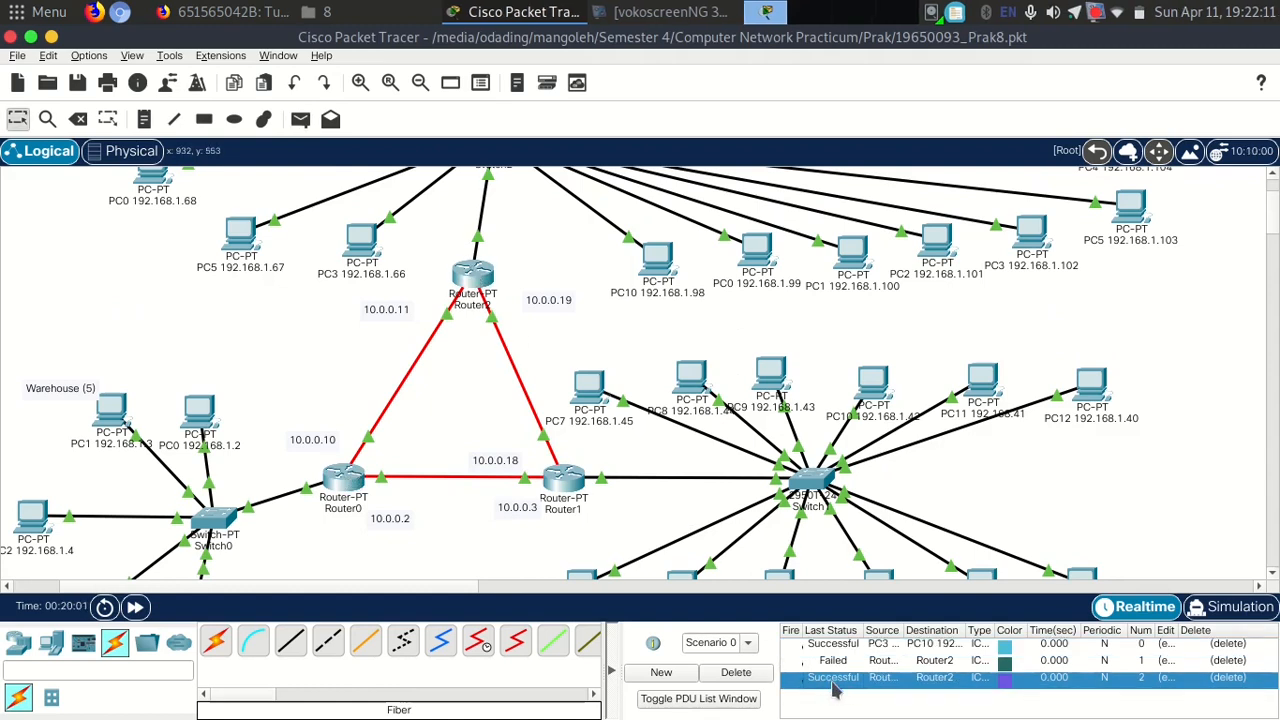
pyautogui.click(737, 676)
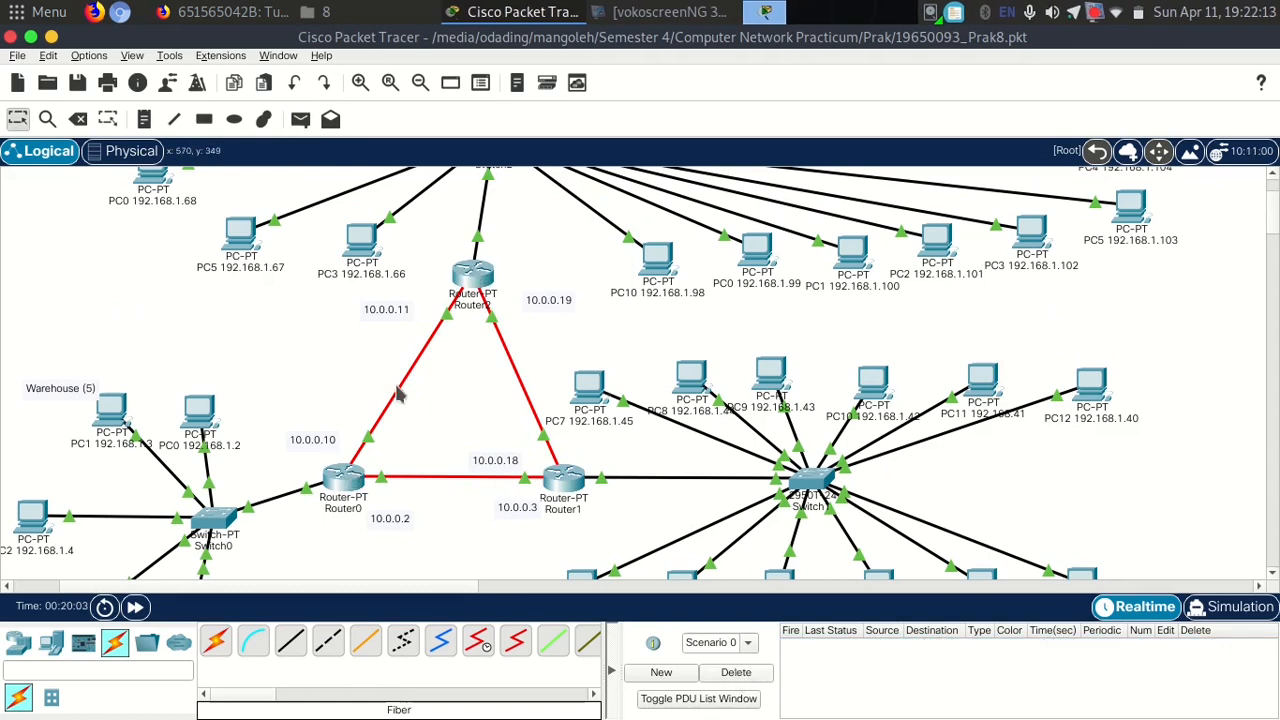
# Send a simple PDU from PC3 192.168.1.66 to PC0 192.168.1.2, then clear the PDU results.
pyautogui.click(300, 119)
pyautogui.click(365, 243)
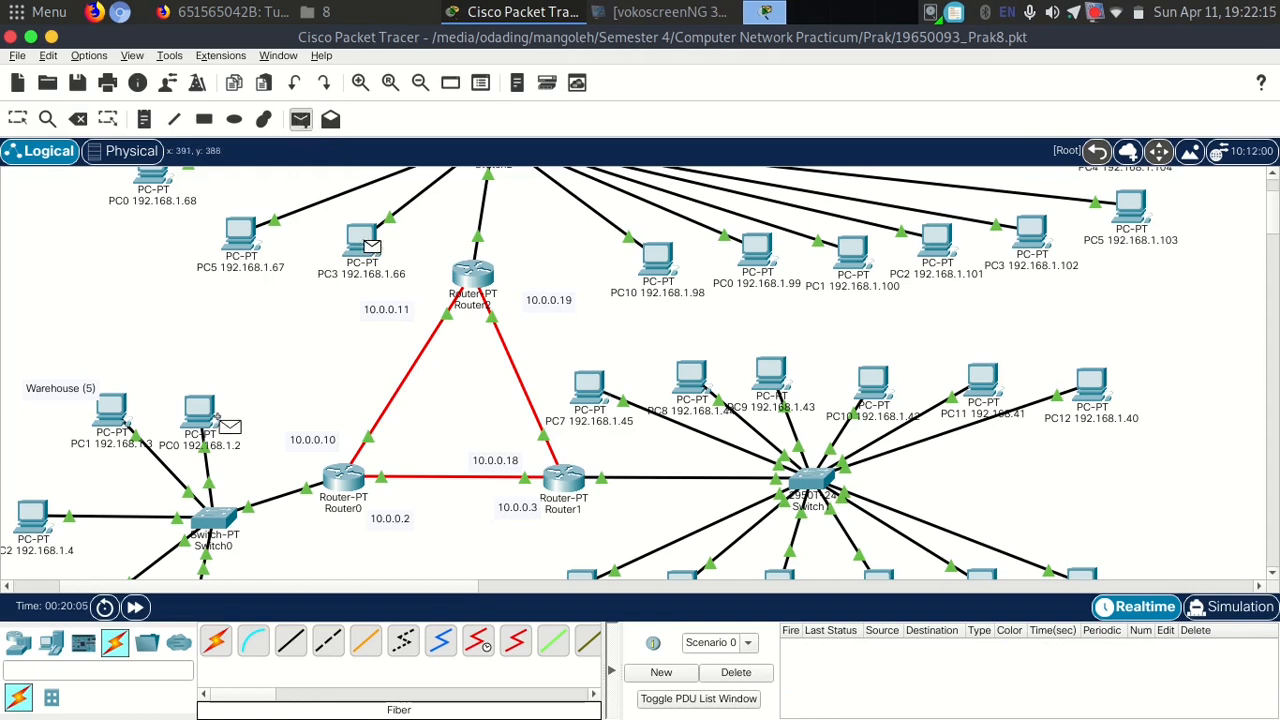
pyautogui.click(216, 416)
pyautogui.click(762, 678)
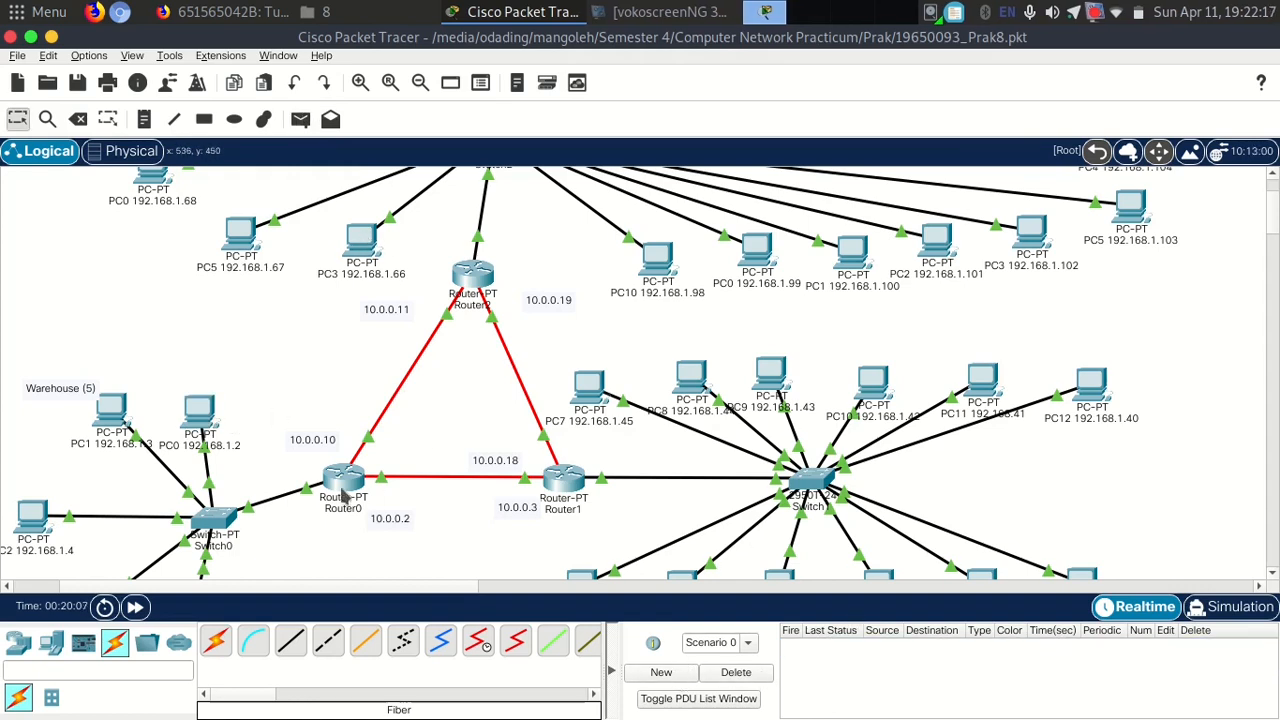
# Open Router0's static routes and compare the existing entry with the router links and office networks in the topology.
pyautogui.click(340, 482)
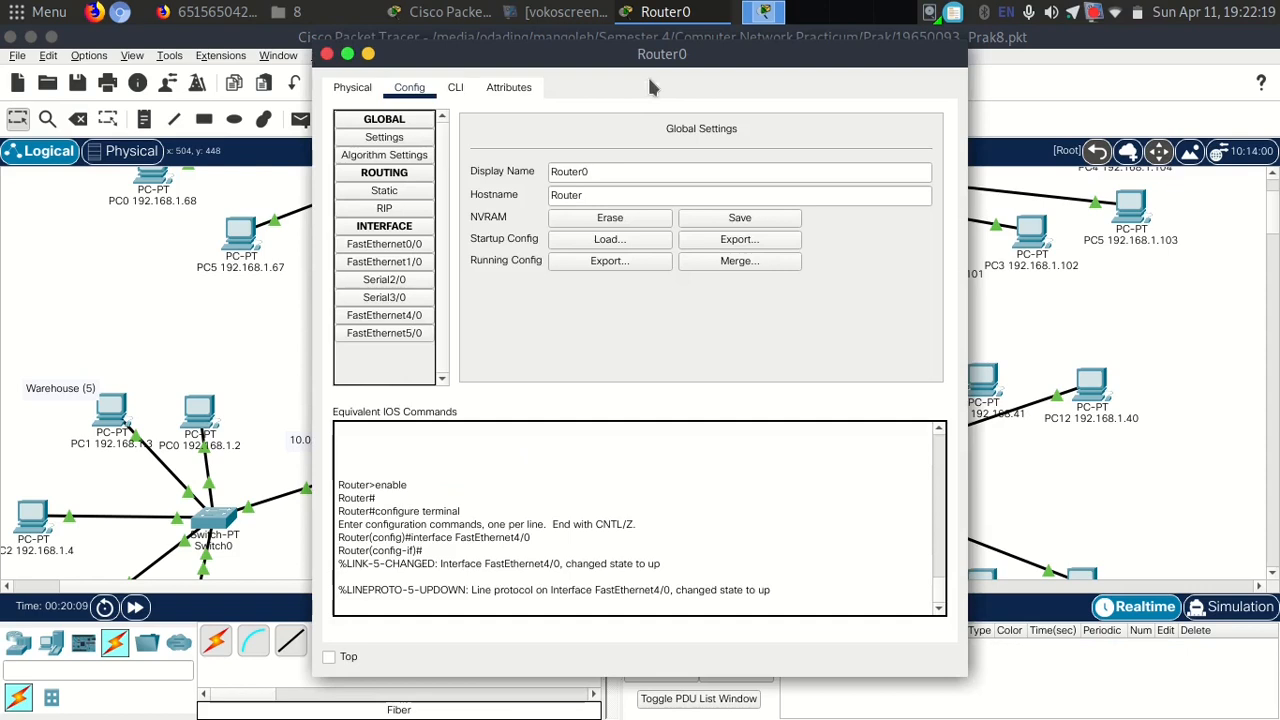
pyautogui.moveTo(647, 74); pyautogui.dragTo(979, 74)
pyautogui.click(750, 208)
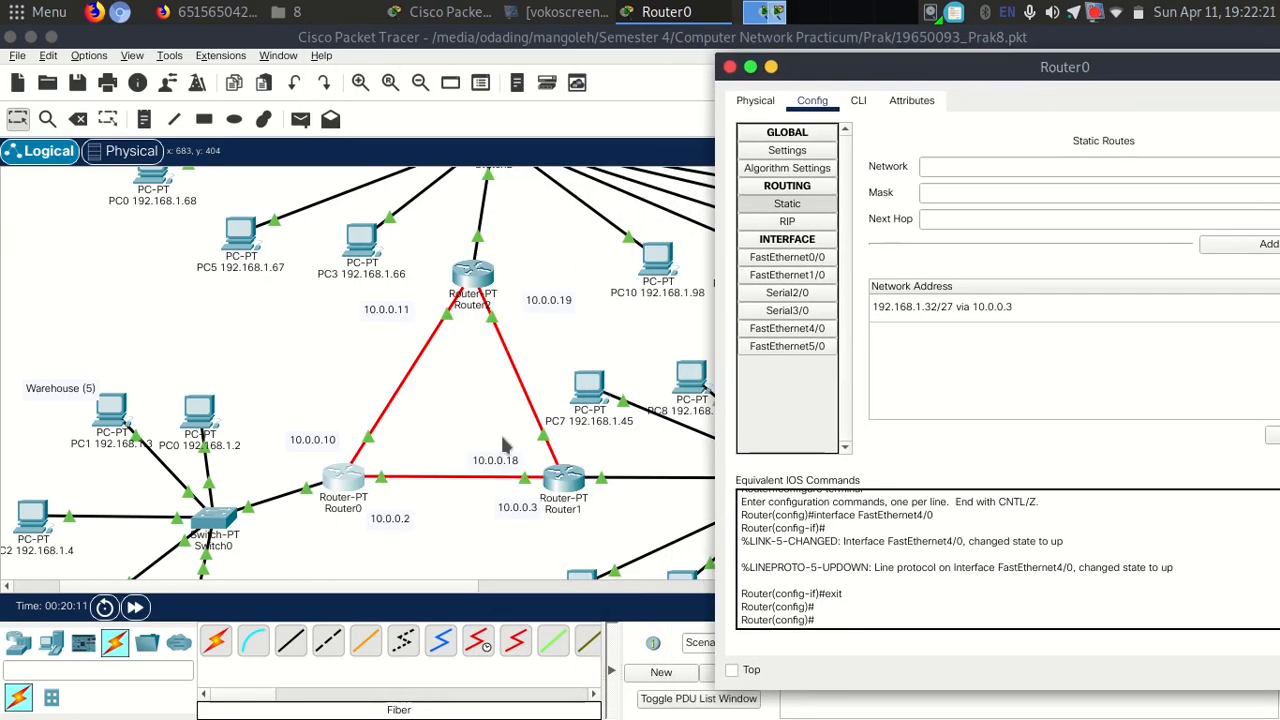
pyautogui.click(770, 67)
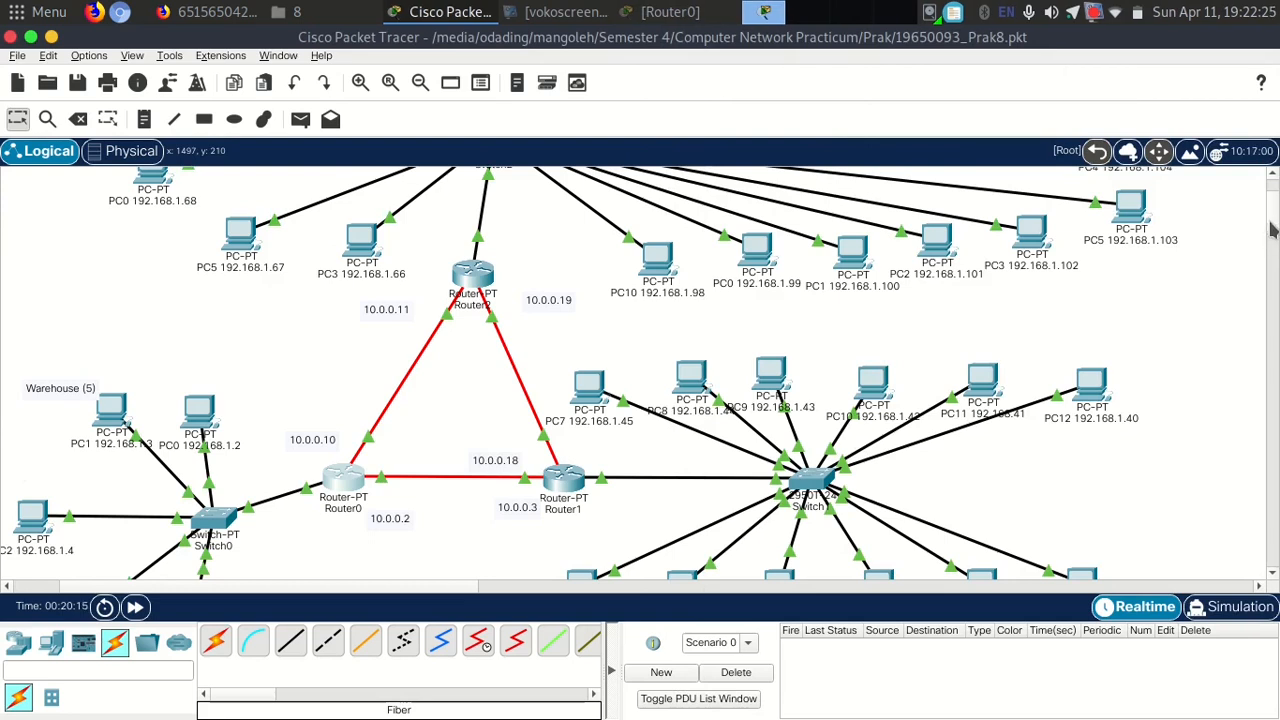
pyautogui.scroll(-3, 795, 294)
pyautogui.scroll(3, 795, 294)
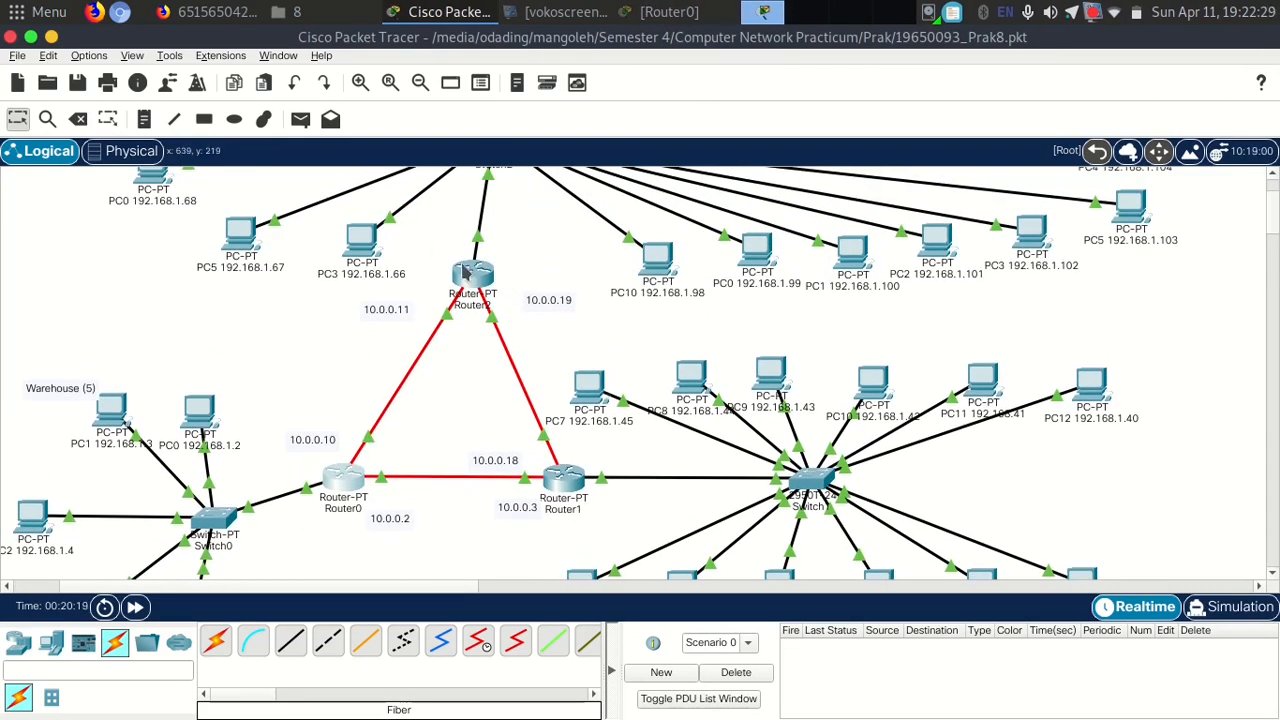
pyautogui.click(668, 12)
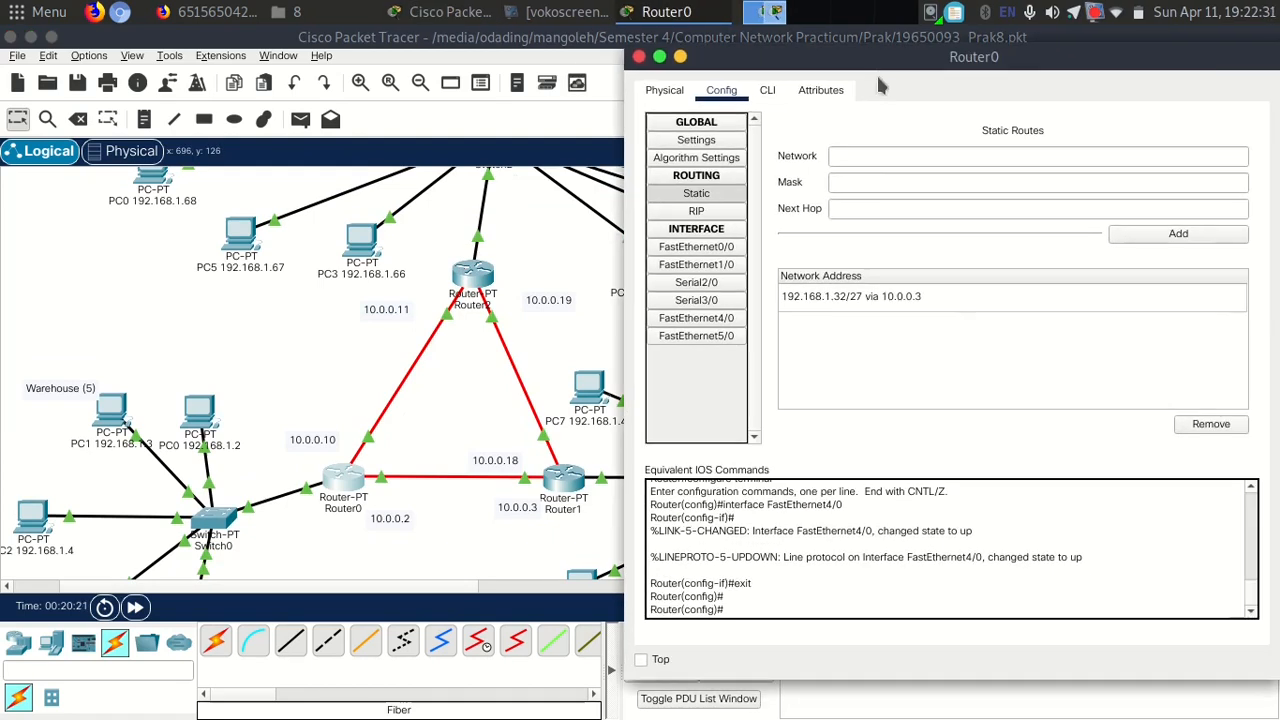
pyautogui.moveTo(960, 58)
pyautogui.mouseDown()
pyautogui.moveTo(812, 52)
pyautogui.moveTo(941, 67)
pyautogui.mouseUp()
pyautogui.click(843, 169)
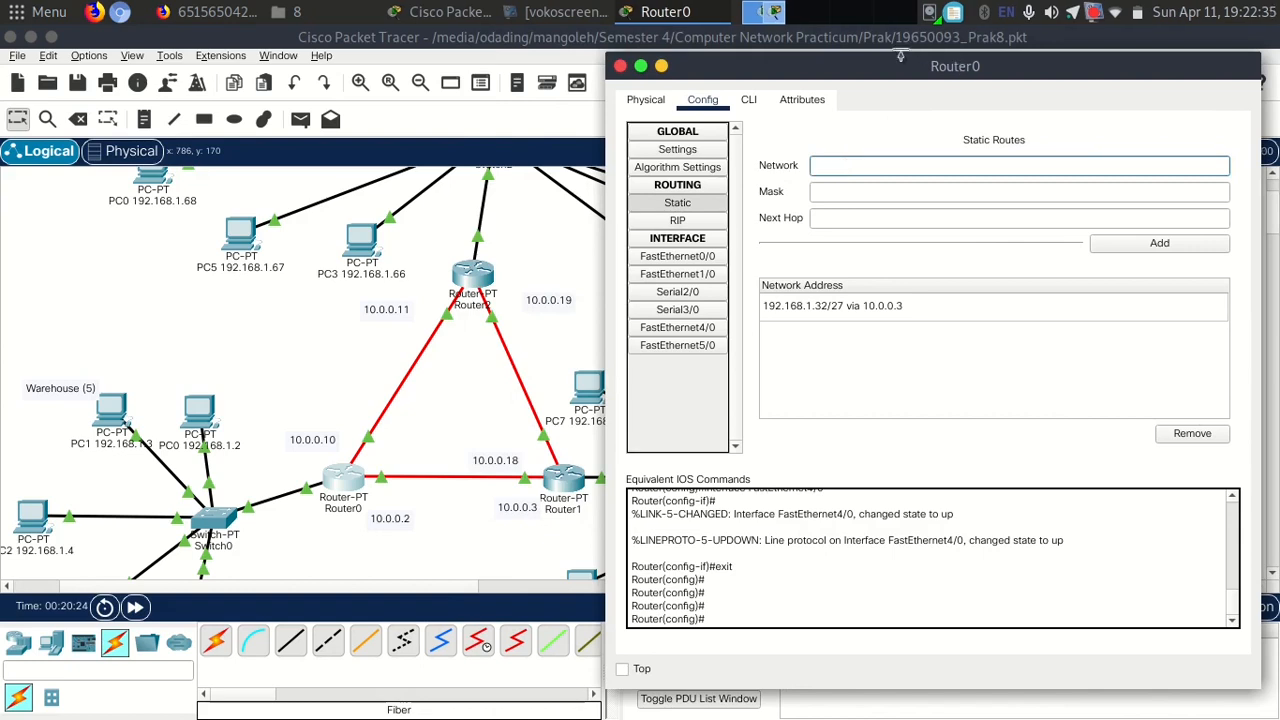
pyautogui.click(661, 66)
pyautogui.scroll(3, 660, 250)
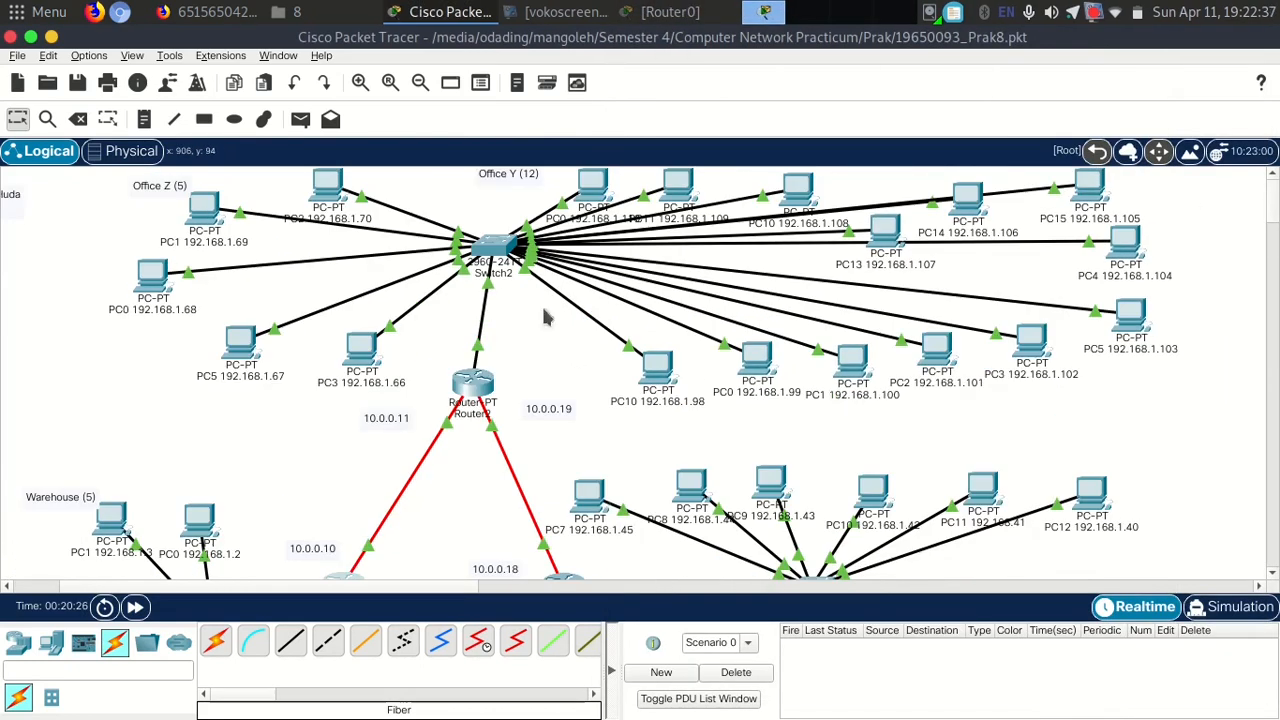
# Add a static route on Router0 to network 192.168.1.64 with mask 255.255.255.224 and next hop 10.0.0.11.
pyautogui.click(680, 14)
pyautogui.click(858, 174)
pyautogui.write('192.168.')
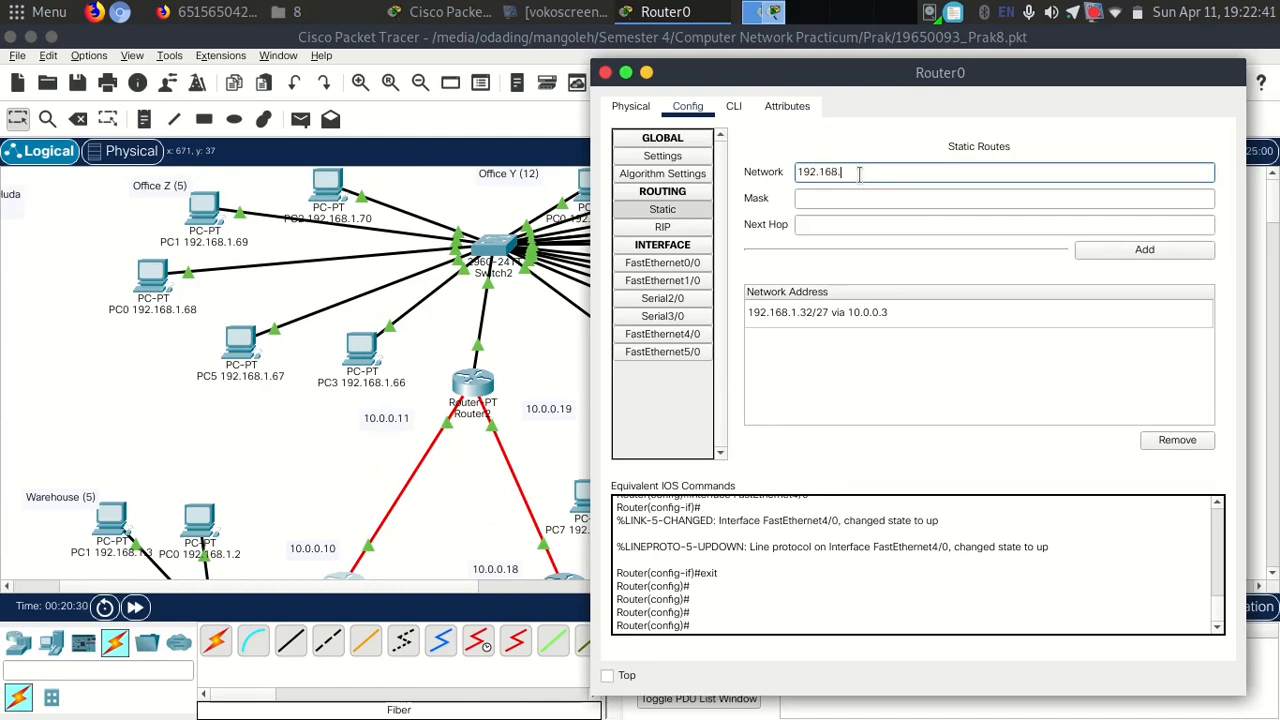
pyautogui.write('1.64')
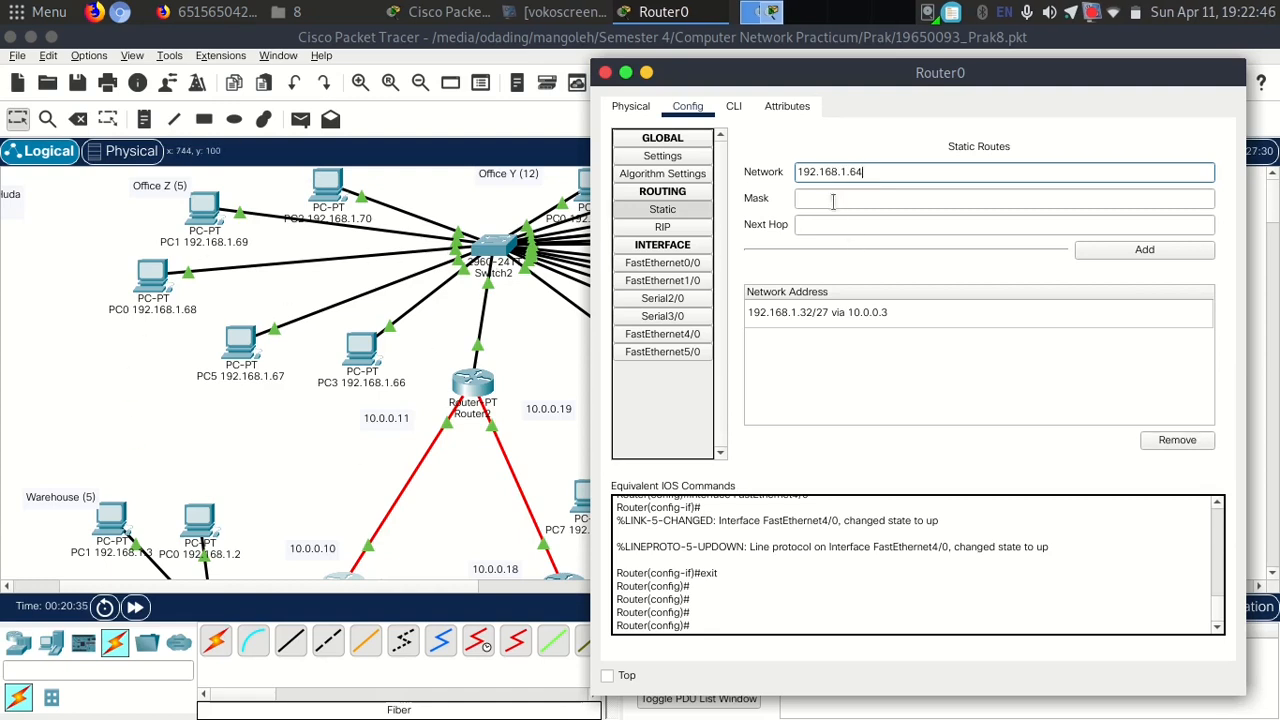
pyautogui.click(888, 204)
pyautogui.write('255.255.255.2')
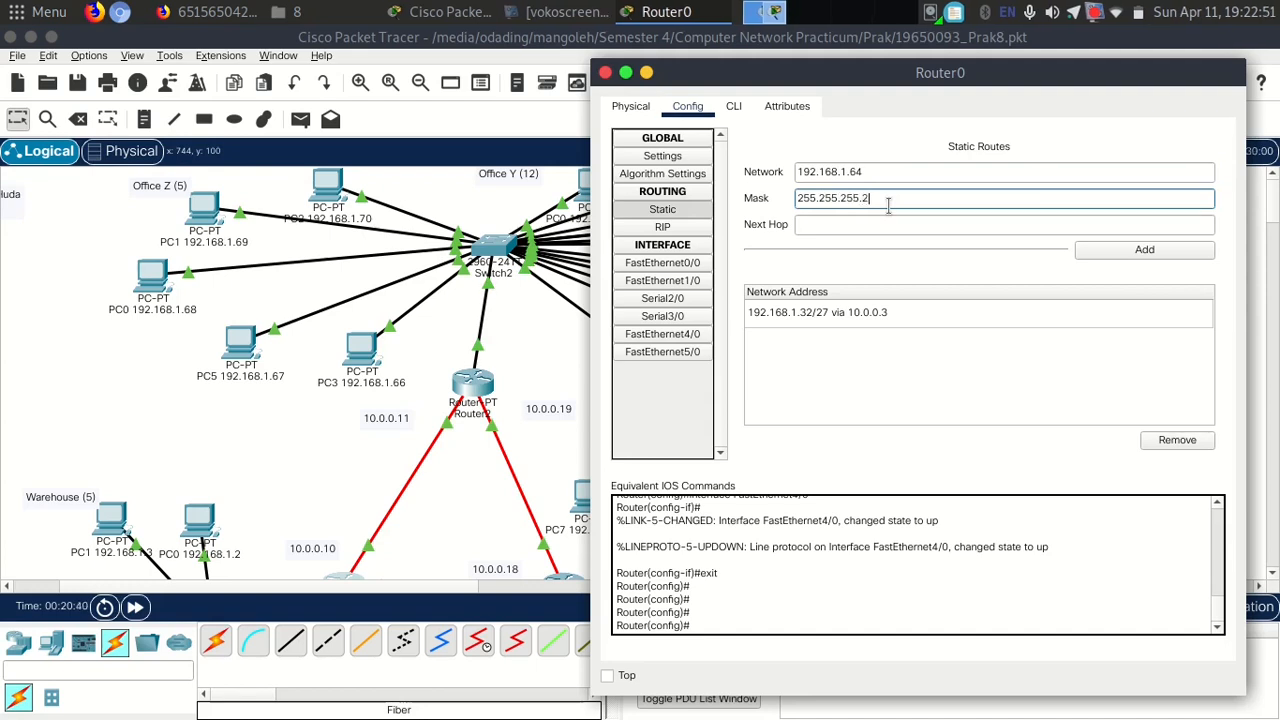
pyautogui.click(899, 224)
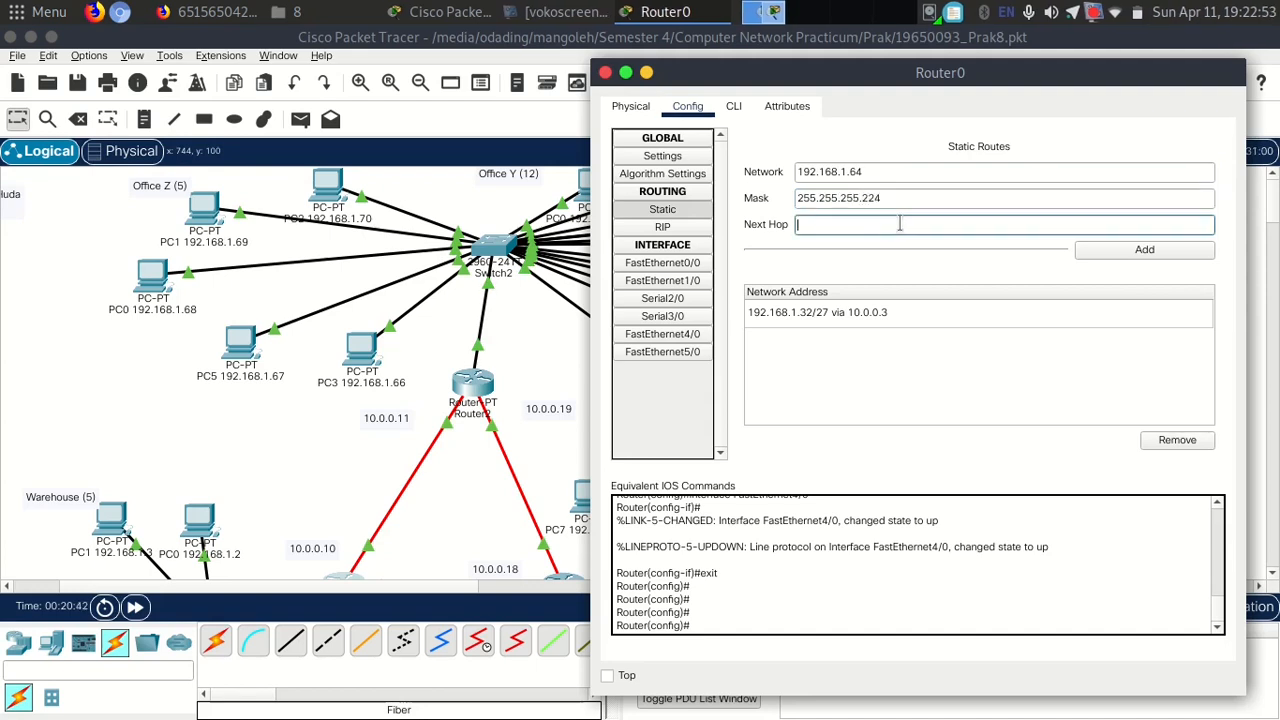
pyautogui.write('10.0.0.11')
pyautogui.click(1099, 252)
# Add a second office route on Router0 to network 192.168.1.96, mask 255.255.255.224, next hop 10.0.0.11, and close its configuration window.
pyautogui.moveTo(928, 75); pyautogui.dragTo(1047, 338)
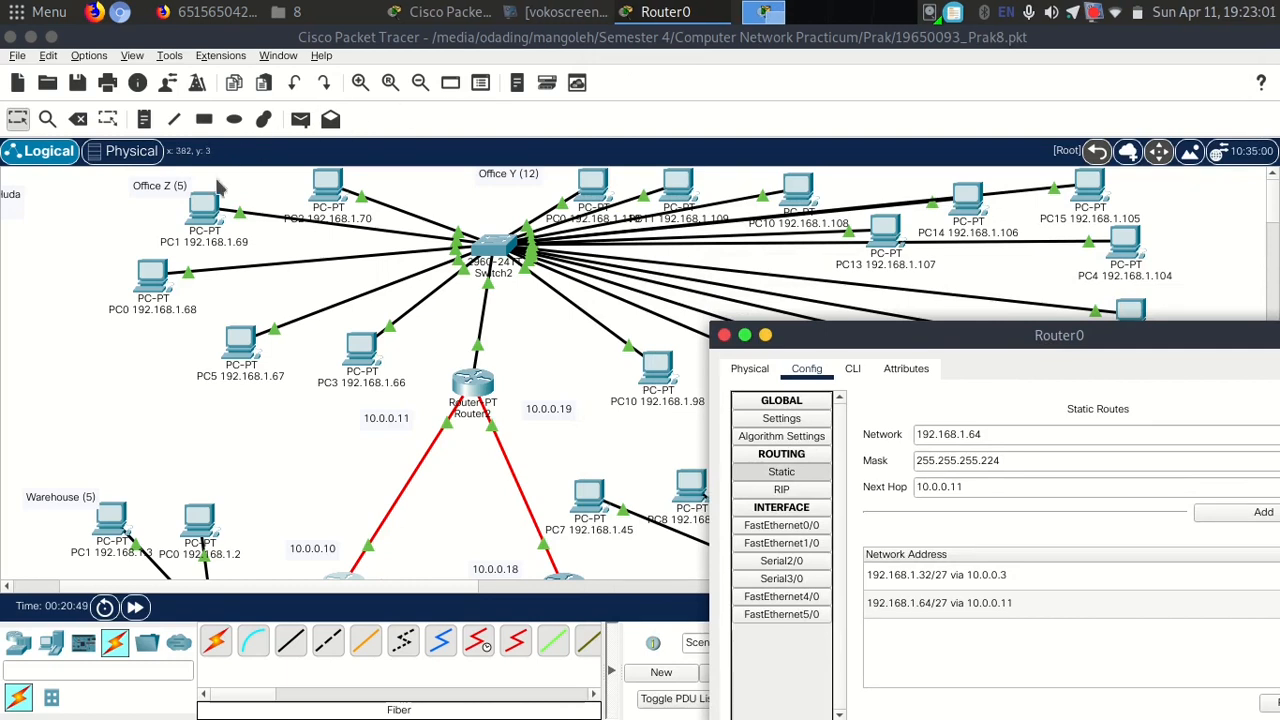
pyautogui.moveTo(1037, 335); pyautogui.dragTo(244, 69)
pyautogui.press('BackSpace')
pyautogui.press('BackSpace')
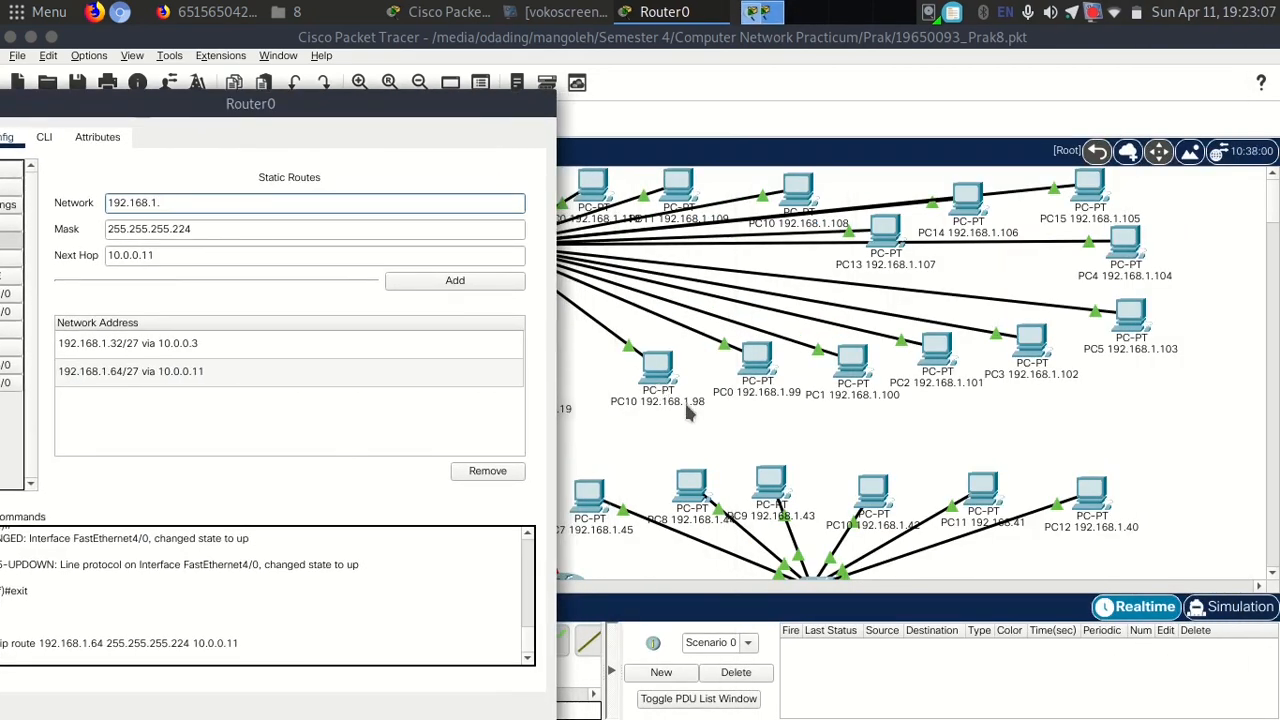
pyautogui.moveTo(390, 103); pyautogui.dragTo(992, 97)
pyautogui.write('96')
pyautogui.click(806, 222)
pyautogui.click(798, 246)
pyautogui.press('BackSpace')
pyautogui.press('BackSpace')
pyautogui.moveTo(843, 96); pyautogui.dragTo(905, 96)
pyautogui.write('11')
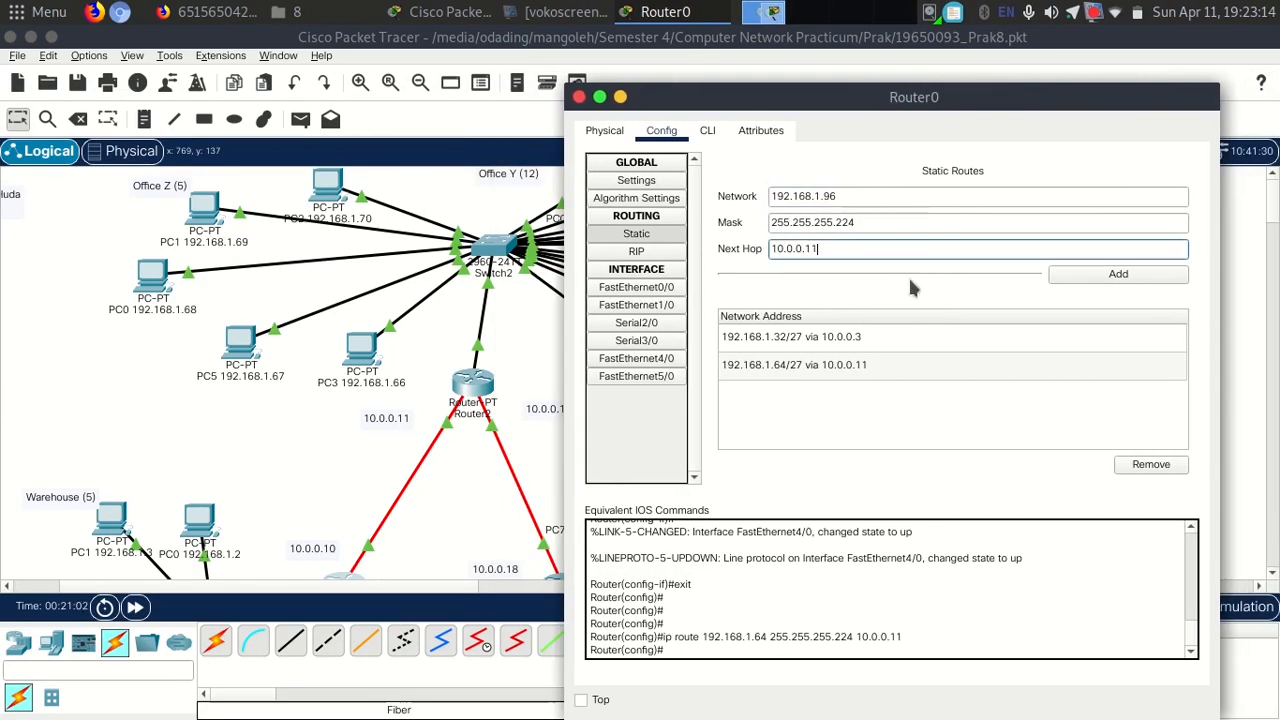
pyautogui.click(1089, 273)
pyautogui.click(578, 96)
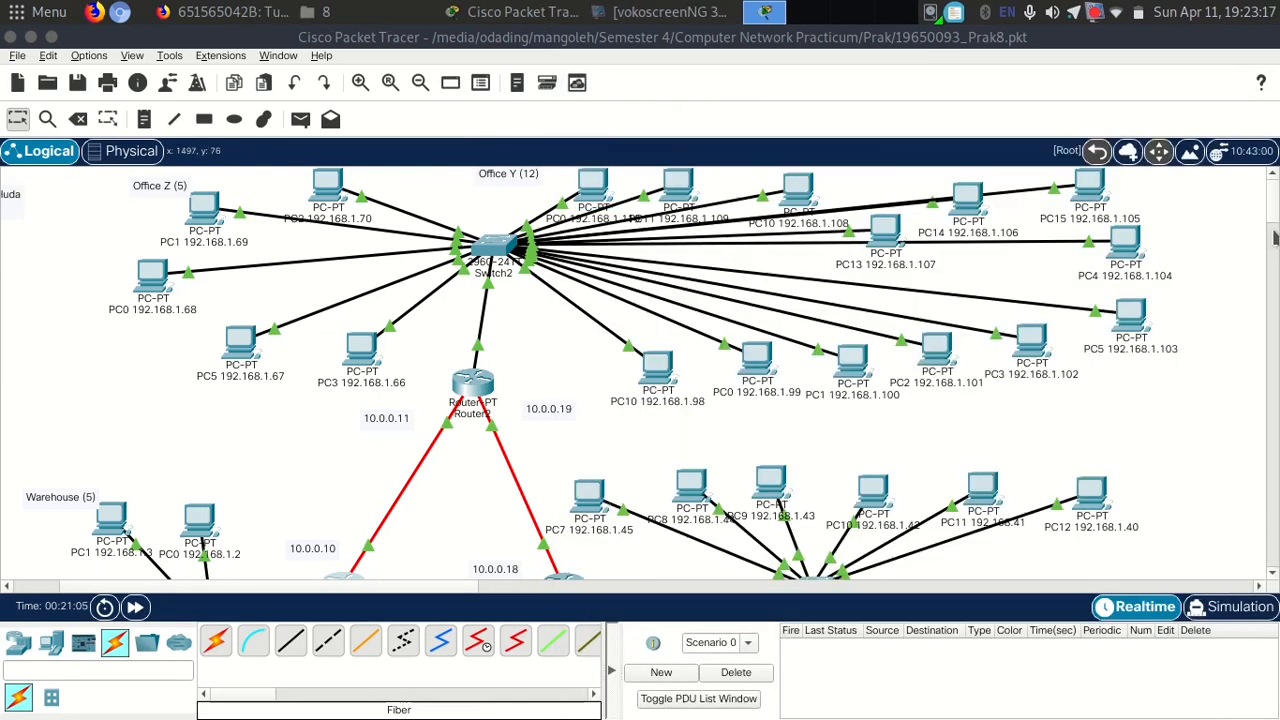
# Add a static route on Router1 to network 192.168.1.64, mask 255.255.255.224, next hop 10.0.0.19, keeping the router triangle in view.
pyautogui.scroll(-5, 590, 490)
pyautogui.click(565, 489)
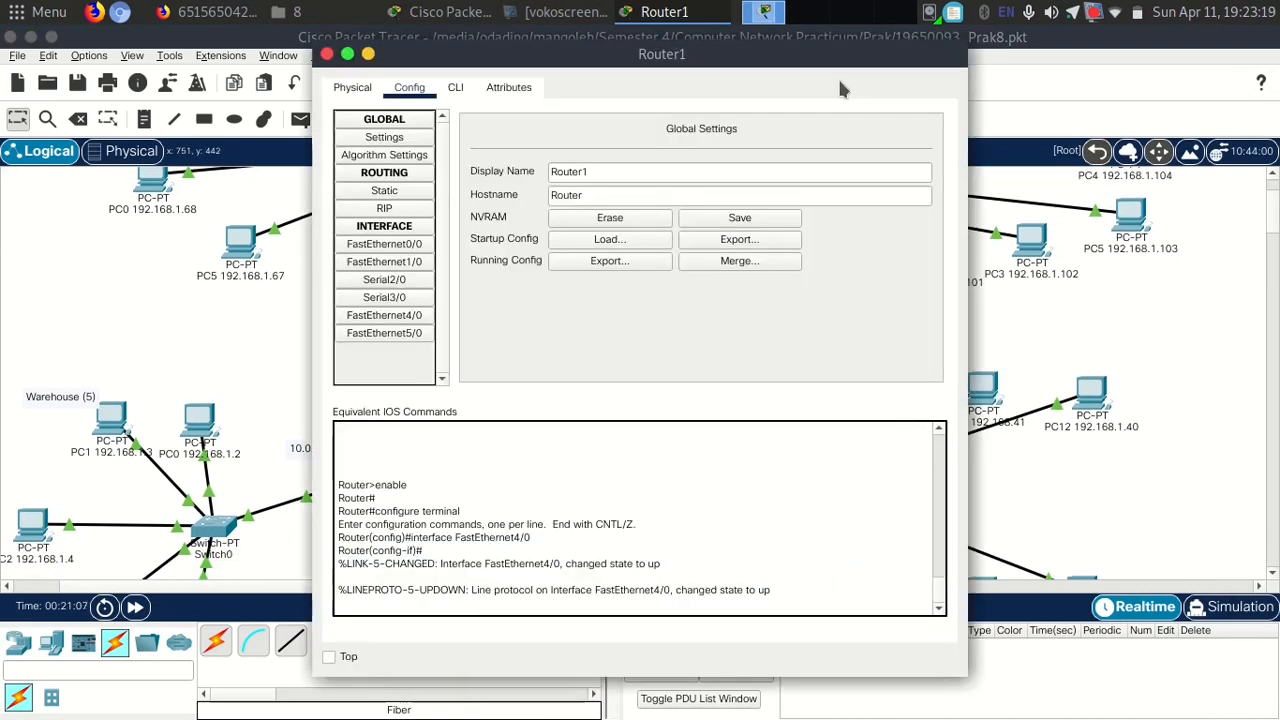
pyautogui.moveTo(683, 52); pyautogui.dragTo(977, 52)
pyautogui.click(680, 184)
pyautogui.click(874, 150)
pyautogui.write('192.168.1.64')
pyautogui.click(881, 174)
pyautogui.write('255,255')
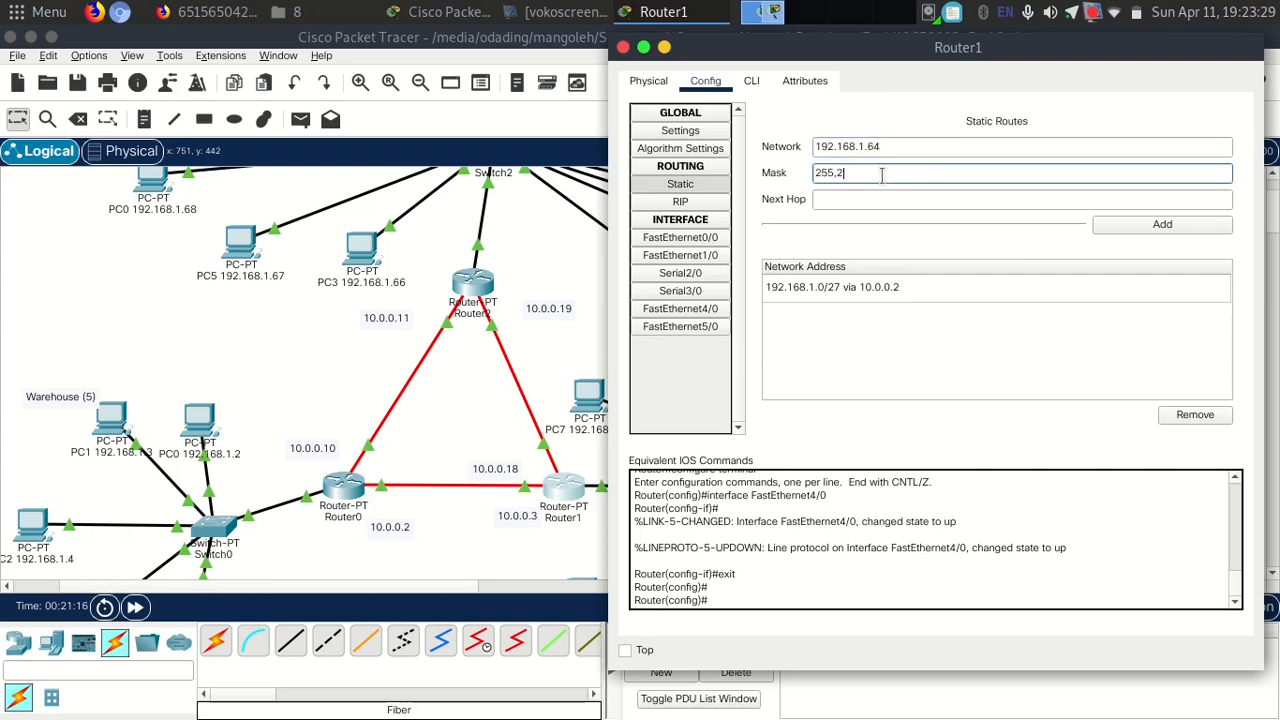
pyautogui.write('.255.224')
pyautogui.click(938, 200)
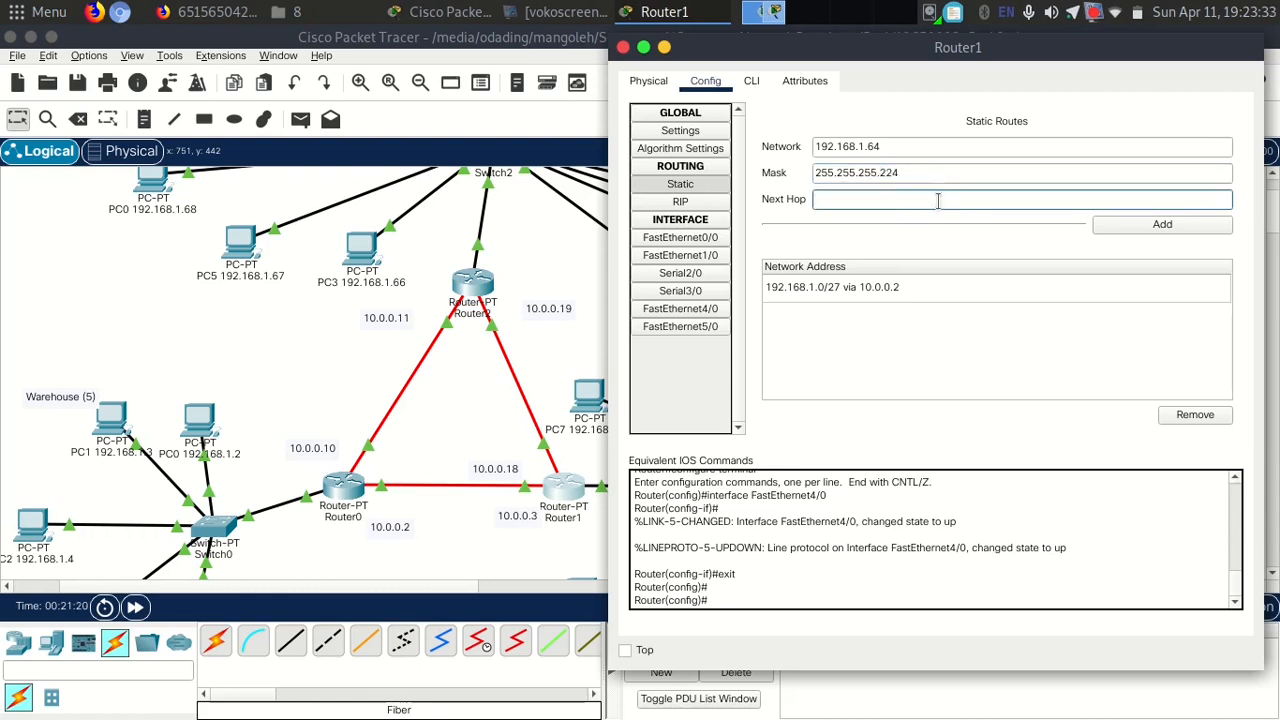
pyautogui.write('10.0.0.19')
pyautogui.click(1155, 230)
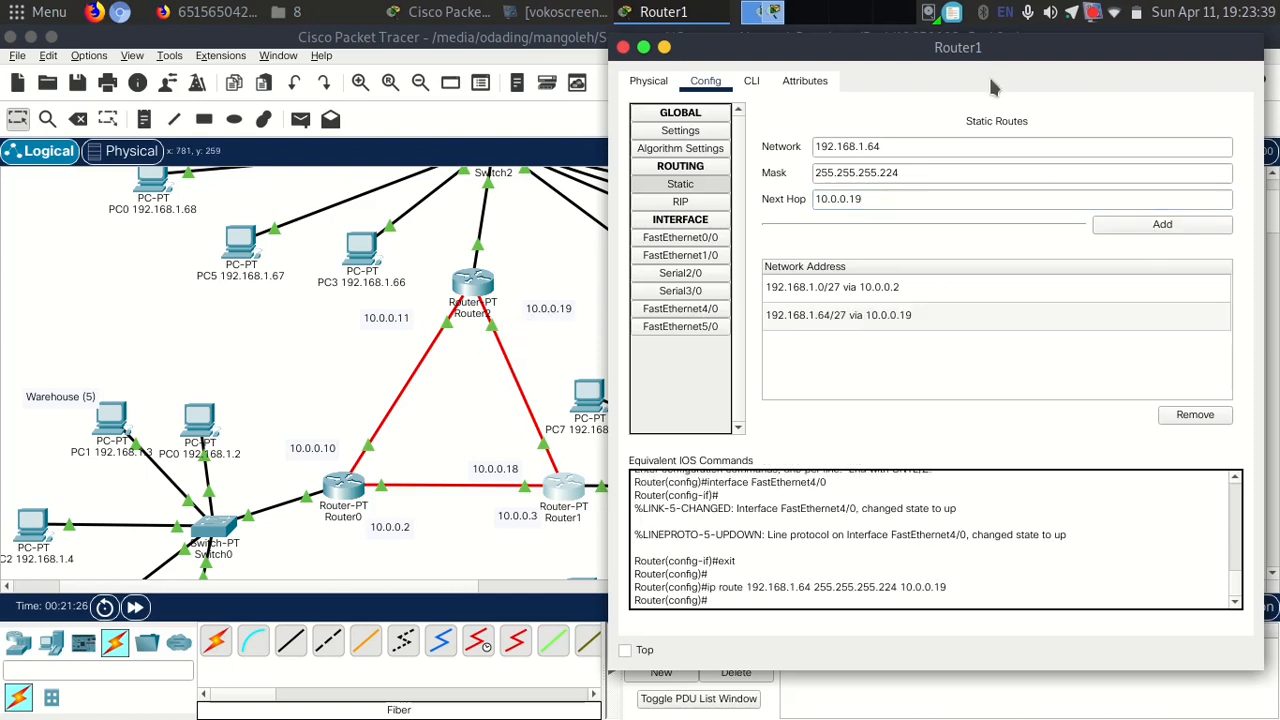
pyautogui.moveTo(970, 42); pyautogui.dragTo(1042, 55)
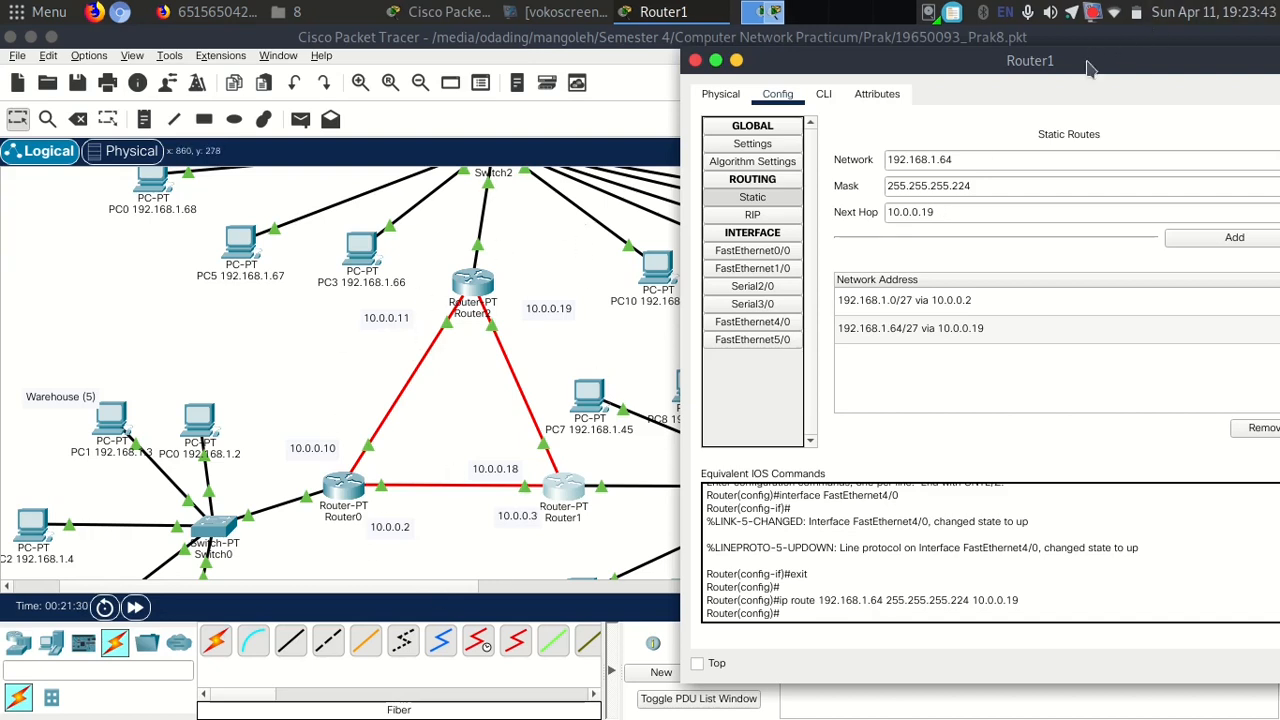
# Add a second office route on Router1 to network 192.168.1.96, mask 255.255.255.224, next hop 10.0.0.19, and close its configuration window.
pyautogui.moveTo(1084, 60); pyautogui.dragTo(968, 38)
pyautogui.moveTo(853, 45)
pyautogui.mouseDown()
pyautogui.moveTo(993, 45)
pyautogui.moveTo(832, 45)
pyautogui.mouseUp()
pyautogui.click(862, 164)
pyautogui.click(848, 140)
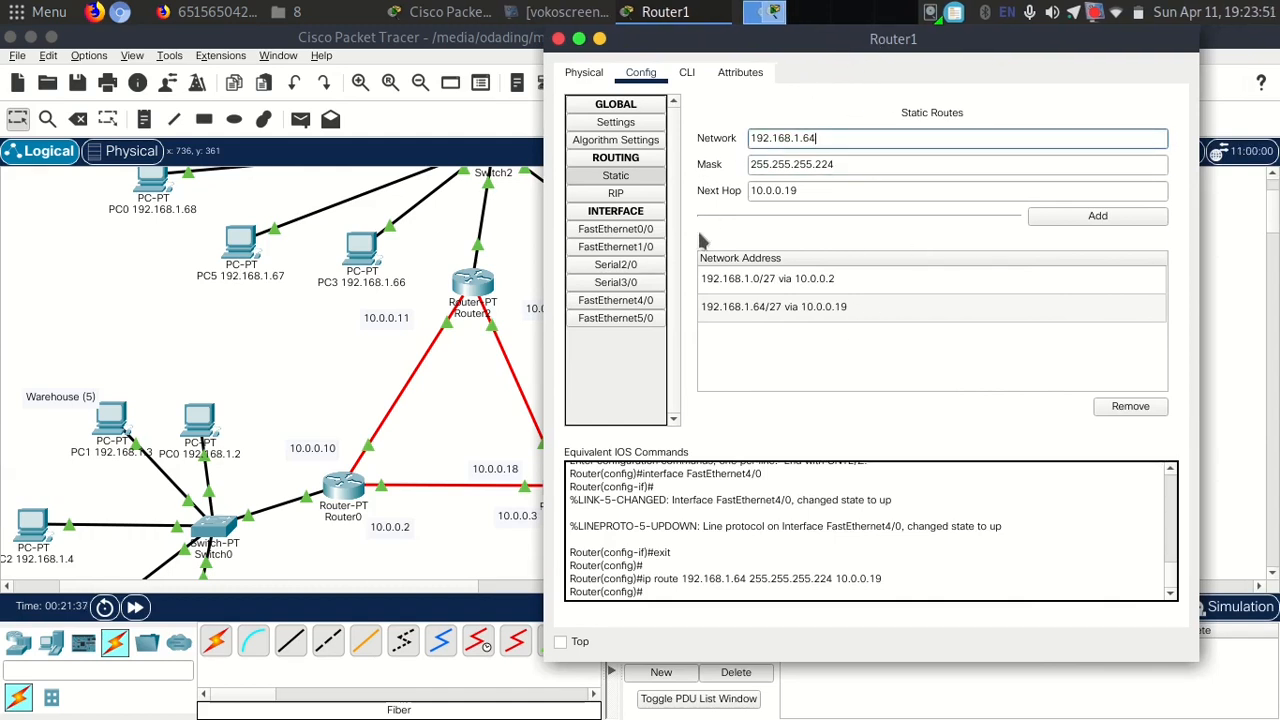
pyautogui.moveTo(952, 47); pyautogui.dragTo(890, 374)
pyautogui.click(1128, 150)
pyautogui.click(664, 11)
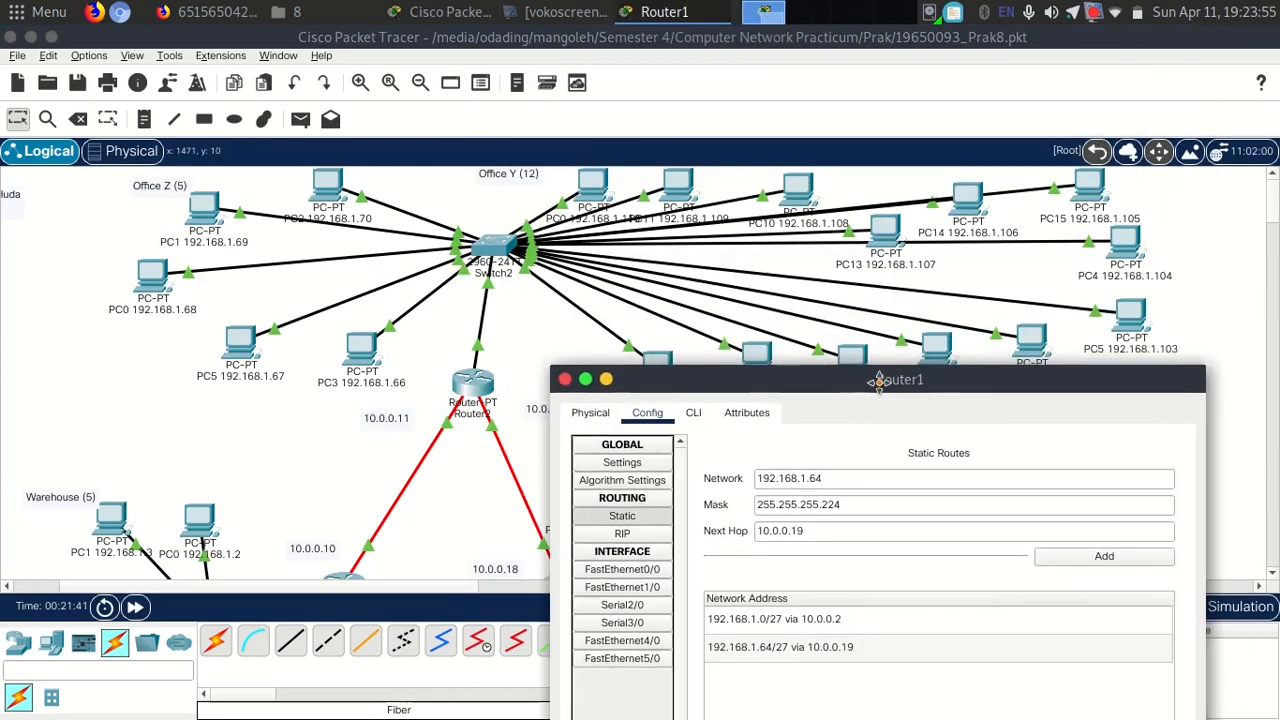
pyautogui.moveTo(890, 310); pyautogui.dragTo(905, 99)
pyautogui.click(843, 198)
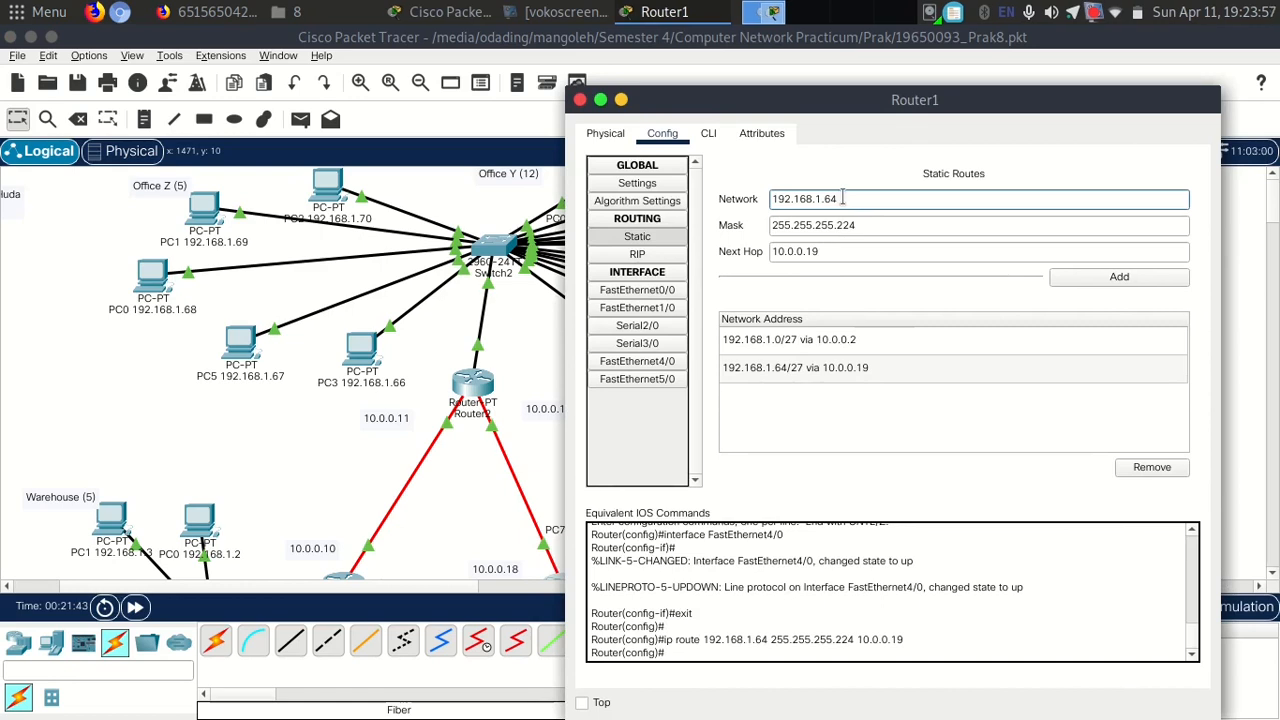
pyautogui.write('9')
pyautogui.click(874, 225)
pyautogui.click(838, 253)
pyautogui.press('BackSpace')
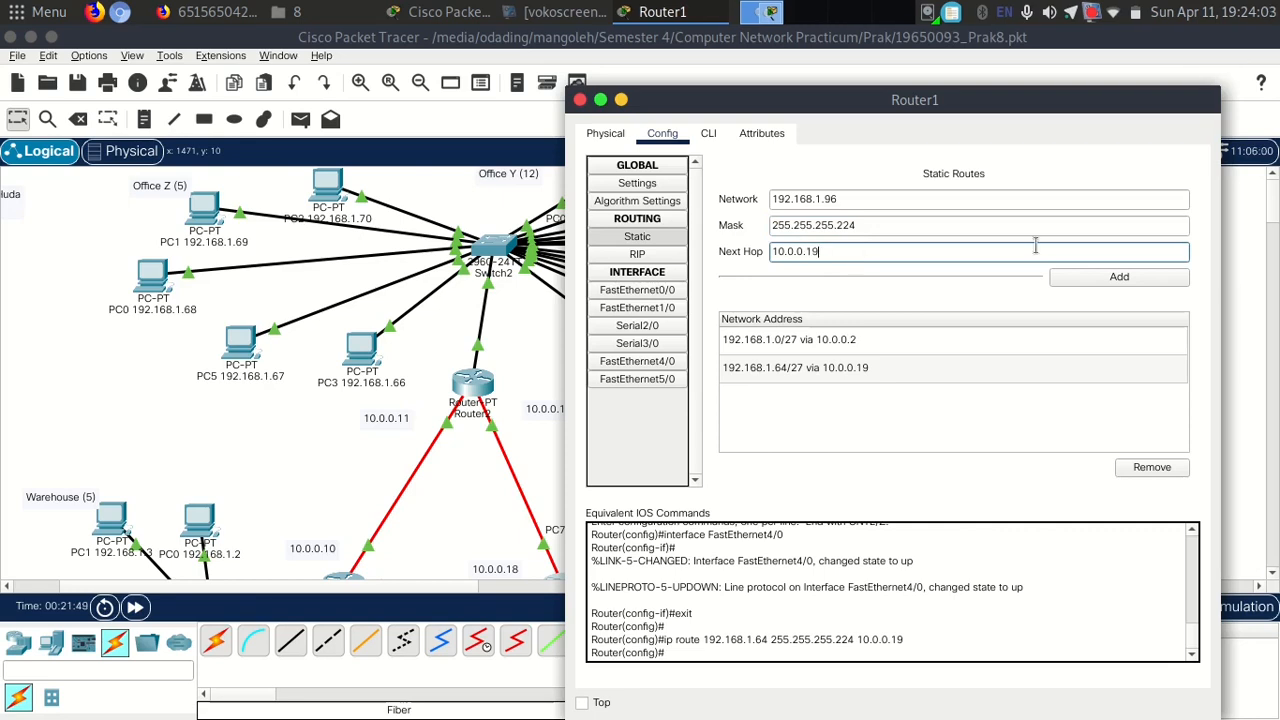
pyautogui.click(1148, 277)
pyautogui.click(580, 100)
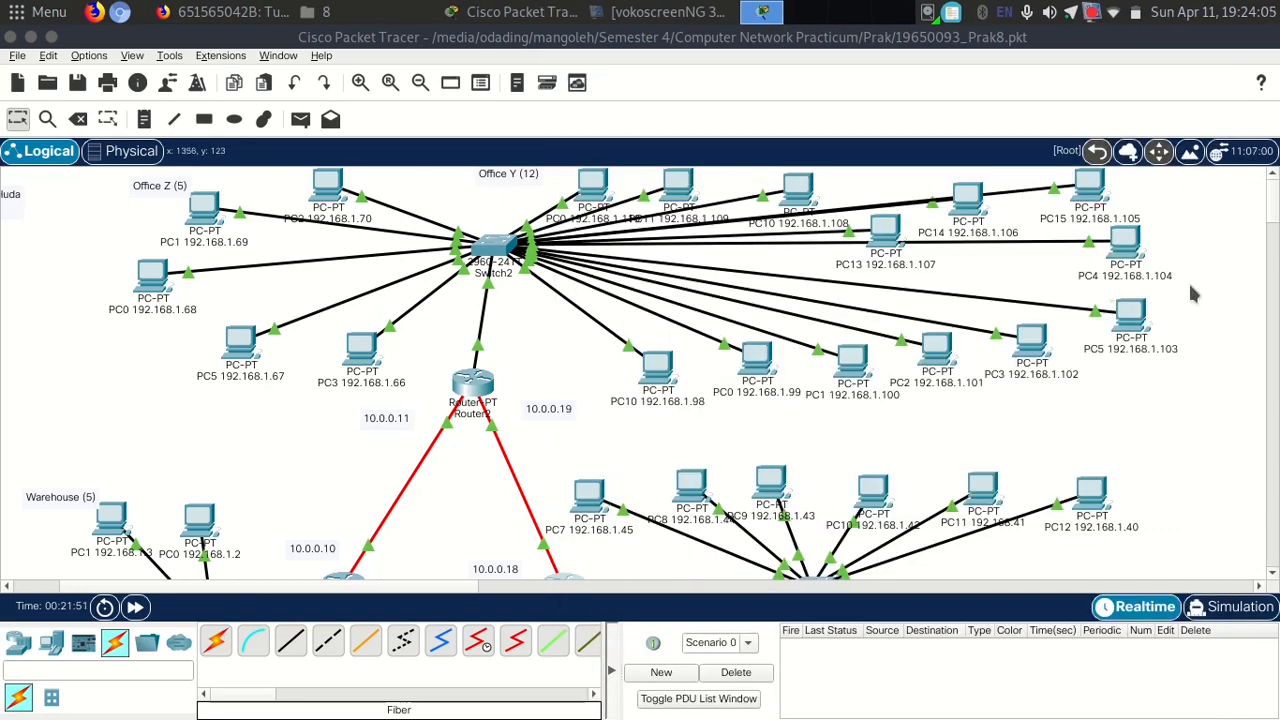
# Test connectivity with simple PDUs in both directions between PC7 (192.168.1.45) and the warehouse's PC0 (192.168.1.2).
pyautogui.scroll(-2, 1193, 257)
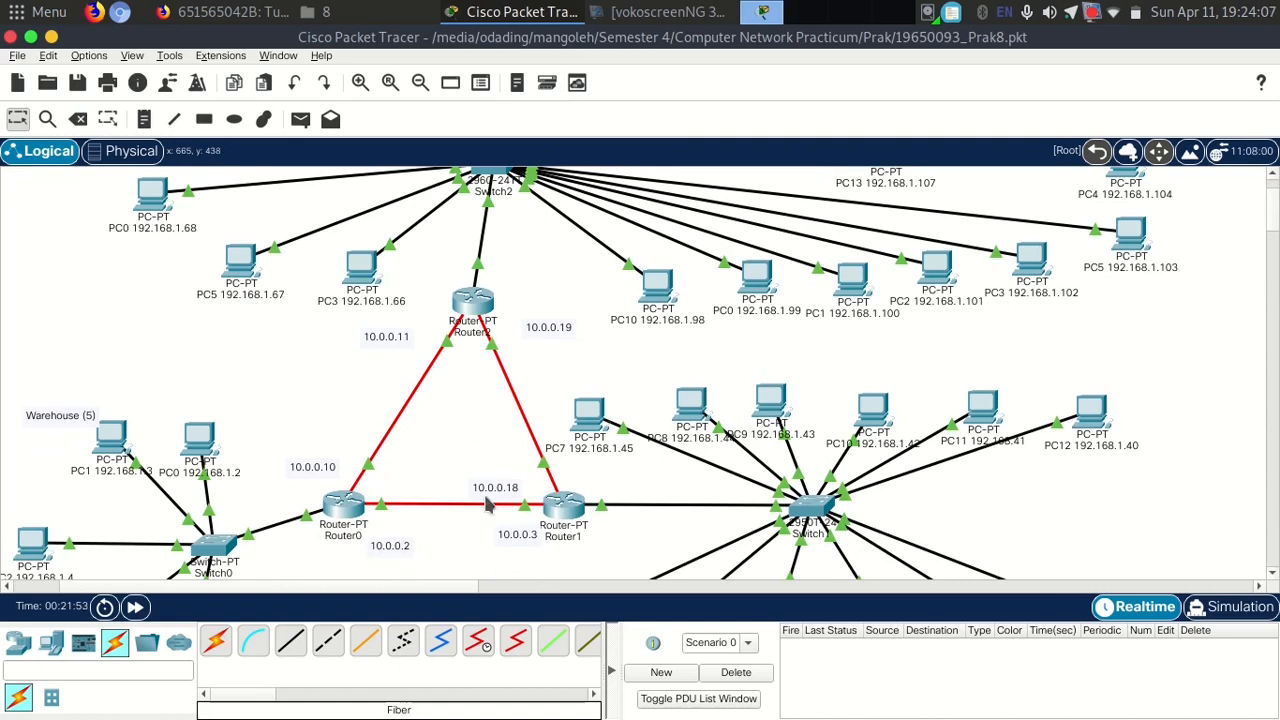
pyautogui.click(300, 118)
pyautogui.click(589, 412)
pyautogui.click(199, 438)
pyautogui.click(300, 118)
pyautogui.click(201, 444)
pyautogui.click(578, 402)
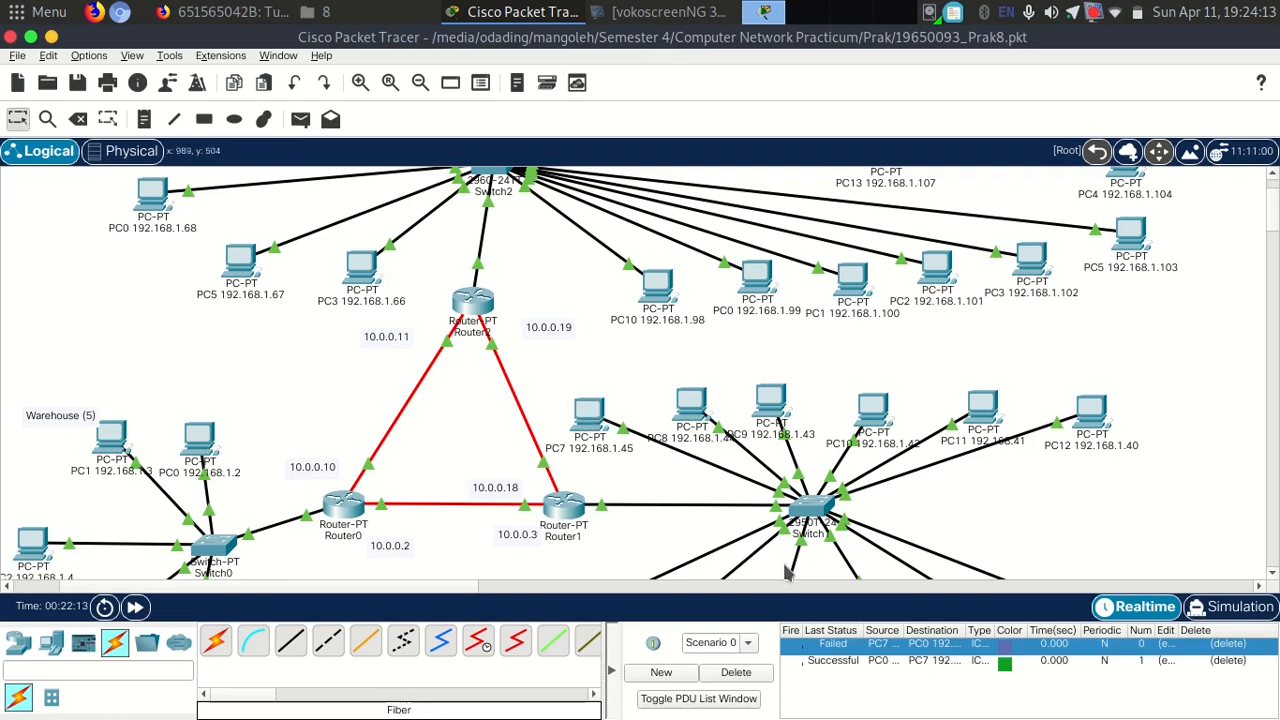
# Clear the previous test results and send simple PDUs between PC7 (192.168.1.45) and office PC10 (192.168.1.98) in both directions.
pyautogui.click(745, 670)
pyautogui.click(300, 118)
pyautogui.click(589, 412)
pyautogui.click(657, 285)
pyautogui.click(300, 118)
pyautogui.click(657, 285)
pyautogui.click(589, 412)
pyautogui.click(657, 285)
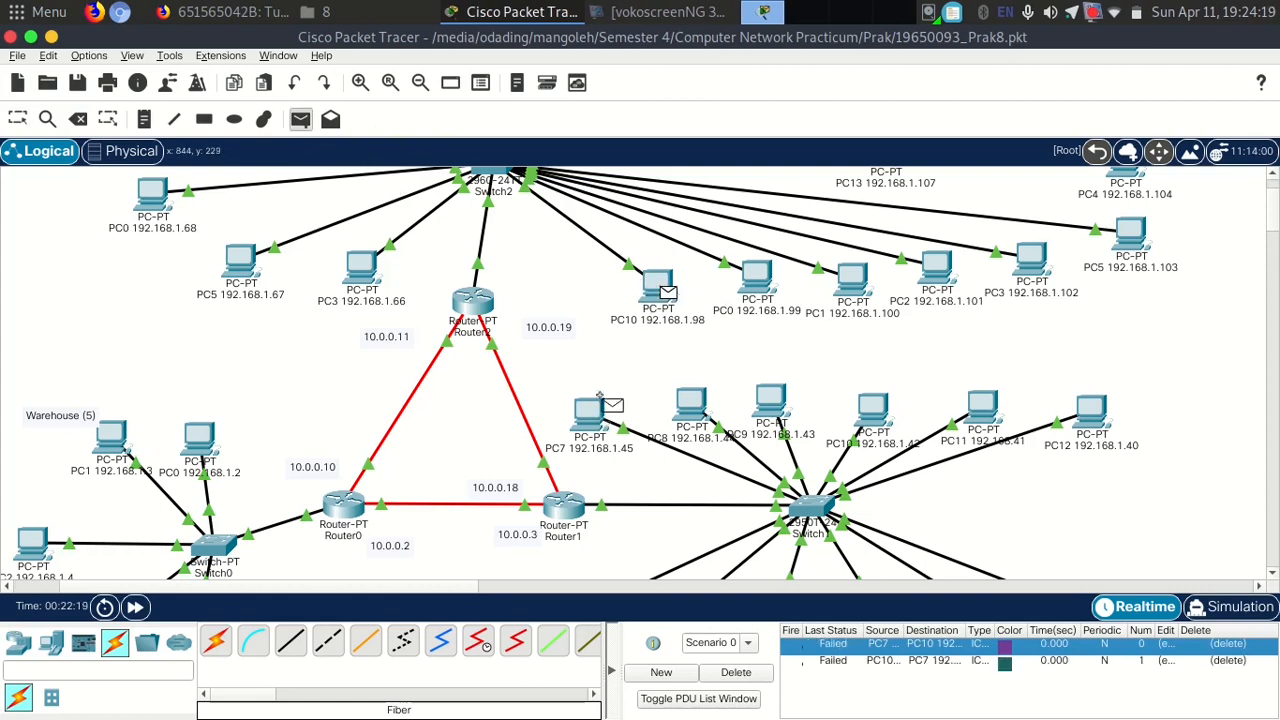
pyautogui.click(589, 412)
pyautogui.click(300, 118)
pyautogui.click(655, 285)
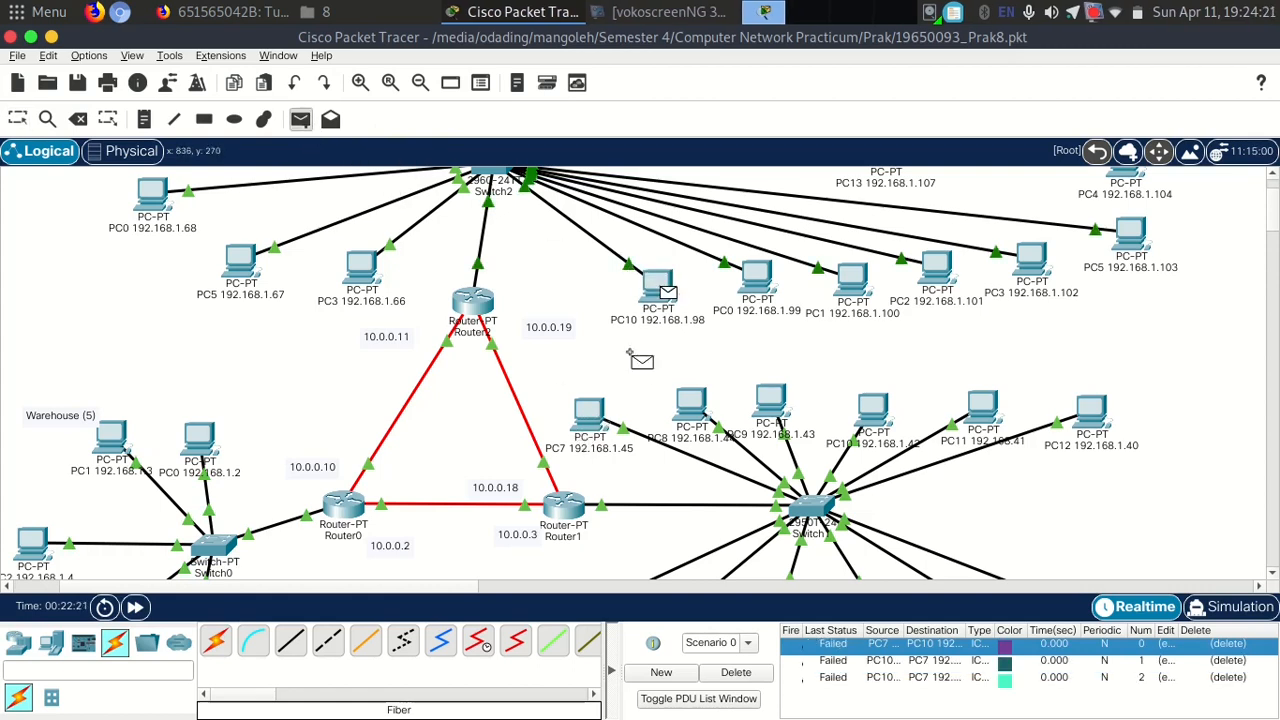
pyautogui.click(589, 412)
# Send simple PDUs from PC10 (192.168.1.98) to Router2 and from PC7 (192.168.1.45) to PC10, check the results, and clear the list.
pyautogui.click(300, 118)
pyautogui.click(657, 285)
pyautogui.click(472, 298)
pyautogui.click(300, 118)
pyautogui.click(589, 412)
pyautogui.click(660, 284)
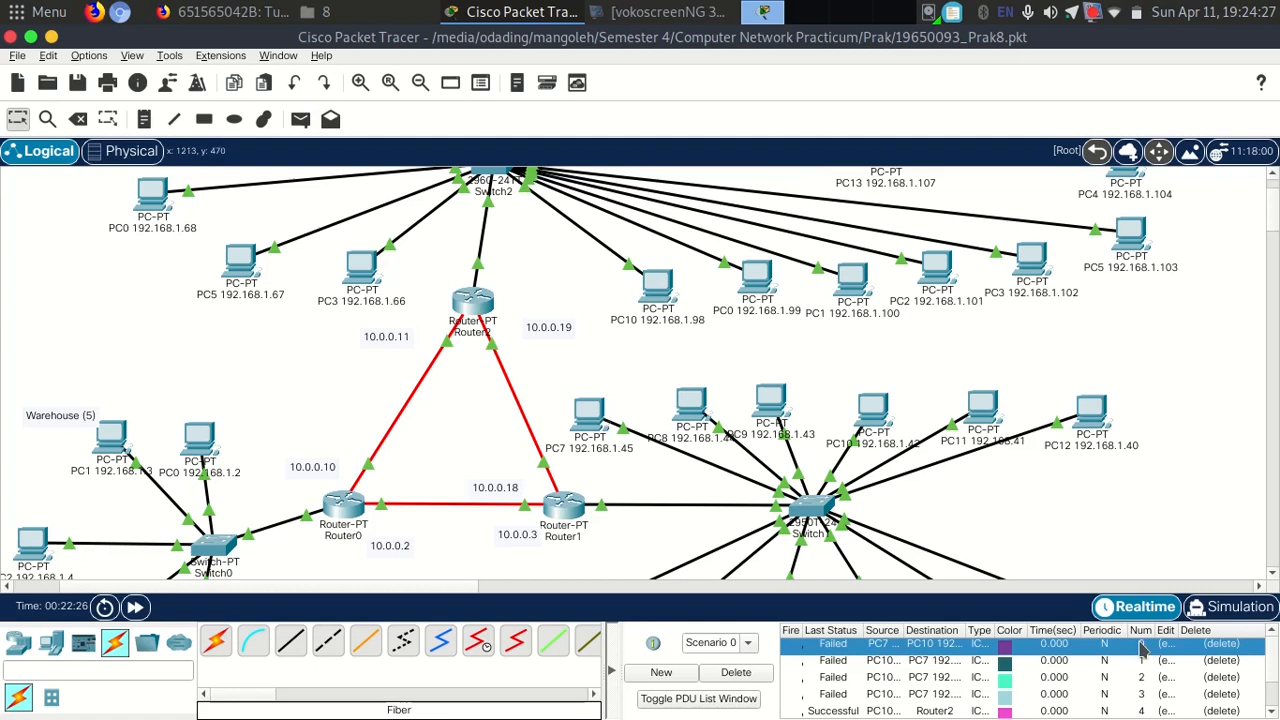
pyautogui.moveTo(1273, 669); pyautogui.dragTo(1273, 689)
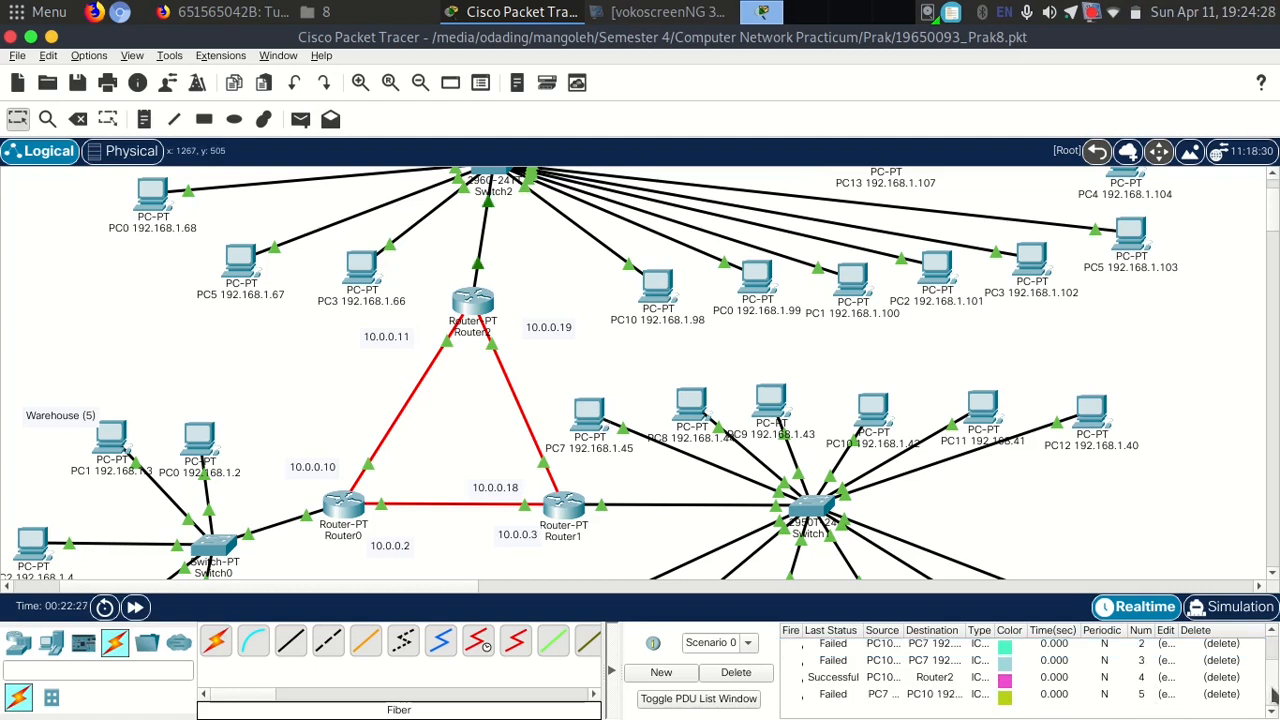
pyautogui.click(729, 676)
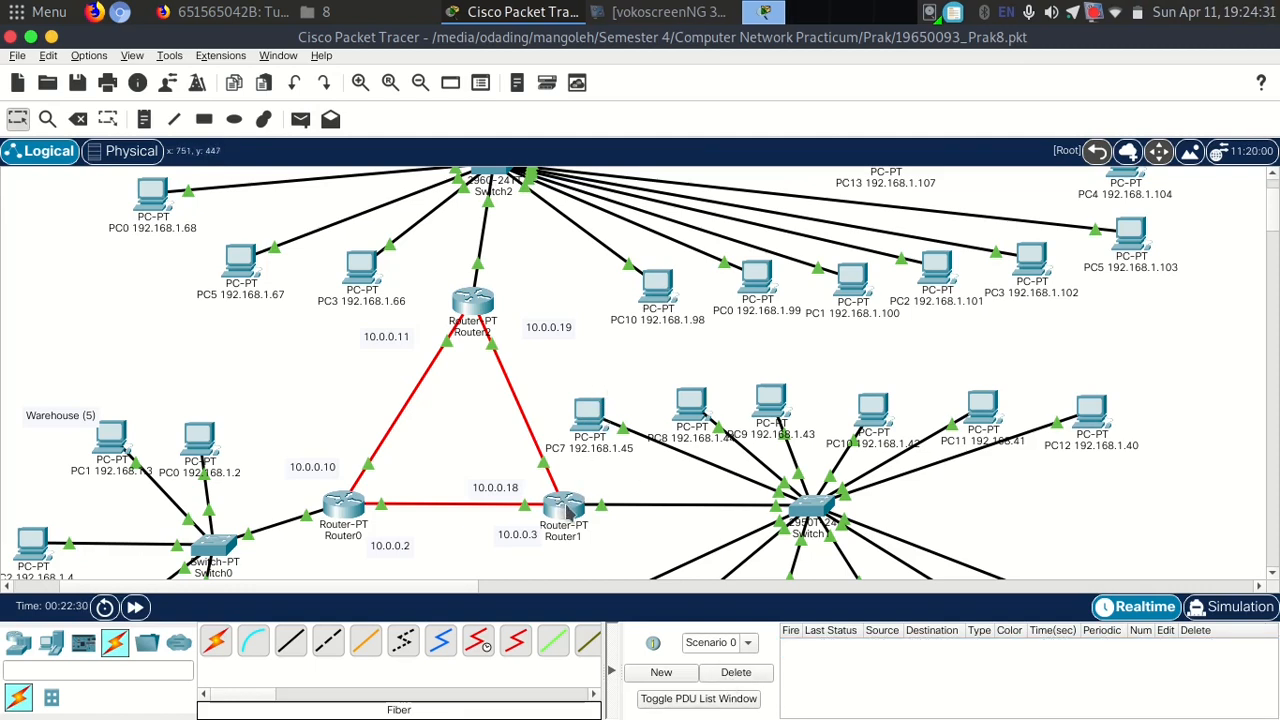
# Test the path hop by hop with simple PDUs from PC7 to Router1, Router1 to Router2, and Router1 to PC10.
pyautogui.click(300, 119)
pyautogui.click(592, 415)
pyautogui.click(552, 515)
pyautogui.click(300, 119)
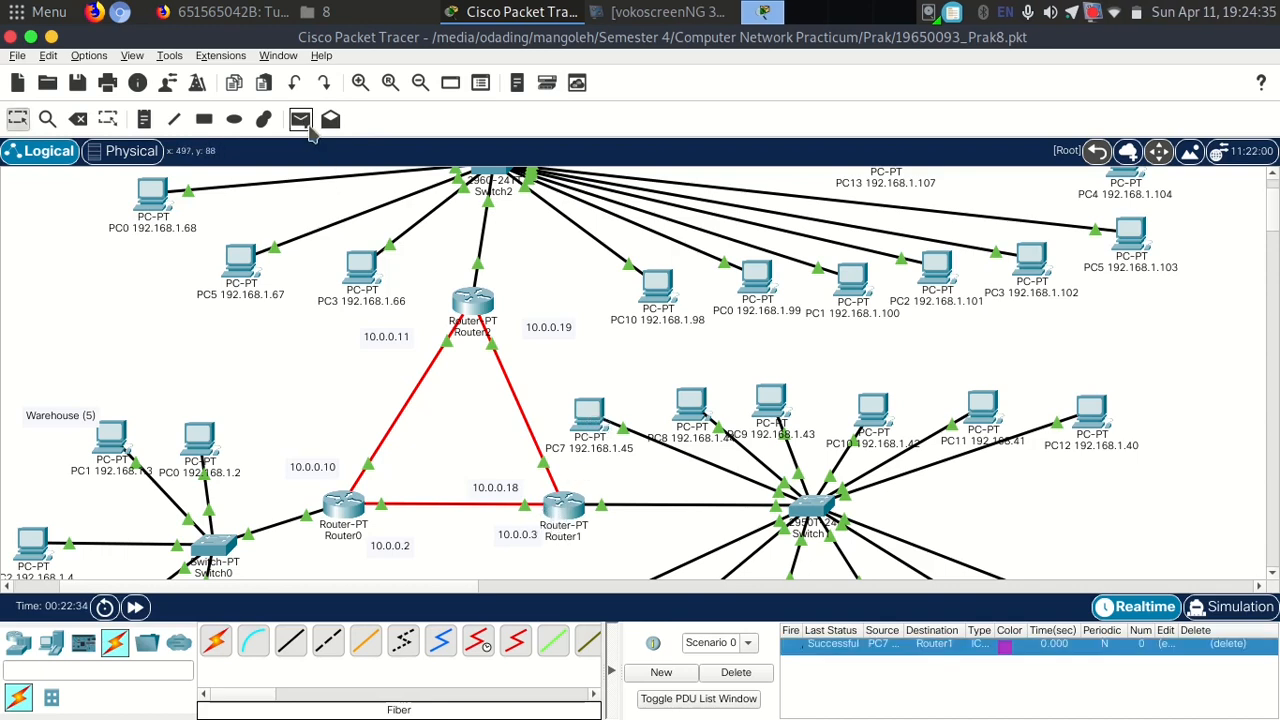
pyautogui.click(566, 508)
pyautogui.click(484, 306)
pyautogui.click(300, 119)
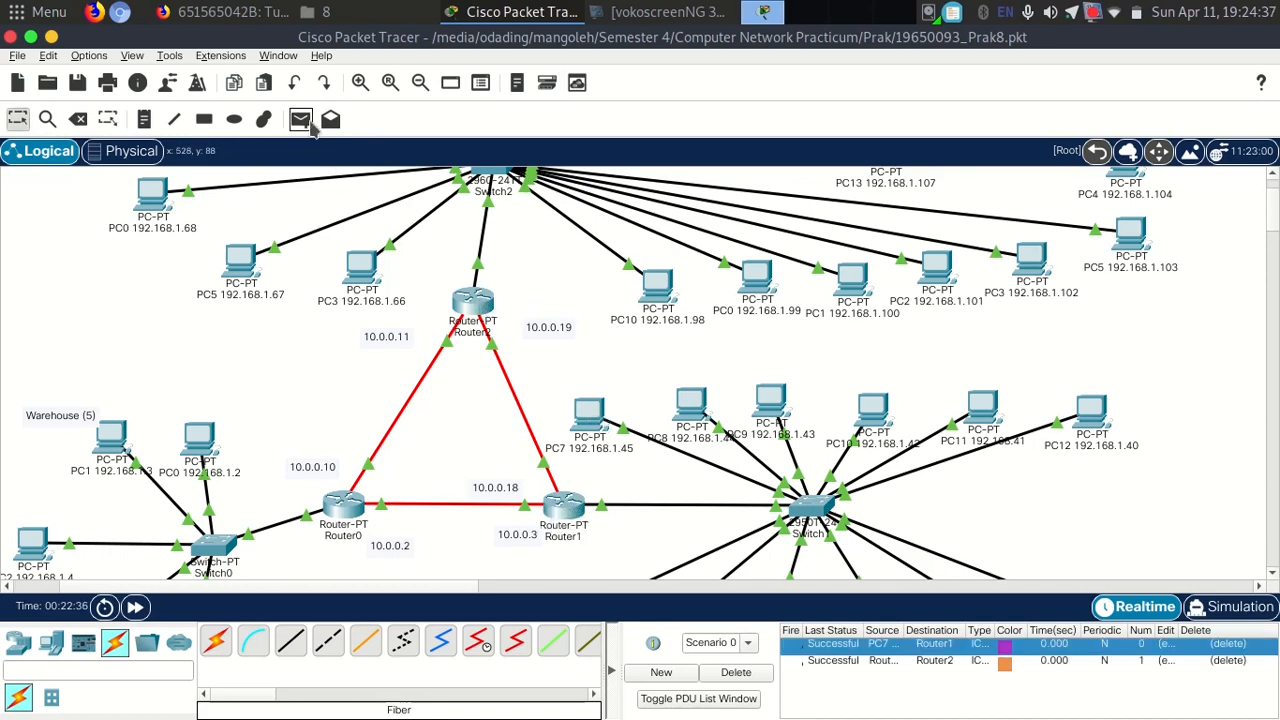
pyautogui.click(566, 506)
pyautogui.click(659, 300)
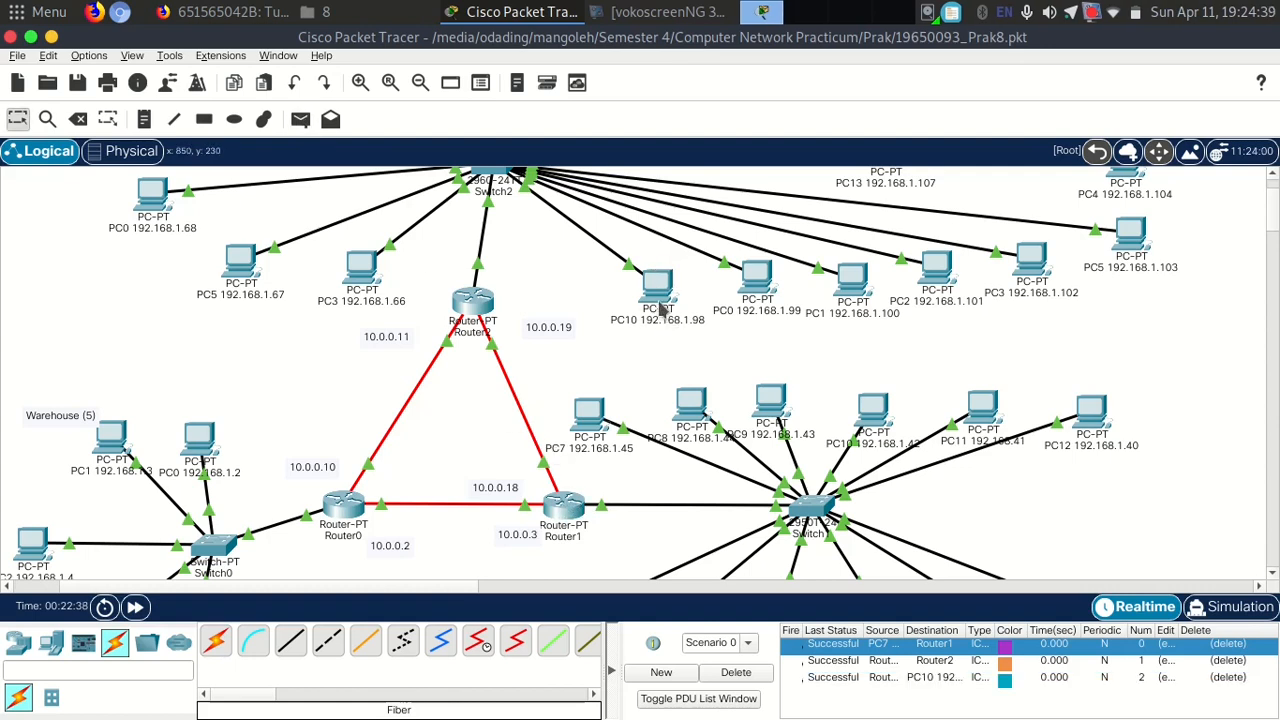
# Repeat the simple PDU test from PC7 (192.168.1.45) to PC10 (192.168.1.98) and delete the scenario's results.
pyautogui.click(300, 119)
pyautogui.click(594, 416)
pyautogui.click(660, 298)
pyautogui.click(300, 119)
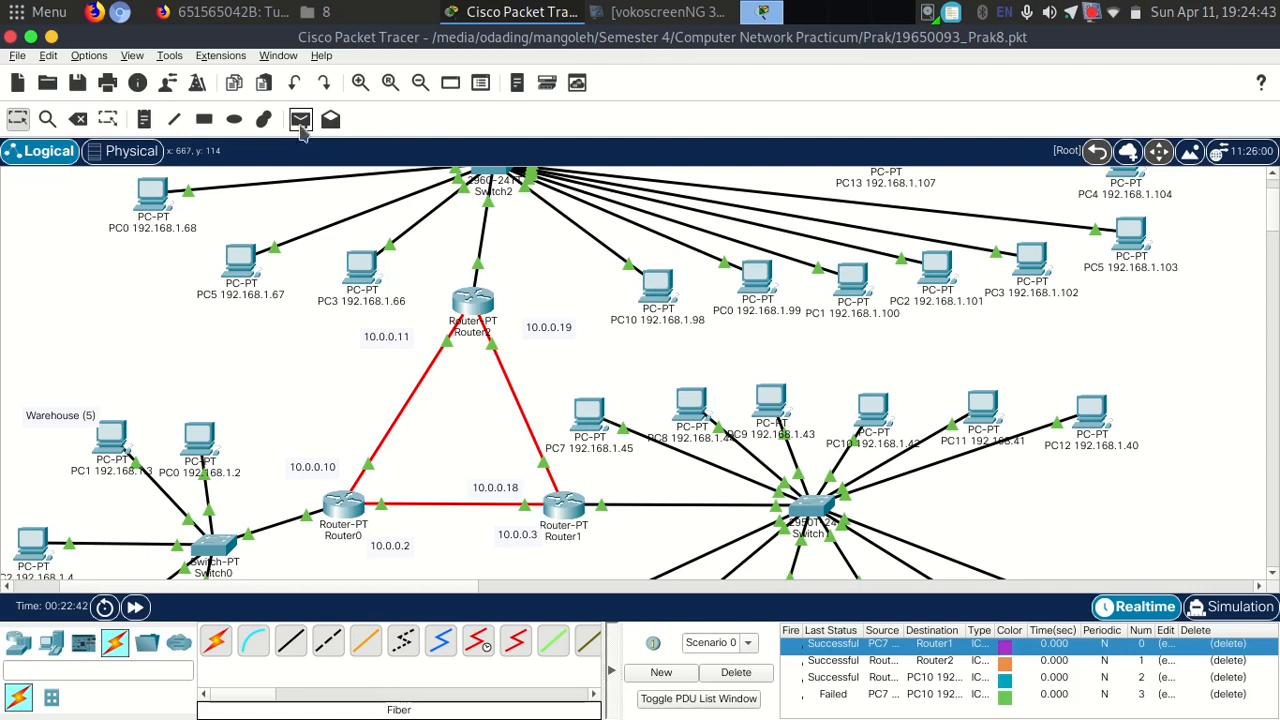
pyautogui.click(594, 416)
pyautogui.click(660, 288)
pyautogui.click(300, 119)
pyautogui.press('Escape')
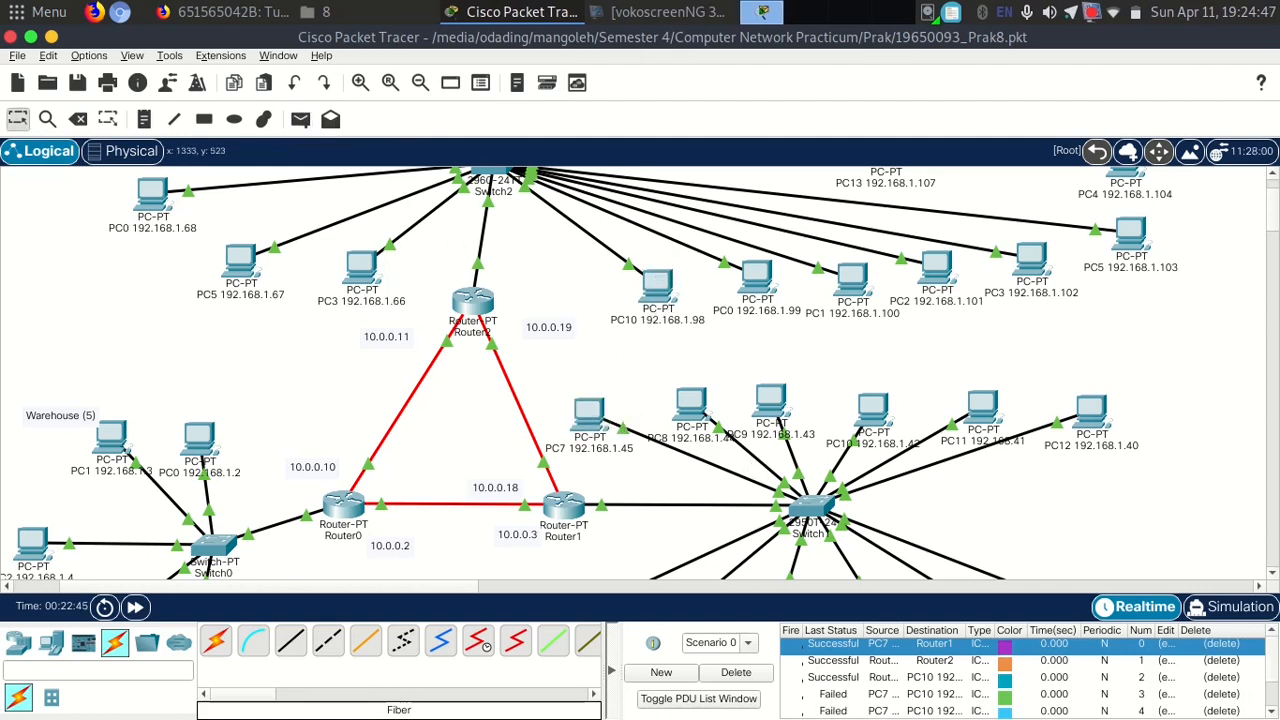
pyautogui.click(741, 674)
# Review Router1's static route list against the router link addresses in the topology, and close its configuration window.
pyautogui.click(563, 505)
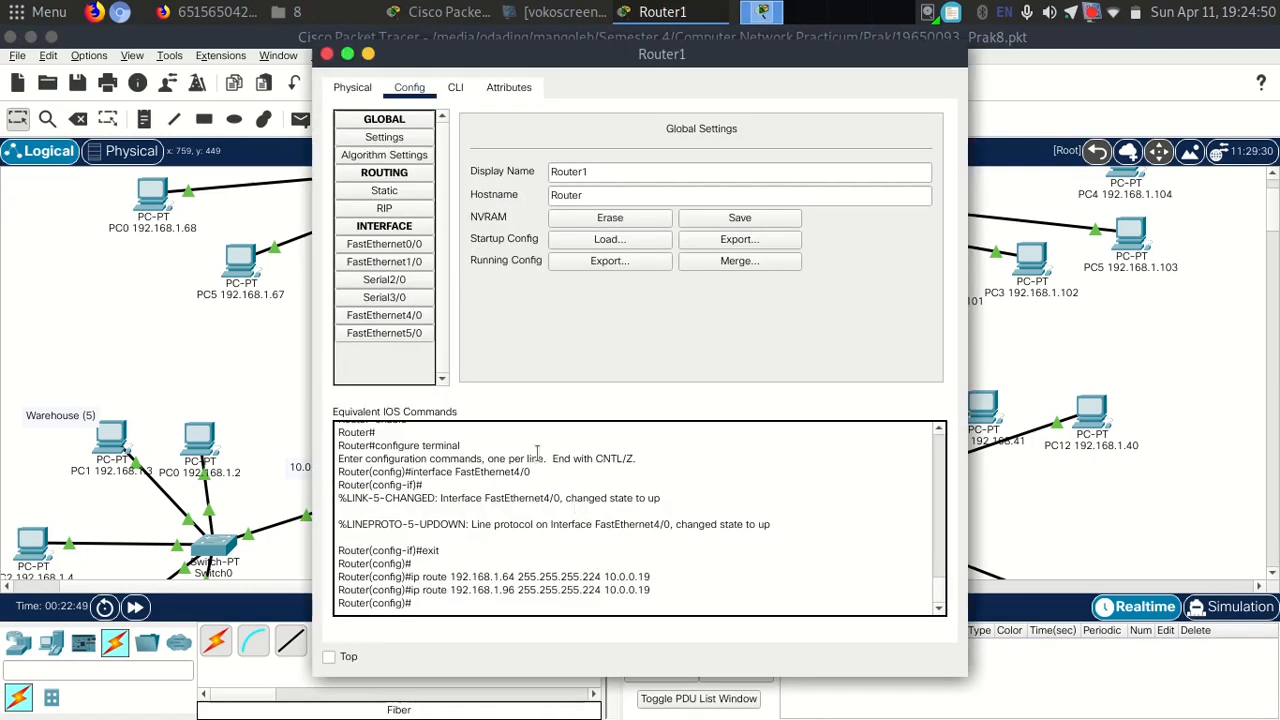
pyautogui.click(382, 189)
pyautogui.moveTo(661, 55); pyautogui.dragTo(1040, 74)
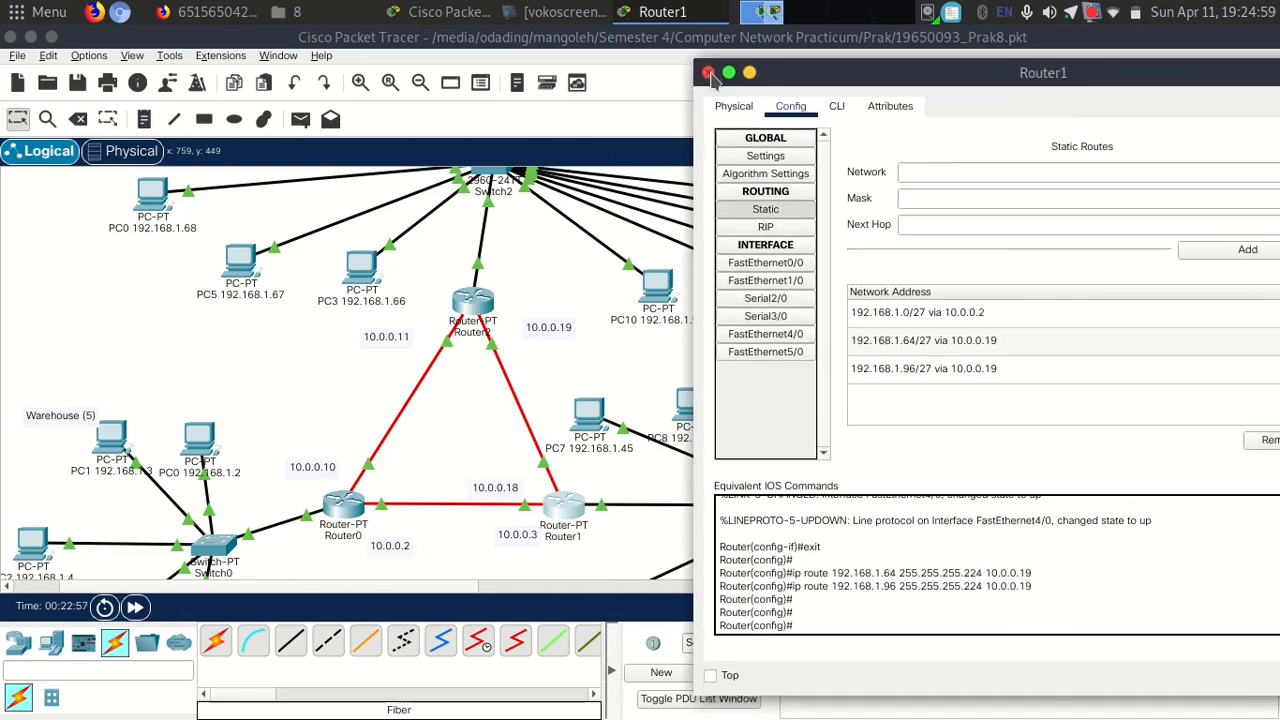
pyautogui.click(708, 73)
# Test connectivity with simple PDUs from office PC3 (192.168.1.66) to warehouse PC0 (192.168.1.2).
pyautogui.click(364, 276)
pyautogui.click(205, 450)
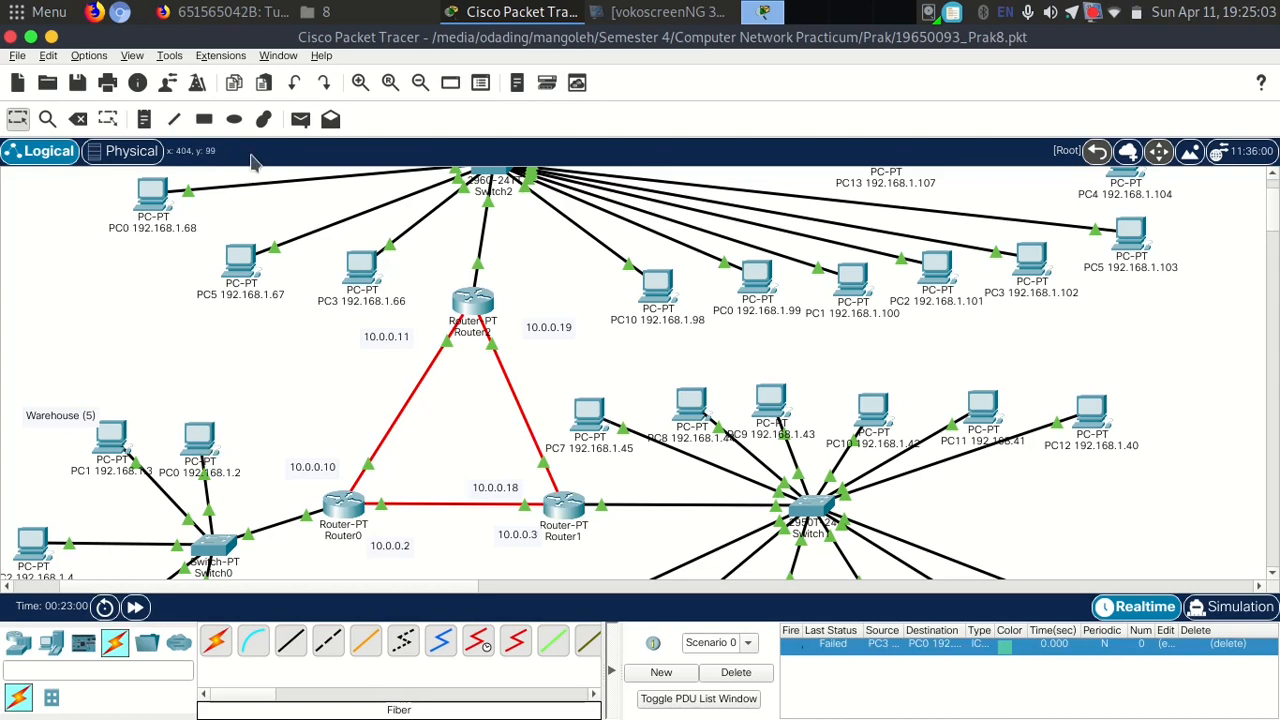
pyautogui.click(300, 119)
pyautogui.click(362, 265)
pyautogui.click(208, 442)
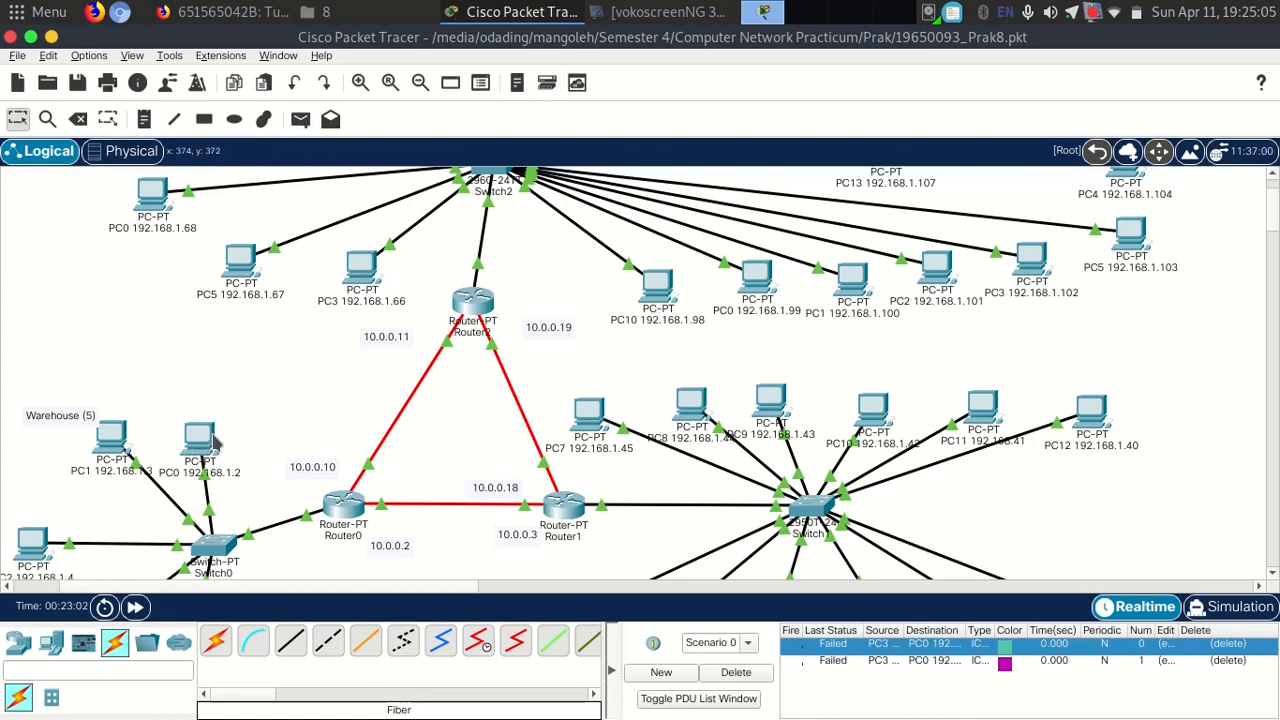
# Add a static route on Router2 to network 192.168.1.0 with mask 255.255.255.224 and next hop 10.0.0.10.
pyautogui.doubleClick(472, 302)
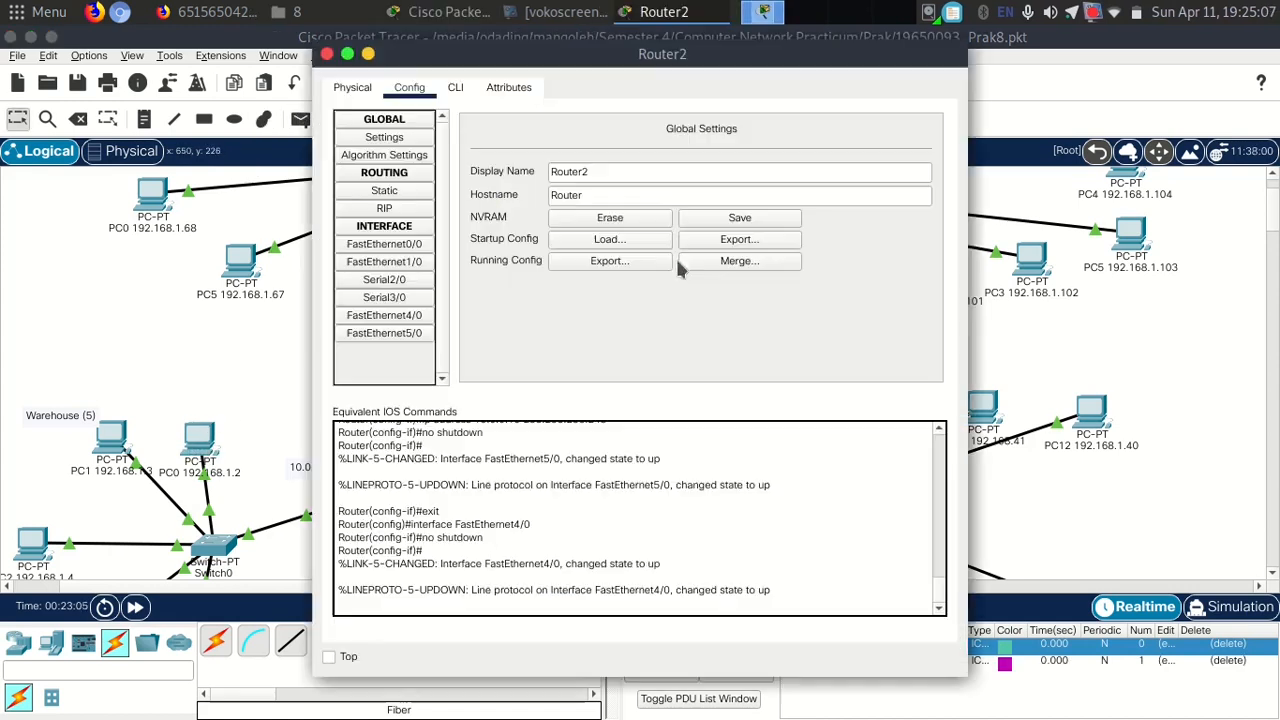
pyautogui.moveTo(600, 54); pyautogui.dragTo(979, 88)
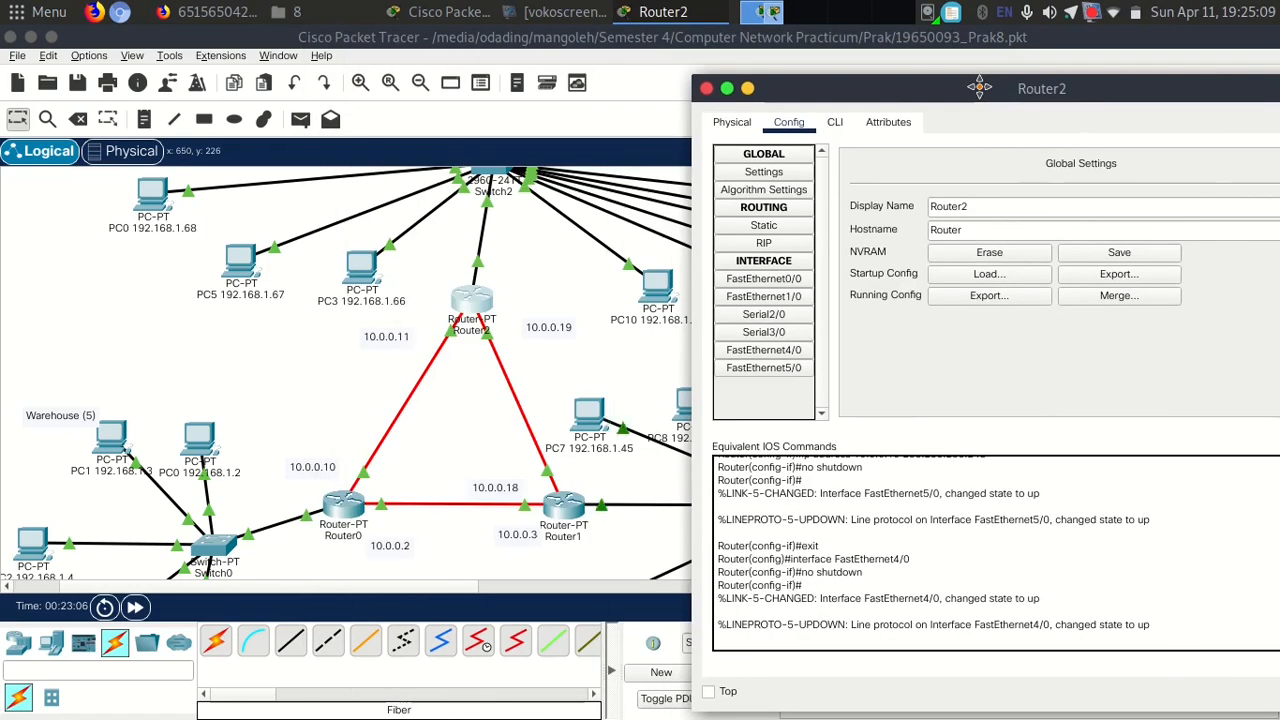
pyautogui.click(763, 225)
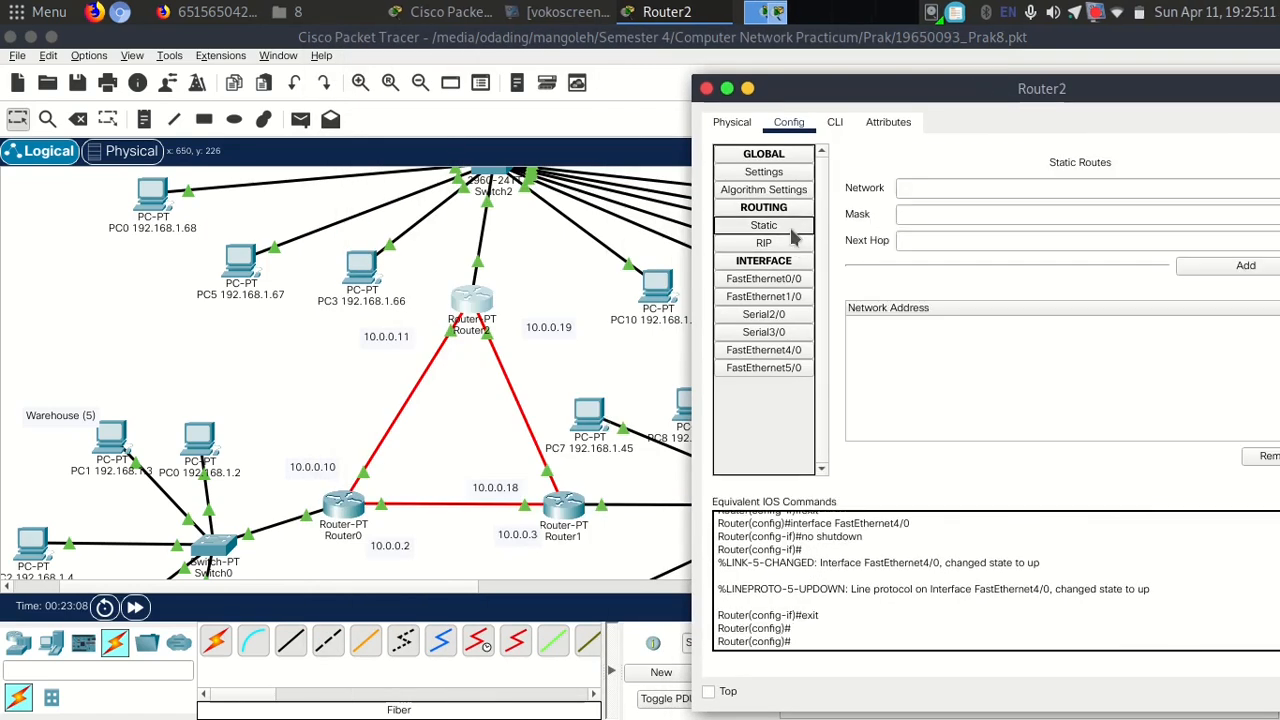
pyautogui.moveTo(1003, 91); pyautogui.dragTo(925, 62)
pyautogui.click(863, 151)
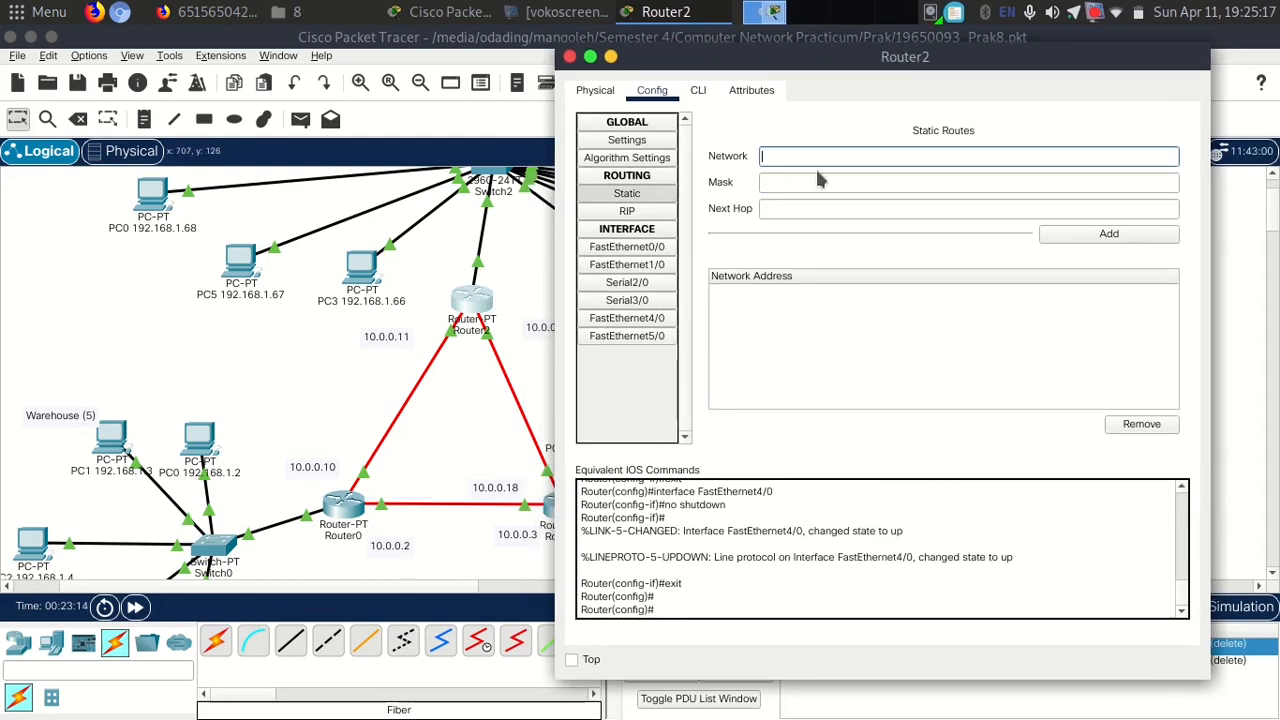
pyautogui.write('192.168.1.0')
pyautogui.click(846, 204)
pyautogui.click(846, 186)
pyautogui.write('255.2')
pyautogui.press('BackSpace')
pyautogui.press('BackSpace')
pyautogui.write('.255.255.224')
pyautogui.press('Tab')
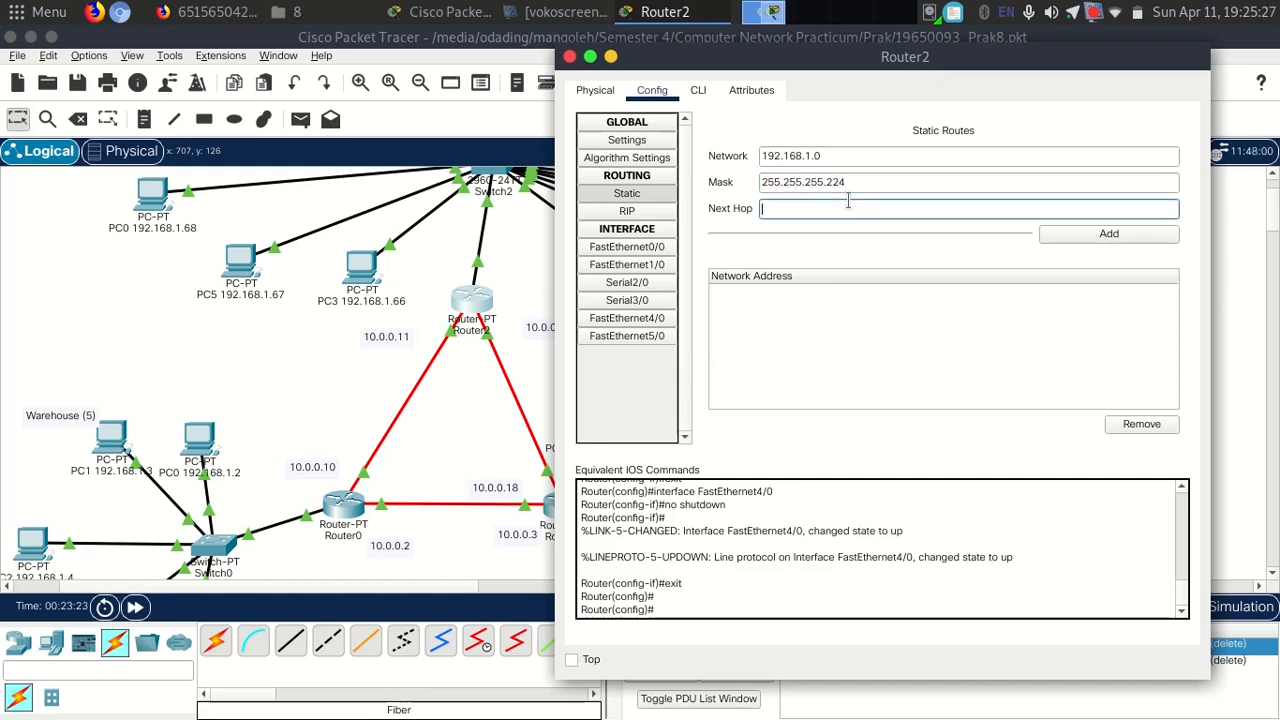
pyautogui.write('10.0.0.10')
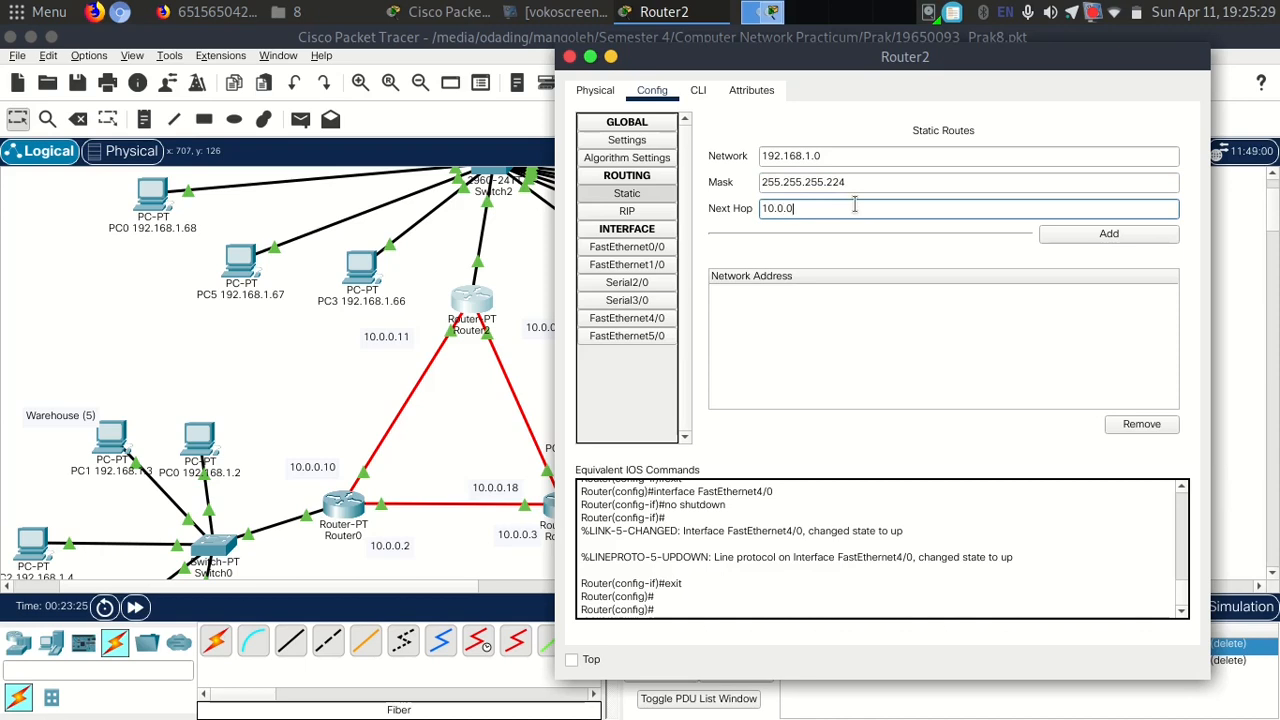
pyautogui.click(1086, 234)
# Move the 10.0.0.18 label beside the Router1–Router2 link and add a Router2 static route to 192.168.1.32, mask 255.255.255.224, next hop 10.0.0.18.
pyautogui.click(884, 158)
pyautogui.moveTo(873, 65); pyautogui.dragTo(505, 64)
pyautogui.press('BackSpace')
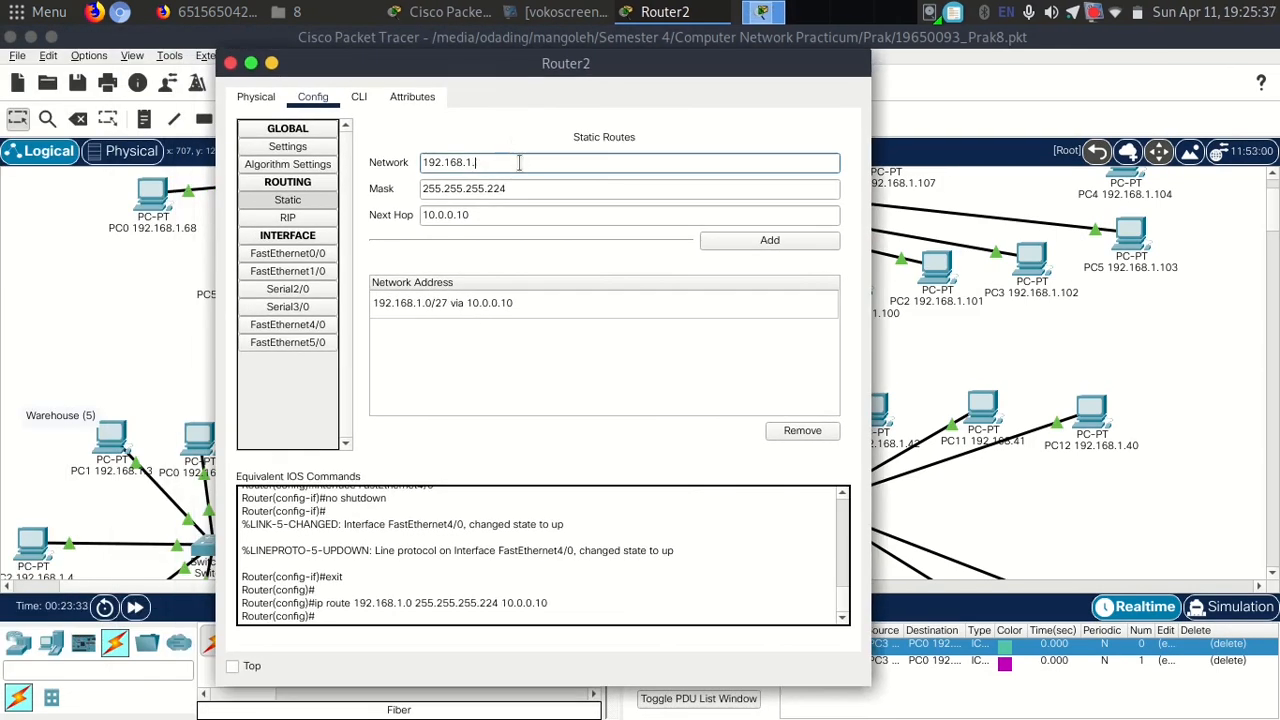
pyautogui.click(533, 189)
pyautogui.click(535, 214)
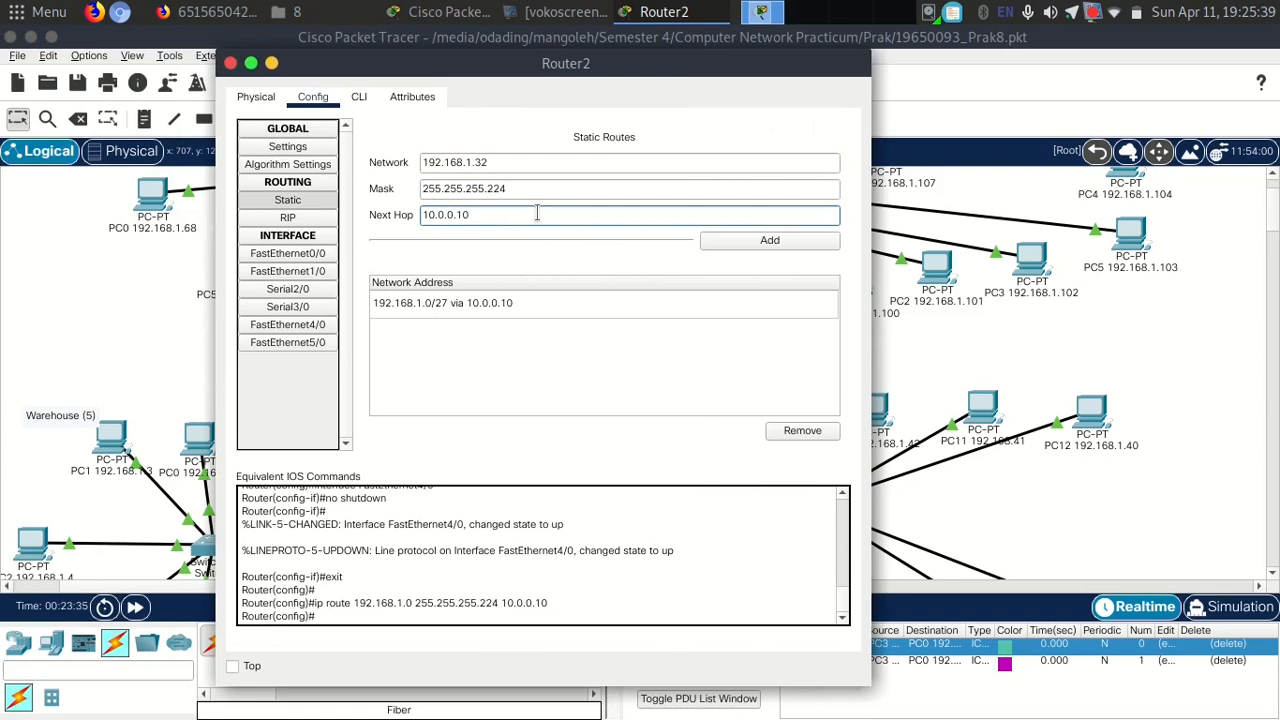
pyautogui.moveTo(617, 57); pyautogui.dragTo(1157, 58)
pyautogui.click(497, 487)
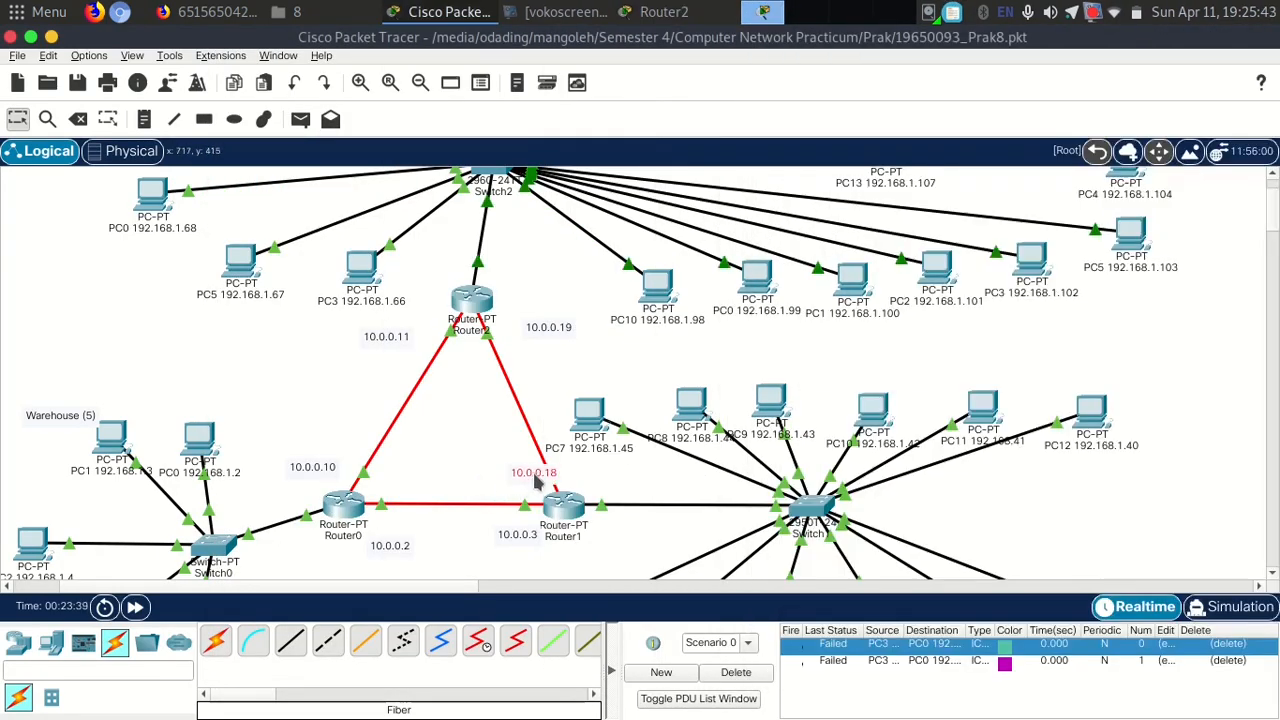
pyautogui.click(664, 11)
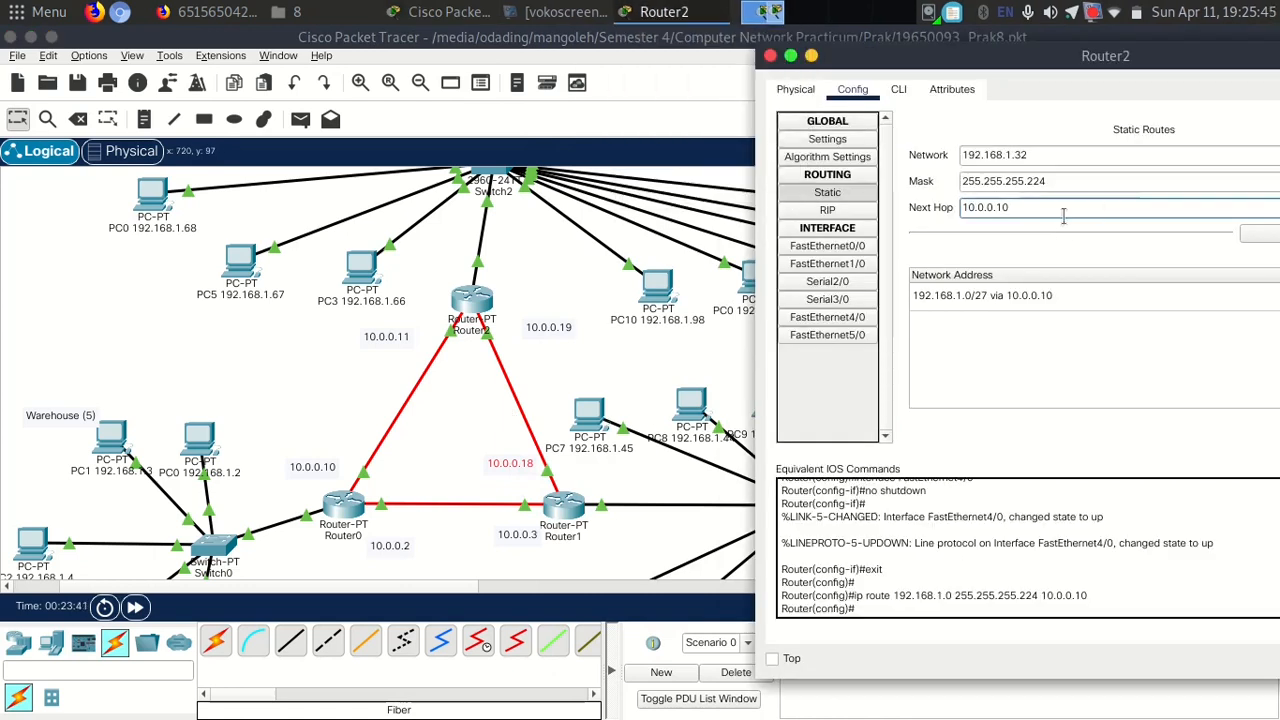
pyautogui.write('8')
pyautogui.click(1258, 232)
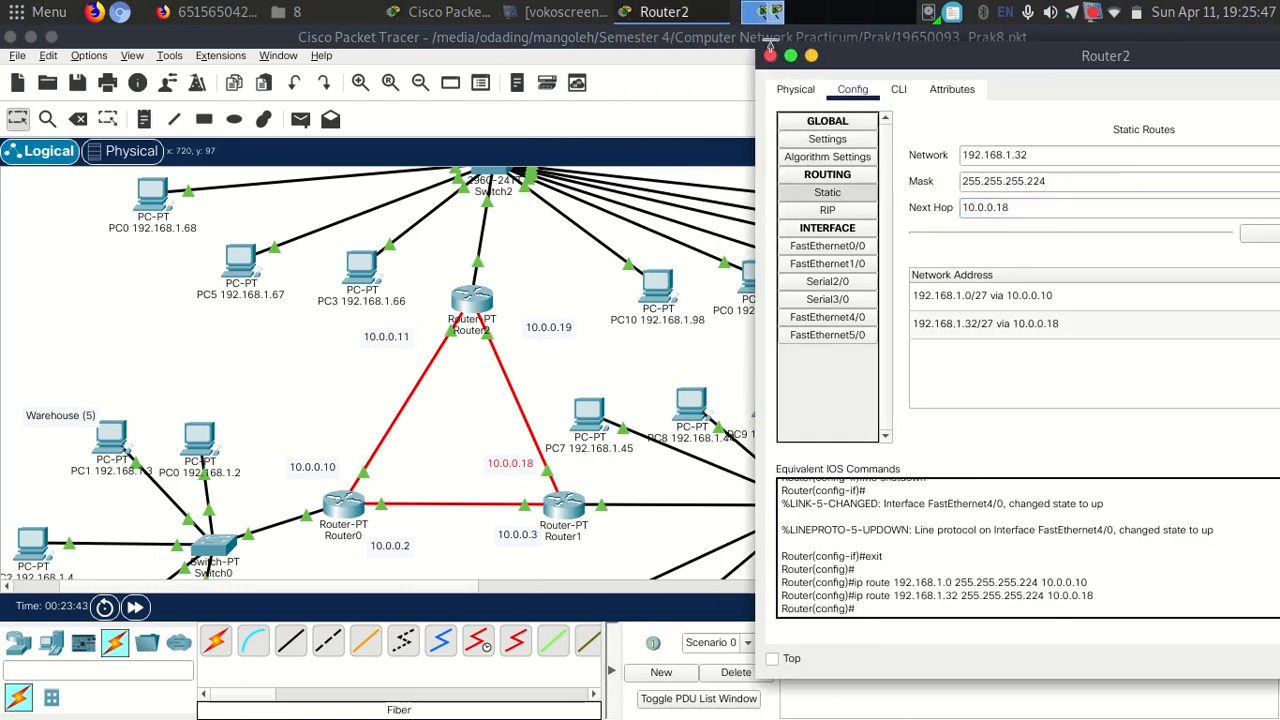
pyautogui.click(508, 283)
# Clear the old test results and send a simple PDU from office PC10 (192.168.1.98) to PC7 (192.168.1.45).
pyautogui.click(300, 119)
pyautogui.click(658, 284)
pyautogui.click(590, 415)
pyautogui.click(735, 672)
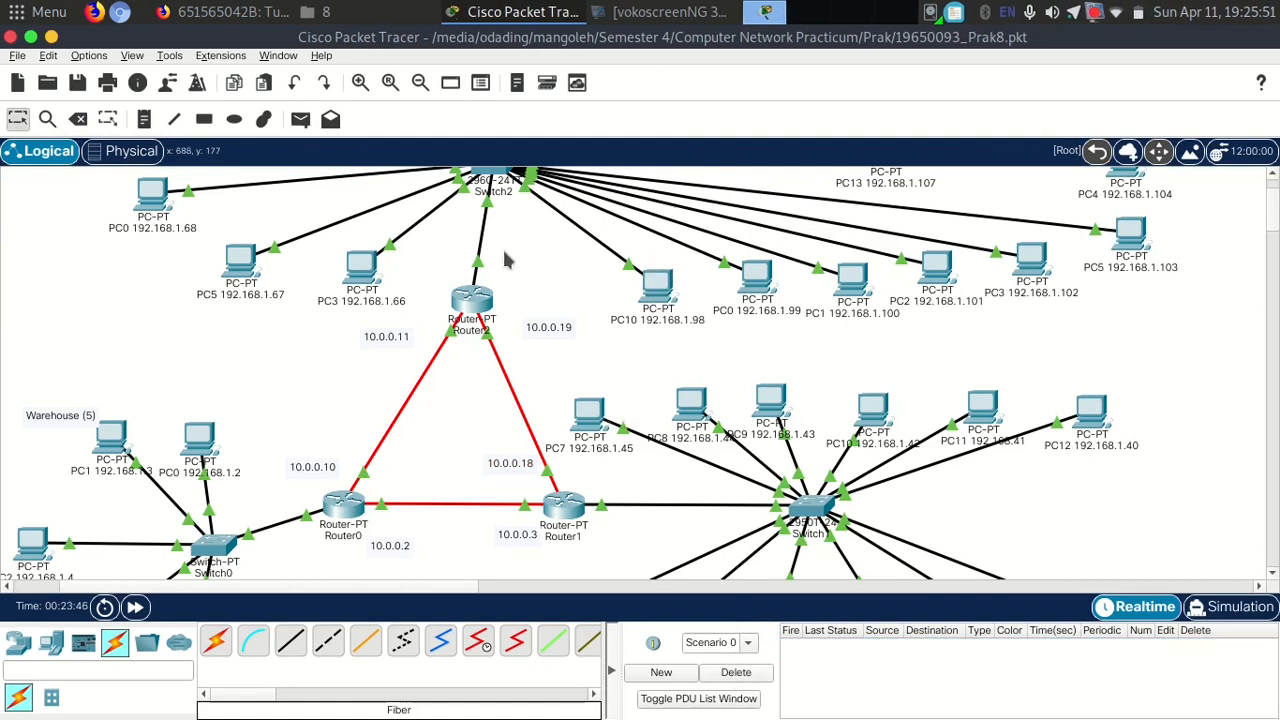
pyautogui.click(300, 119)
pyautogui.click(658, 284)
pyautogui.click(590, 415)
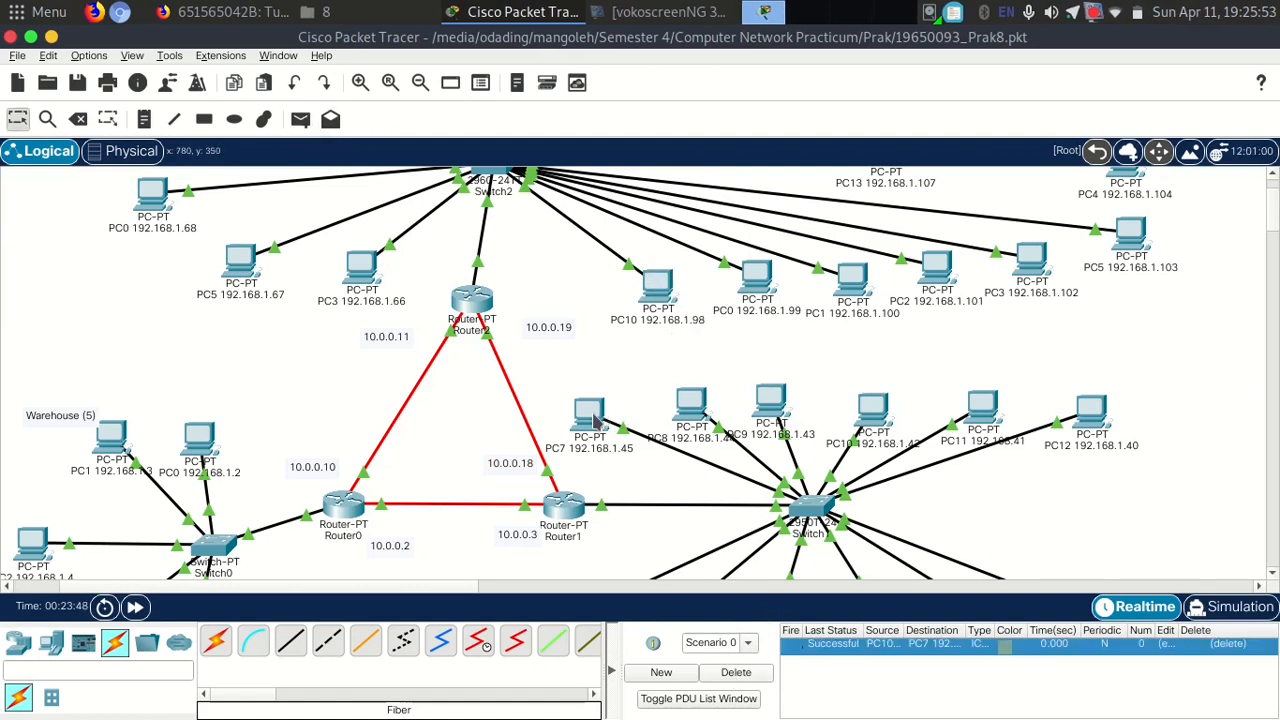
pyautogui.click(361, 266)
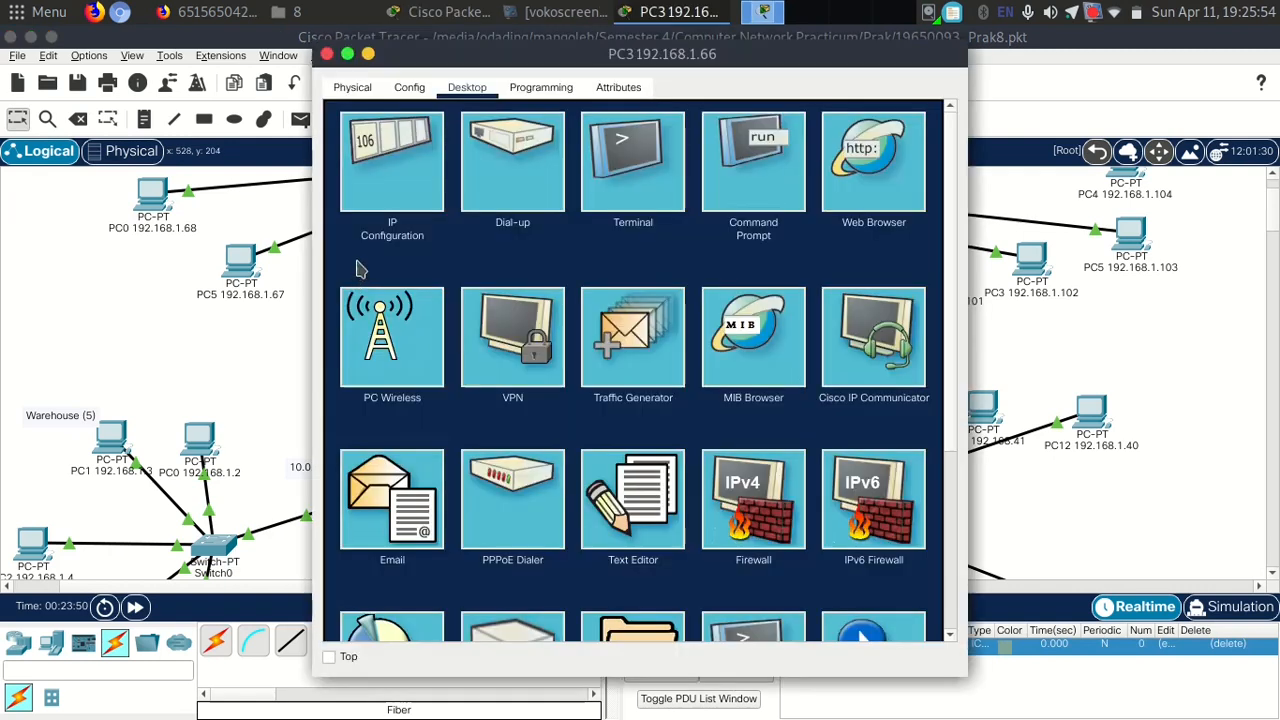
# Send simple PDUs from office PC3 (192.168.1.66) to Router0 and to warehouse PC0 (192.168.1.2).
pyautogui.click(327, 53)
pyautogui.click(300, 119)
pyautogui.click(361, 268)
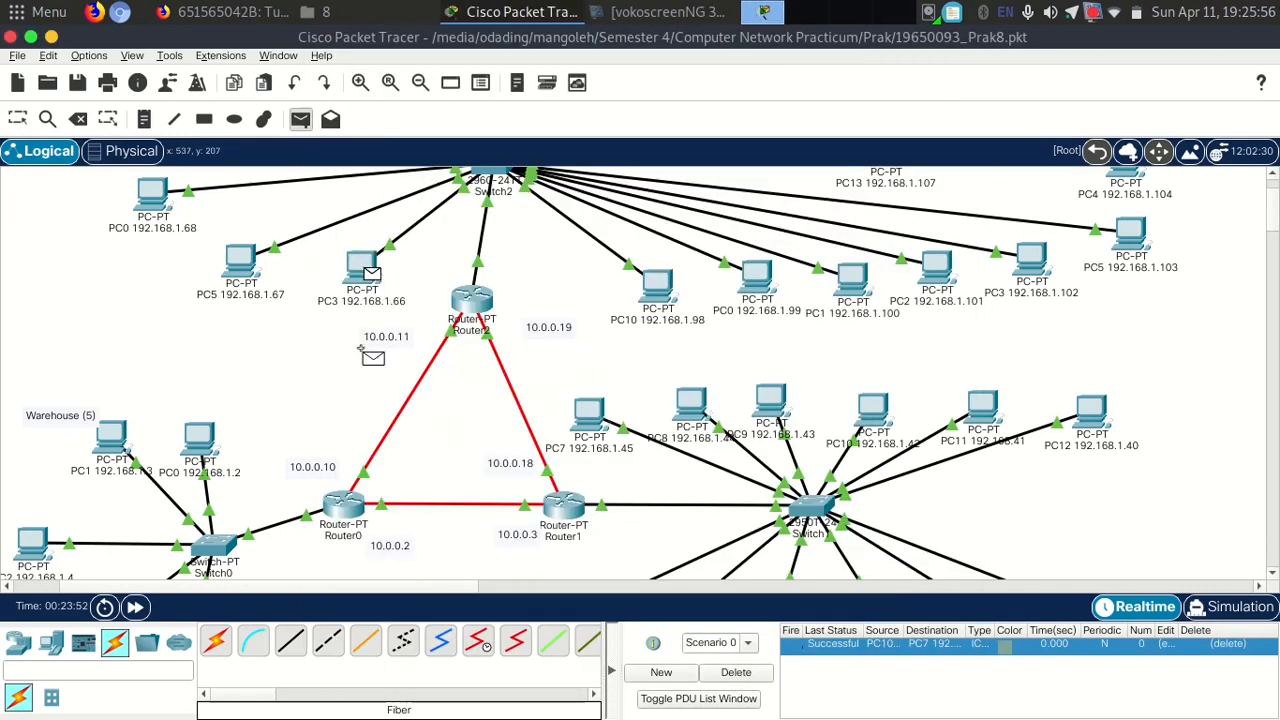
pyautogui.click(345, 508)
pyautogui.click(300, 119)
pyautogui.click(358, 262)
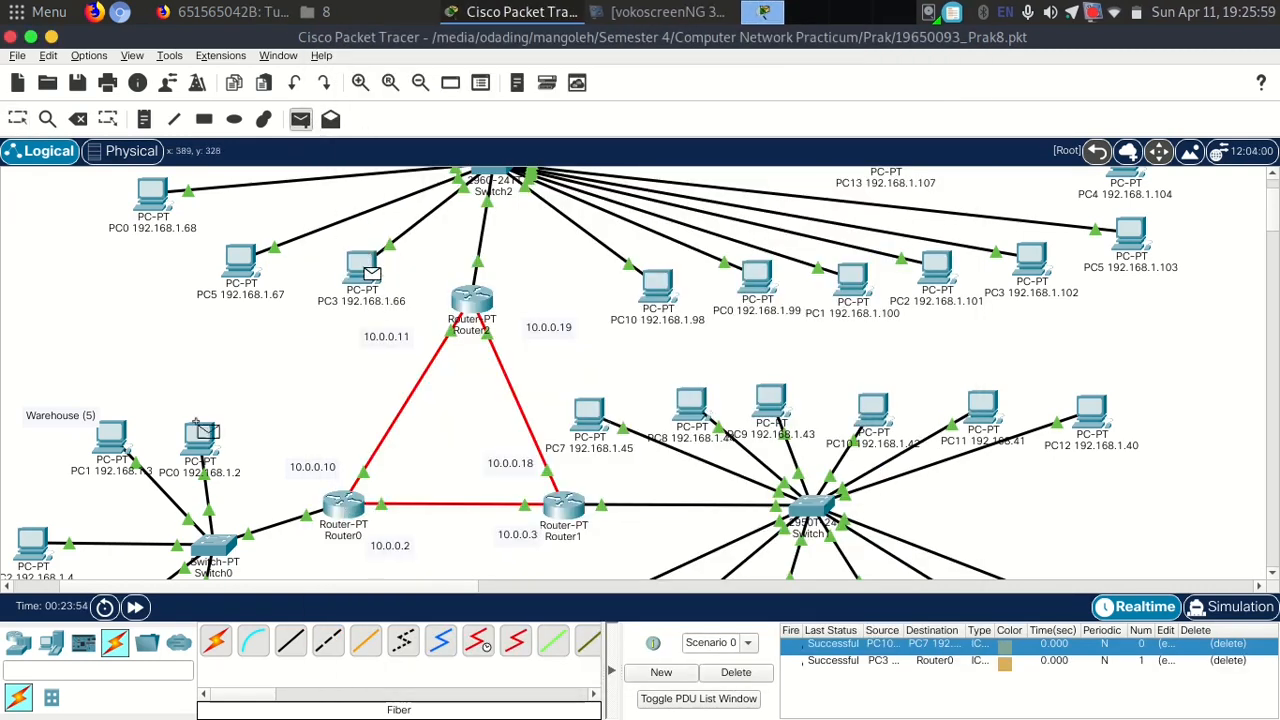
pyautogui.click(199, 437)
# Test connectivity between the two office subnets with simple PDUs from PC3 (192.168.1.66) to PC10 (192.168.1.98).
pyautogui.click(300, 119)
pyautogui.click(361, 268)
pyautogui.click(655, 286)
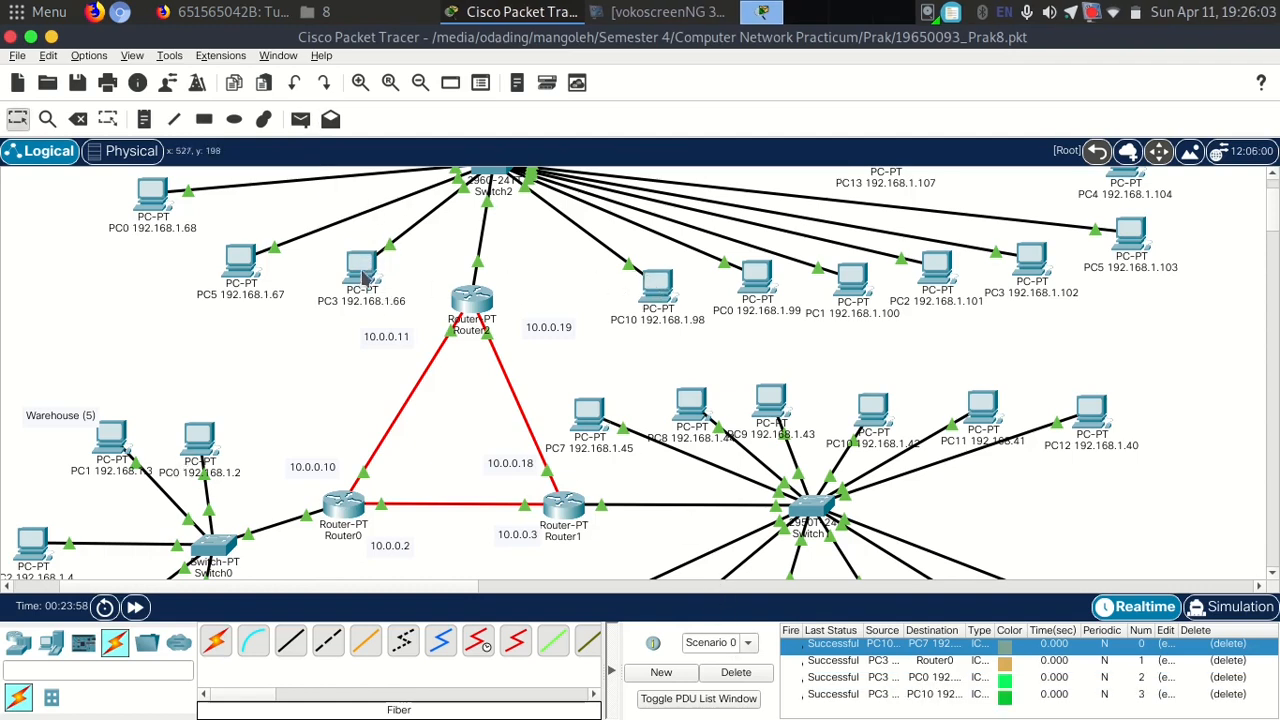
pyautogui.scroll(3, 500, 325)
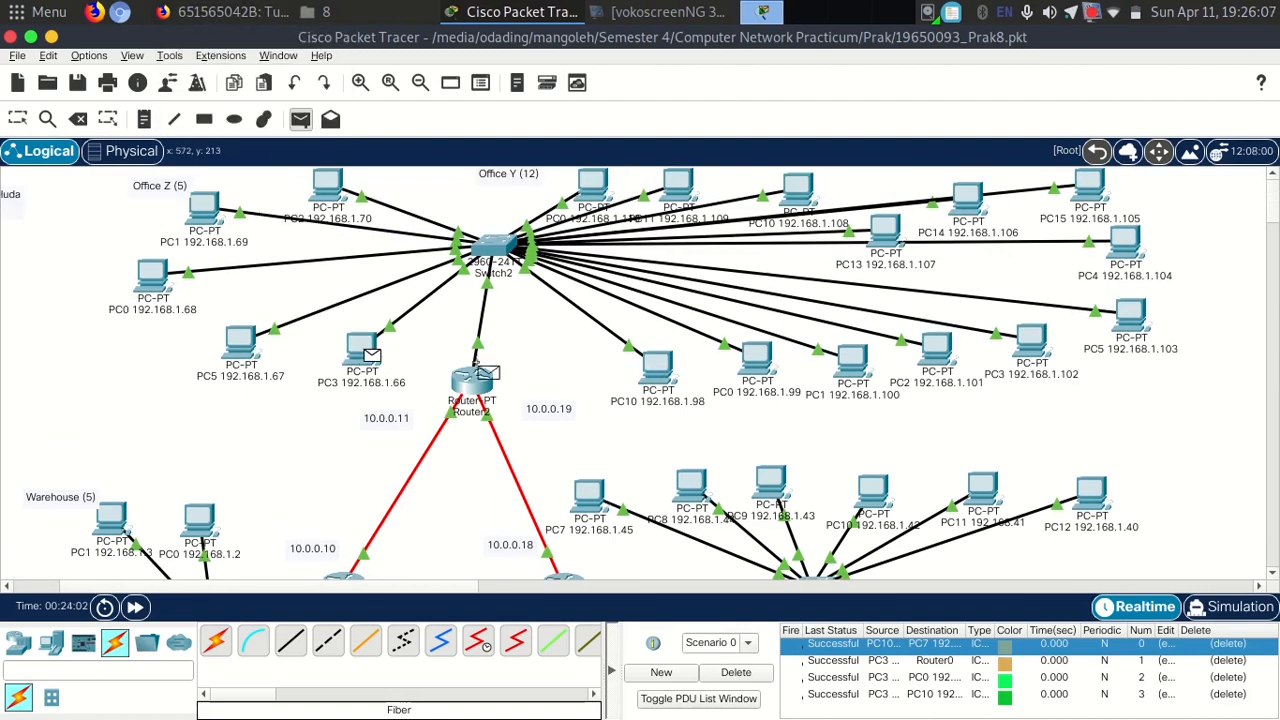
pyautogui.click(657, 368)
# Switch to Firefox and review the Office site's VLAN and subnet requirements in the Tugas Praktikum 8 - UTS assignment.
pyautogui.click(243, 13)
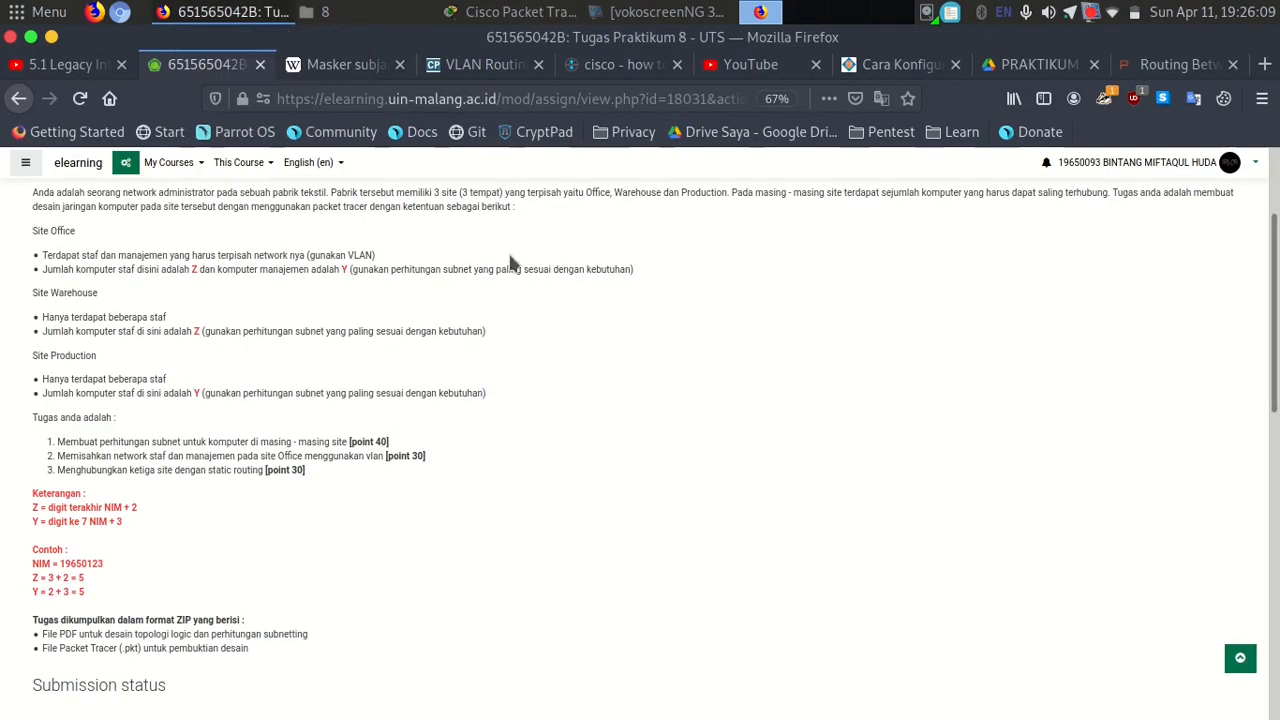
pyautogui.moveTo(90, 207); pyautogui.dragTo(516, 207)
pyautogui.click(214, 257)
pyautogui.moveTo(126, 255); pyautogui.dragTo(348, 252)
pyautogui.click(362, 255)
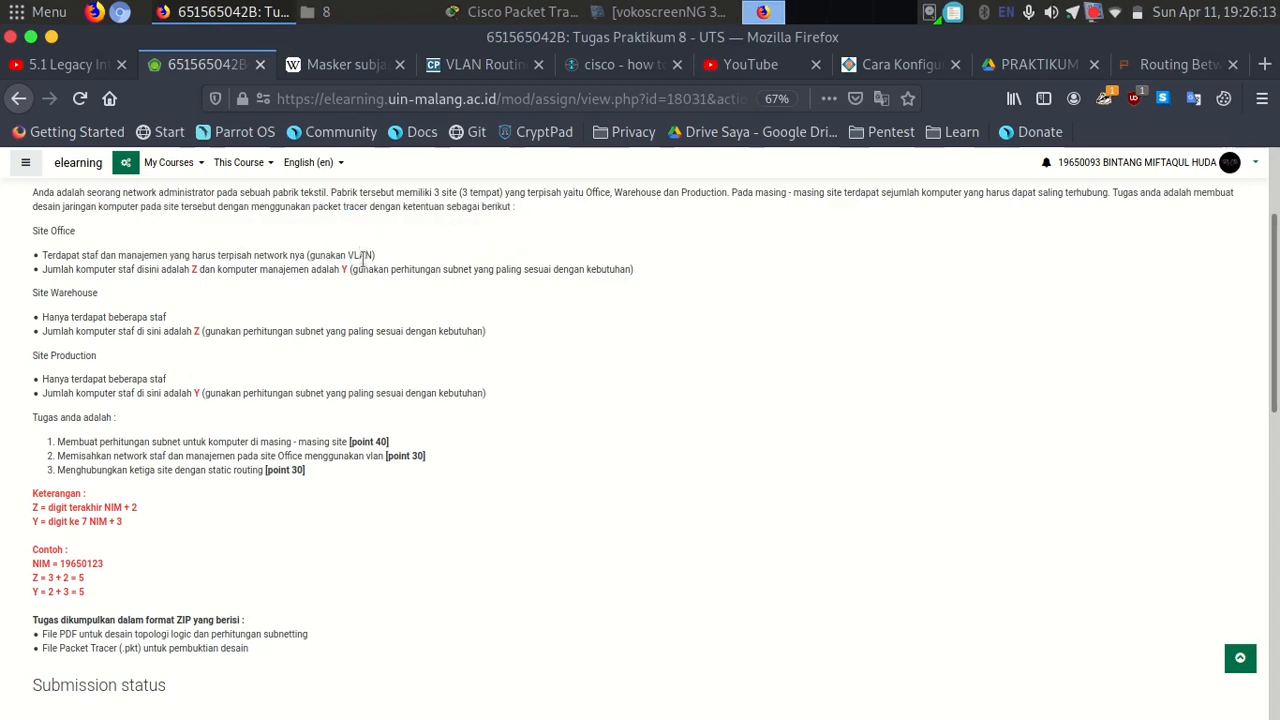
pyautogui.moveTo(128, 270); pyautogui.dragTo(458, 270)
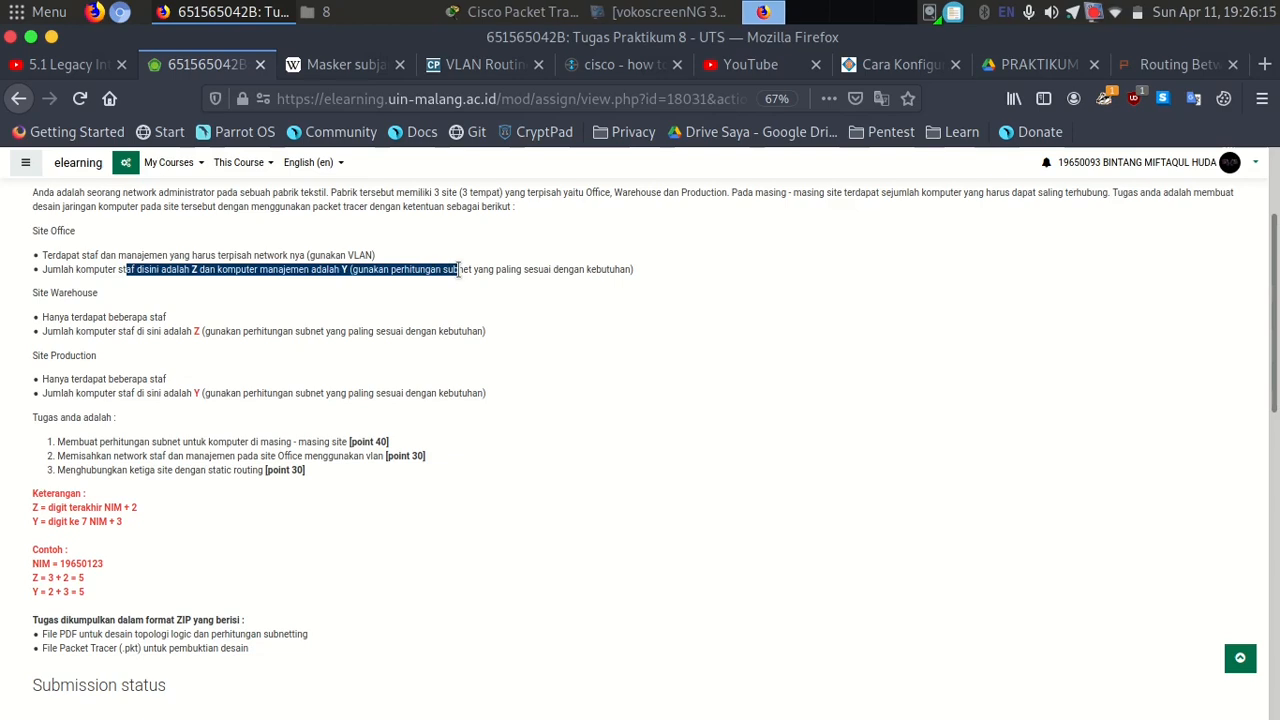
pyautogui.click(458, 270)
pyautogui.doubleClick(458, 270)
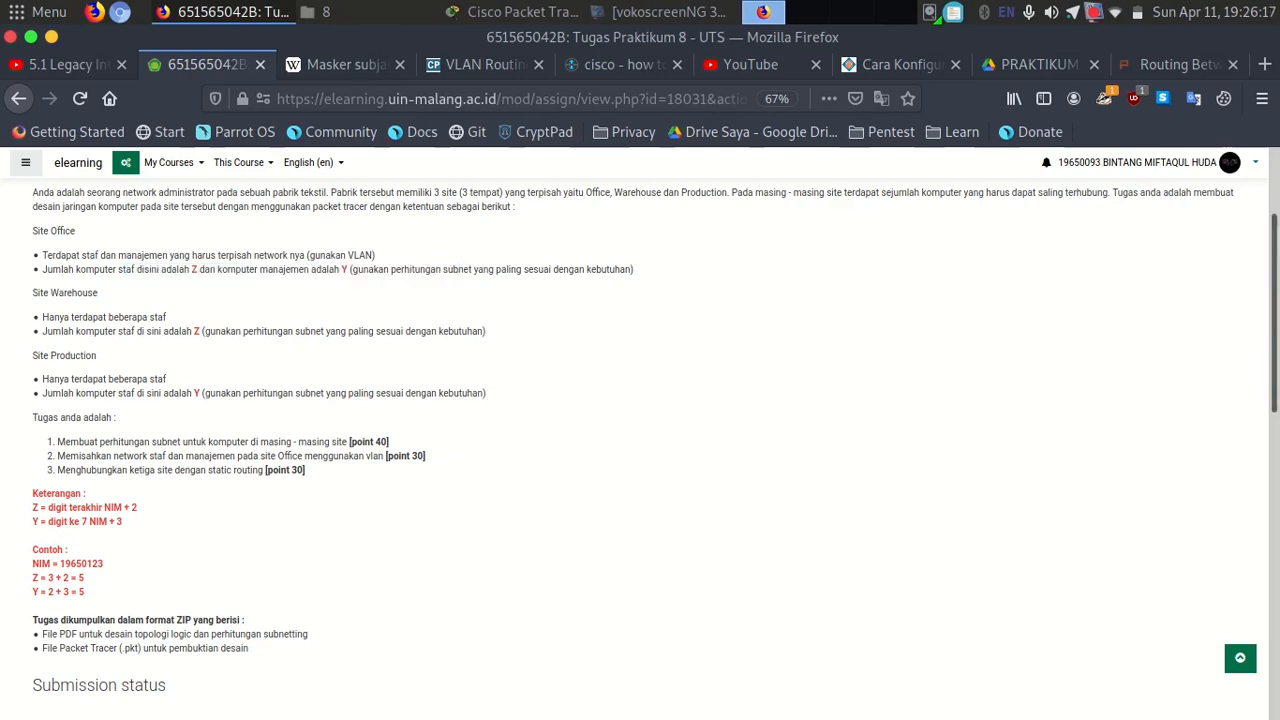
# Open the Tugas Praktikum 4 assignment and look through its description.
pyautogui.scroll(-15, 1246, 514)
pyautogui.click(822, 585)
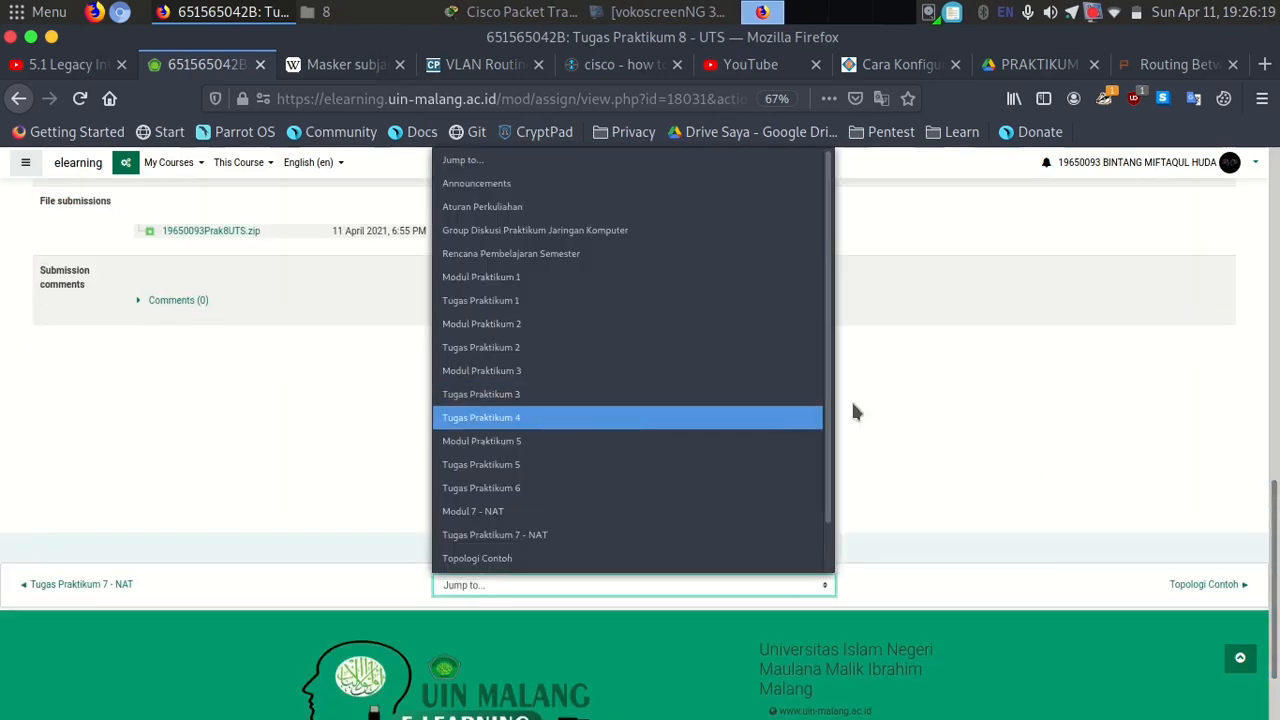
pyautogui.click(609, 417)
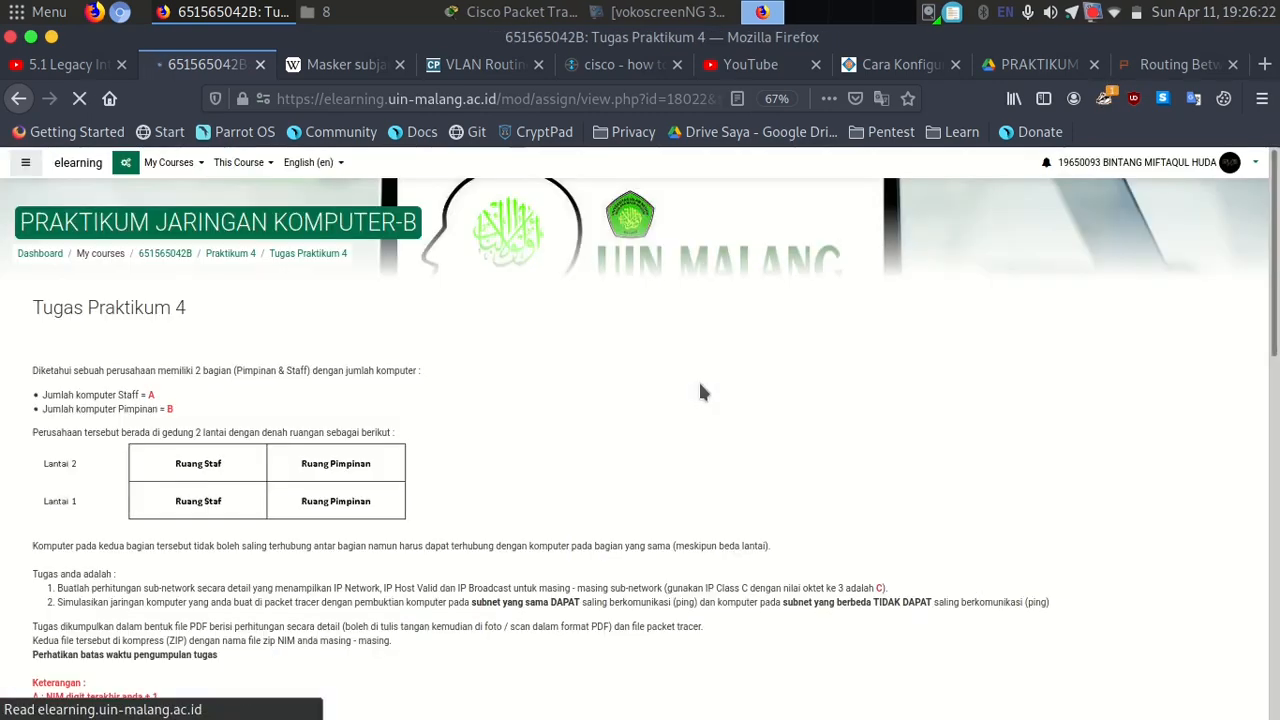
pyautogui.moveTo(1276, 280); pyautogui.dragTo(1278, 342)
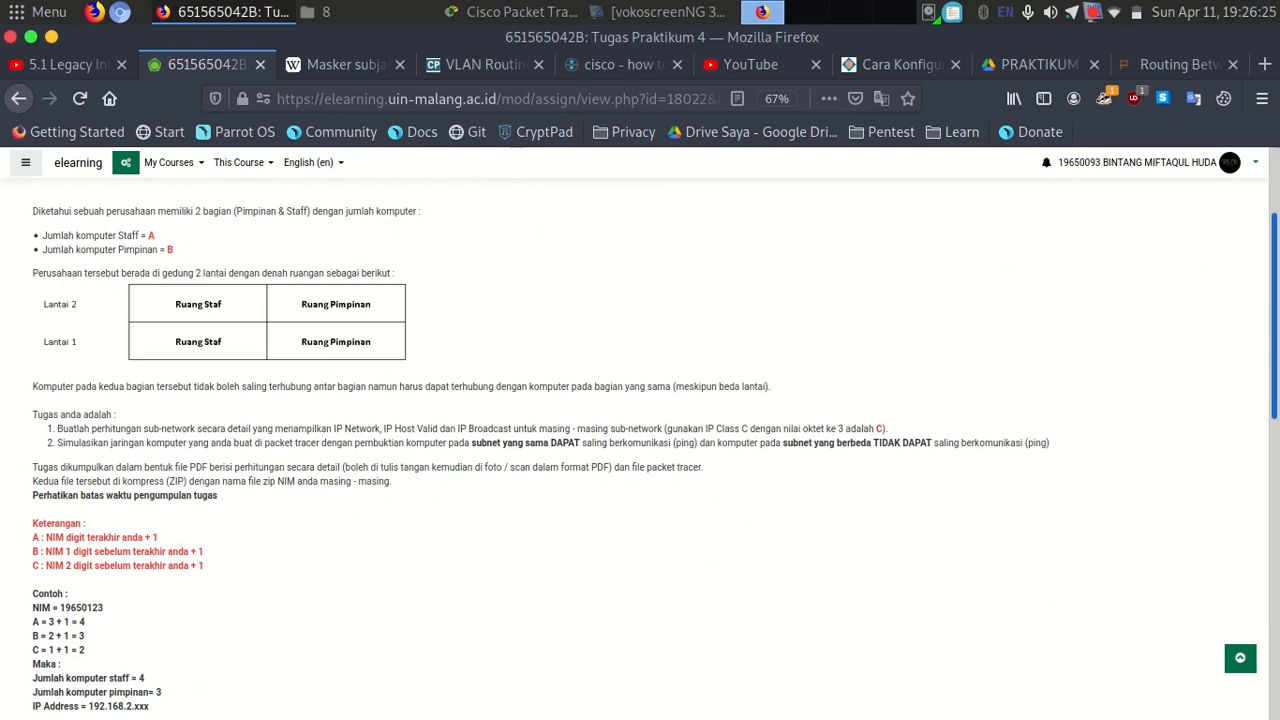
pyautogui.moveTo(1278, 342); pyautogui.dragTo(1278, 279)
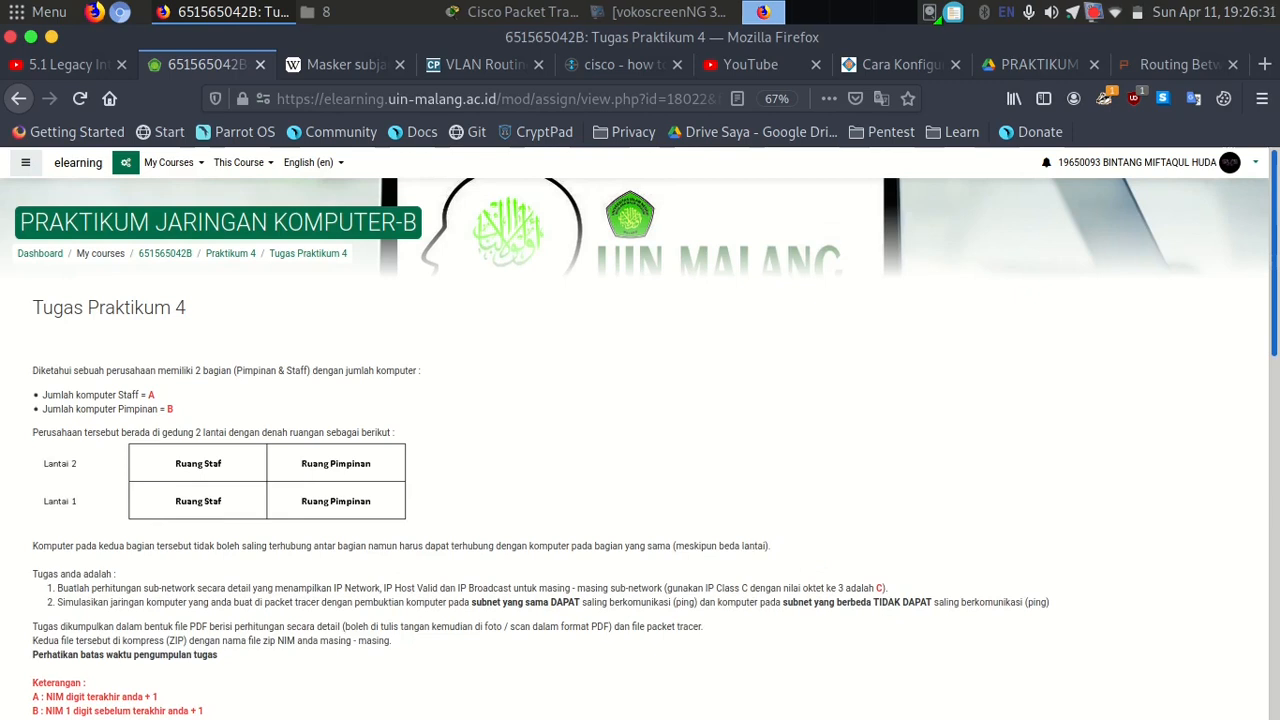
# Read the Tugas Praktikum 4 tasks on subnet calculation and on ping between same and different subnets.
pyautogui.scroll(-2, 687, 505)
pyautogui.moveTo(642, 493); pyautogui.dragTo(713, 484)
pyautogui.doubleClick(528, 484)
pyautogui.click(277, 507)
pyautogui.moveTo(372, 498); pyautogui.dragTo(447, 497)
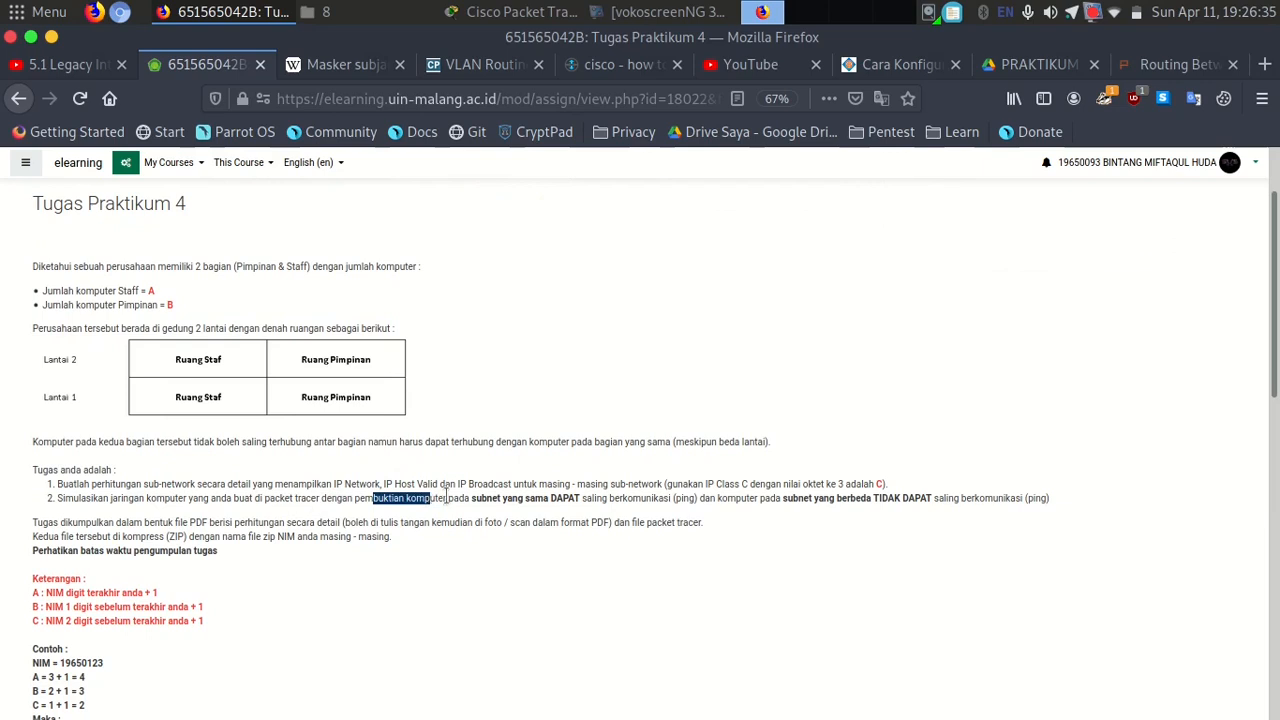
pyautogui.moveTo(524, 498); pyautogui.dragTo(581, 497)
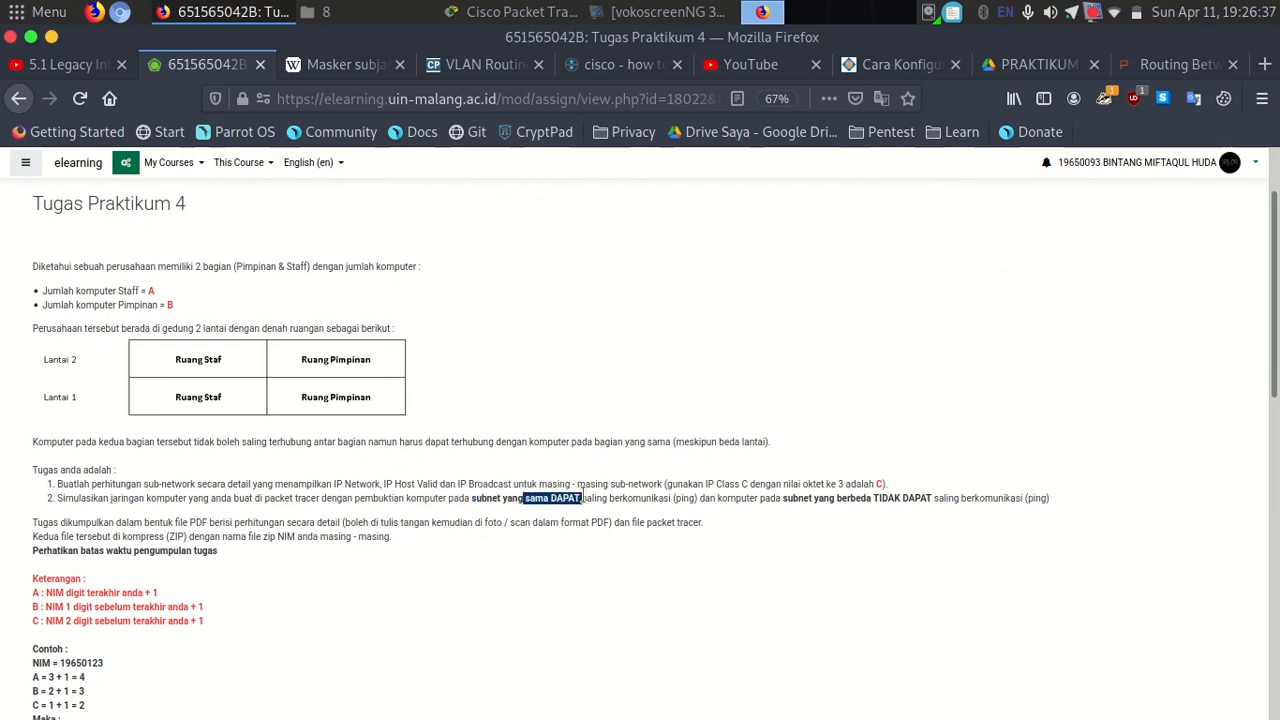
pyautogui.moveTo(497, 498); pyautogui.dragTo(565, 504)
pyautogui.doubleClick(598, 499)
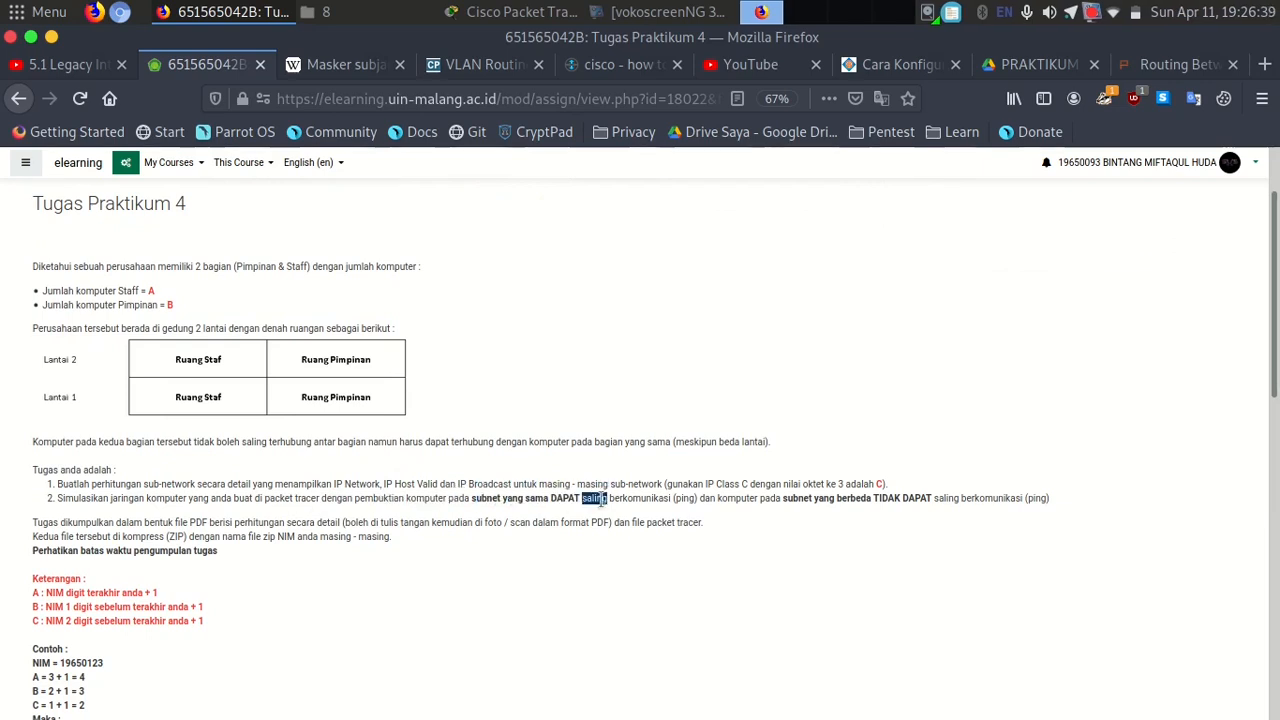
pyautogui.moveTo(719, 498); pyautogui.dragTo(768, 503)
pyautogui.moveTo(624, 498); pyautogui.dragTo(882, 500)
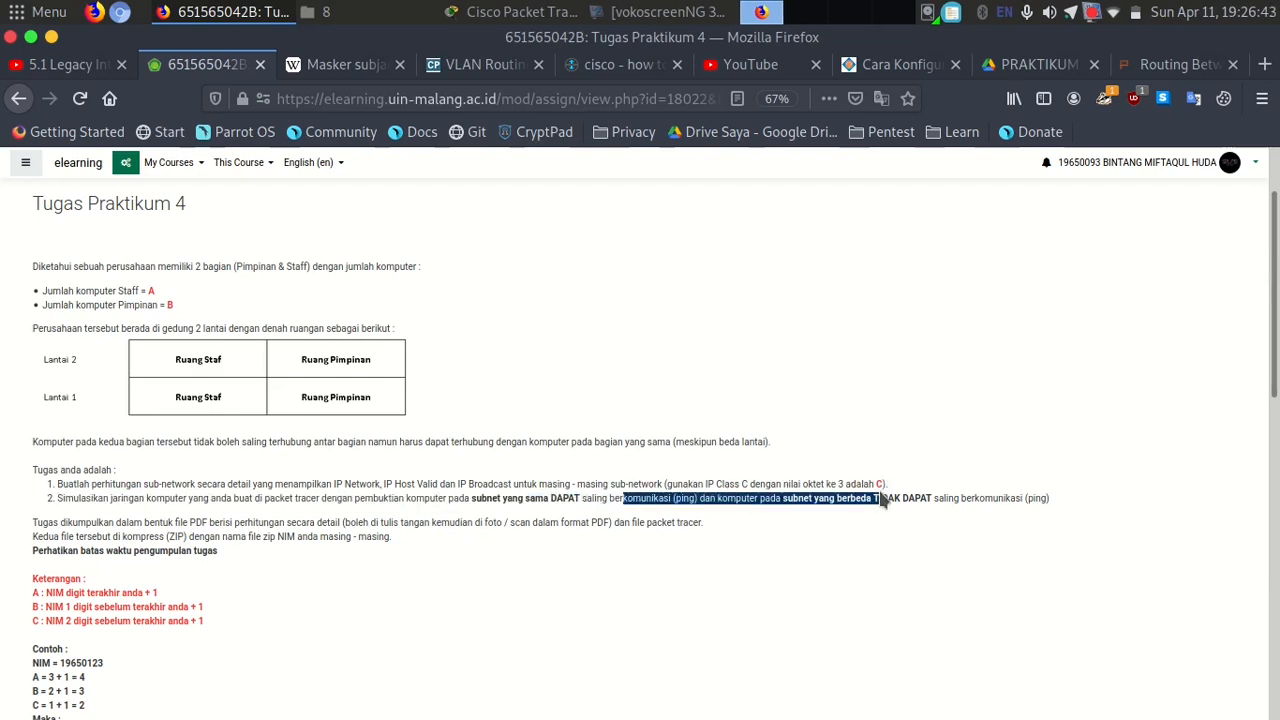
pyautogui.click(798, 505)
pyautogui.click(930, 498)
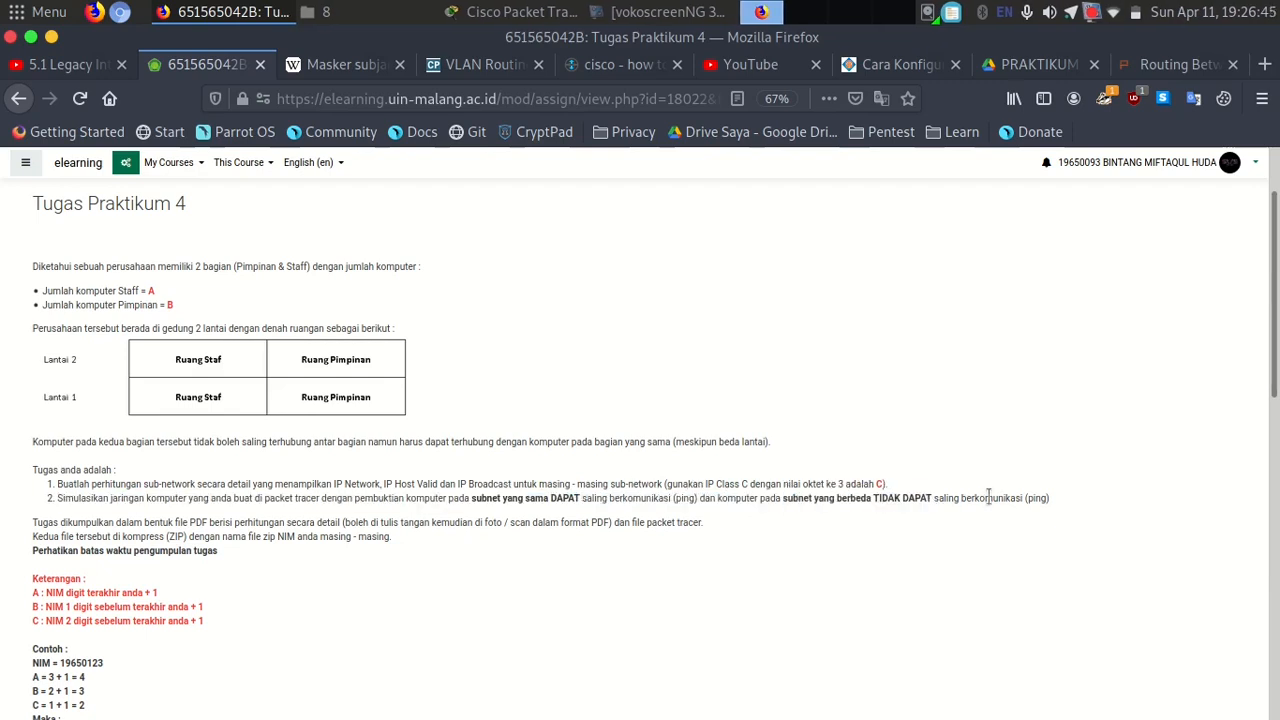
# Open the Tugas Praktikum 6 assignment and review its topology and static routing requirements.
pyautogui.scroll(-10, 930, 498)
pyautogui.click(588, 485)
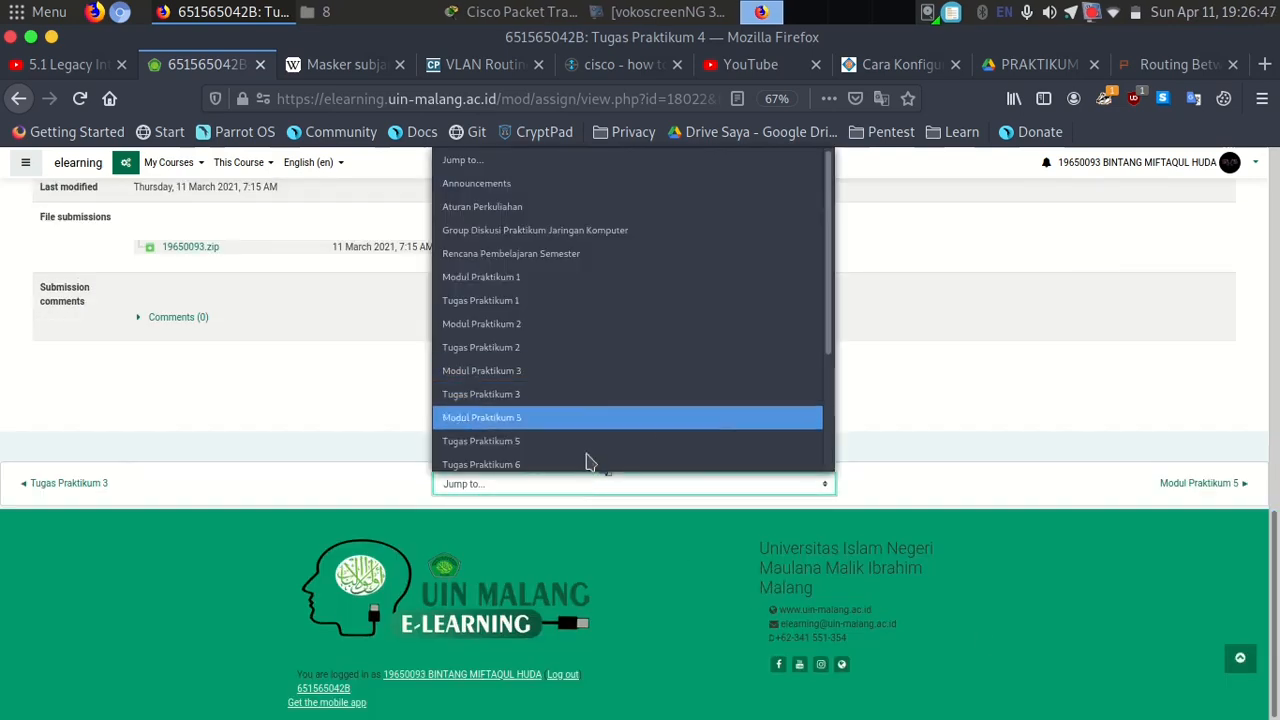
pyautogui.click(578, 460)
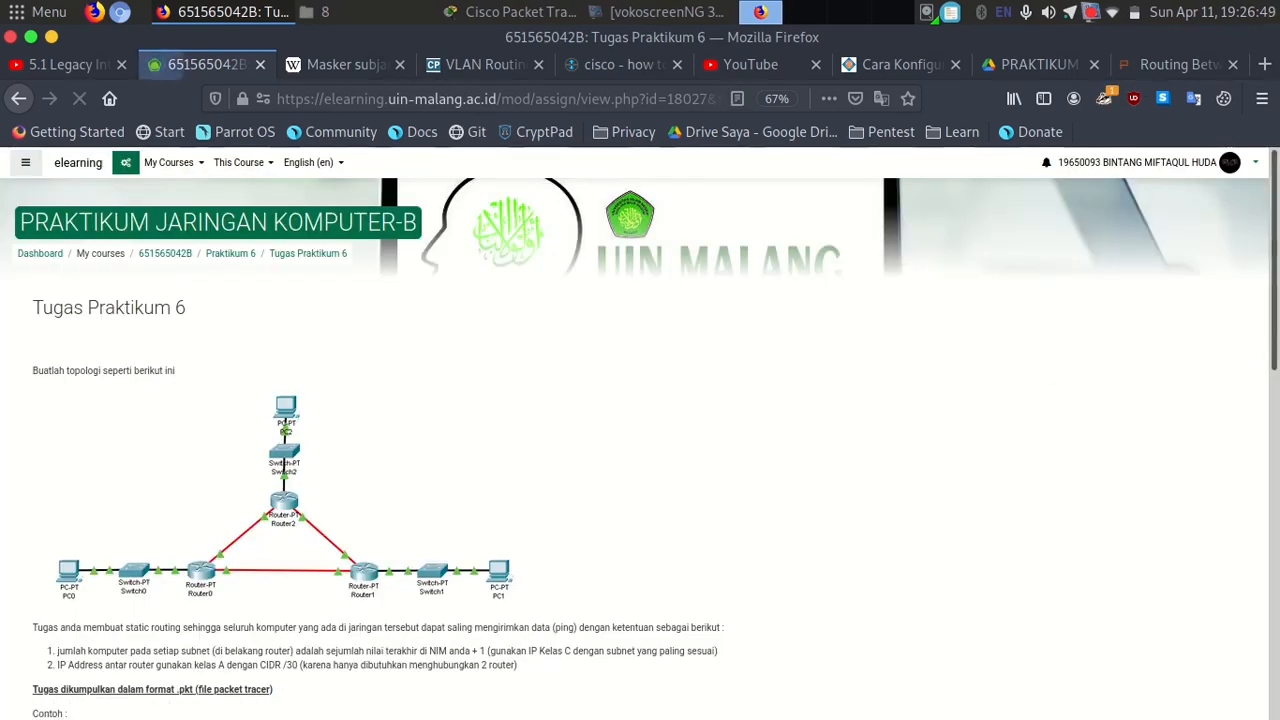
pyautogui.scroll(-3, 846, 440)
pyautogui.tripleClick(536, 400)
pyautogui.scroll(-6, 1157, 566)
# Open the Tugas Praktikum 7 - NAT assignment and look through its page.
pyautogui.click(640, 563)
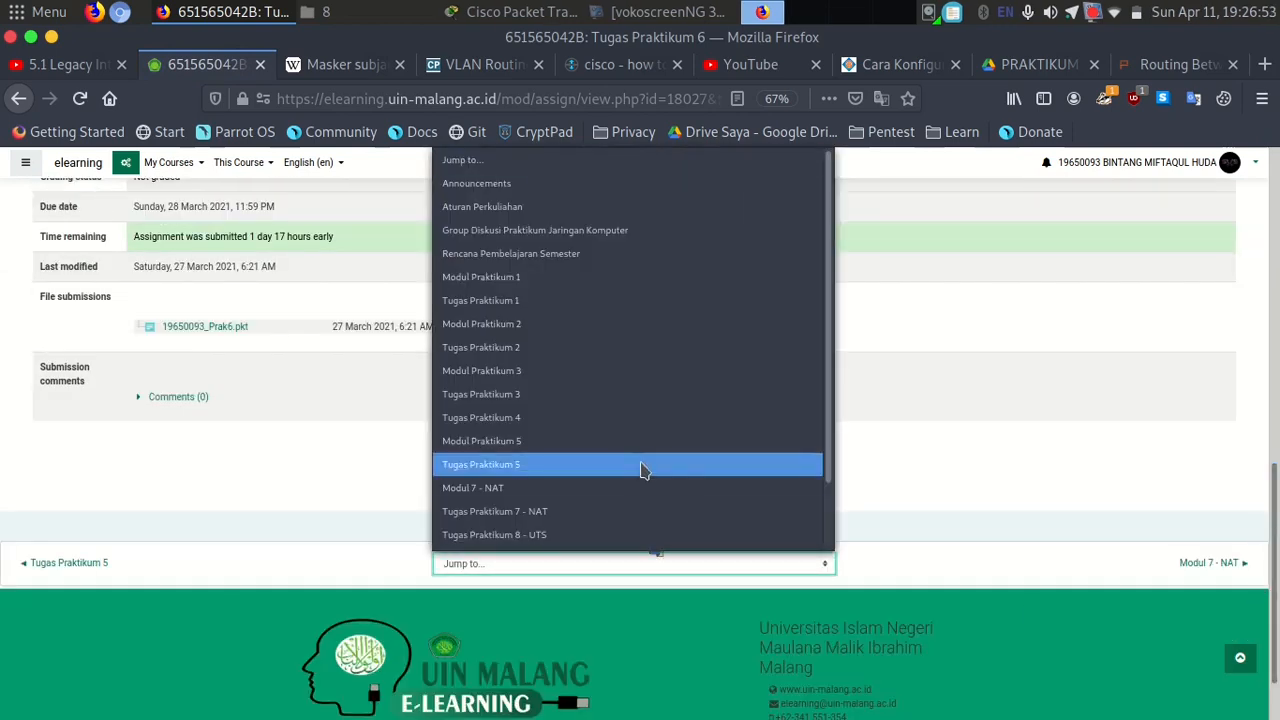
pyautogui.click(654, 511)
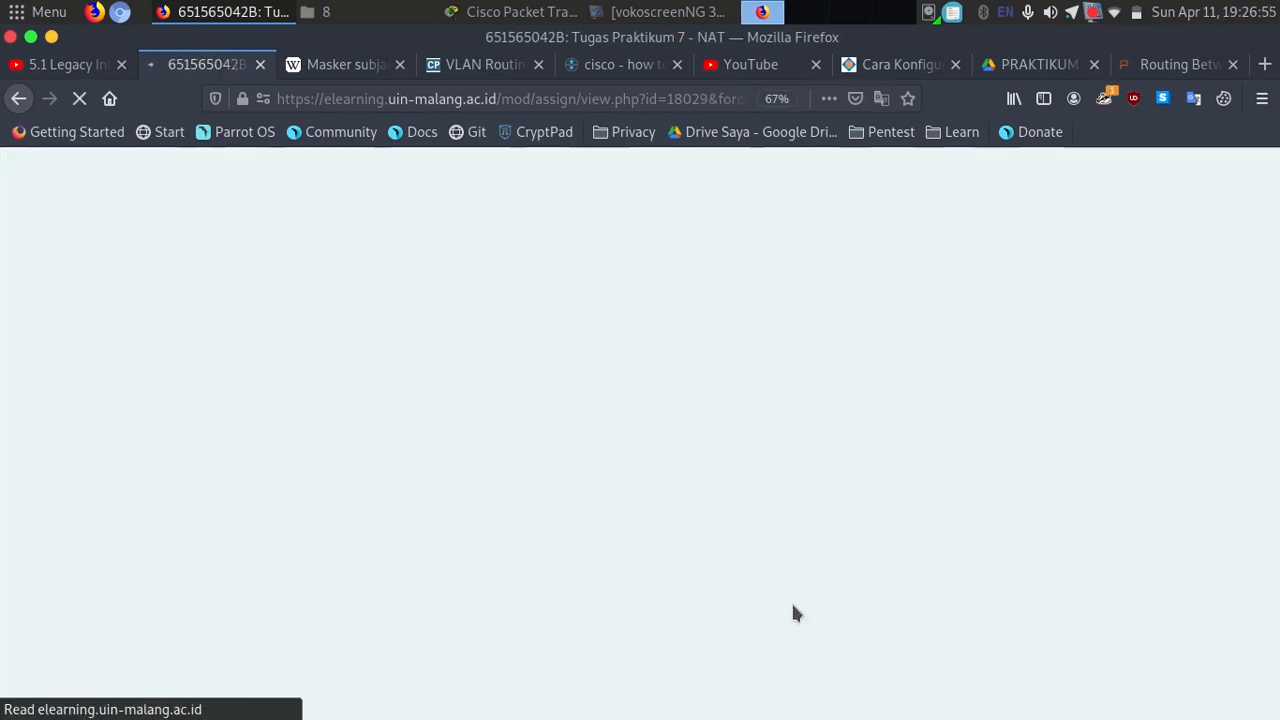
pyautogui.scroll(-10, 689, 549)
# Open the Tugas Praktikum 3 assignment and read question 5 about simple PDUs and the wireless router.
pyautogui.click(654, 503)
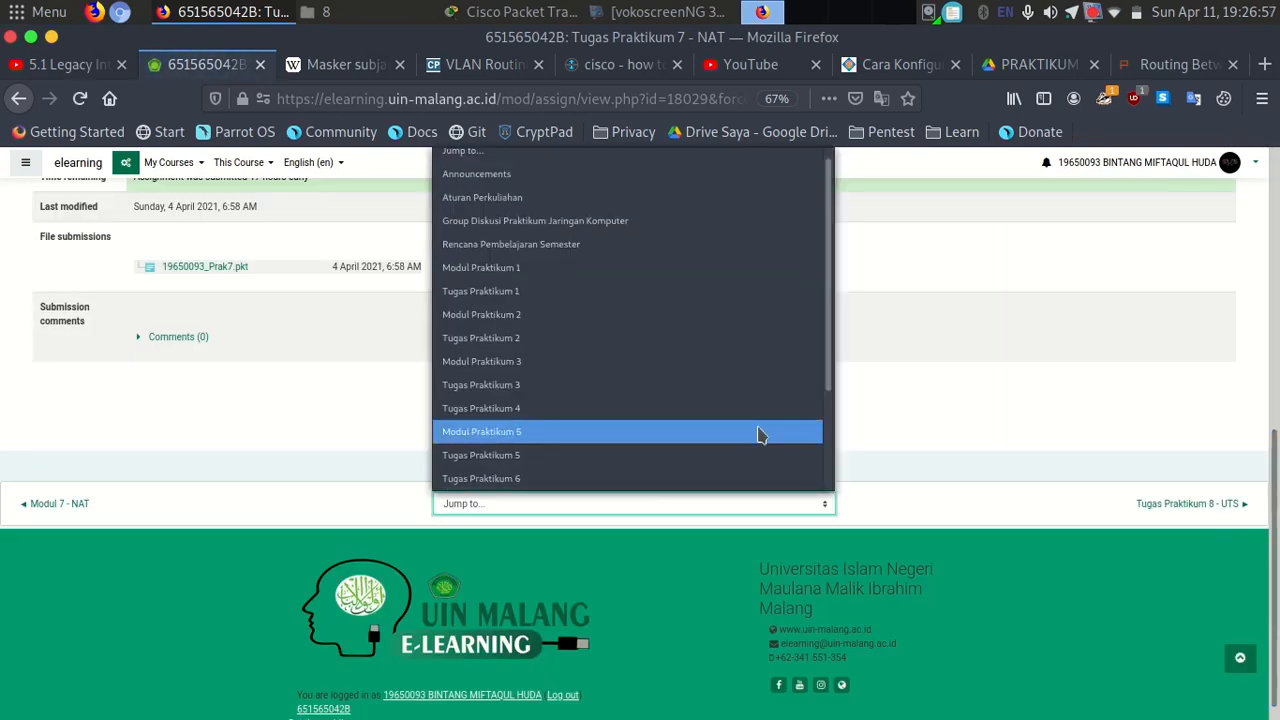
pyautogui.scroll(-5, 826, 370)
pyautogui.scroll(4, 840, 420)
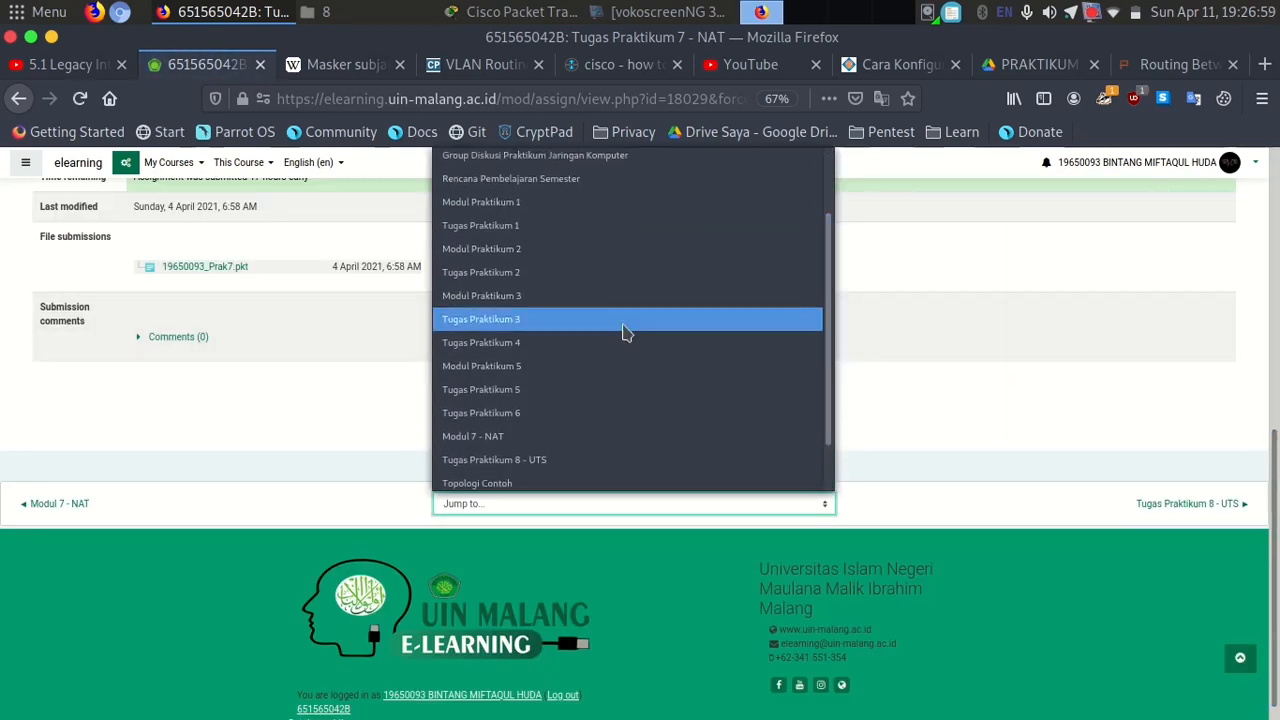
pyautogui.click(628, 329)
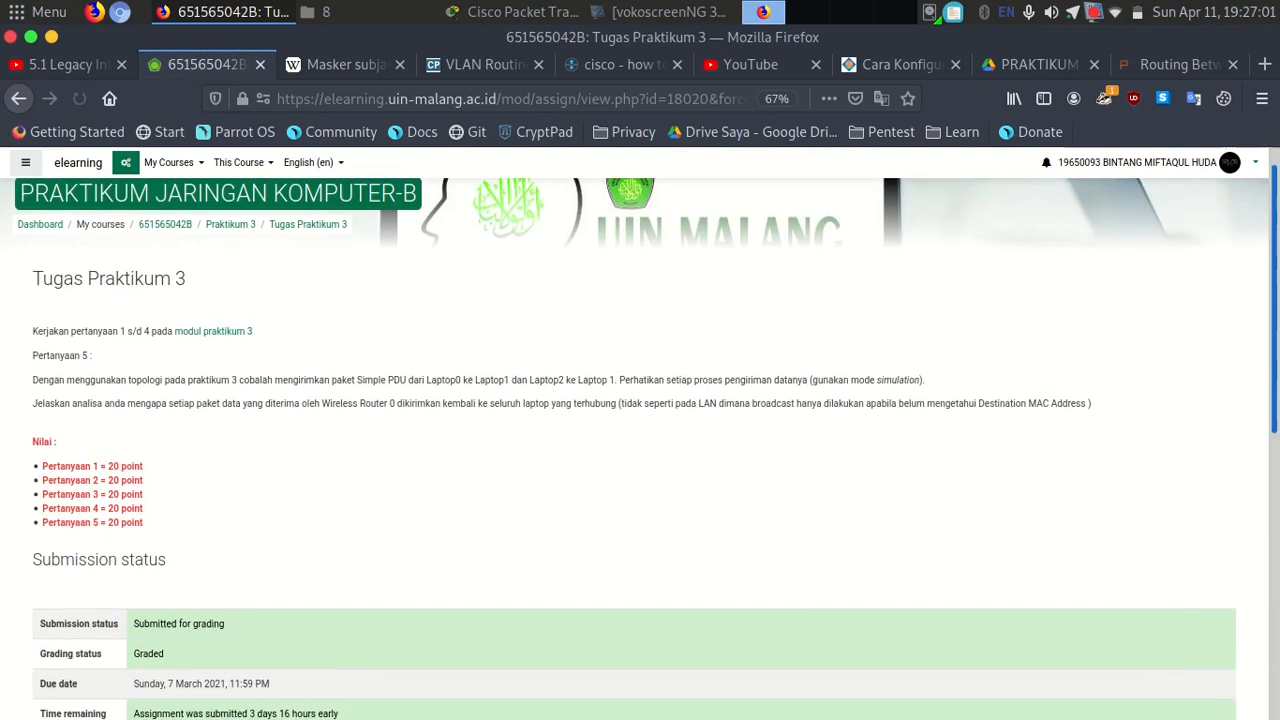
pyautogui.moveTo(380, 391); pyautogui.dragTo(216, 389)
pyautogui.click(172, 375)
pyautogui.moveTo(33, 388); pyautogui.dragTo(1054, 371)
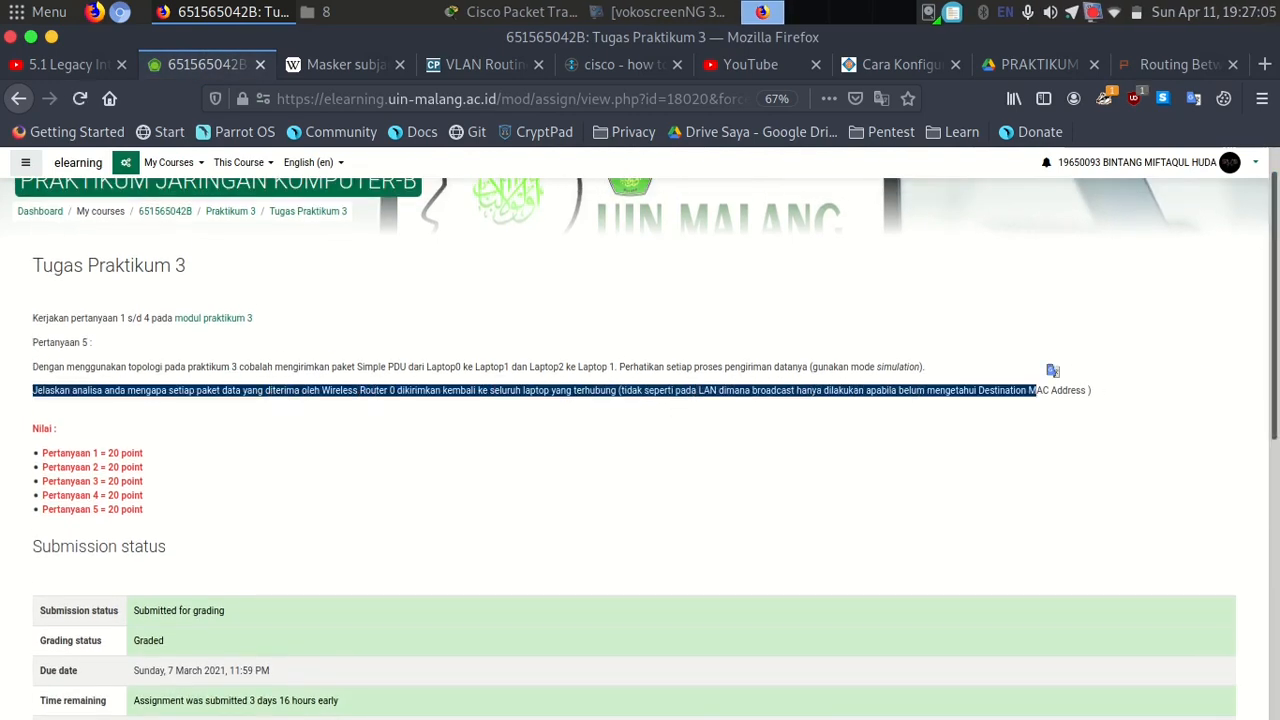
# Check the contents of practicum folder 5 in the file manager, then minimize its window.
pyautogui.scroll(-10, 1054, 371)
pyautogui.click(772, 488)
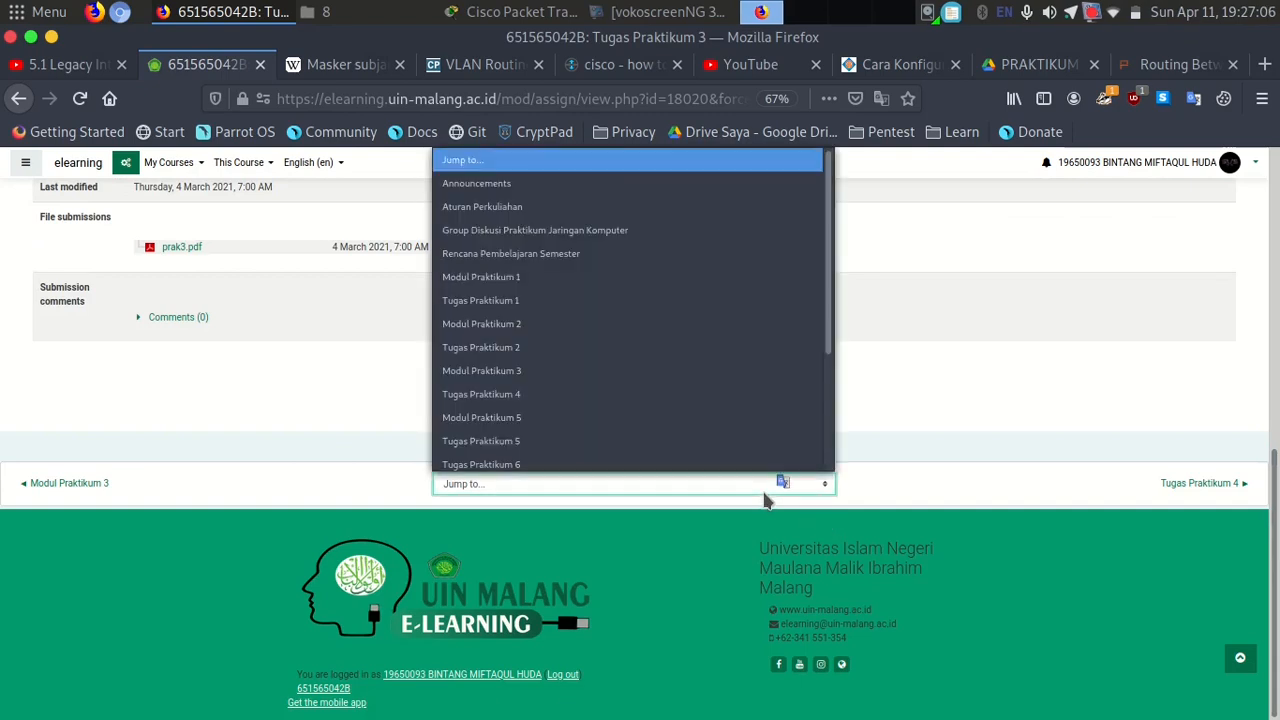
pyautogui.click(836, 332)
pyautogui.click(358, 15)
pyautogui.click(634, 394)
pyautogui.click(420, 140)
pyautogui.doubleClick(603, 343)
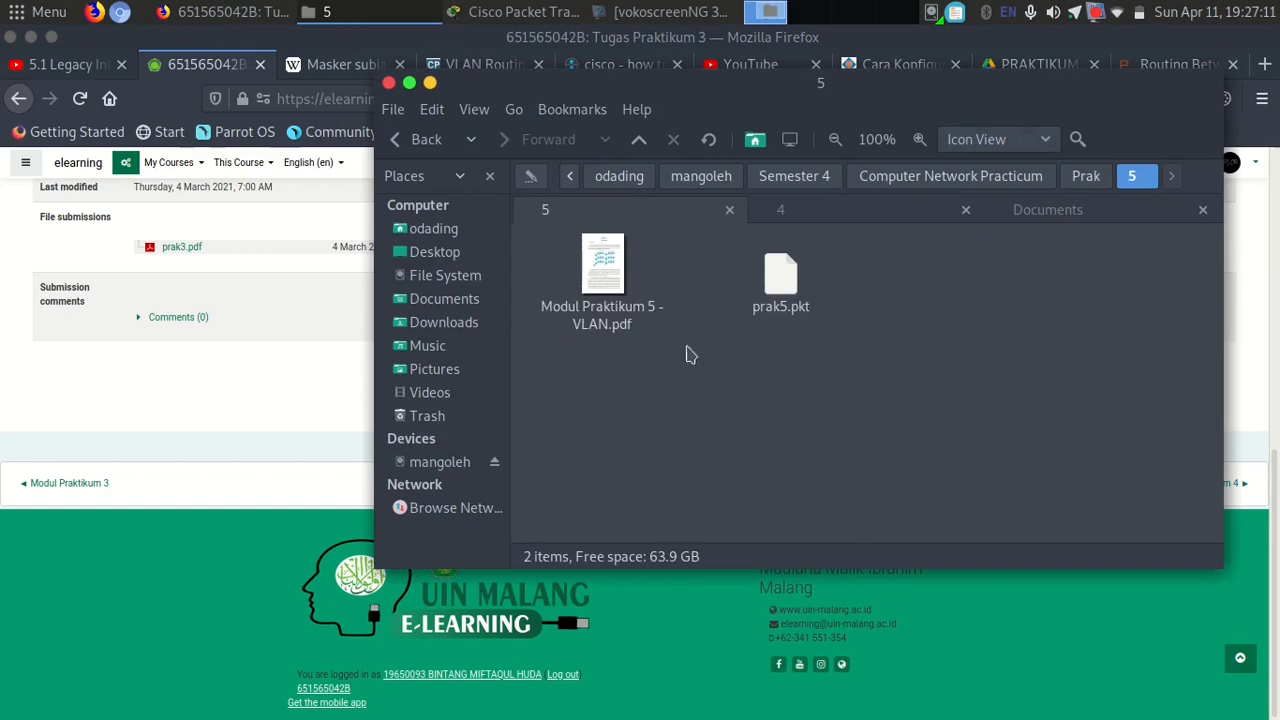
pyautogui.click(430, 84)
# Open the Tugas Praktikum 5 assignment and read its two tasks on VLAN access, trunking and subnet separation.
pyautogui.click(620, 483)
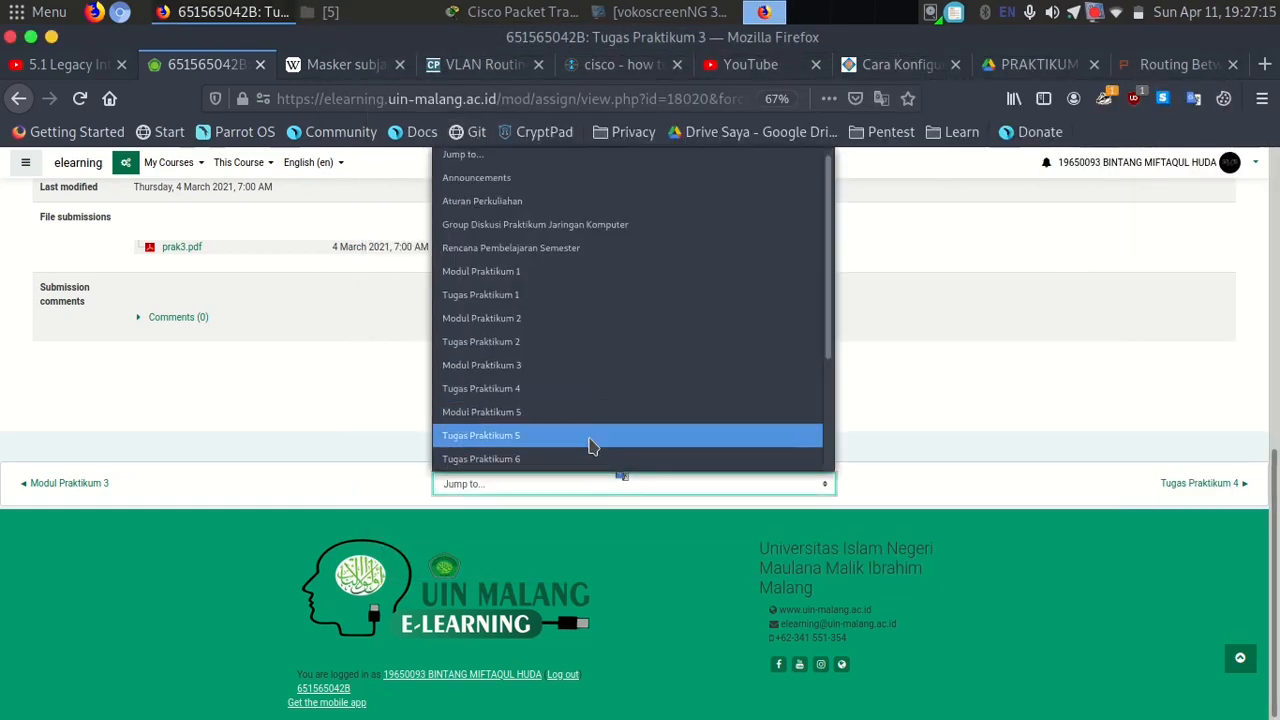
pyautogui.click(590, 438)
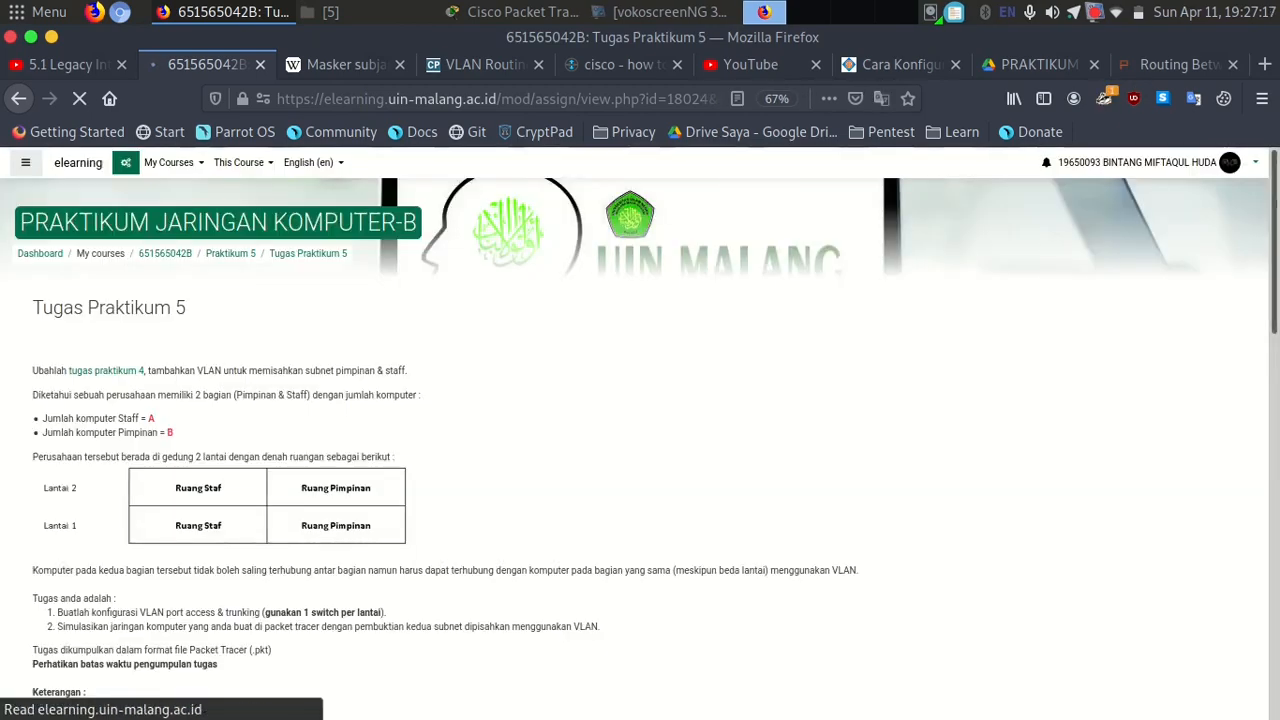
pyautogui.scroll(1, 259, 432)
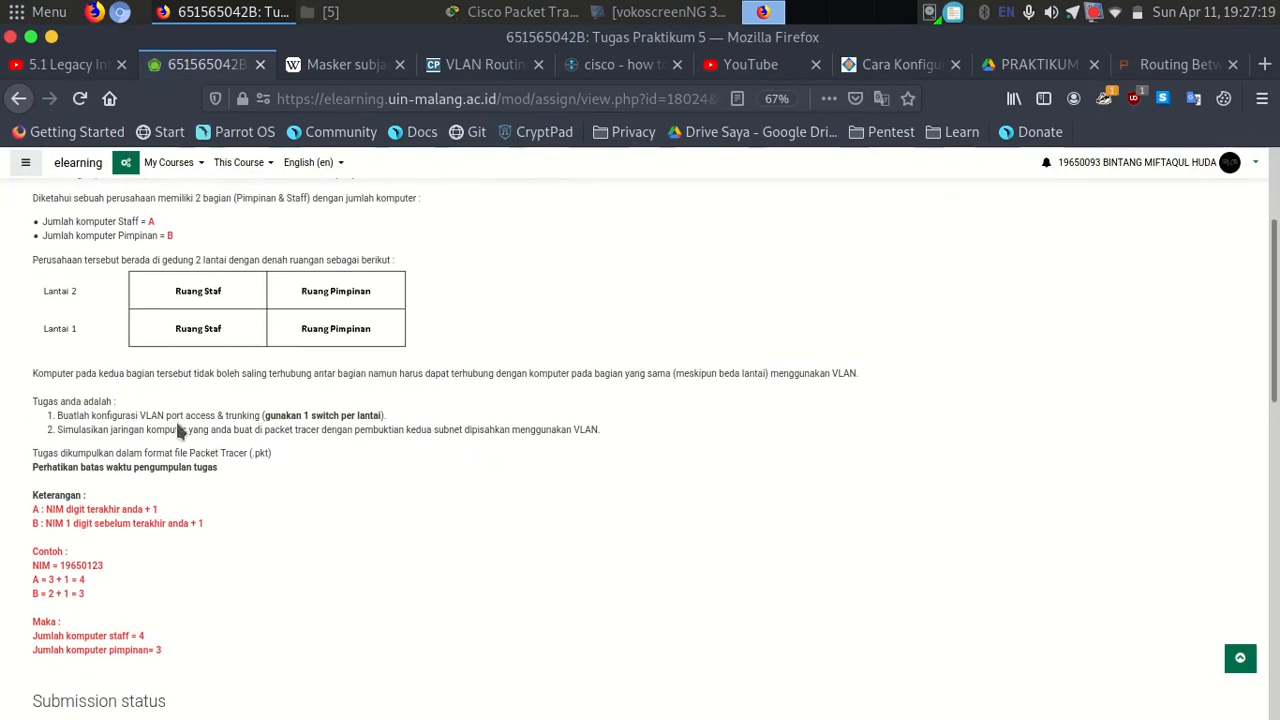
pyautogui.moveTo(153, 413); pyautogui.dragTo(376, 414)
pyautogui.click(83, 447)
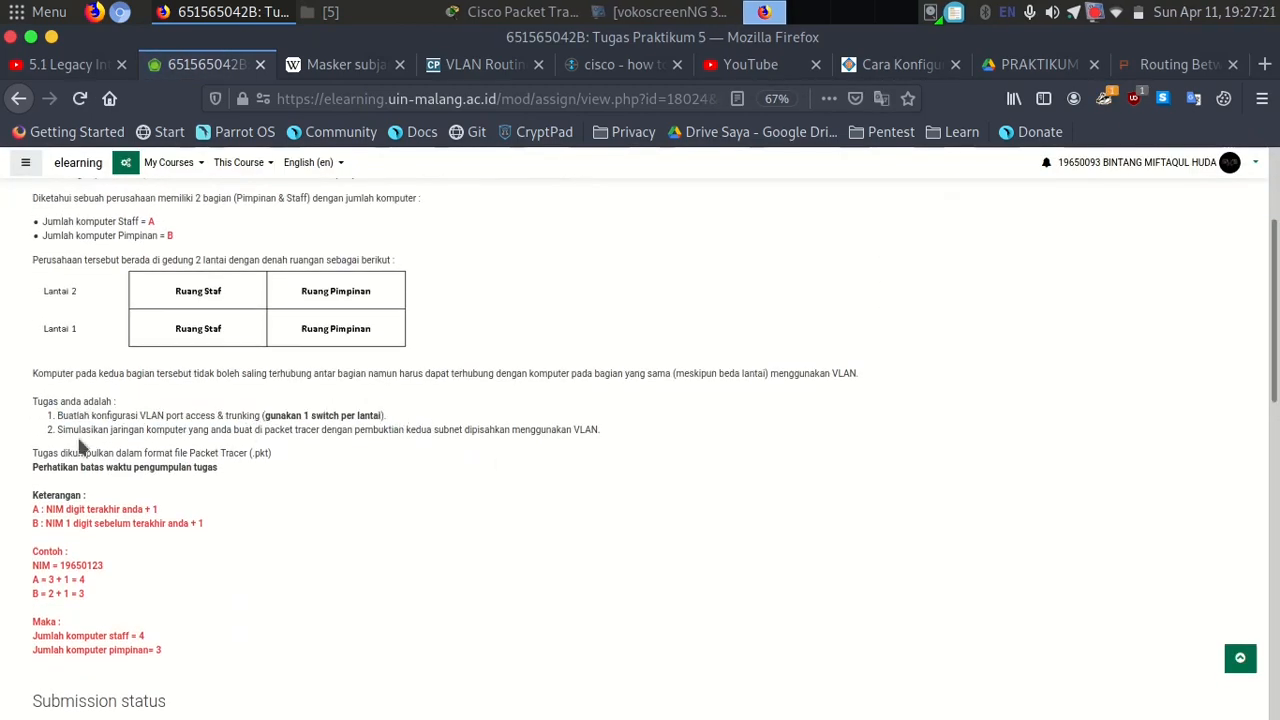
pyautogui.moveTo(215, 432); pyautogui.dragTo(652, 441)
pyautogui.click(652, 441)
# Read the Tugas Praktikum 5 paragraph on communication between the two departments using VLAN and check the submission feedback.
pyautogui.moveTo(595, 365); pyautogui.dragTo(848, 375)
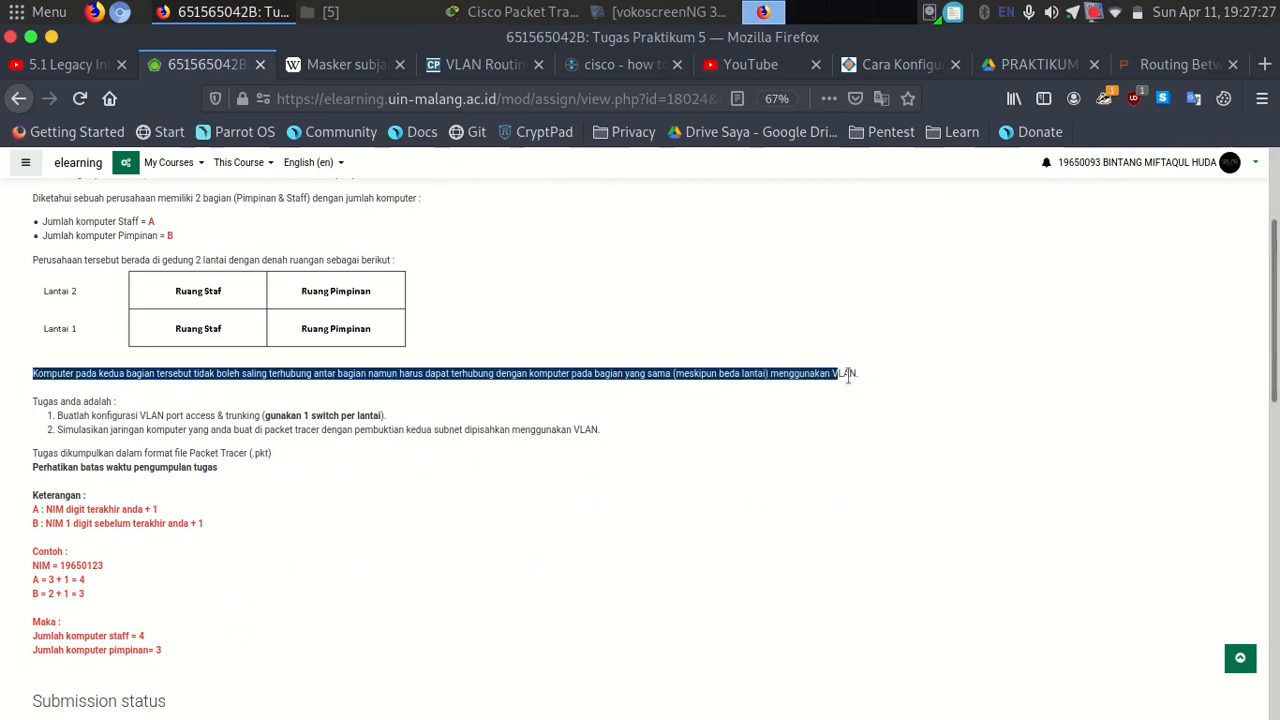
pyautogui.click(157, 377)
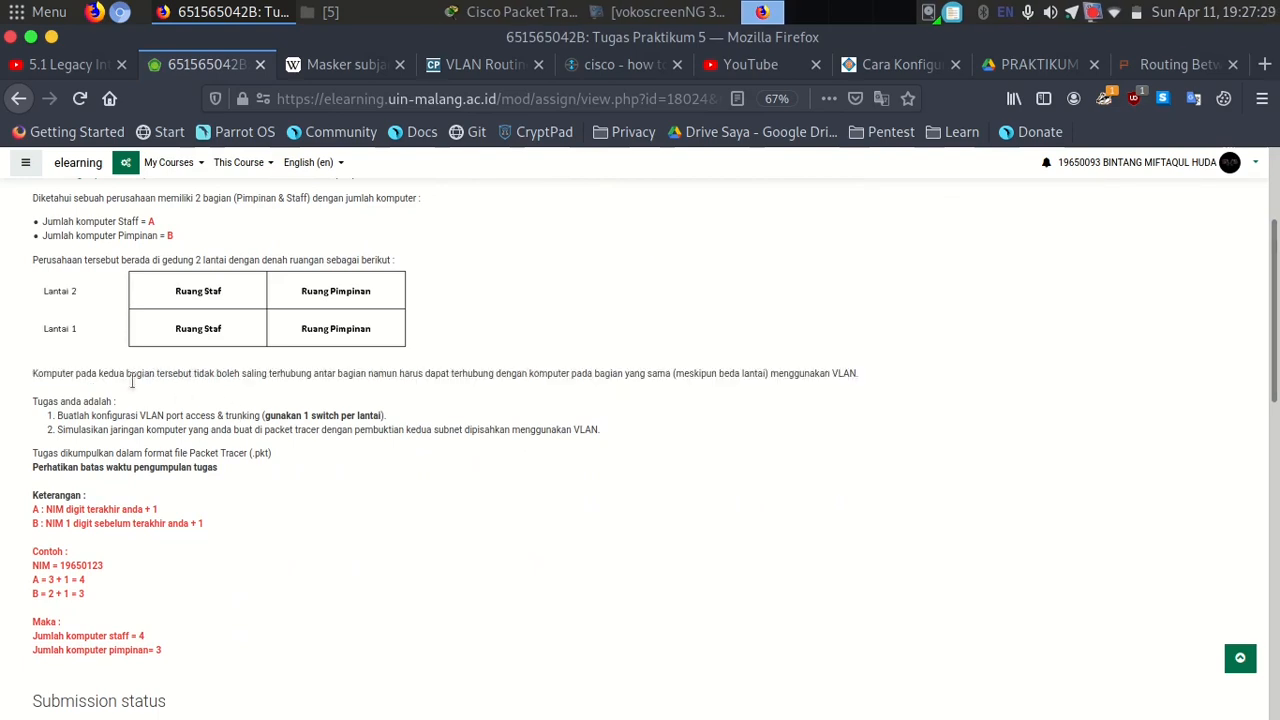
pyautogui.moveTo(194, 371); pyautogui.dragTo(368, 368)
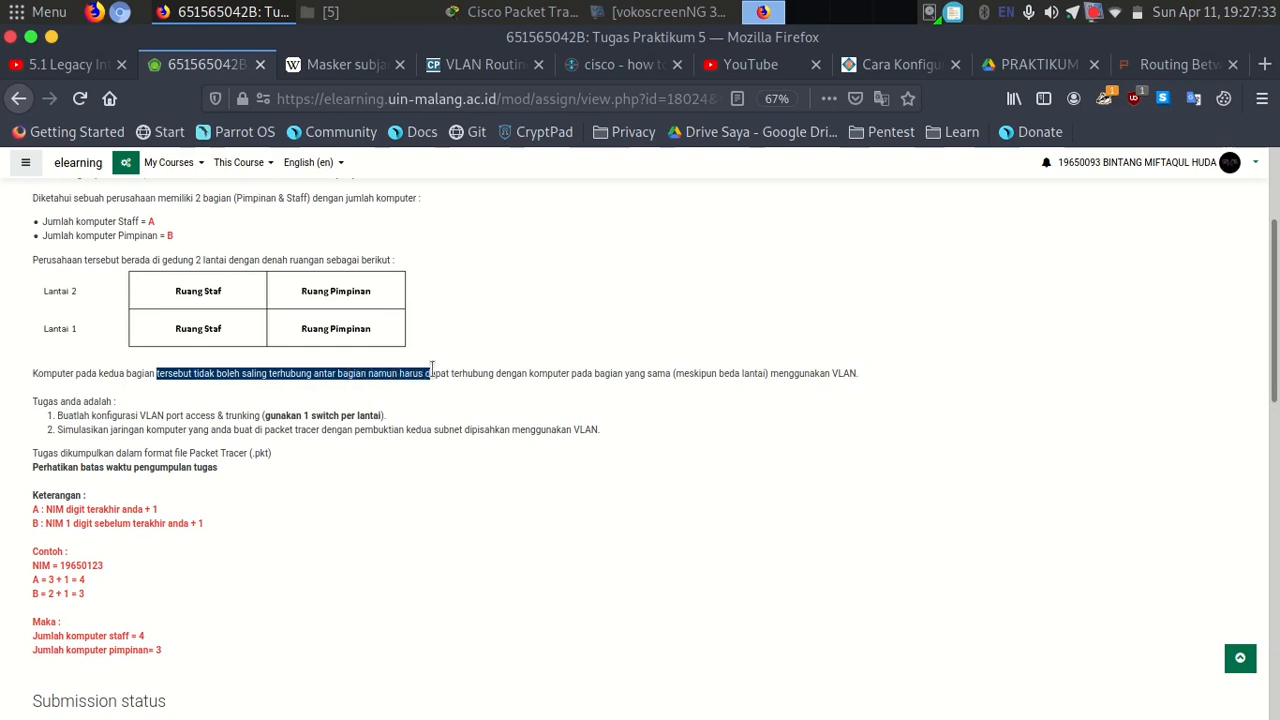
pyautogui.moveTo(468, 370); pyautogui.dragTo(846, 371)
pyautogui.click(1146, 309)
pyautogui.scroll(-15, 746, 543)
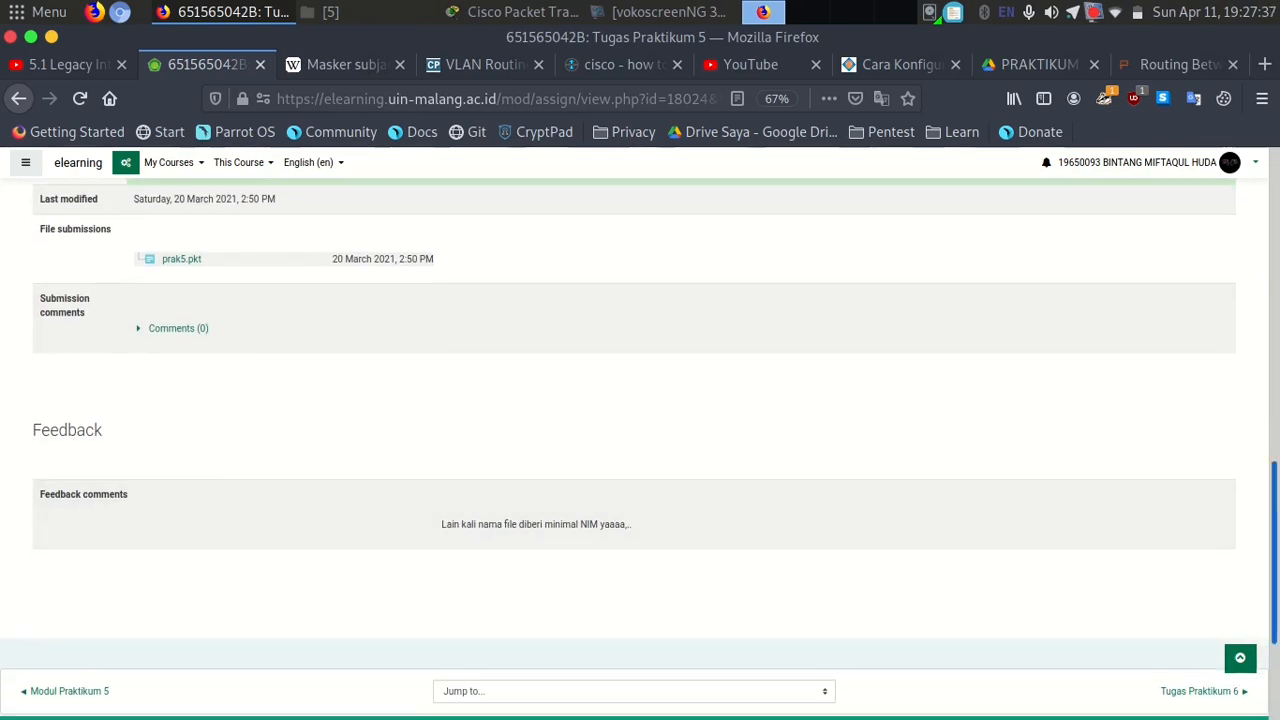
# Open the Tugas Praktikum 8 - UTS assignment and read the Office site's requirement to separate staff and management networks using VLAN.
pyautogui.click(748, 552)
pyautogui.scroll(-1, 838, 505)
pyautogui.click(600, 460)
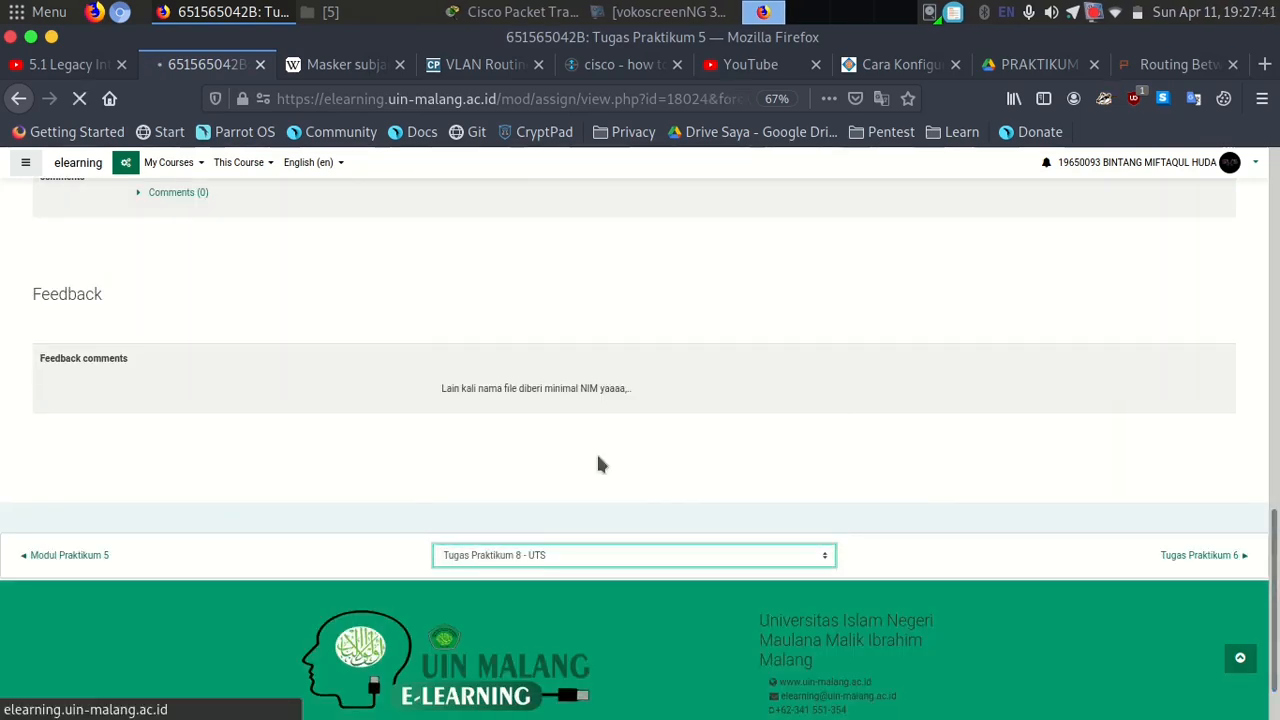
pyautogui.scroll(-1, 1012, 457)
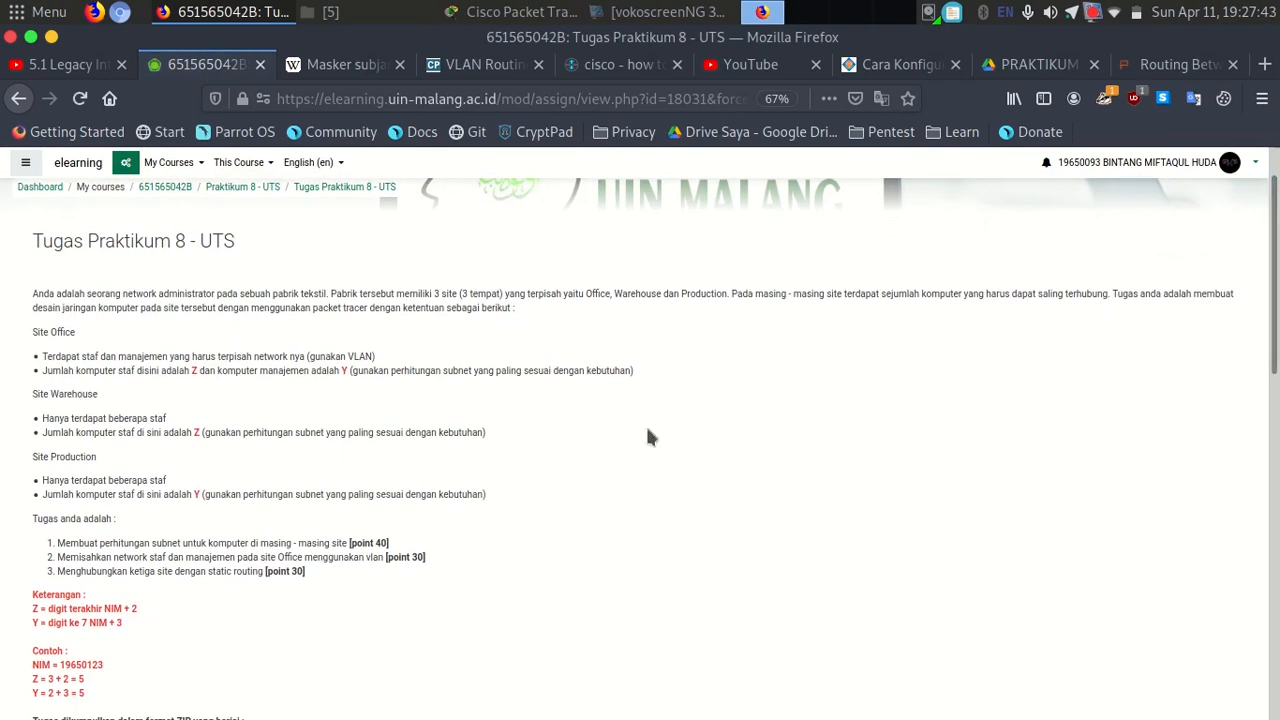
pyautogui.moveTo(150, 358); pyautogui.dragTo(407, 357)
# In Cisco Packet Tracer, delete Scenario 0's existing PDUs and add a simple PDU from PC3 192.168.1.66 to PC10 192.168.1.98 in Simulation mode.
pyautogui.click(520, 11)
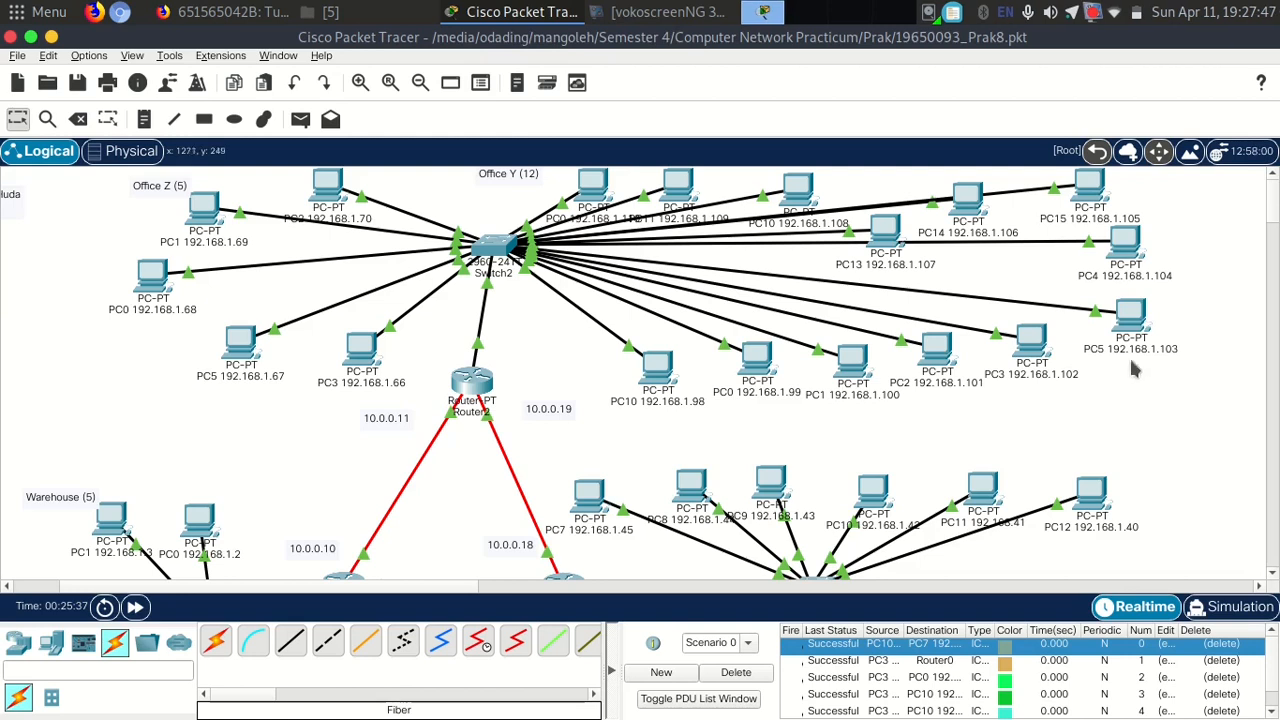
pyautogui.click(750, 673)
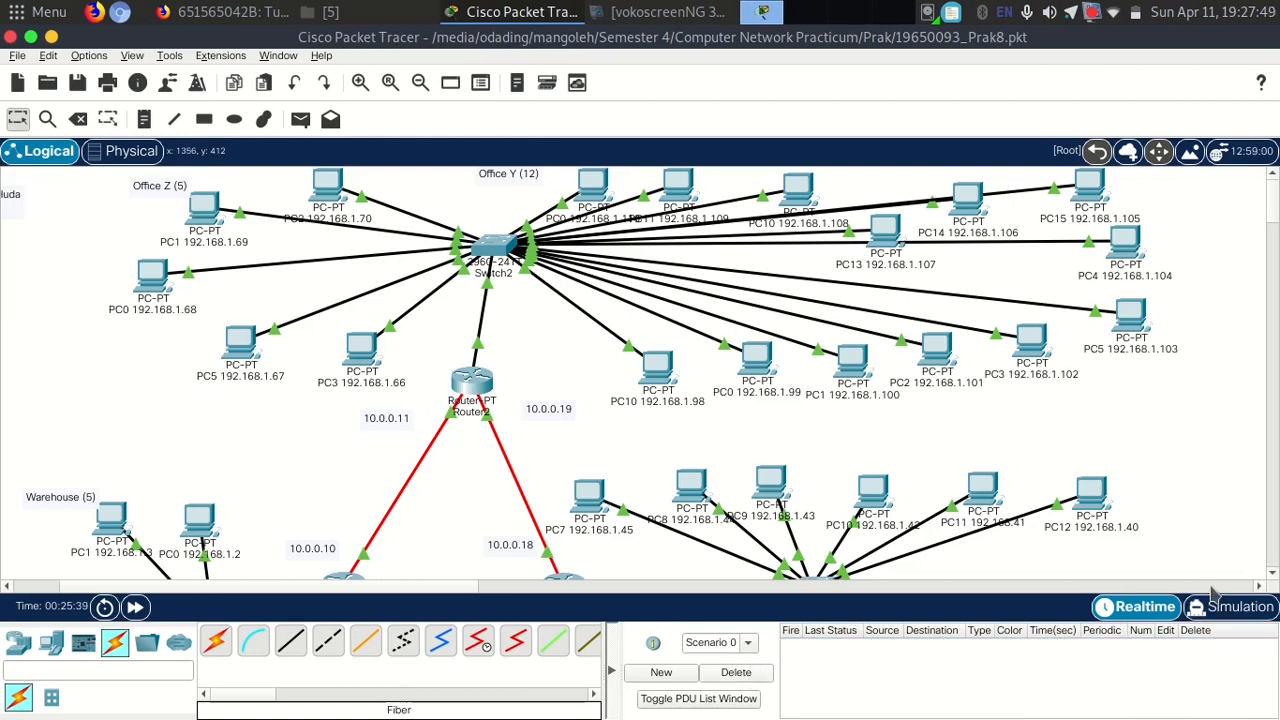
pyautogui.click(1230, 607)
pyautogui.click(300, 119)
pyautogui.click(660, 366)
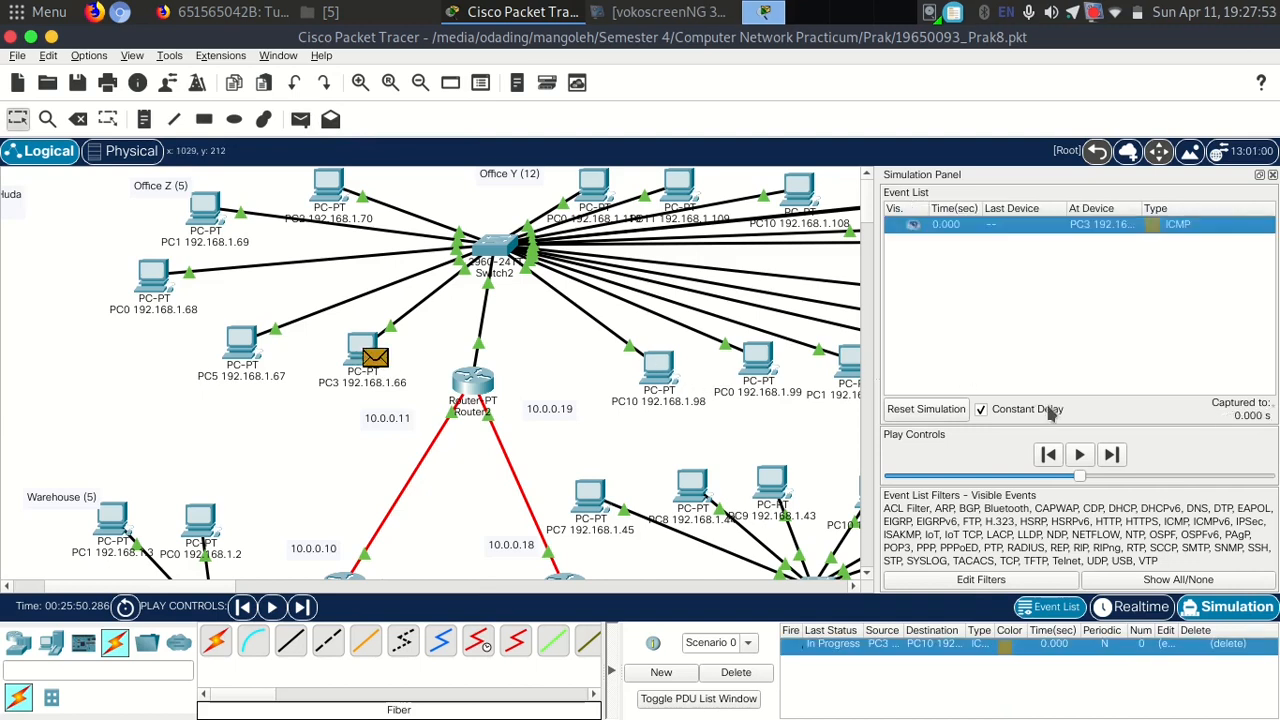
# Step the ICMP packet forward between PC3 and PC10 through Switch2 and Router2, and return to Realtime mode.
pyautogui.doubleClick(1111, 451)
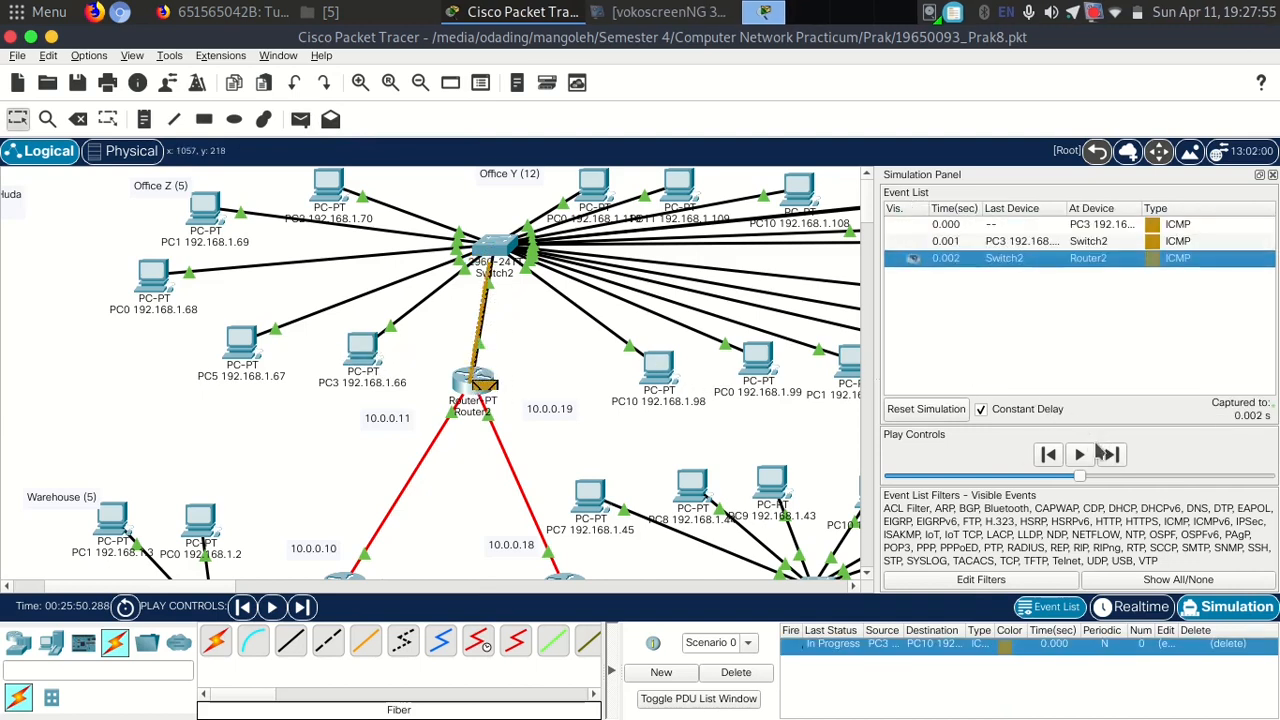
pyautogui.click(1112, 453)
pyautogui.click(1112, 455)
pyautogui.click(1112, 455)
pyautogui.click(1112, 455)
pyautogui.click(1112, 455)
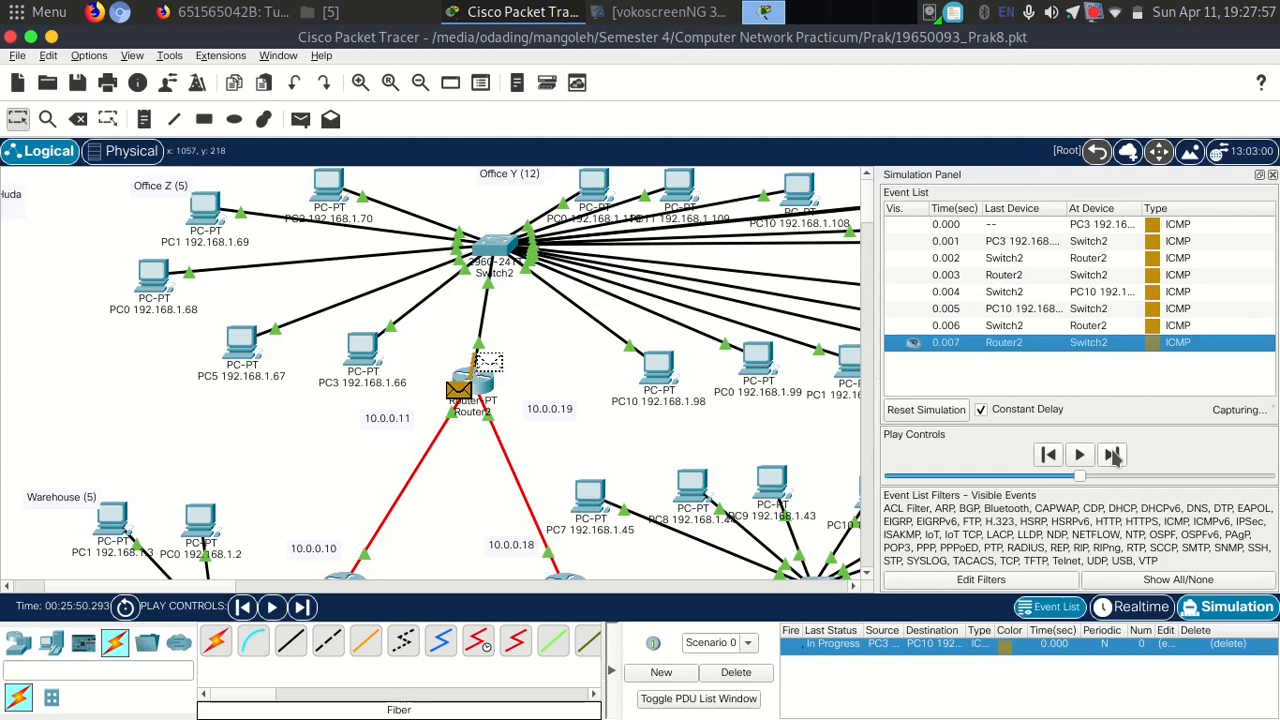
pyautogui.click(1112, 455)
pyautogui.click(1145, 614)
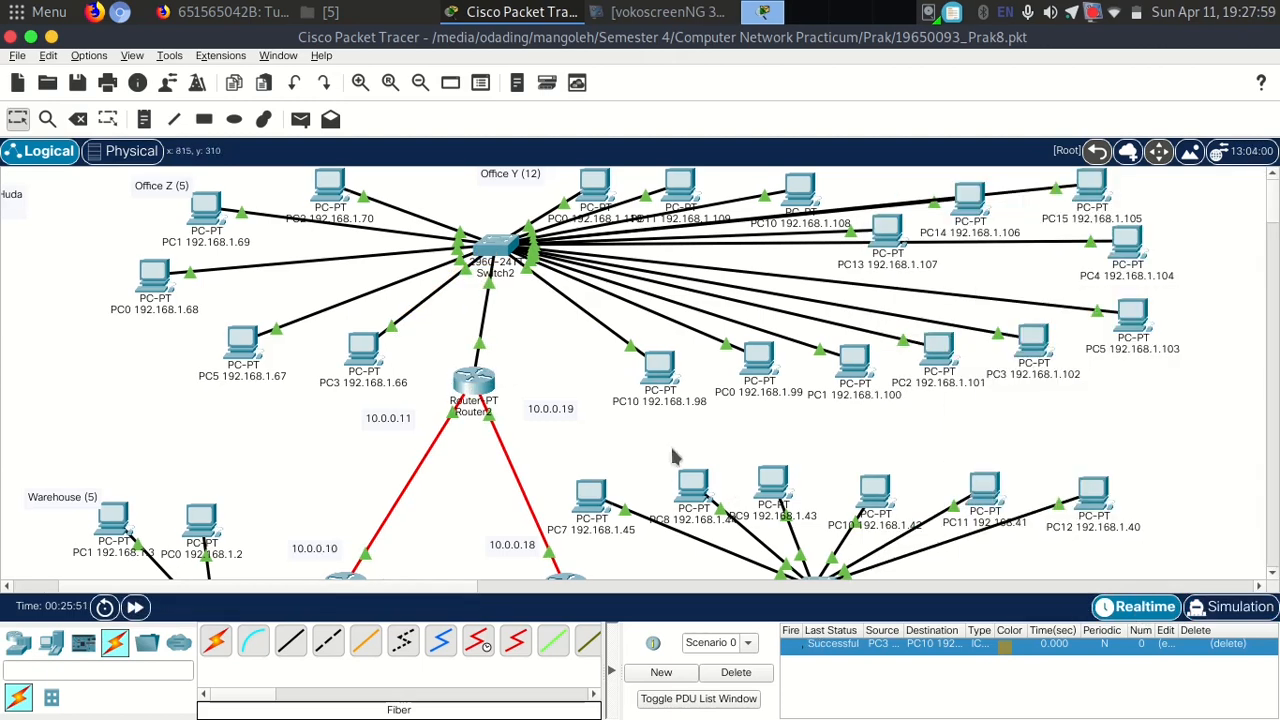
pyautogui.moveTo(1273, 195)
pyautogui.mouseDown()
pyautogui.moveTo(1273, 223)
pyautogui.moveTo(1273, 190)
pyautogui.mouseUp()
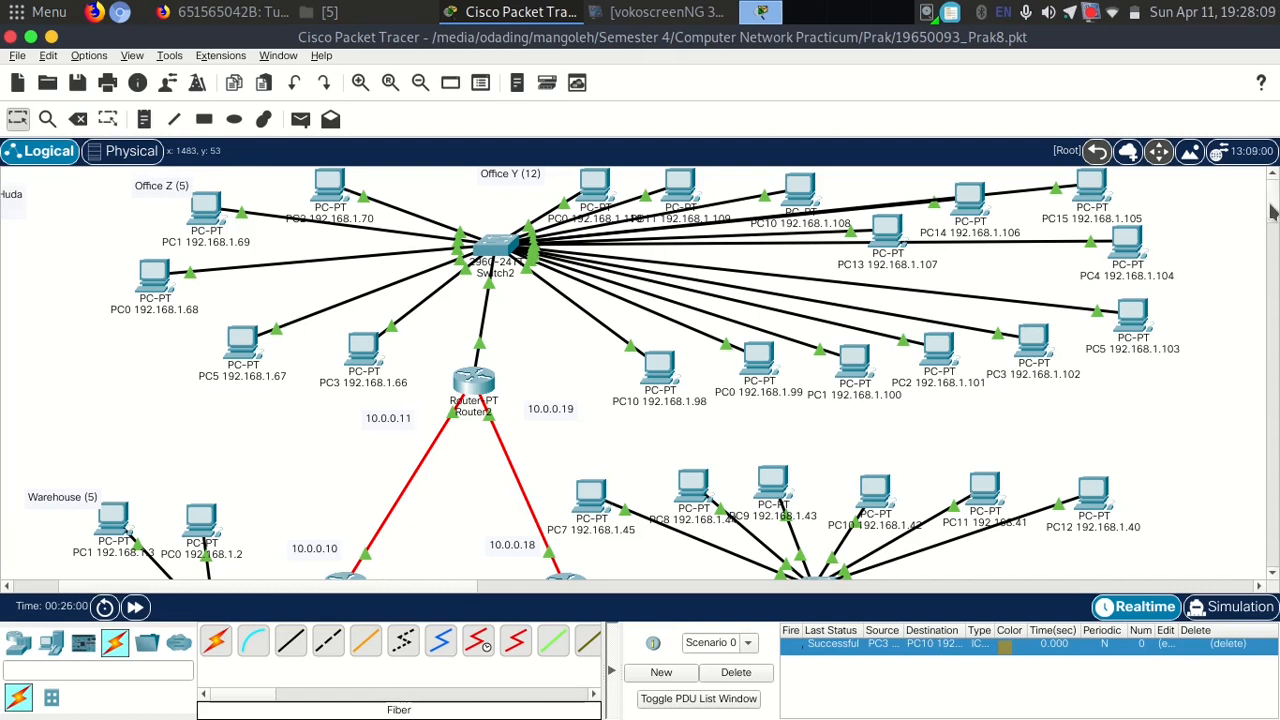
pyautogui.click(632, 14)
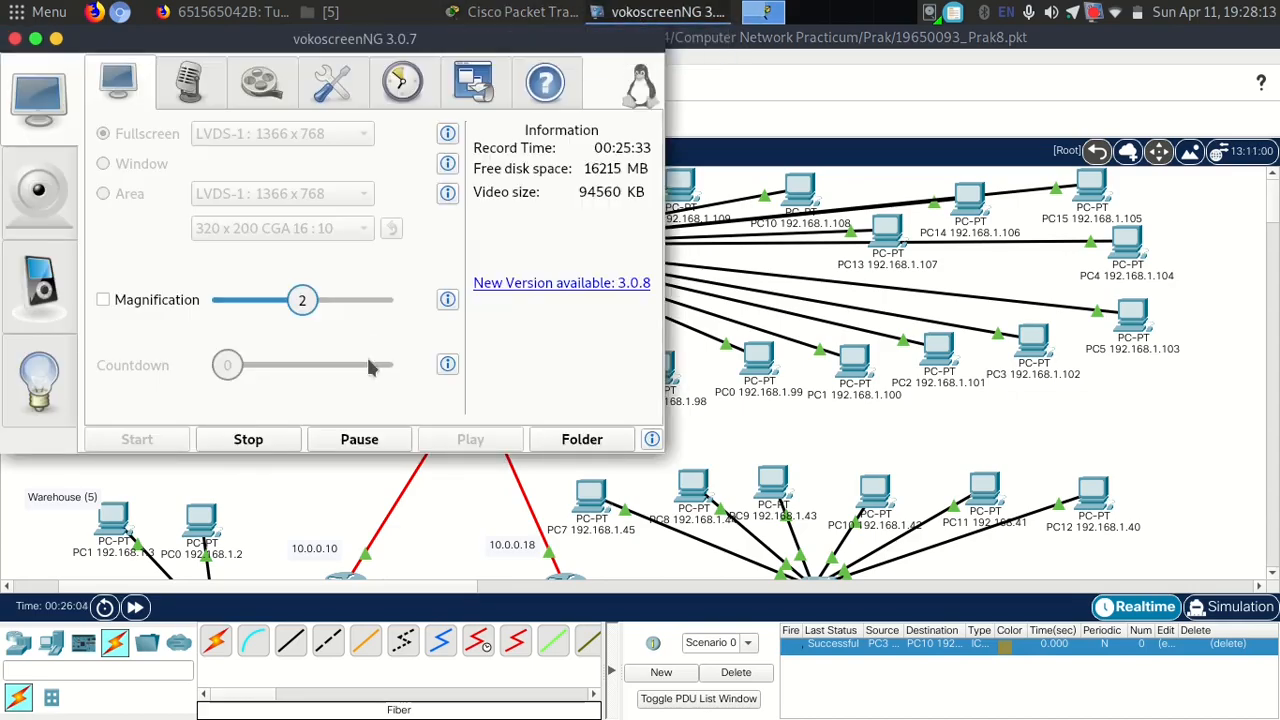
pyautogui.click(251, 441)
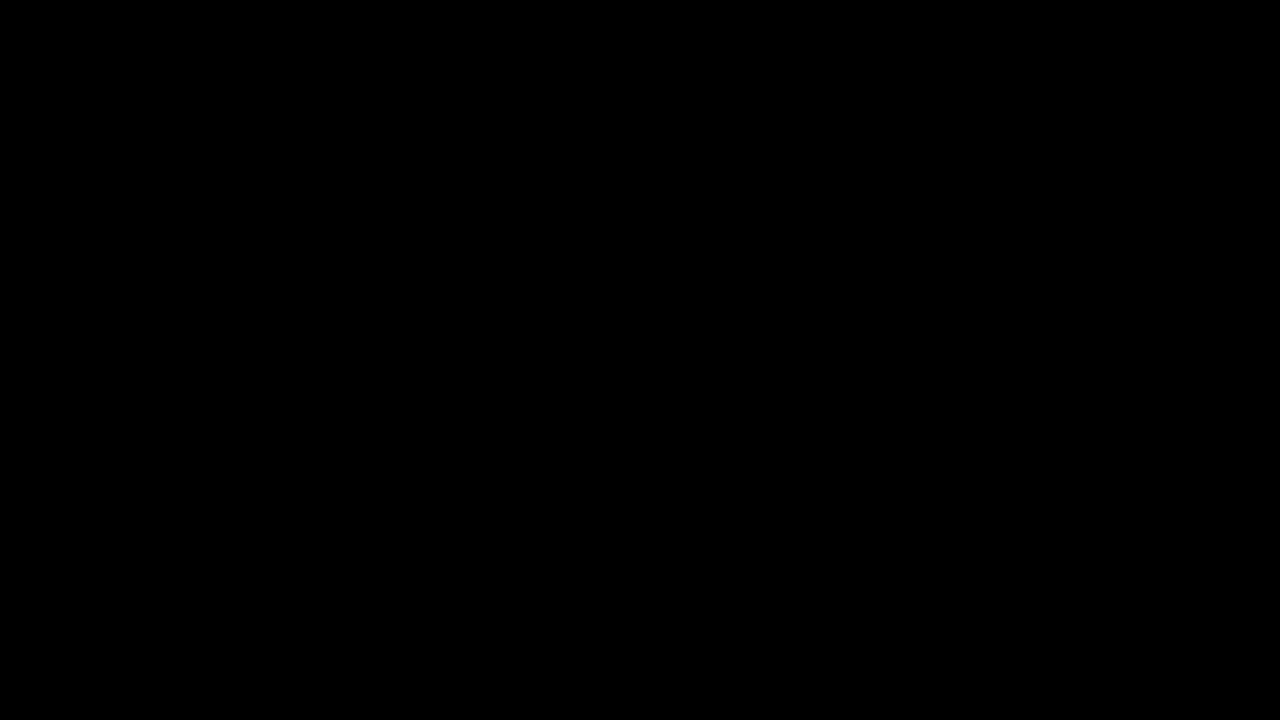